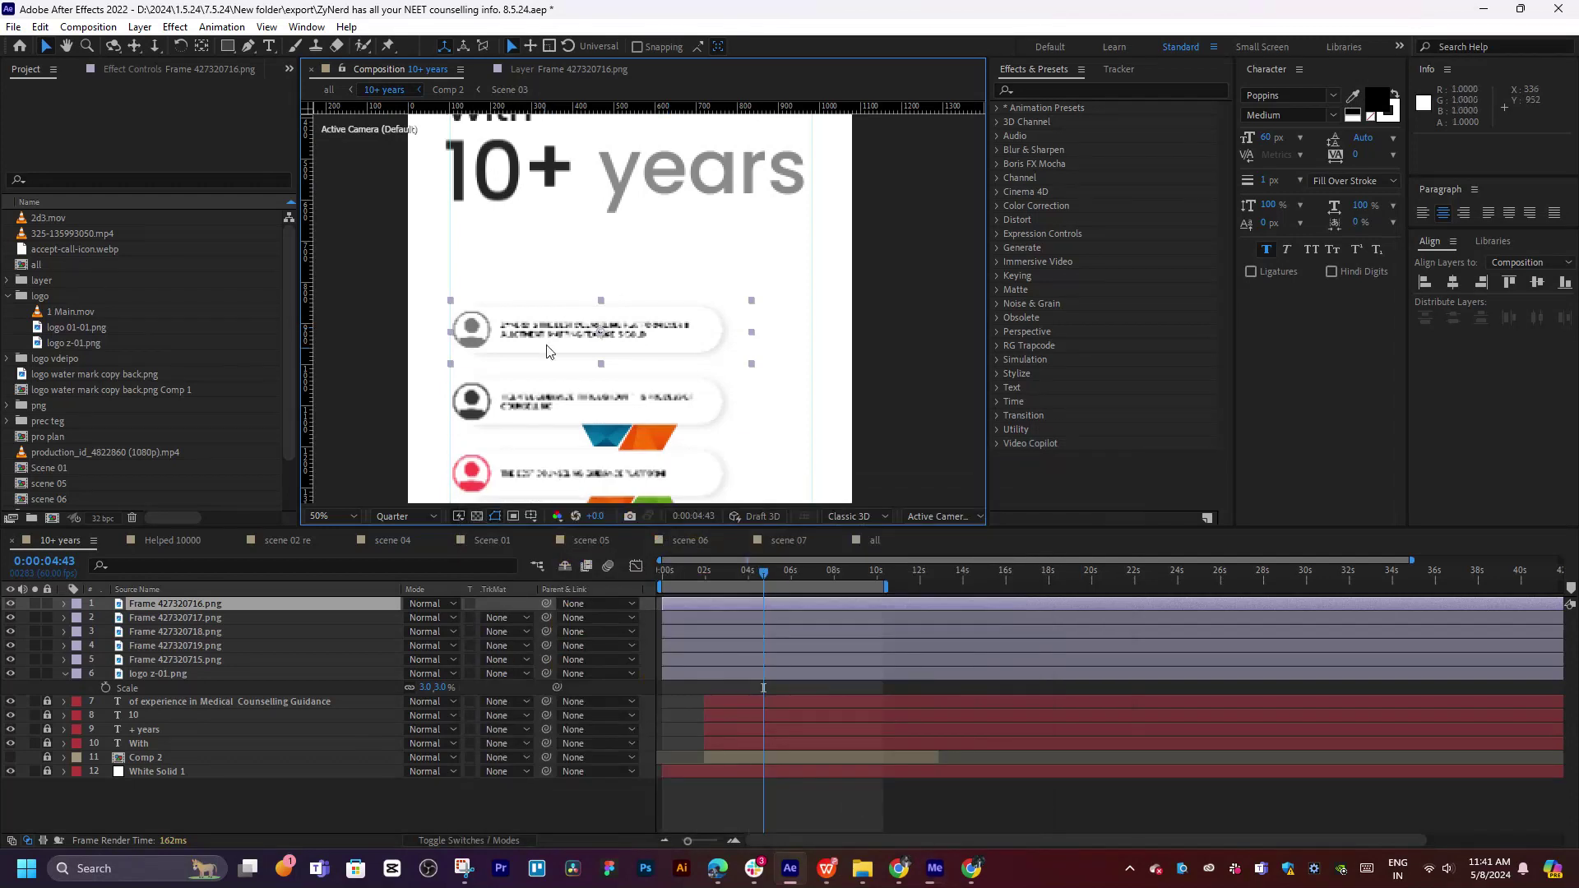
Raise one card slightly, then scale all five Frame layers together to 80% and then 60%
left_click_drag(573, 334, 573, 280)
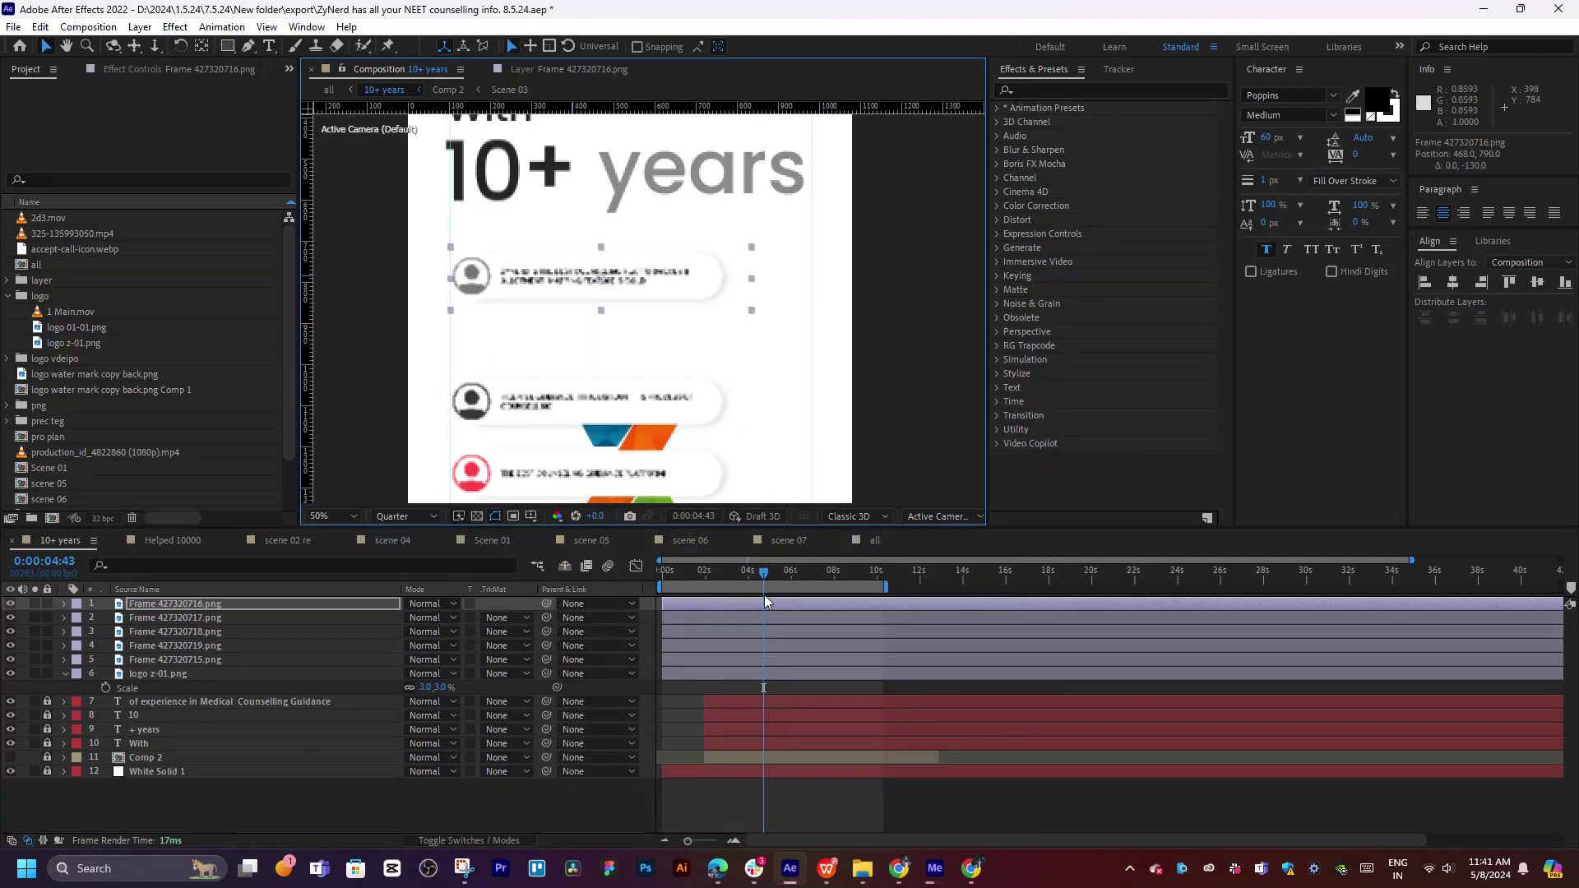
left_click(752, 666, "shift")
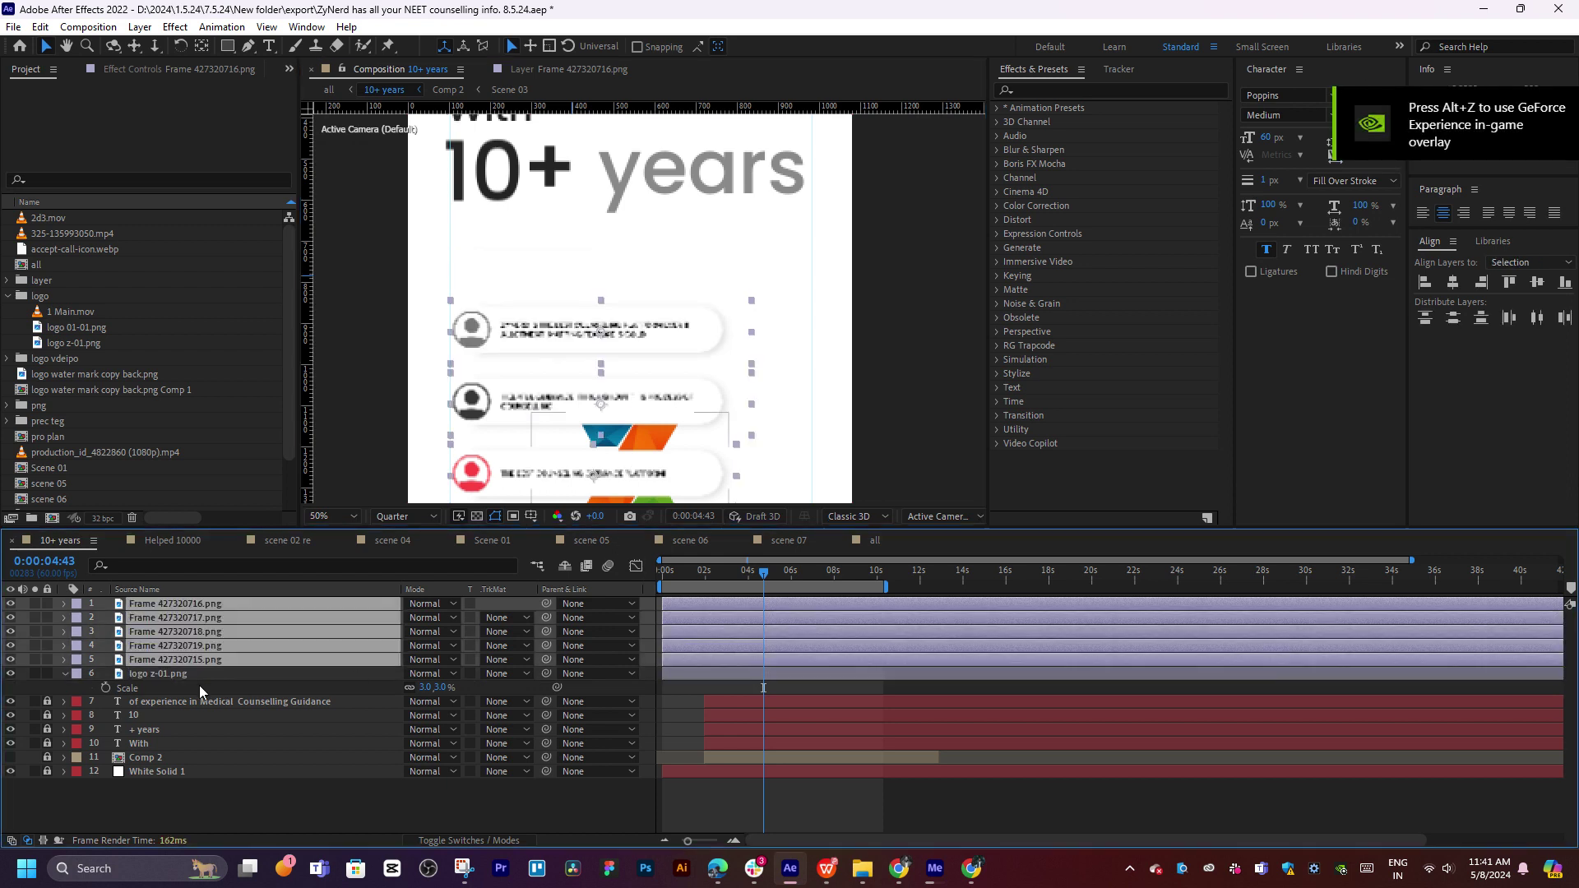
key("s")
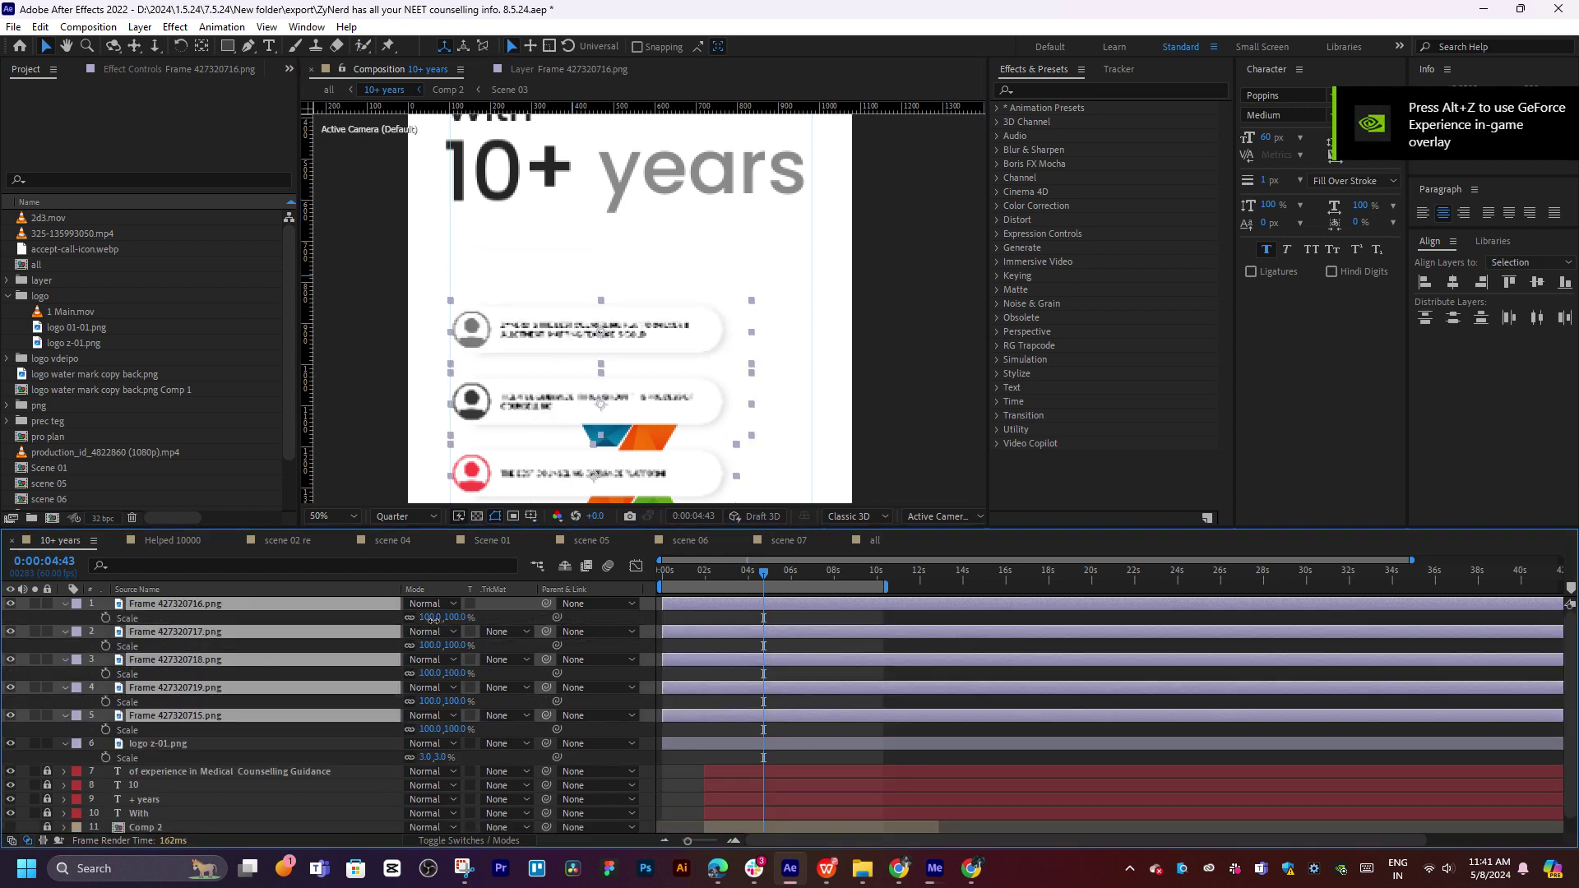
left_click(432, 617)
type("80")
key("Return")
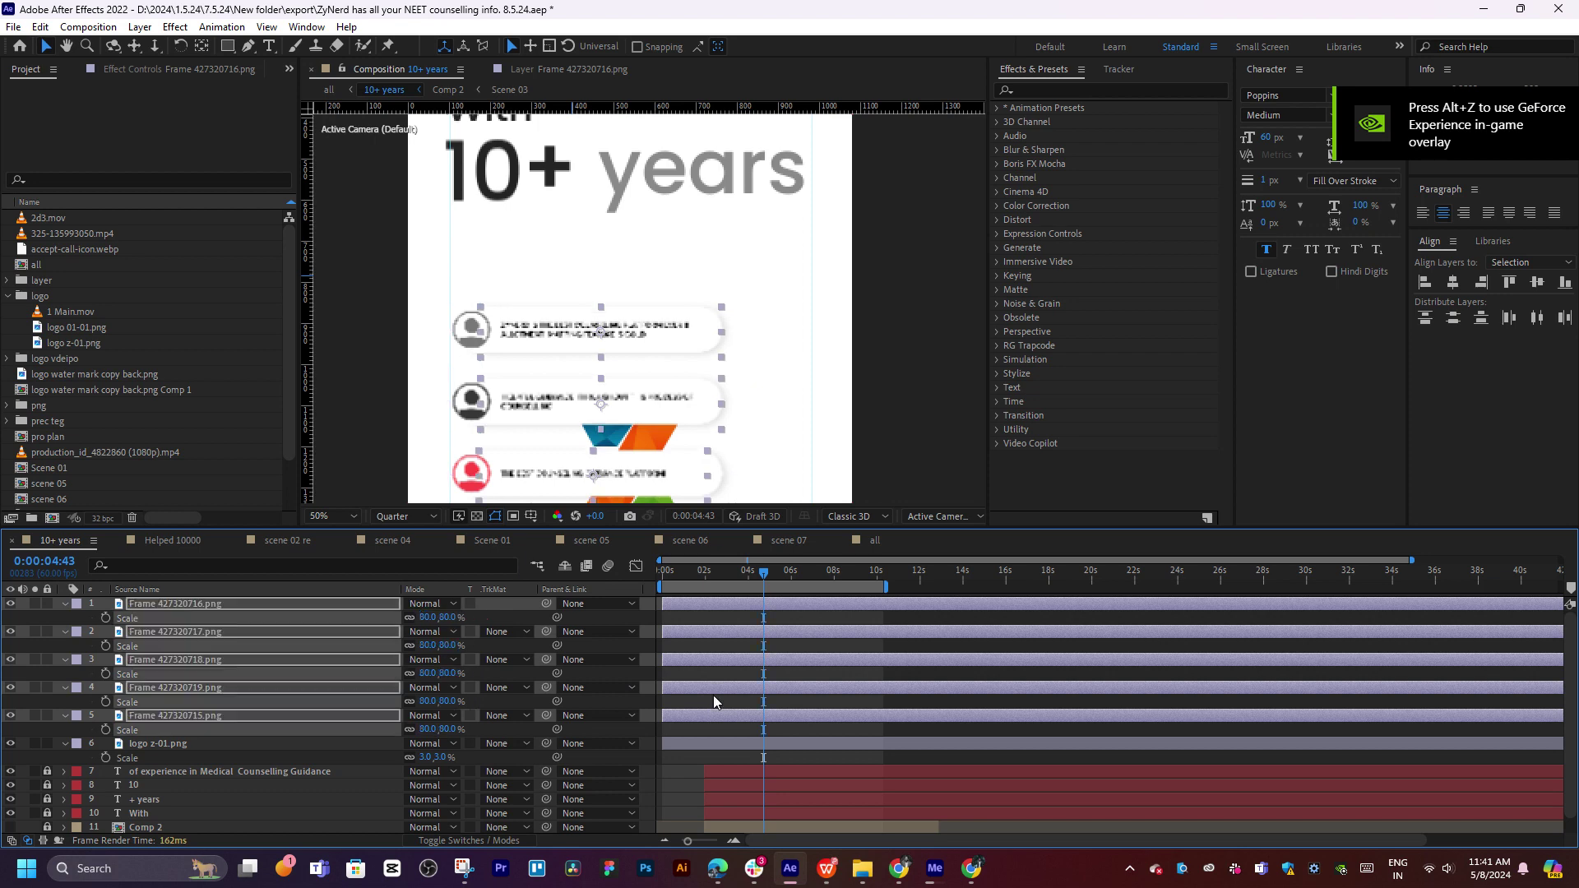
left_click(434, 617)
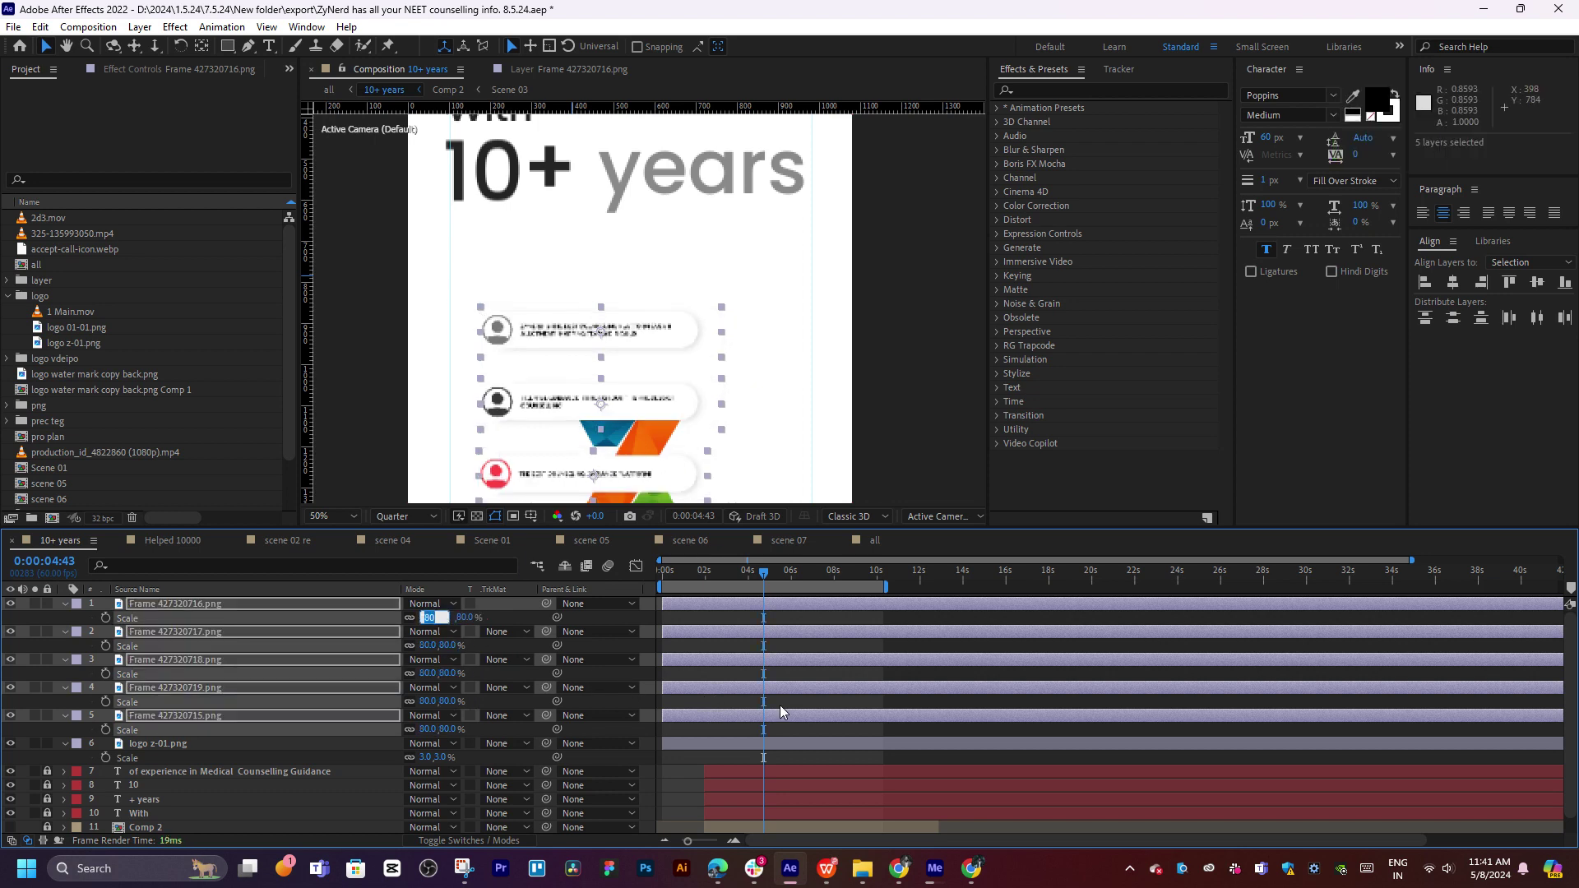
type("60")
key("Return")
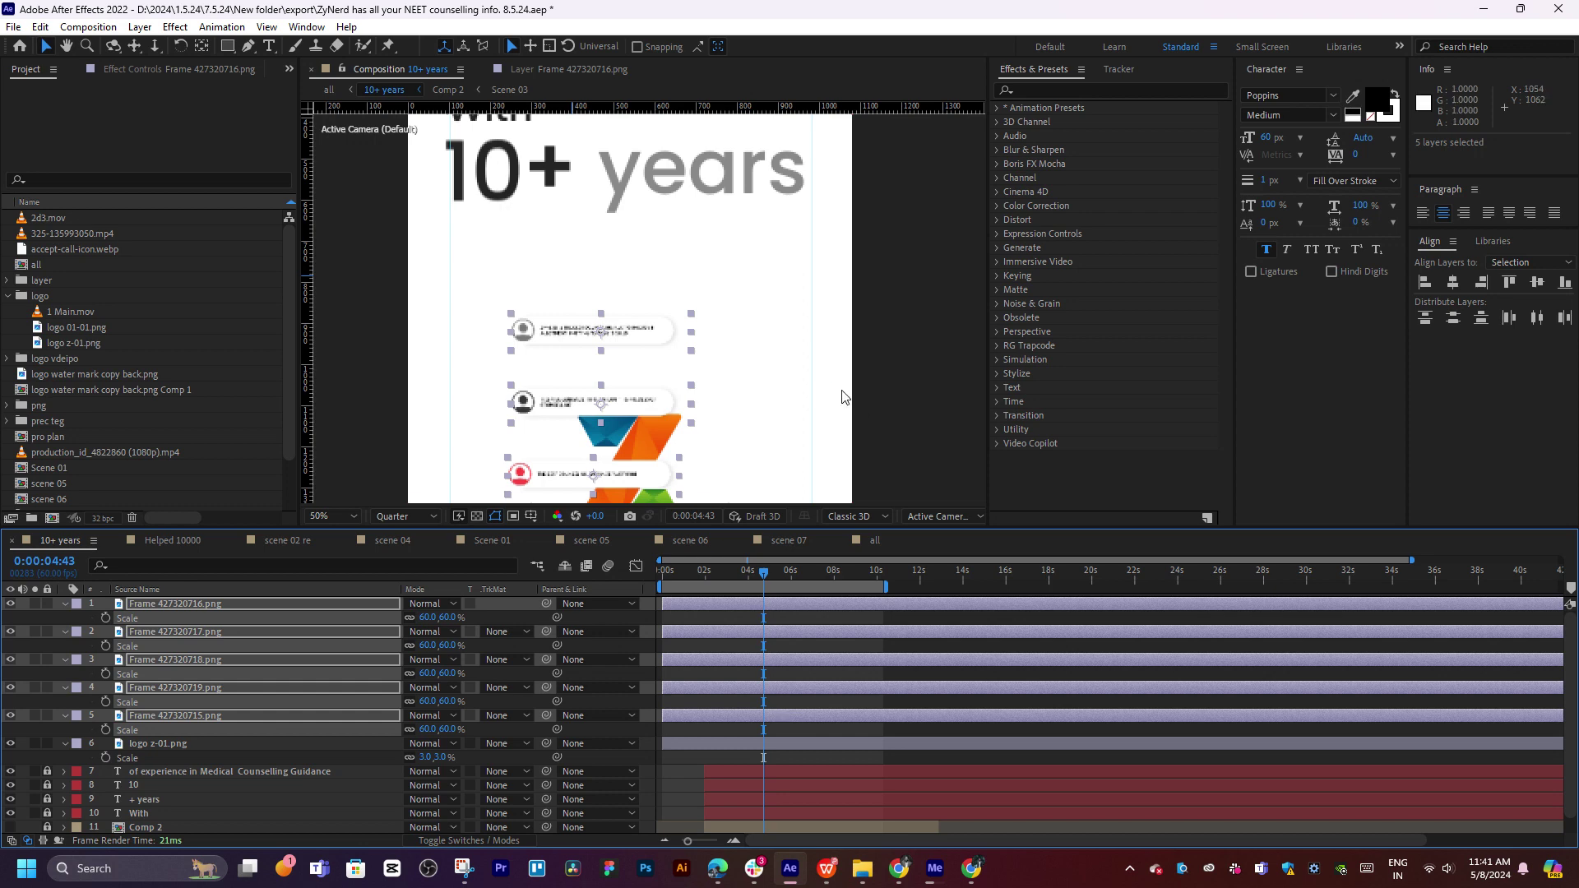
Drag the five cards to alternating left and right spots around the Z logo
mouse_move(621, 338)
left_mouse_down()
mouse_move(633, 286)
mouse_move(560, 309)
left_mouse_up()
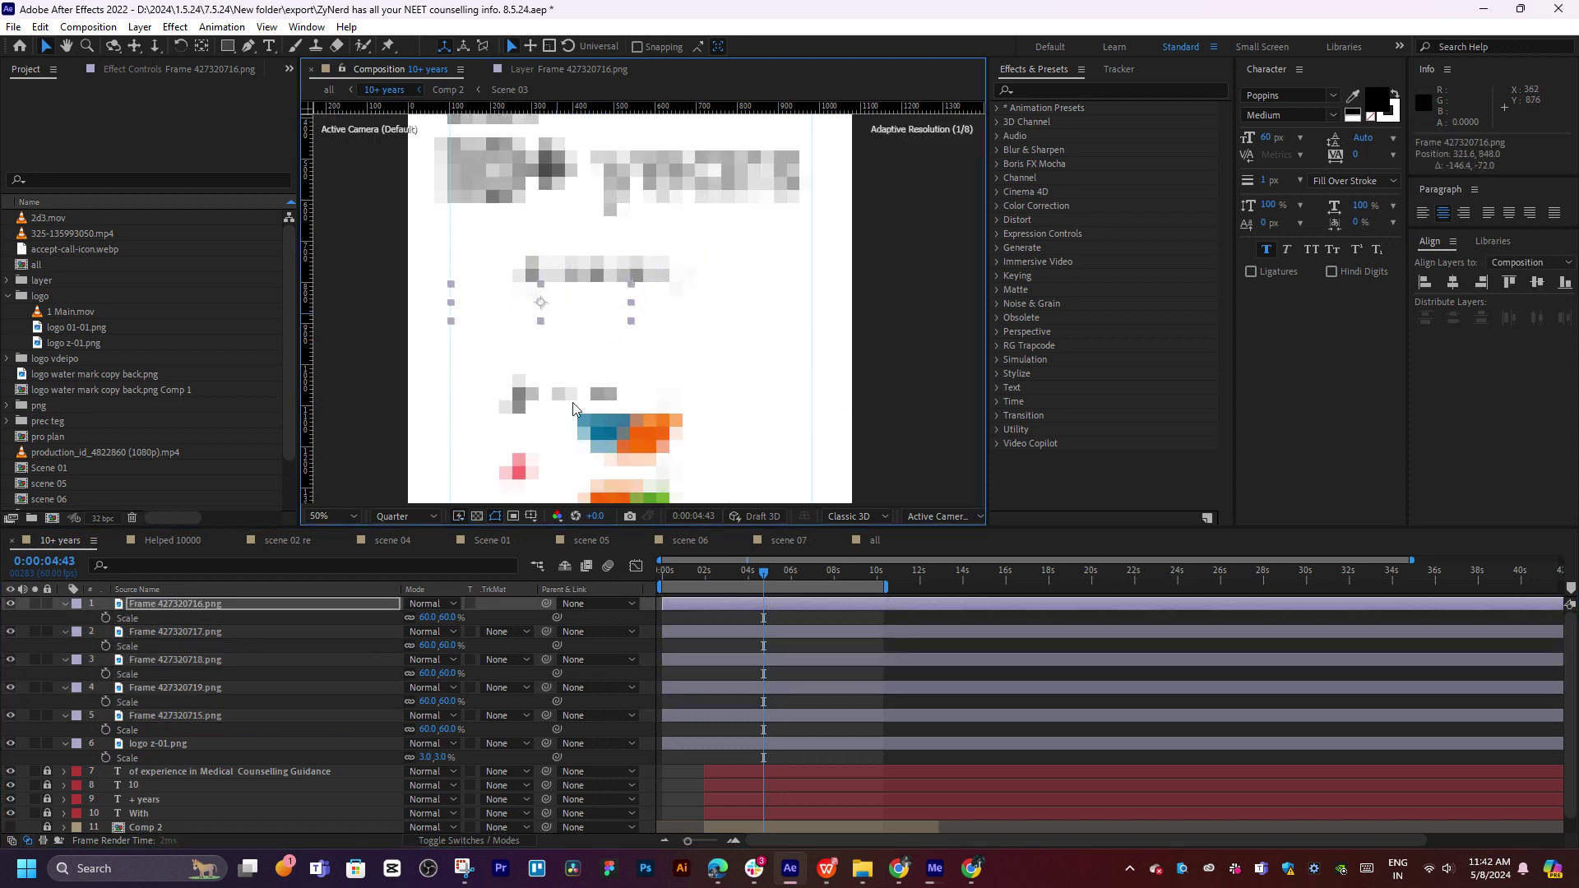
left_click_drag(567, 407, 704, 359)
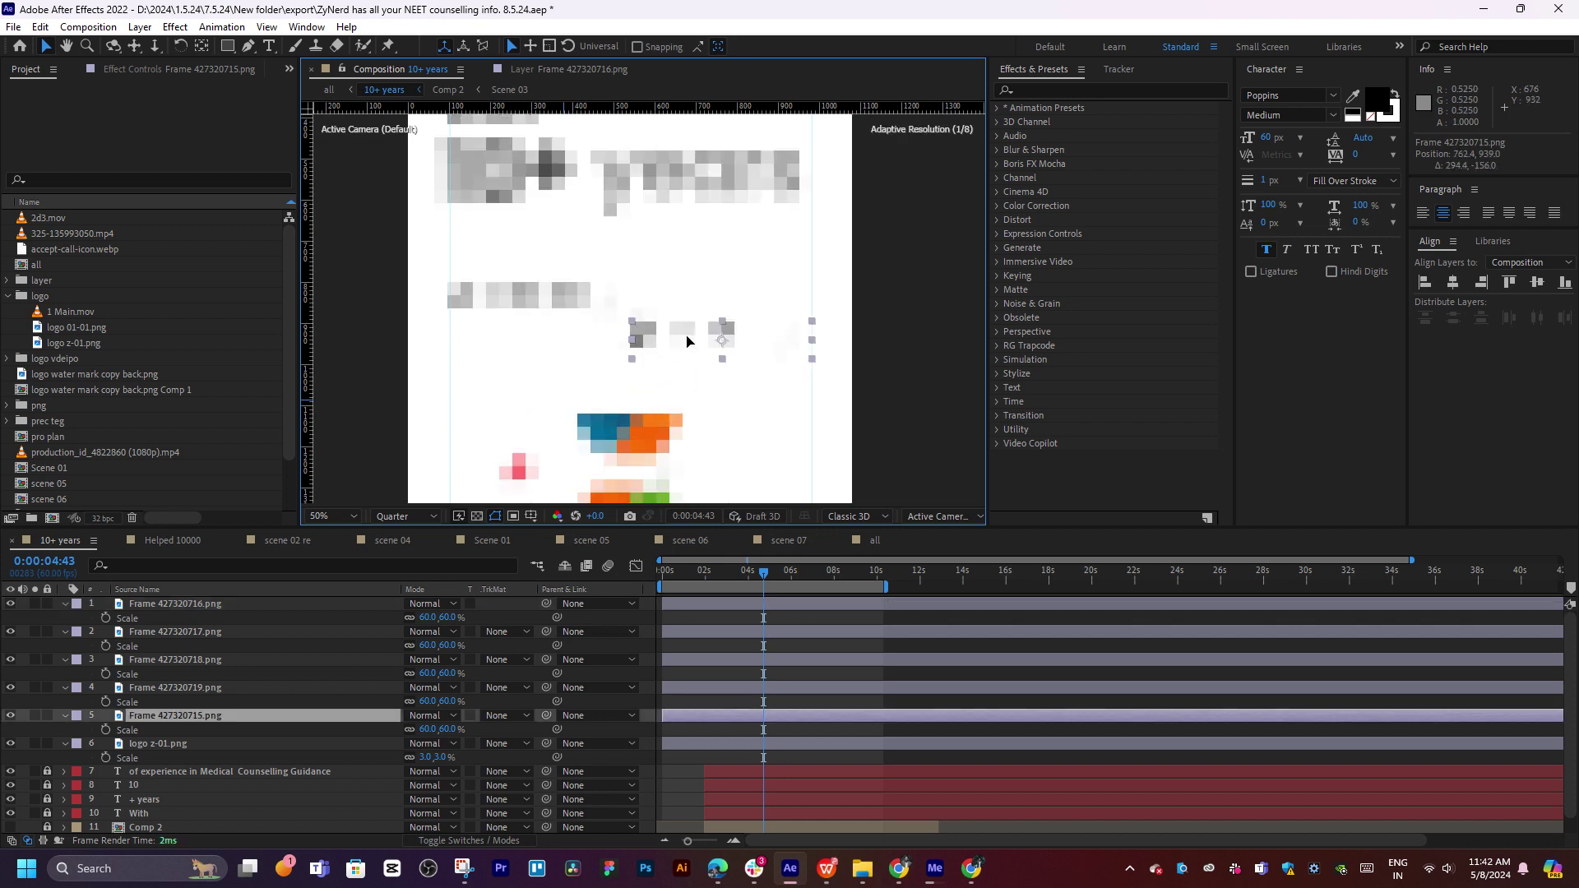
mouse_move(703, 425)
left_mouse_down()
mouse_move(710, 351)
mouse_move(694, 350)
left_mouse_up()
left_click_drag(599, 397, 508, 385)
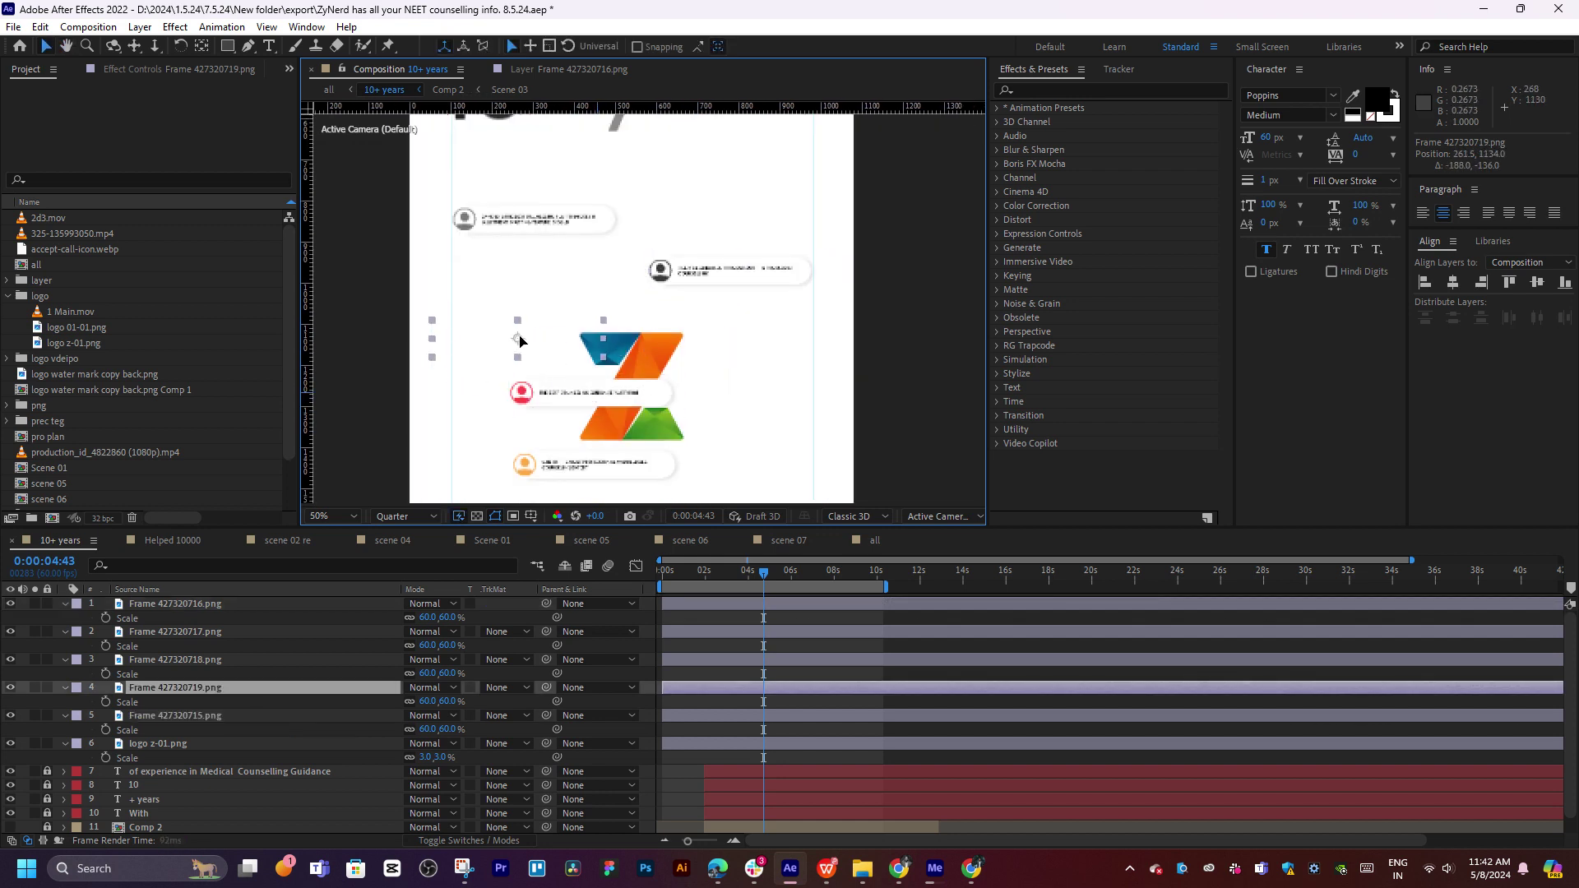
left_click_drag(701, 417, 697, 337)
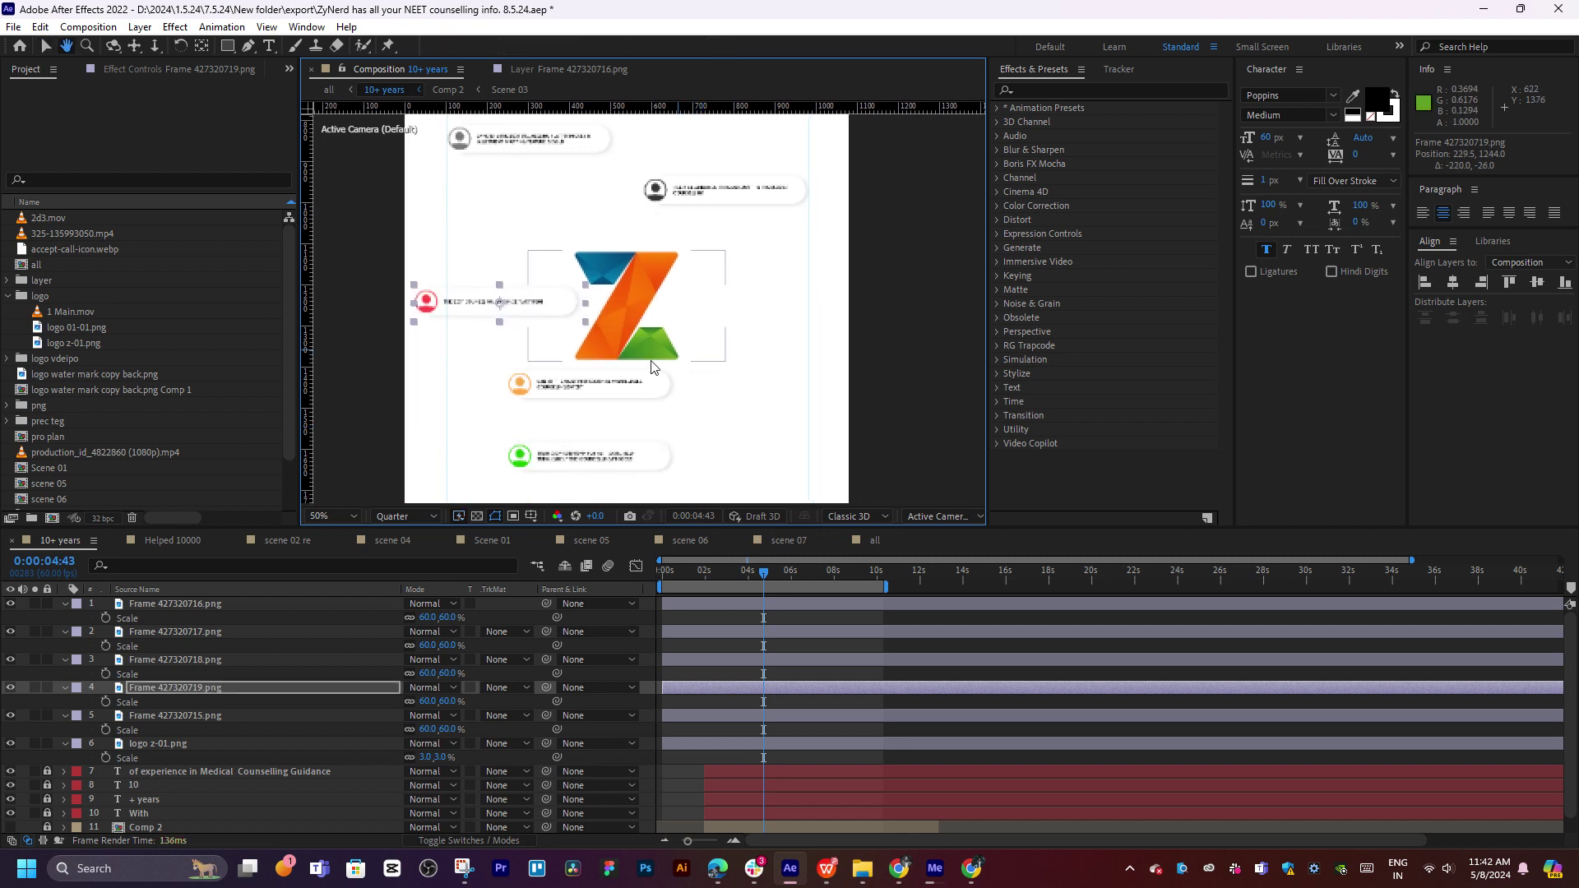
mouse_move(580, 389)
left_mouse_down()
mouse_move(737, 382)
mouse_move(758, 401)
left_mouse_up()
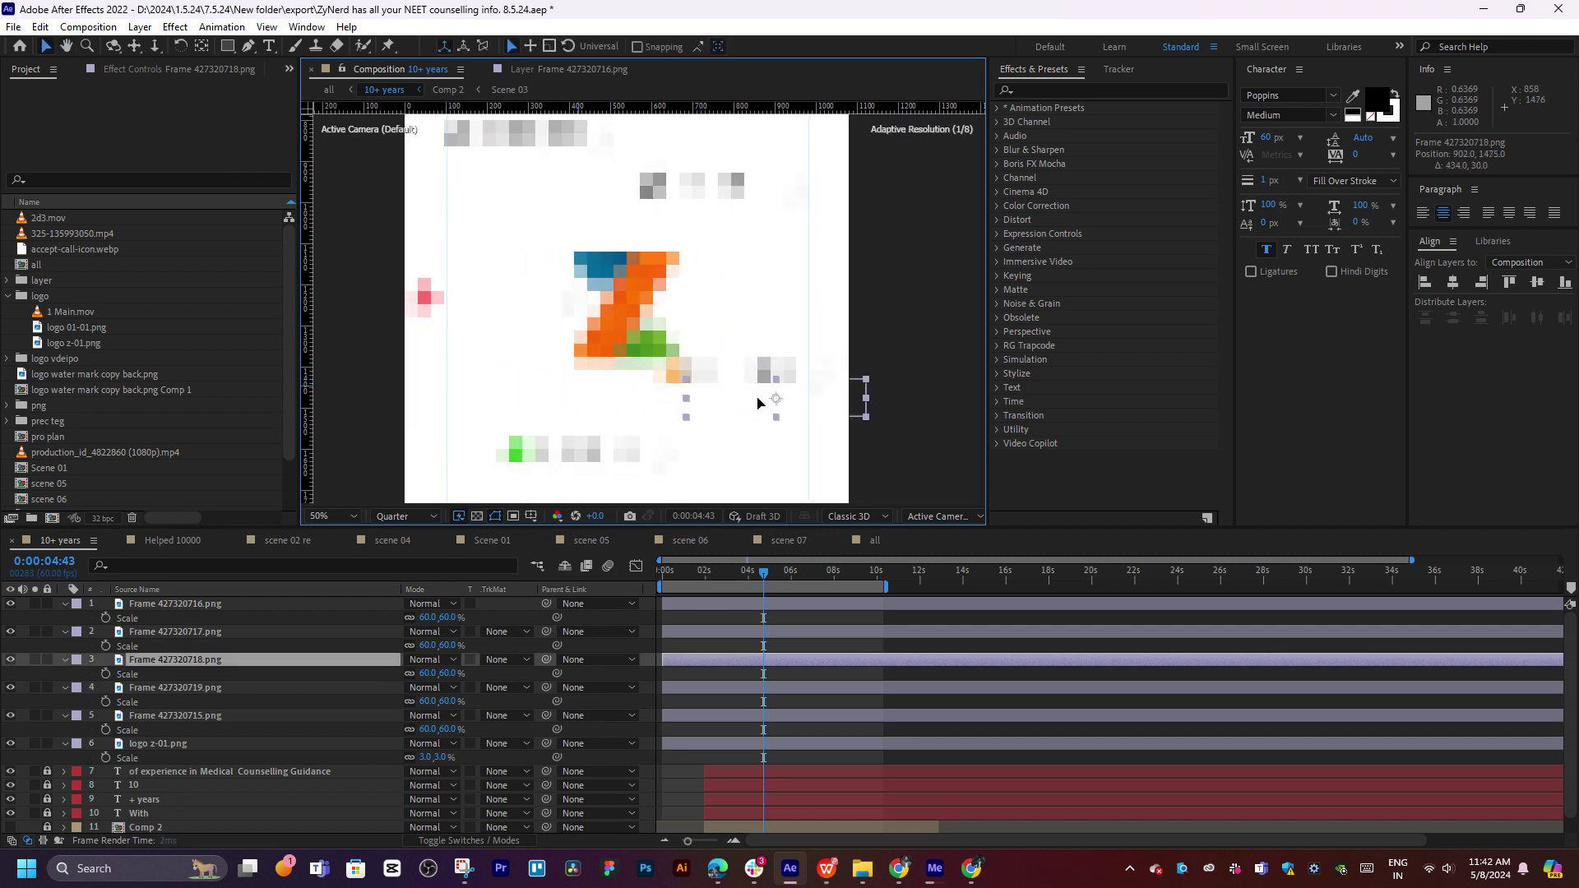
mouse_move(585, 466)
left_mouse_down()
mouse_move(584, 401)
mouse_move(557, 379)
left_mouse_up()
Nudge the first card slightly down and recentre the composition in the viewer
left_click(733, 271)
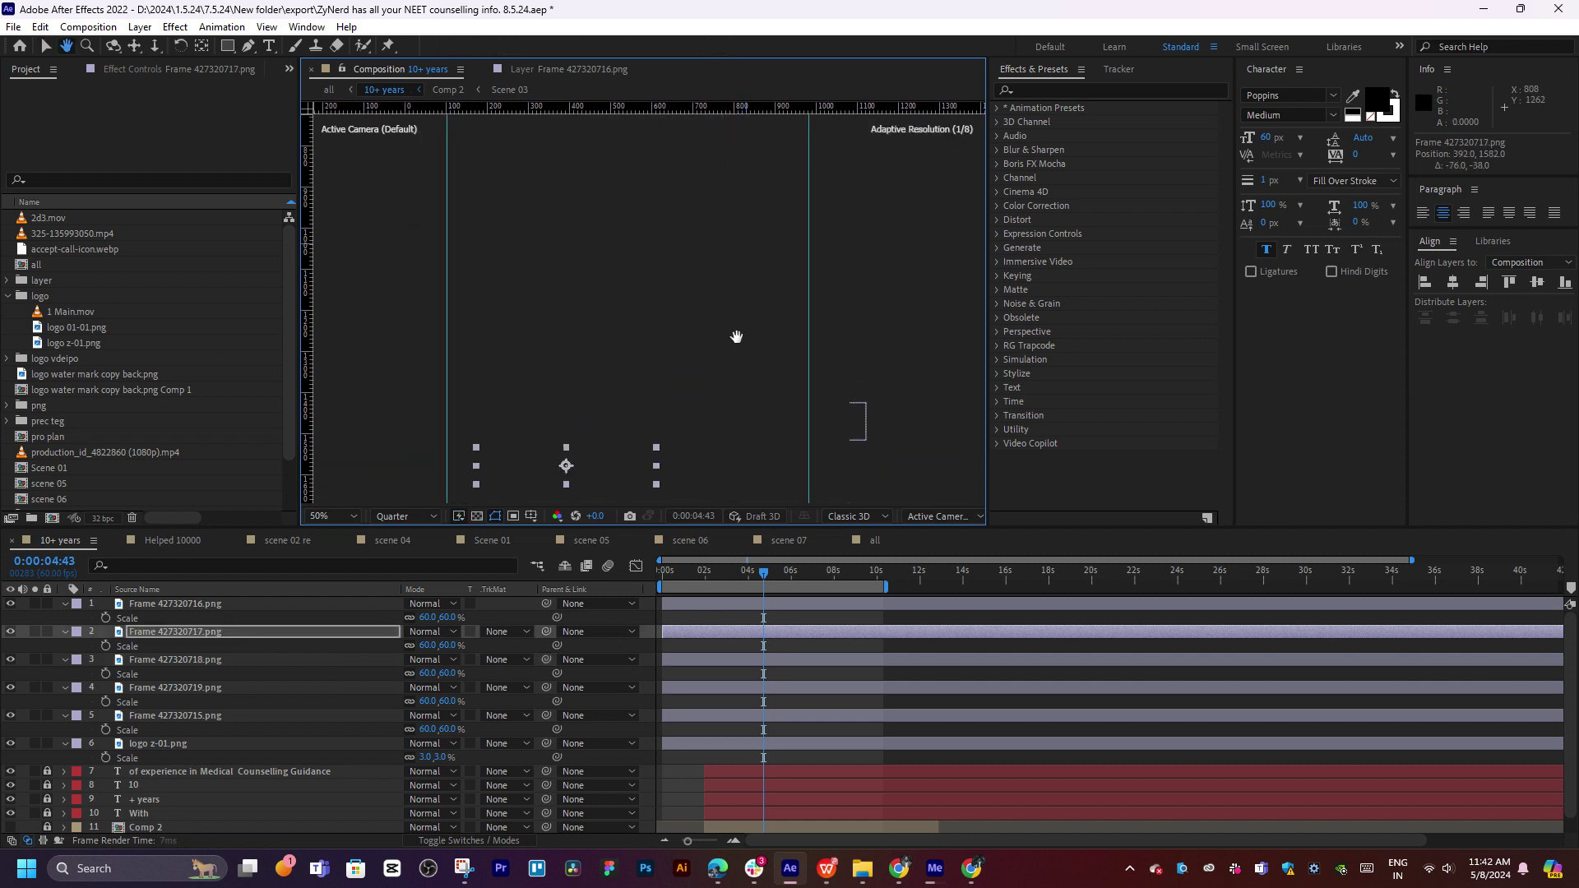
scroll(733, 335, "up", 1)
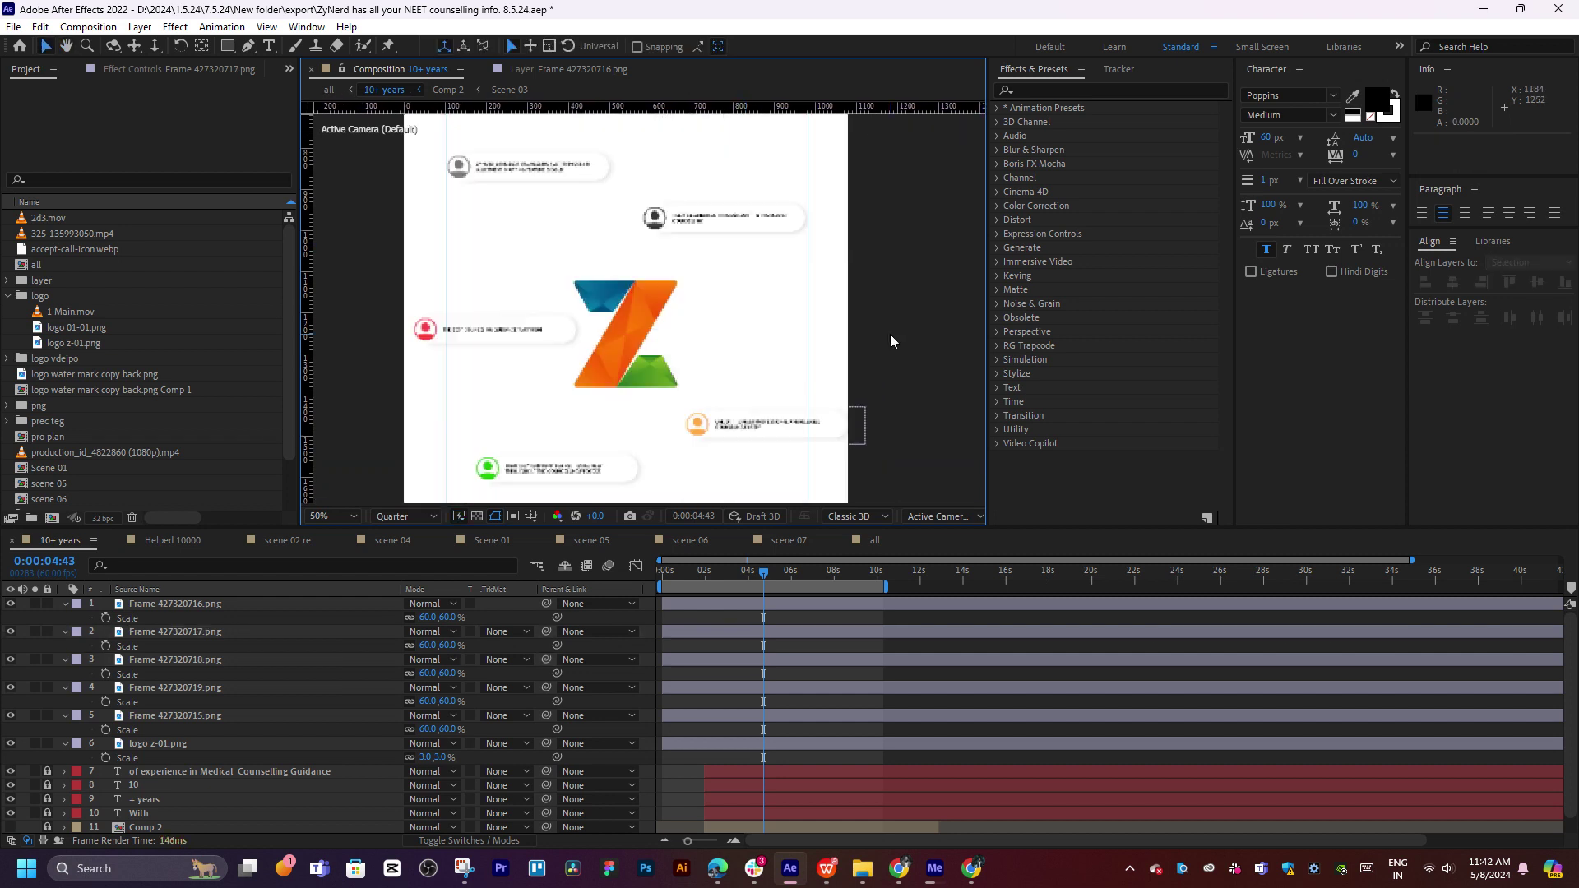
scroll(890, 334, "down", 1)
left_click(594, 237)
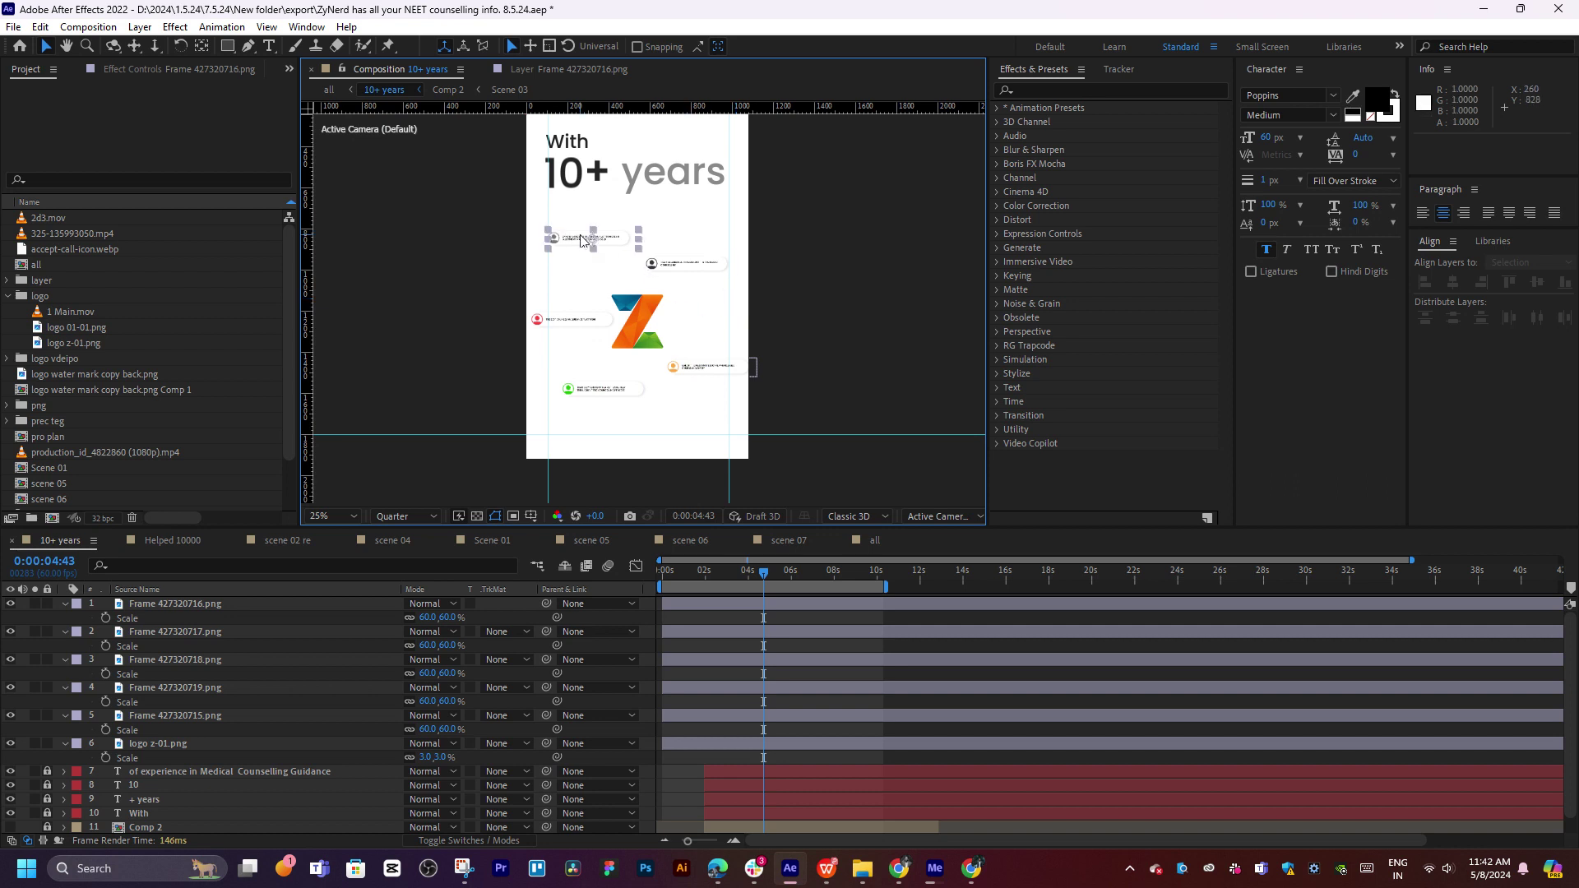
left_click_drag(594, 236, 593, 254)
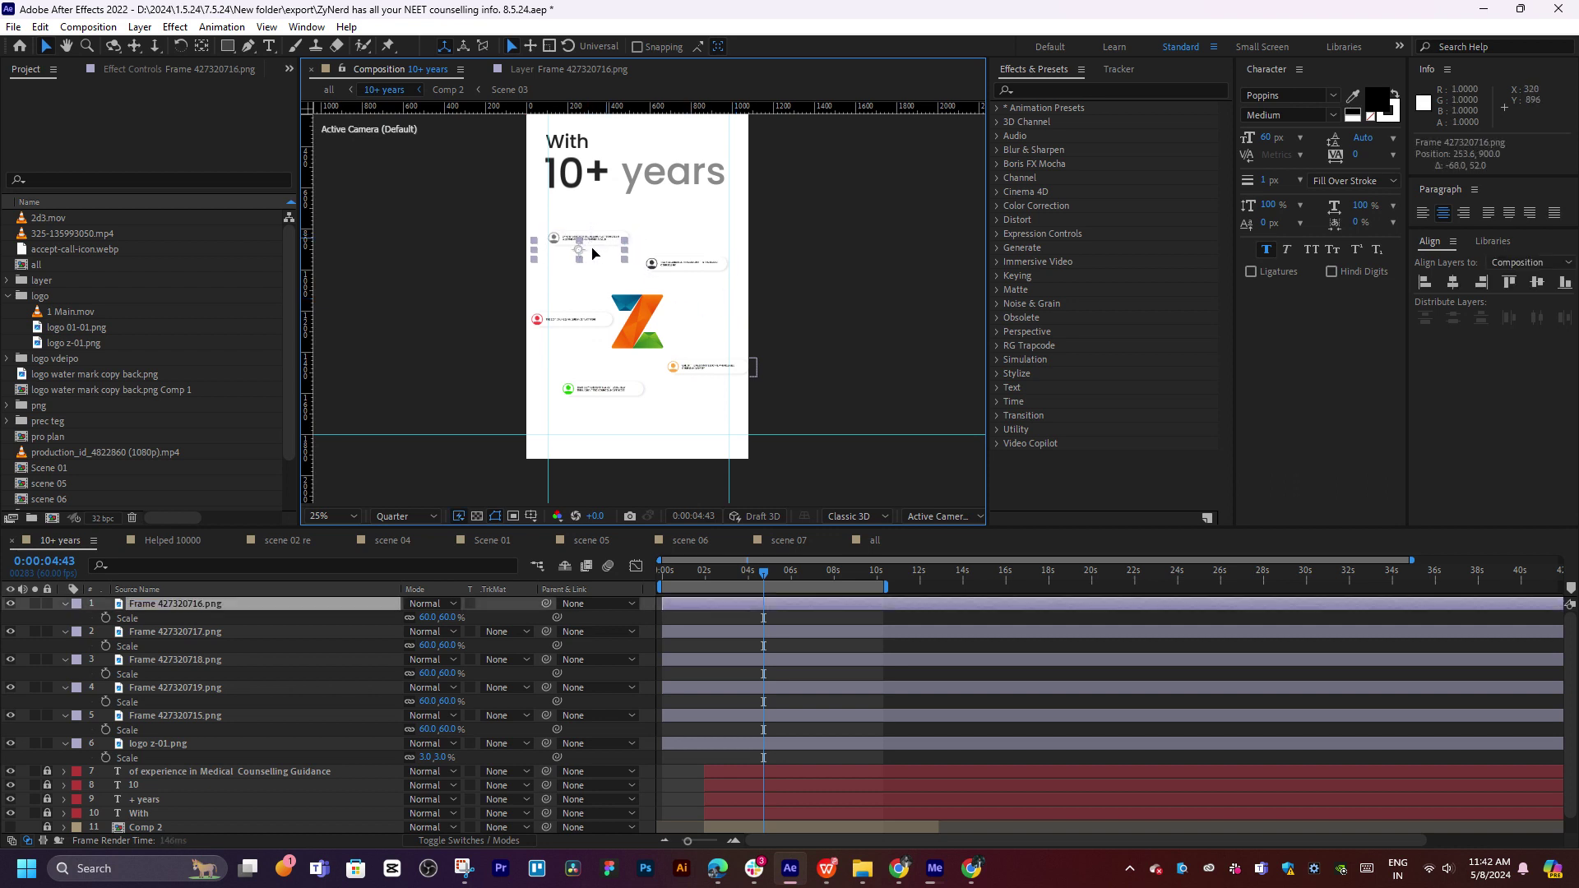
left_click(897, 305)
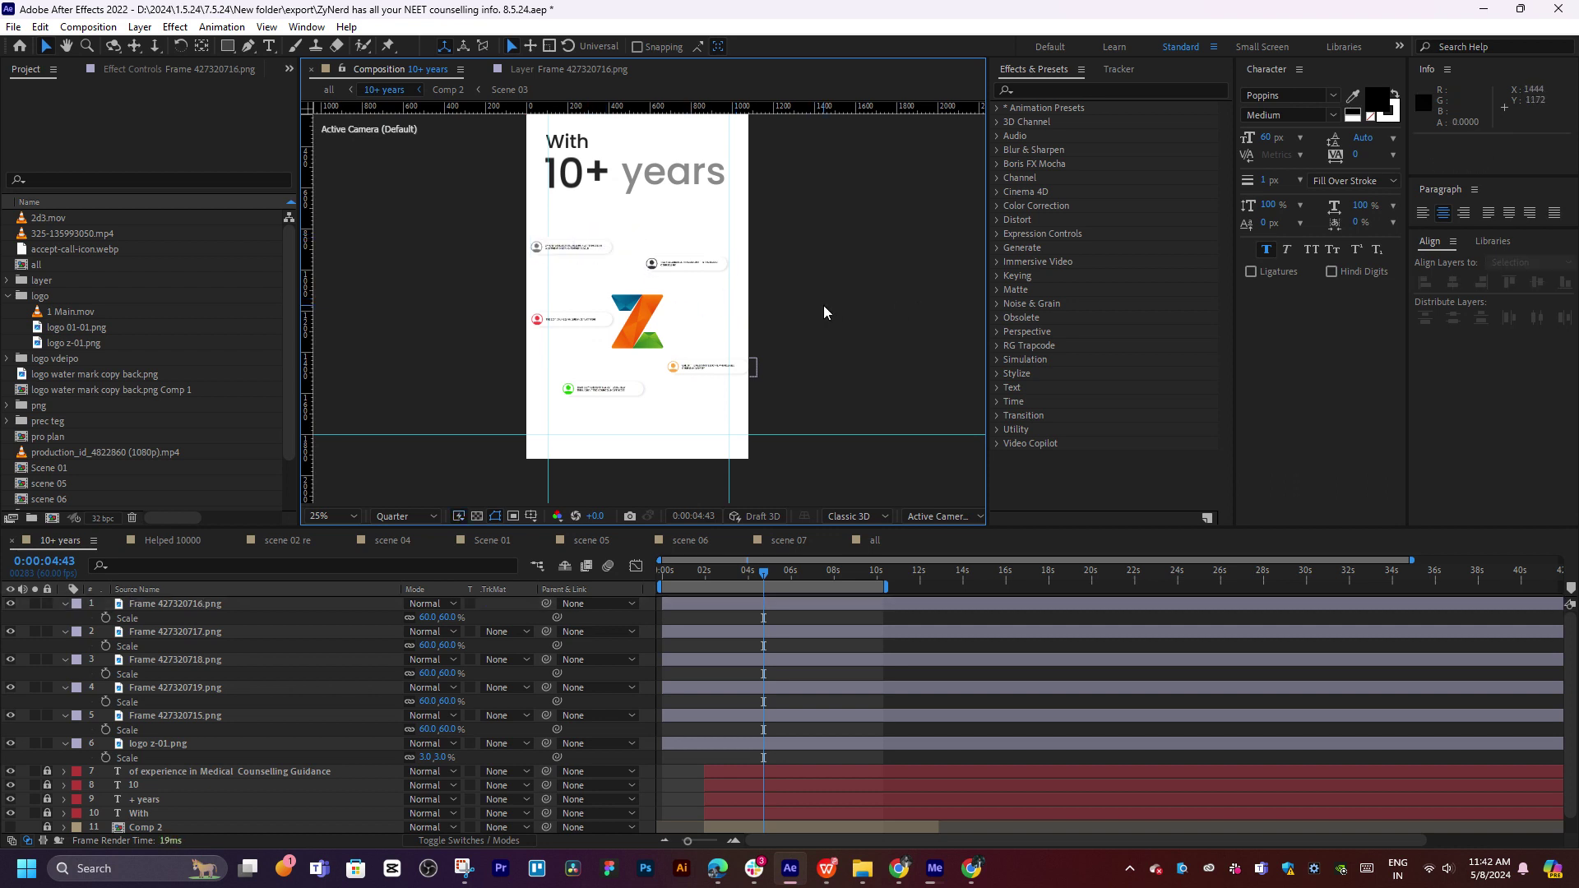
left_click_drag(824, 311, 835, 341)
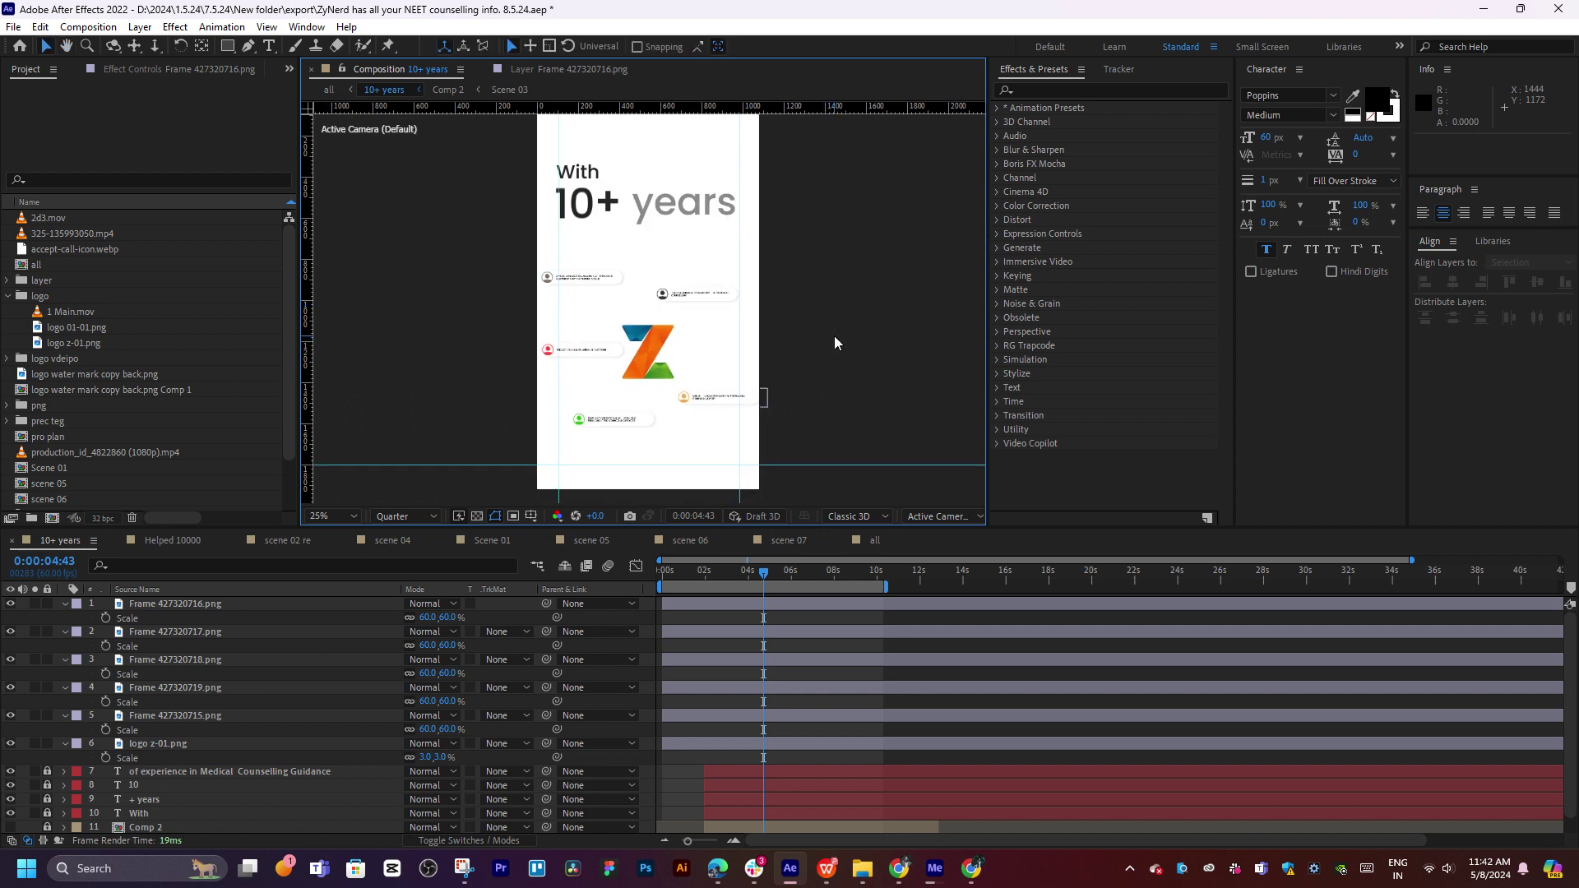
Scrub through the animation to check timing, then return to the start and zoom the timeline in
mouse_move(743, 571)
left_mouse_down()
mouse_move(831, 580)
mouse_move(806, 588)
left_mouse_up()
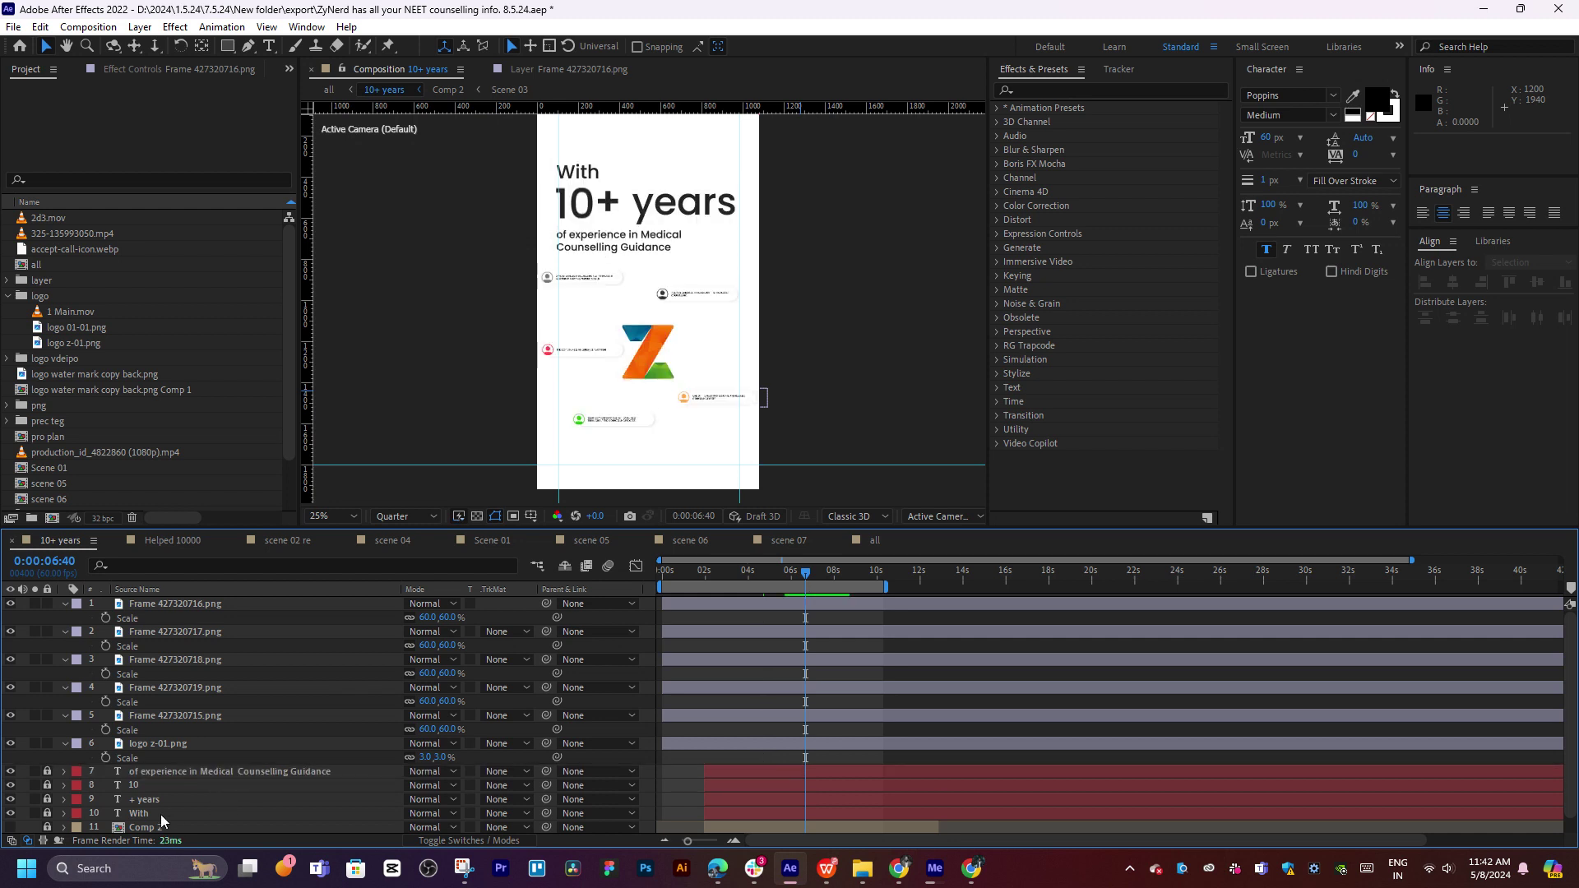
mouse_move(791, 574)
left_mouse_down()
mouse_move(714, 589)
mouse_move(739, 591)
left_mouse_up()
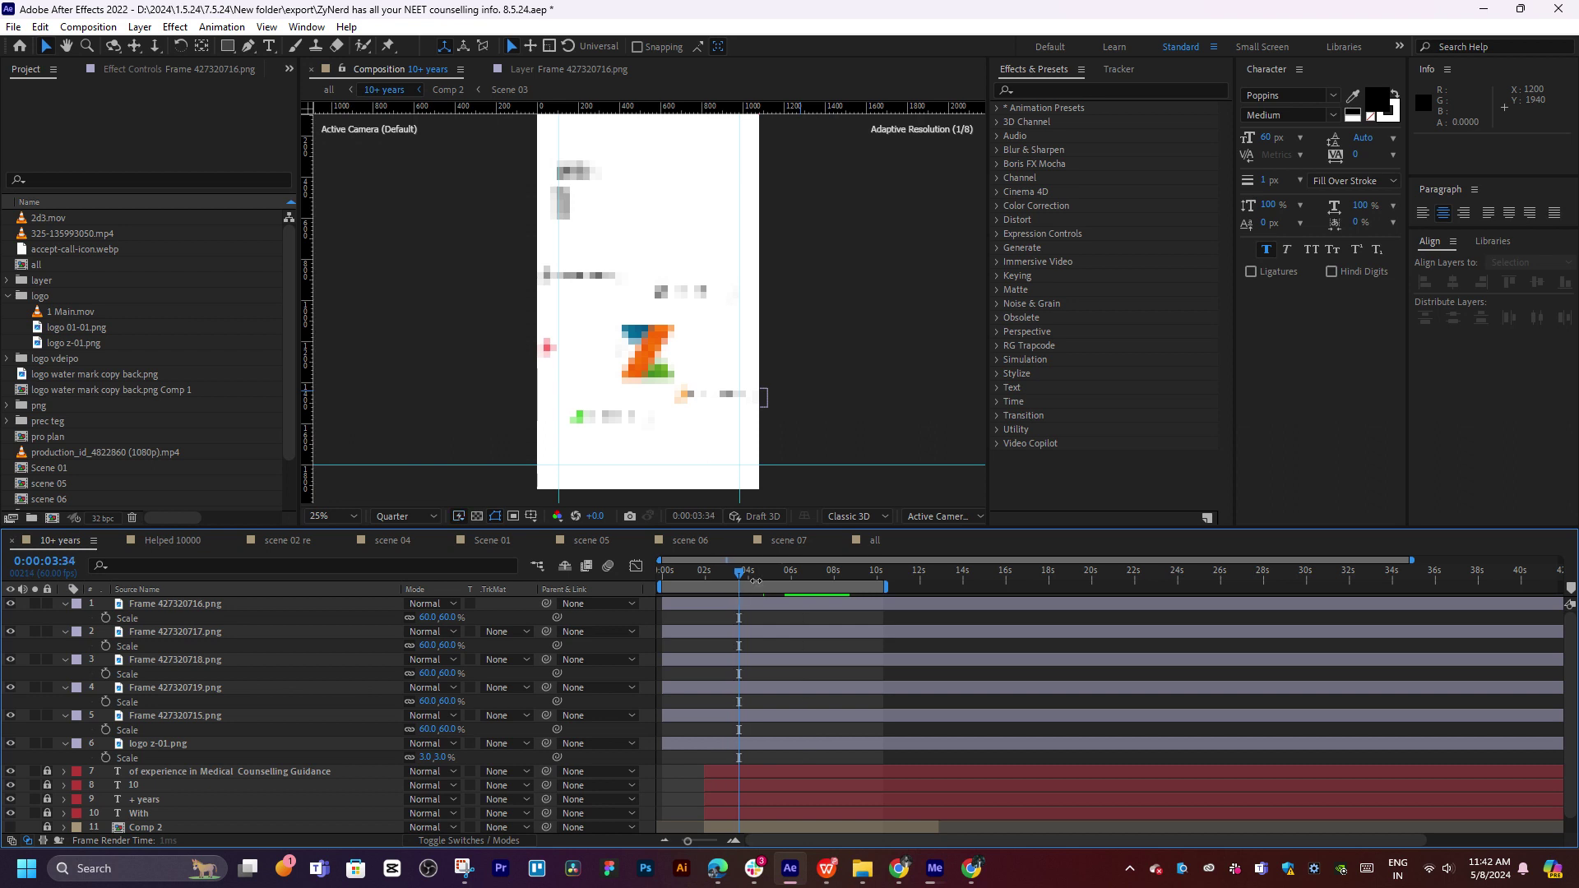
left_click_drag(752, 576, 768, 576)
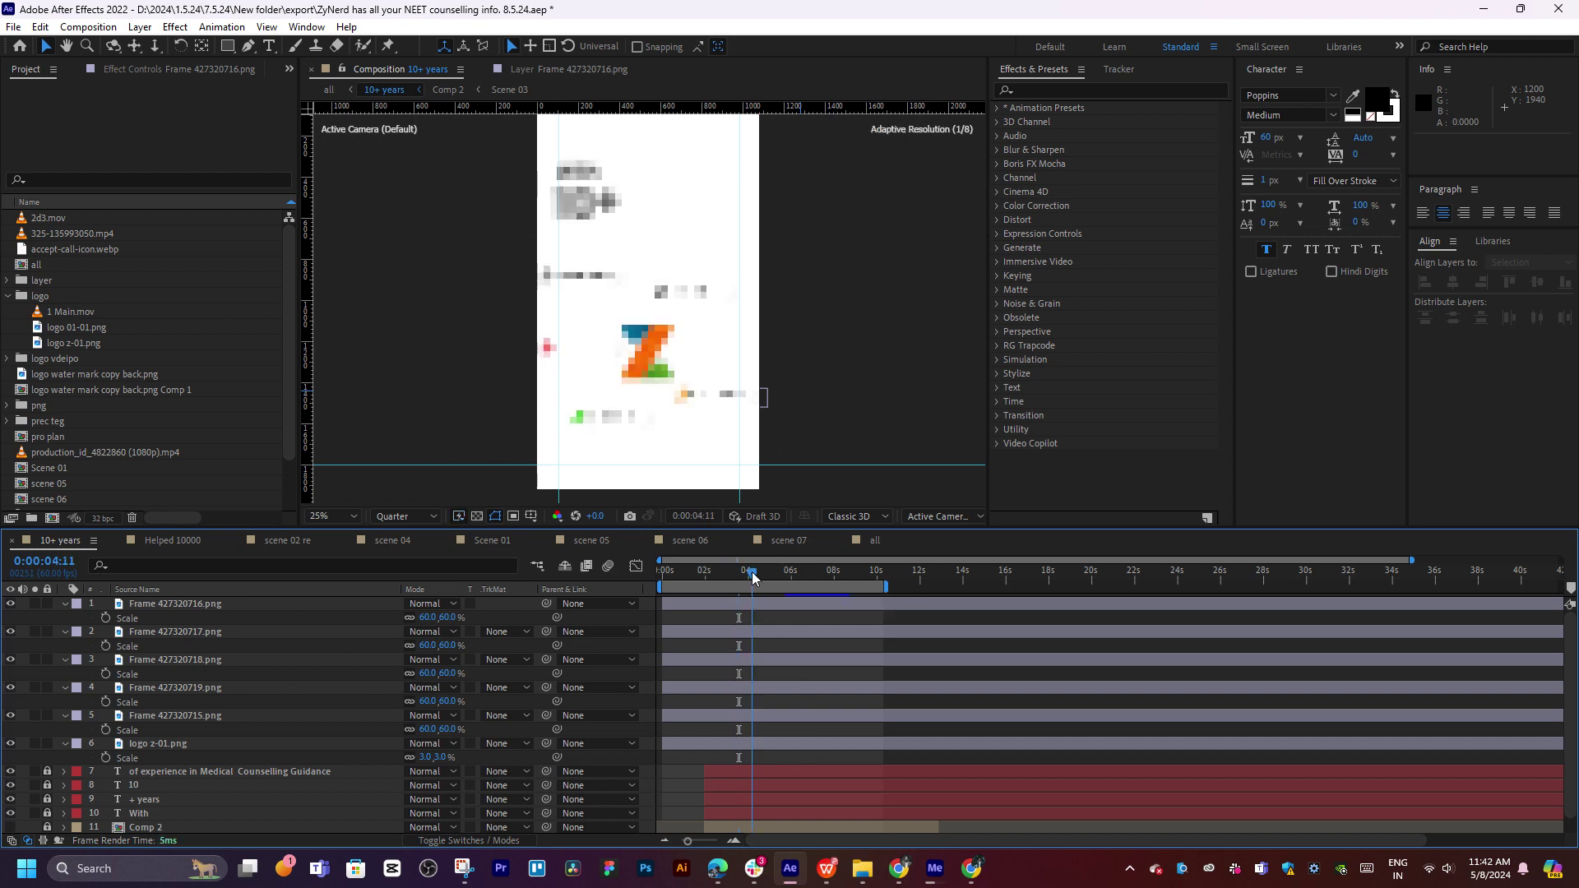
key("Home")
key("equal")
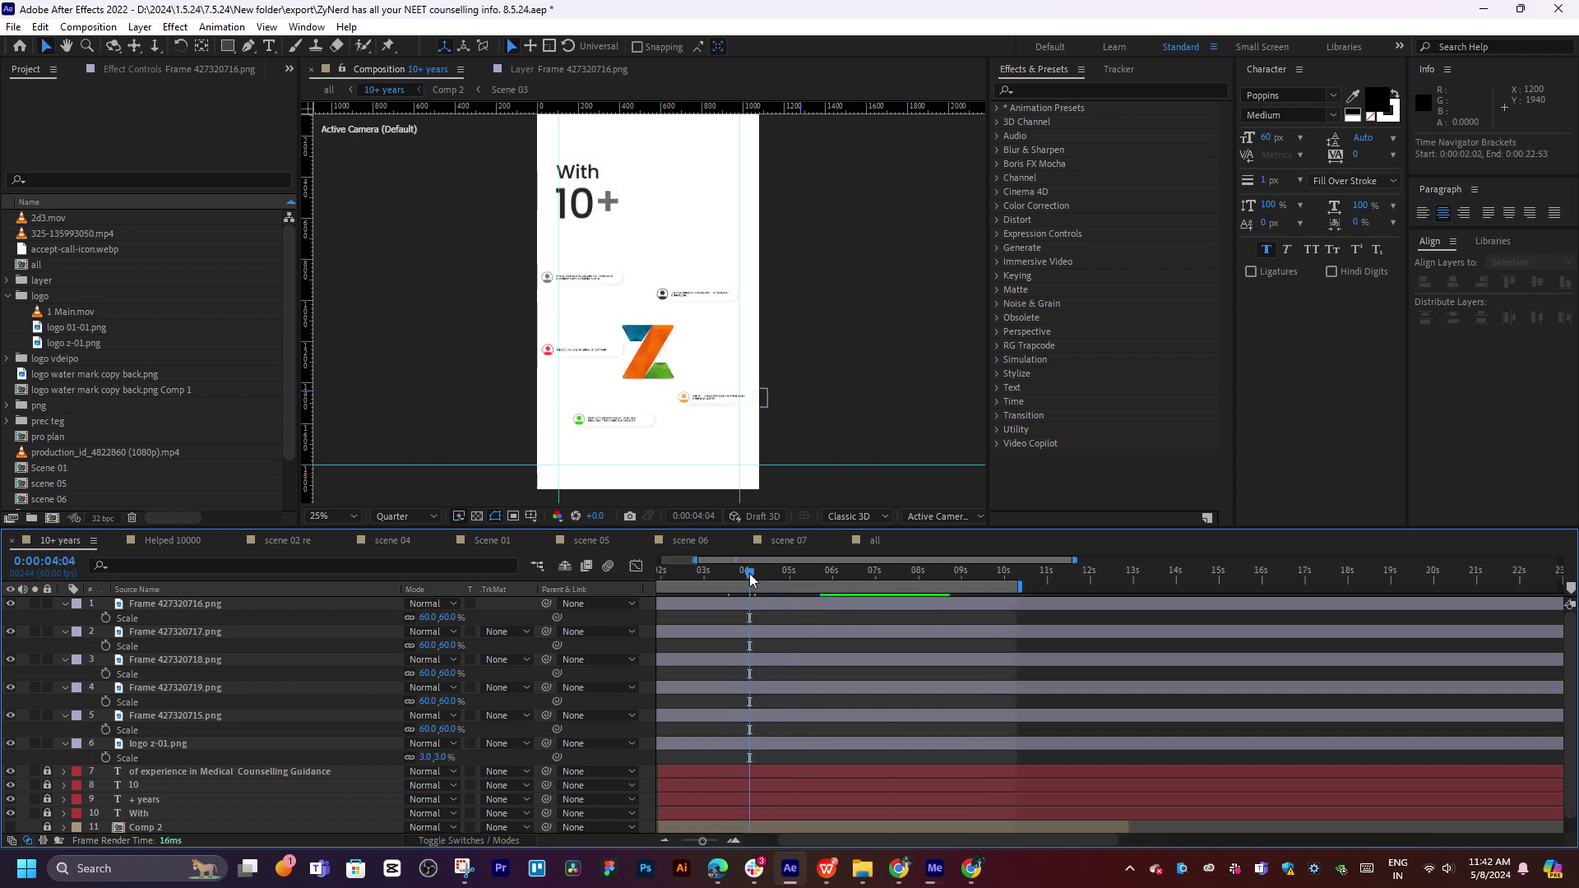
At 0:00:05:01, add Scale and Position keyframes to all five card layers, then go back to 0:00:02:11
left_click(875, 574)
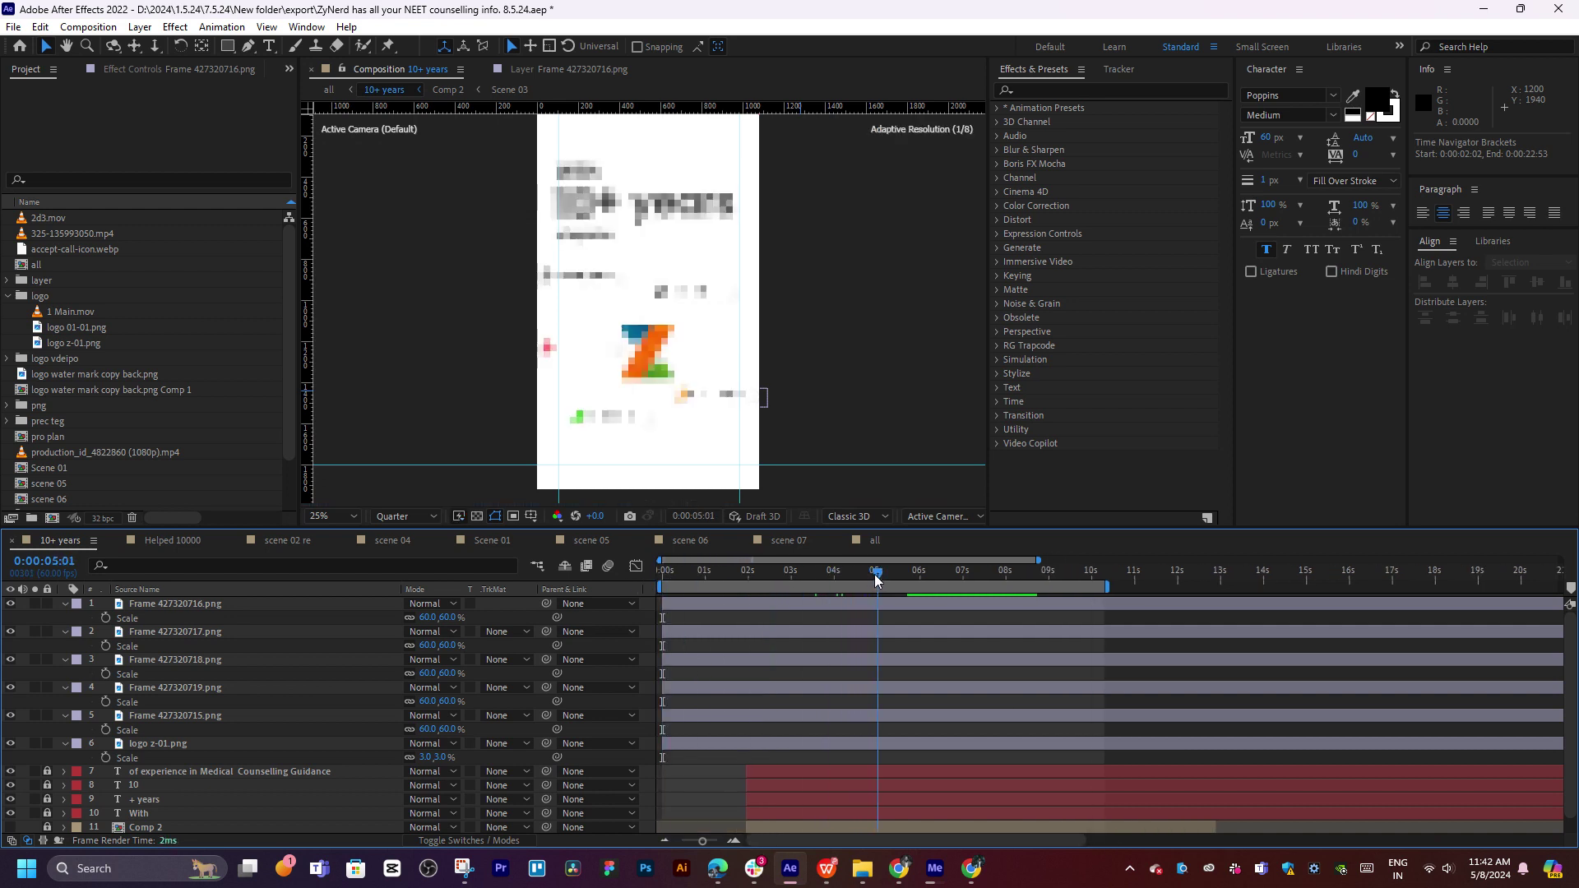
left_click(881, 603)
left_click(877, 716, "shift")
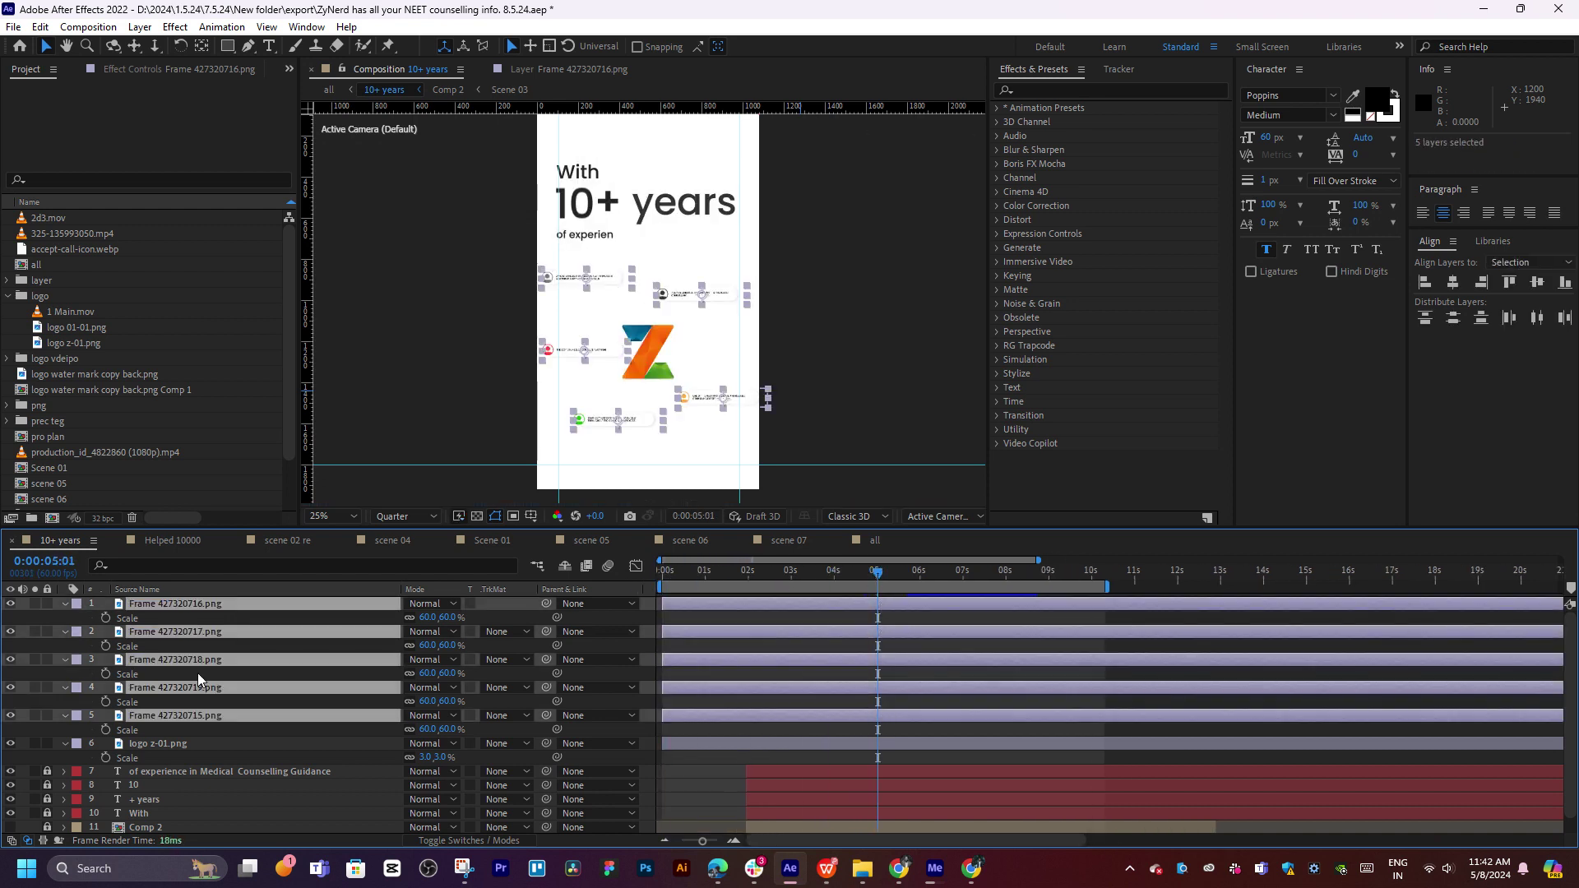
left_click(103, 617)
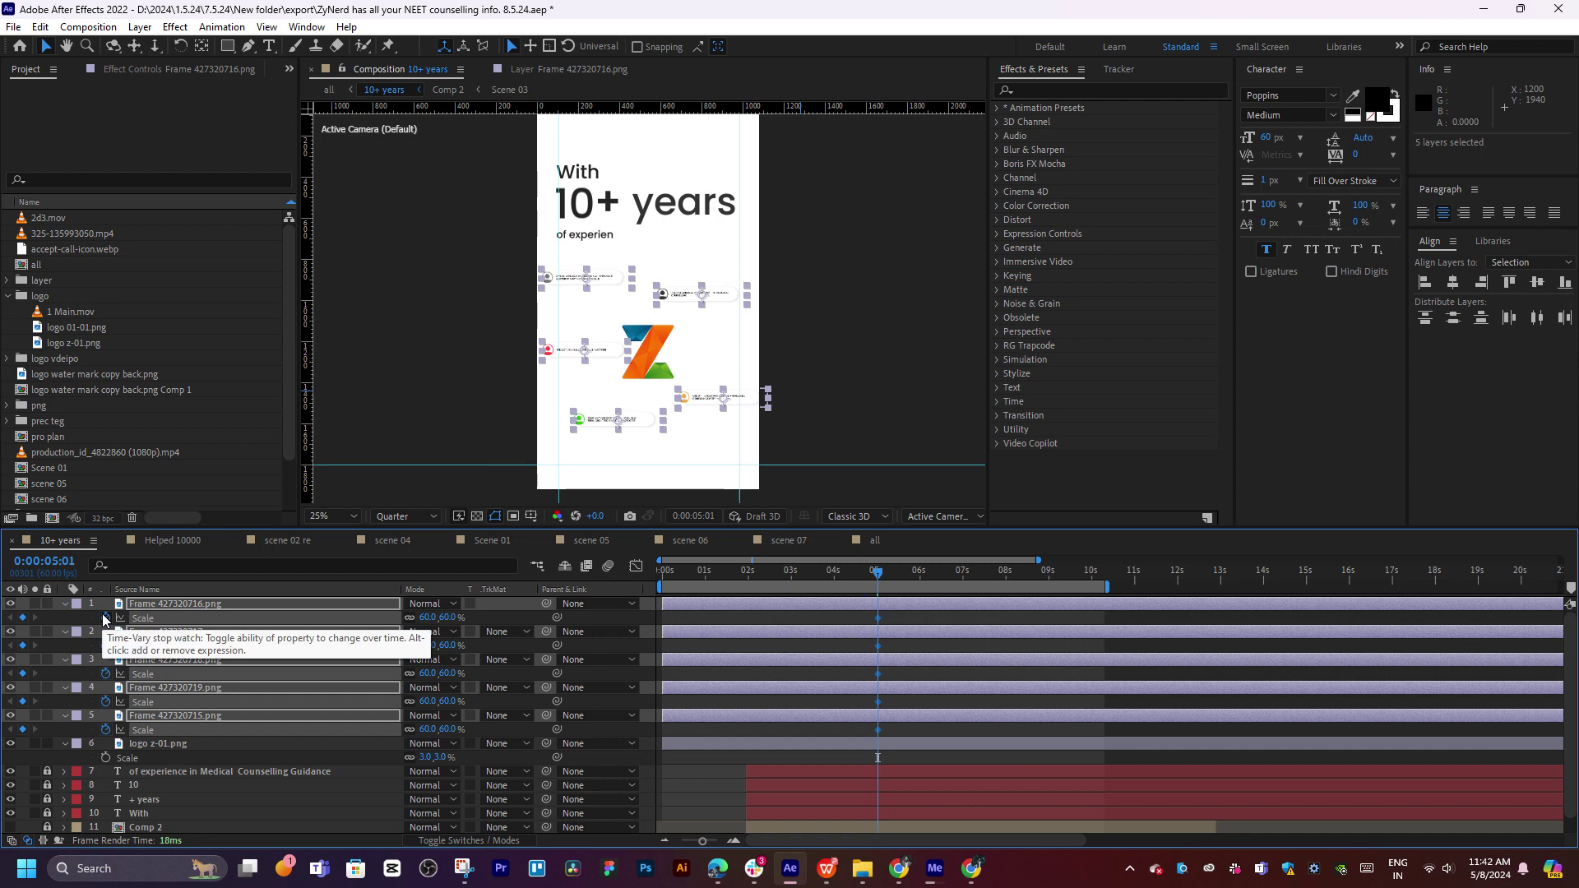
key("alt+shift+p")
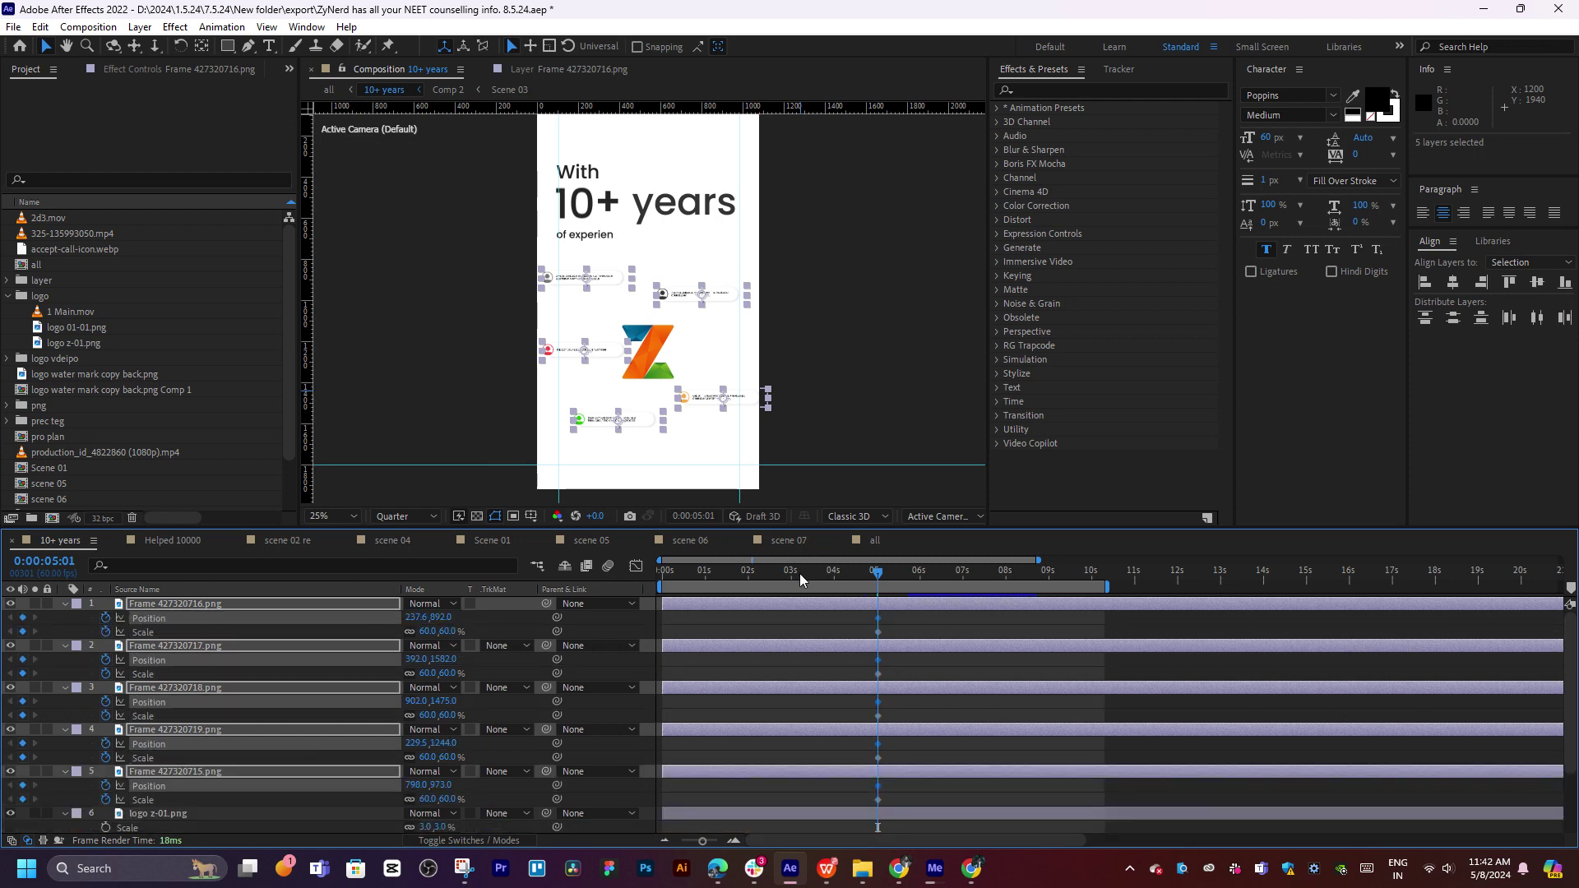
left_click_drag(799, 574, 757, 579)
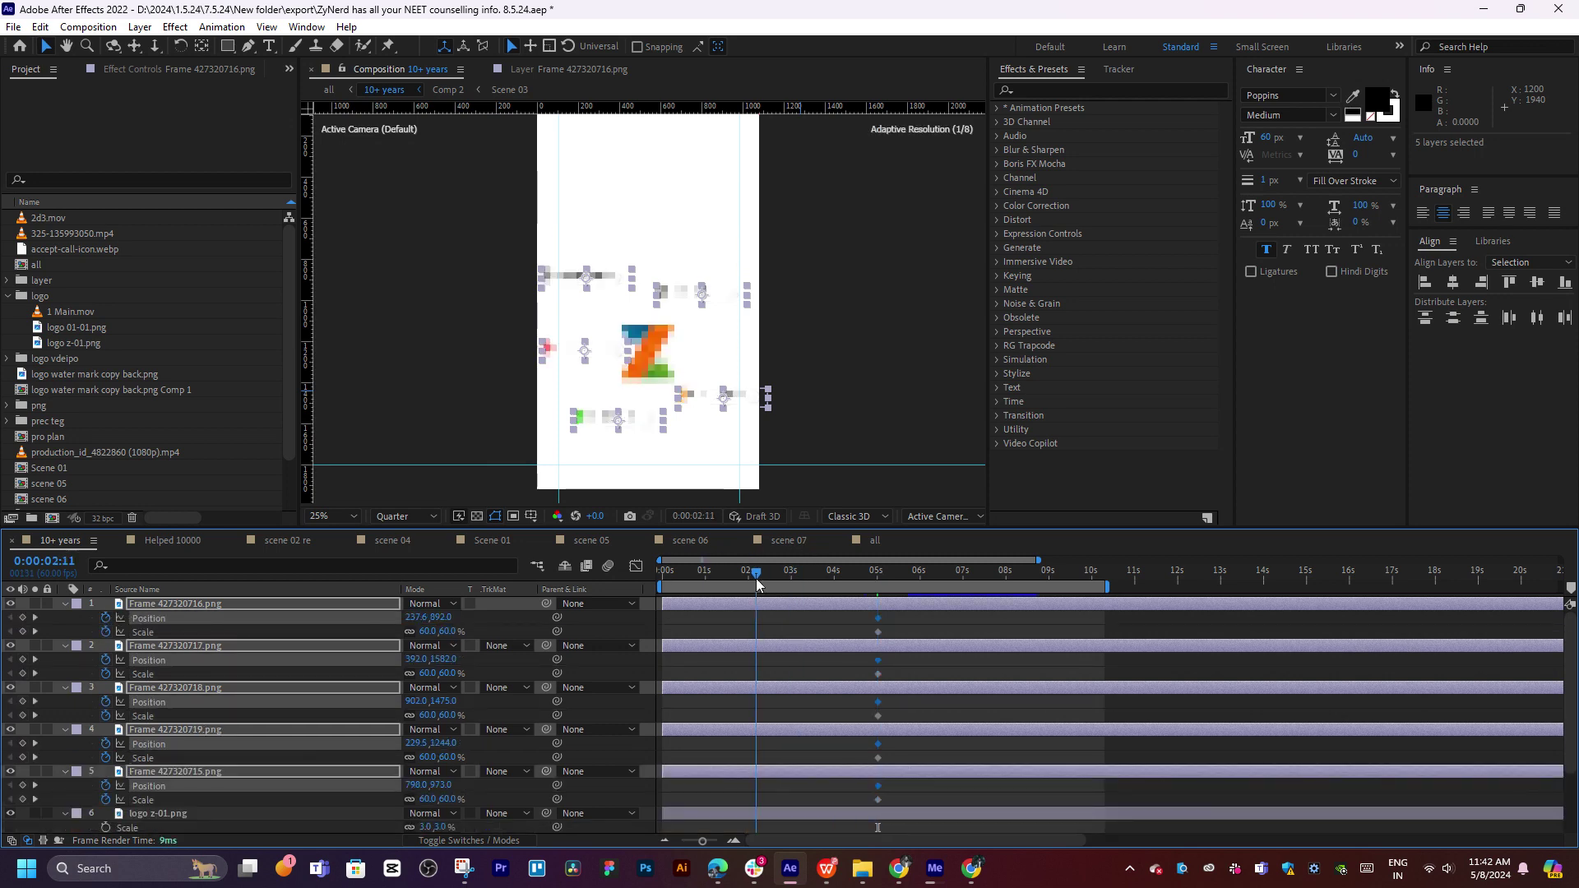
left_click(425, 631)
type("0")
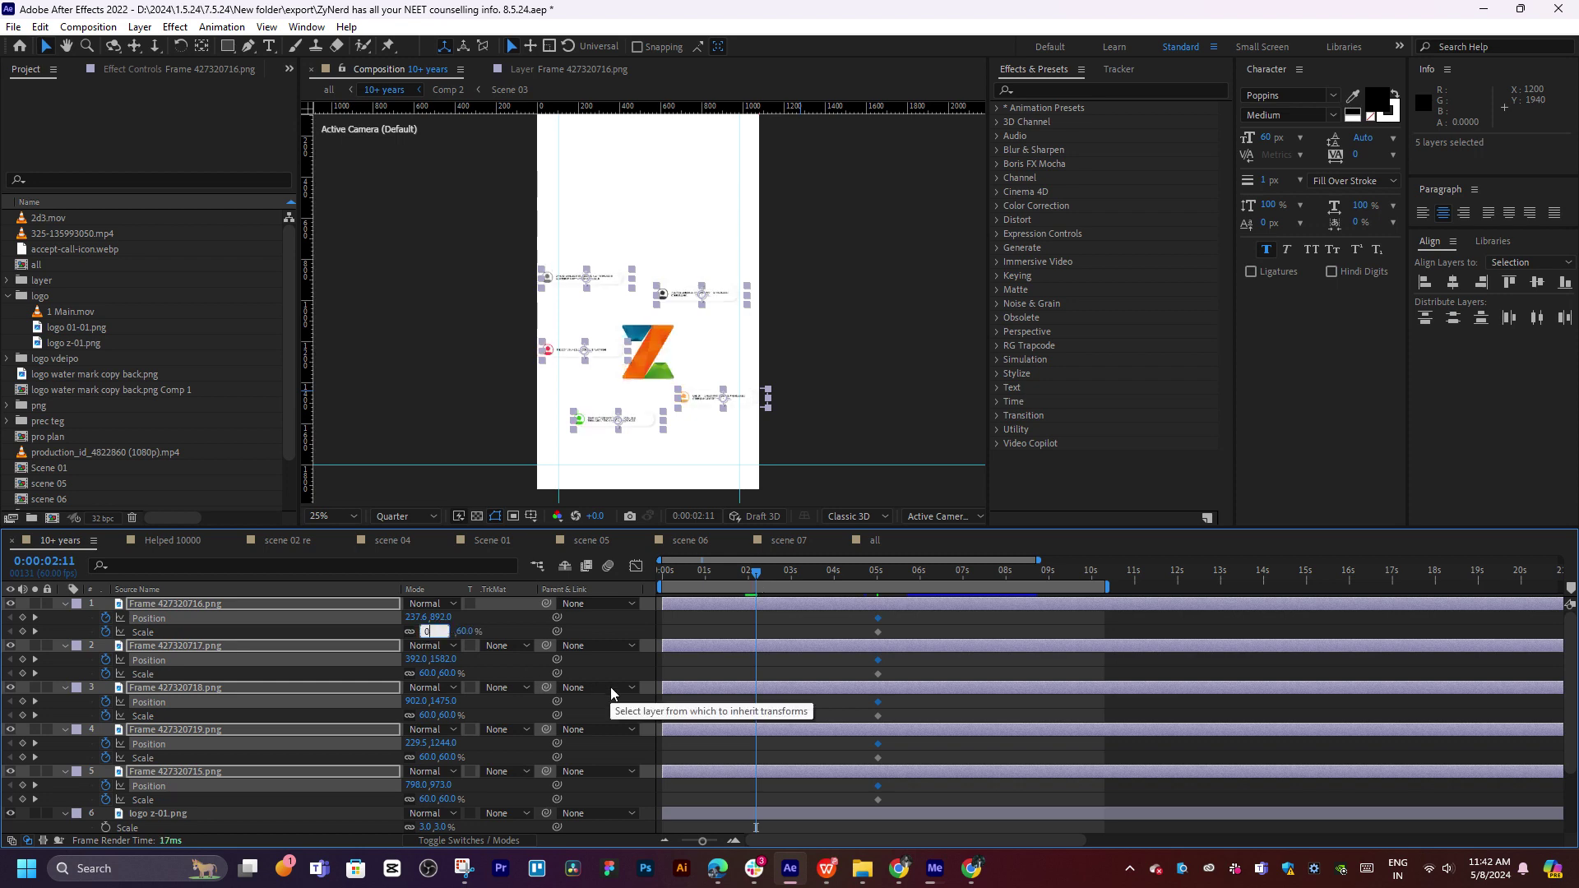
key("Return")
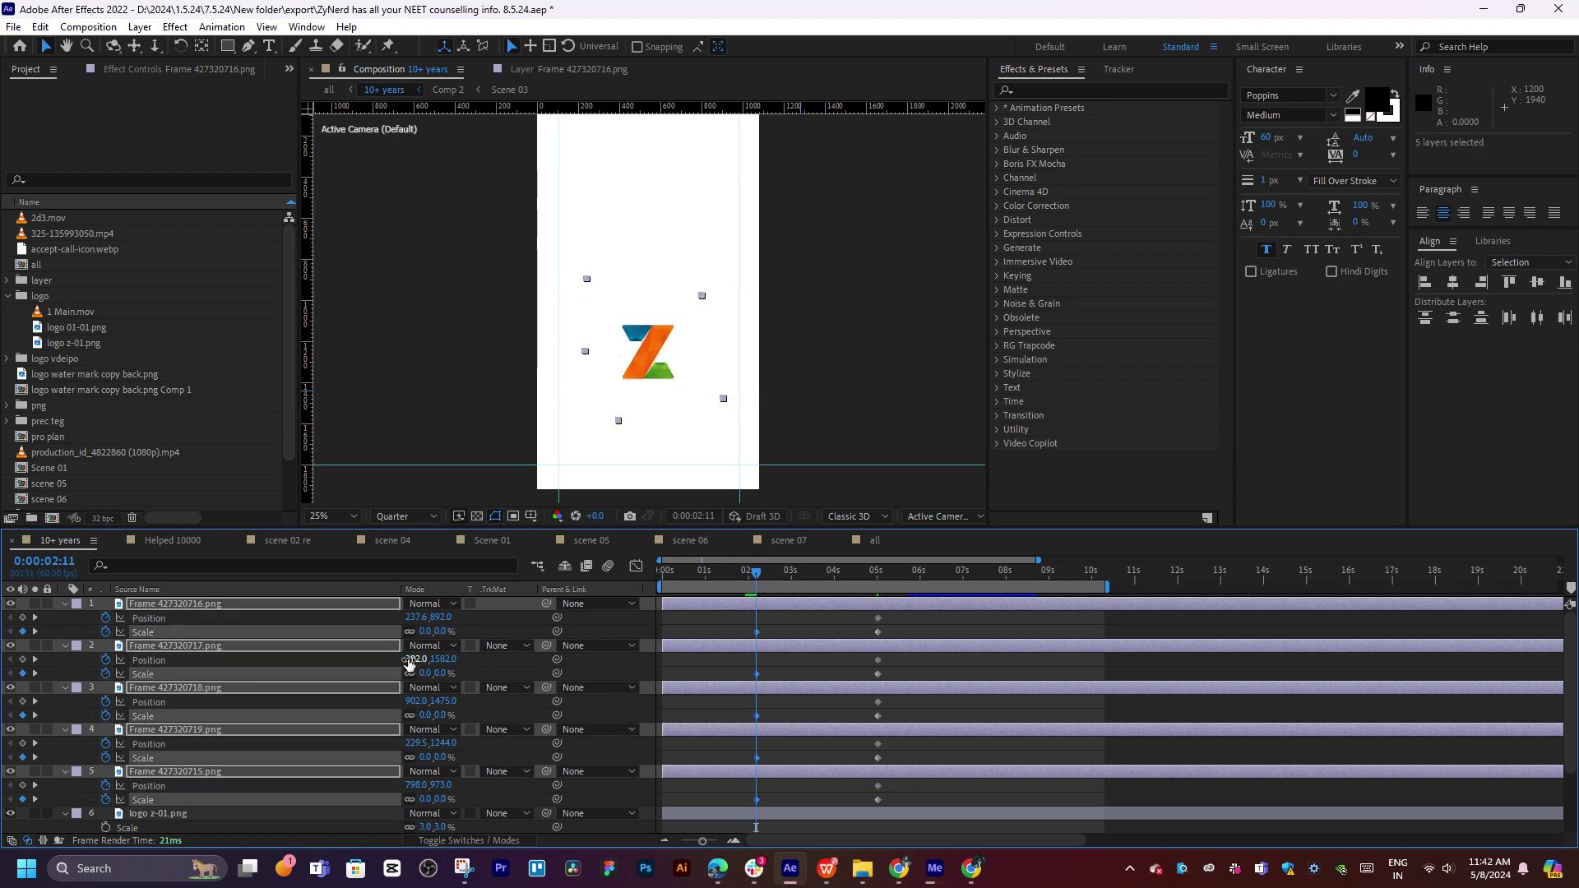
left_click(843, 373)
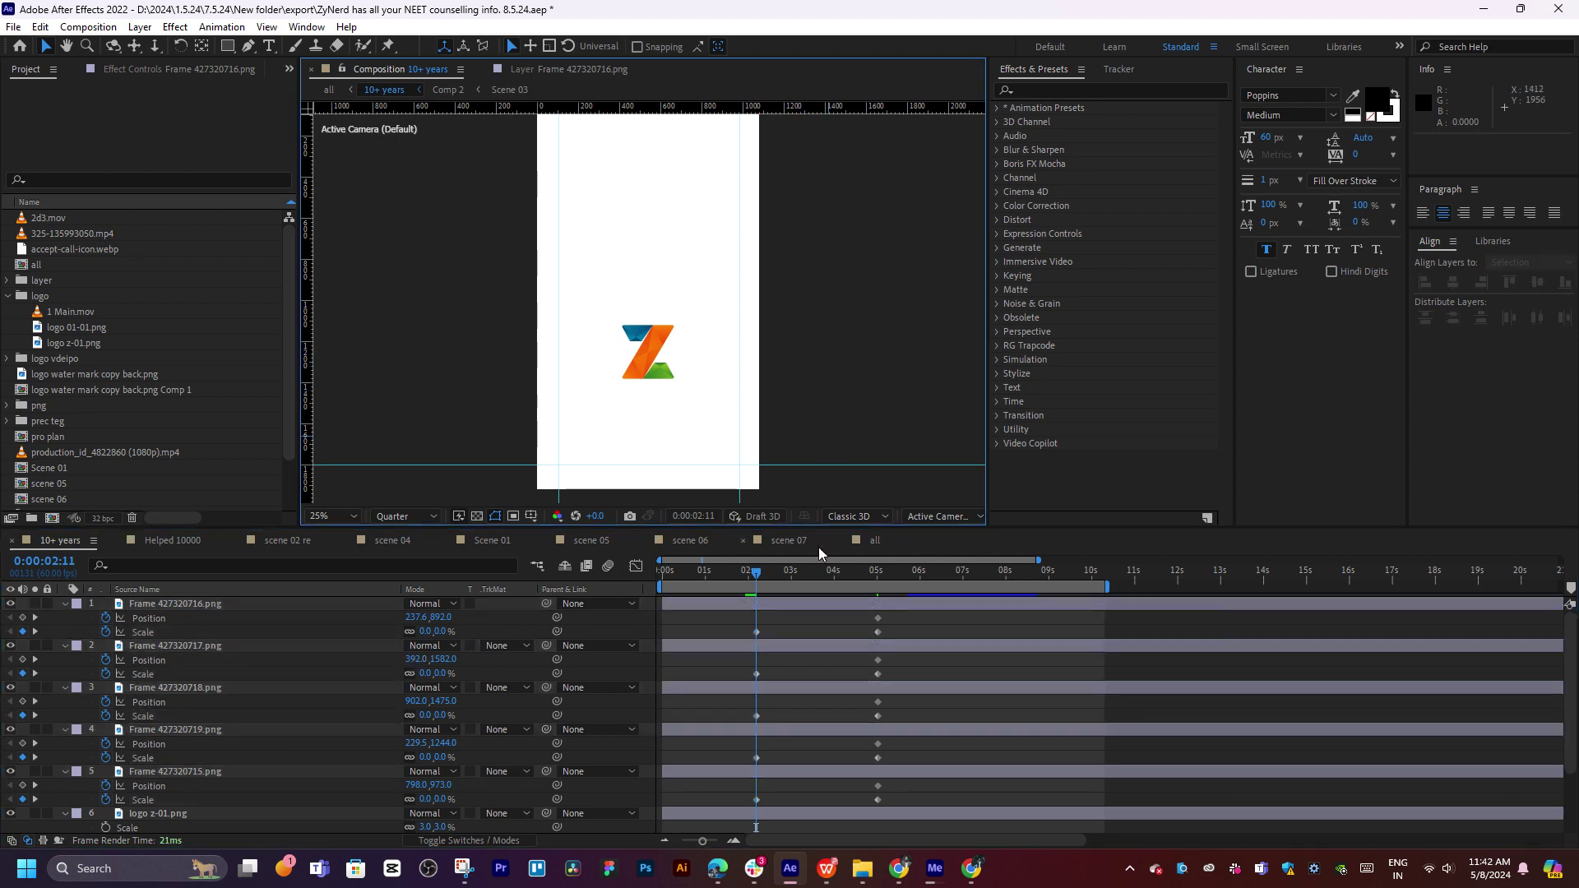
left_click(778, 611)
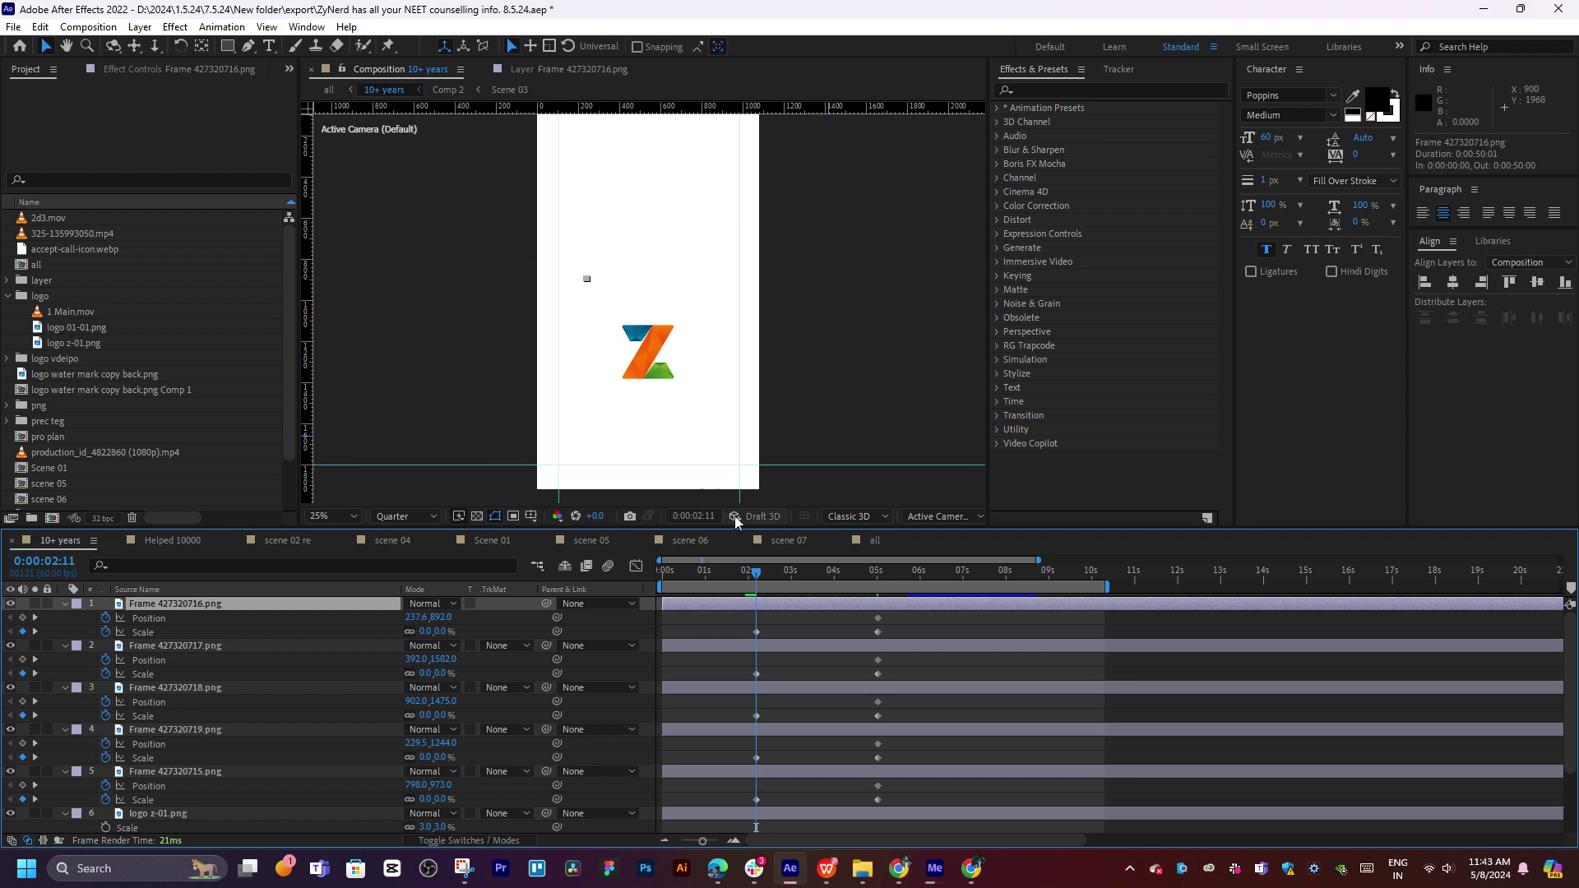
key("ctrl+z")
key("ctrl+a")
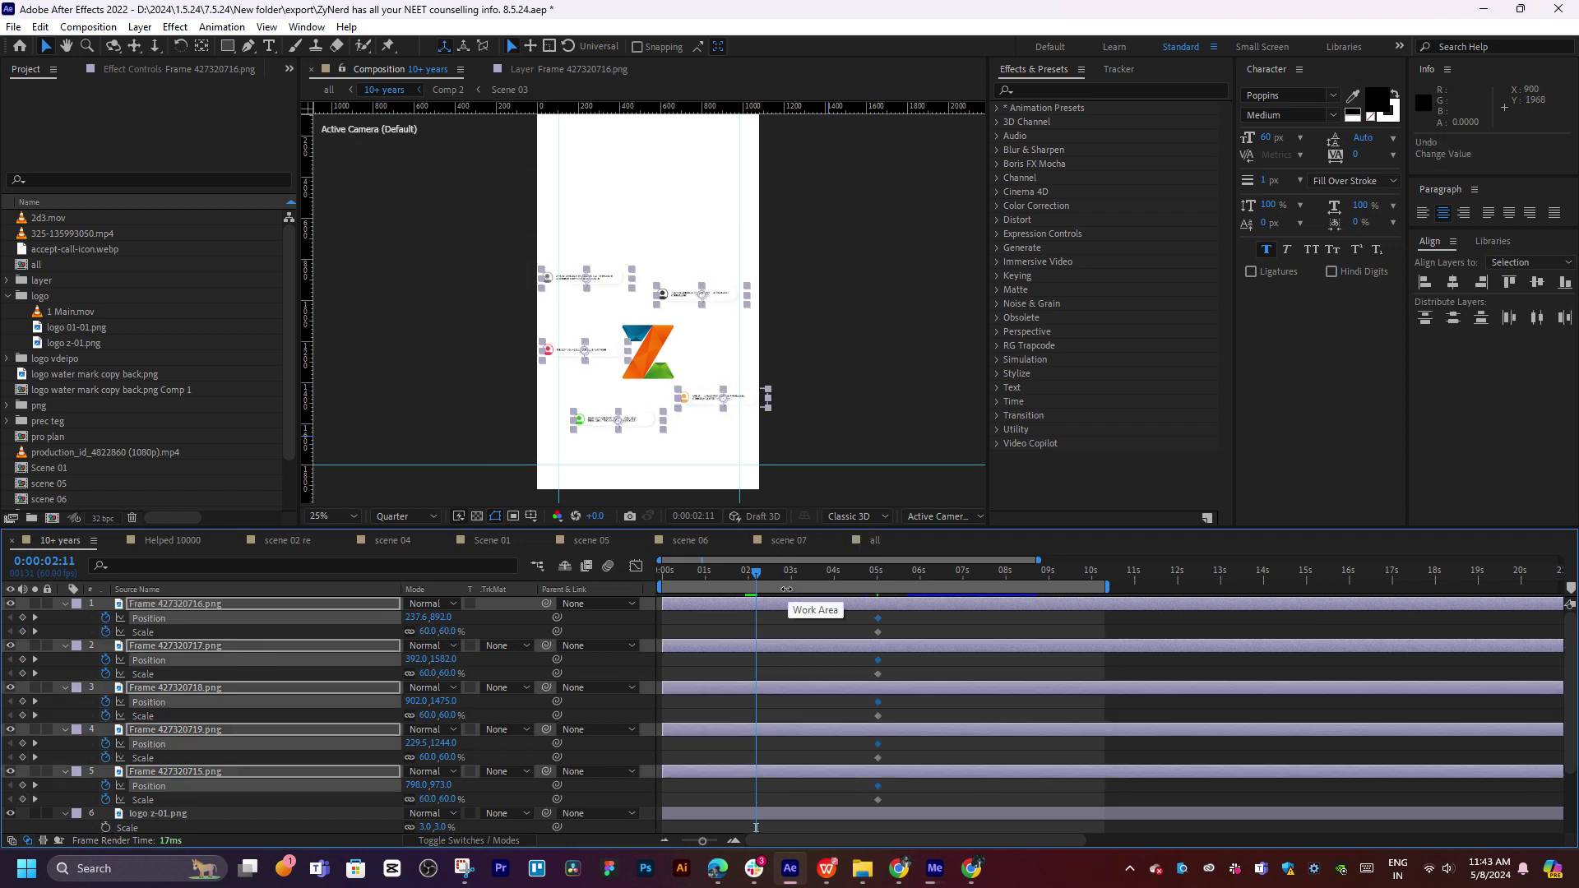
Move the first card behind the Z logo, zooming in to position it precisely
left_click(827, 326)
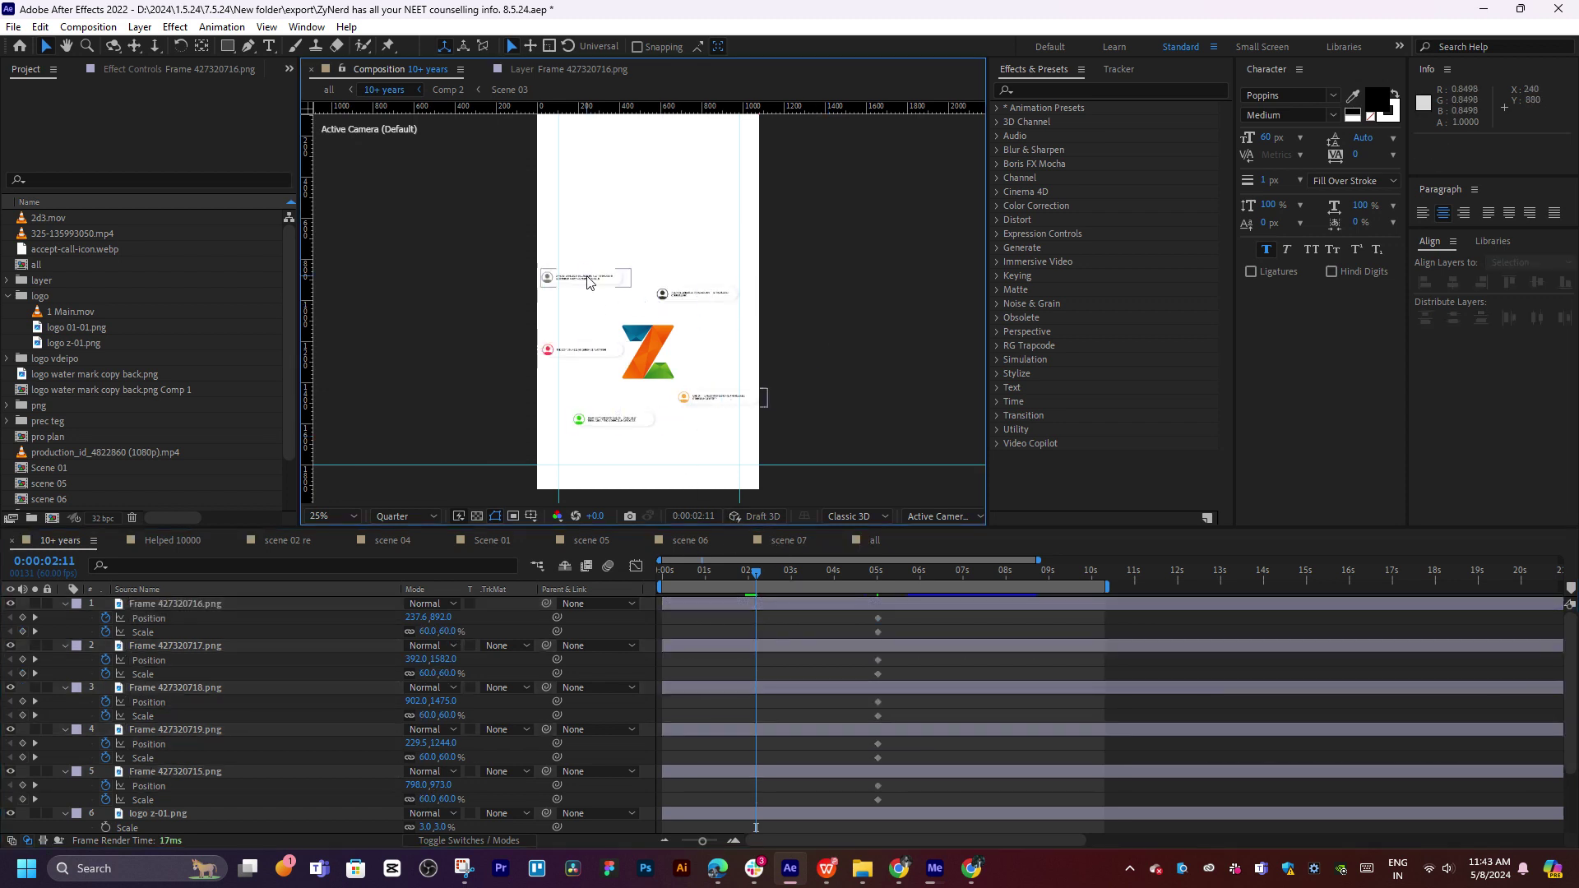
left_click_drag(607, 282, 672, 366)
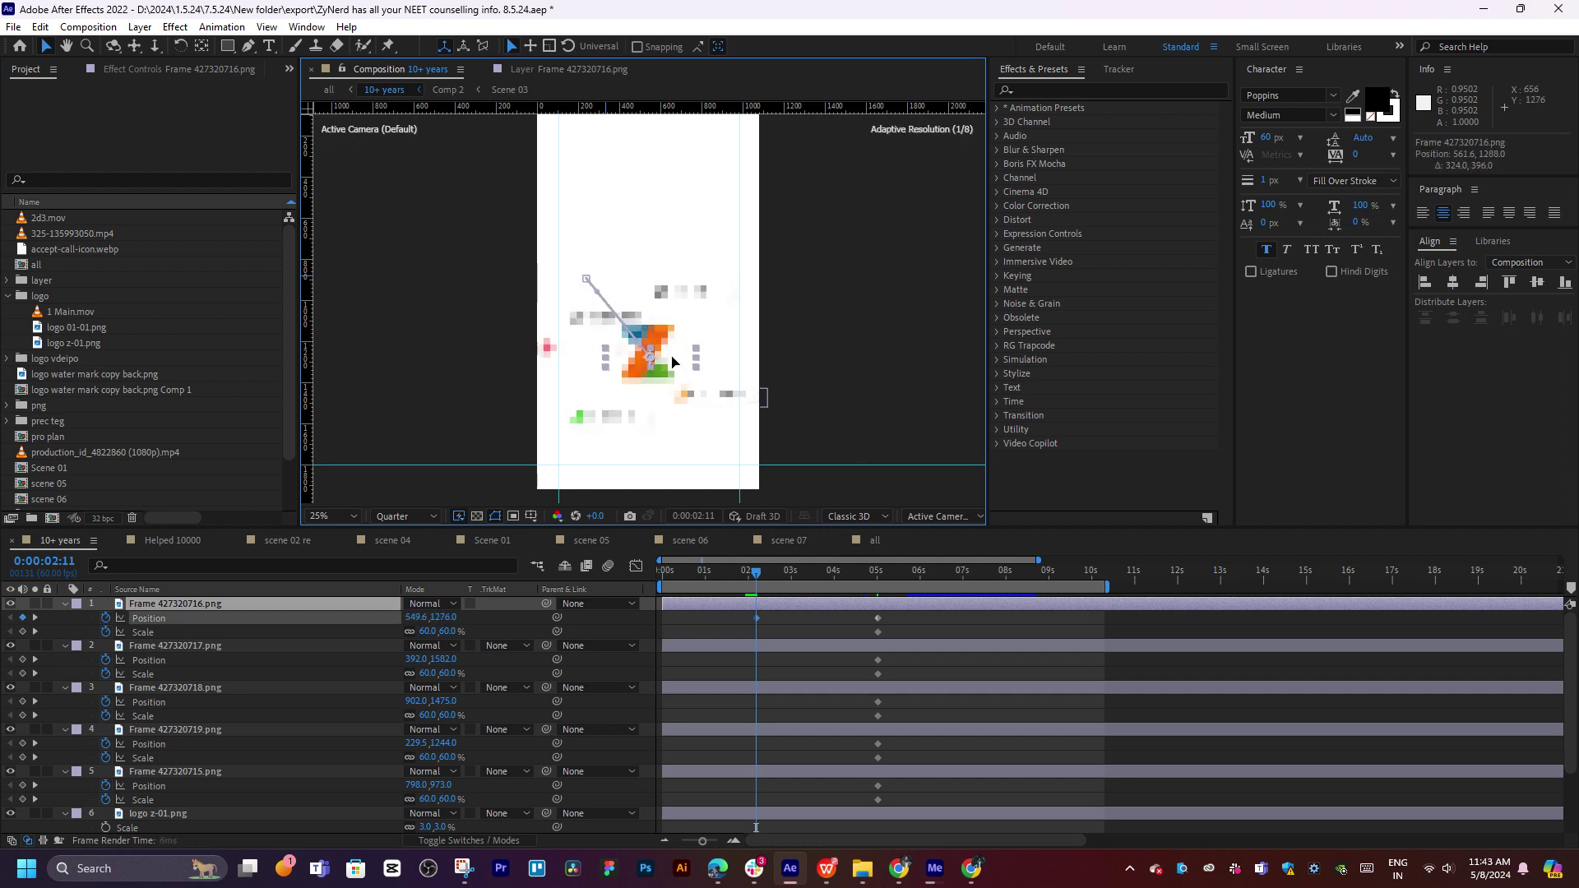
key("period")
key("period")
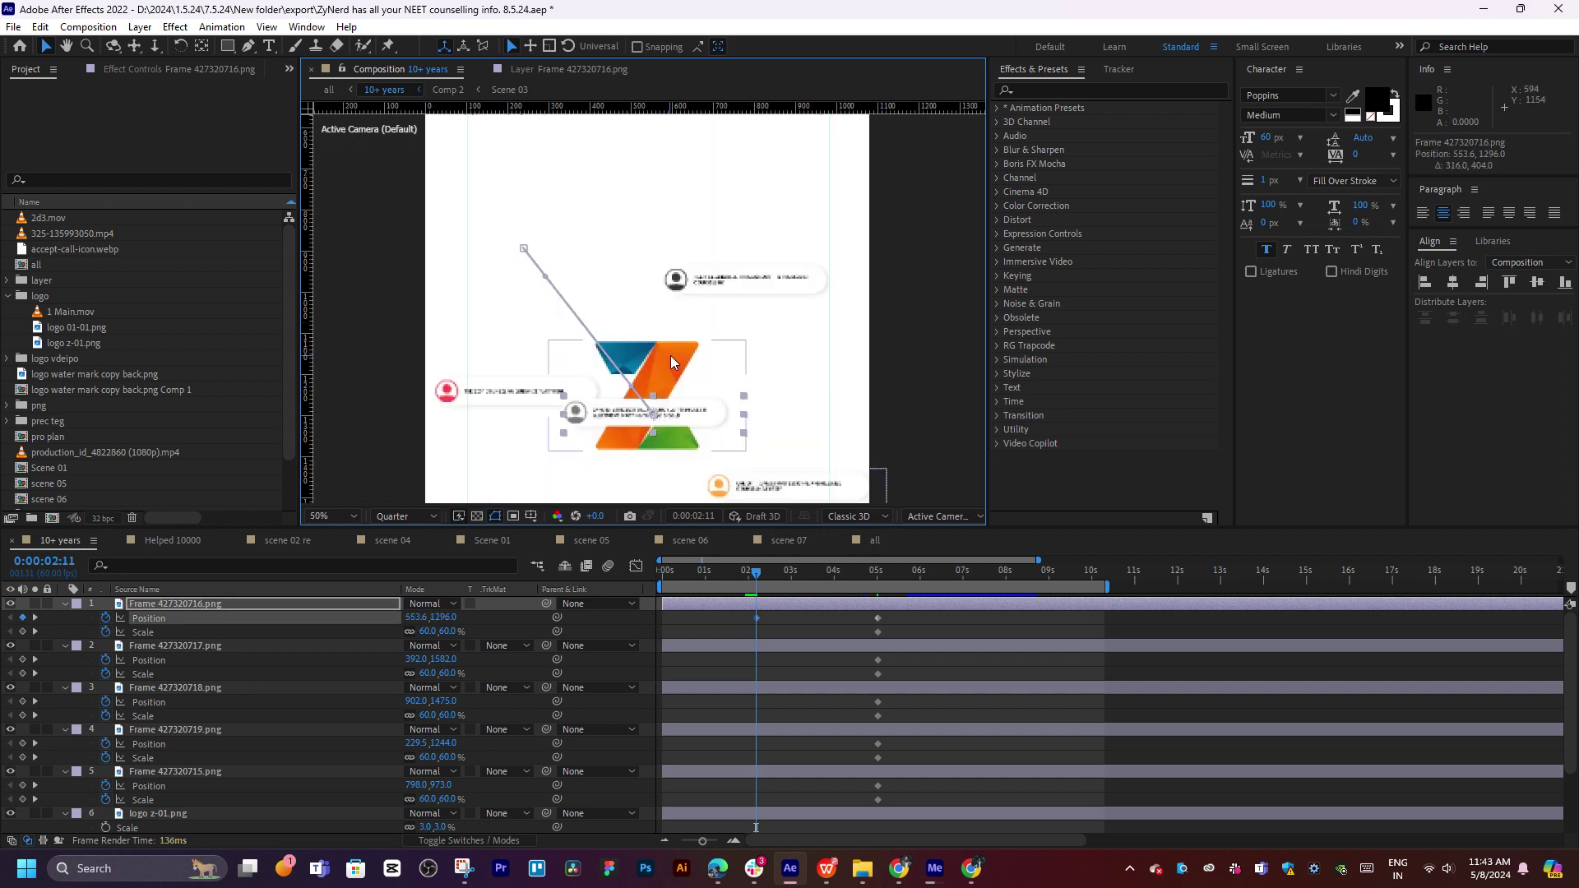
scroll(681, 369, "up", 1)
scroll(689, 325, "up", 1)
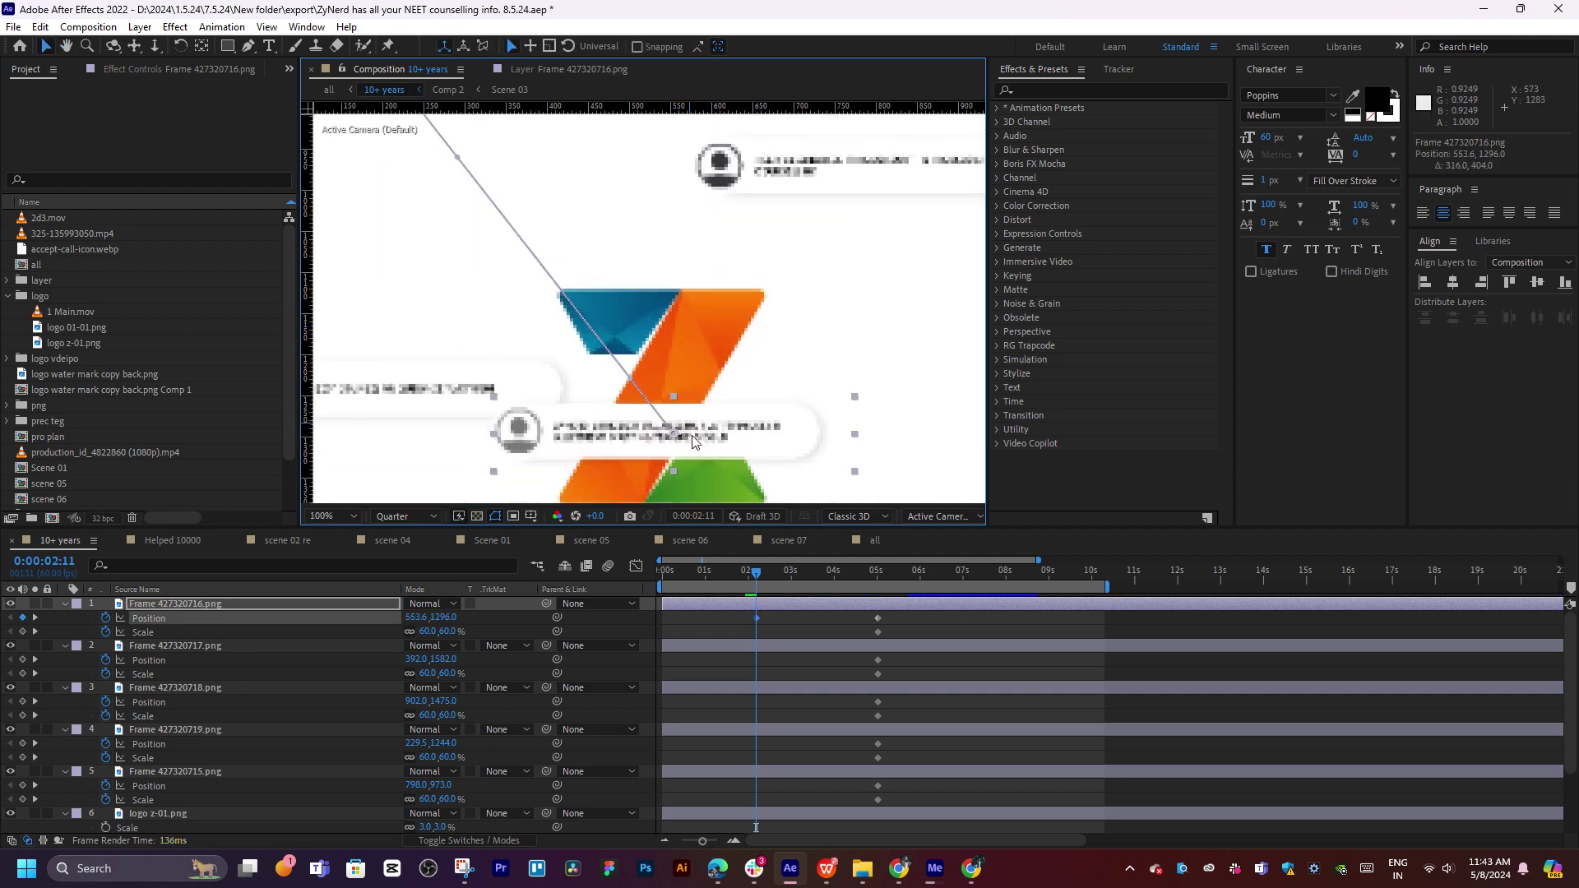
left_click_drag(736, 401, 735, 380)
key("comma")
key("comma")
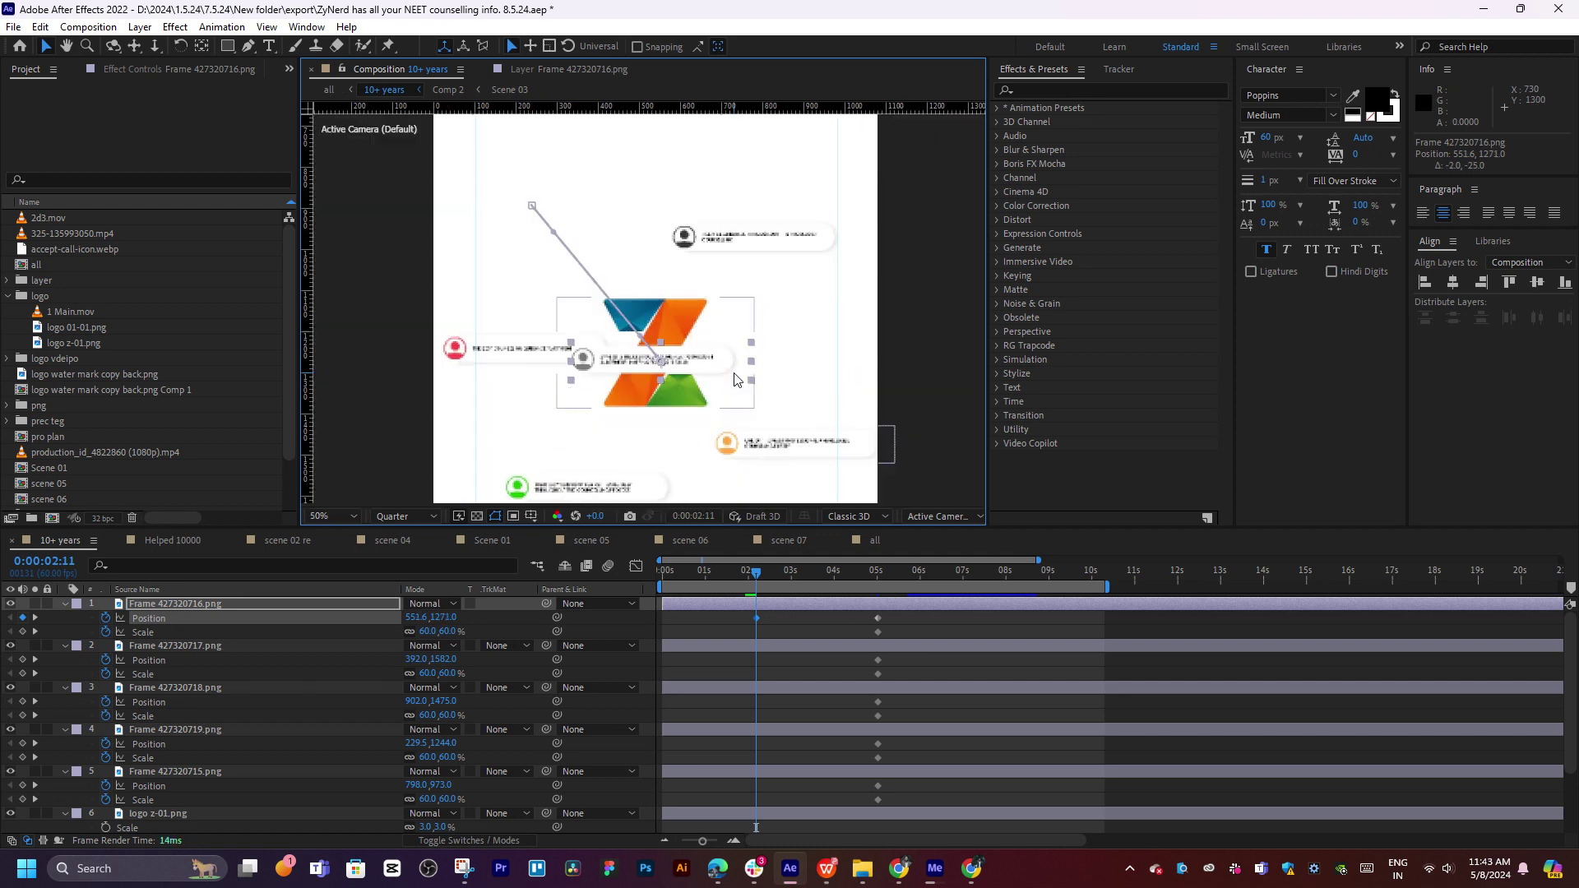
Gather the remaining cards, including the red-icon and green-icon ones, onto the logo centre
left_click_drag(464, 345, 708, 365)
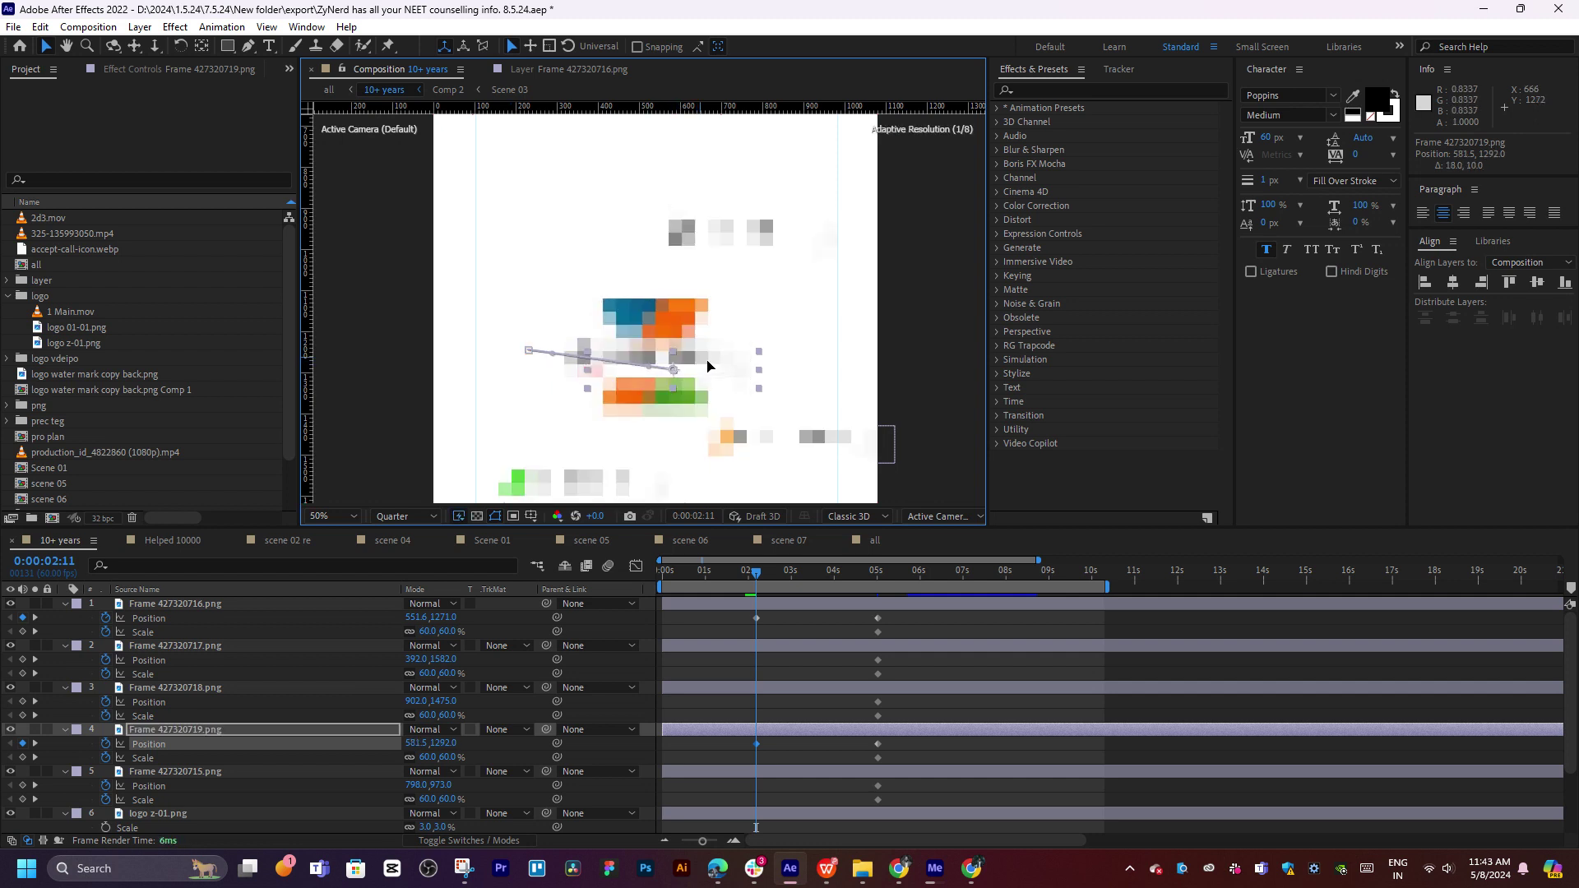
left_click_drag(770, 235, 670, 362)
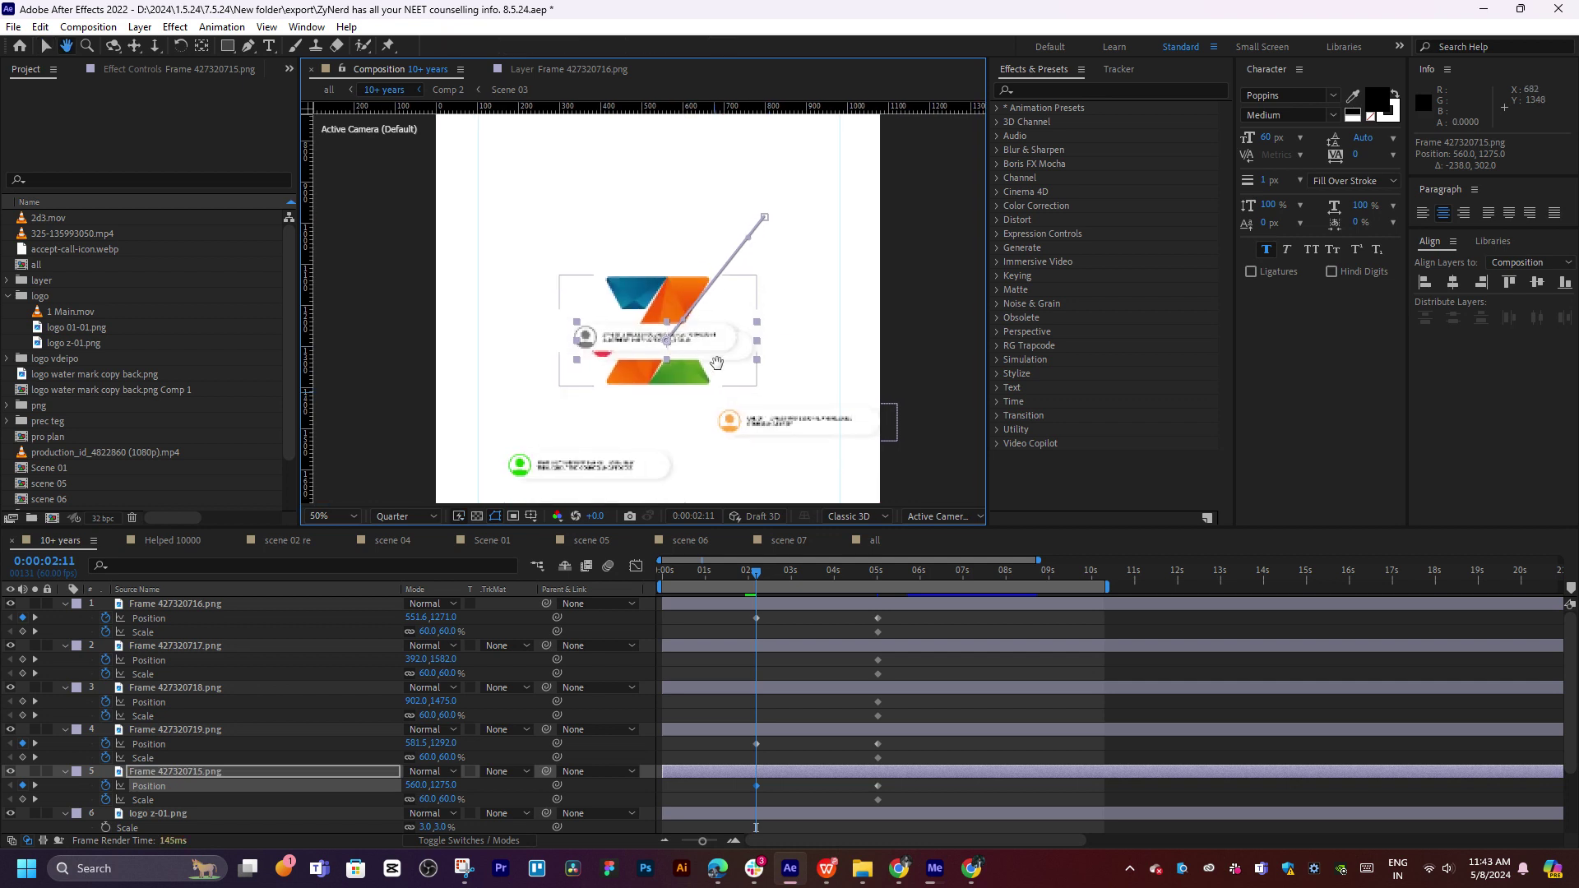
mouse_move(713, 391)
left_mouse_down()
mouse_move(714, 319)
mouse_move(723, 328)
left_mouse_up()
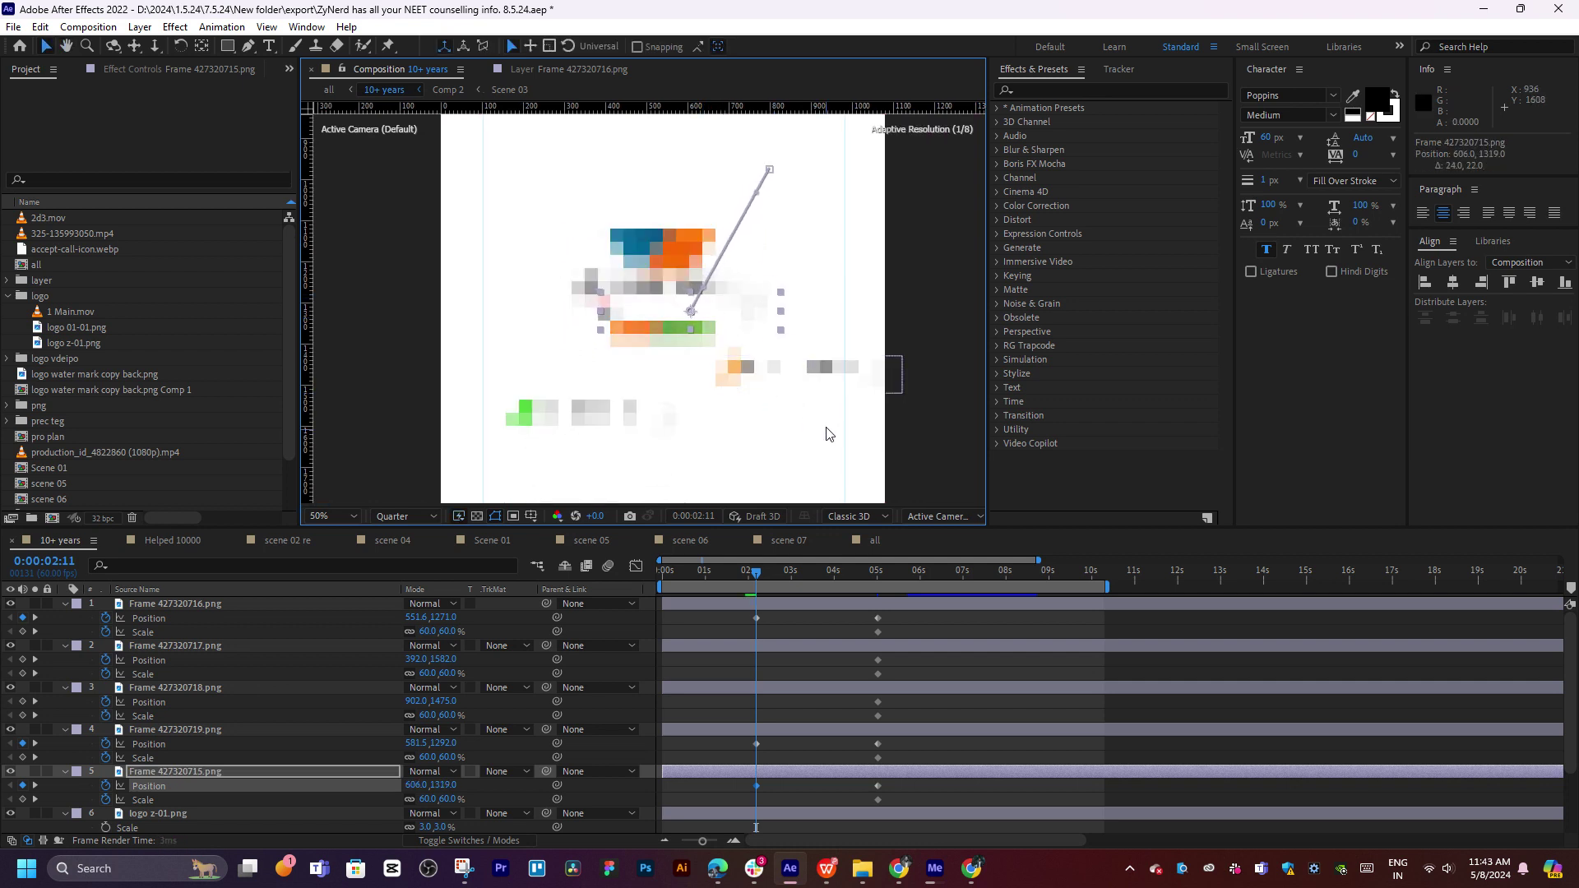
left_click_drag(798, 376, 671, 290)
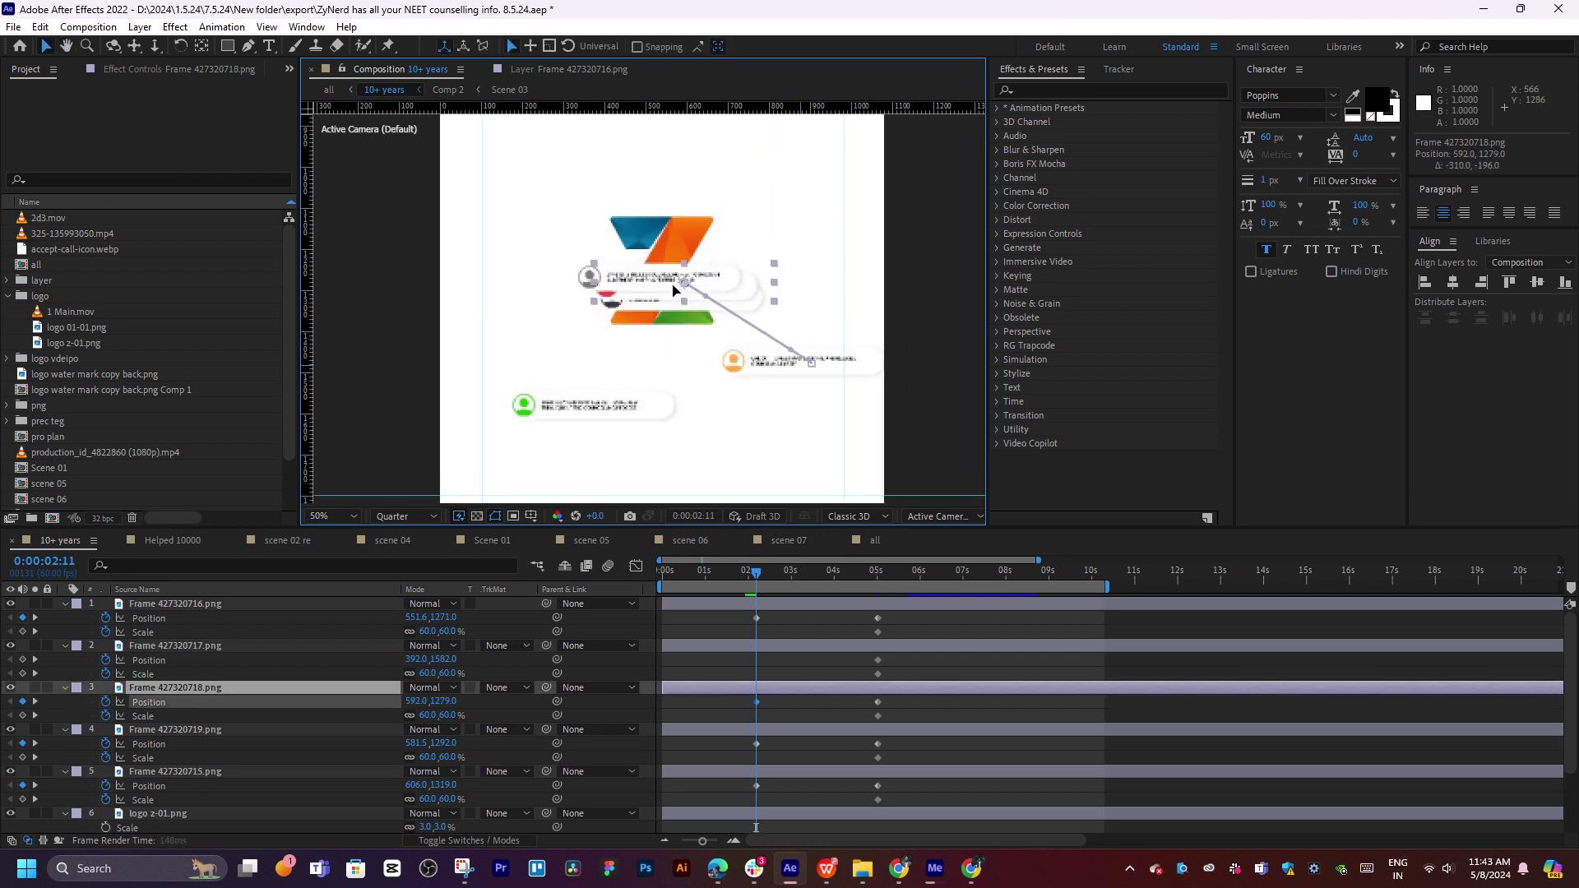
mouse_move(585, 412)
left_mouse_down()
mouse_move(649, 275)
mouse_move(650, 296)
left_mouse_up()
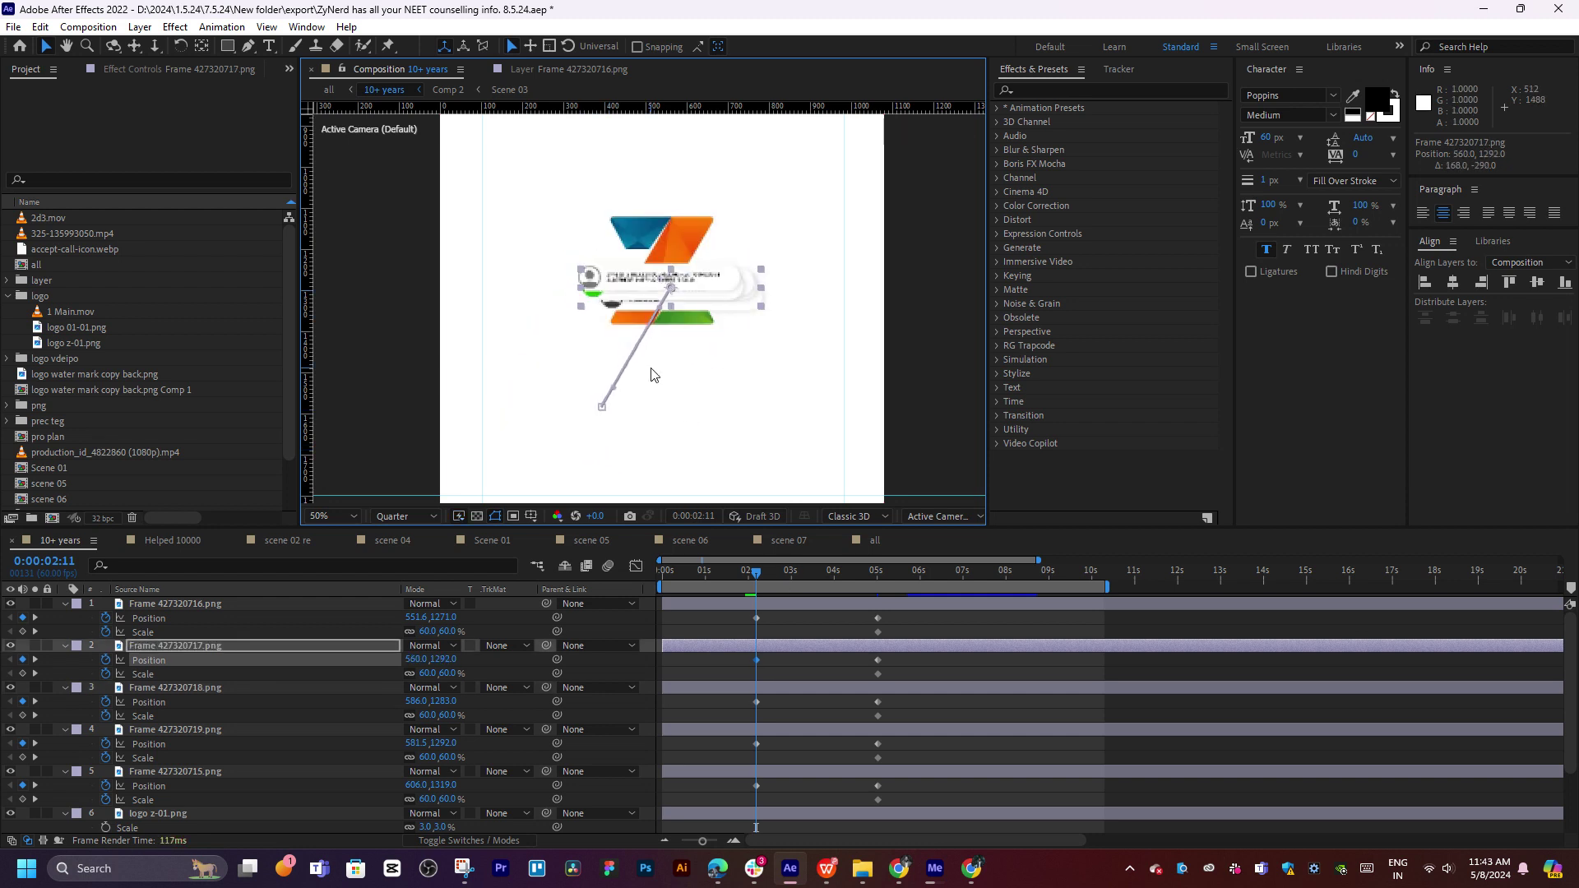
Select all five card layers and set their Scale to 0%
left_click(185, 603)
scroll(198, 658, "down", 1)
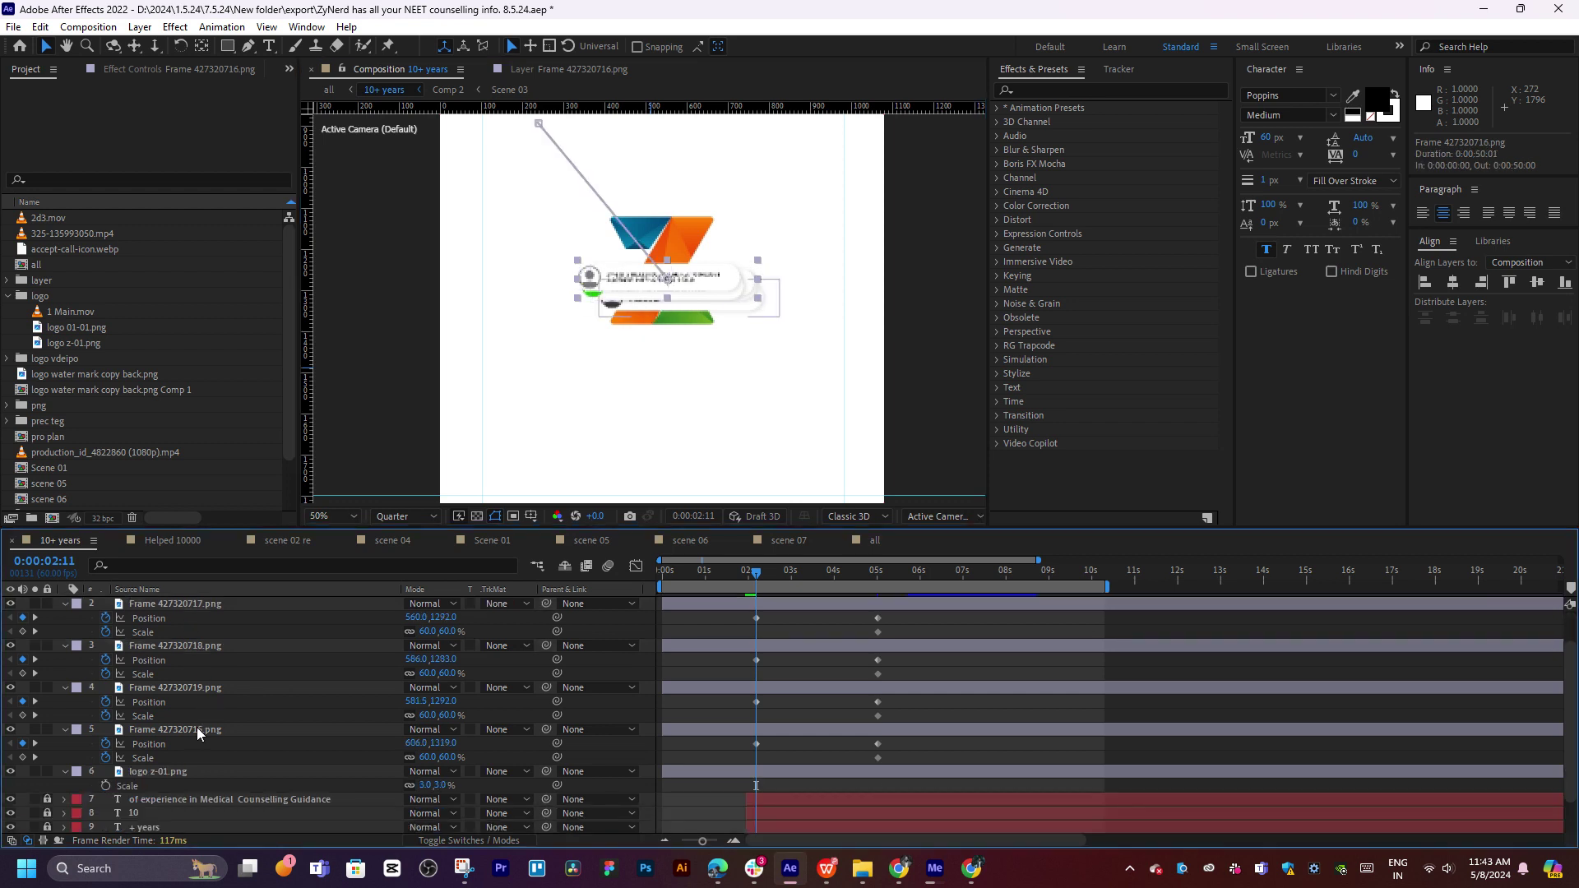
left_click(191, 729, "shift")
left_click(428, 756)
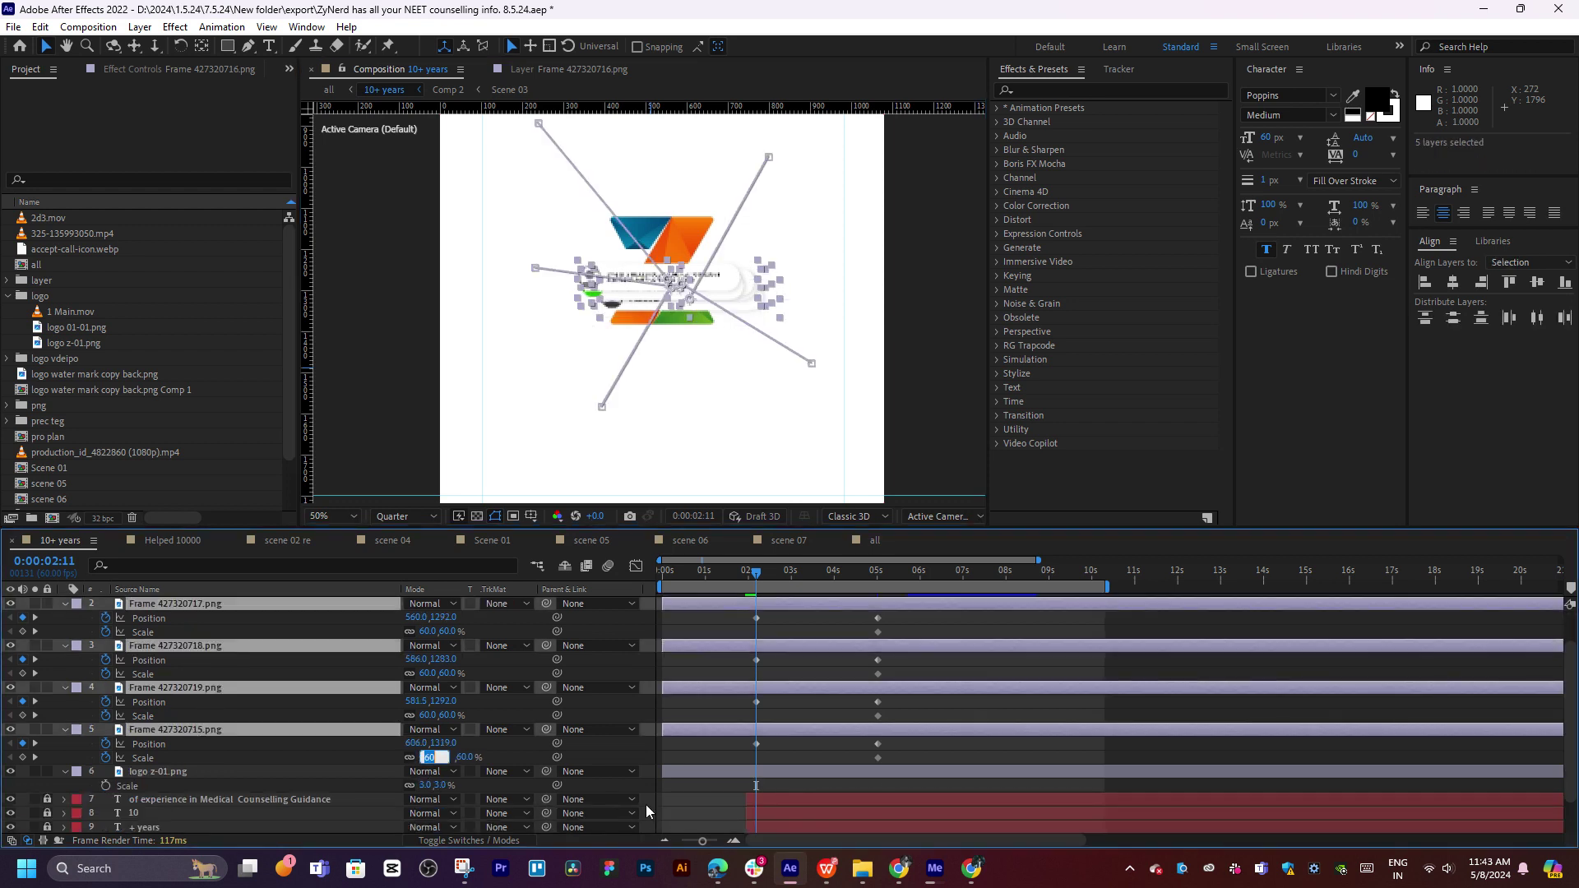
type("0")
key("Return")
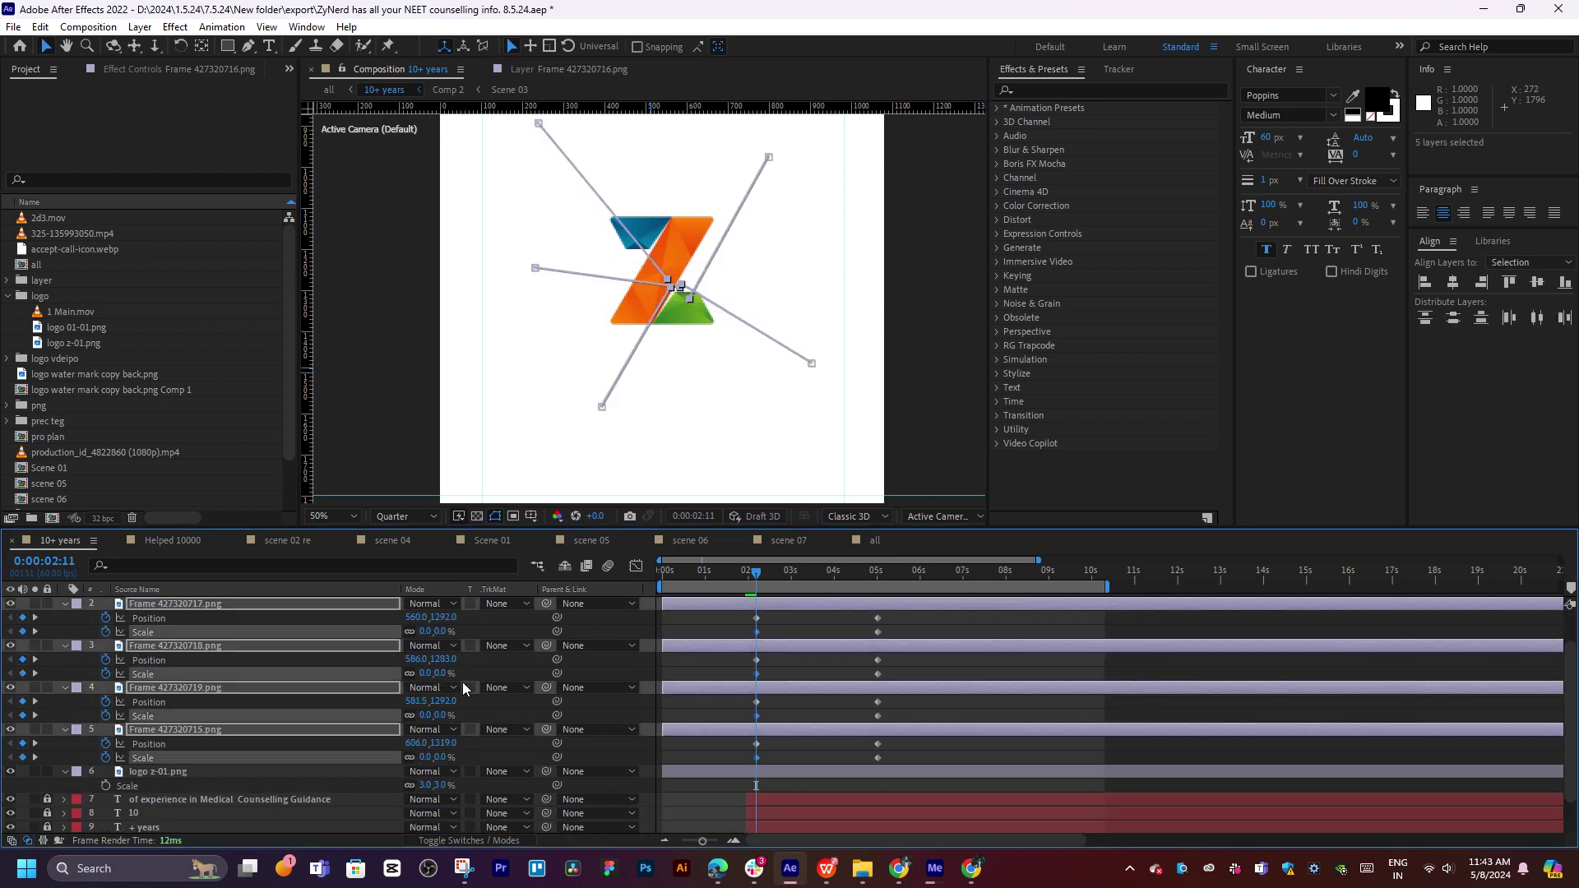
key("shift+r")
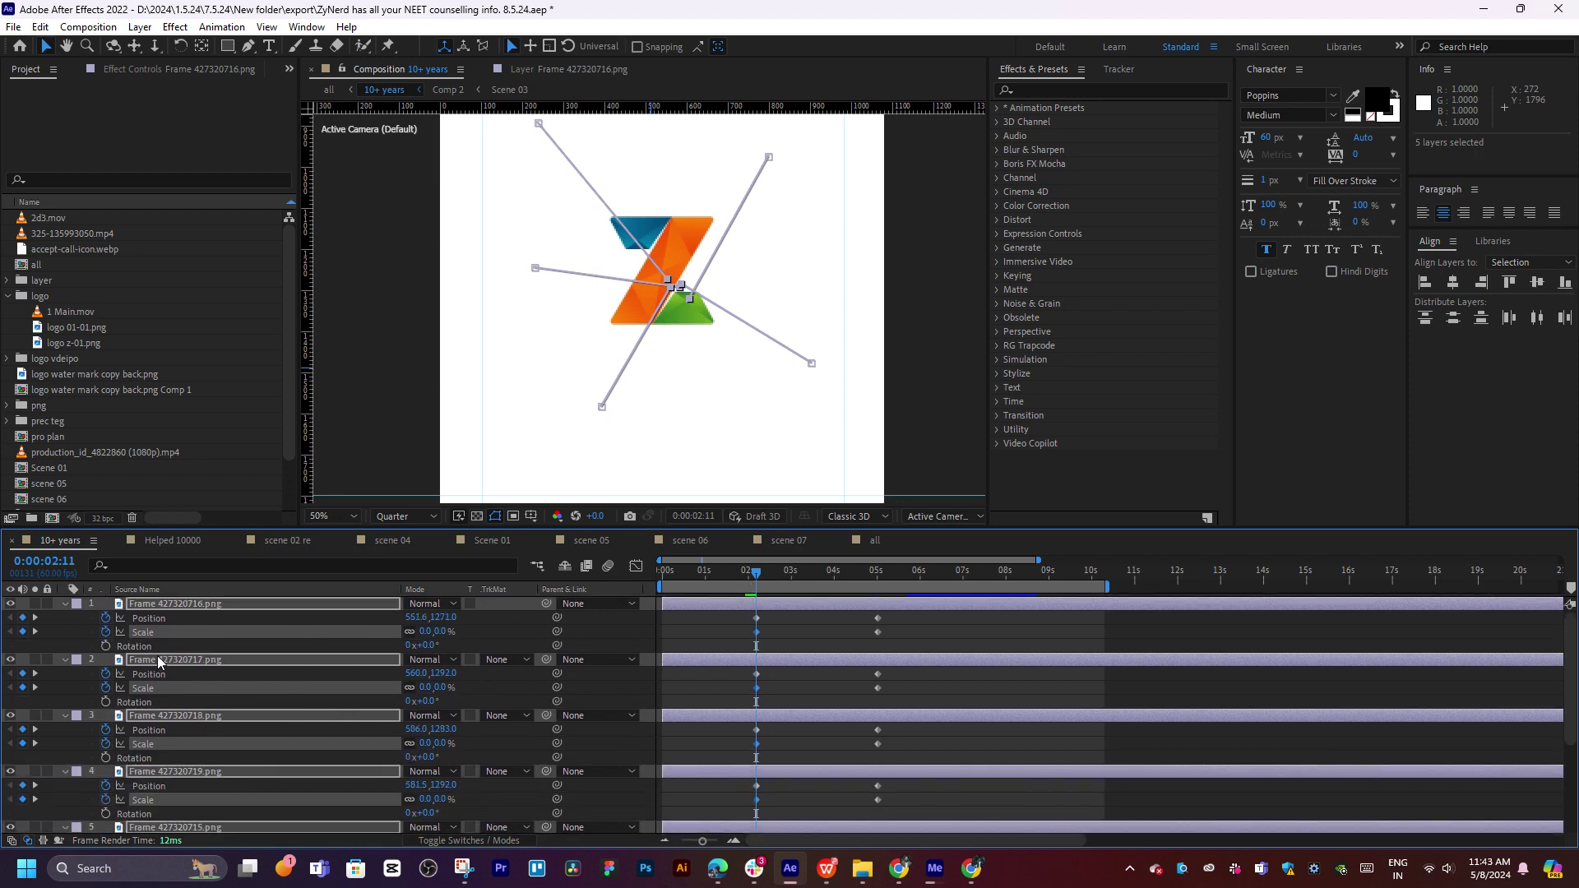
Keyframe the cards' Rotation at 0° at 0:00:03:48 and 50° at 0:00:01:54
mouse_move(800, 574)
left_mouse_down()
mouse_move(867, 574)
mouse_move(826, 580)
left_mouse_up()
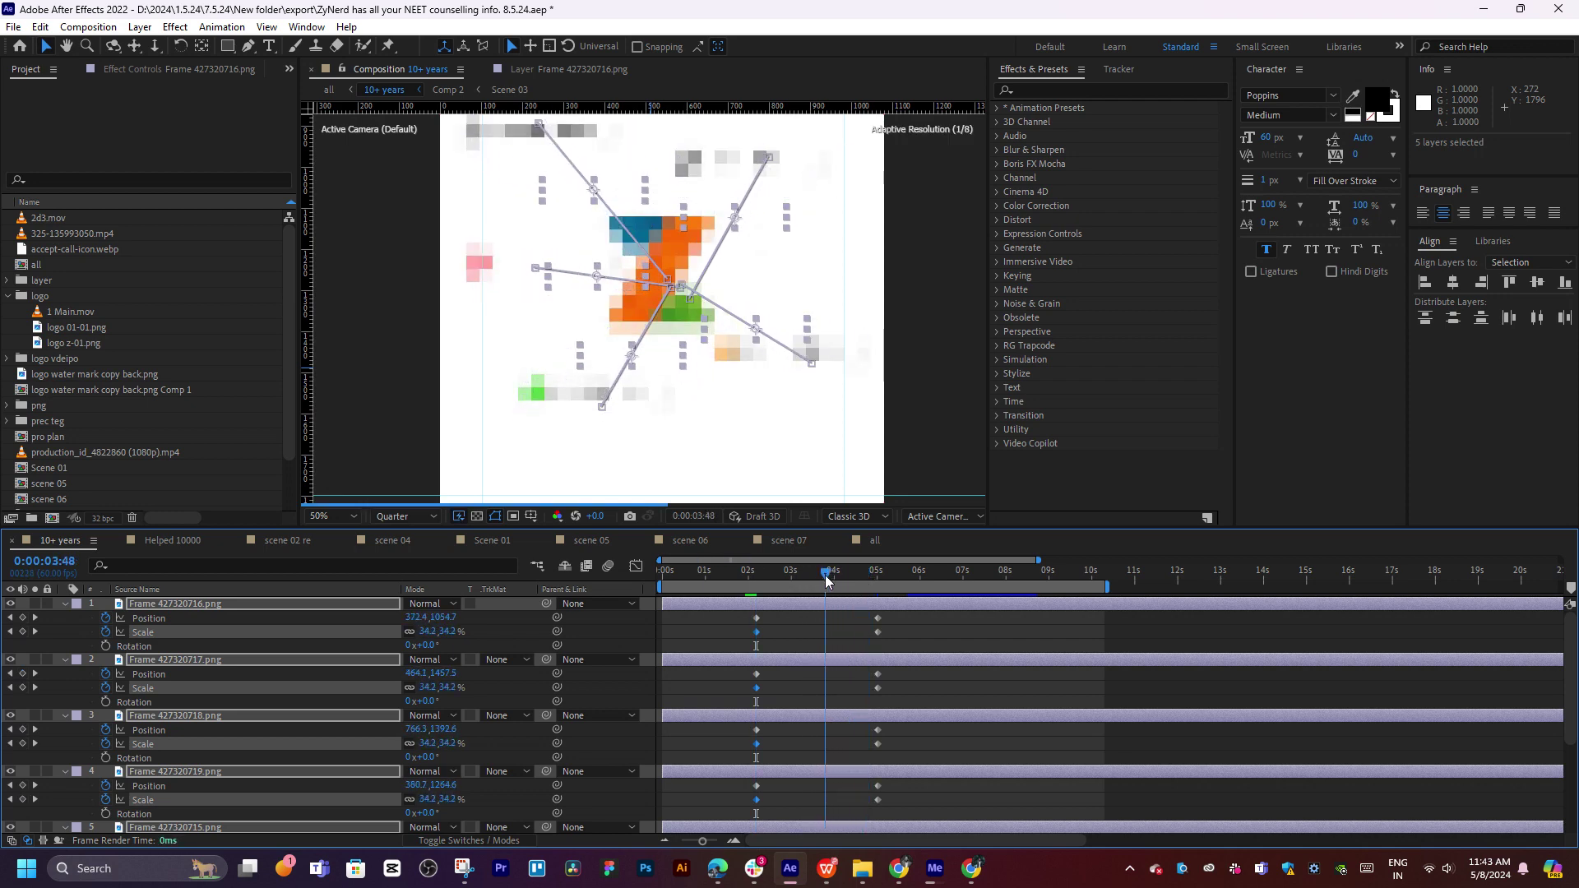
left_click(105, 702)
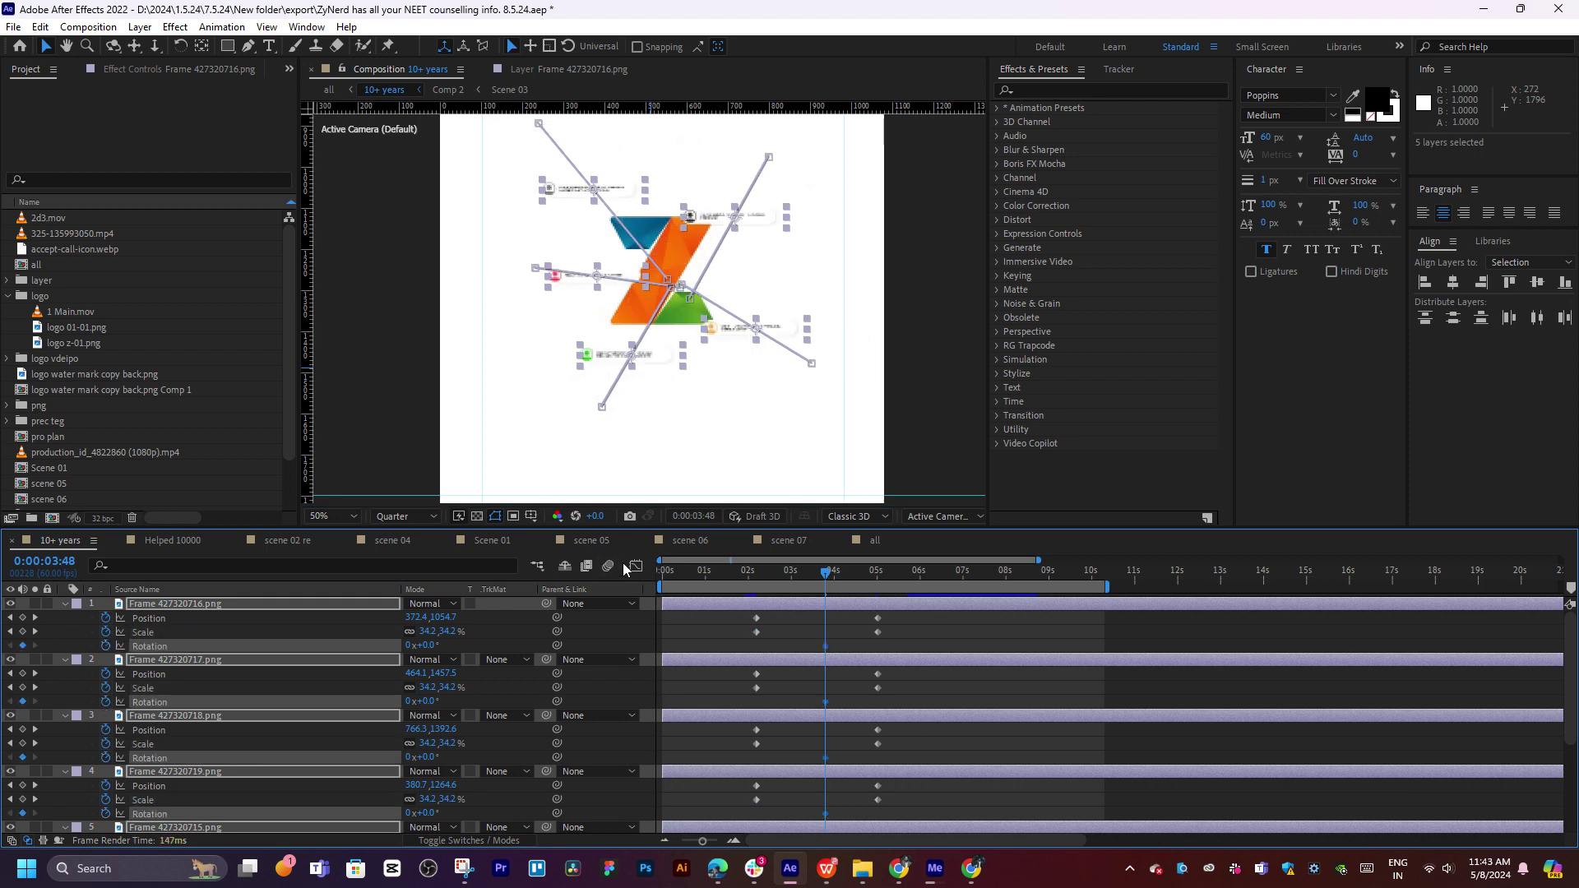
left_click_drag(782, 574, 746, 580)
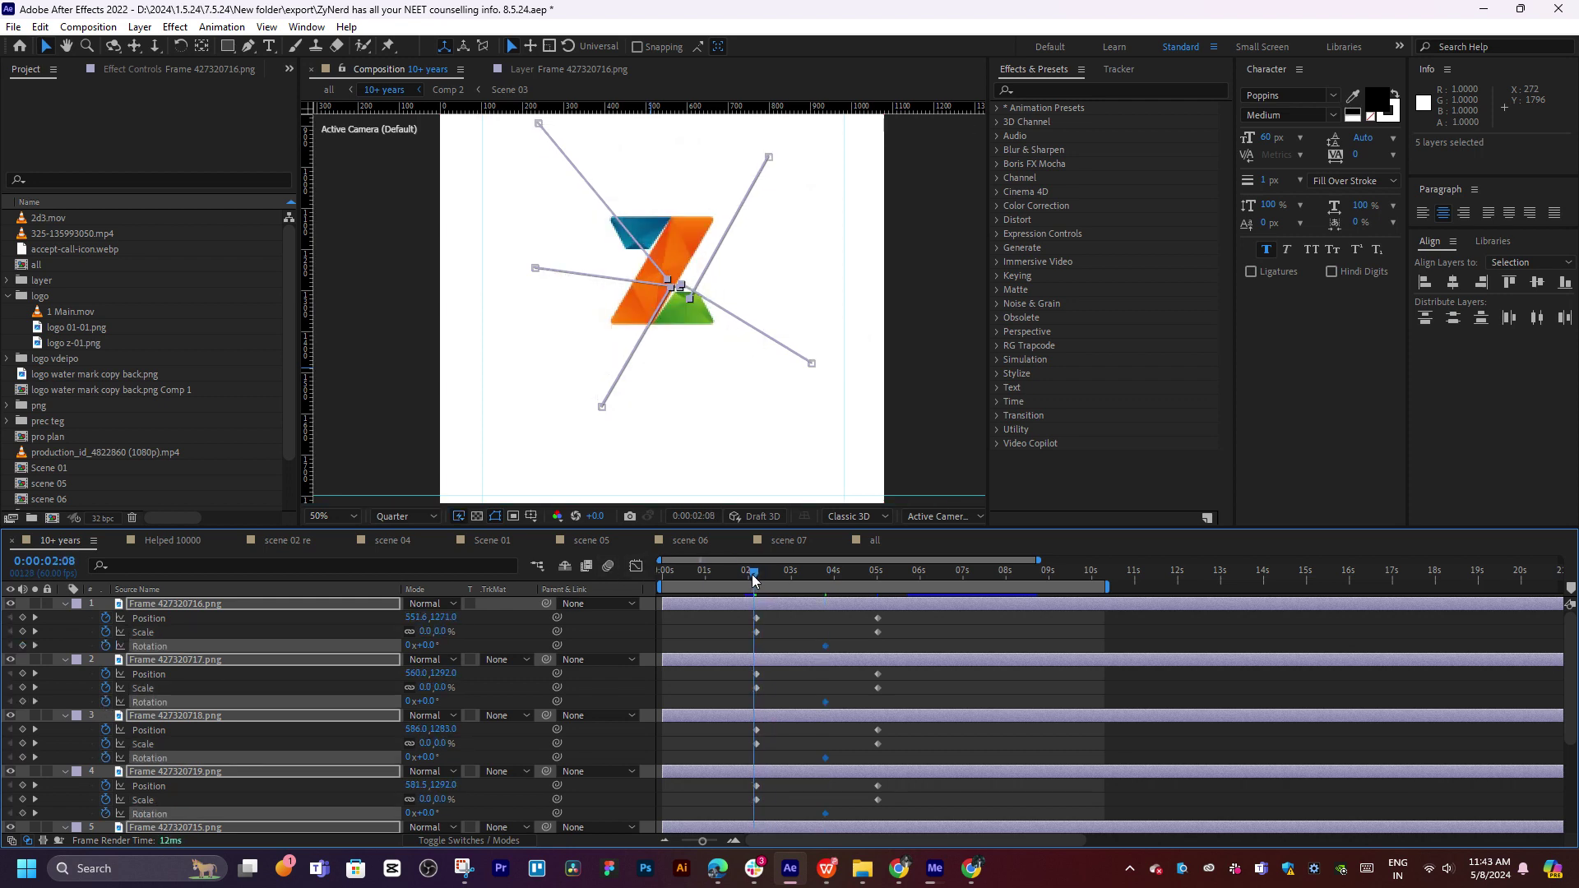
left_click(432, 702)
type("50")
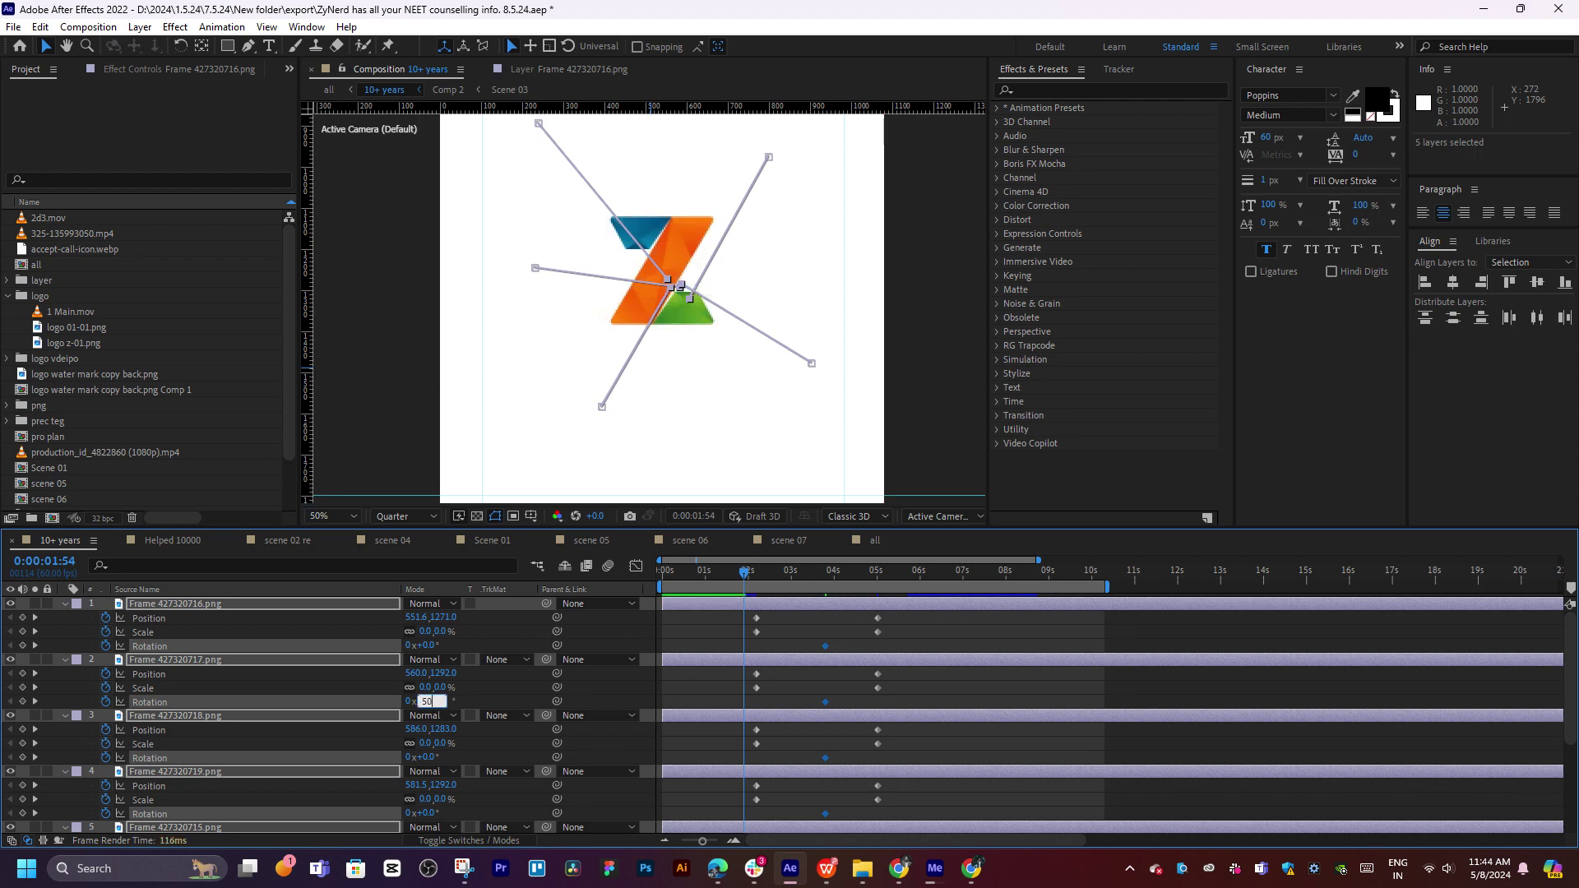
key("Return")
Preview the card fly-out animation, then return to 0:00:01:54
key("space")
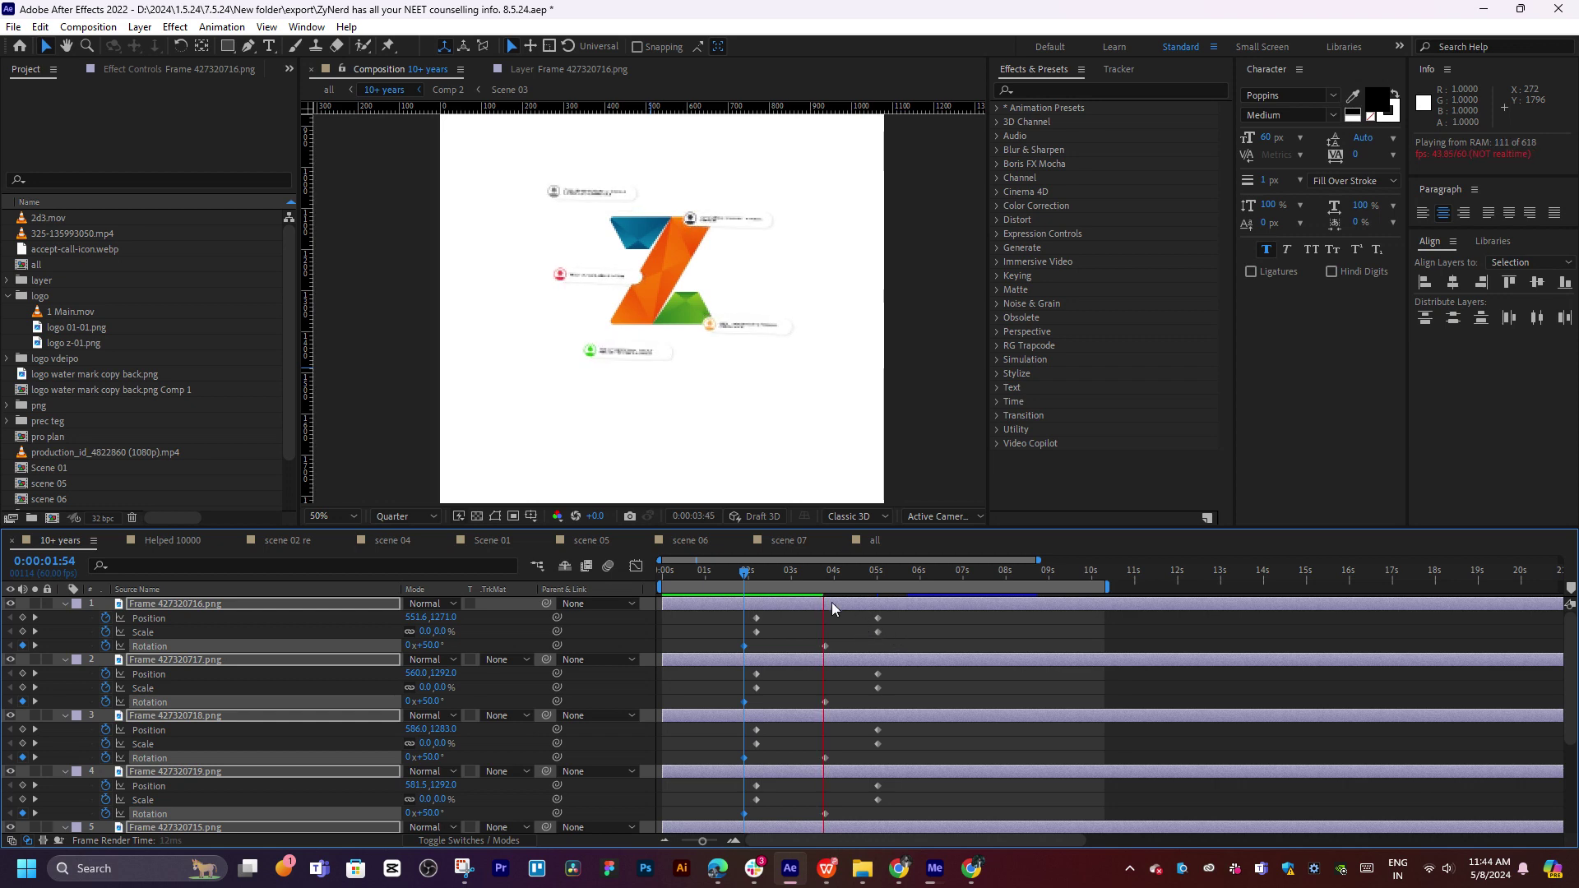
key("space")
left_click(747, 574)
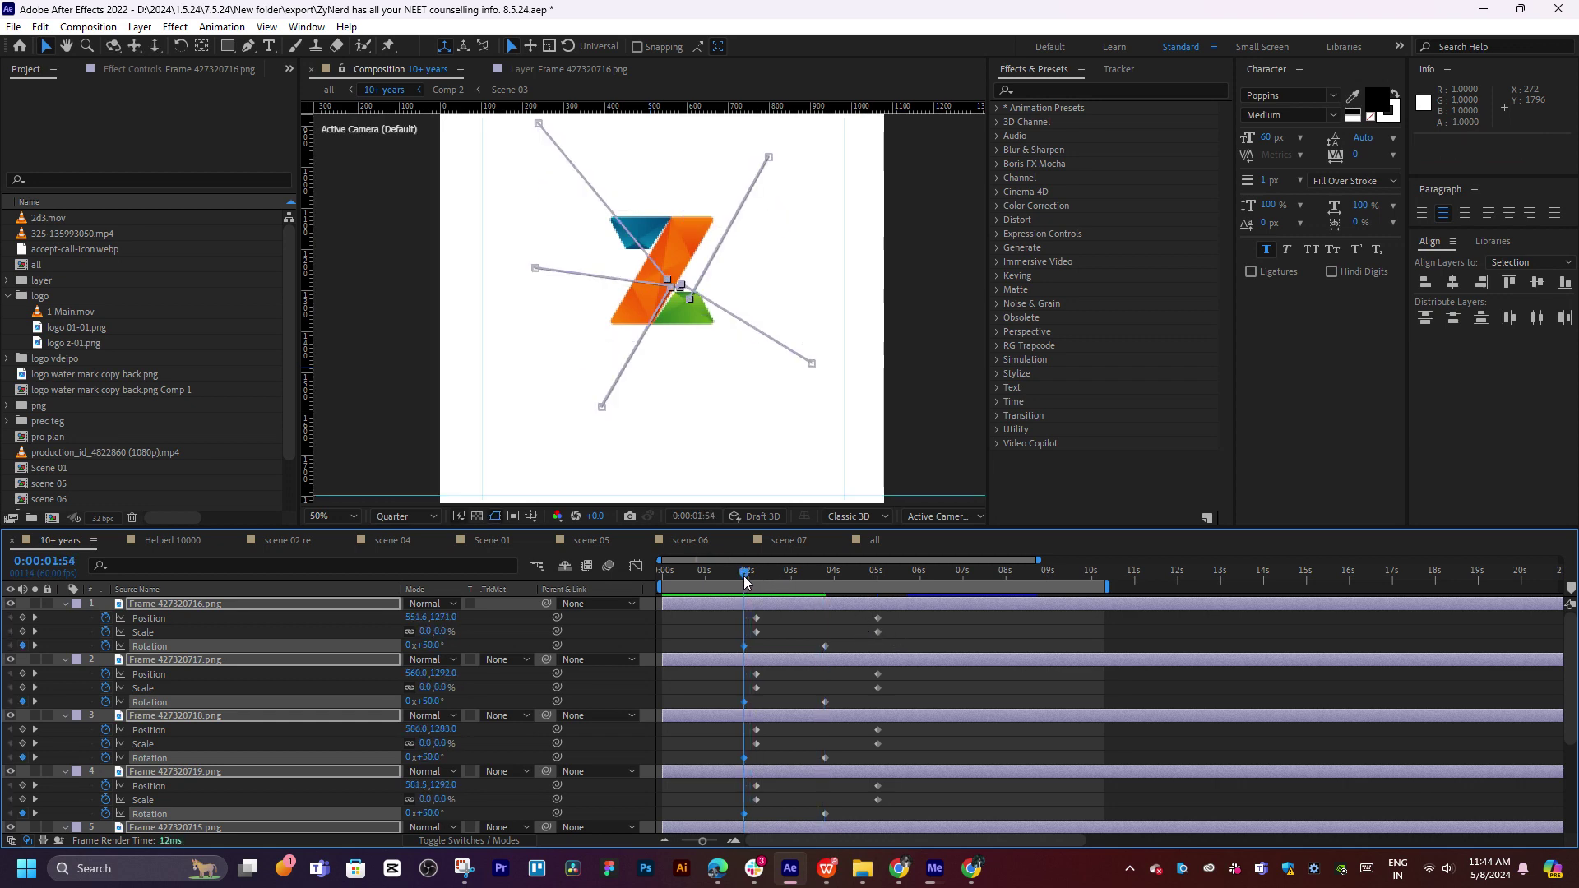
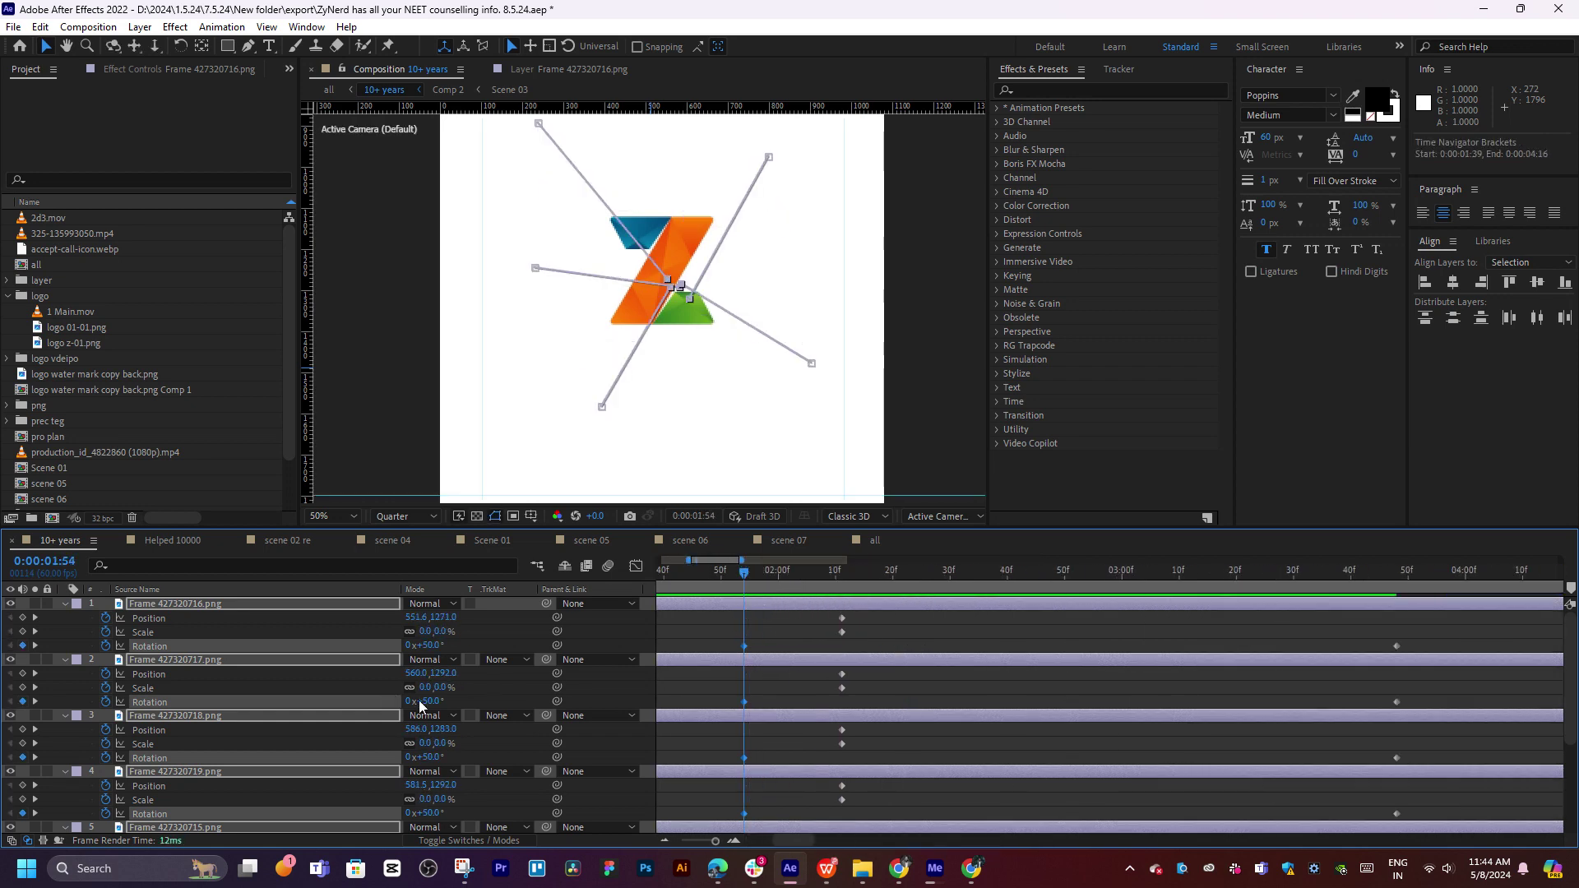
Set the frame layer's Rotation to -50° and preview the result
left_click(424, 701)
type("-50")
key("Return")
key("space")
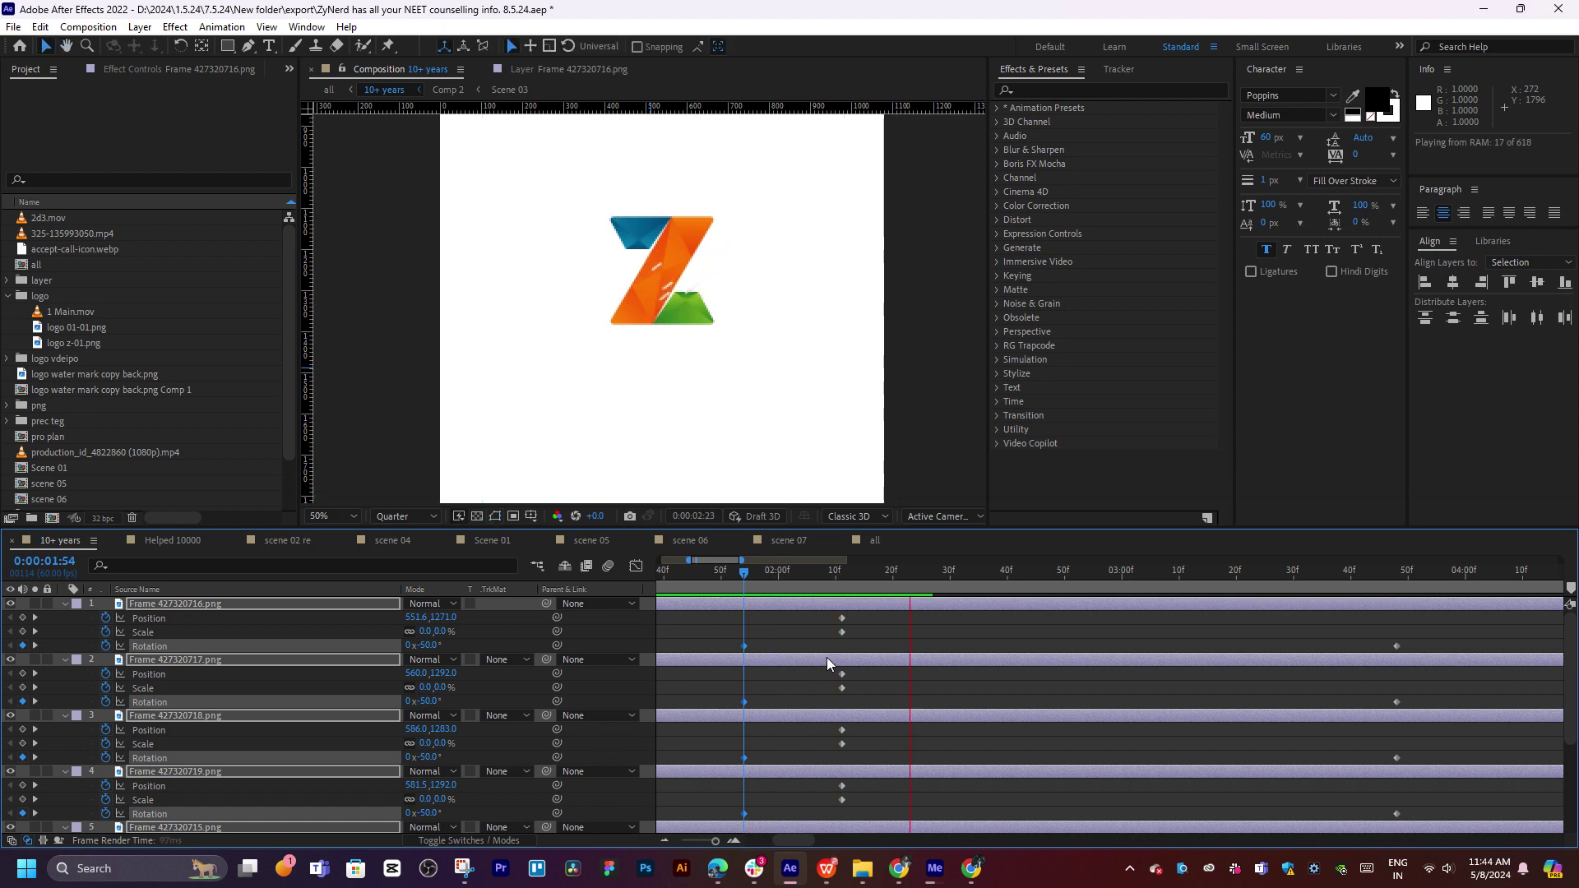
key("space")
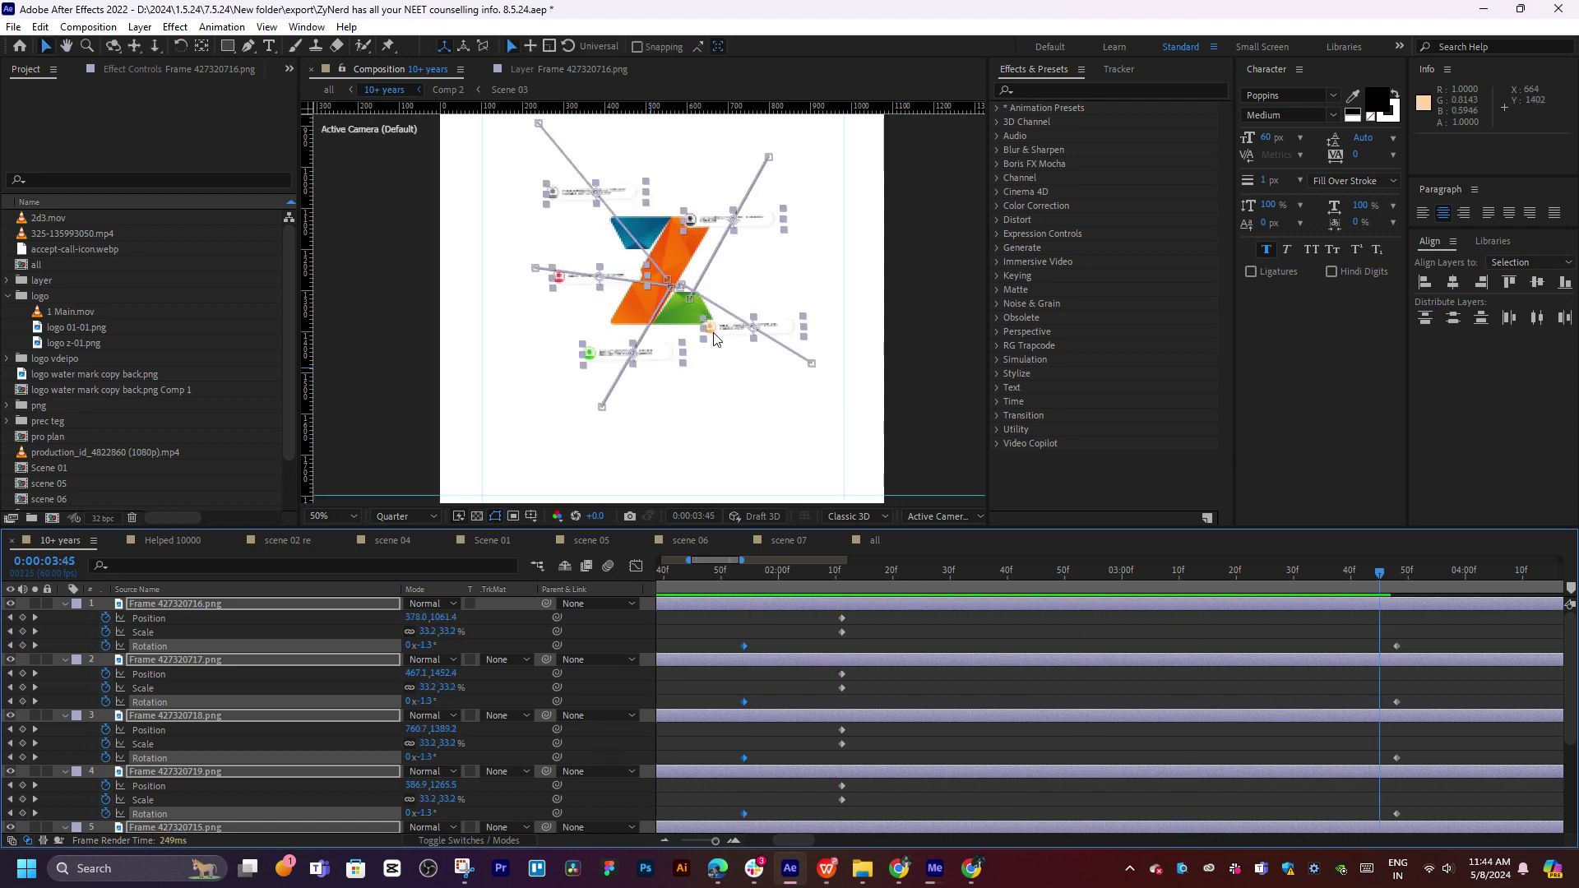
Zoom the view to 25%, widen the timeline to about 09:00, and preview from 02:41
key("comma")
left_click(1009, 578)
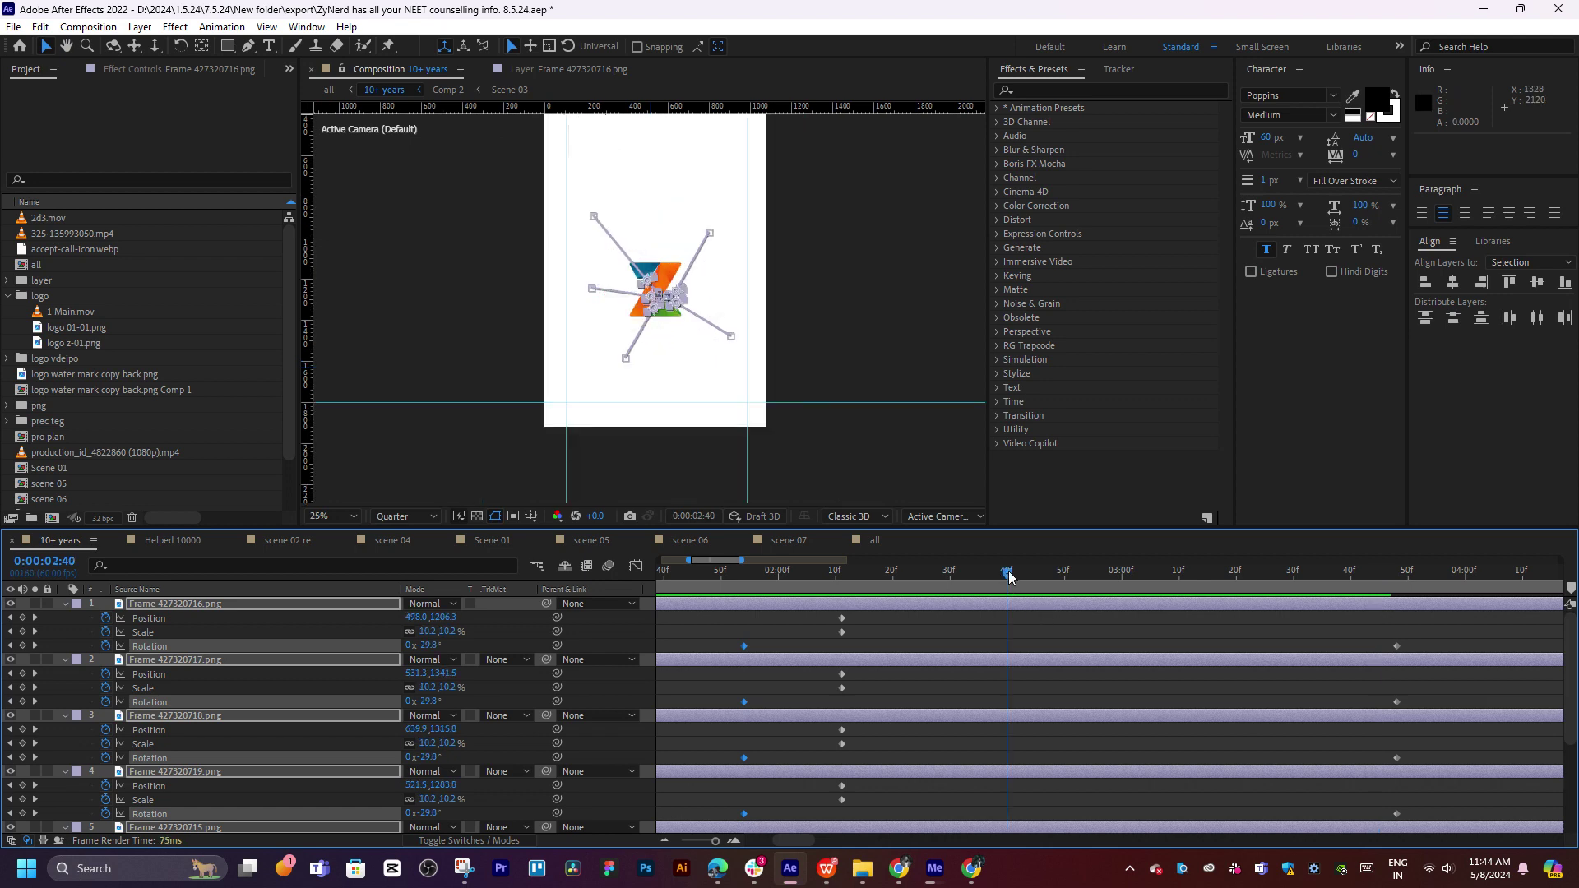
key("minus")
key("minus")
key("minus")
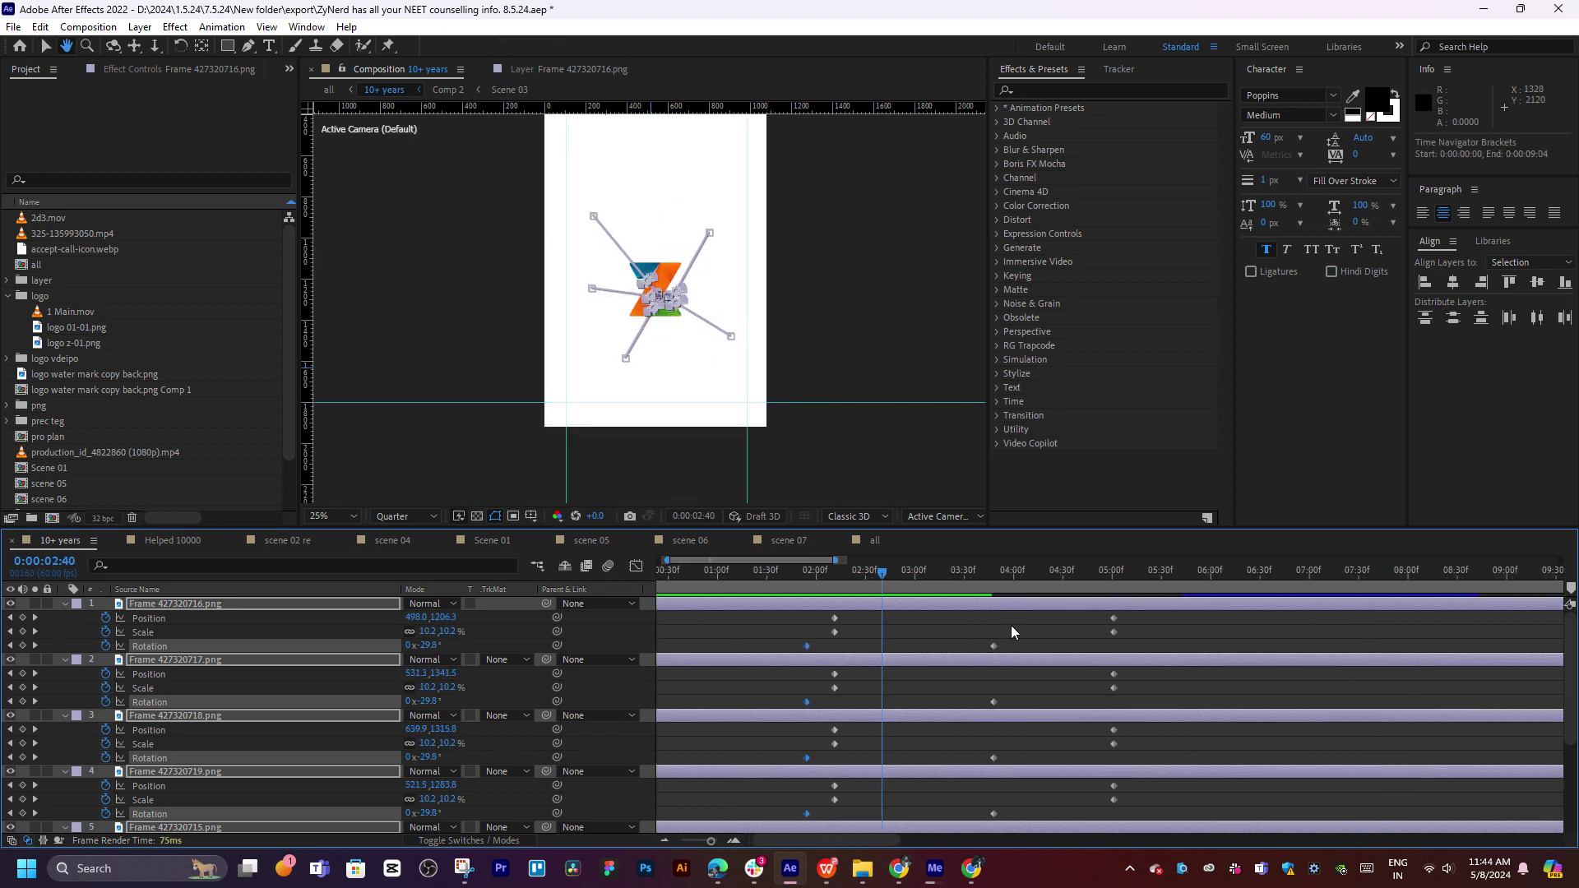
left_click_drag(887, 575, 935, 574)
key("space")
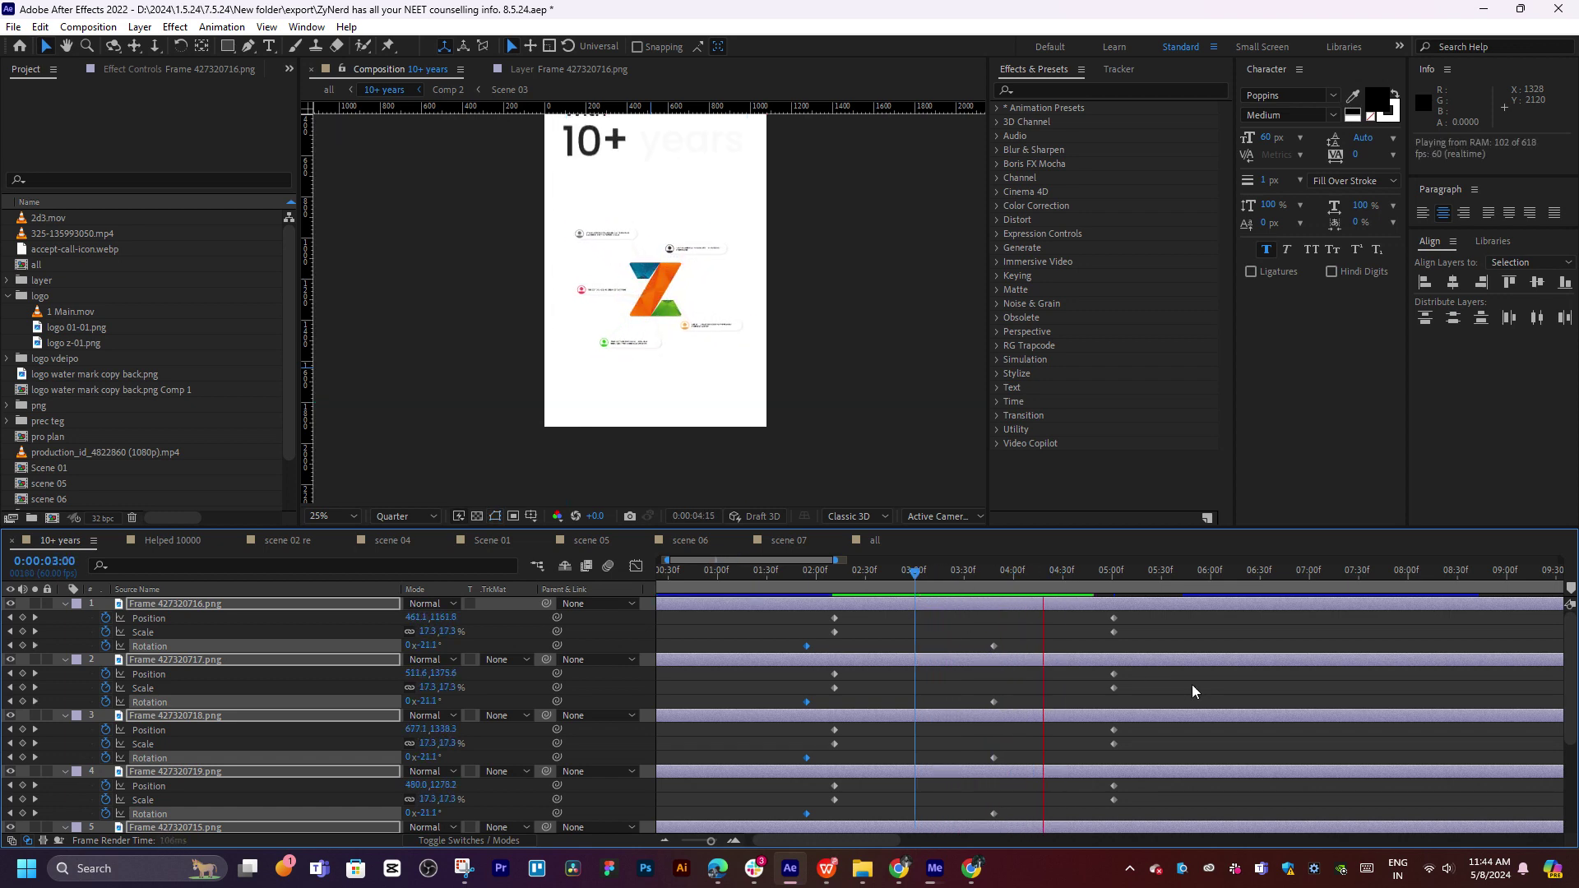
key("space")
left_click(882, 577)
key("space")
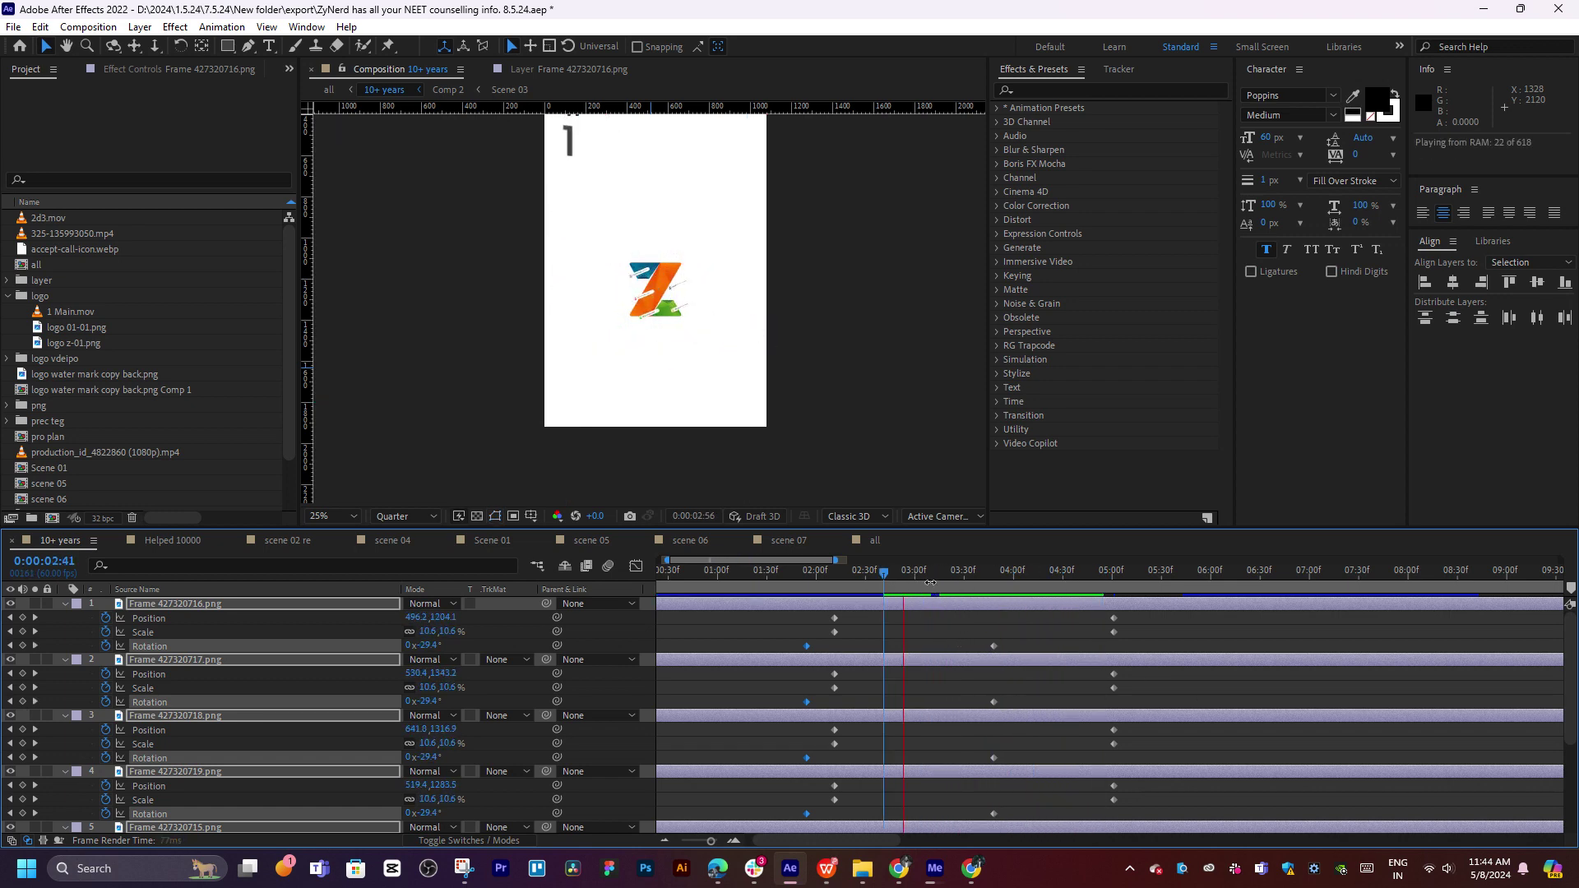
key("space")
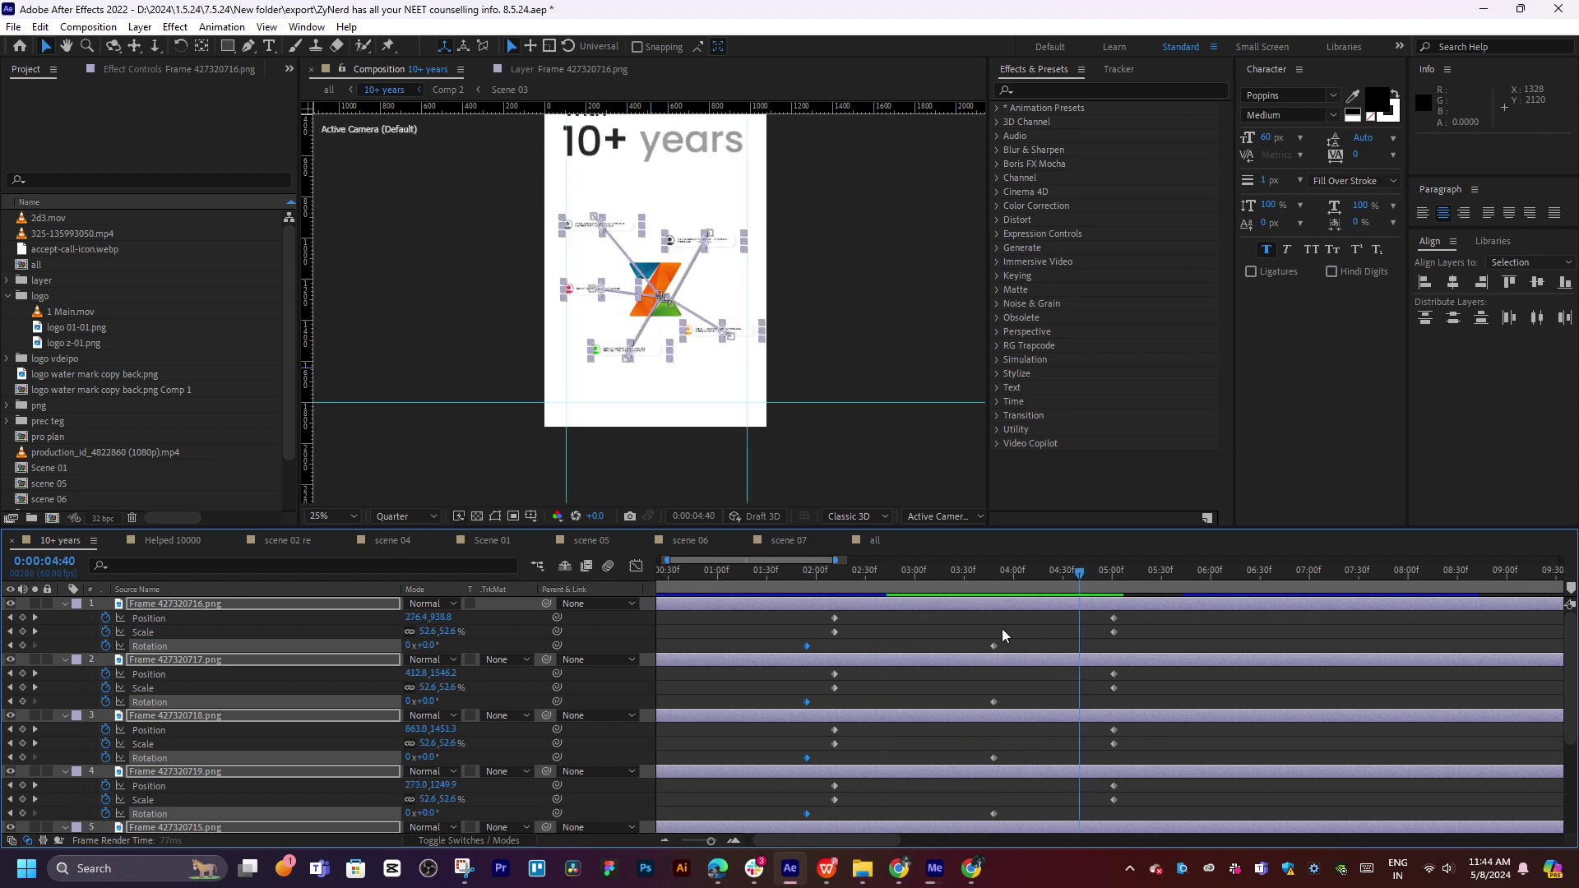
Enlarge the timeline panel and drag the ending Rotation keyframes to about 05:30
scroll(1005, 628, "down", 2)
scroll(1005, 628, "down", 2)
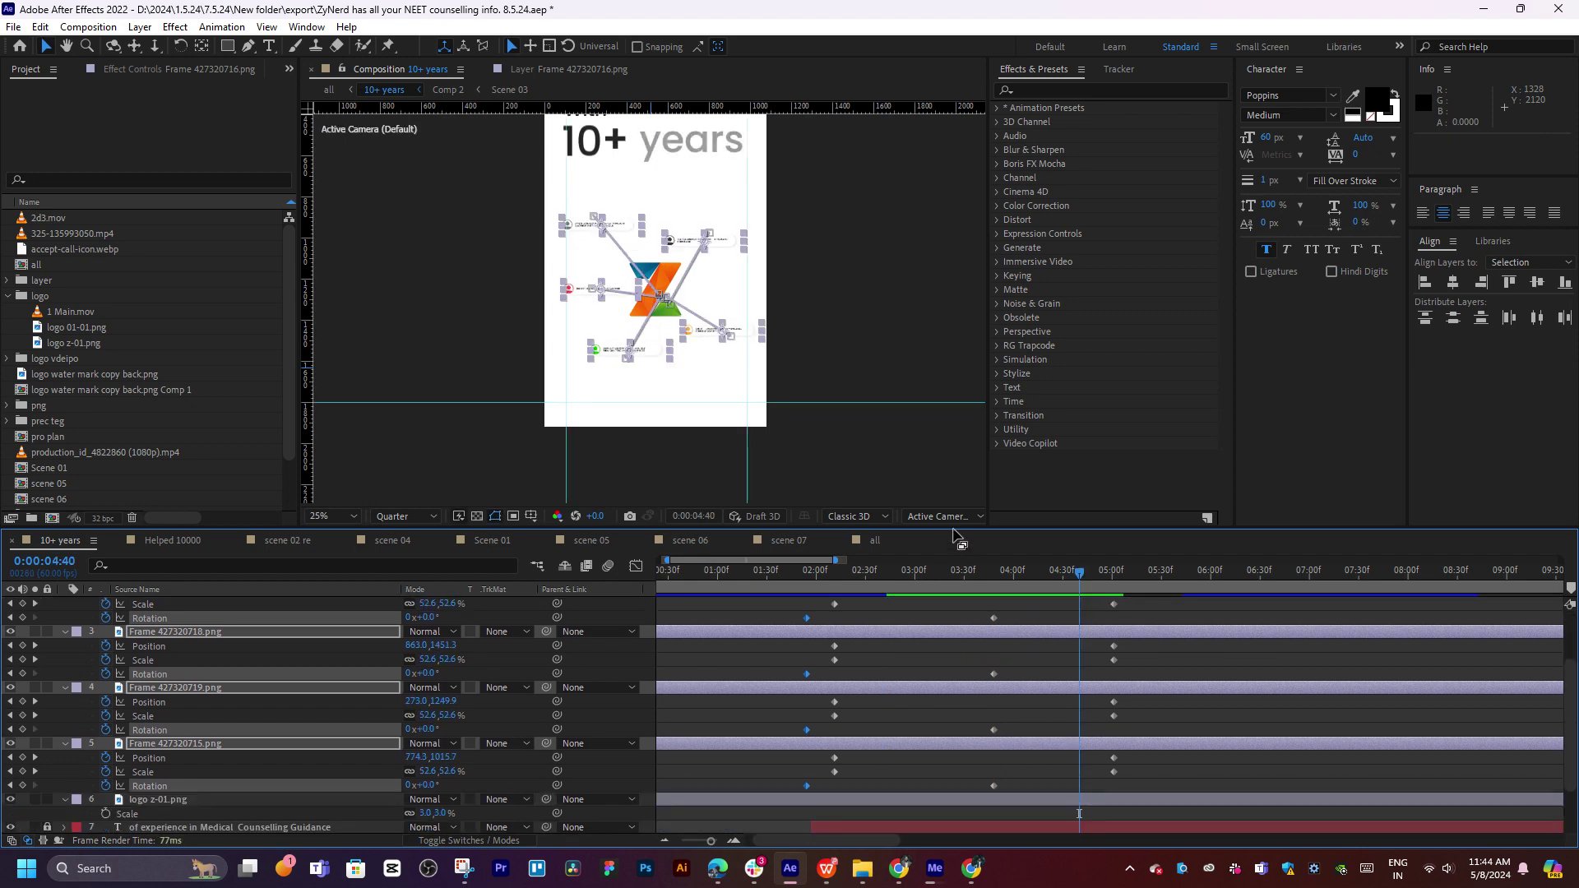
left_click_drag(953, 521, 947, 439)
scroll(1054, 713, "up", 2)
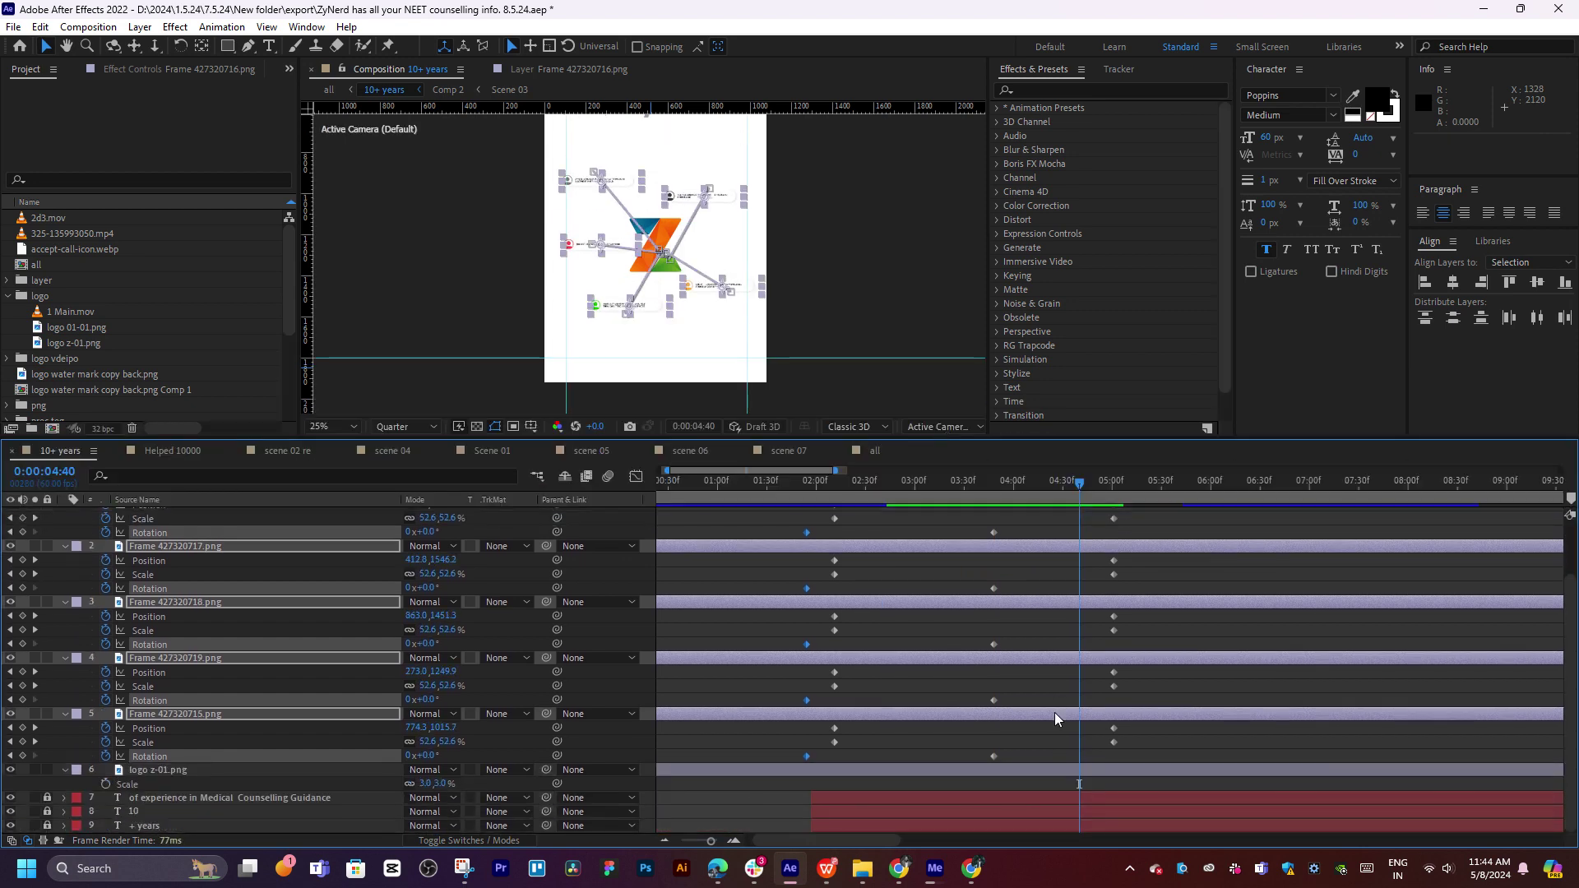
scroll(1055, 713, "up", 2)
mouse_move(1020, 548)
left_mouse_down()
mouse_move(970, 784)
mouse_move(1167, 777)
left_mouse_up()
key("space")
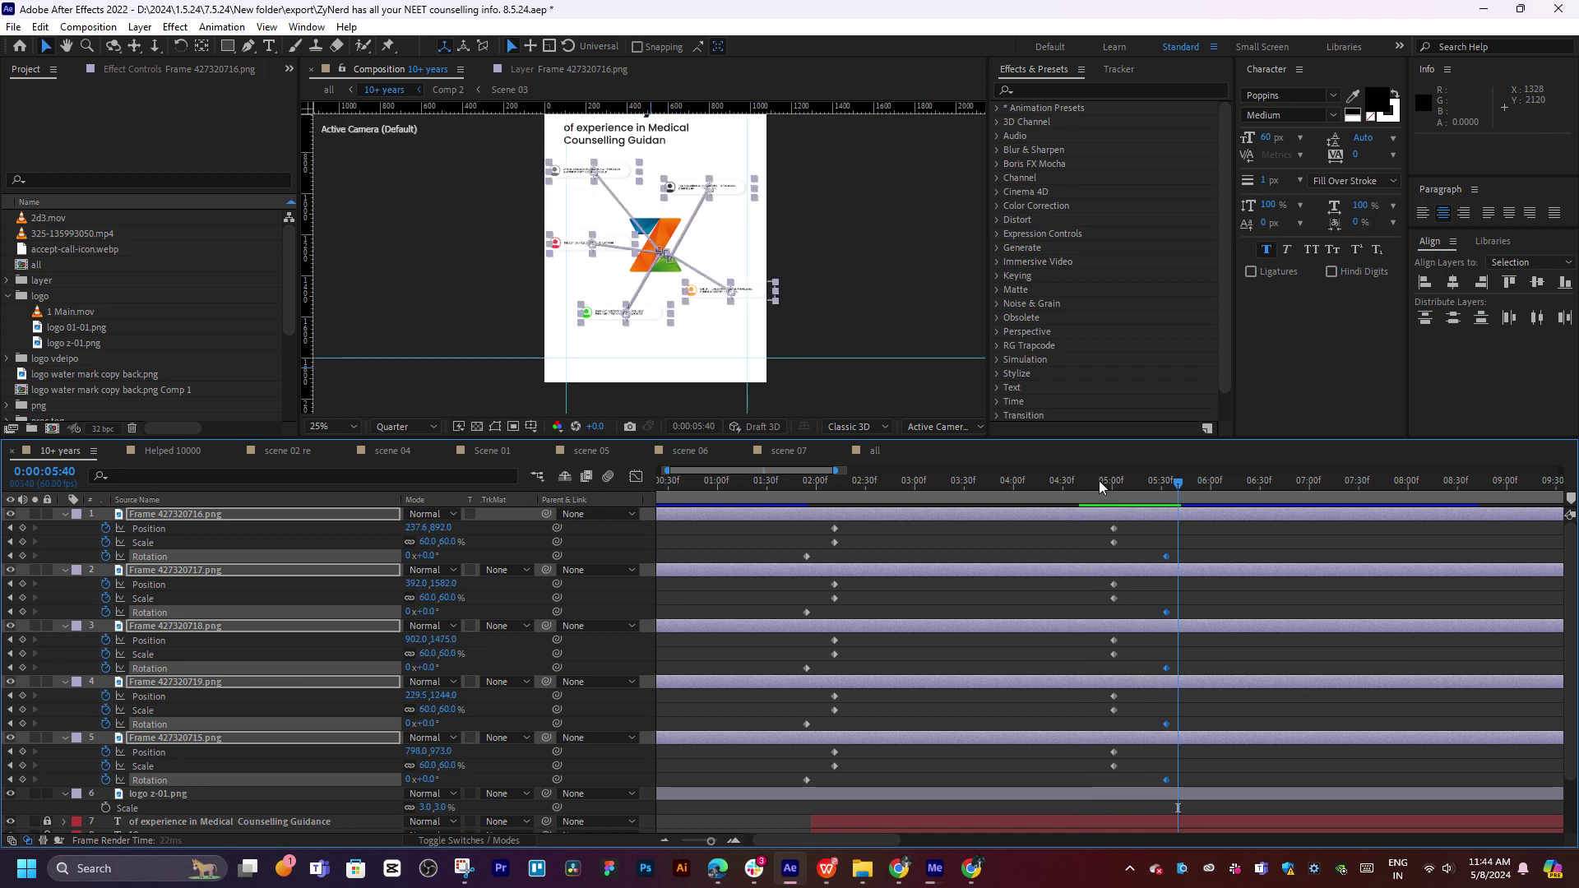
Preview the current rotation animation from 02:09
left_click_drag(1099, 481, 903, 485)
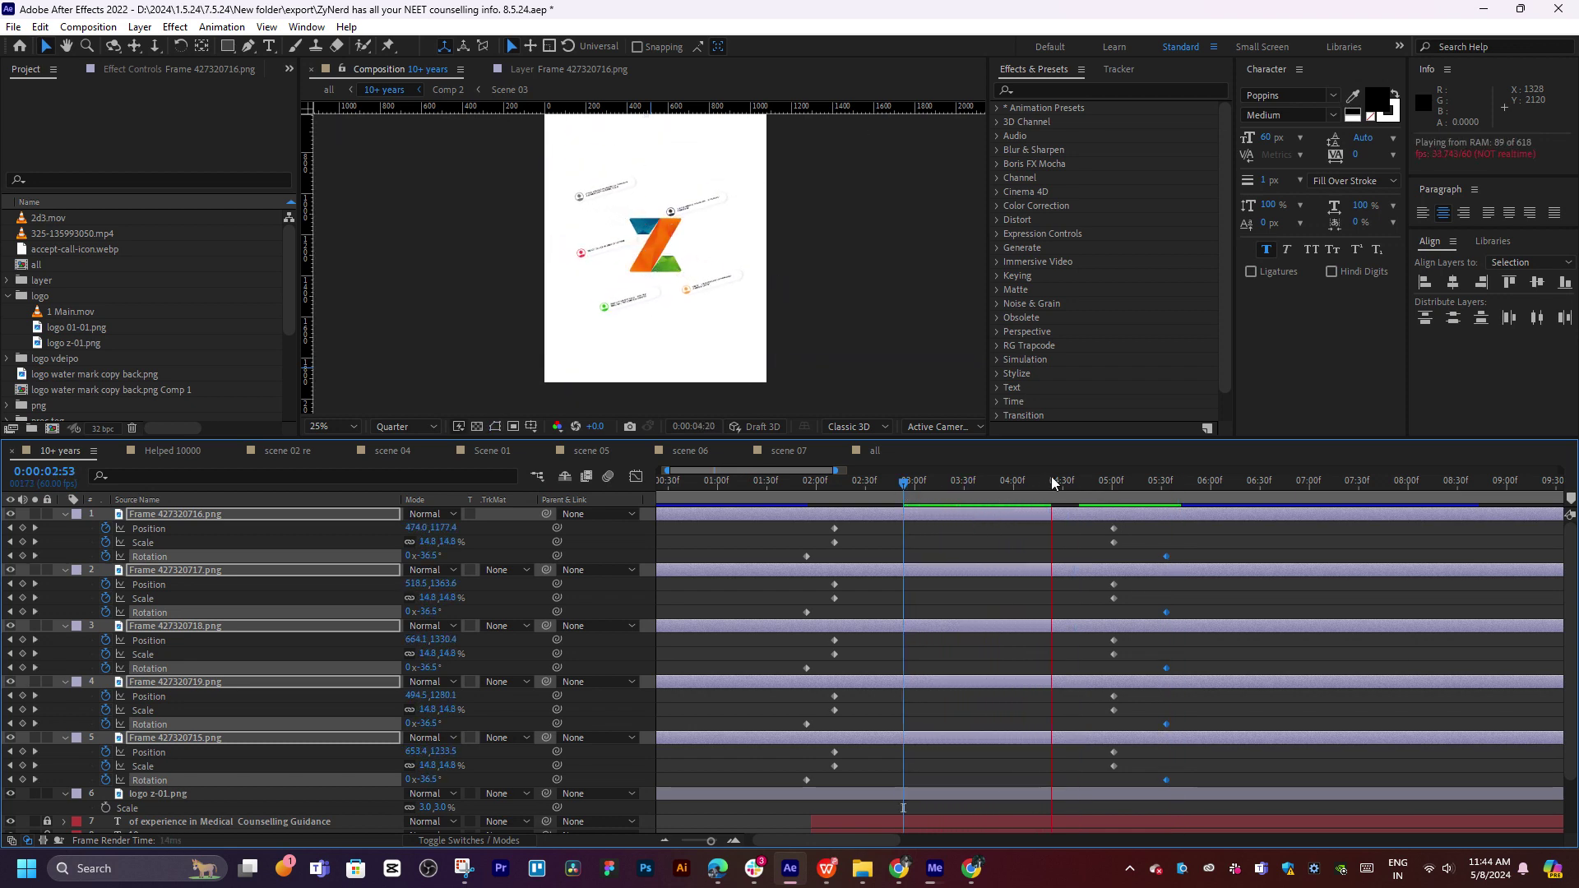
key("space")
left_click(831, 485)
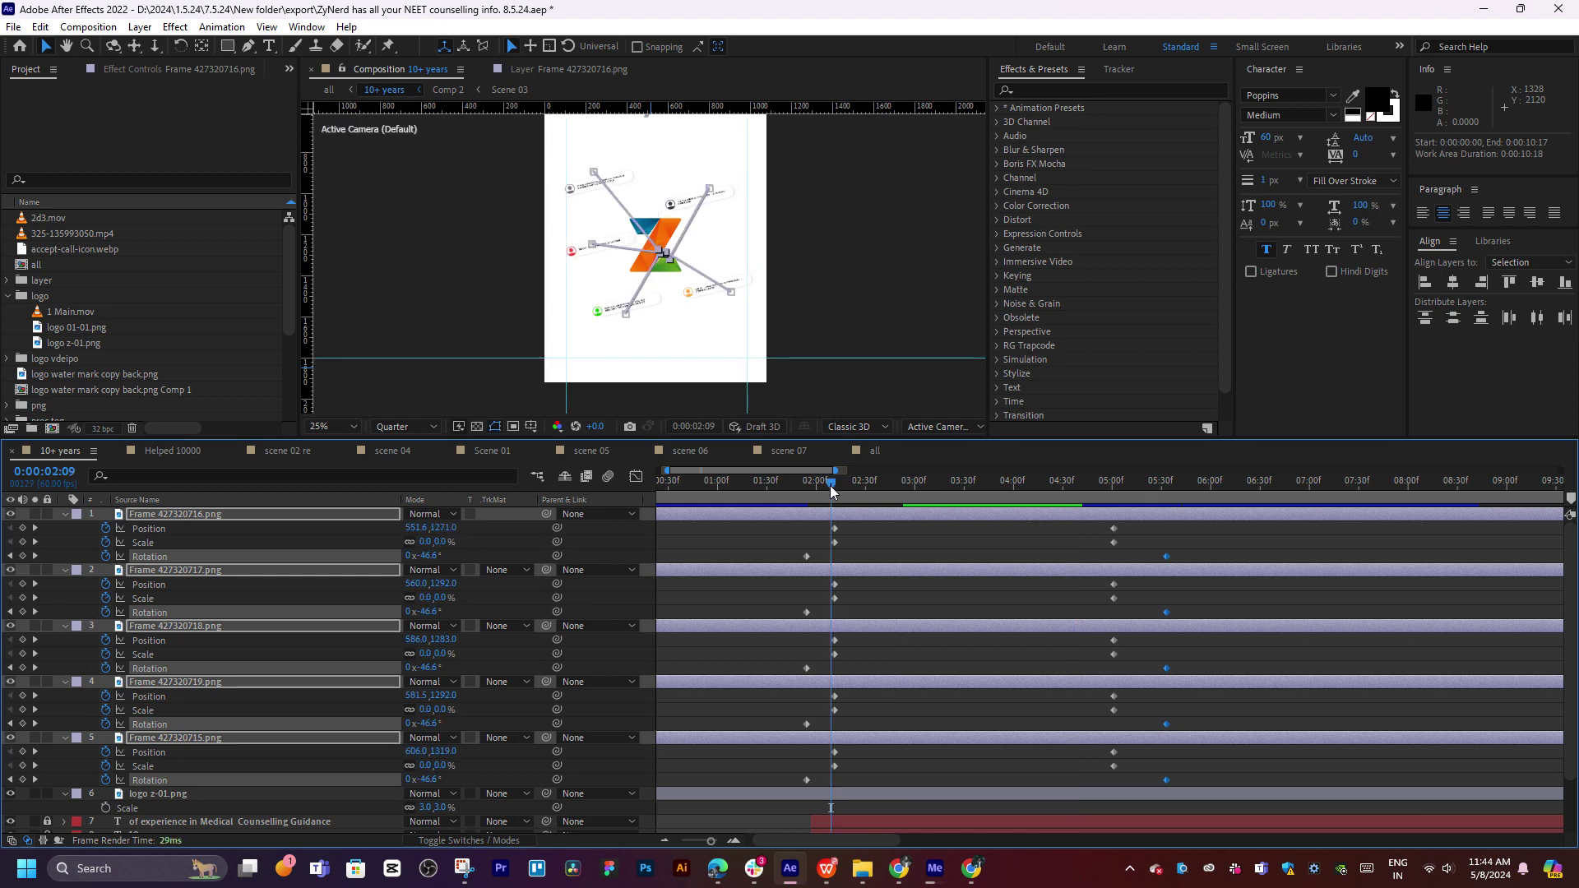
key("space")
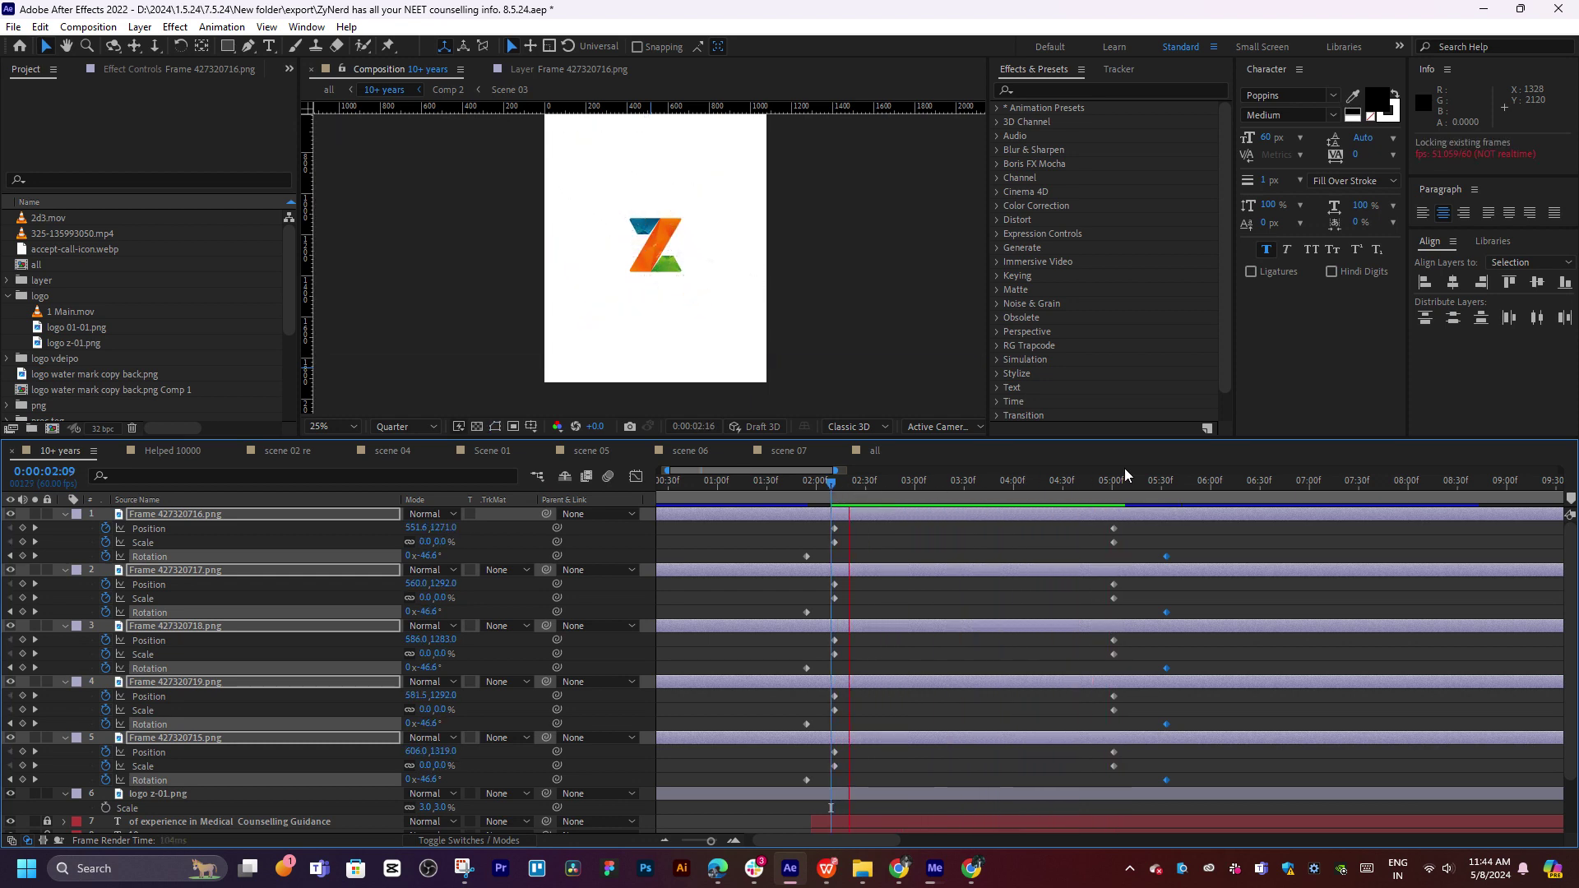
key("space")
Move the frame layers' starting Rotation keyframes earlier, to about 00:34, and preview
left_click_drag(802, 545, 816, 704)
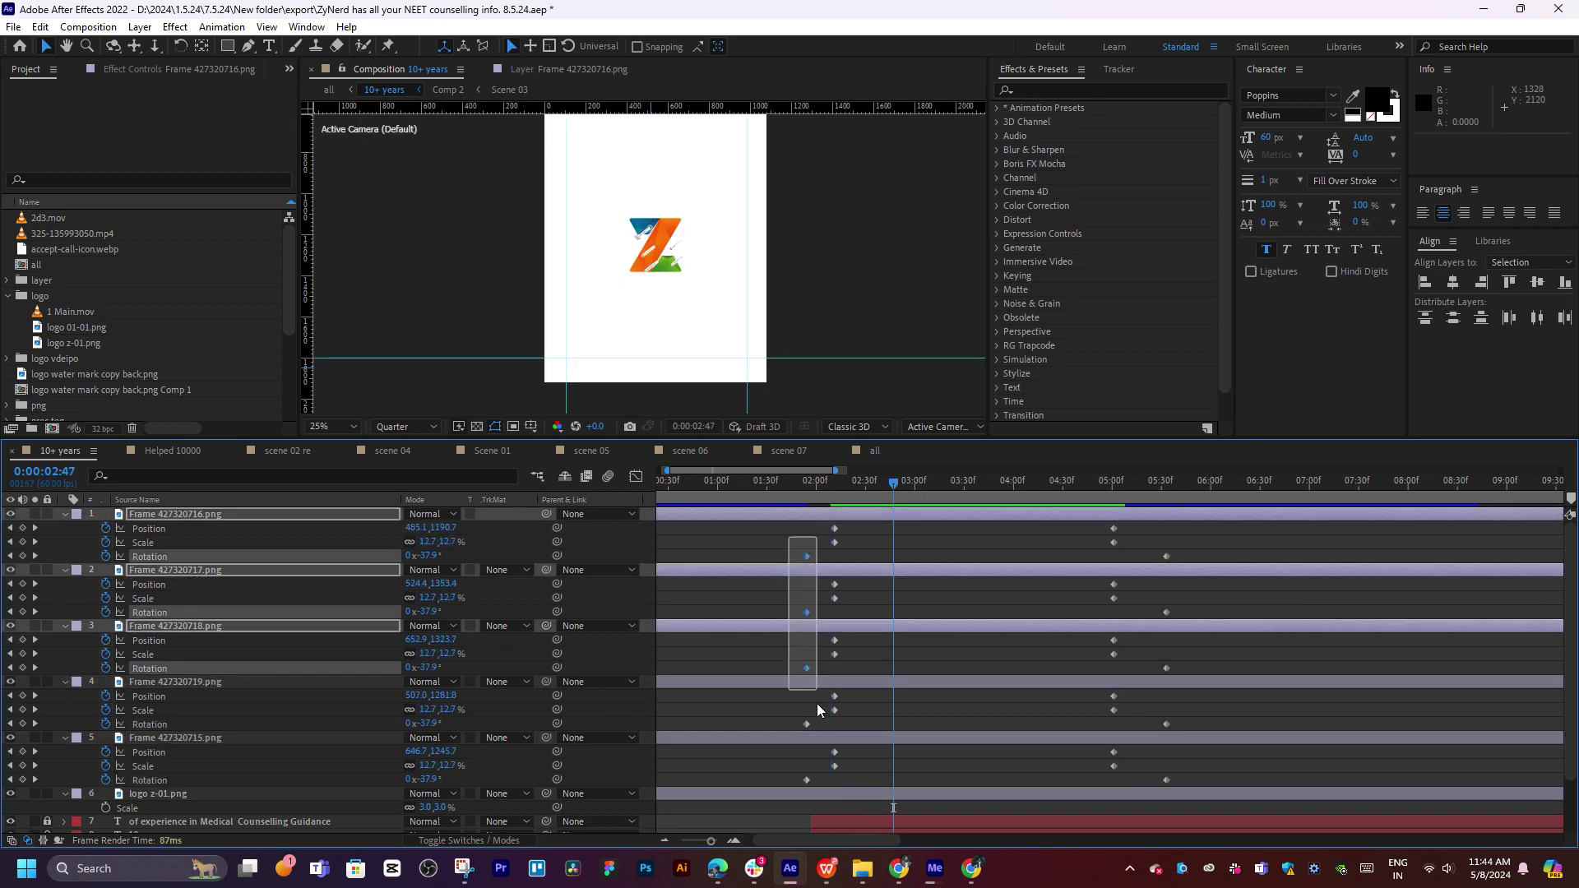
left_click_drag(807, 779, 739, 781)
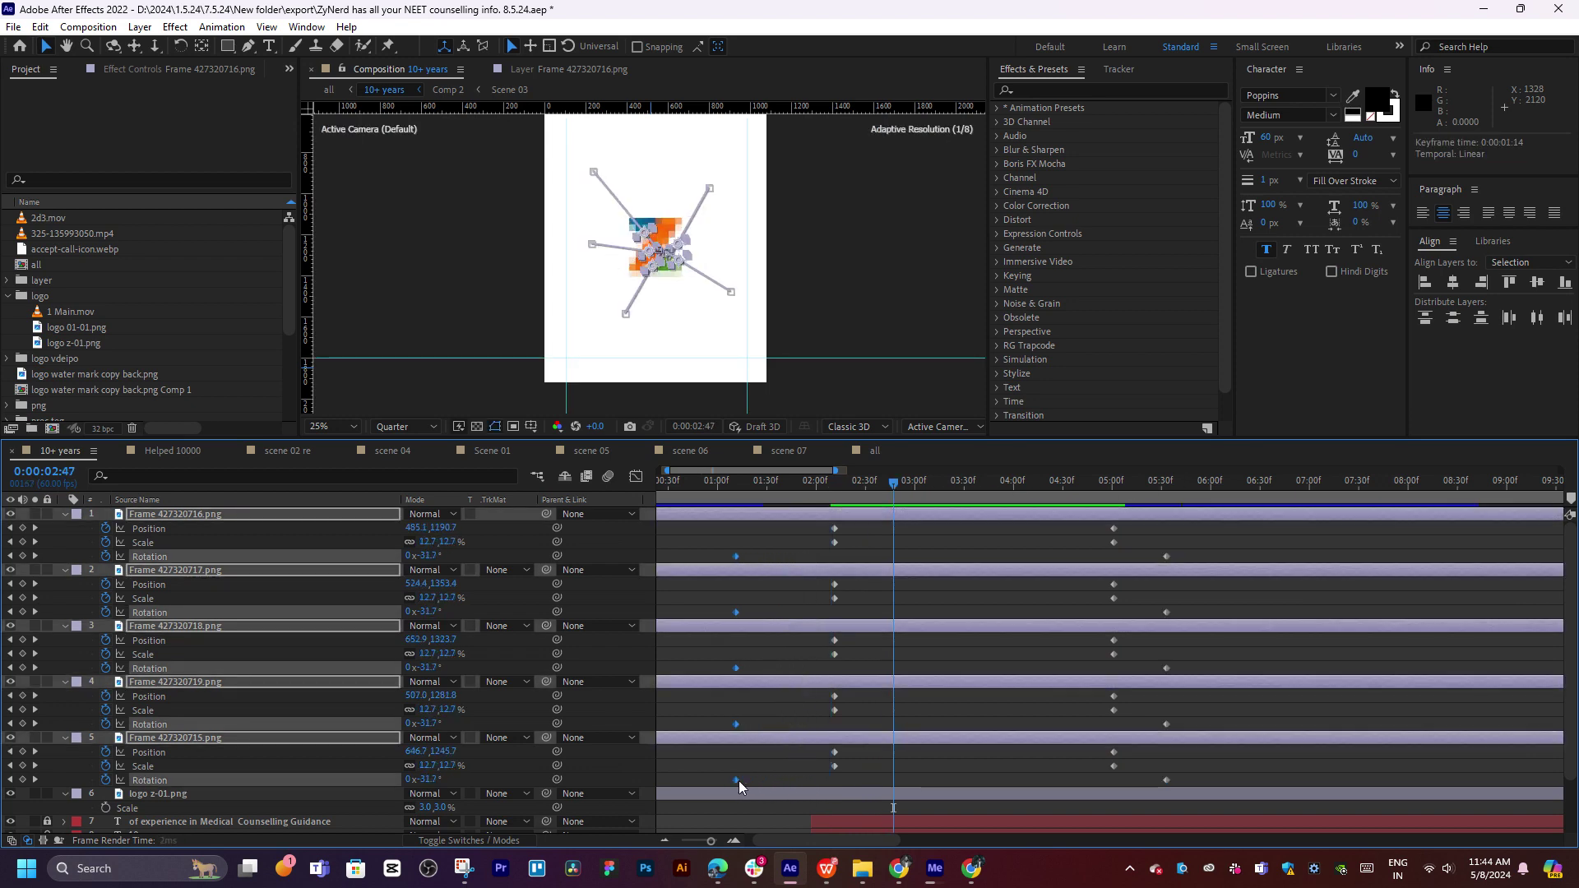
left_click(747, 480)
key("space")
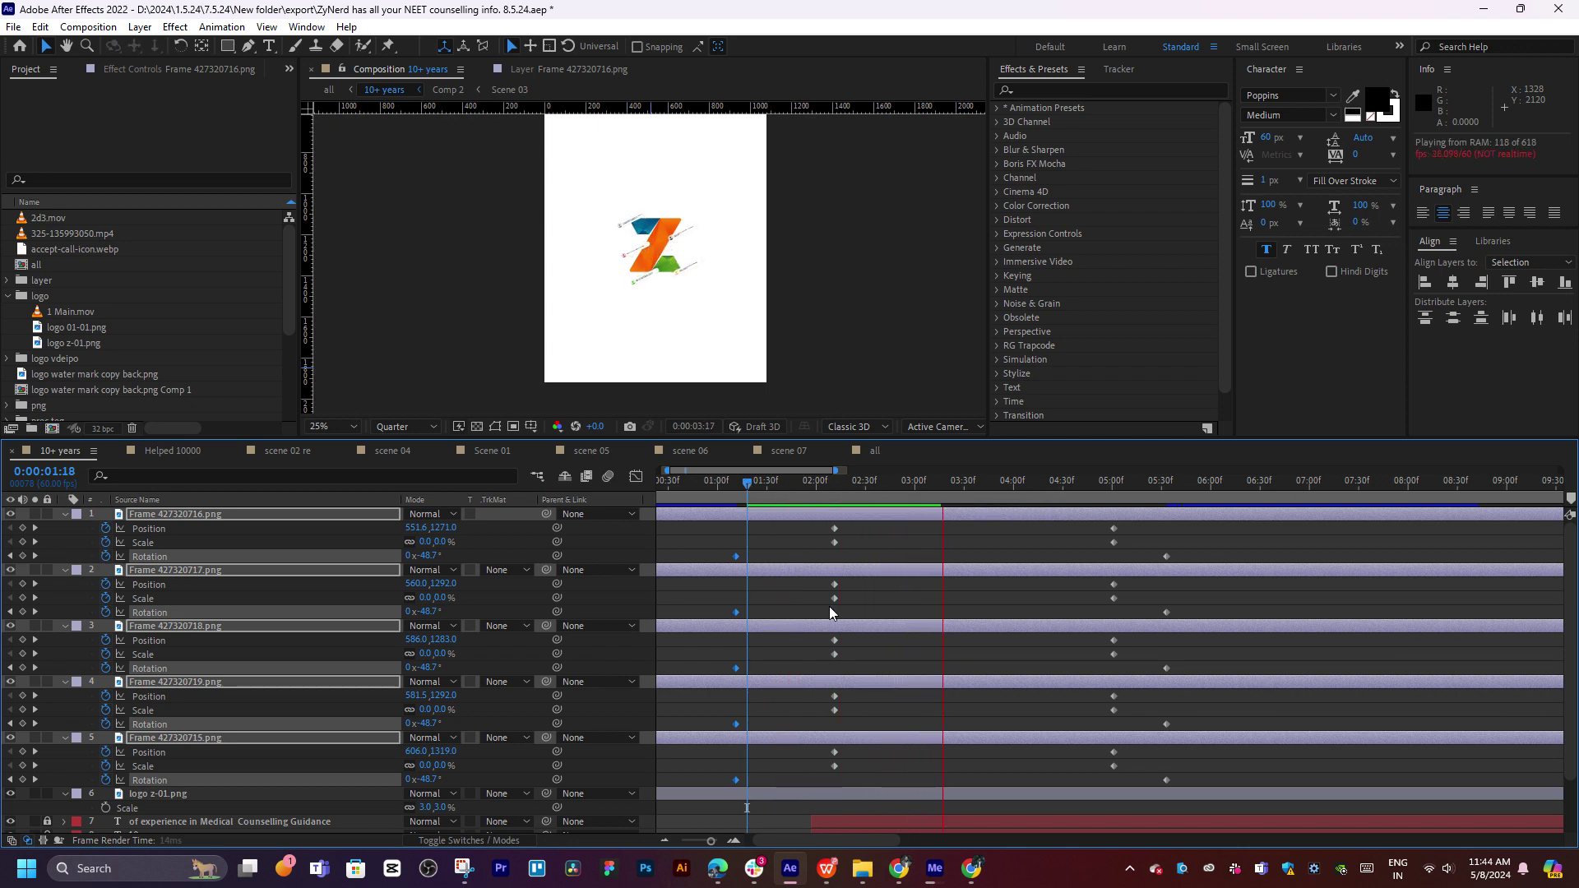
key("space")
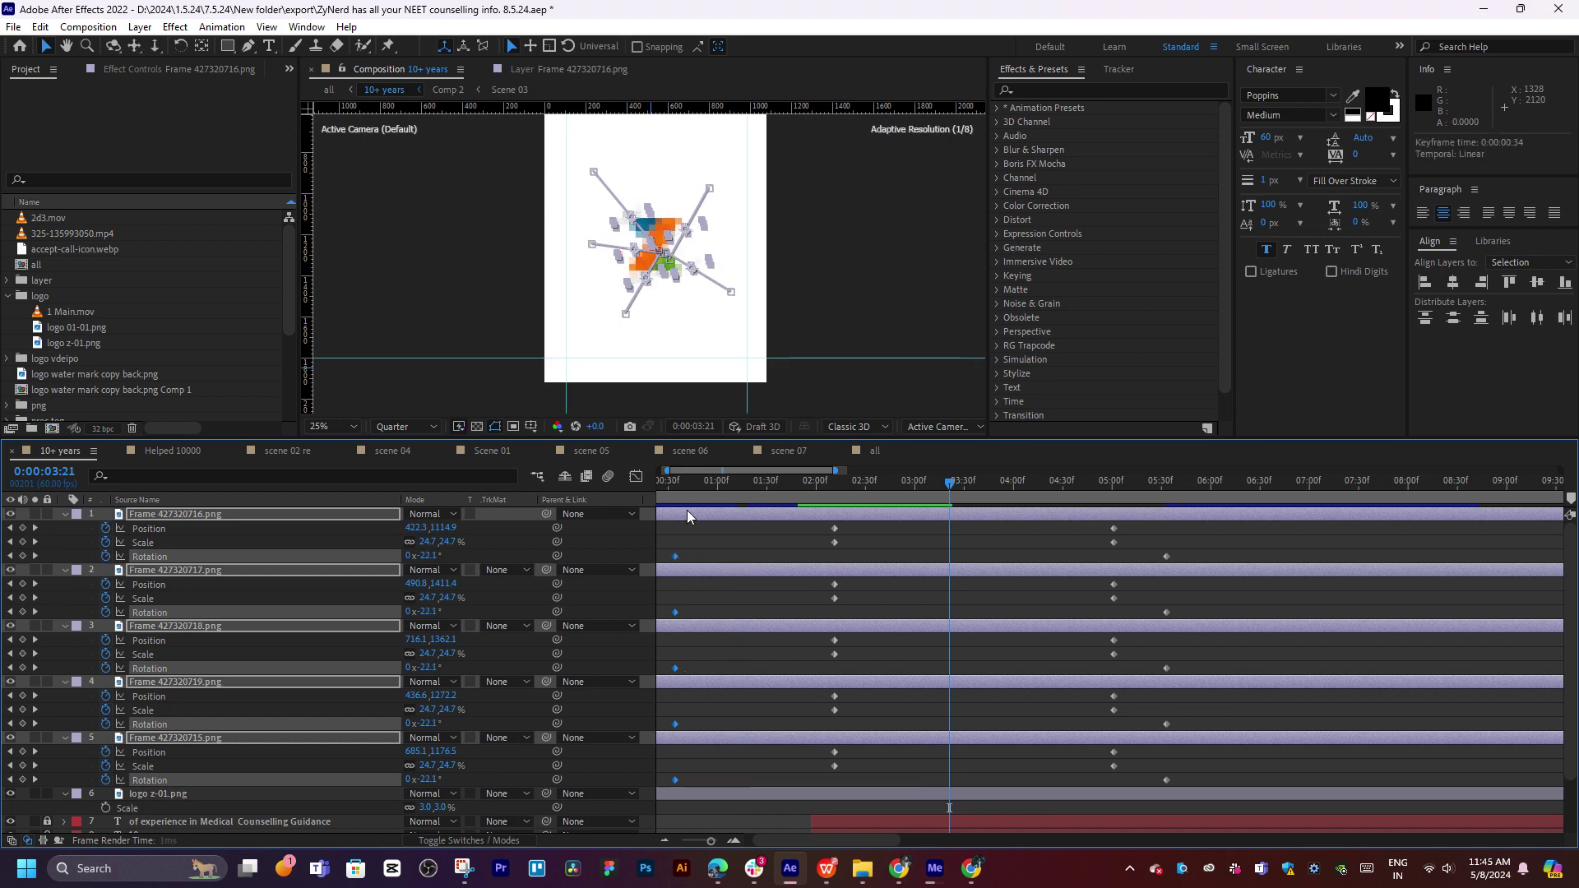
left_click_drag(695, 485, 648, 492)
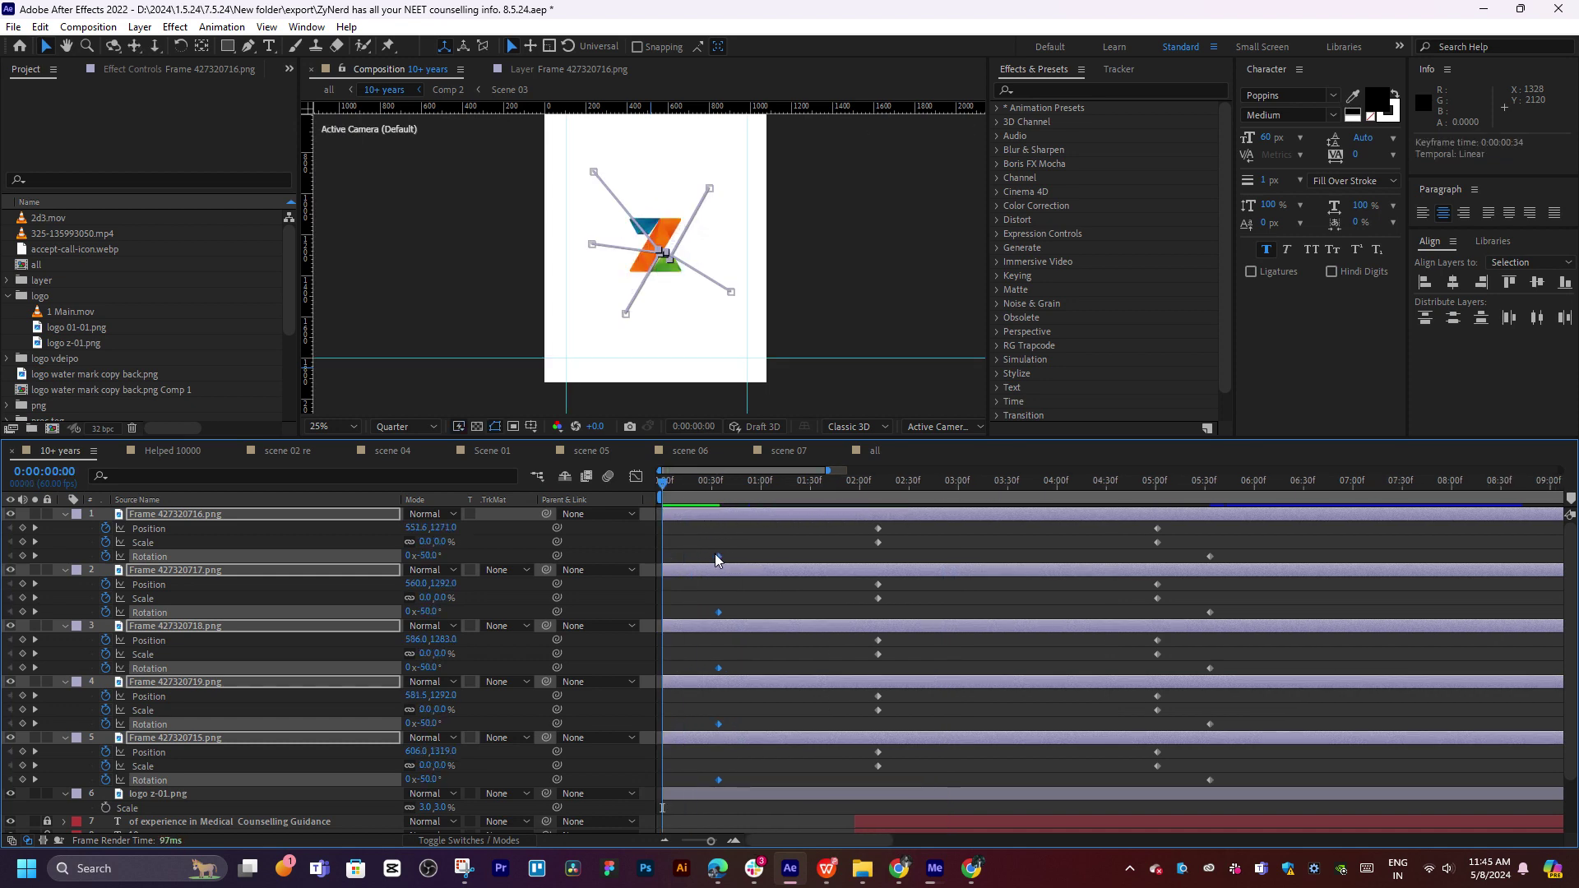
Deselect everything and preview the animation from about 02:52
left_click(709, 556)
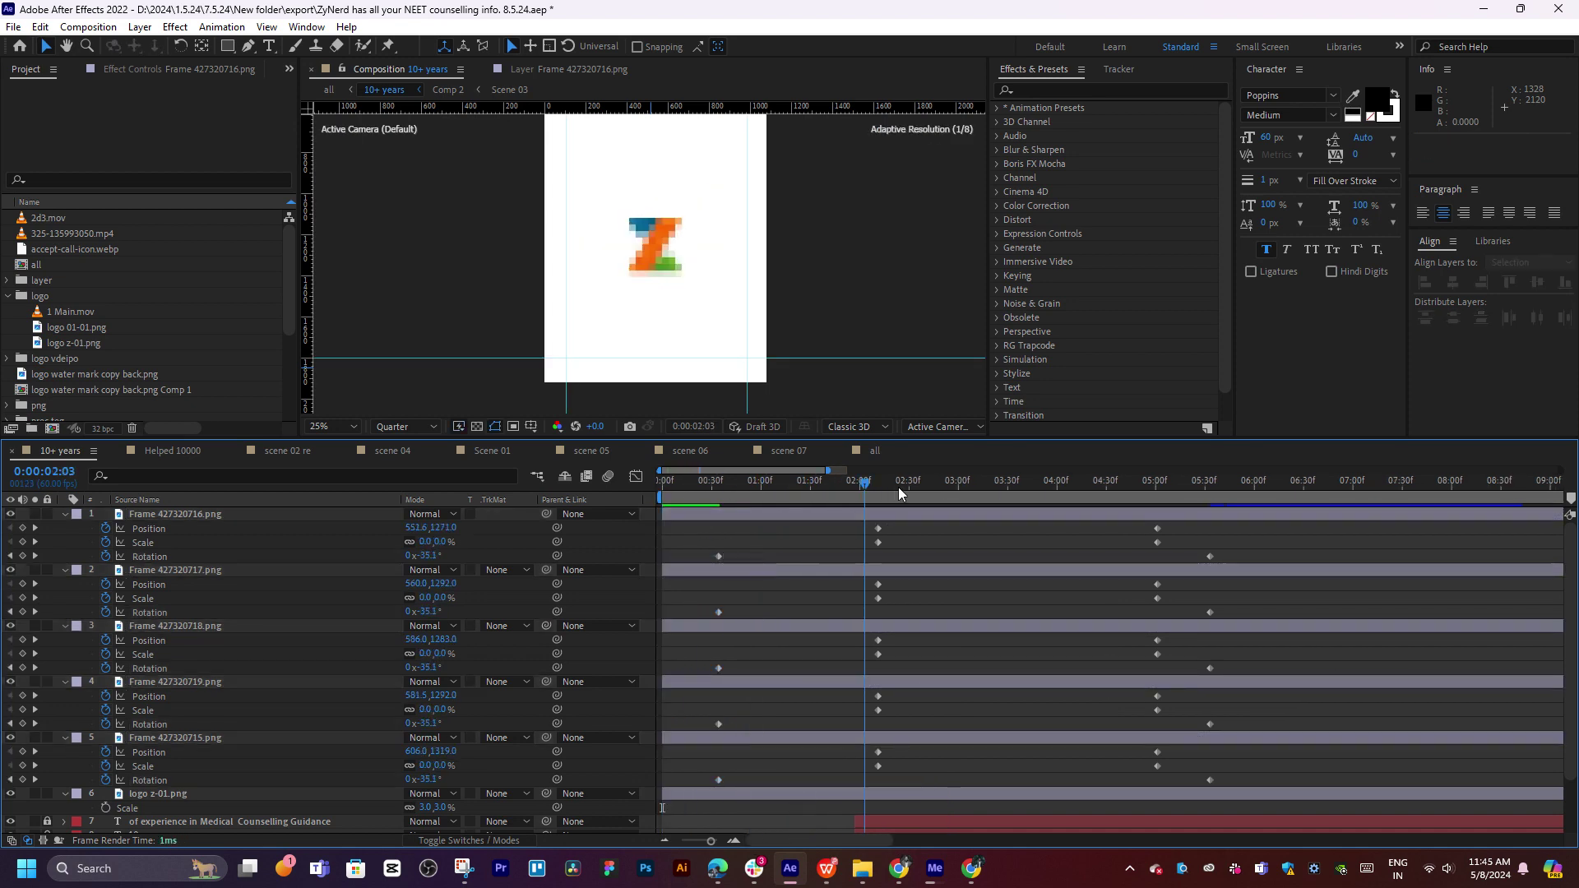
left_click_drag(745, 493, 945, 493)
key("space")
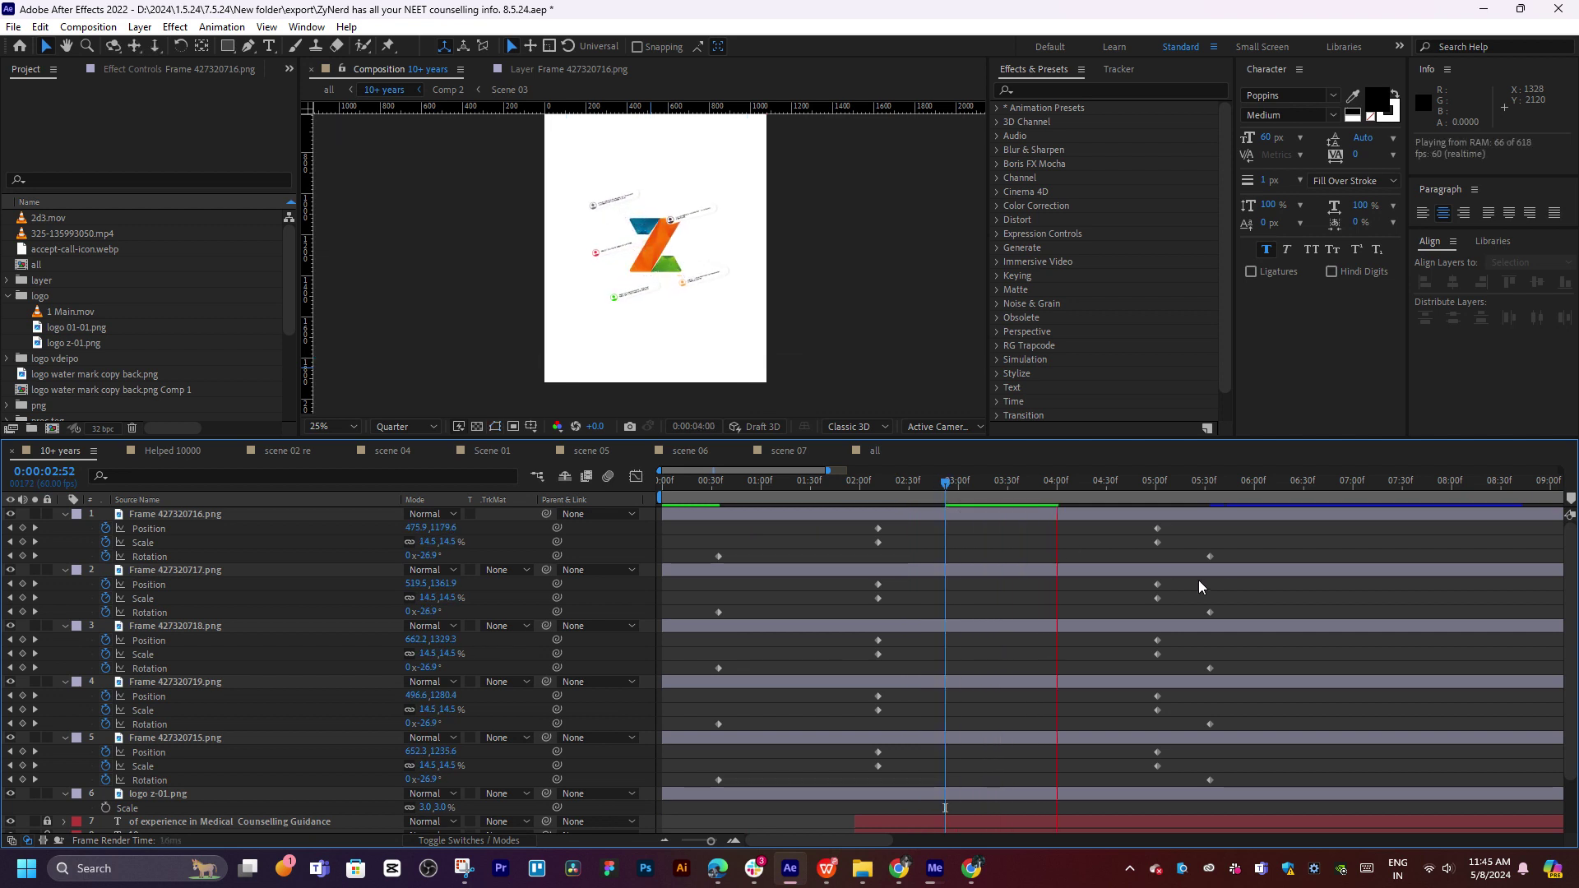
scroll(1069, 587, "right", 5)
key("space")
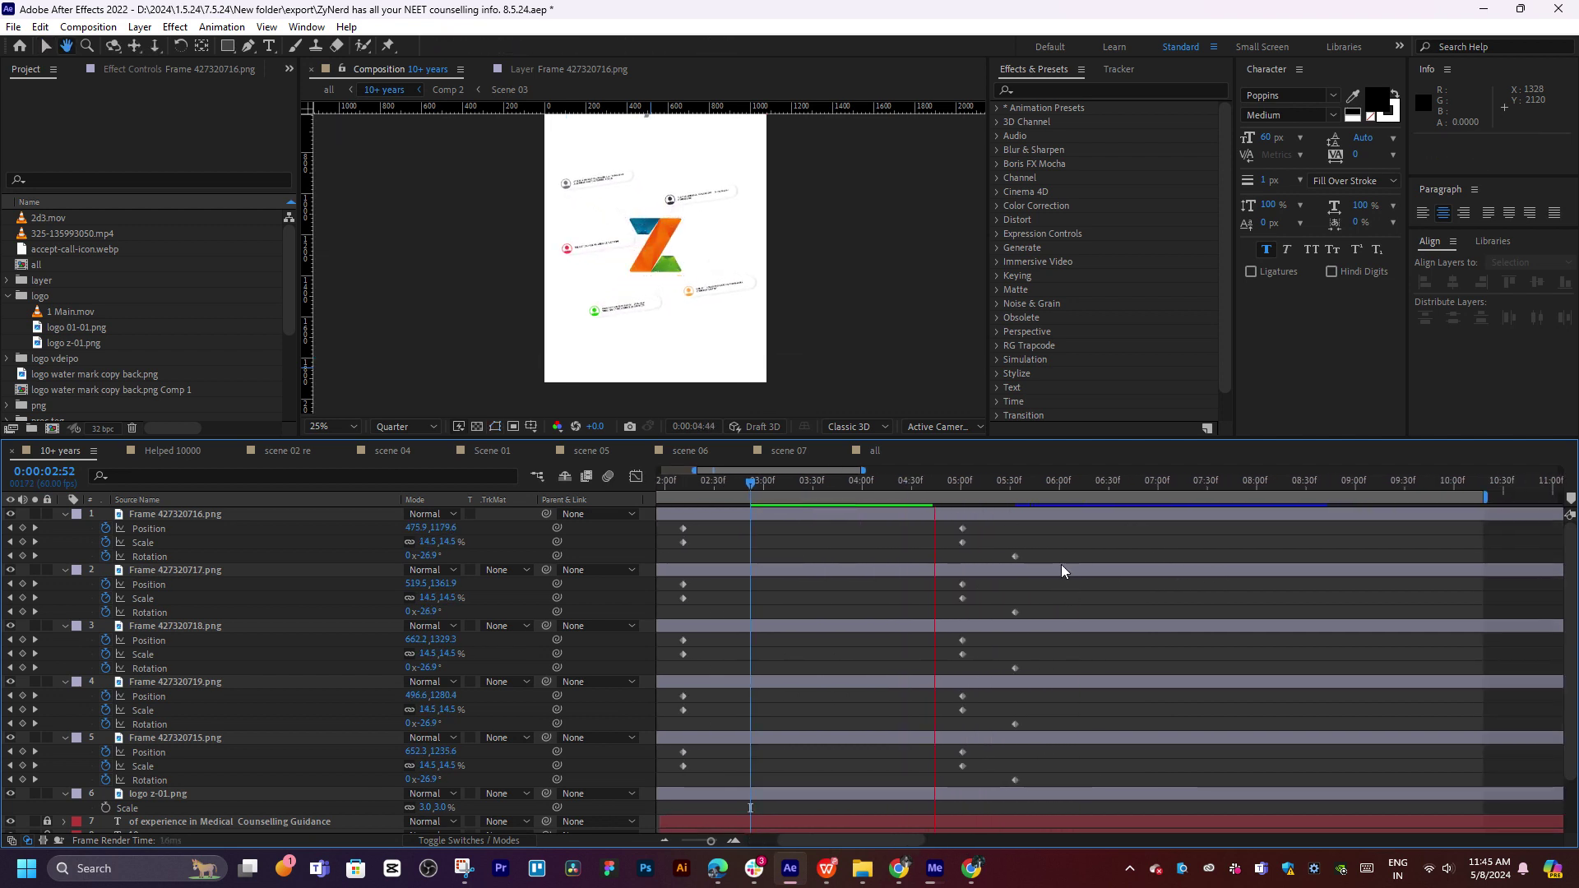
Move the ending Rotation keyframes from 05:30 to about 07:30 and preview the timing
mouse_move(1044, 543)
left_mouse_down()
mouse_move(1012, 784)
mouse_move(1203, 777)
left_mouse_up()
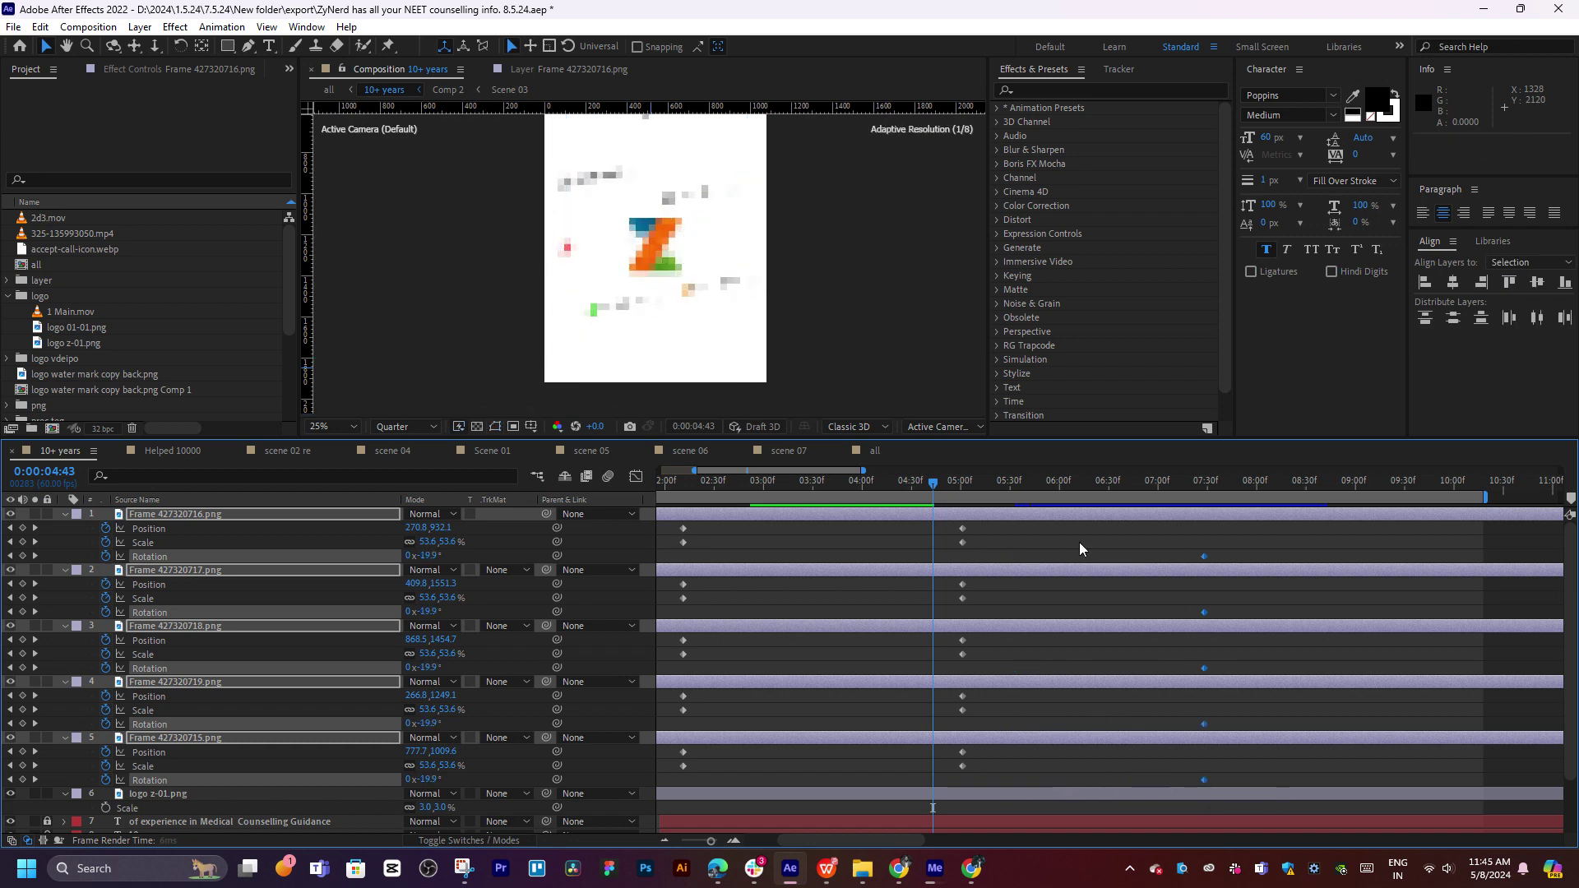
left_click(1038, 485)
key("space")
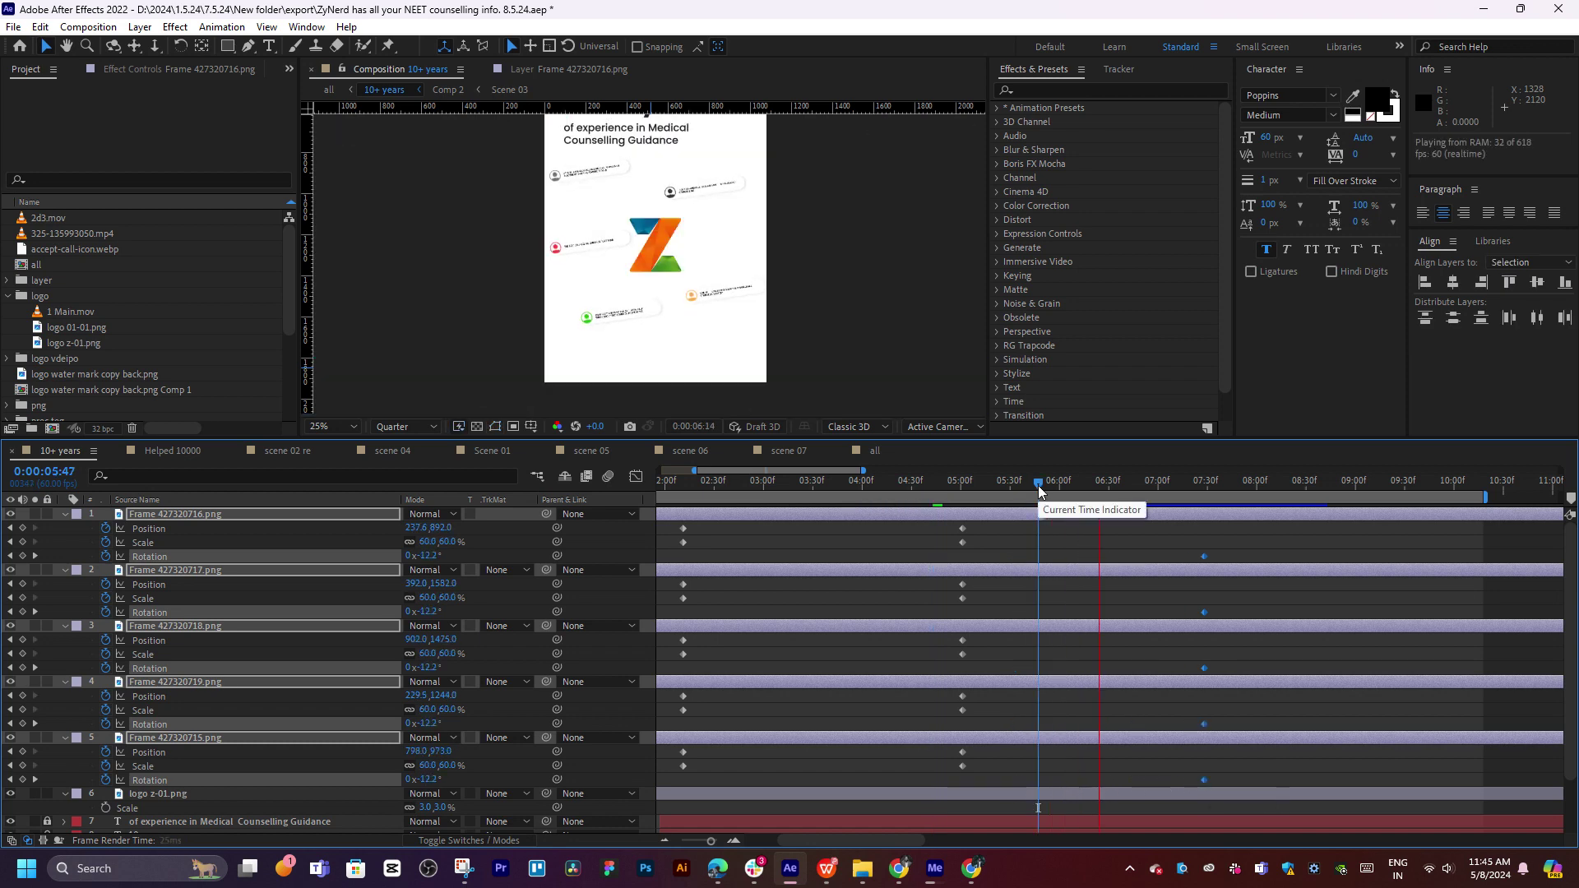
left_click_drag(1038, 485, 922, 490)
key("space")
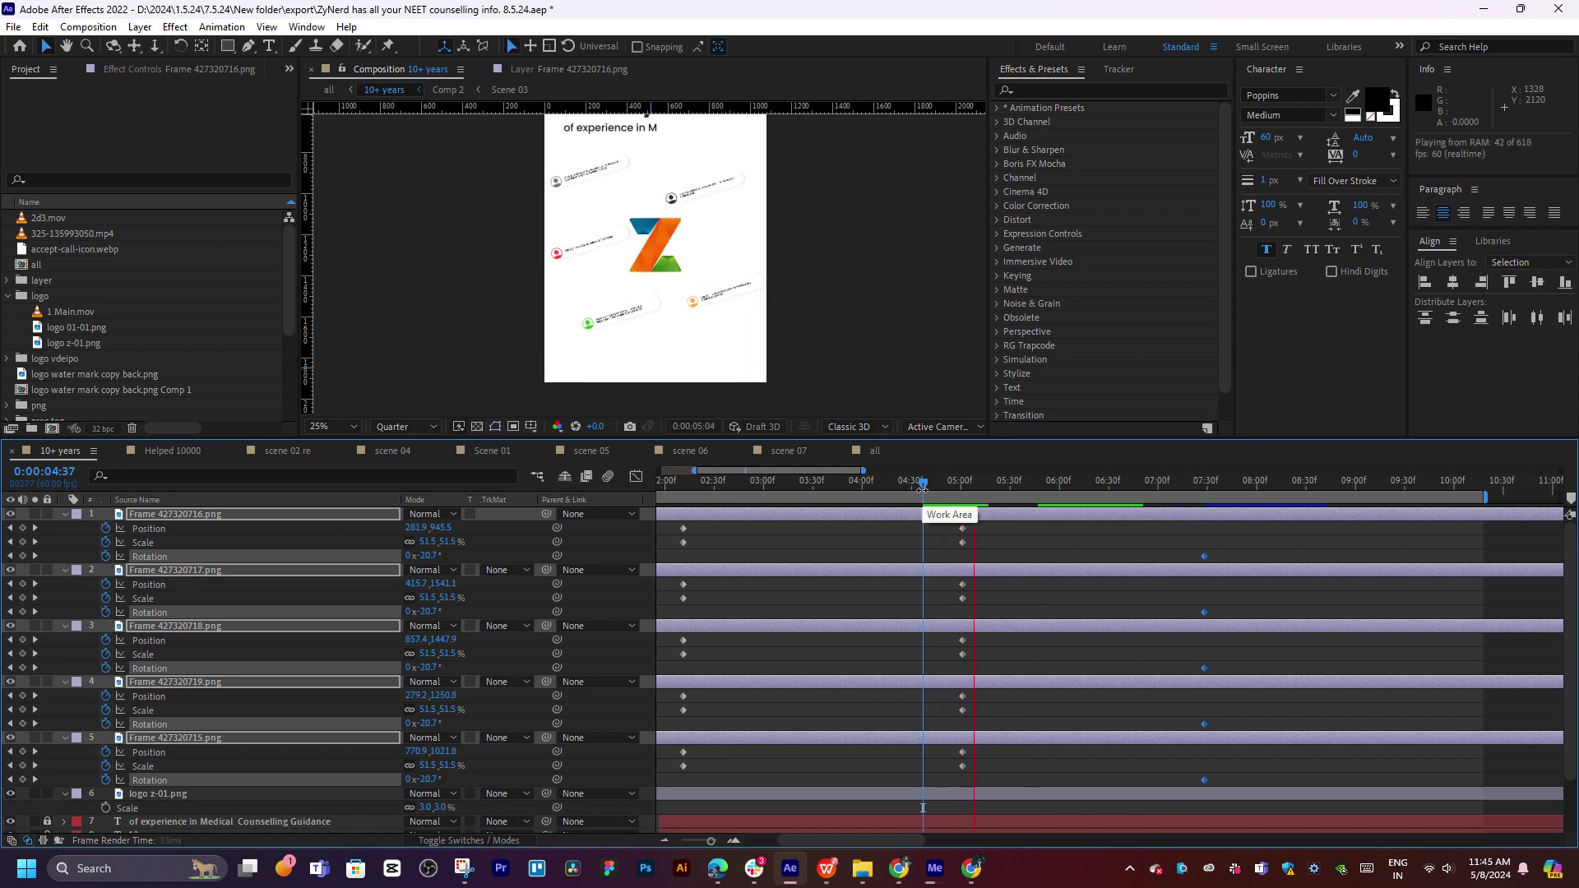
mouse_move(927, 490)
left_mouse_down()
mouse_move(1071, 484)
mouse_move(897, 511)
mouse_move(1191, 515)
mouse_move(983, 576)
mouse_move(1105, 618)
mouse_move(1266, 626)
left_mouse_up()
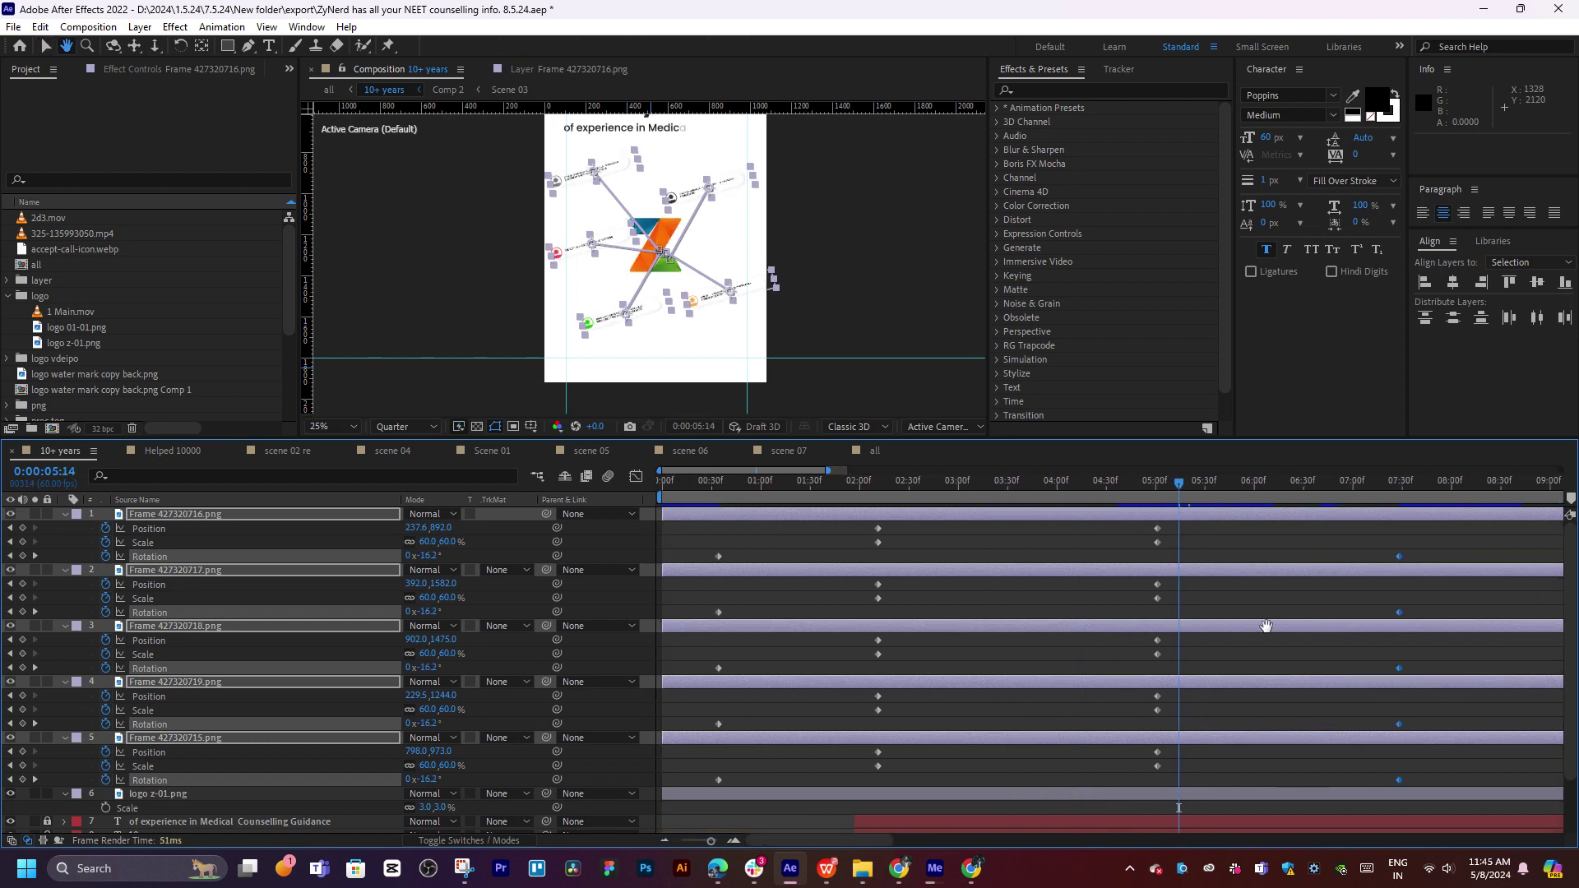
Apply Easy Ease (F9) to every keyframe of layers 1–5
key("minus")
left_click_drag(1242, 525, 694, 797)
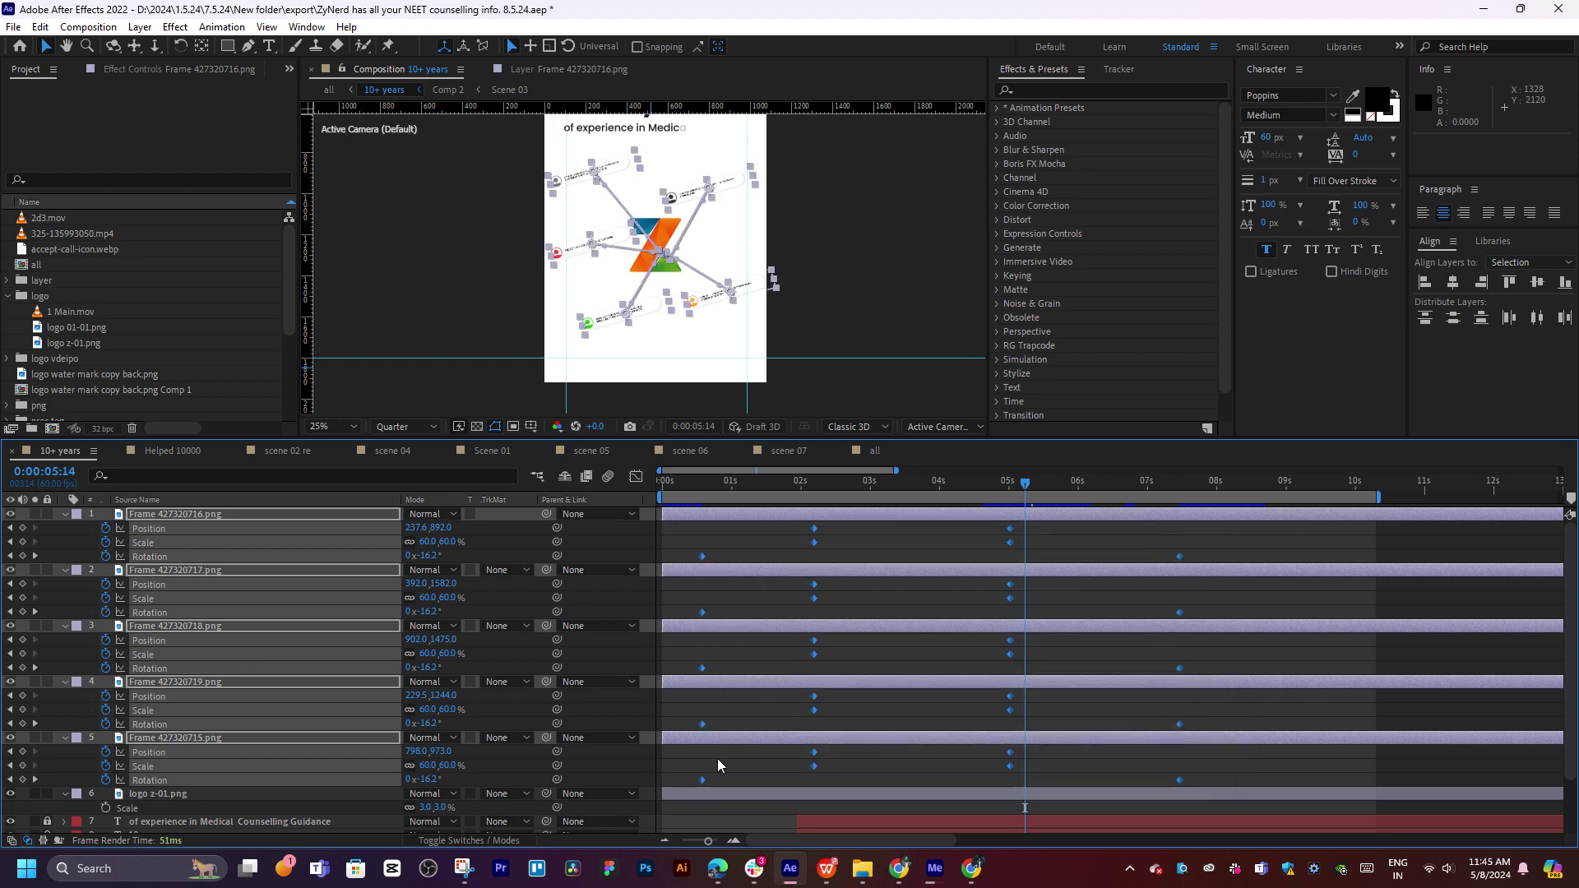
key("F9")
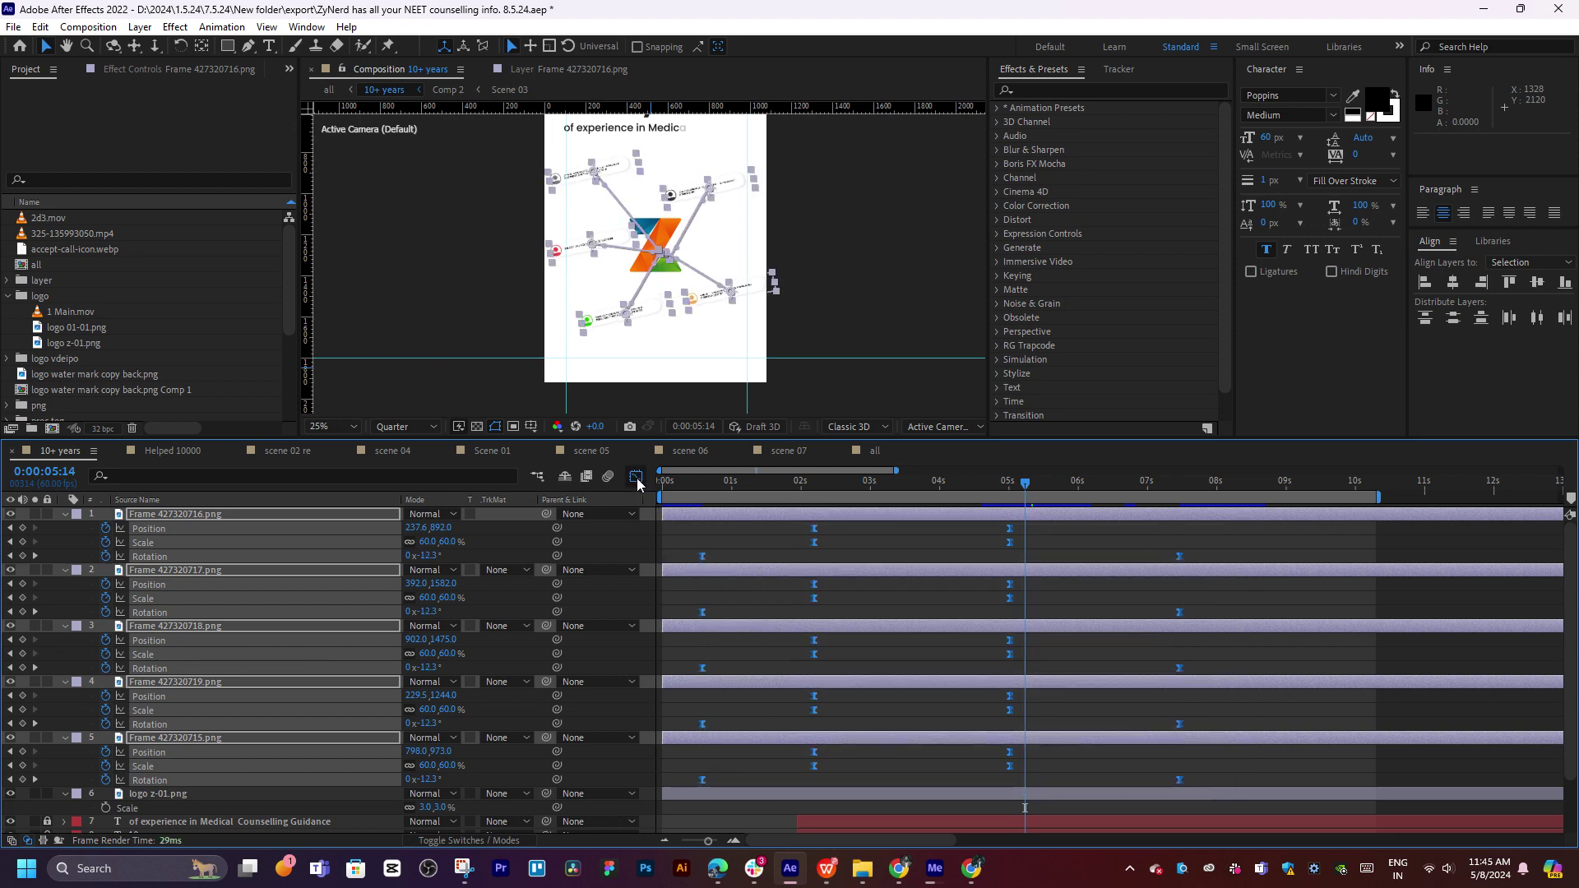
In the speed graph, reshape the Position/Scale curve for a gentler ease
key("shift+F3")
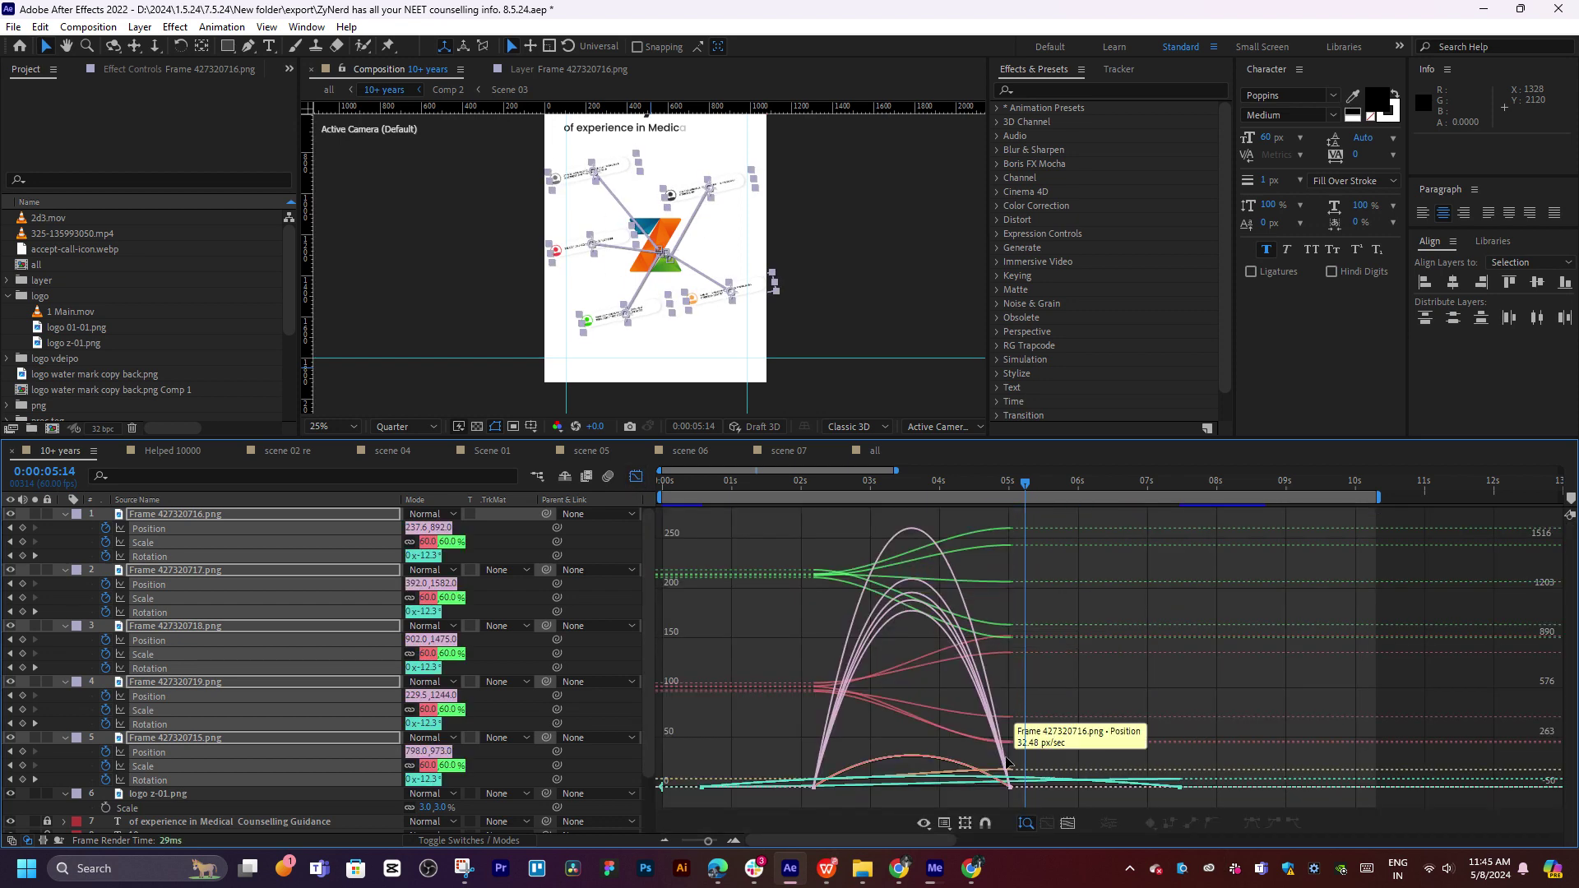
mouse_move(1046, 757)
left_mouse_down()
mouse_move(979, 792)
mouse_move(885, 788)
left_mouse_up()
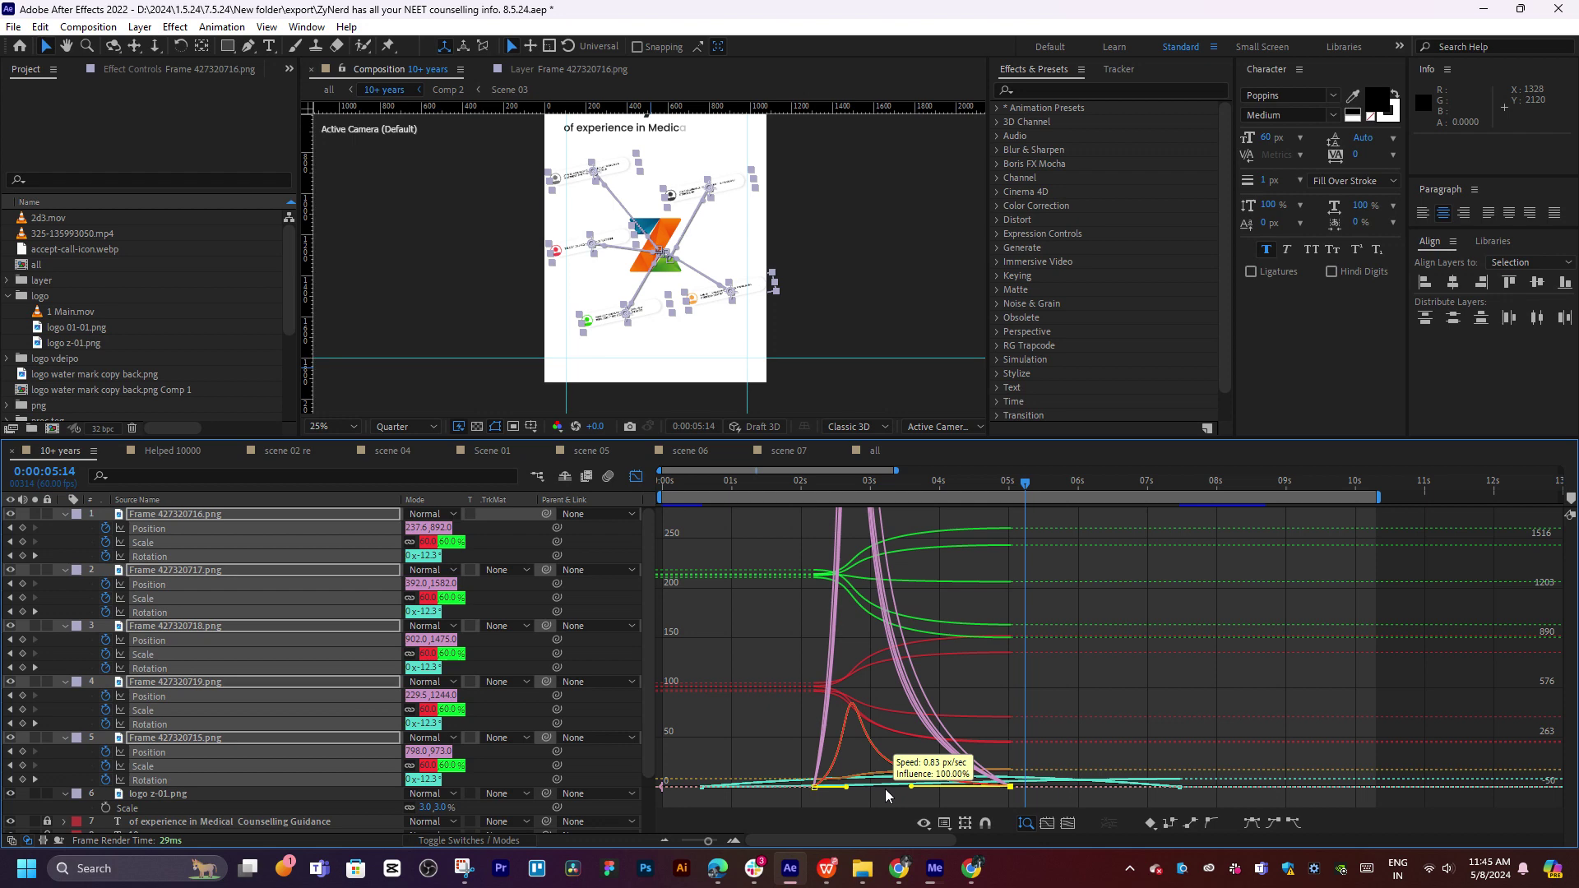
left_click_drag(886, 788, 830, 793)
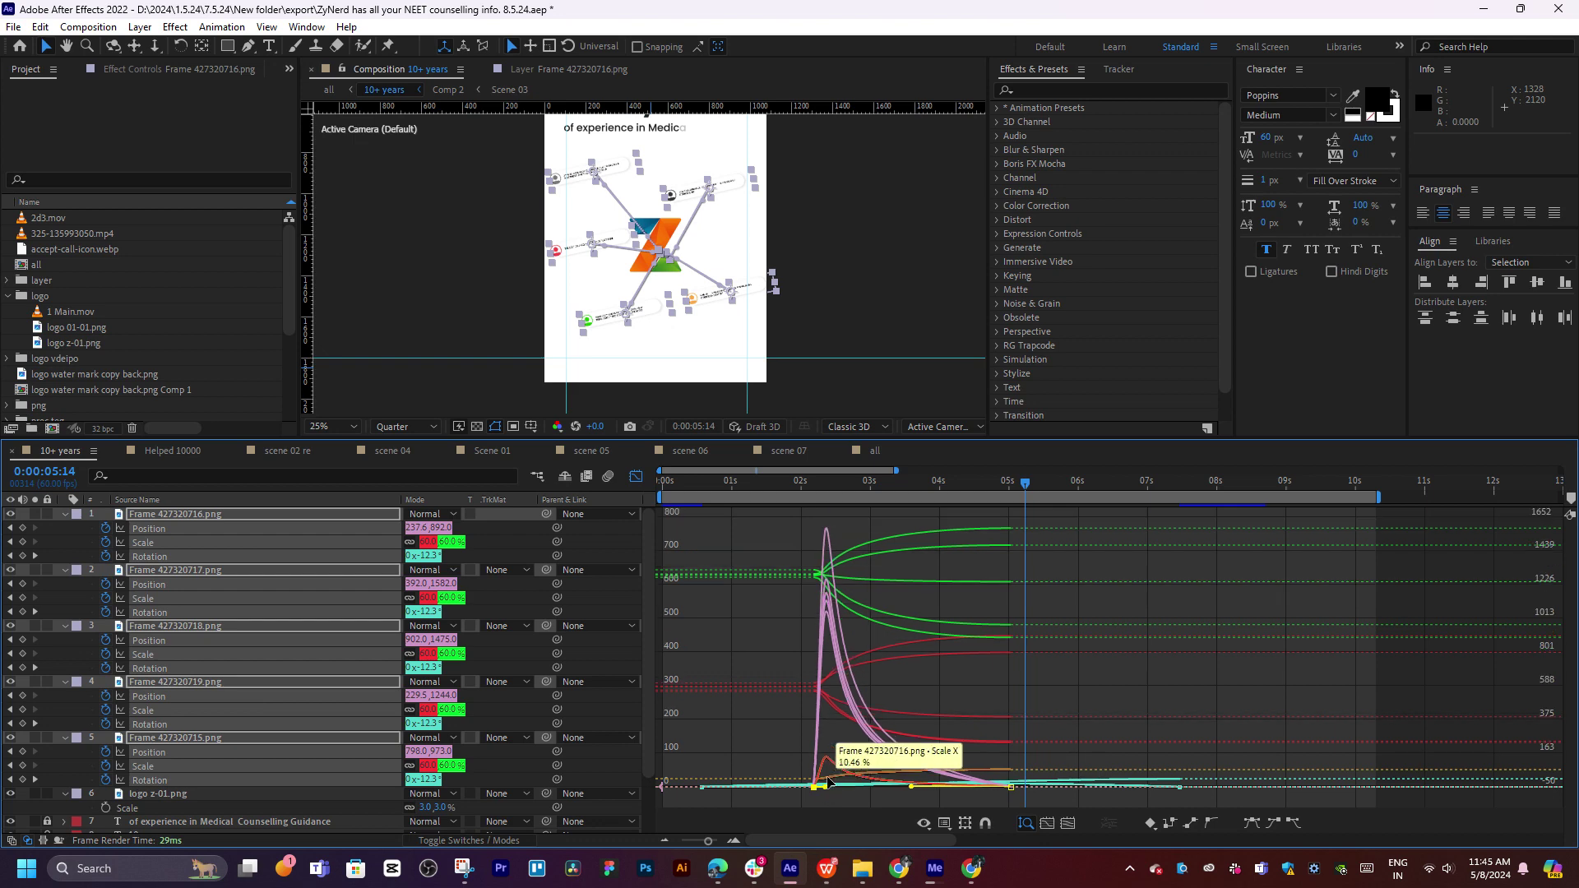
left_click(634, 479)
Preview, then select the five layers' end Rotation keyframes in the speed graph for easing
left_click_drag(836, 486, 823, 486)
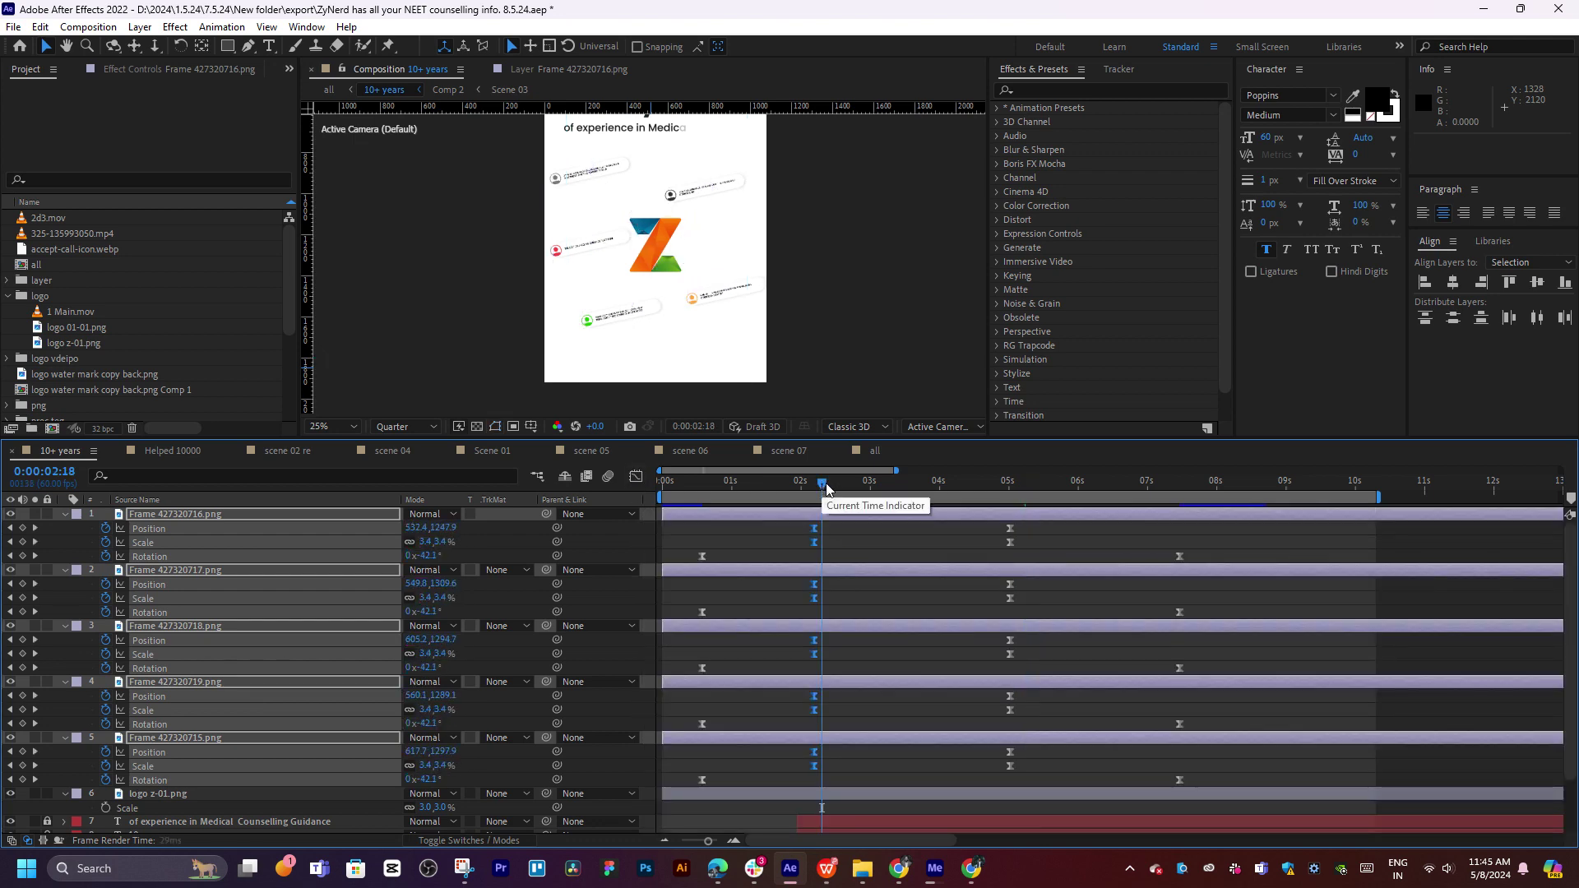
key("space")
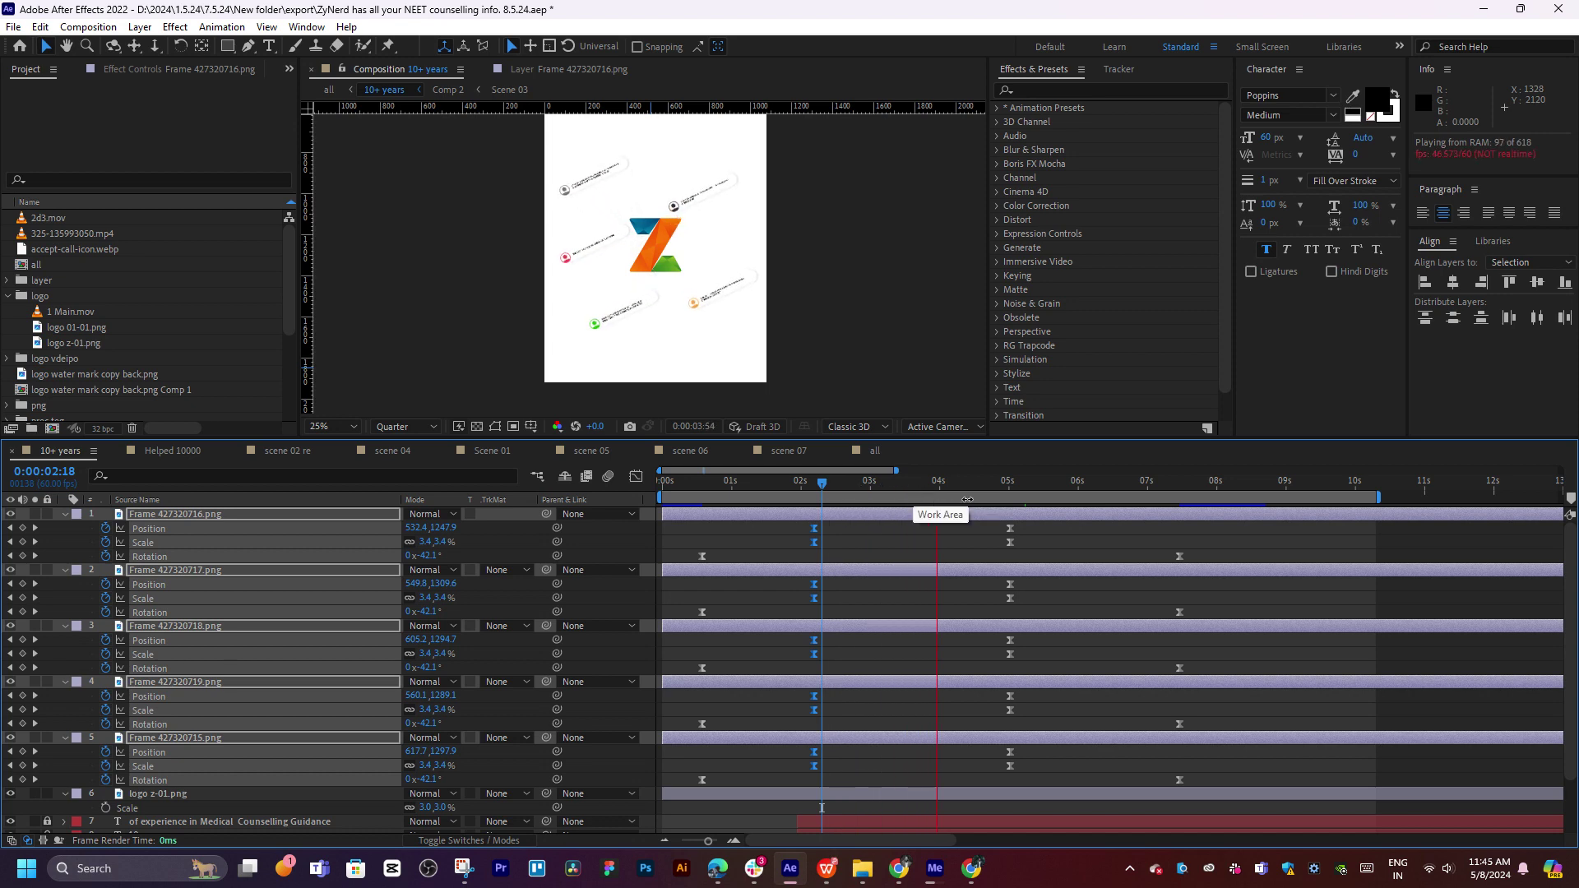
left_click_drag(1219, 541, 1140, 789)
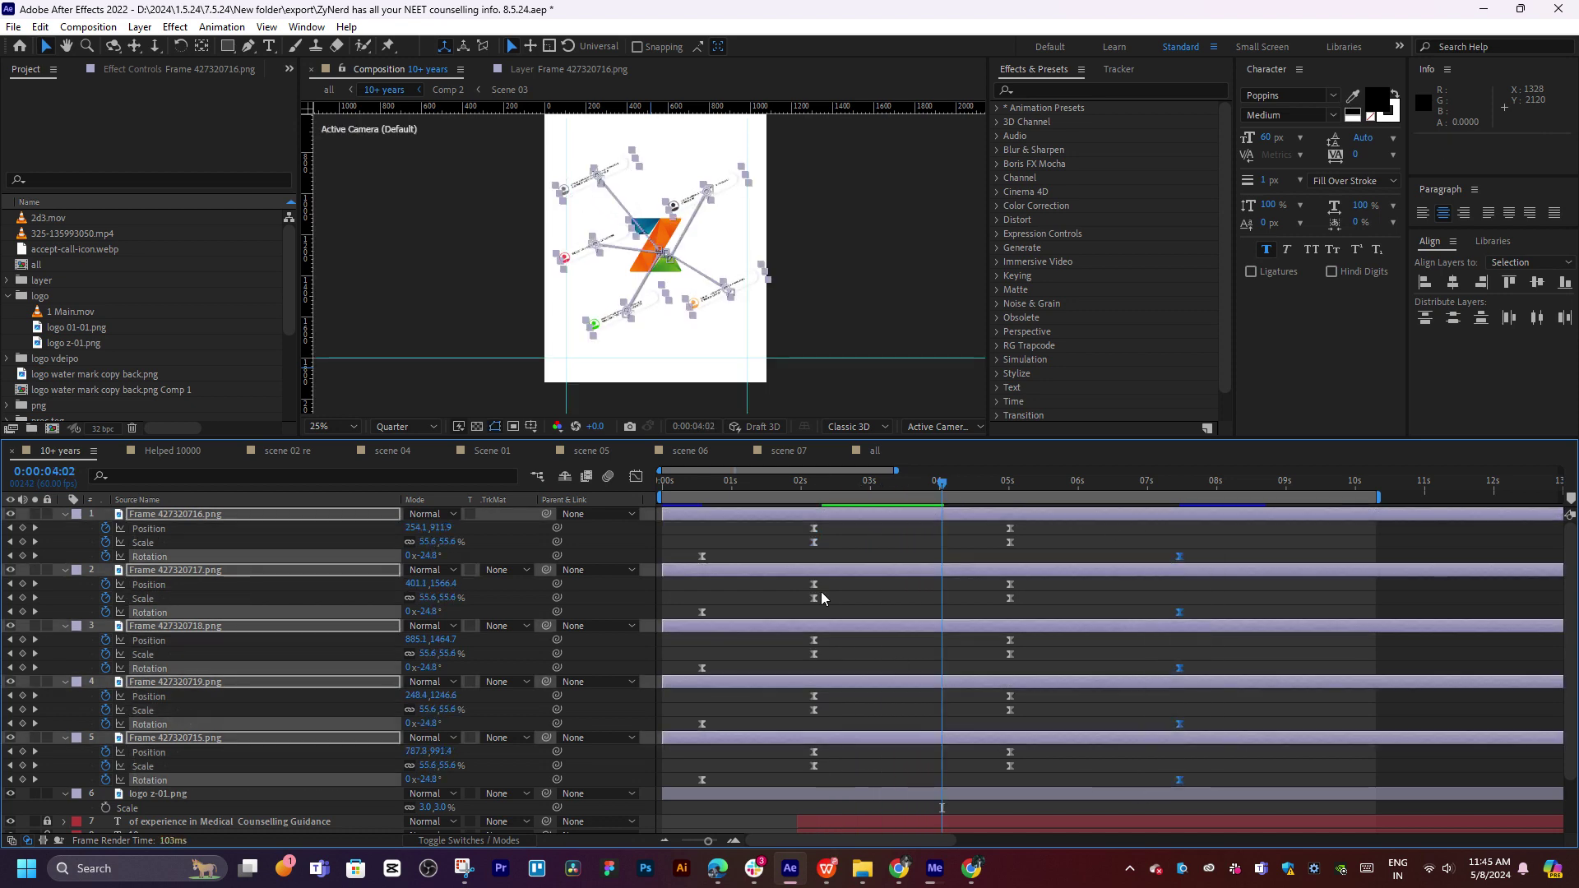
left_click(636, 477)
mouse_move(1276, 699)
left_mouse_down()
mouse_move(1089, 793)
mouse_move(833, 777)
mouse_move(740, 792)
left_mouse_up()
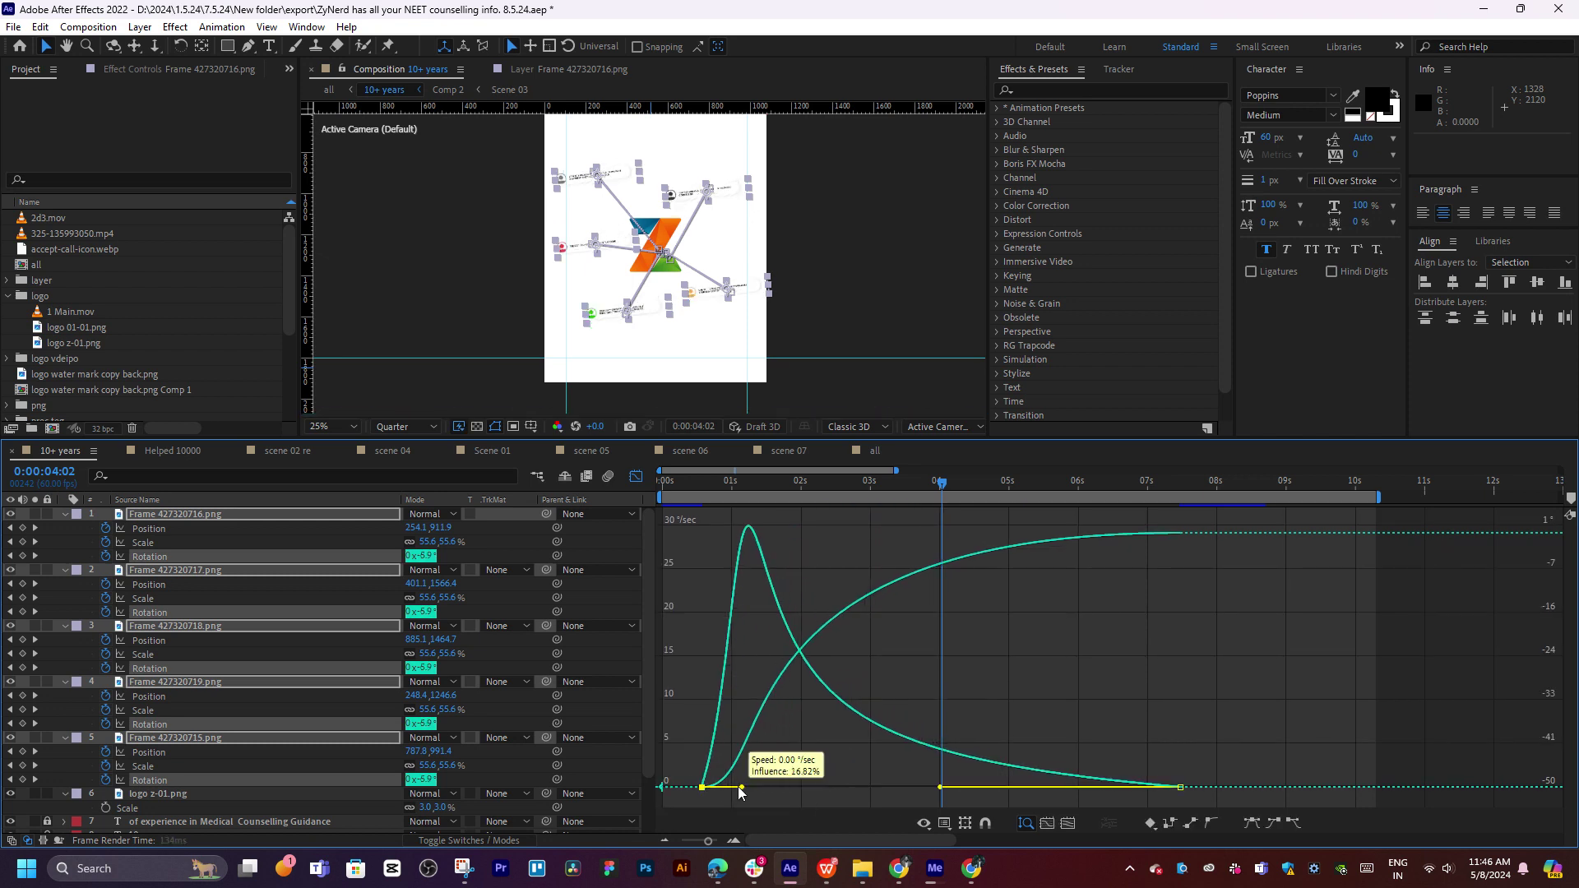
left_click(636, 476)
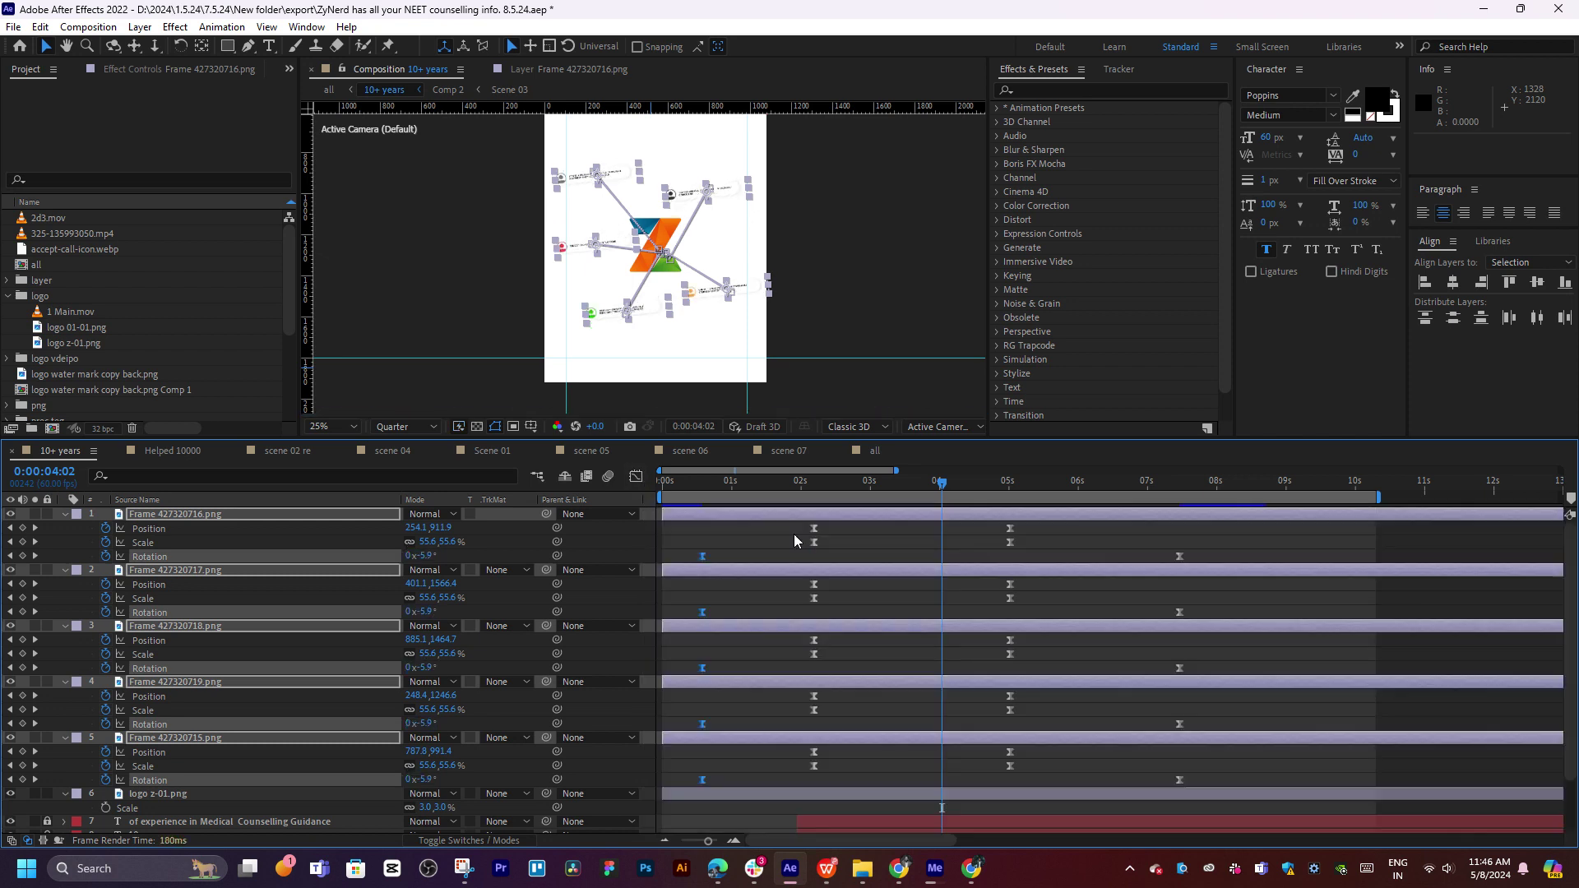
left_click(852, 483)
key("space")
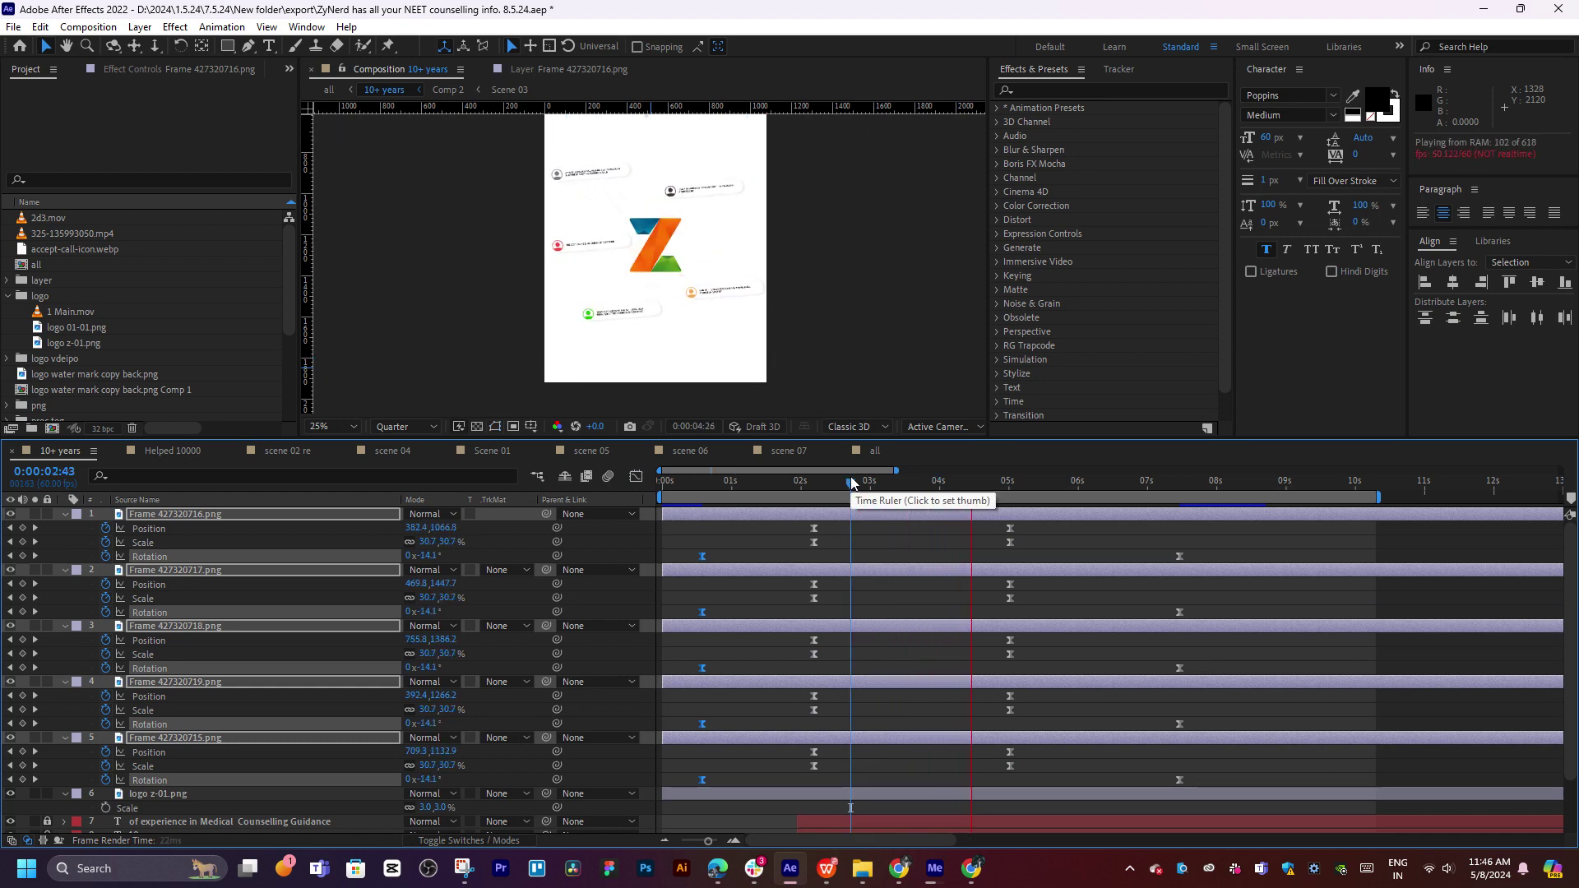
left_click(1063, 484)
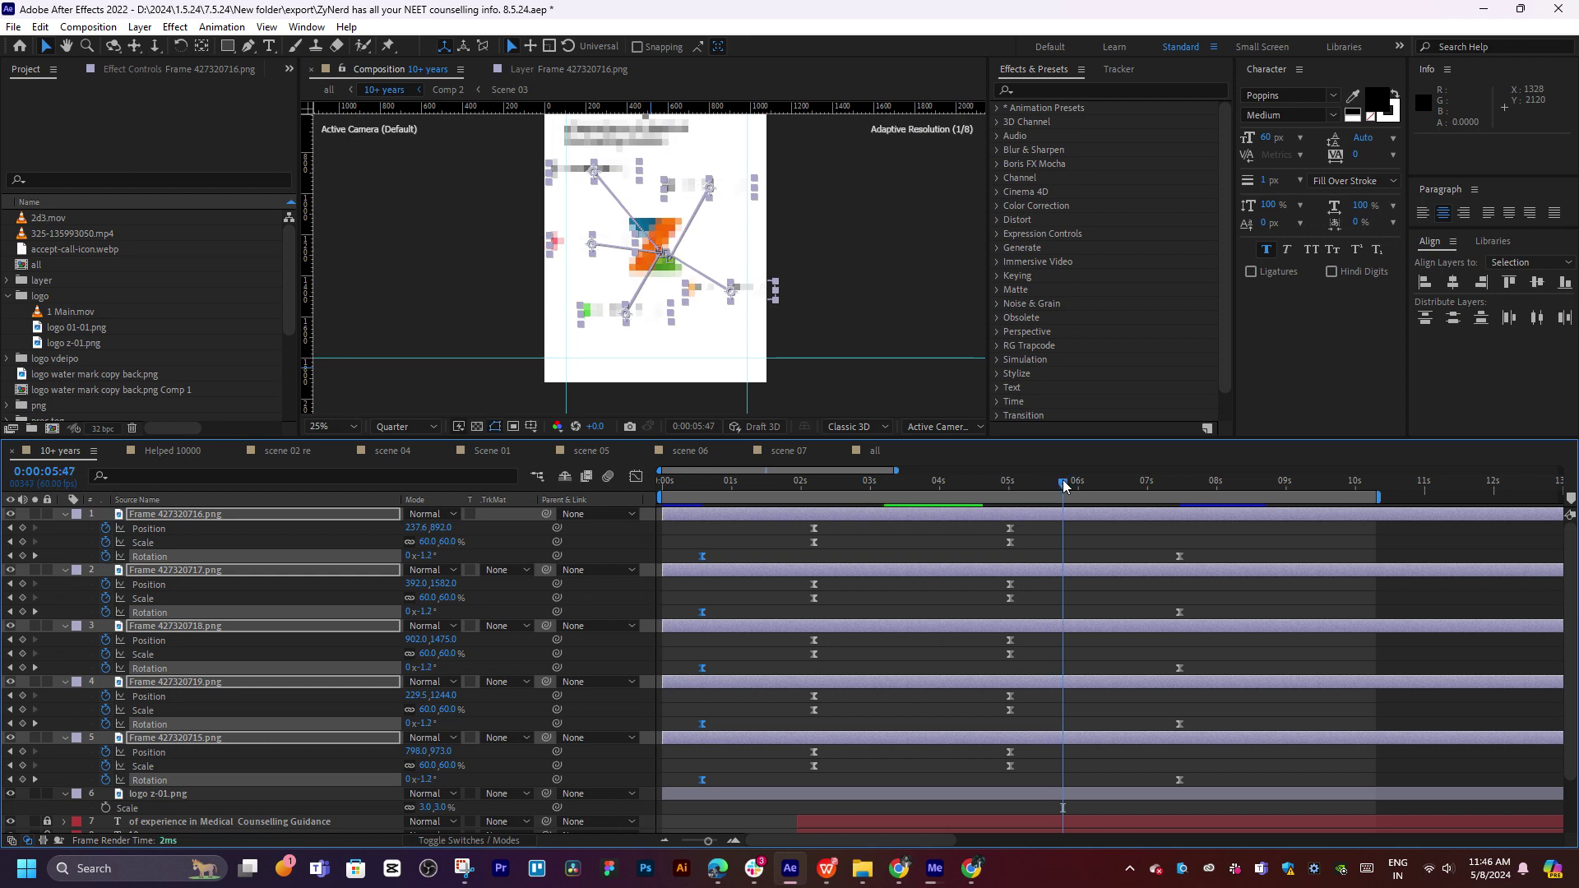
left_click(944, 484)
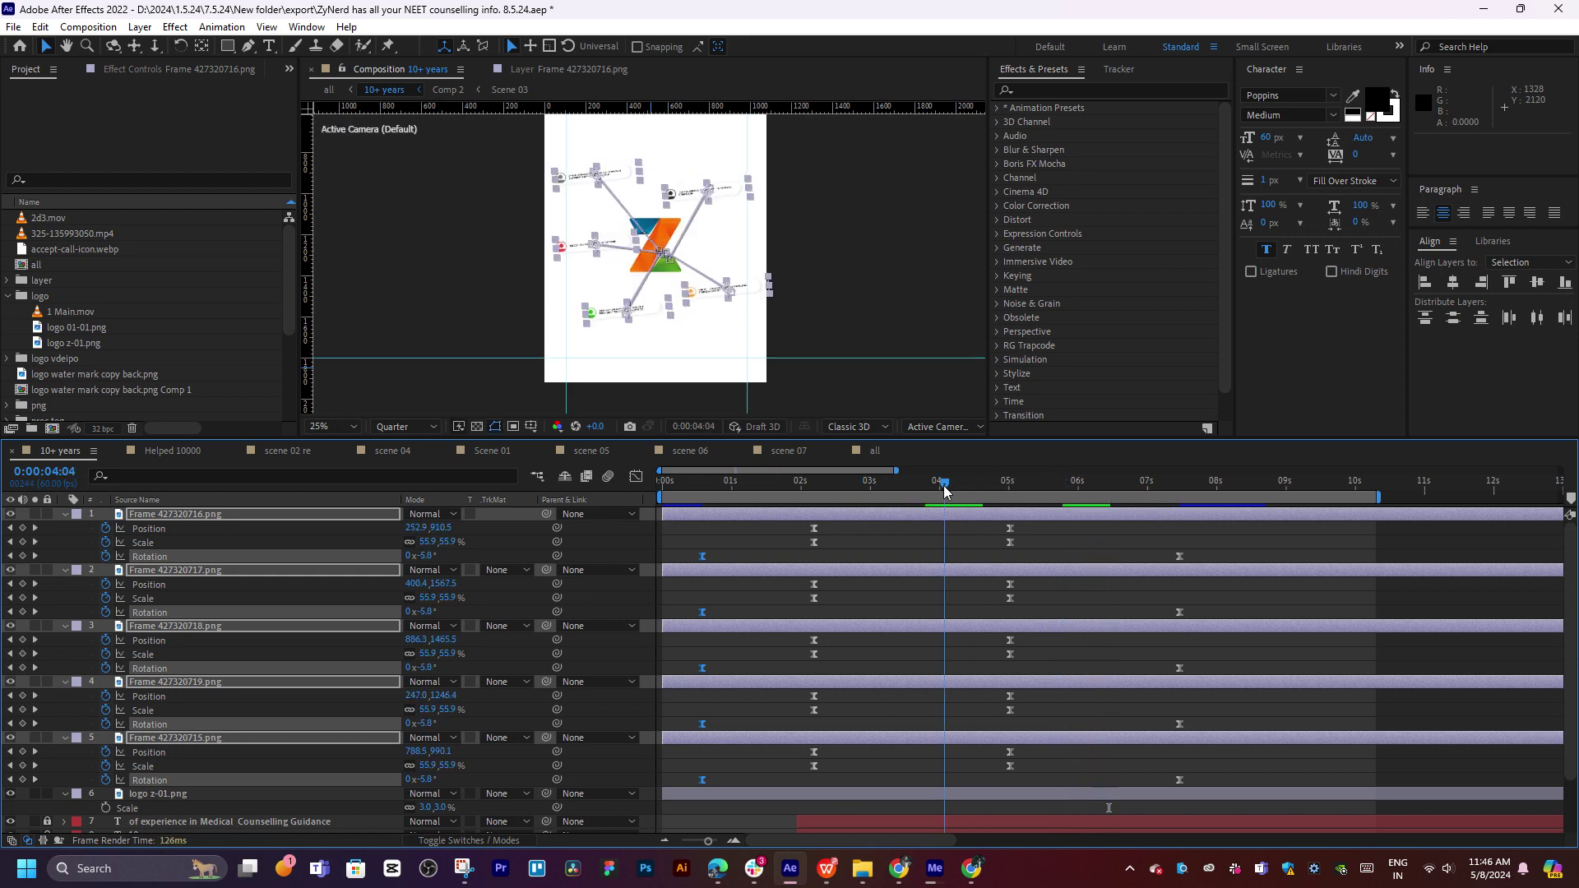
left_click(802, 483)
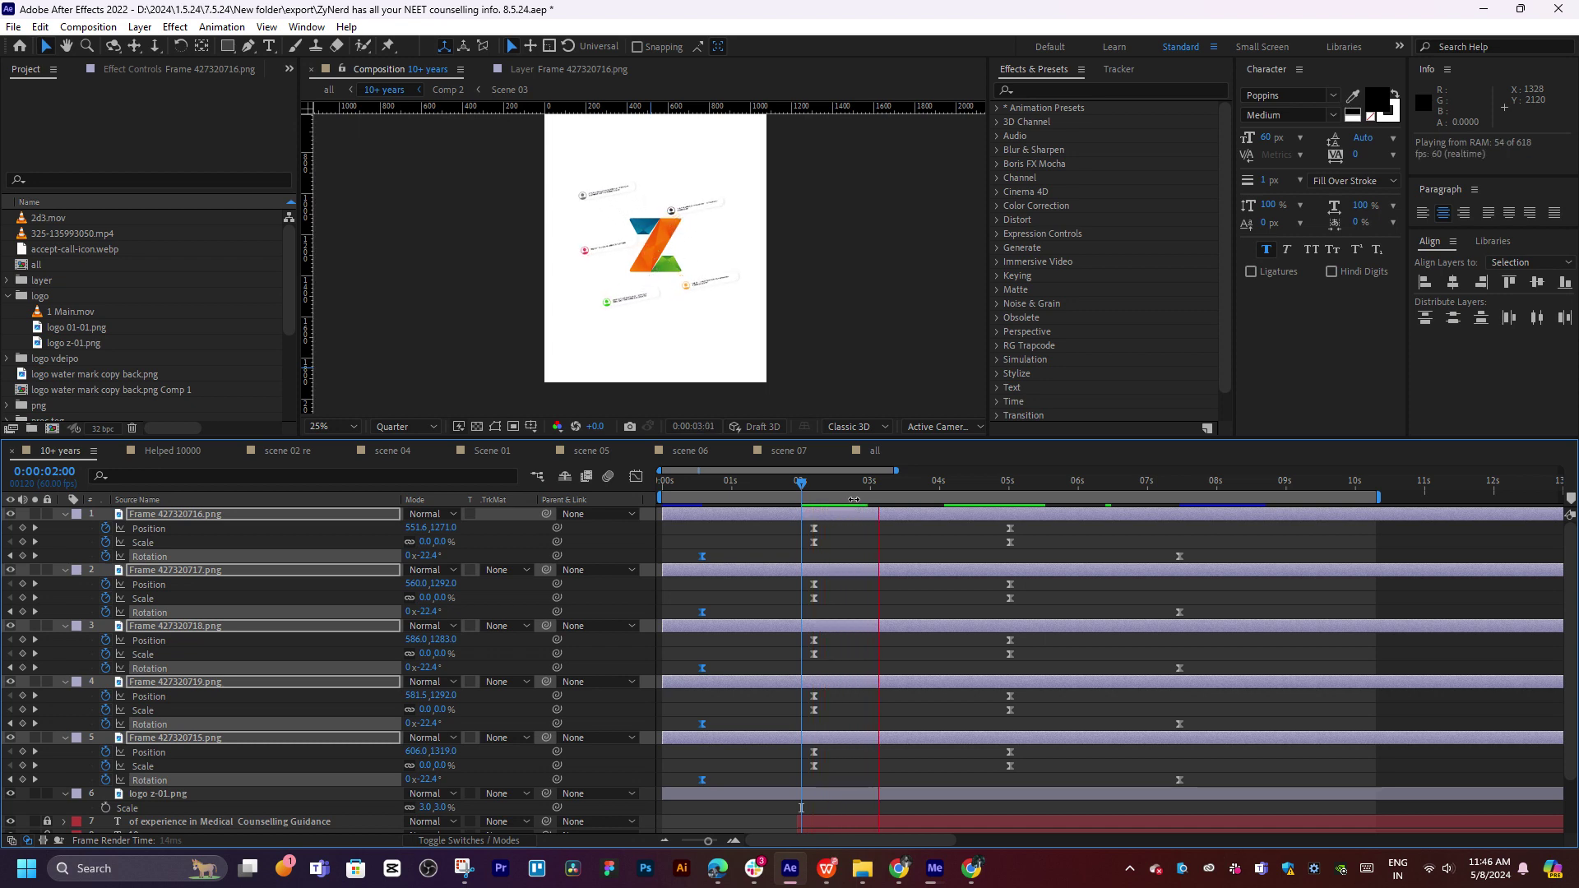
left_click(837, 516)
left_click(826, 485)
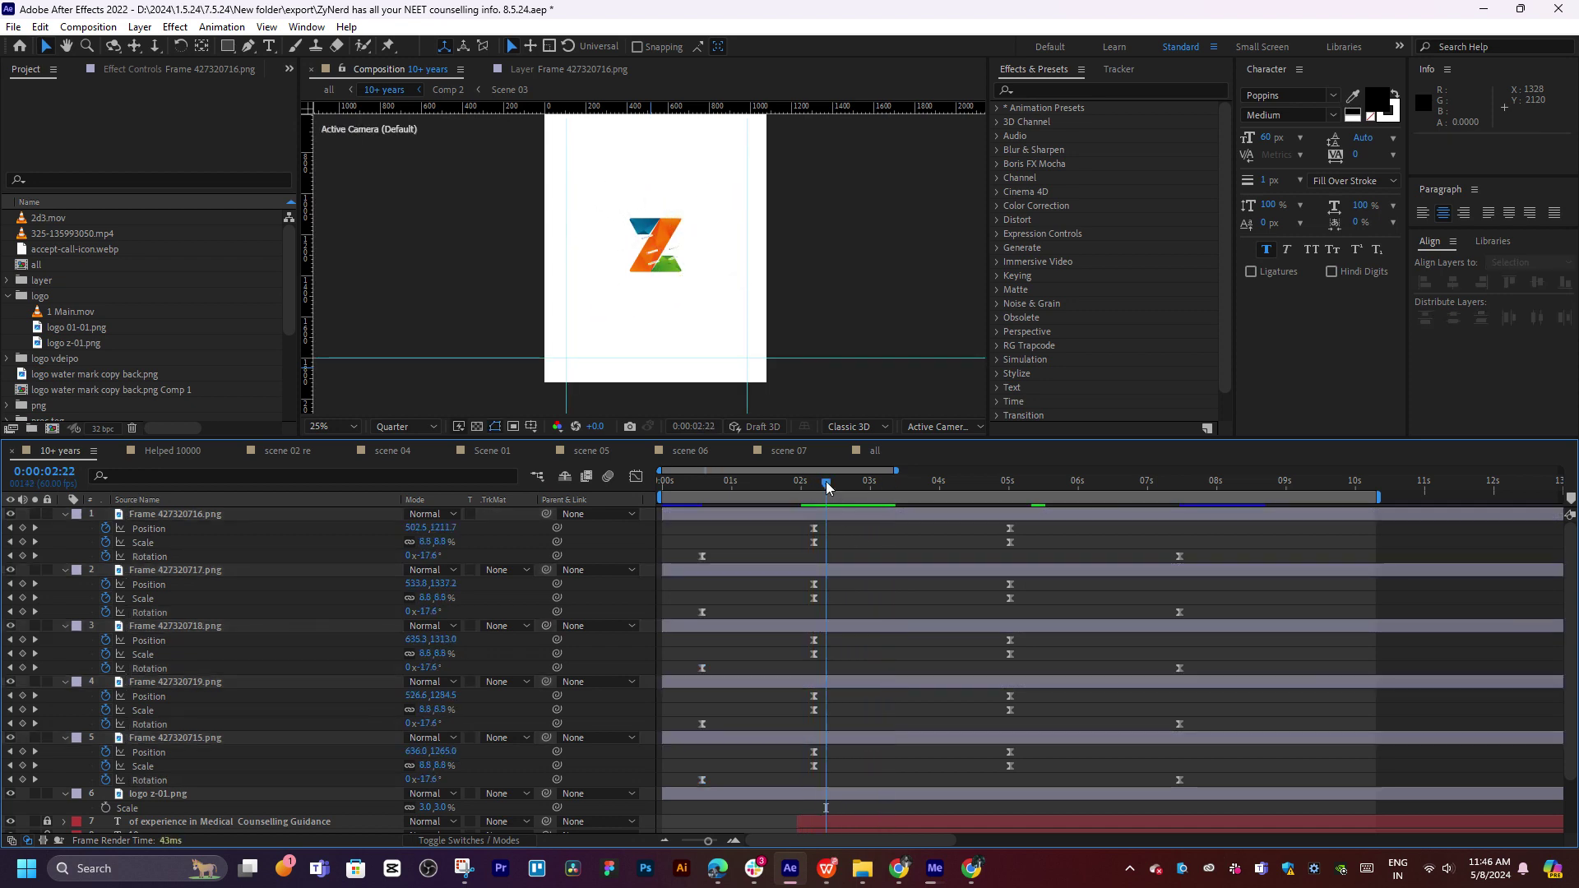
key("minus")
key("minus")
key("minus")
left_click(794, 512)
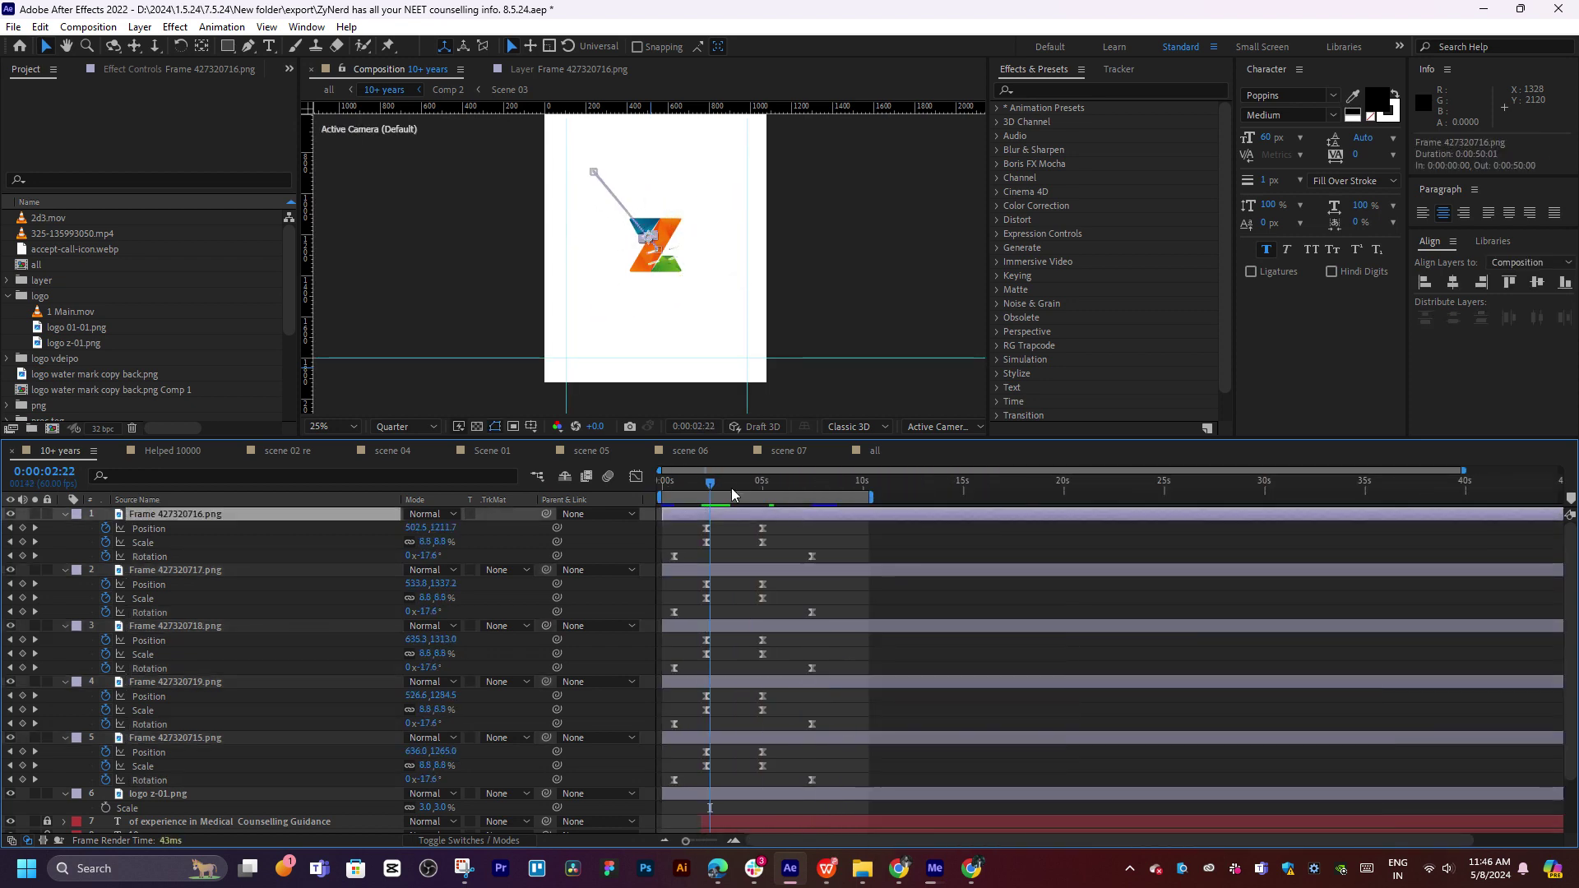
Delay the second frame layer by about 1.4 seconds and check the callouts' timing
left_click_drag(735, 513, 750, 514)
key("ctrl+z")
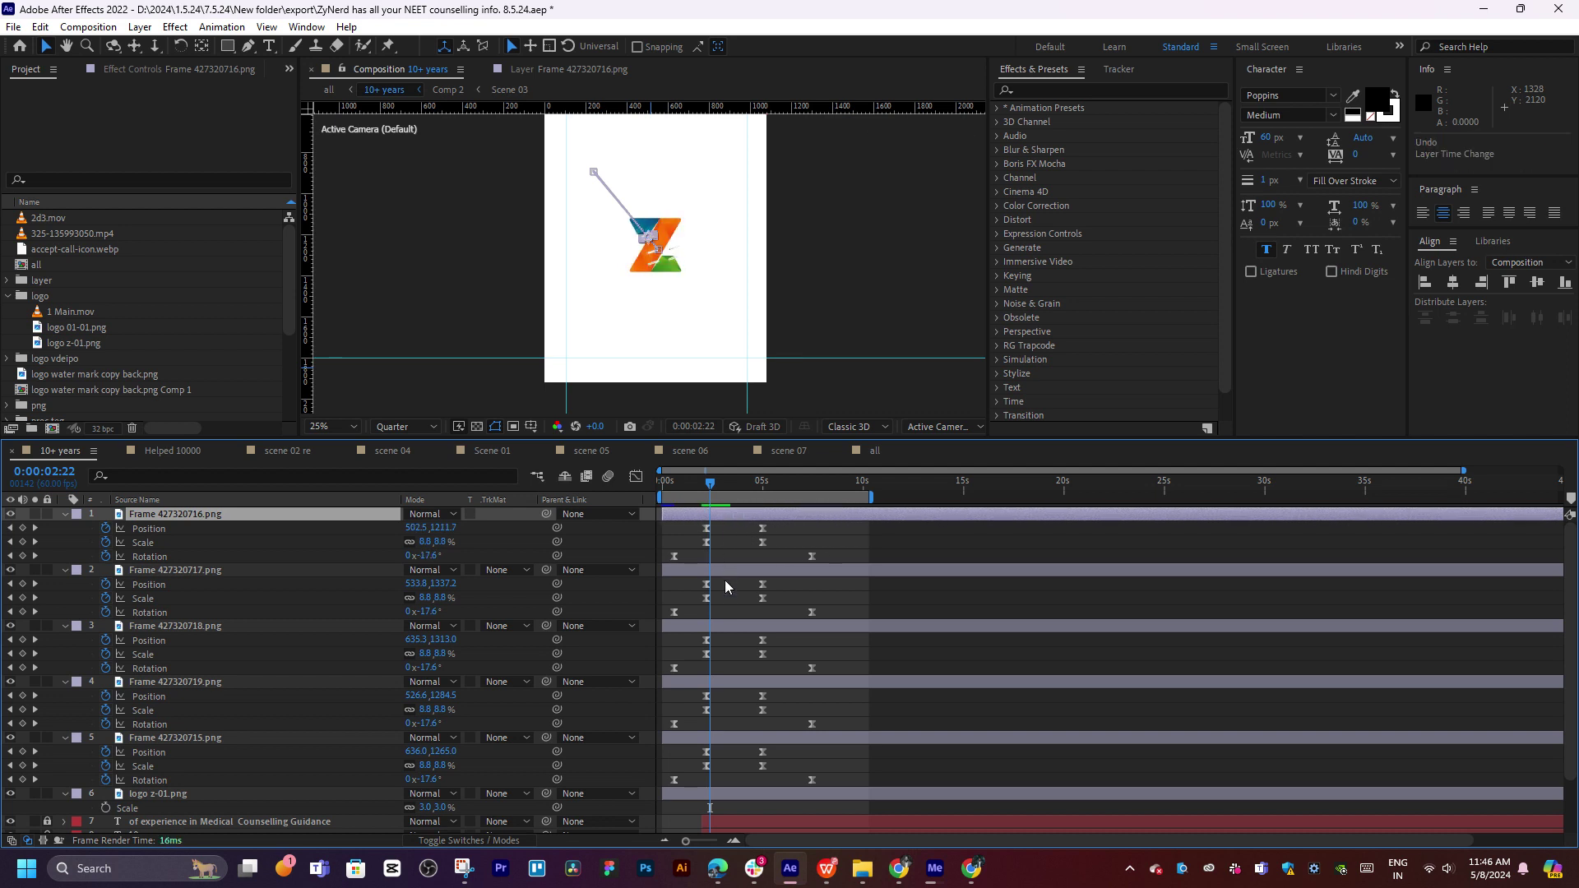
left_click_drag(725, 575, 762, 575)
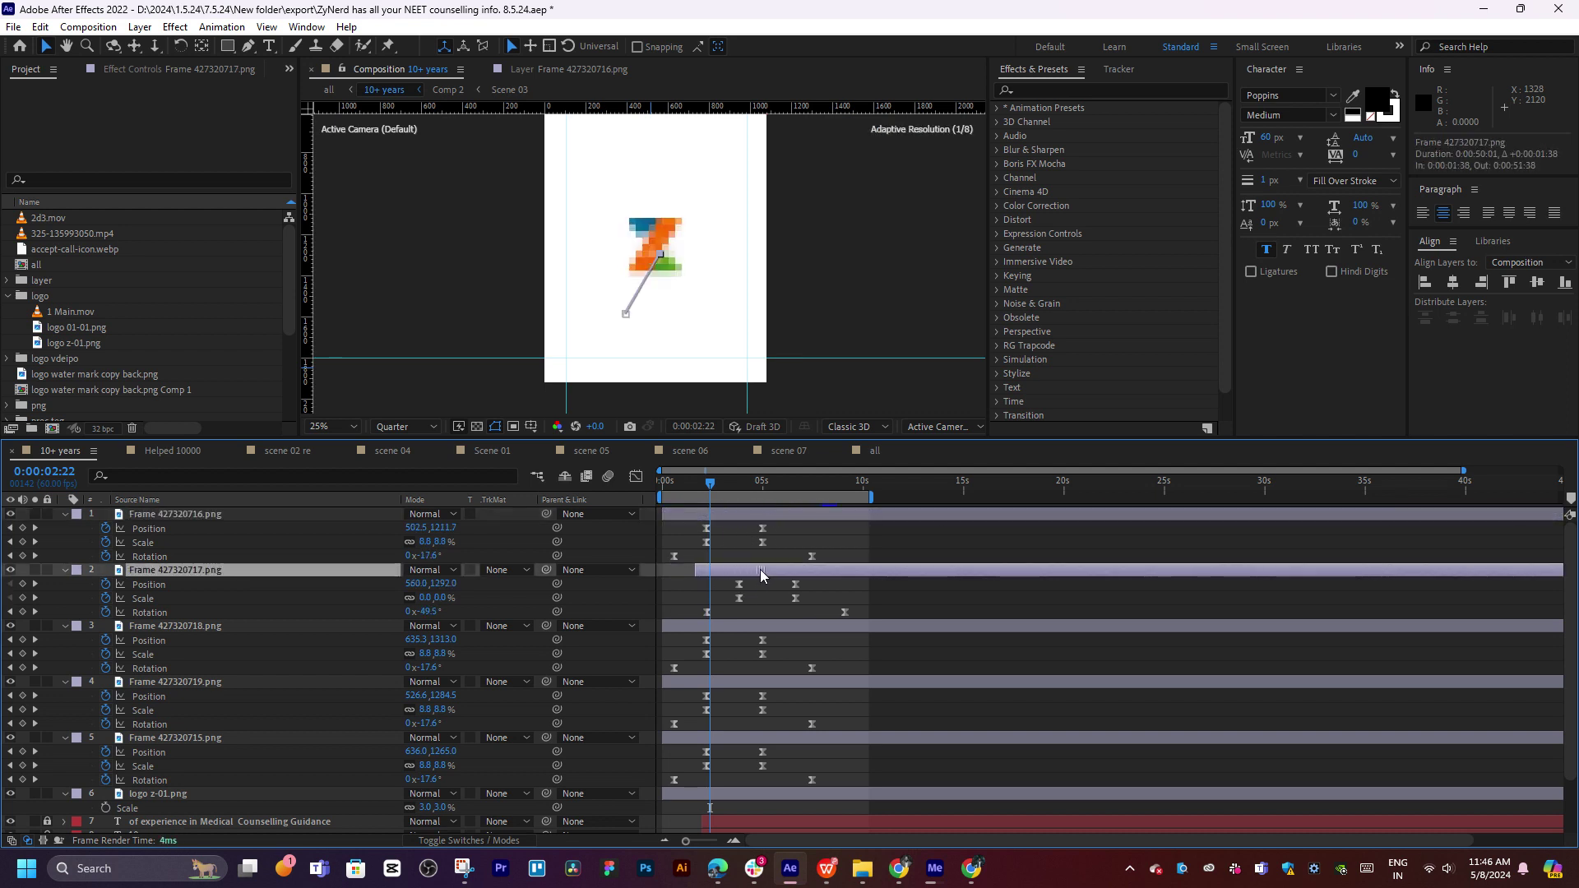
left_click_drag(706, 490, 704, 491)
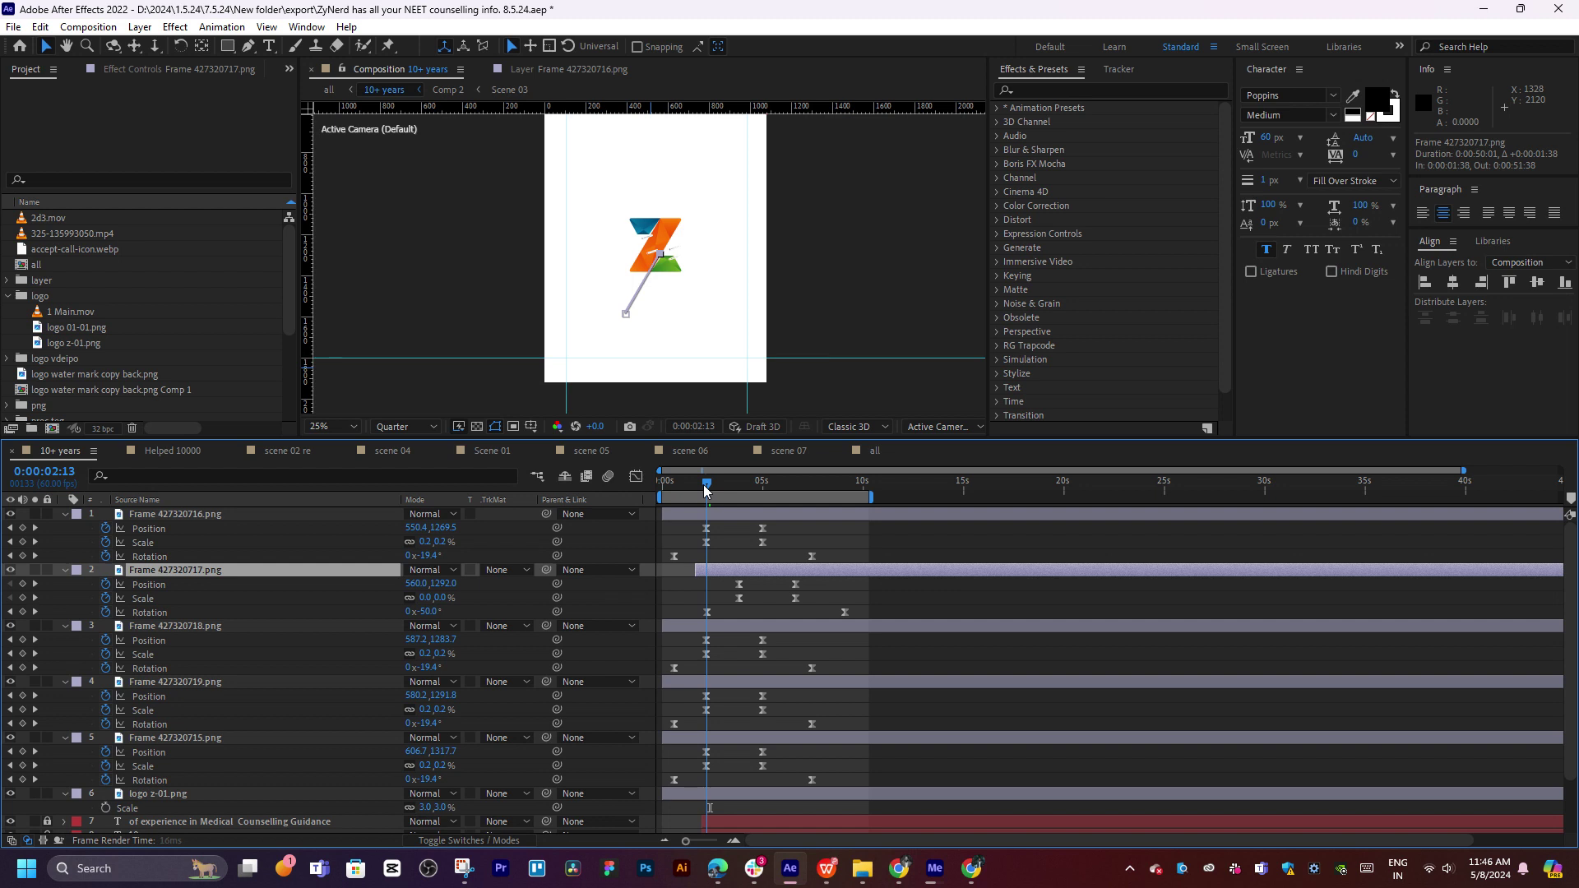
left_click(737, 486)
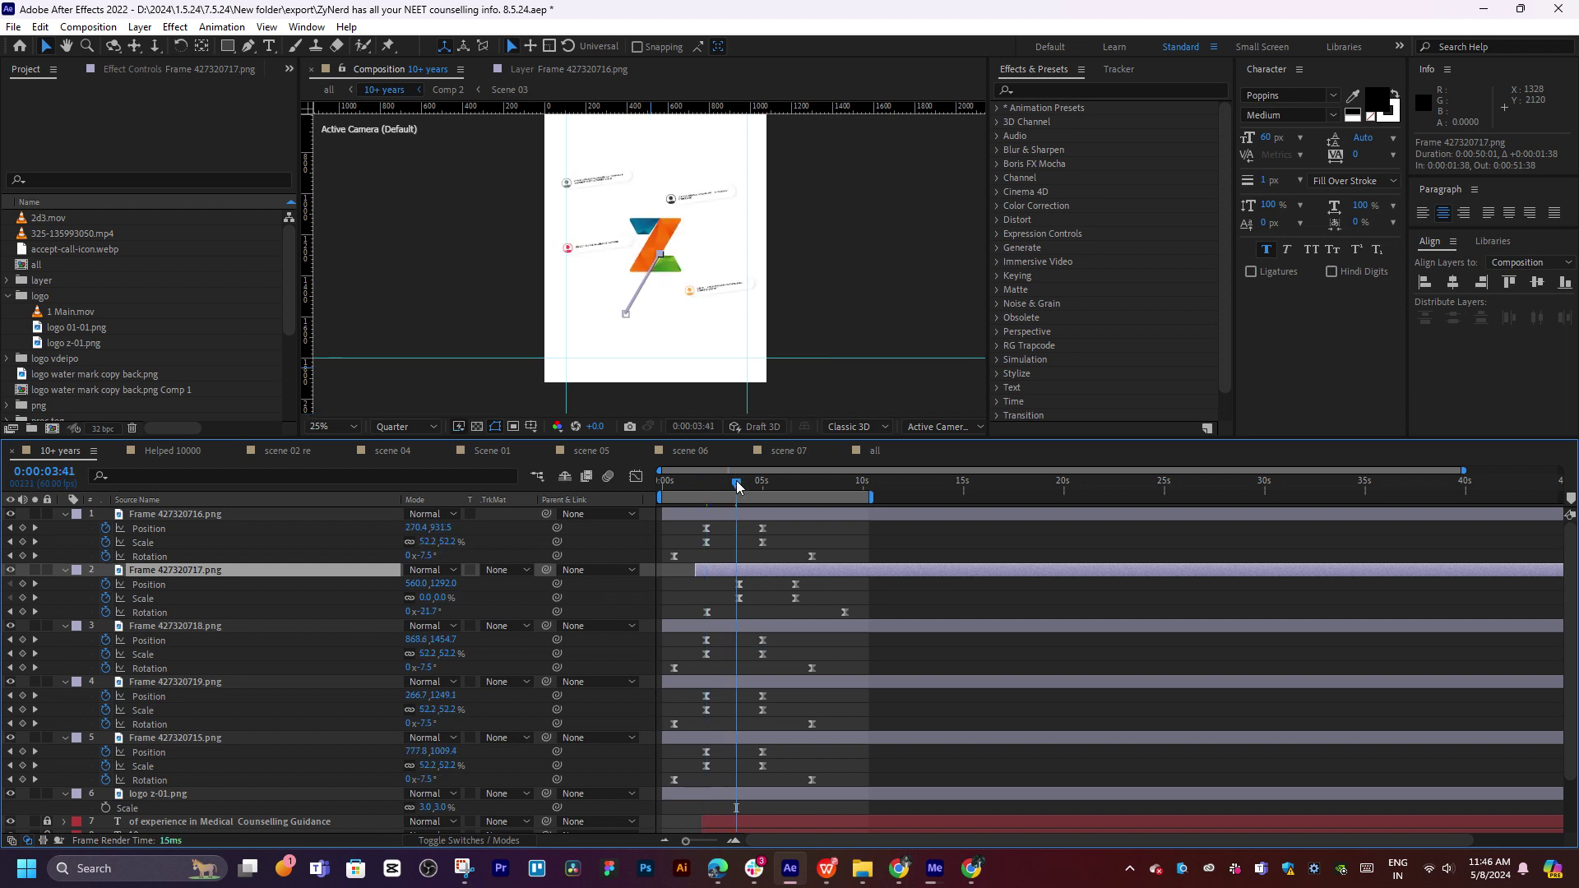
left_click(689, 489)
scroll(689, 489, "up", 5)
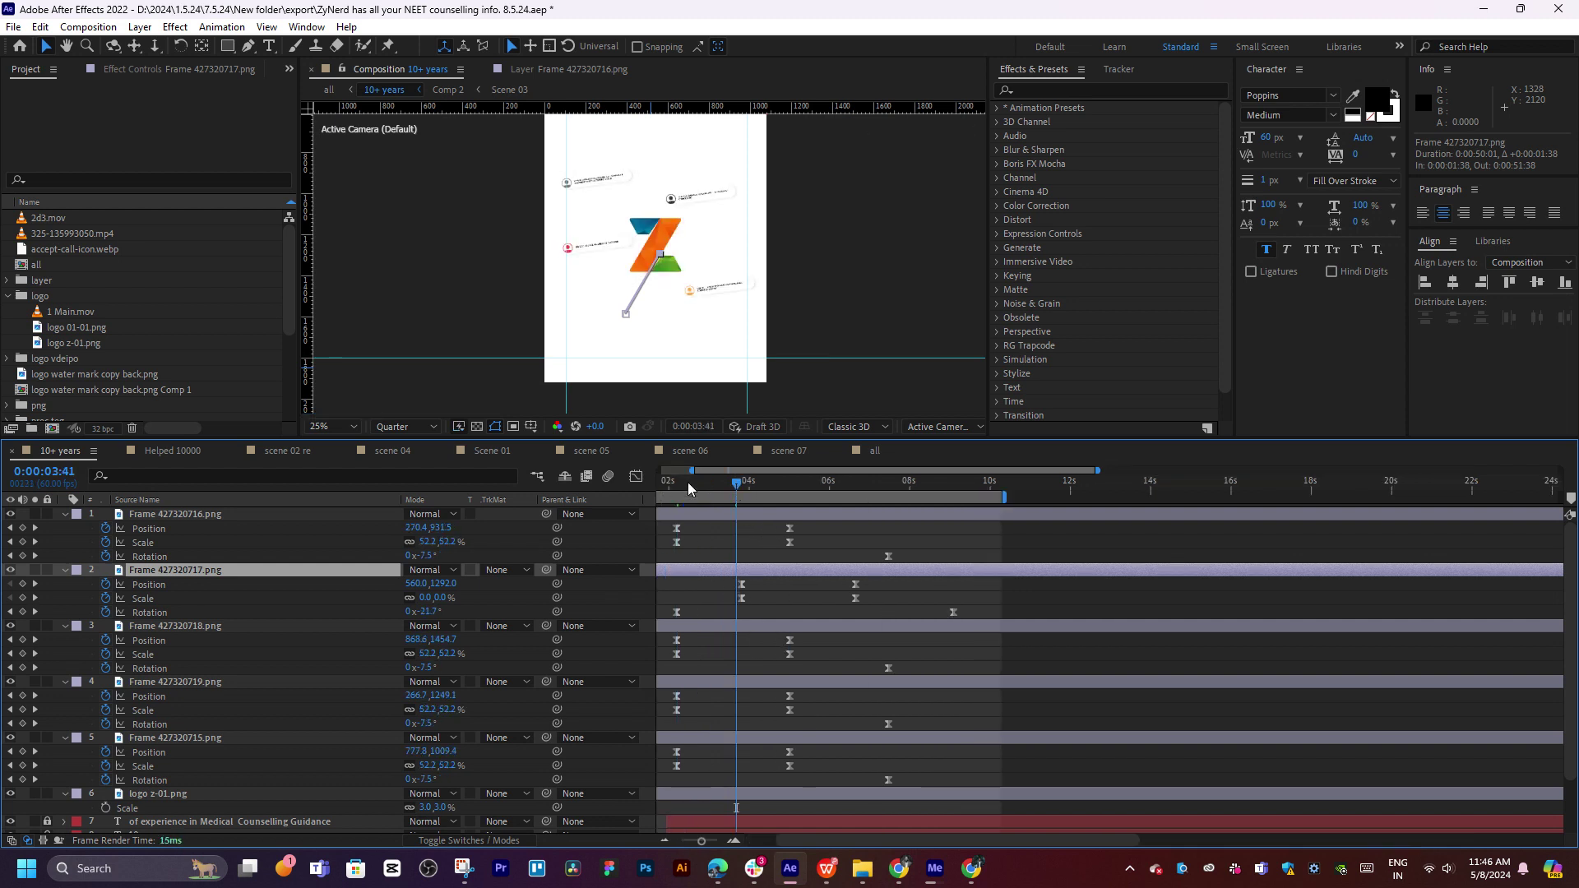
mouse_move(689, 489)
left_mouse_down()
mouse_move(617, 492)
mouse_move(783, 491)
left_mouse_up()
Start layers 2–4 at 0:00:00:59, 0:00:01:58 and about 0:00:02:55, fifth after fourth
left_click_drag(816, 567, 763, 573)
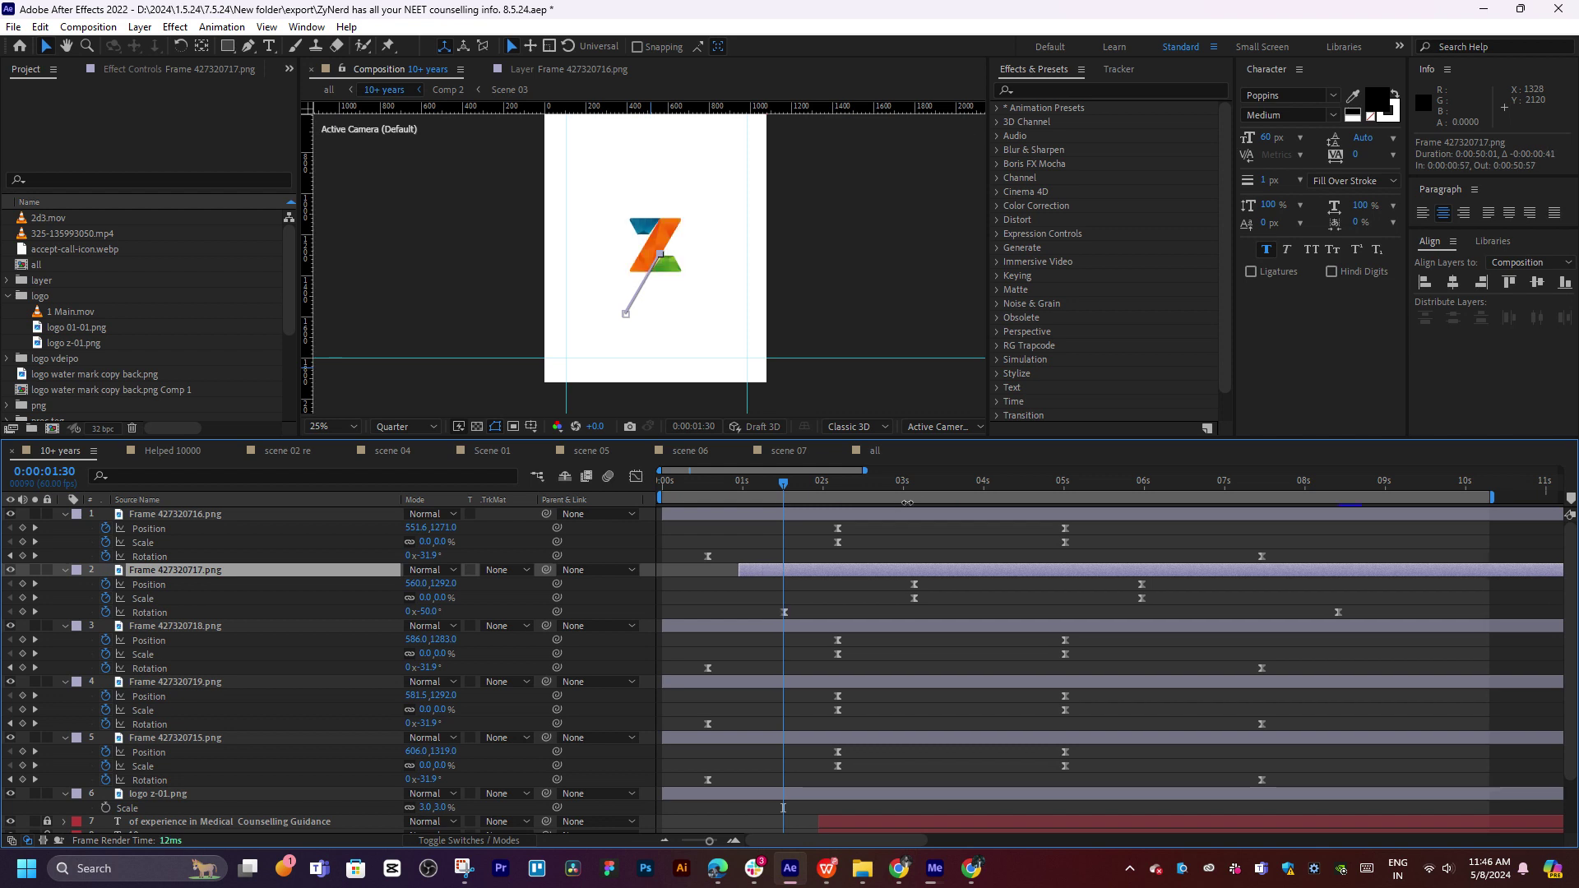
left_click(866, 484)
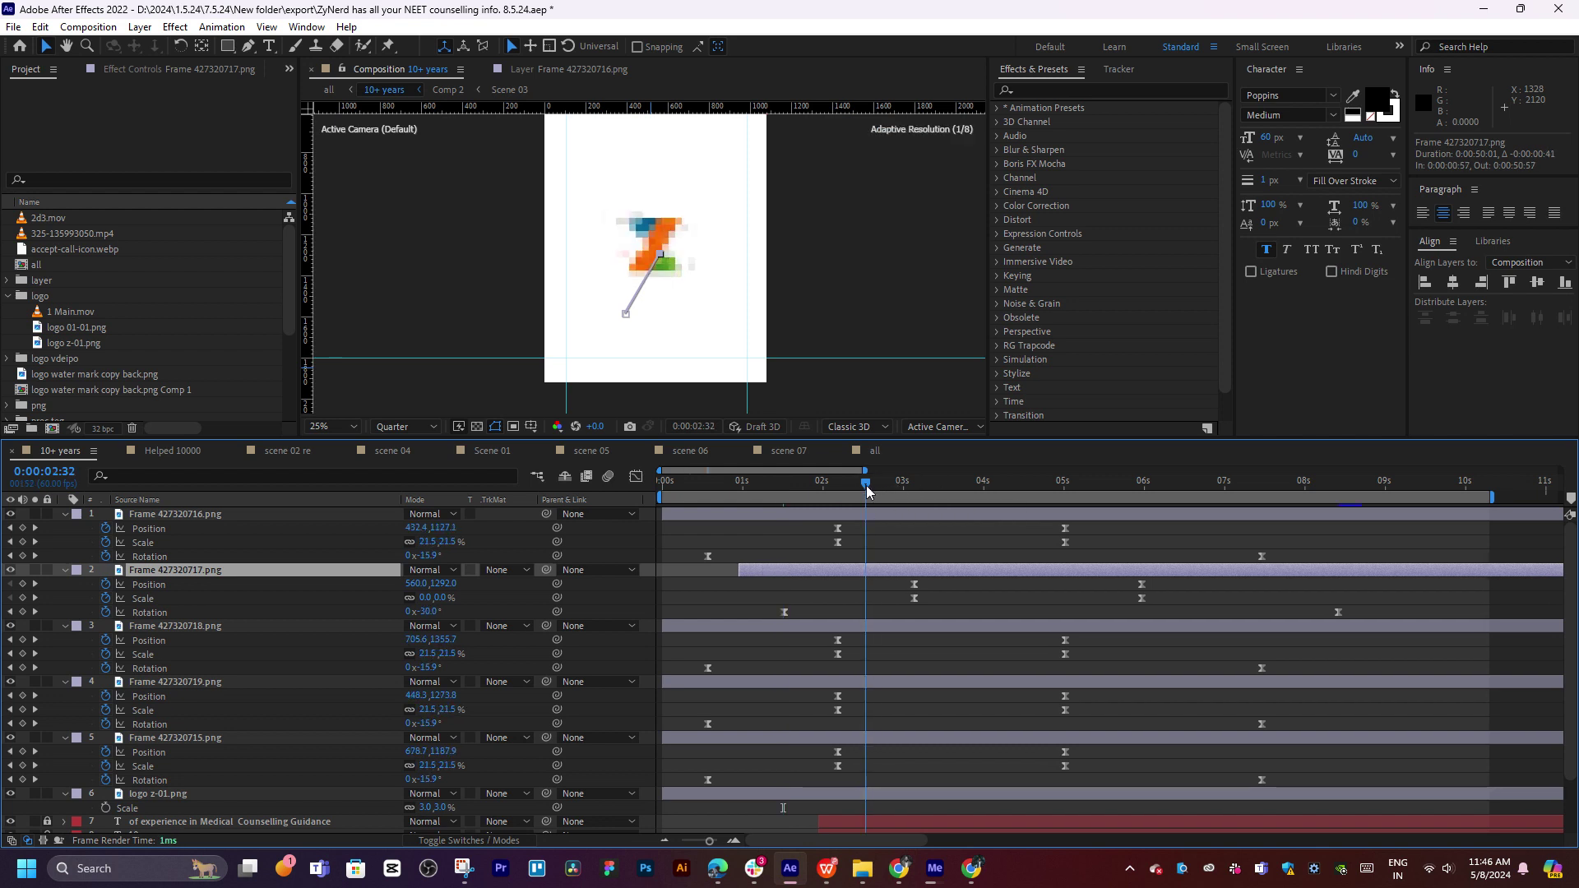
left_click_drag(831, 629, 989, 627)
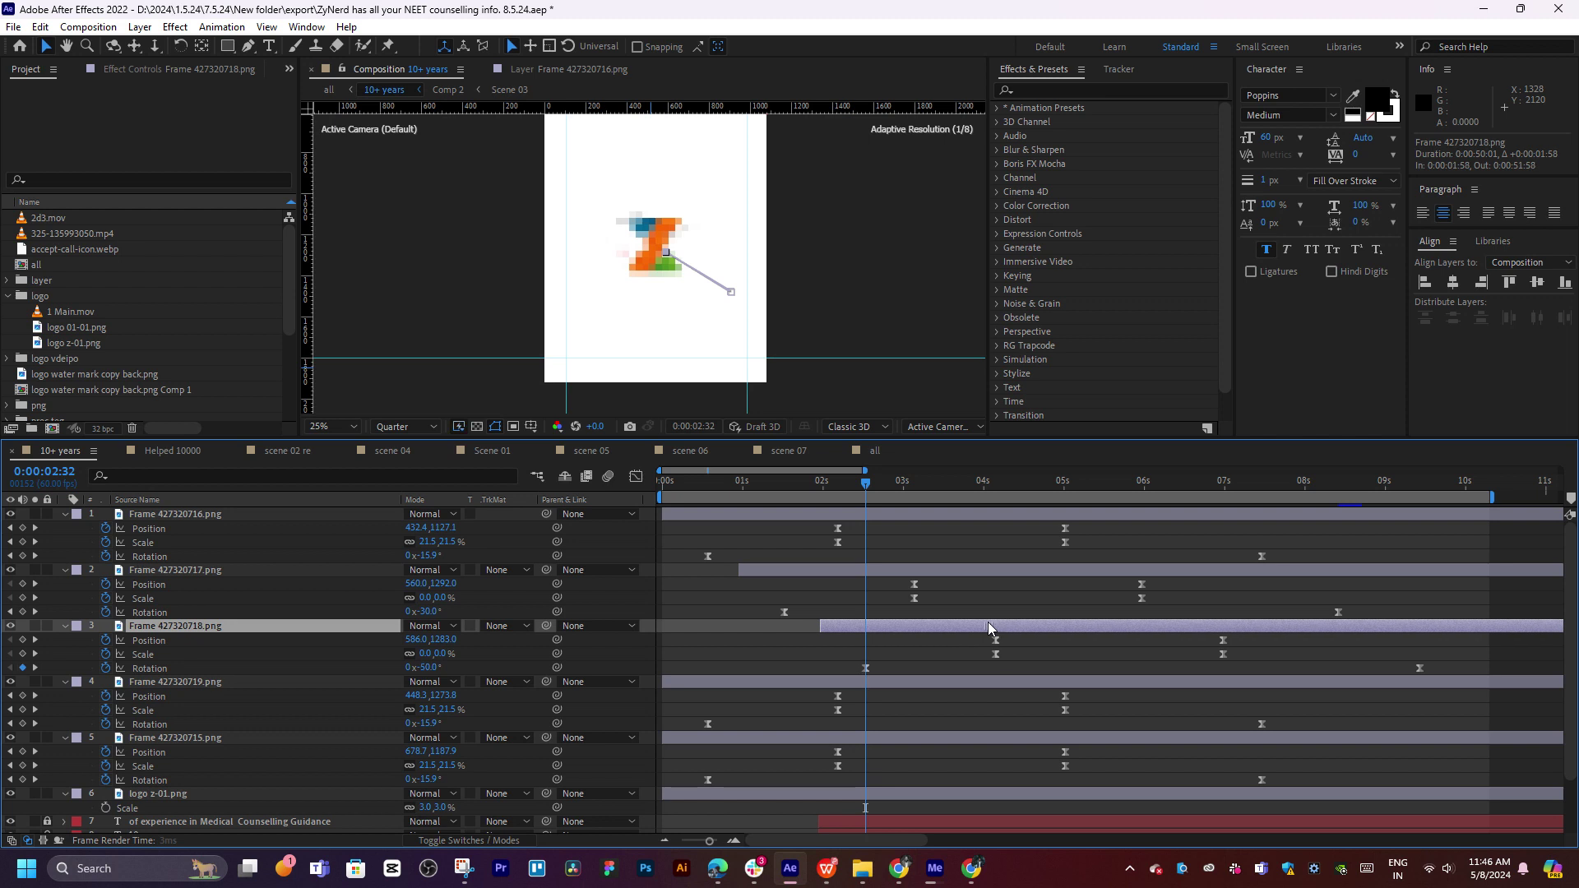
left_click(940, 489)
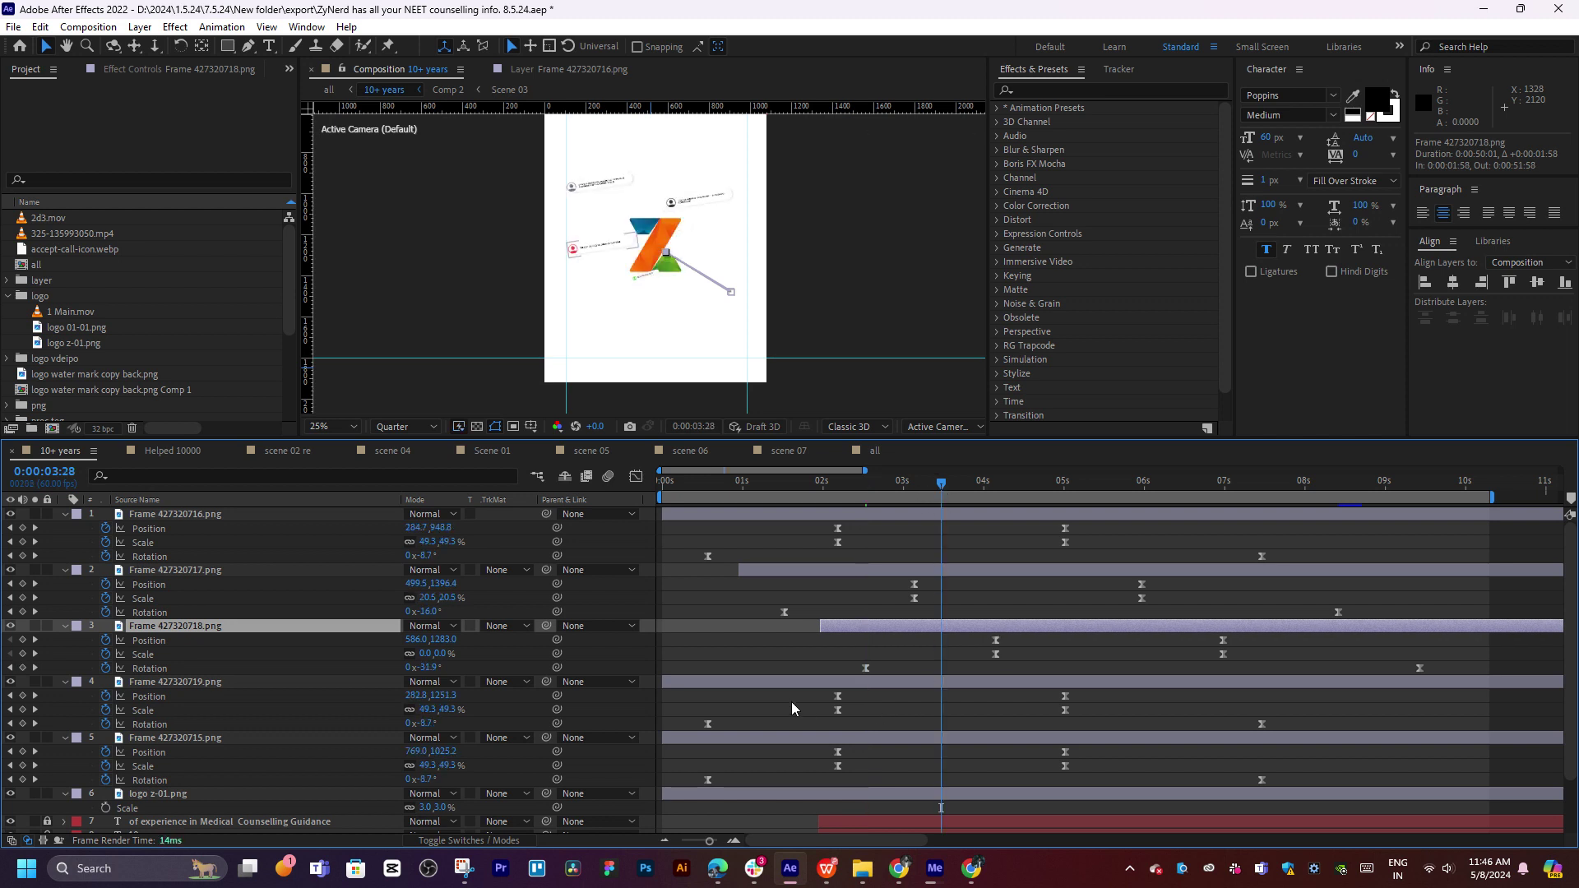
left_click_drag(761, 684, 1003, 684)
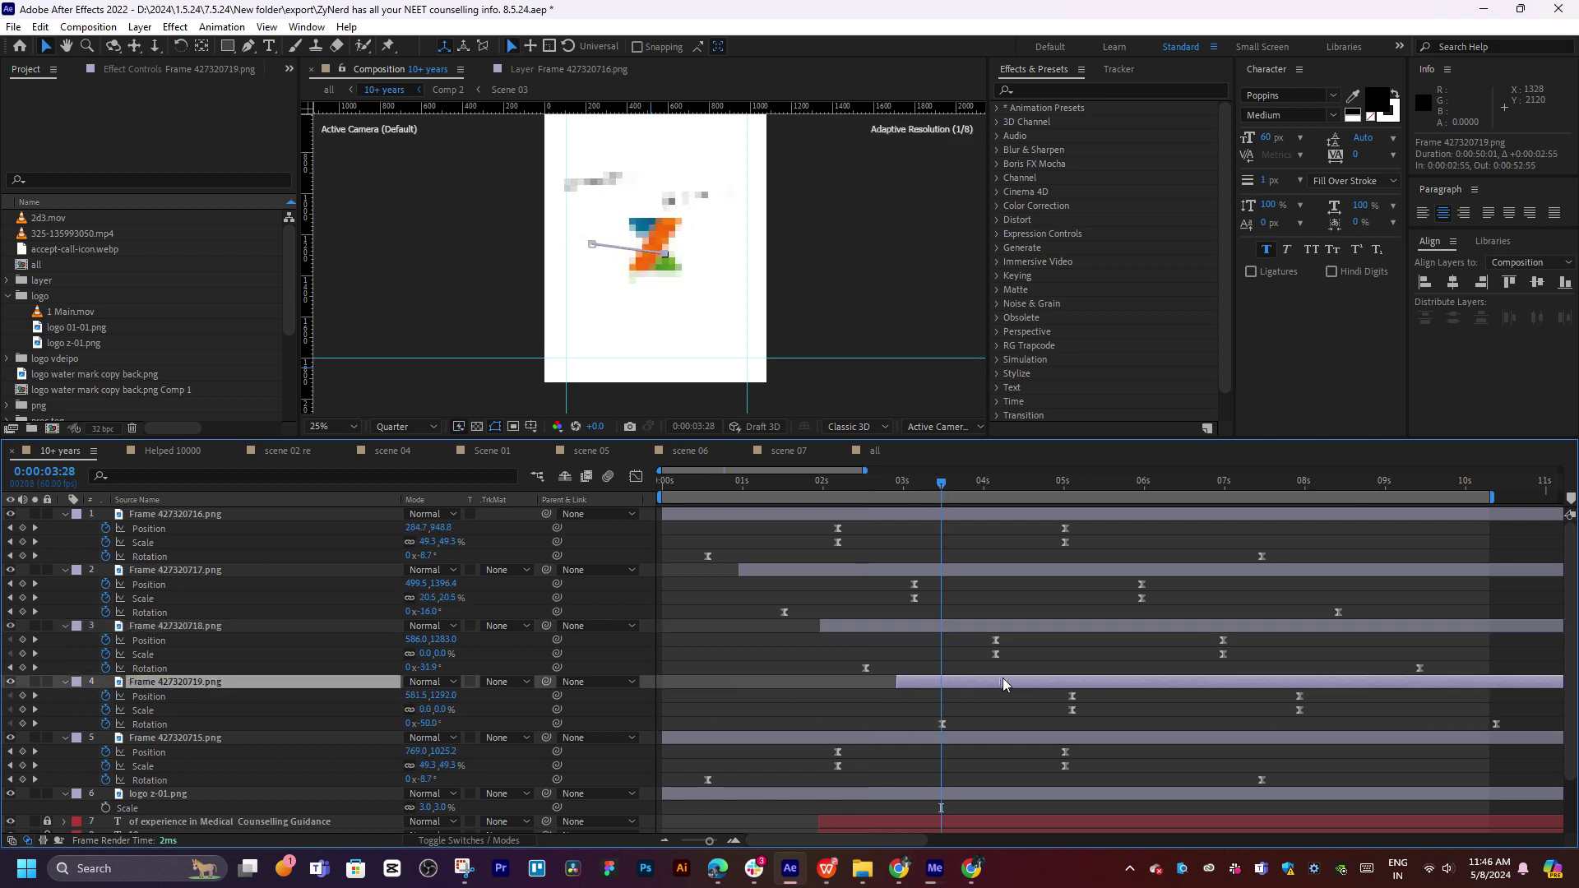
left_click(1028, 484)
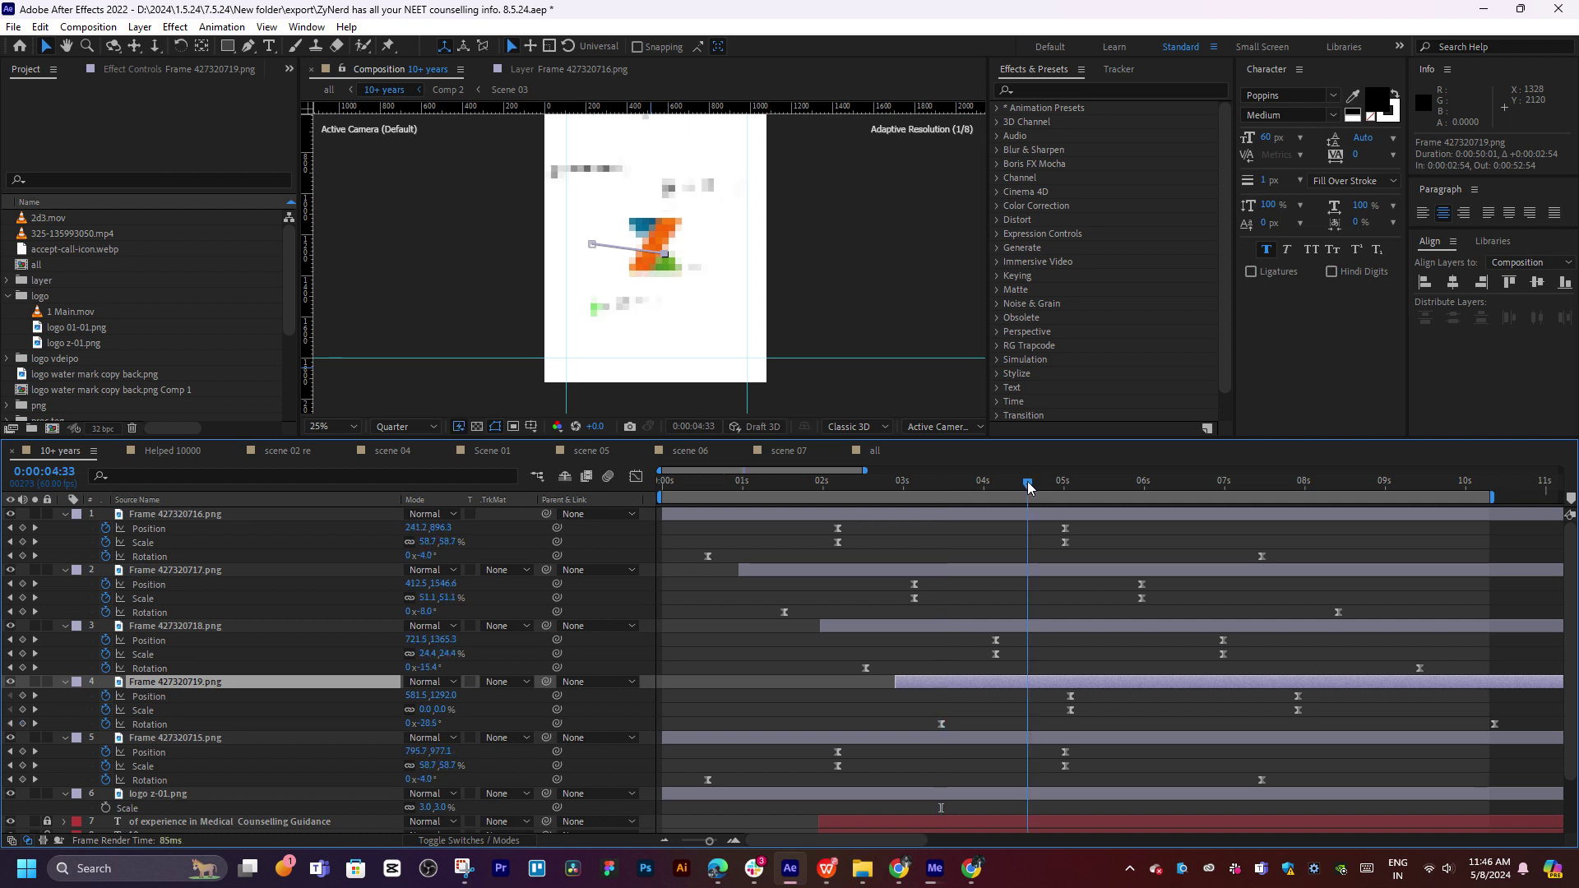
left_click_drag(861, 738, 1180, 737)
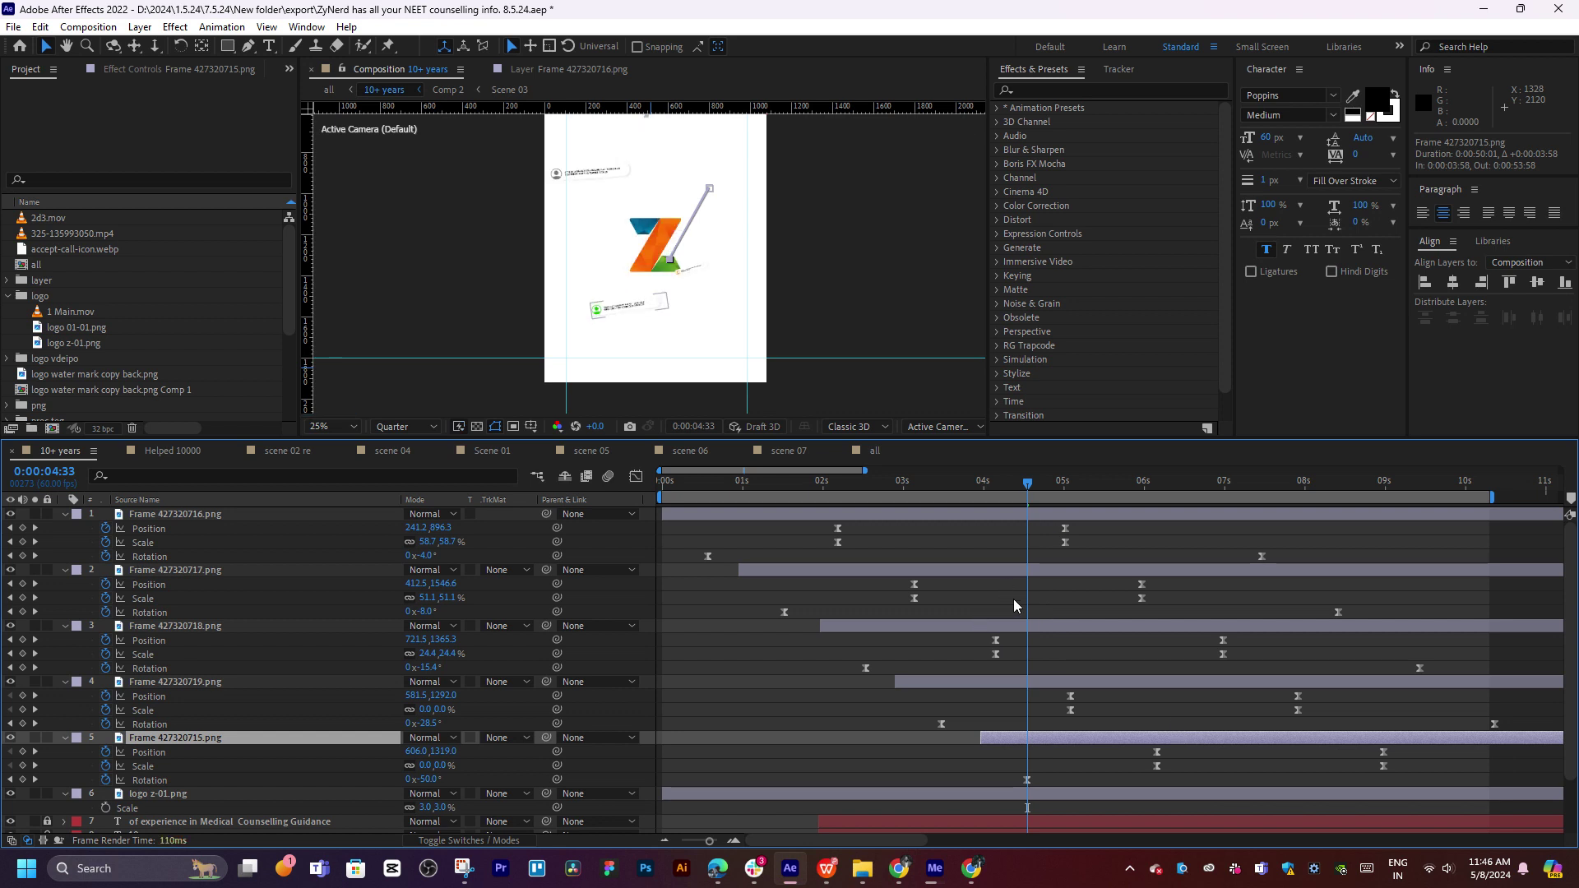
Extend the preview range to 0:00:14:30 and preview the staggered cards
key(";")
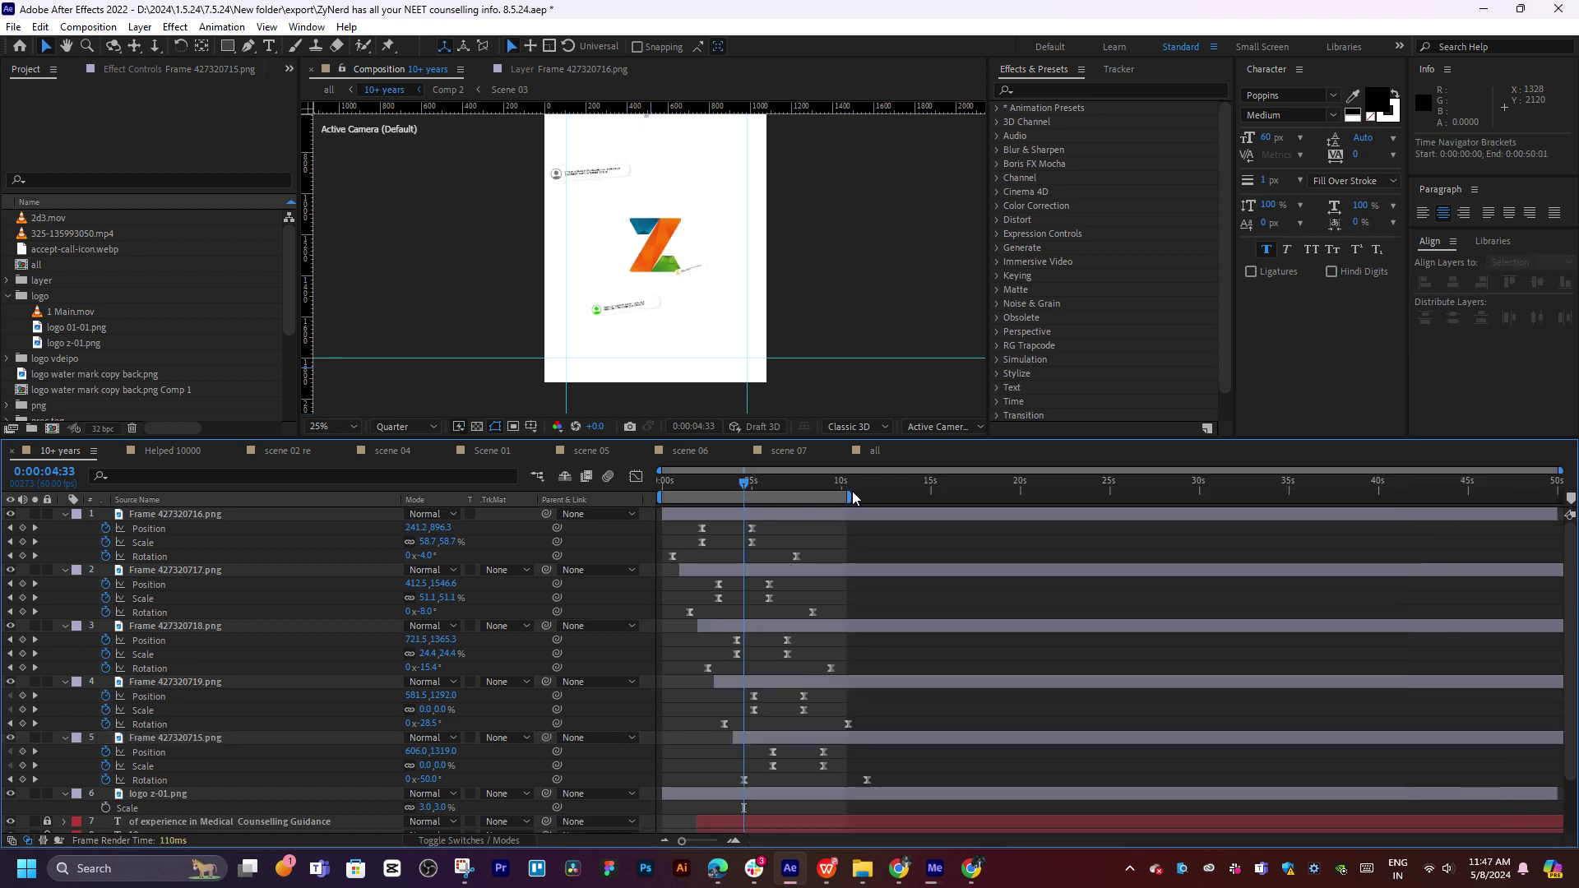
left_click_drag(852, 495, 927, 501)
left_click_drag(736, 493, 710, 490)
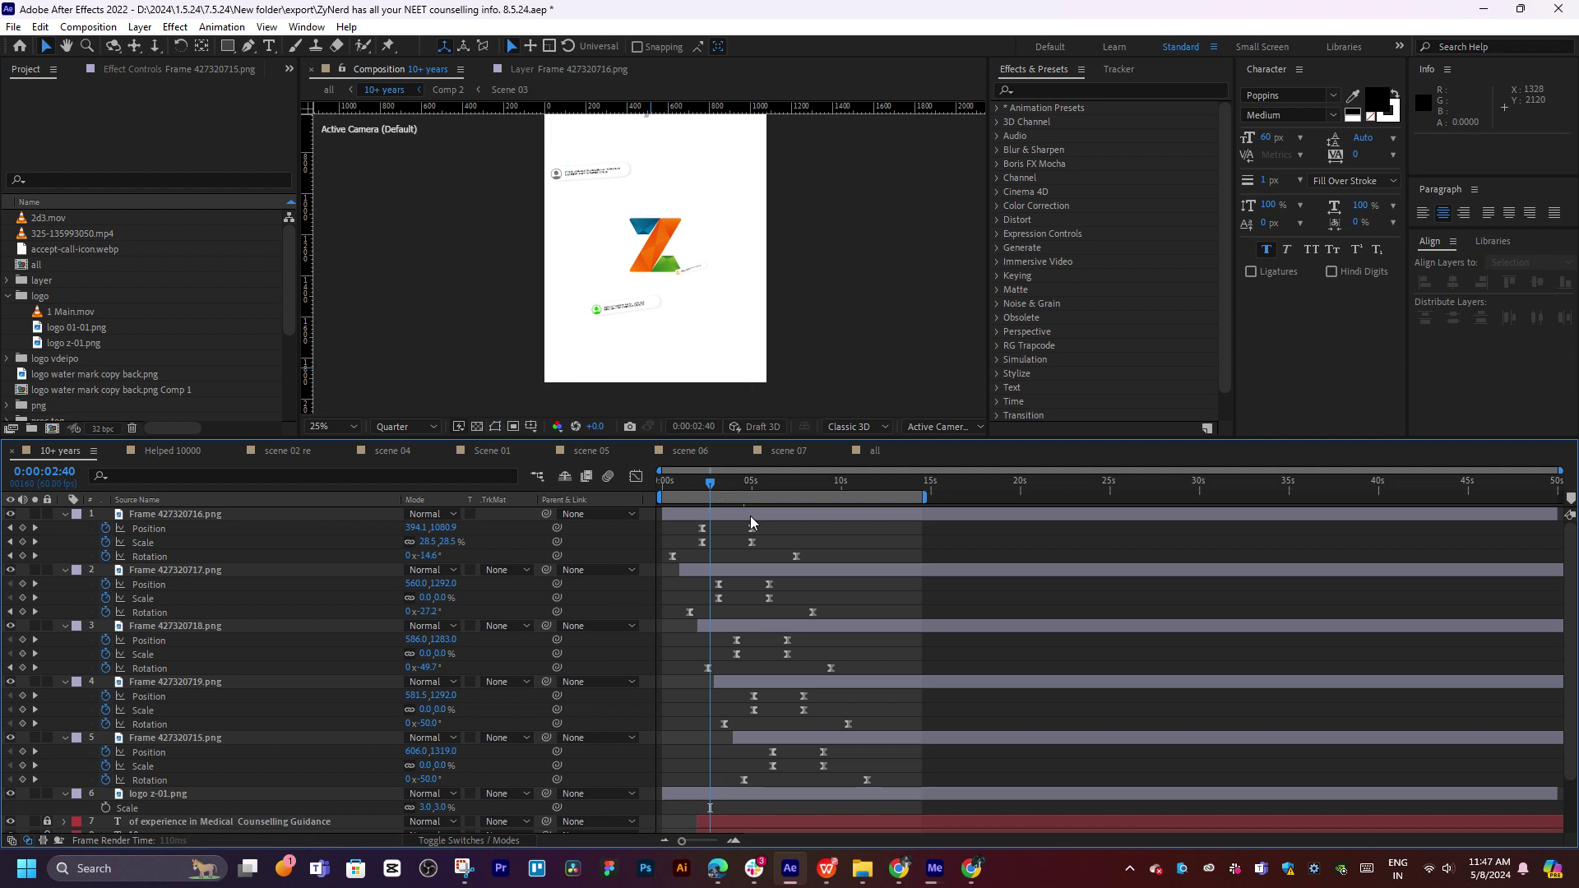
key("space")
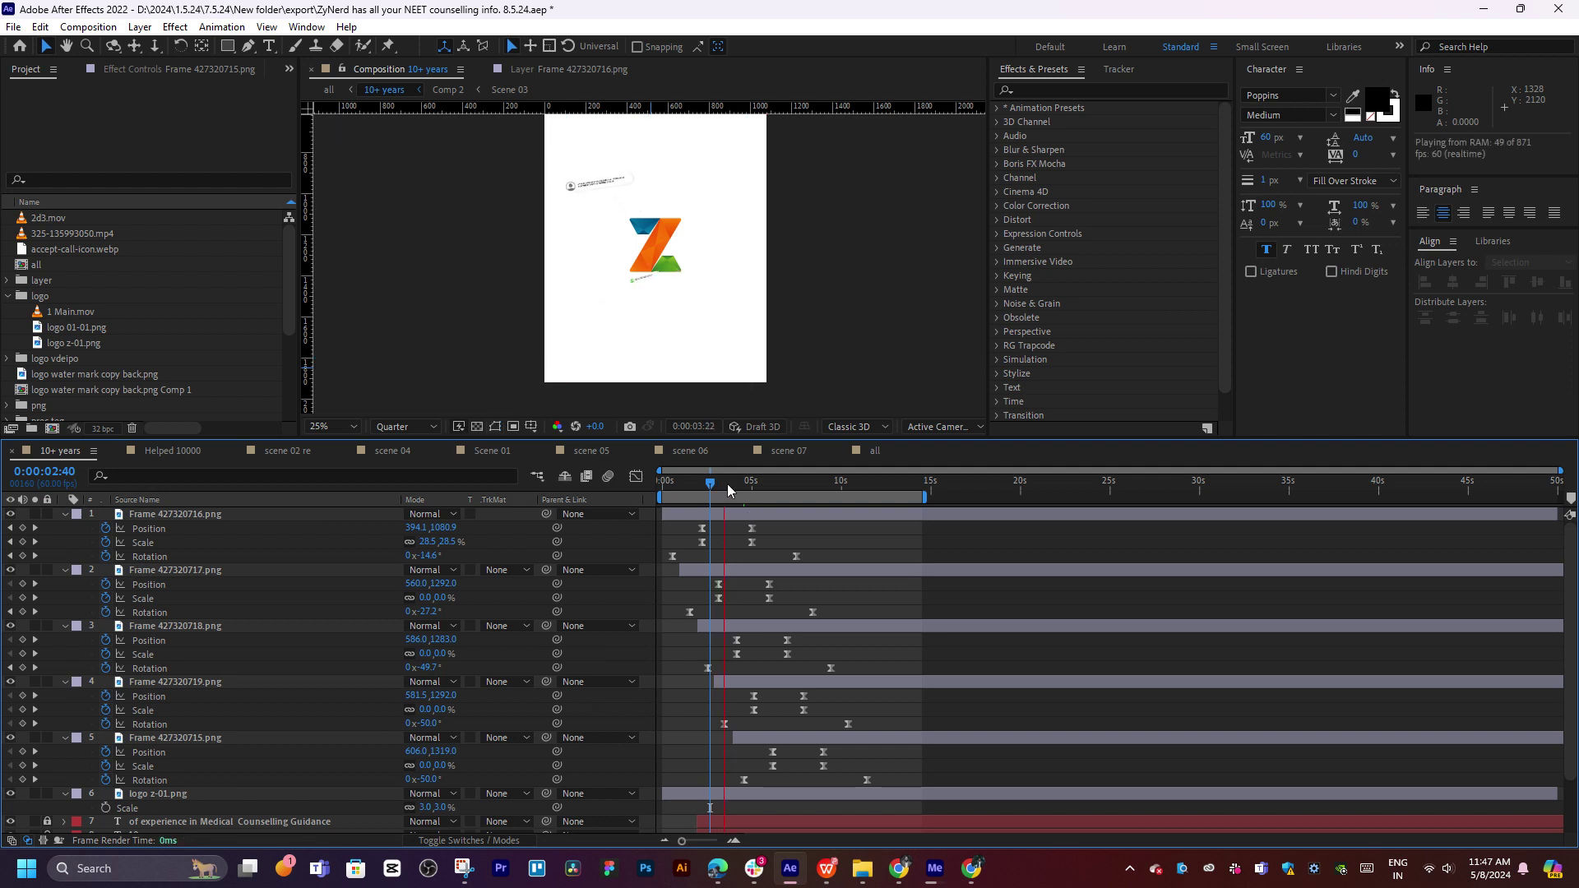
key("space")
left_click(718, 500)
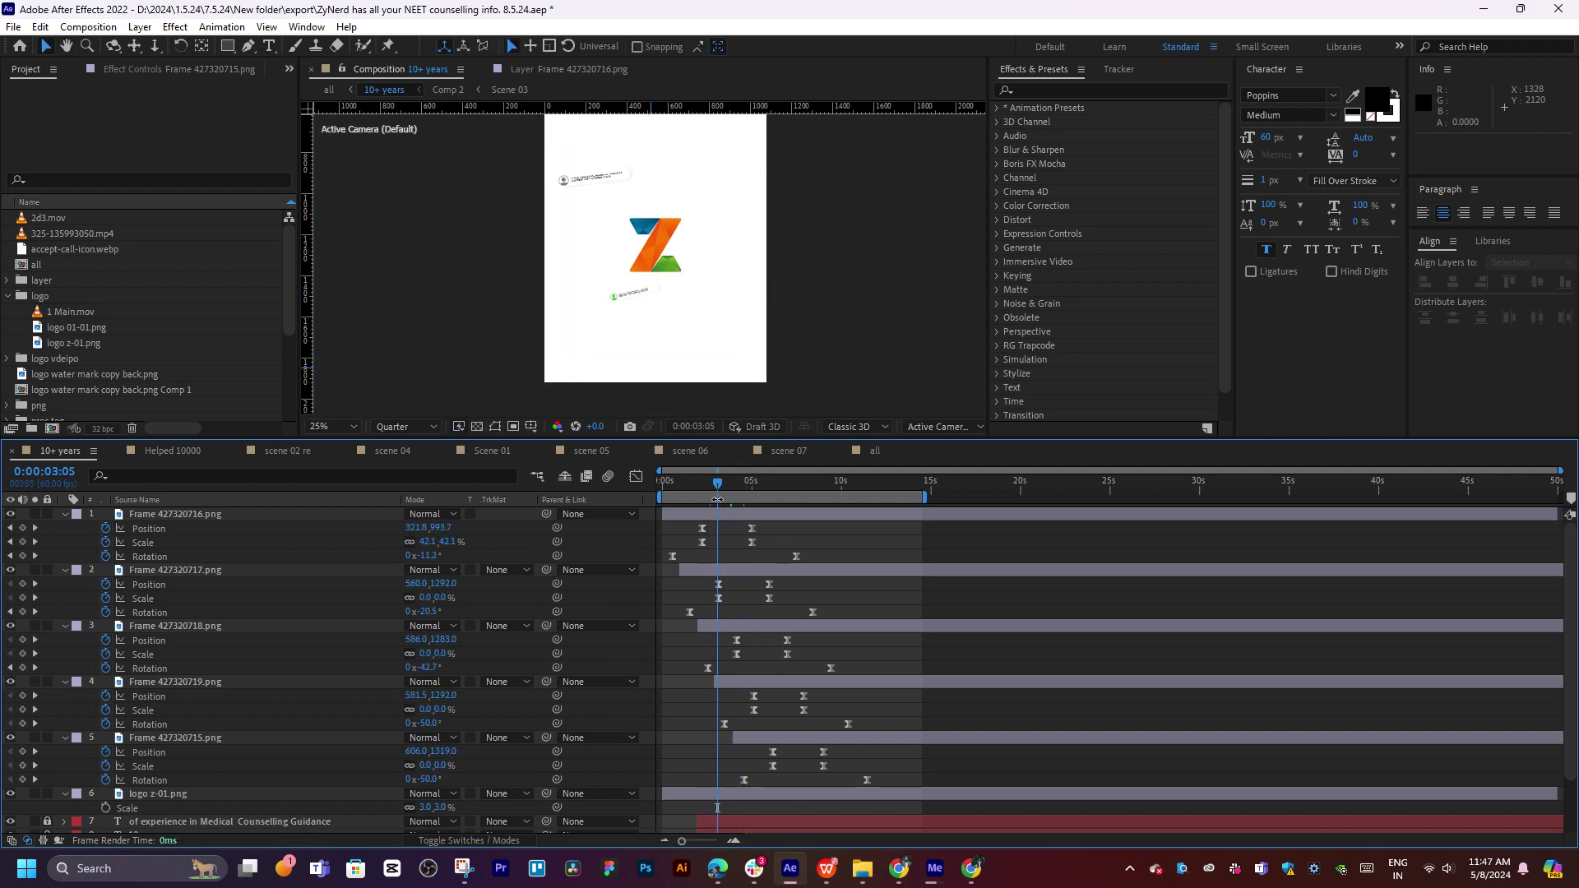
key("space")
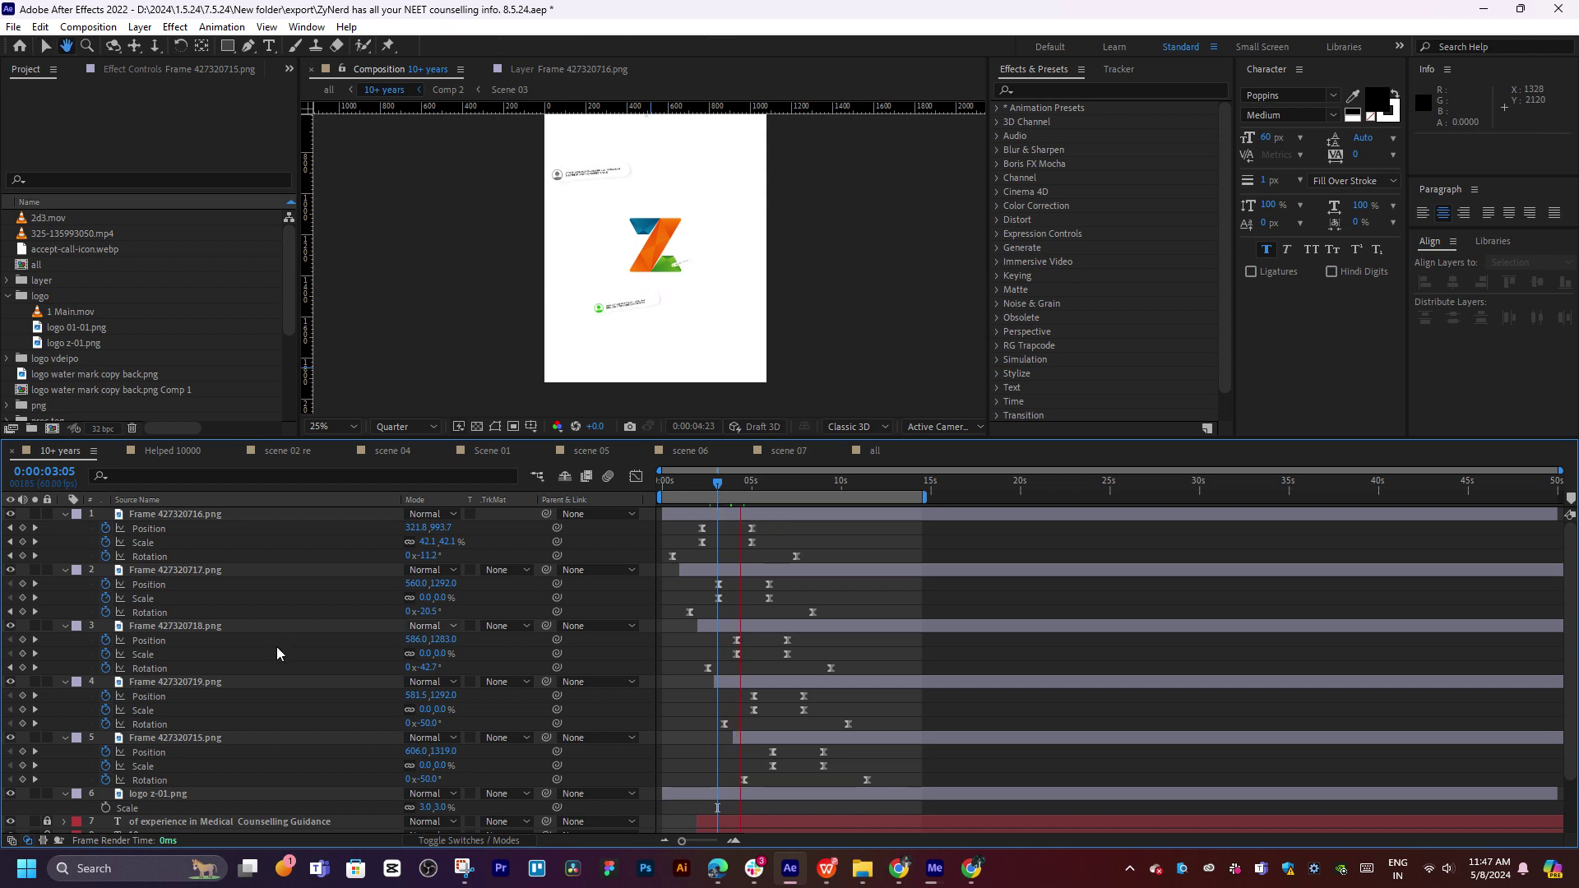
key("space")
Move logo z-01.png above the five frame layers and preview from an earlier time
left_click(195, 795)
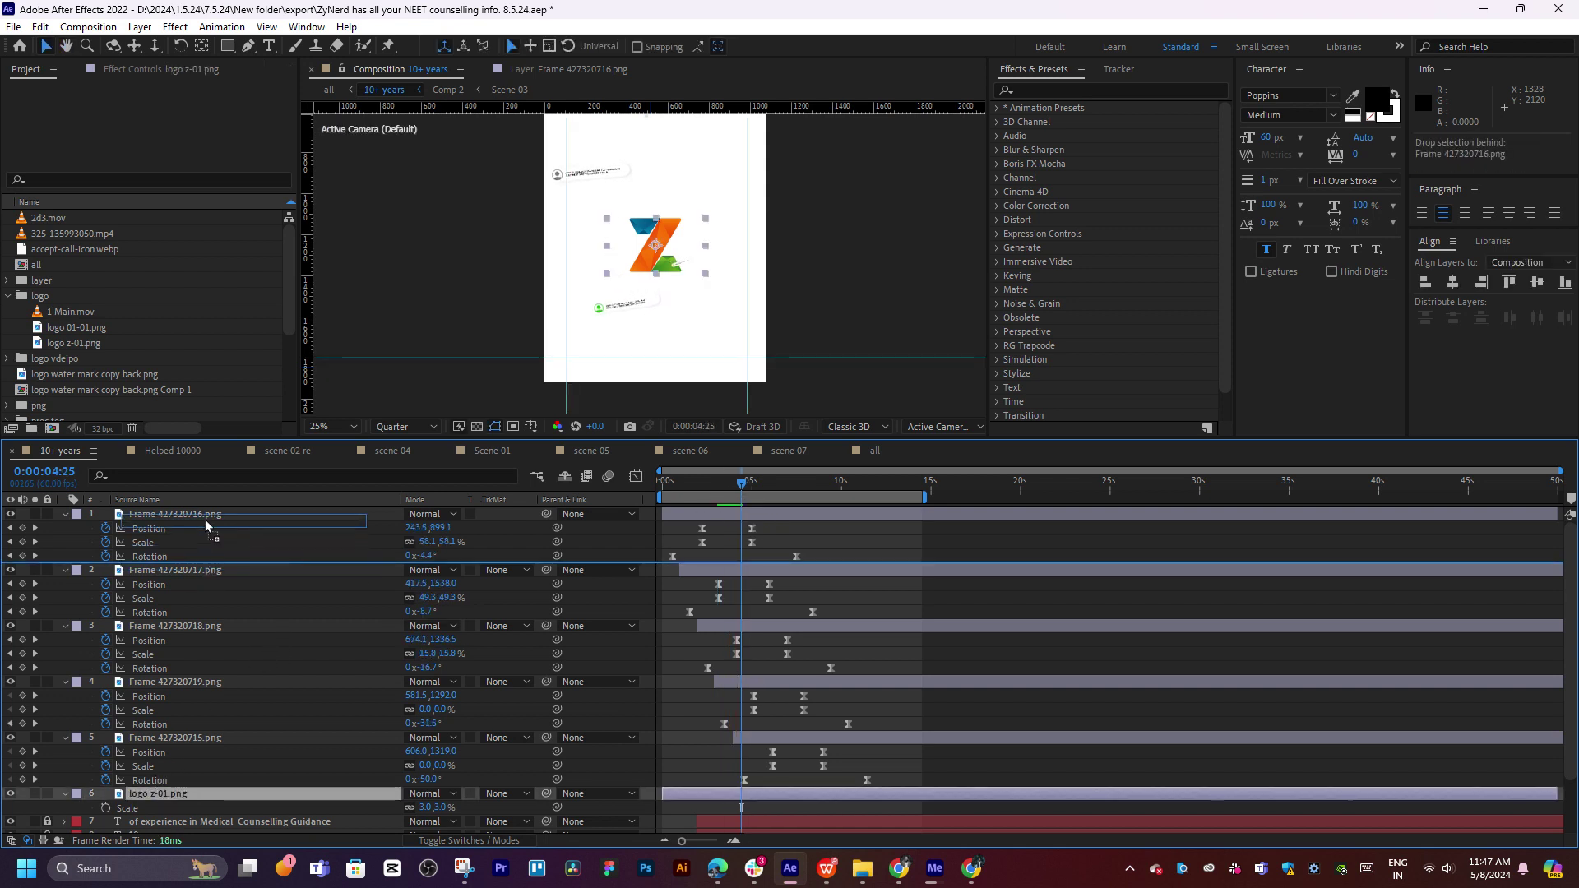
left_click_drag(195, 795, 204, 514)
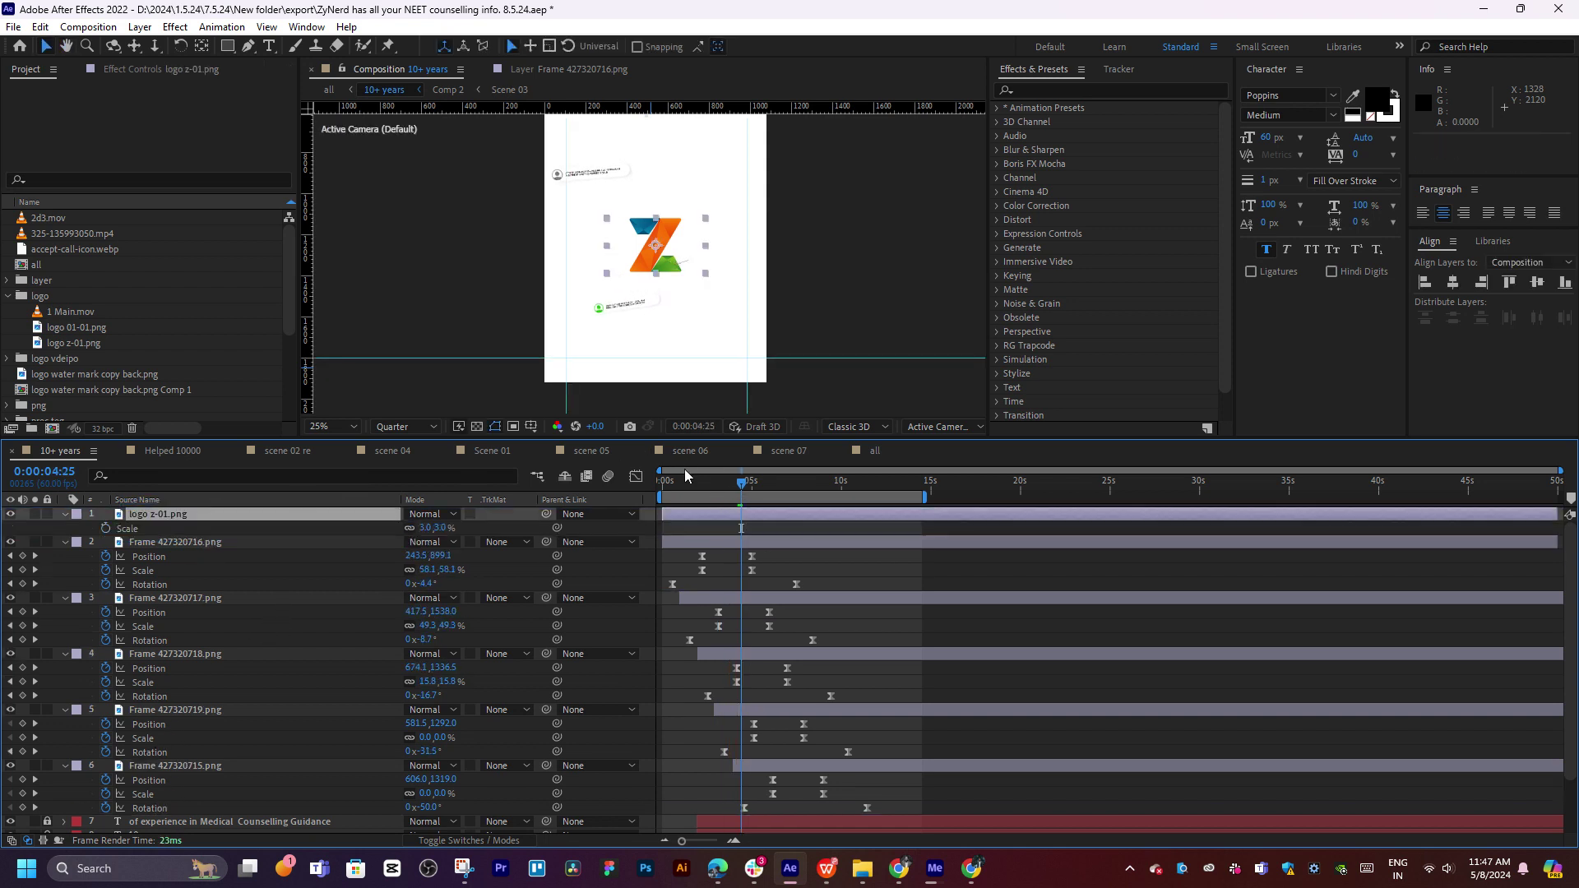
left_click(694, 484)
key("space")
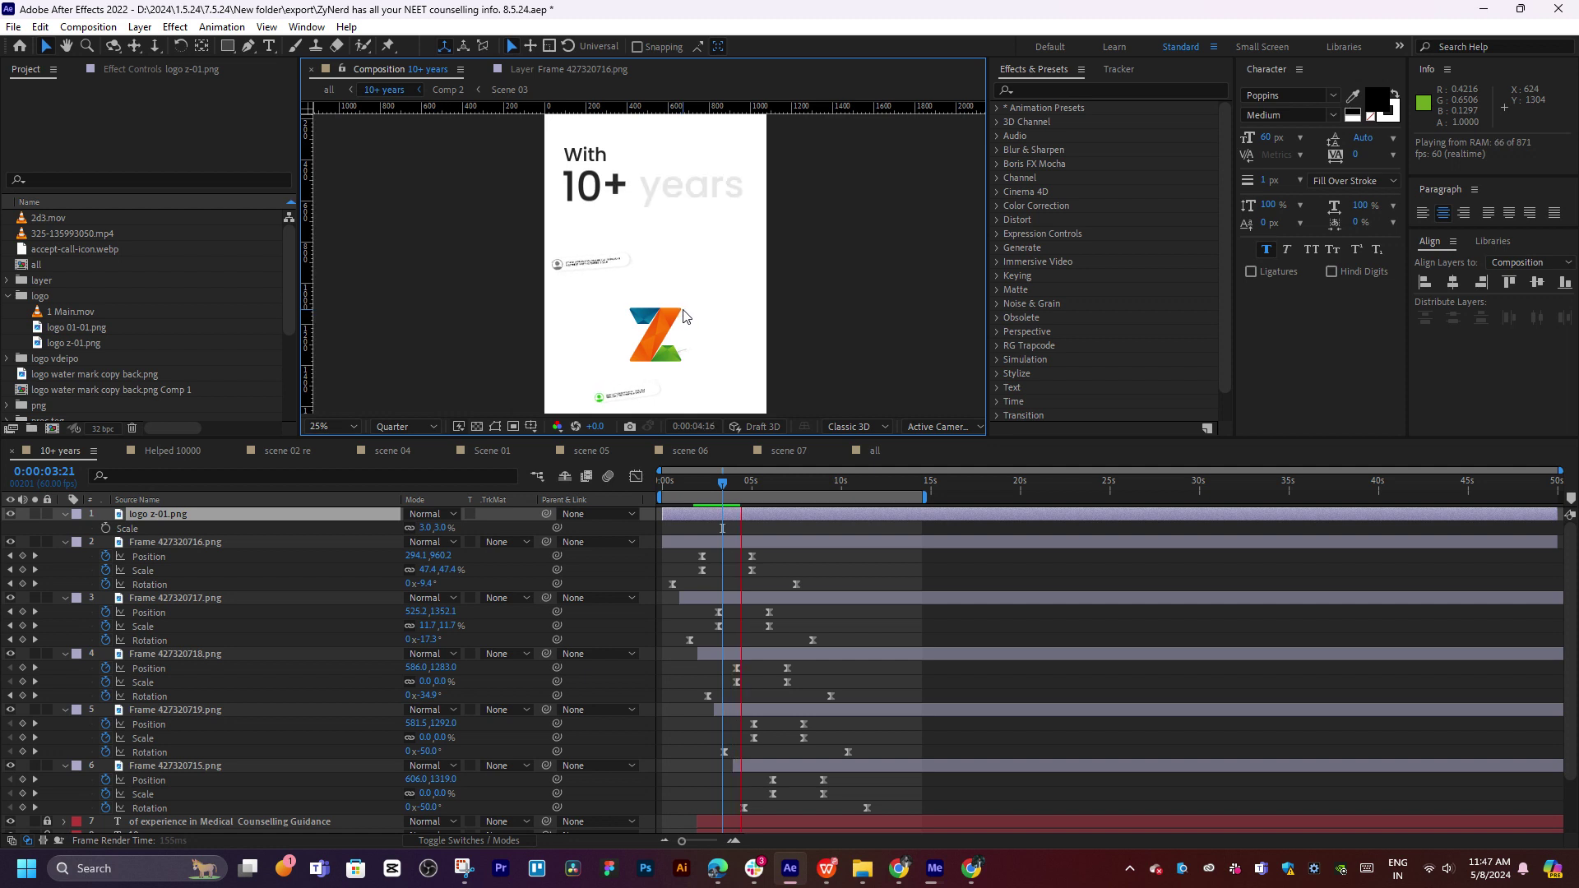
Select the logo and Frame layers and drag their bars later in the timeline
key("space")
scroll(773, 516, "down", 1)
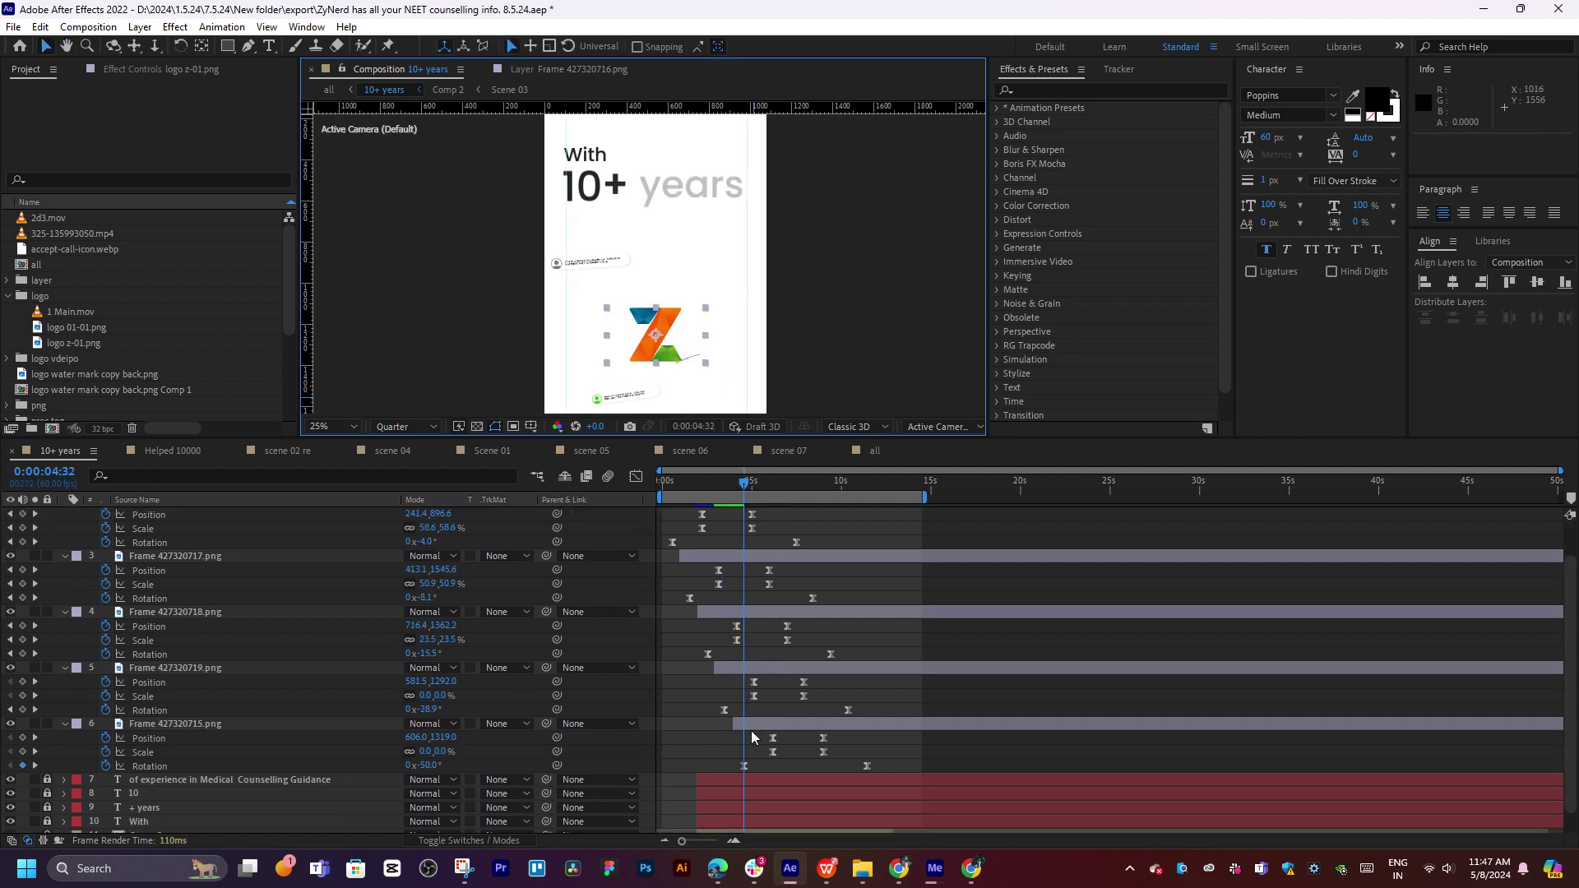
left_click(757, 724, "shift")
left_click_drag(757, 724, 790, 724)
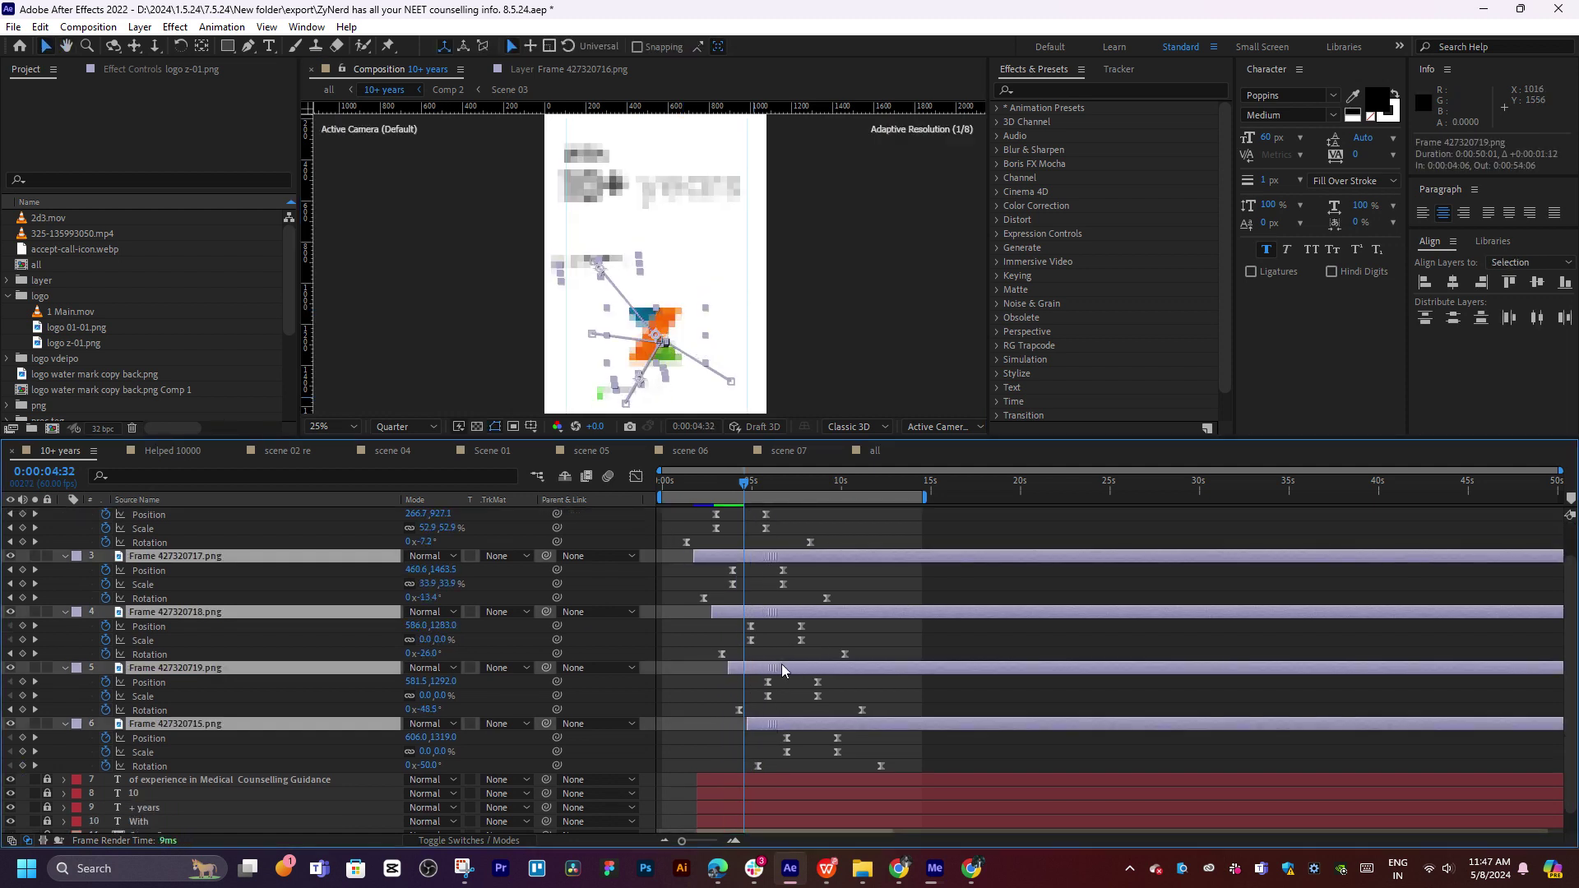
scroll(695, 586, "up", 1)
Zoom into the opening seconds, align a Frame Rotation keyframe with the current time, then select the logo
left_click(710, 486)
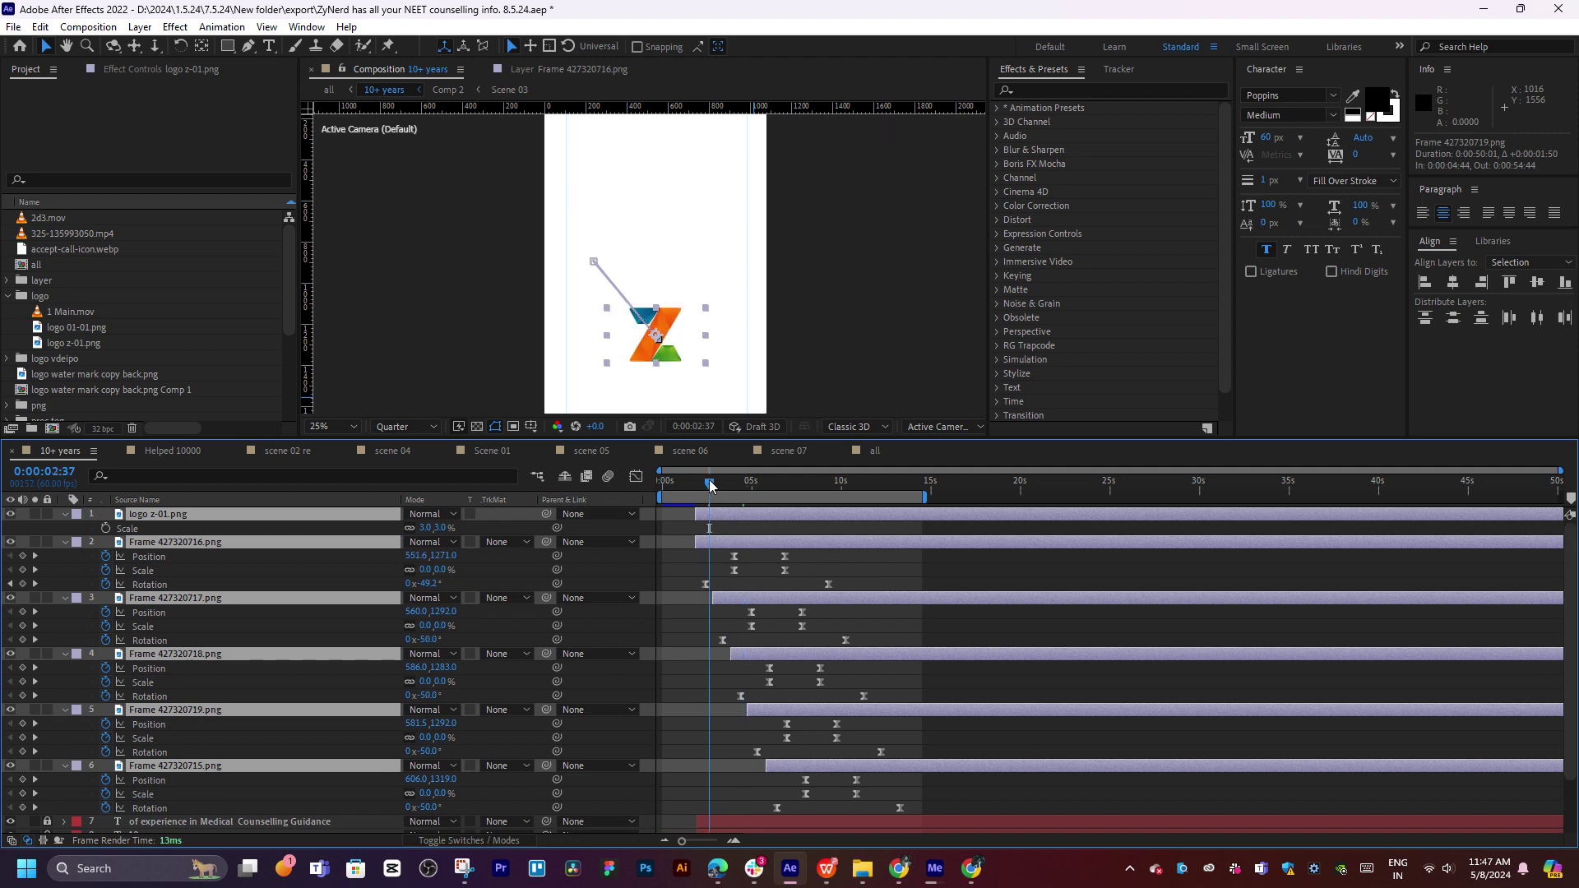
key("equal")
mouse_move(710, 486)
left_mouse_down()
mouse_move(658, 494)
mouse_move(810, 492)
left_mouse_up()
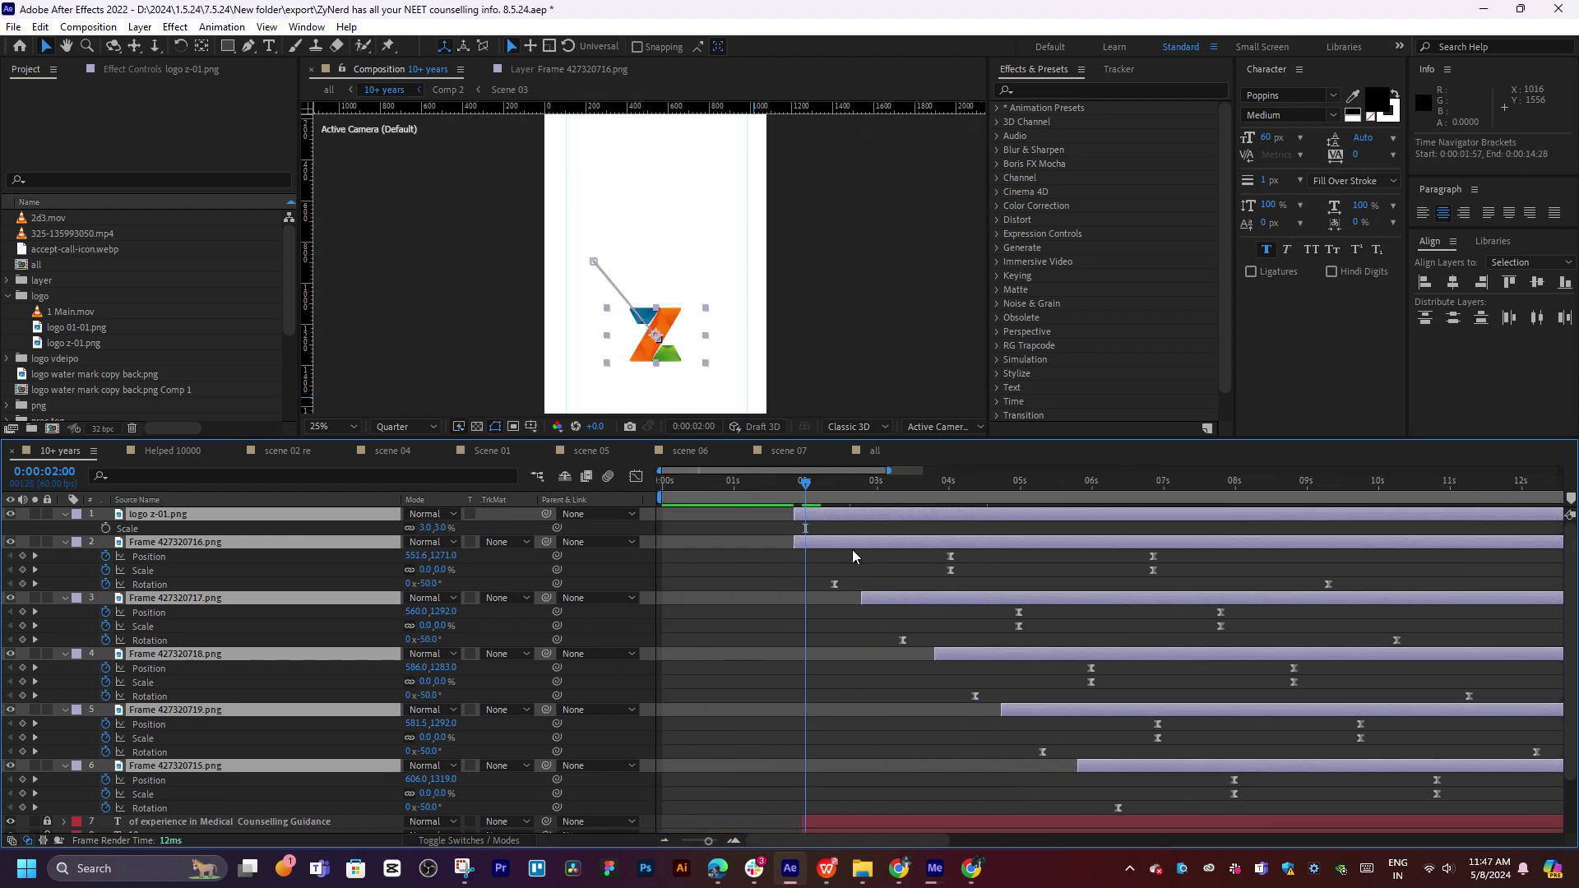
left_click_drag(852, 556, 823, 556)
left_click(825, 643)
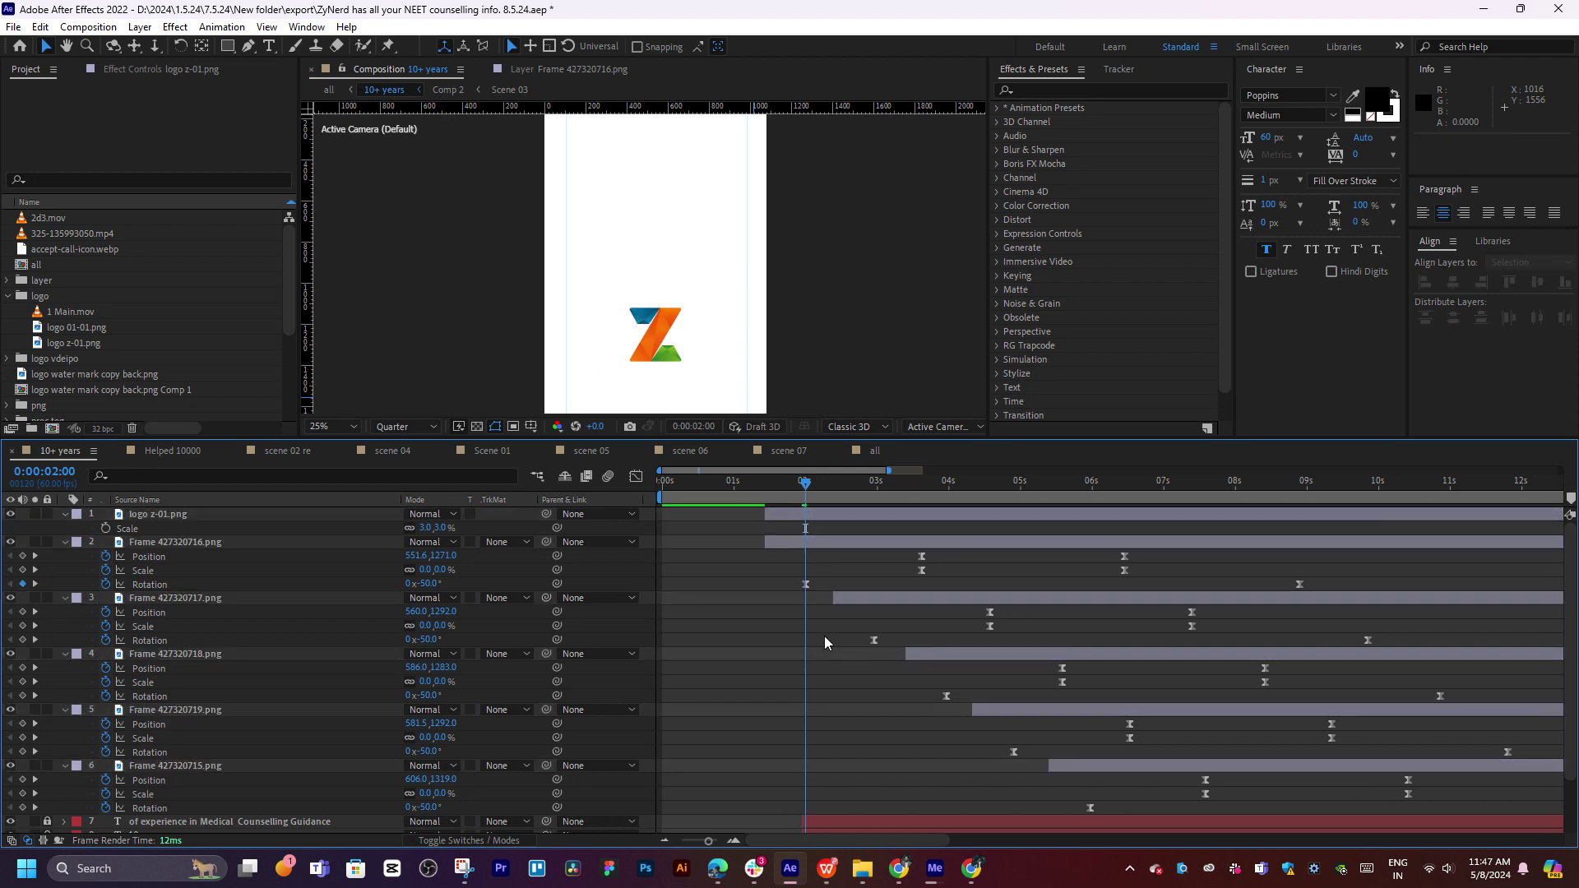
left_click(842, 516)
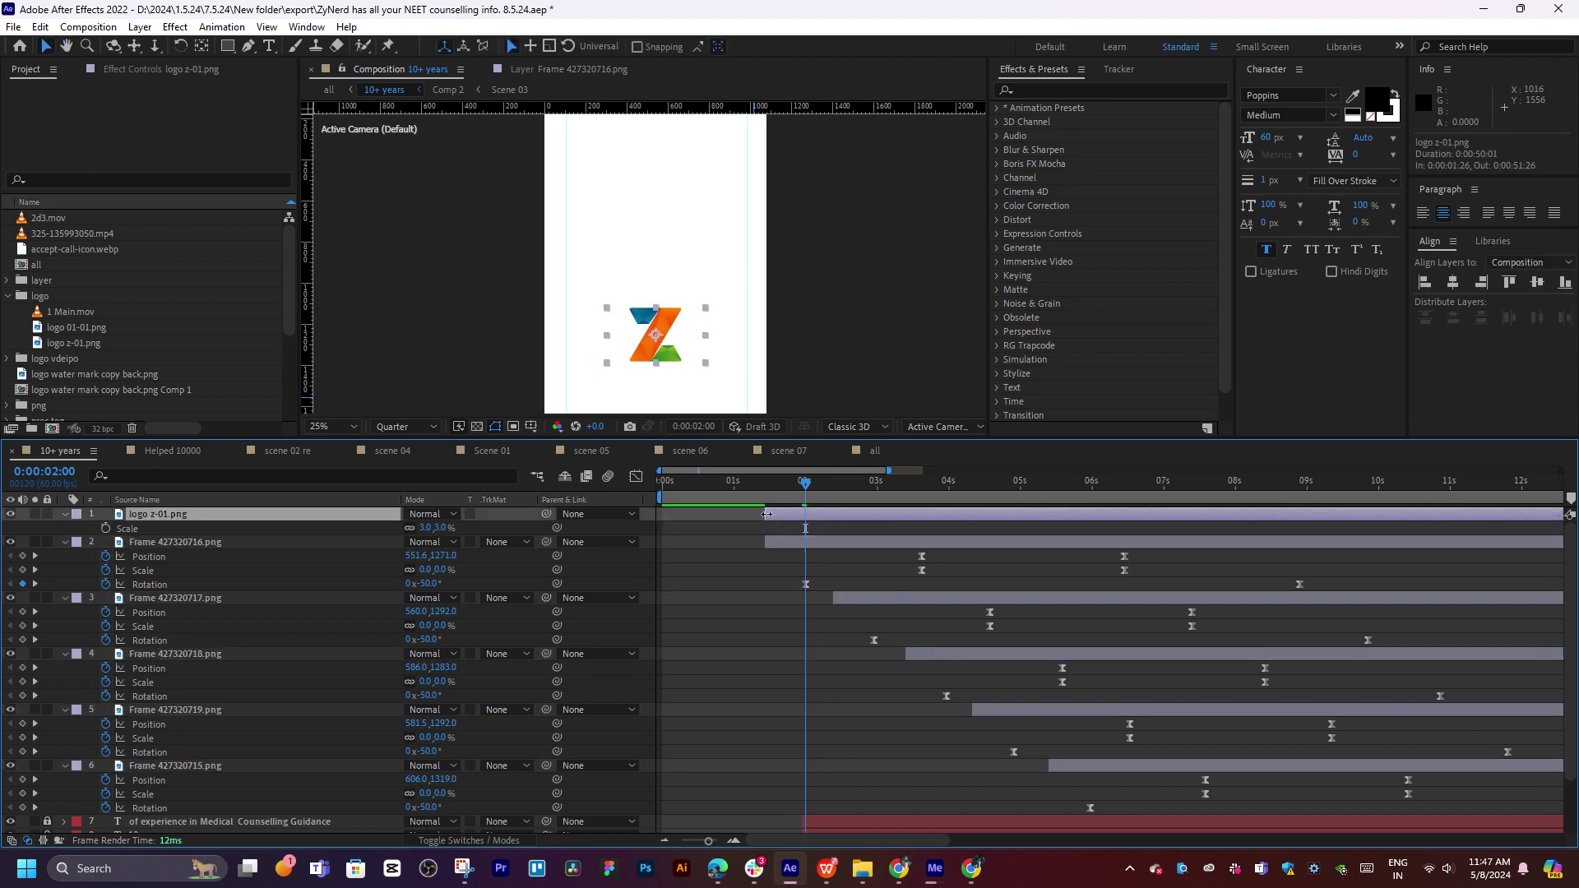
Extend the Z logo layer to the composition start and set a 0% Scale keyframe at 0:00:00:45
mouse_move(766, 514)
left_mouse_down()
mouse_move(630, 514)
mouse_move(805, 516)
mouse_move(810, 485)
left_mouse_up()
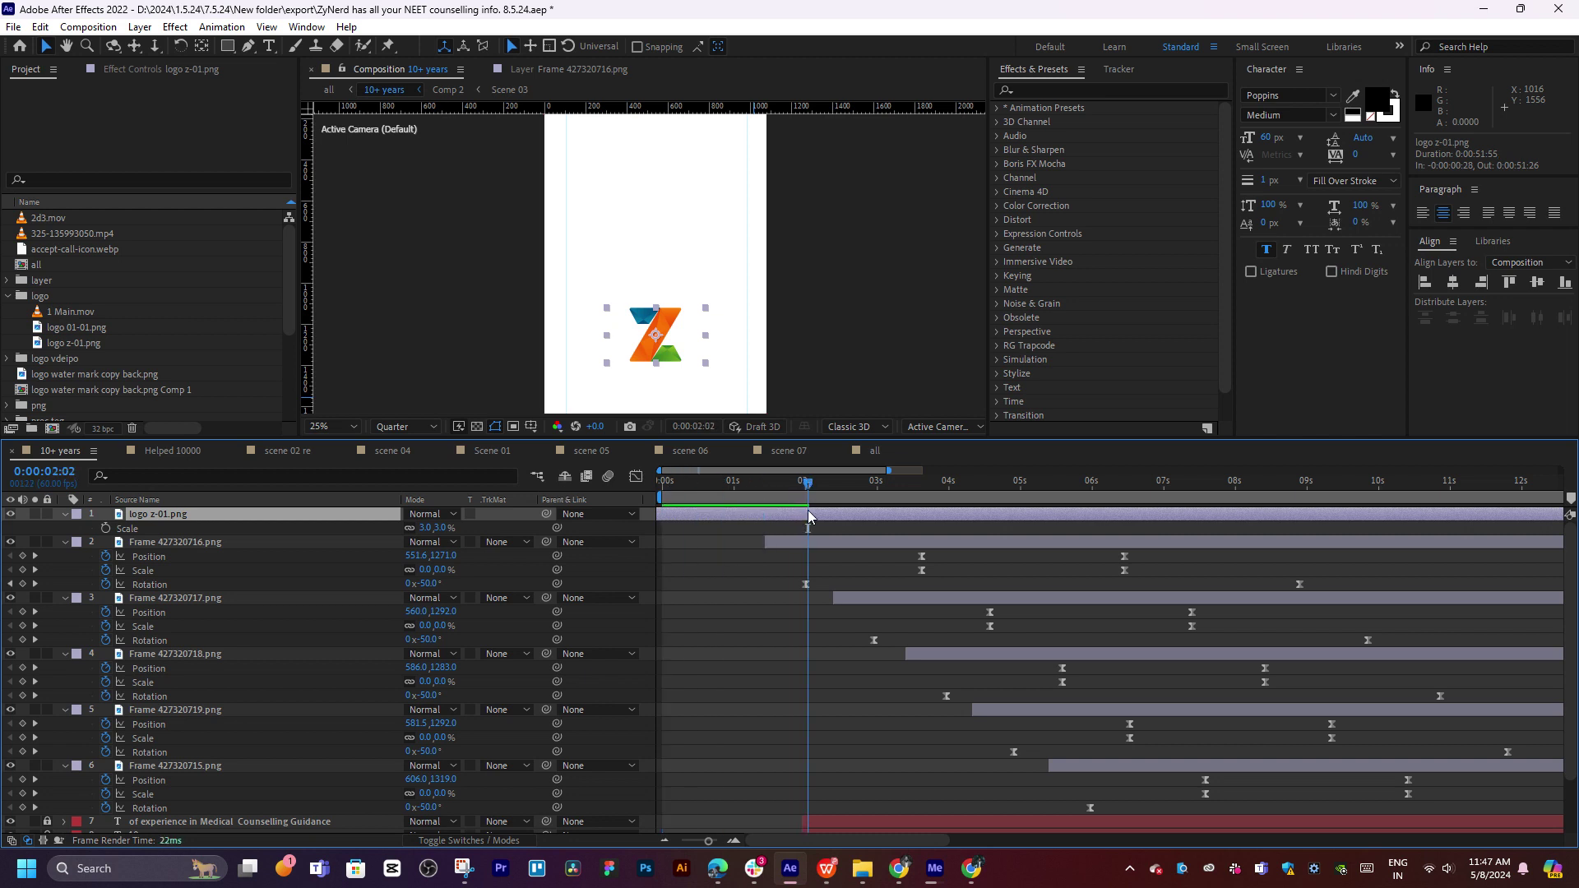
key("s")
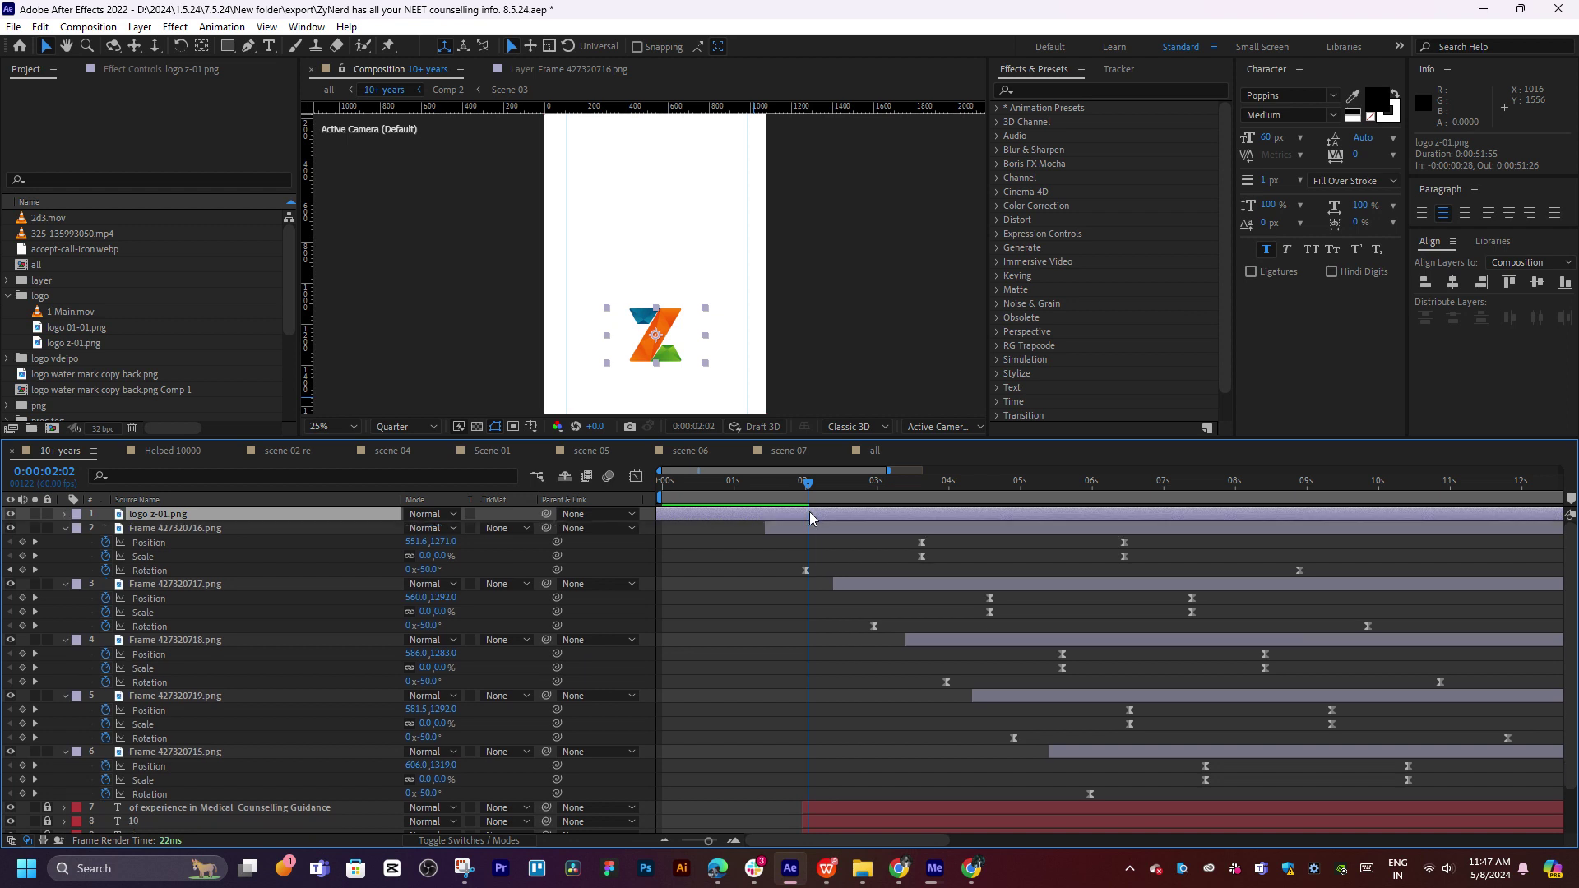
key("s")
left_click(103, 531)
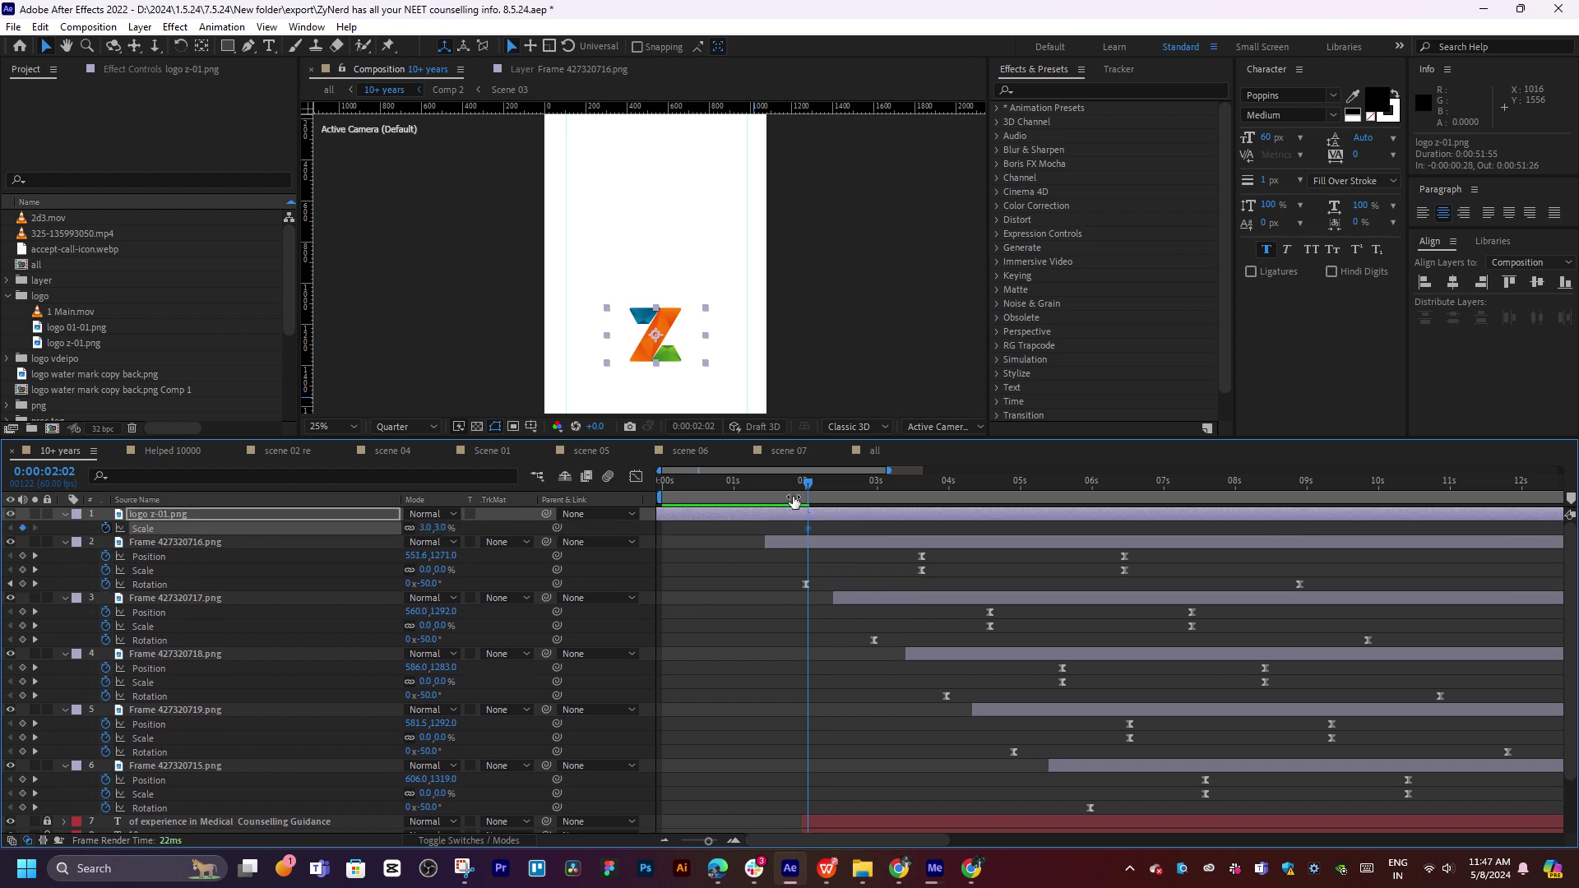
left_click_drag(797, 491, 718, 487)
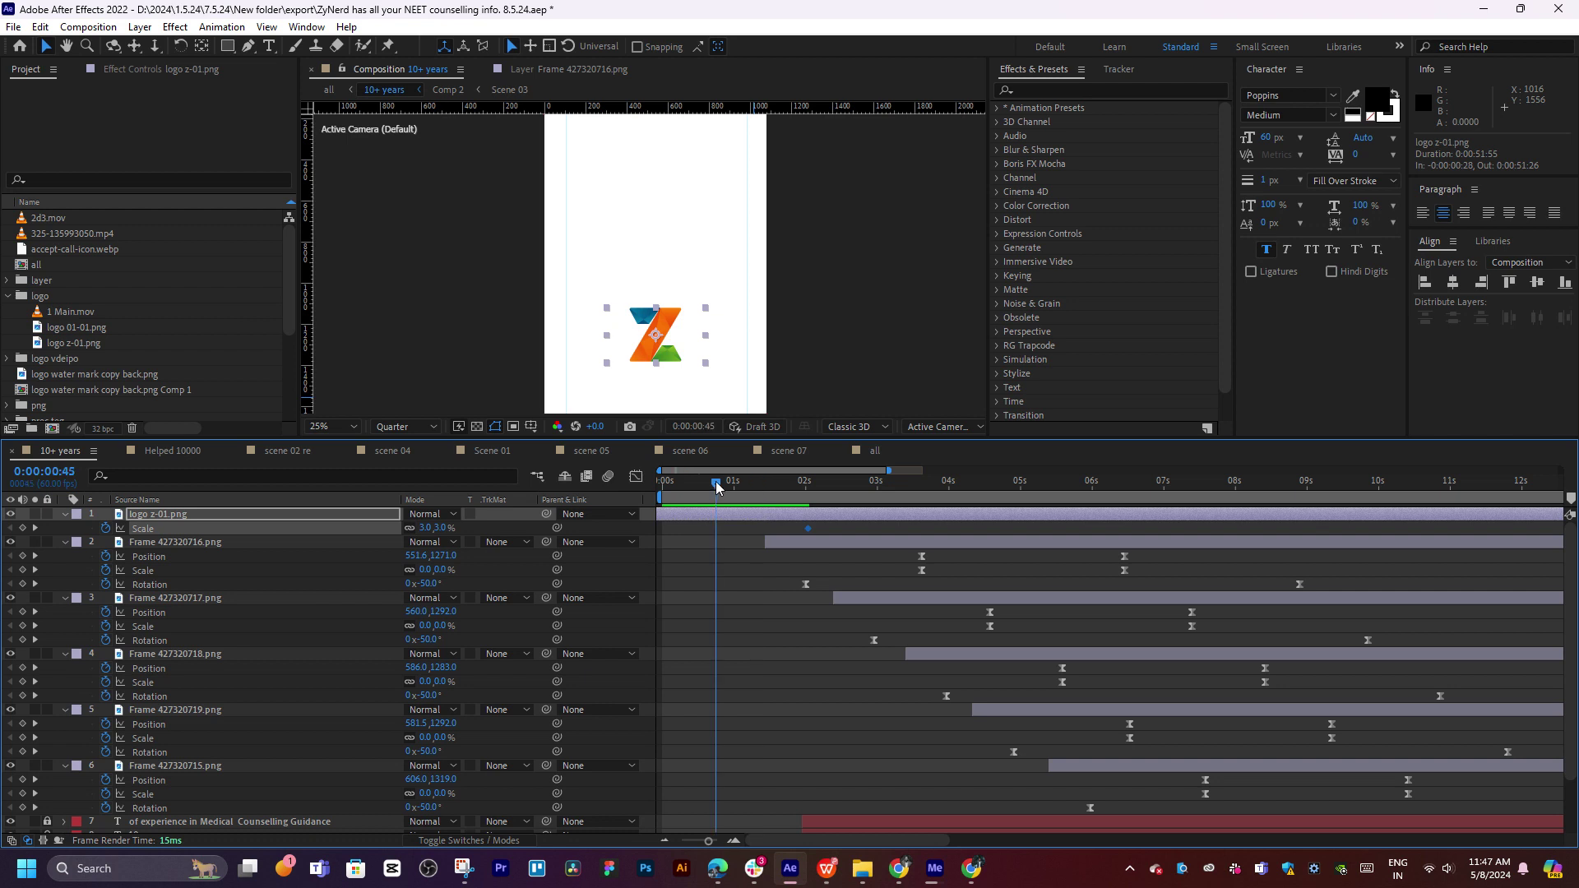
key("Return")
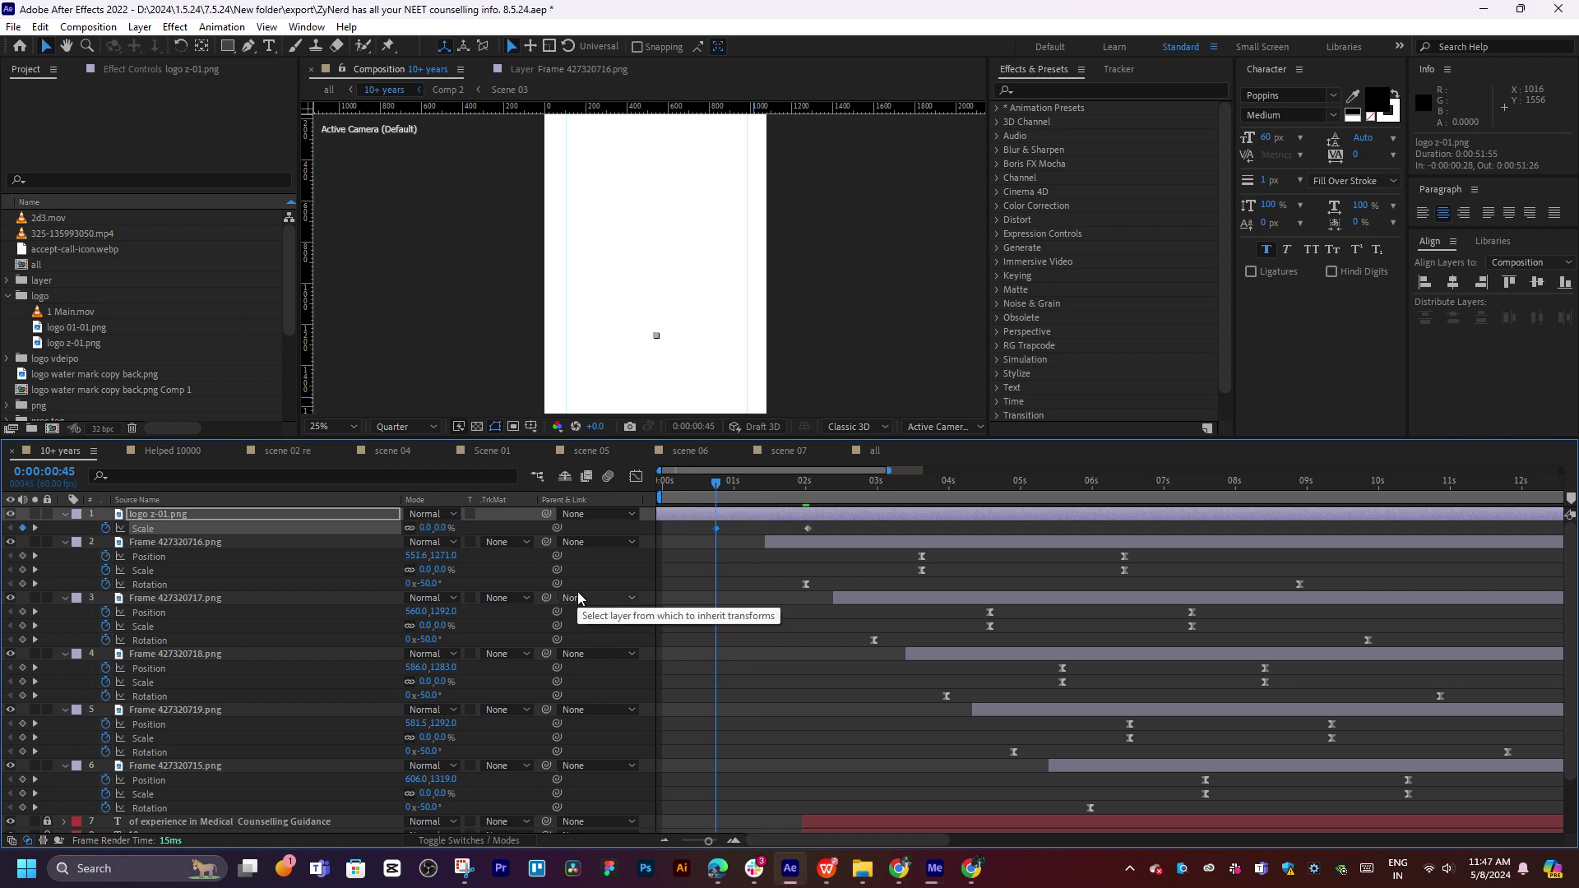
Preview the logo growing from 0% to 3% and reveal its Rotation property
key("space")
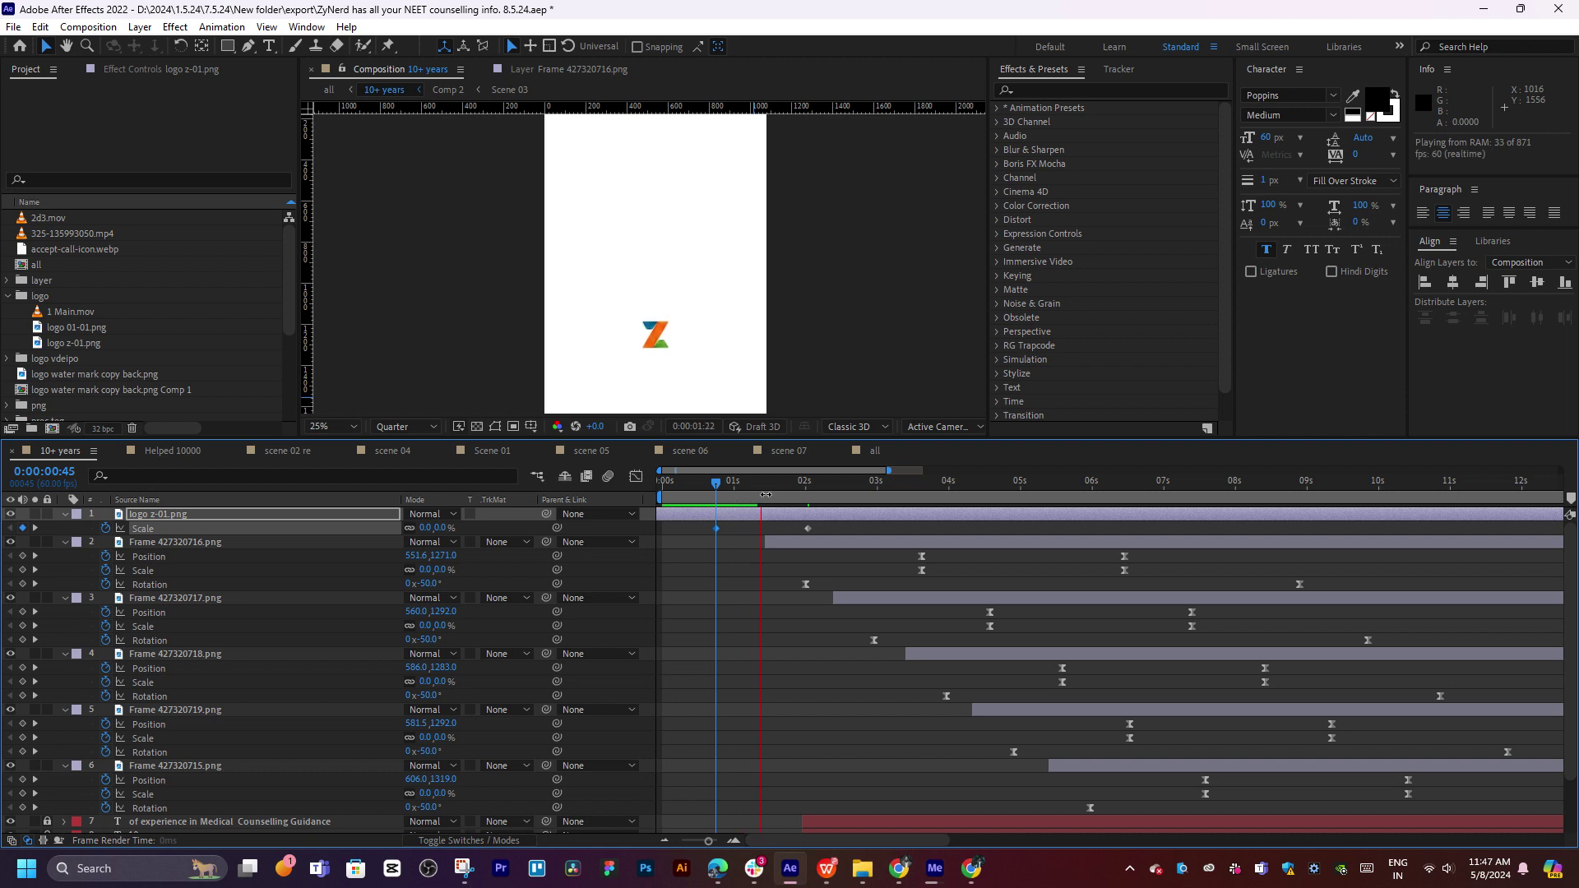
left_click(776, 491)
left_click(765, 520)
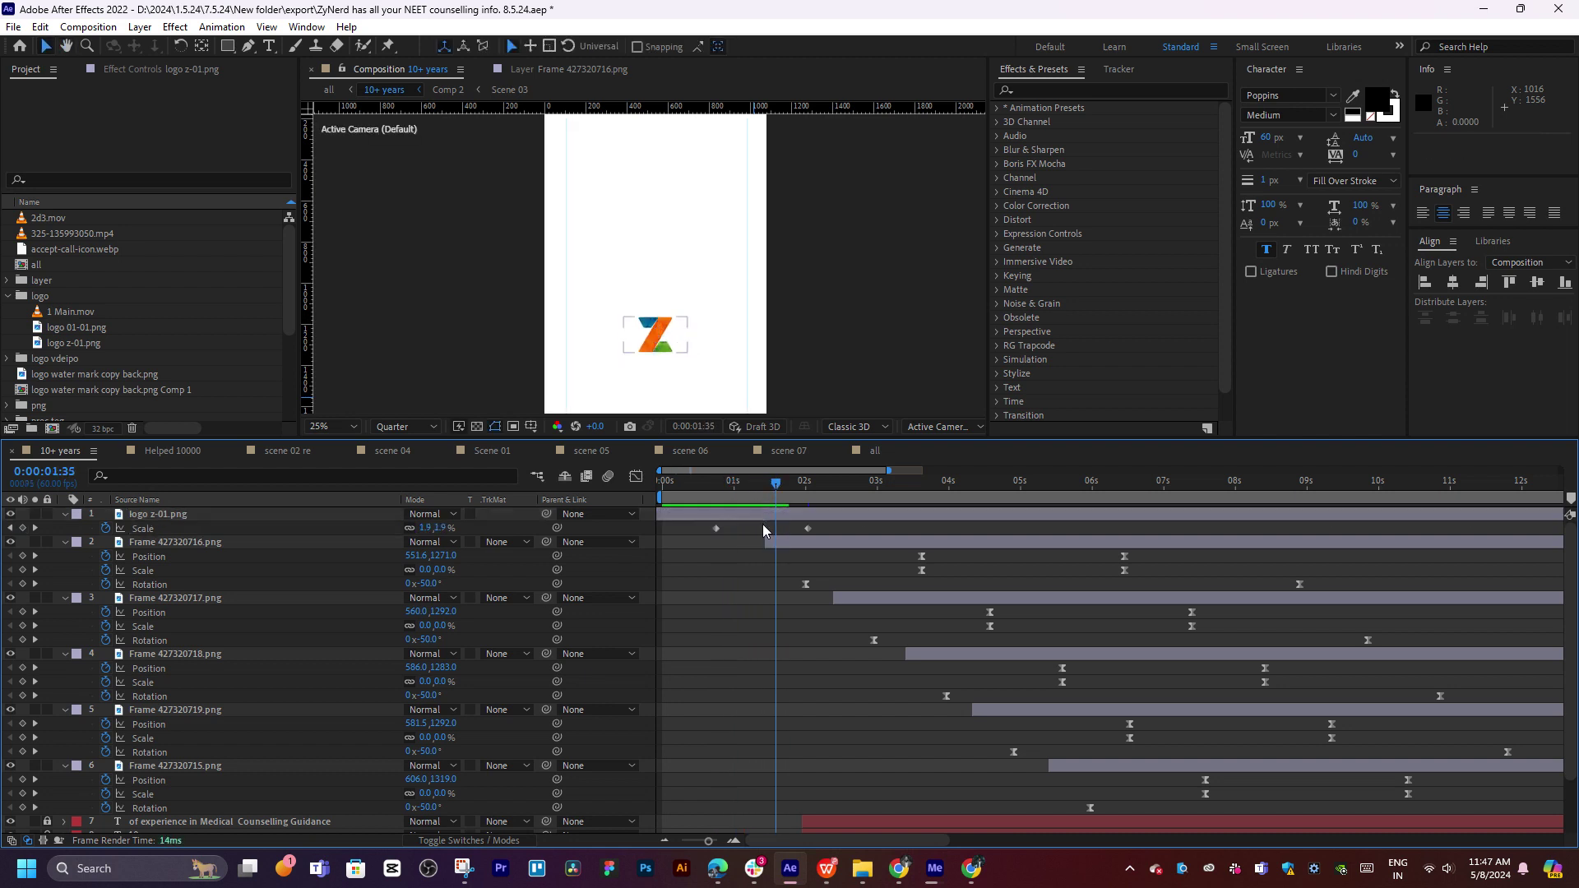
key("shift+r")
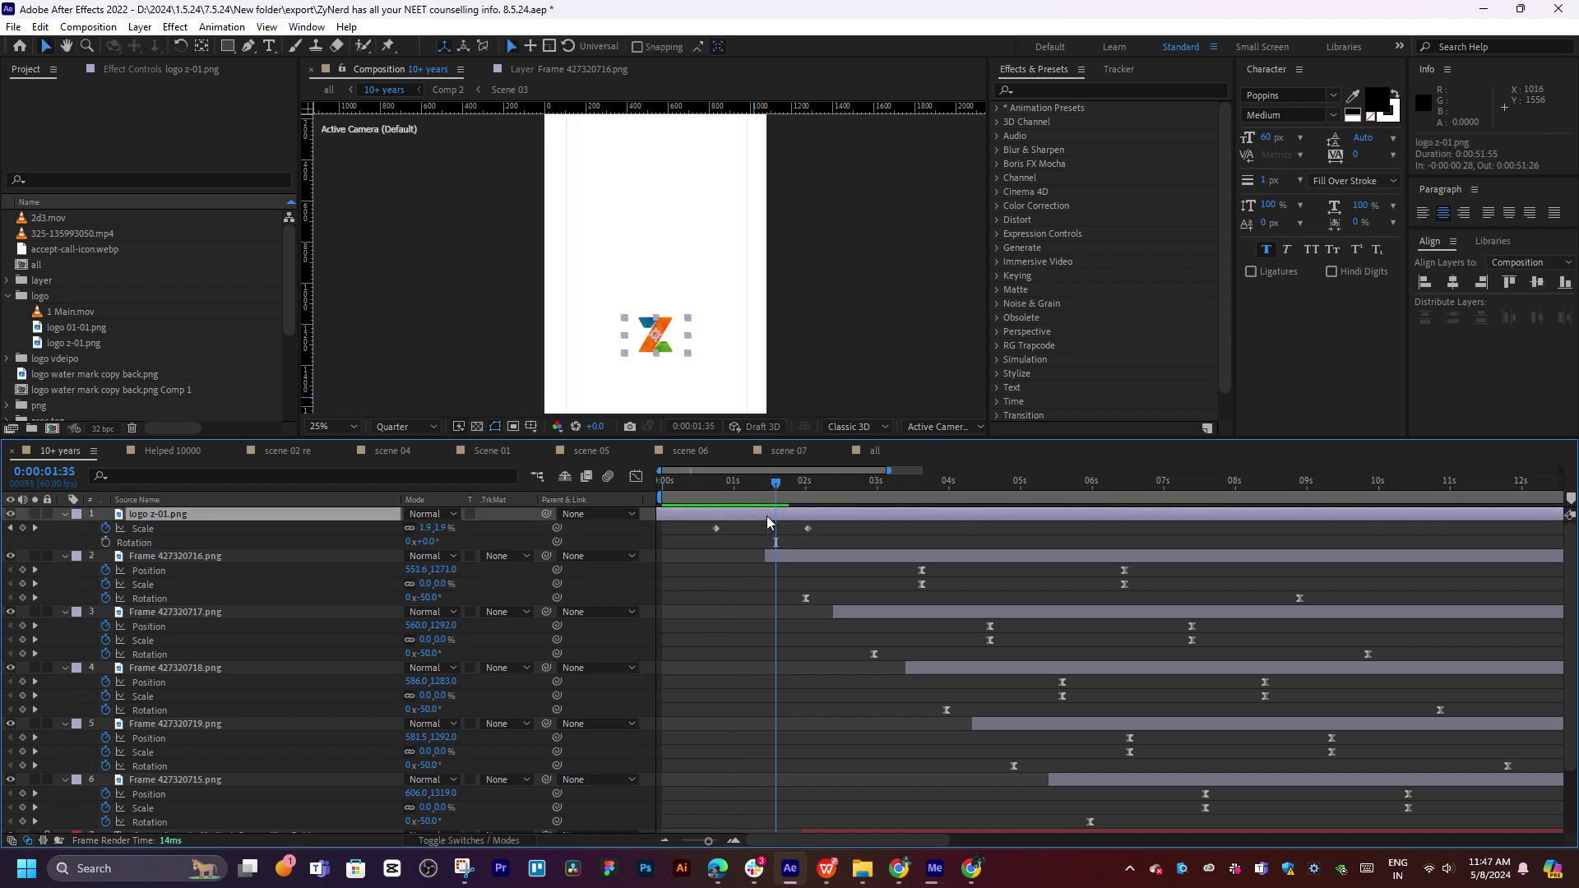
Keyframe the logo's Rotation, line up its keys and try a 20° turn
left_click(105, 542)
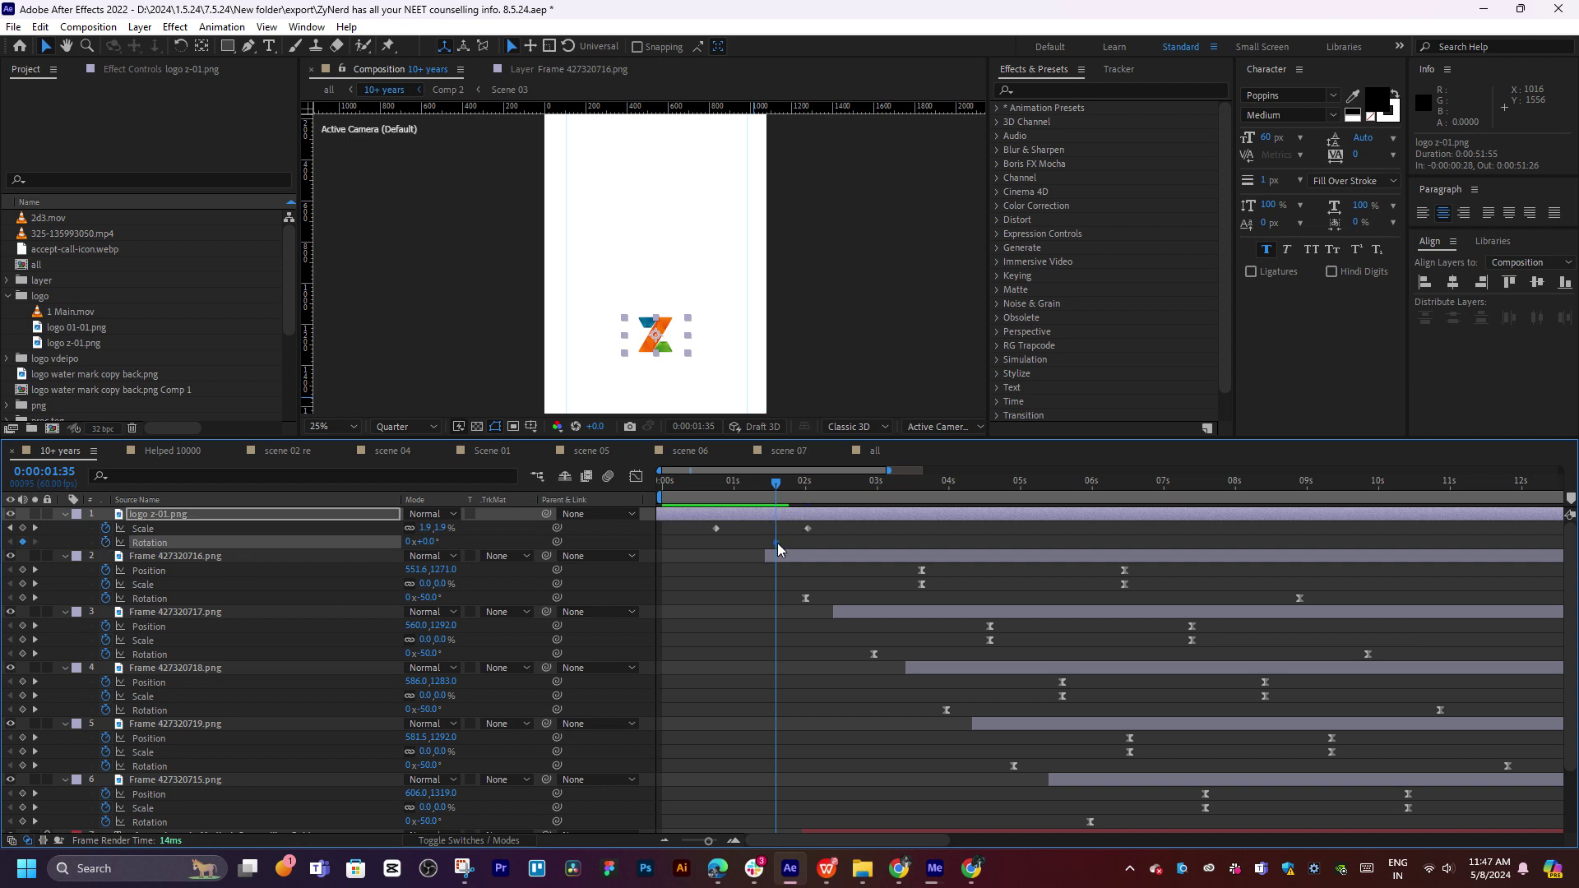
left_click_drag(777, 543, 698, 543)
mouse_move(427, 542)
left_mouse_down()
mouse_move(442, 541)
mouse_move(410, 541)
left_mouse_up()
key("ctrl+z")
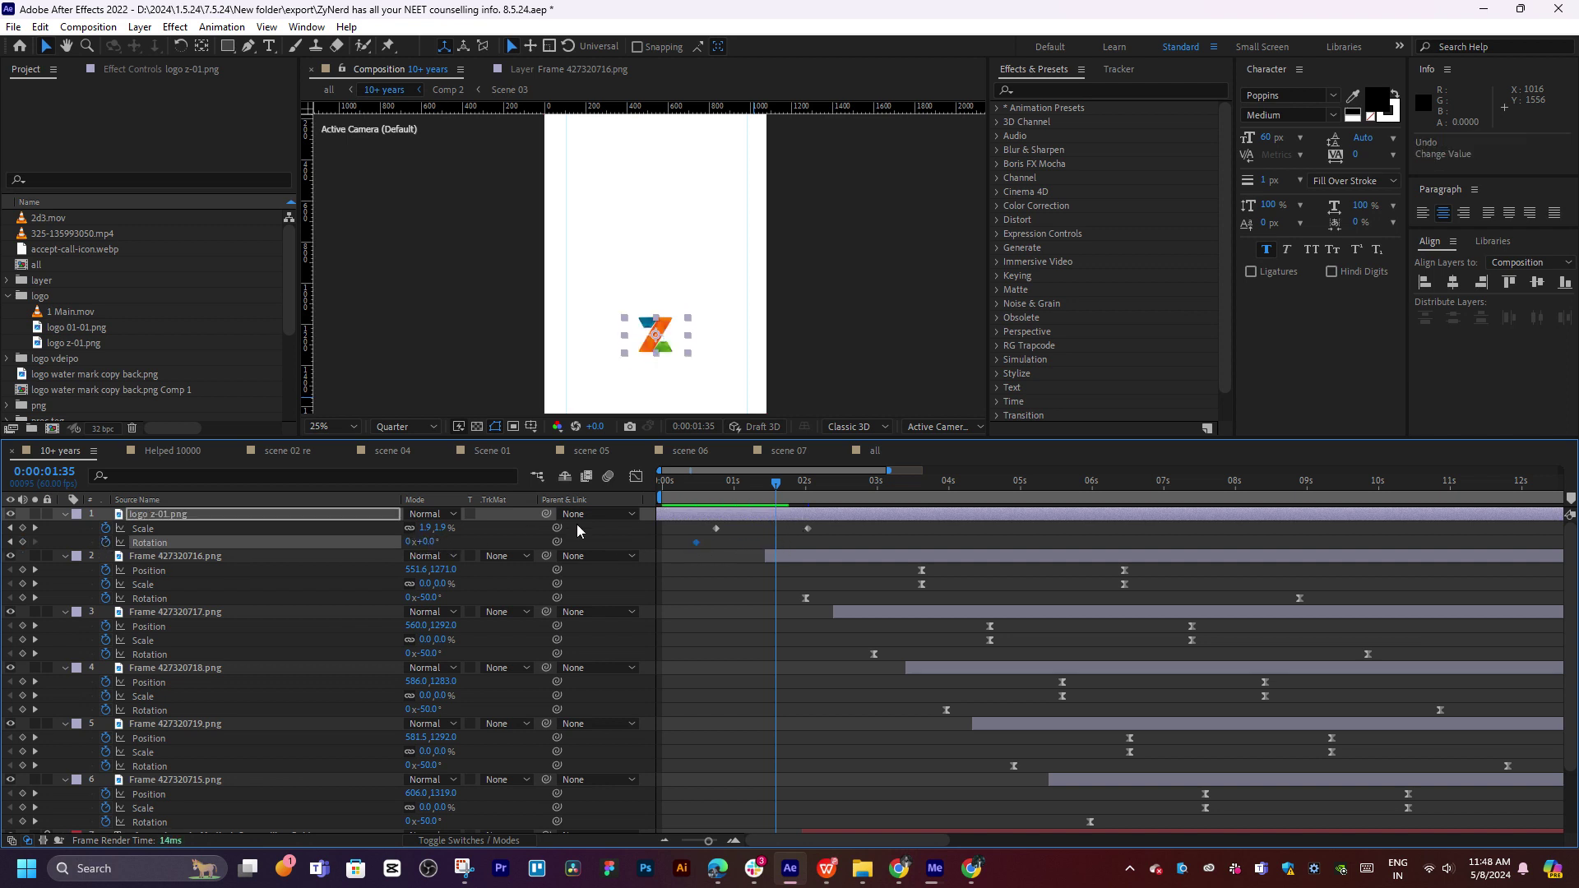
left_click_drag(696, 542, 773, 542)
scroll(817, 564, "up", 4)
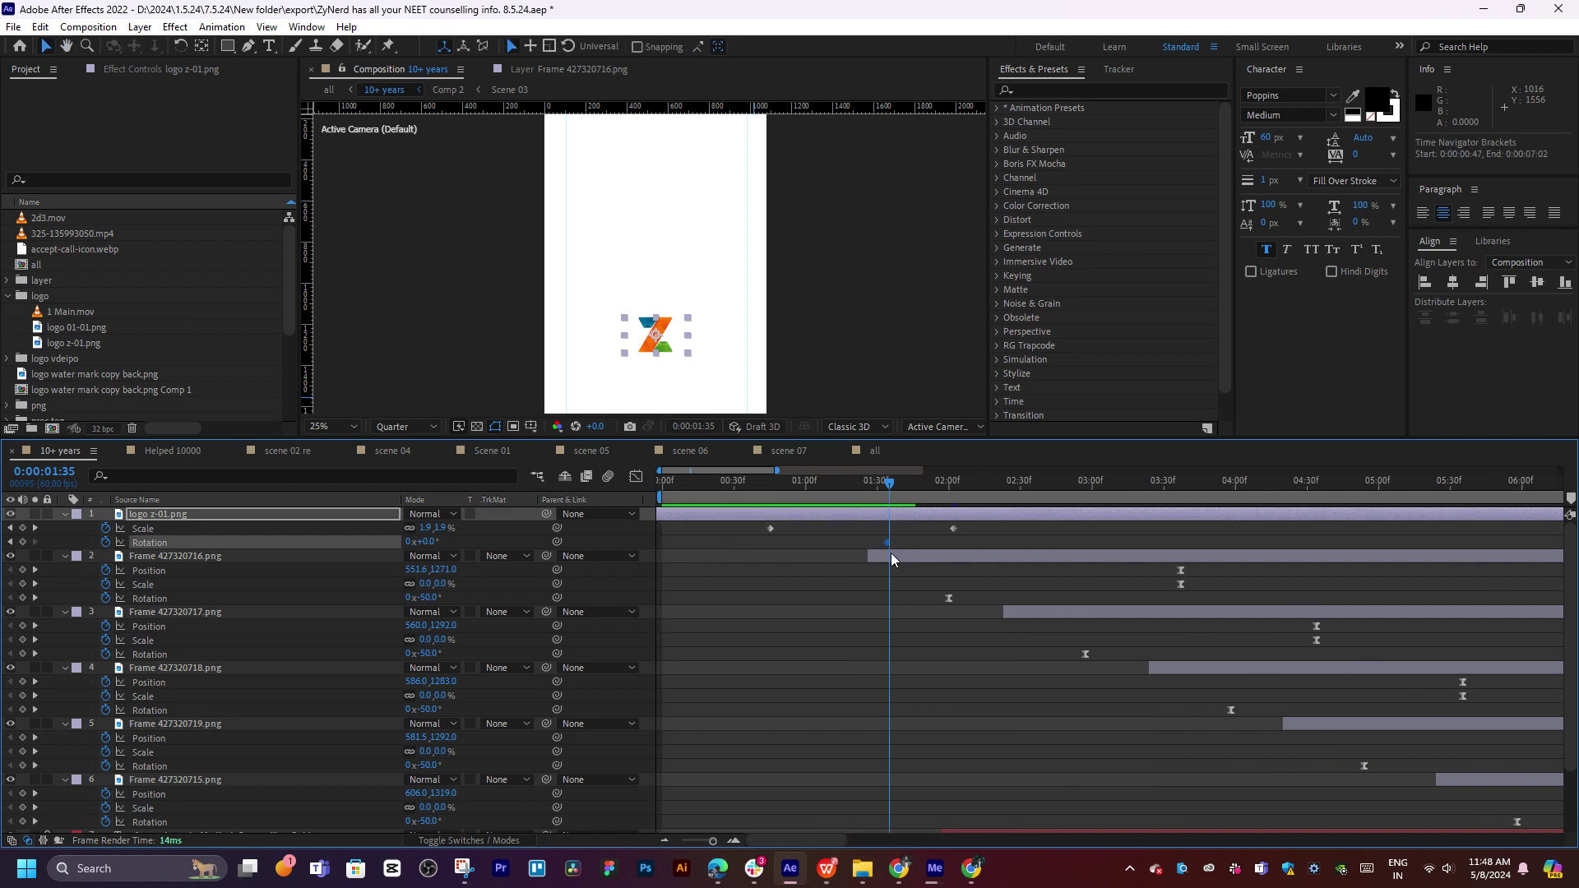
left_click_drag(890, 544, 891, 544)
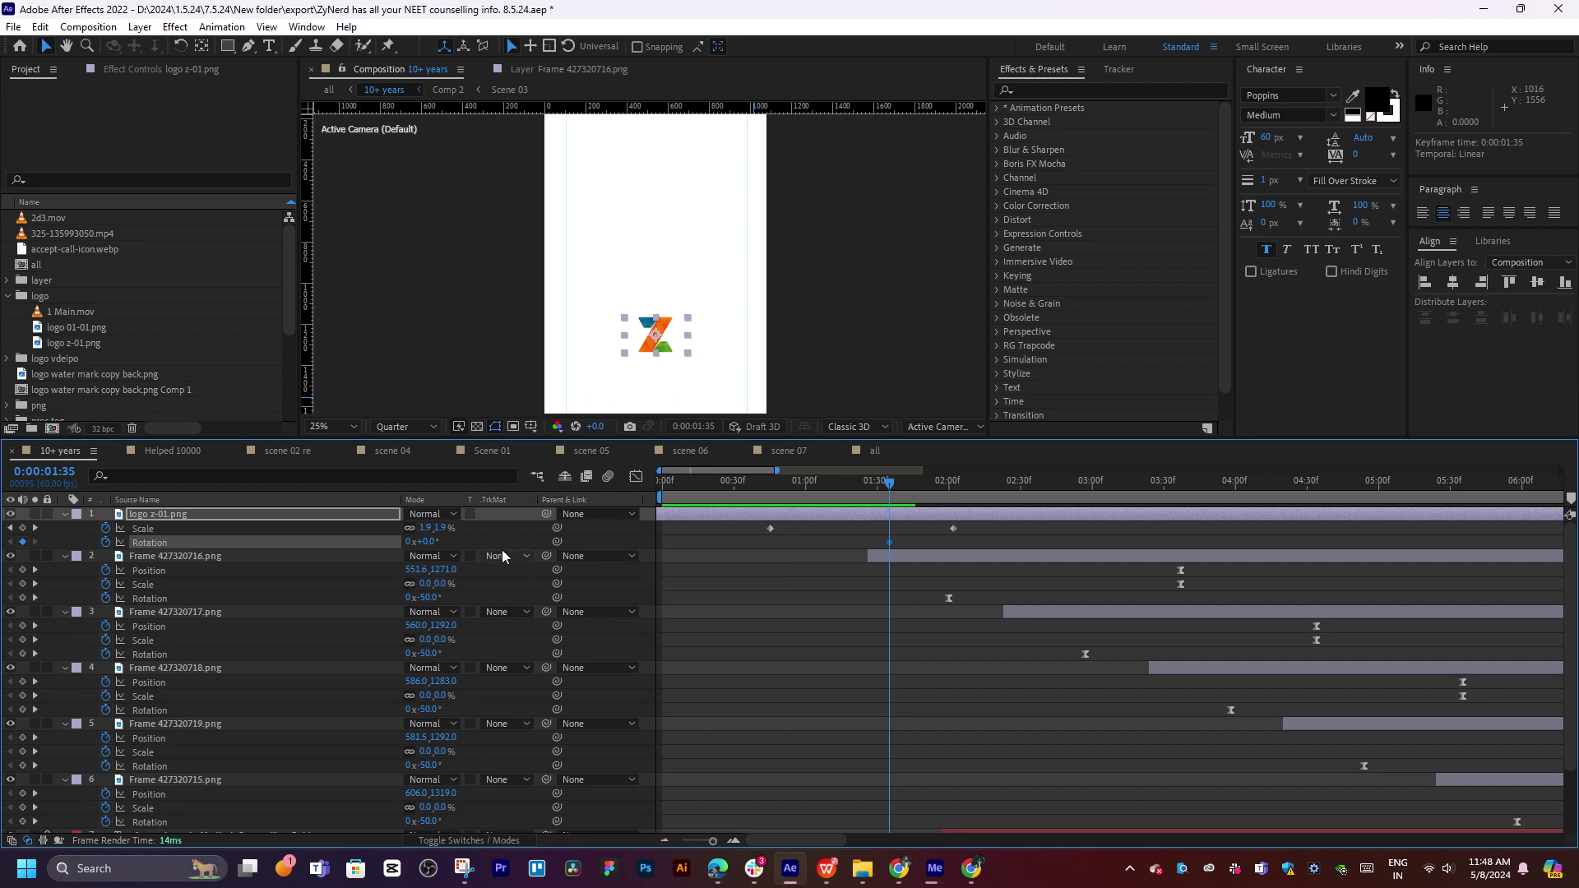
left_click_drag(432, 544, 444, 541)
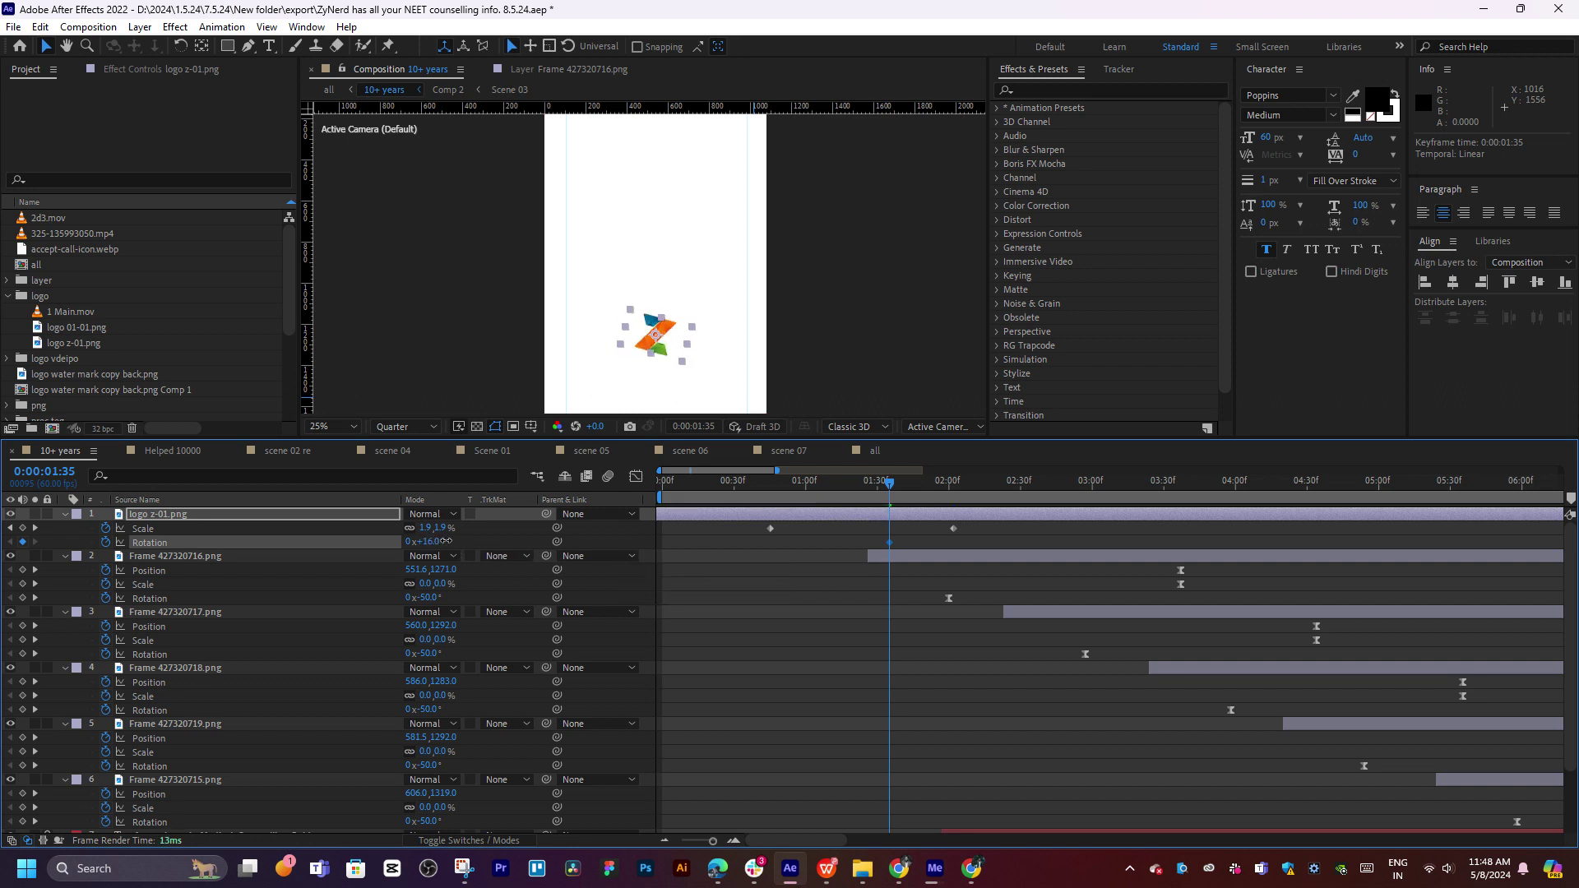
mouse_move(446, 541)
left_mouse_down()
mouse_move(794, 492)
mouse_move(761, 496)
left_mouse_up()
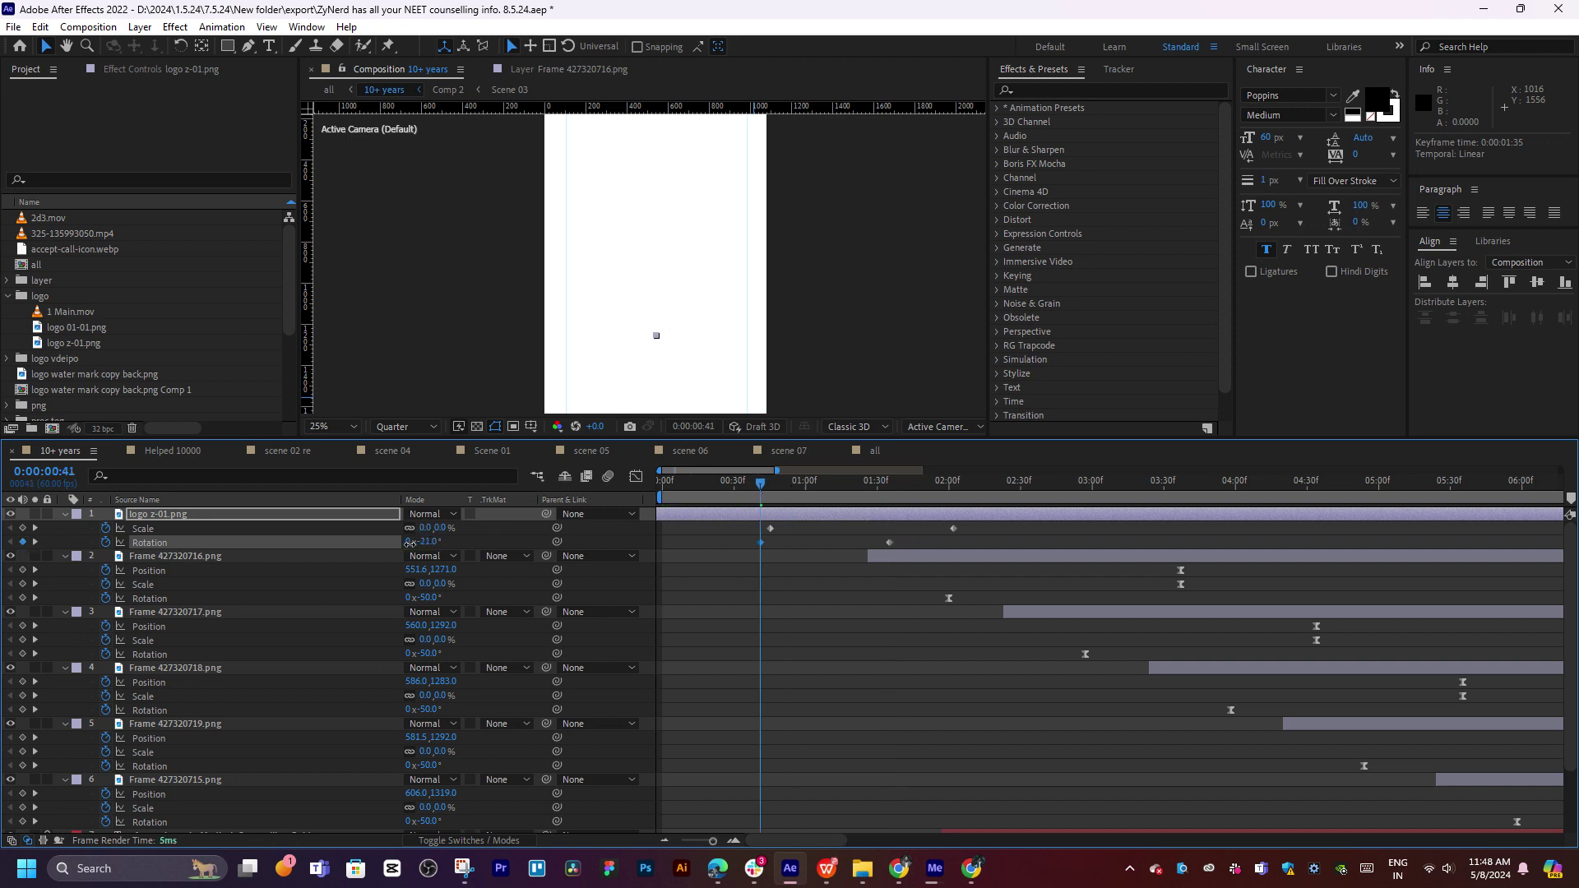
Preview the spin around one second and raise the logo's rotation to 40°
key("space")
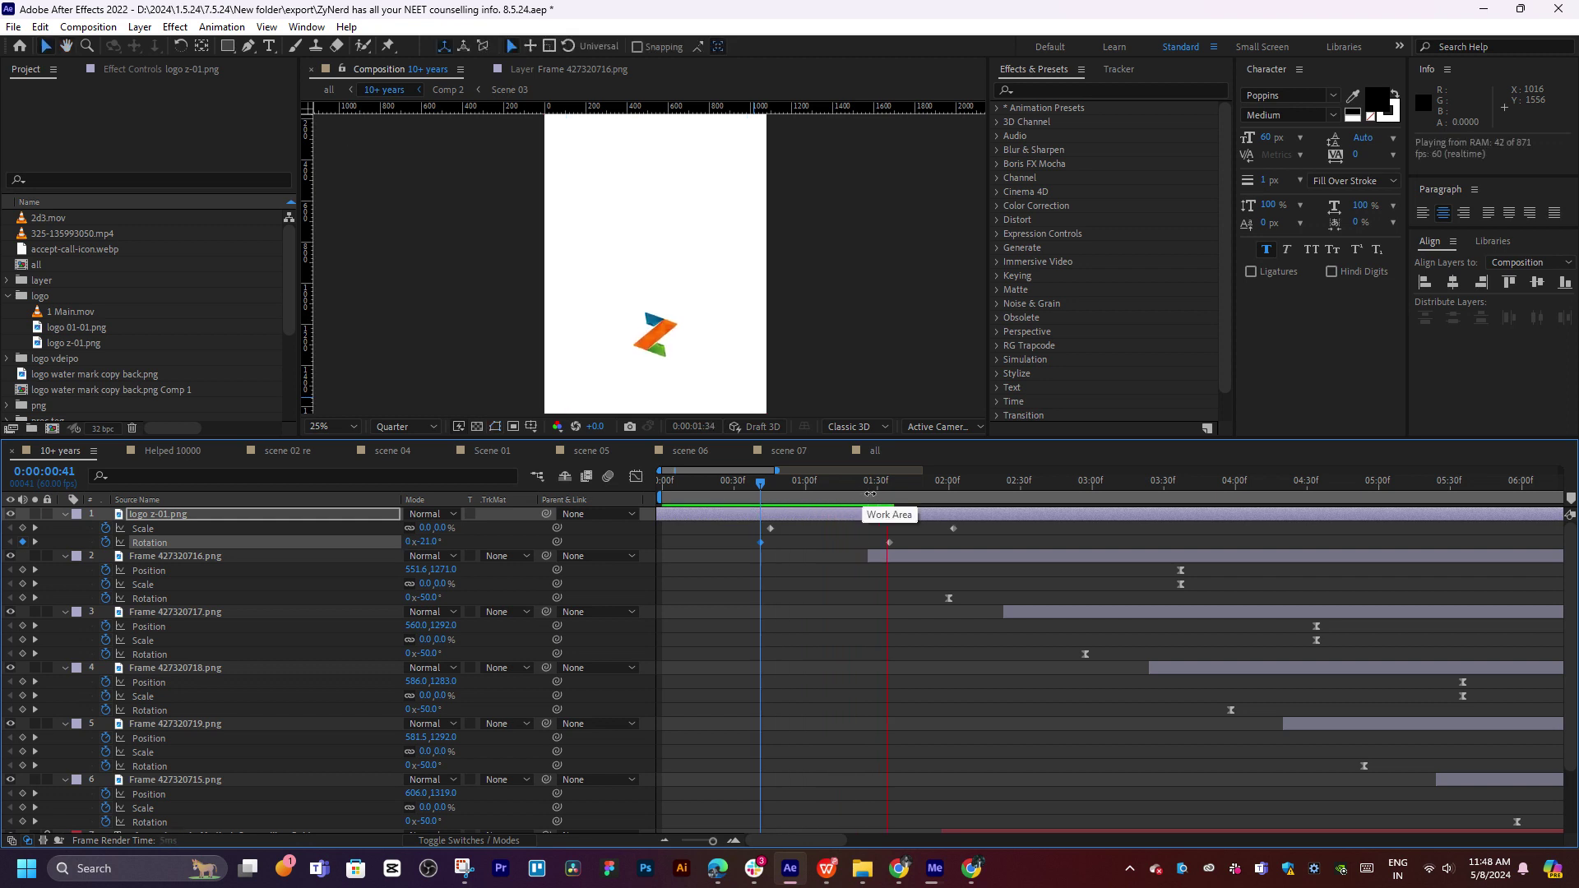
left_click(795, 492)
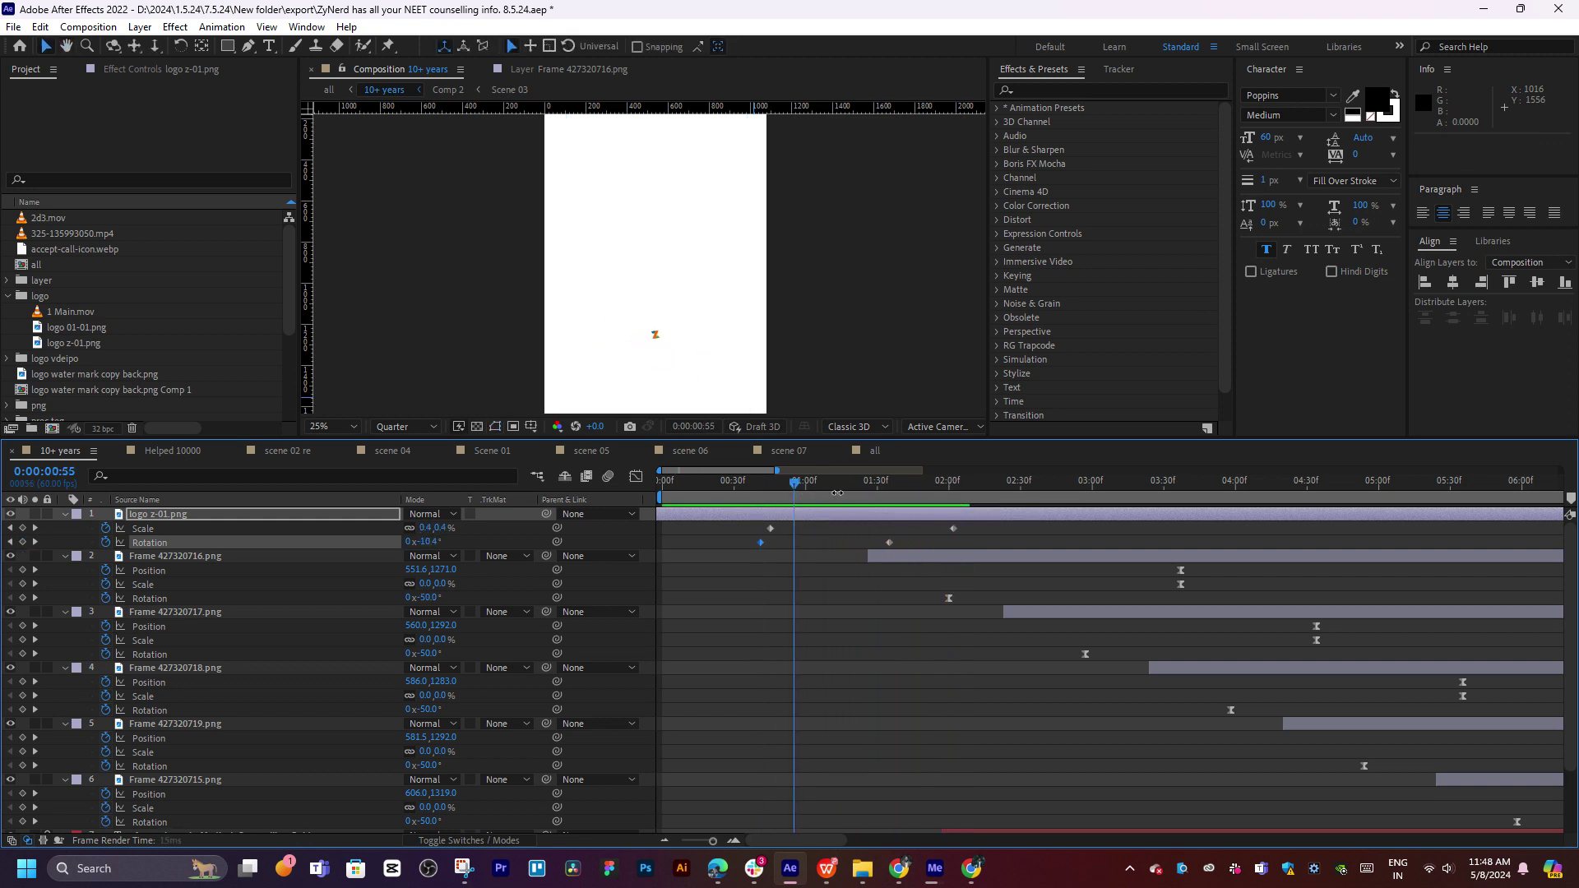
key("space")
key("space")
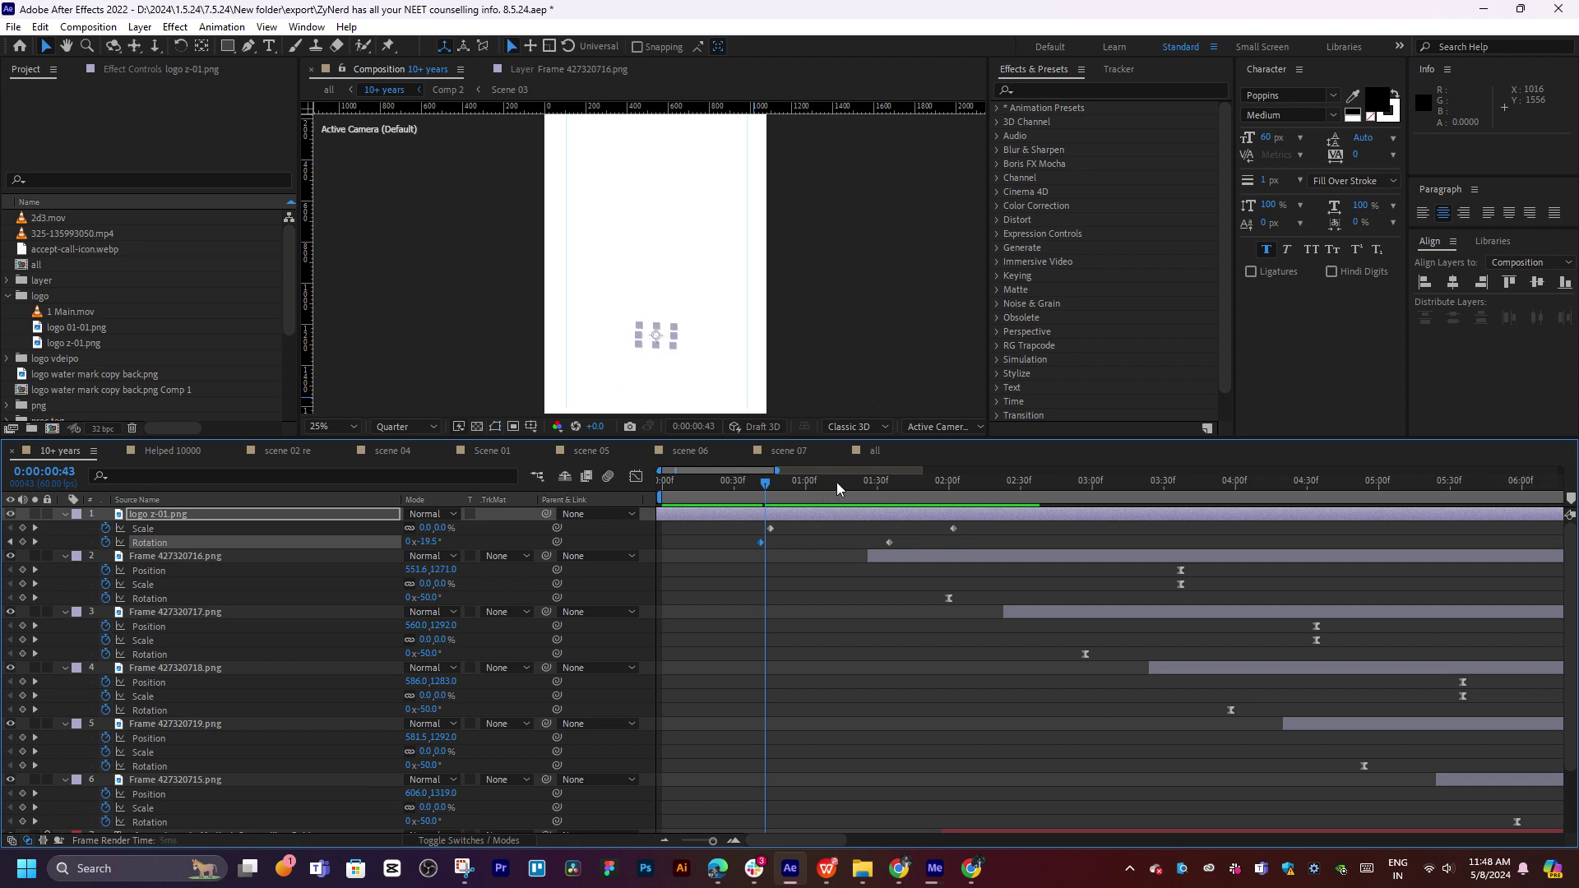
left_click(809, 500)
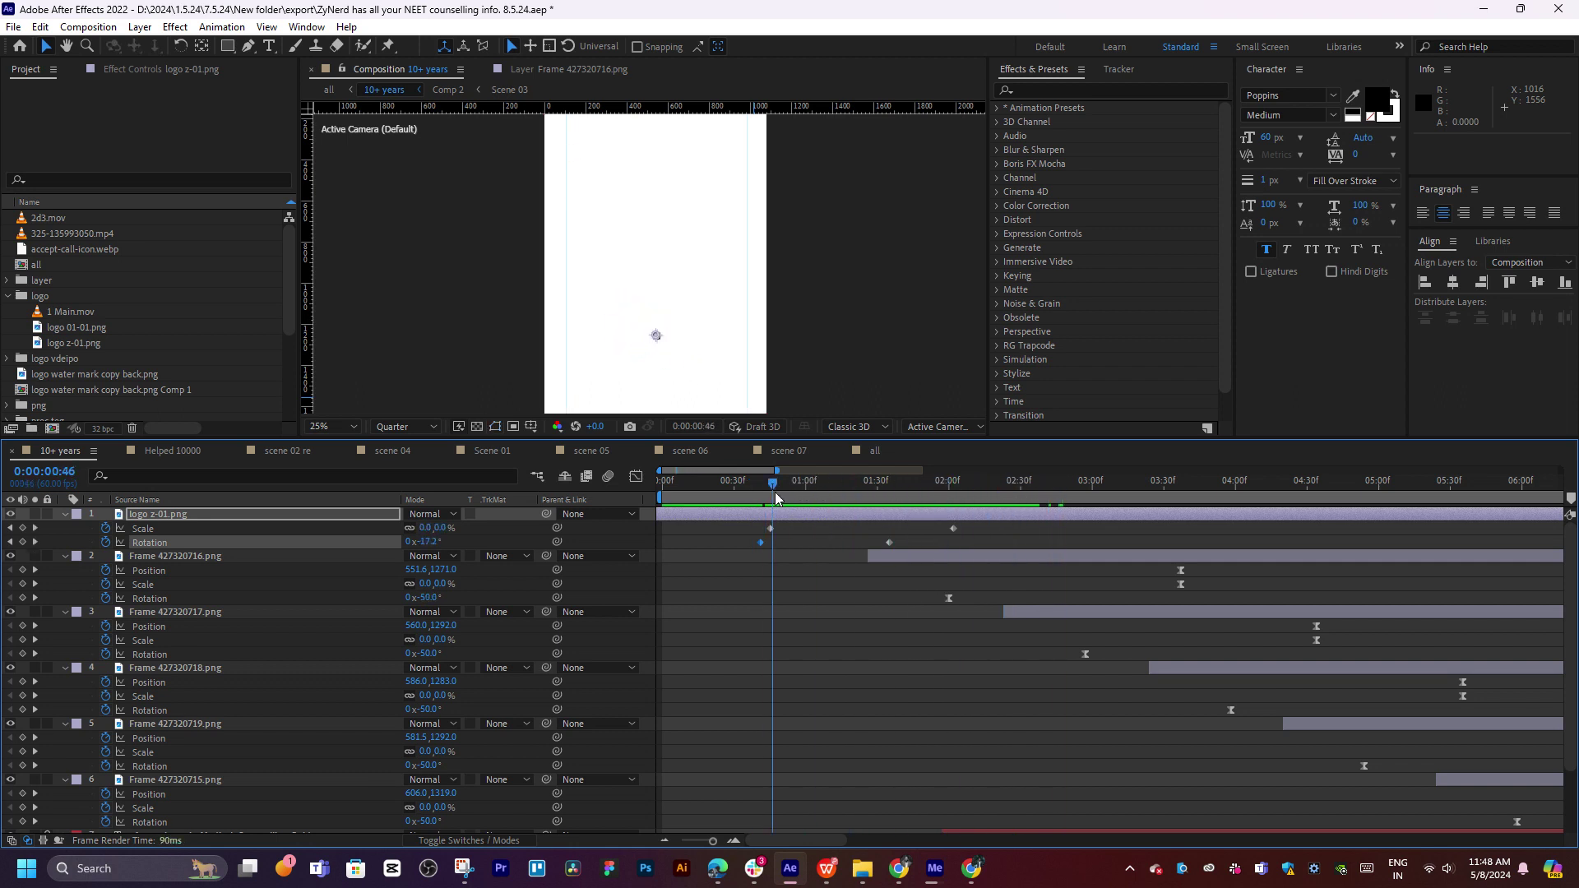
key("space")
left_click_drag(805, 498, 889, 496)
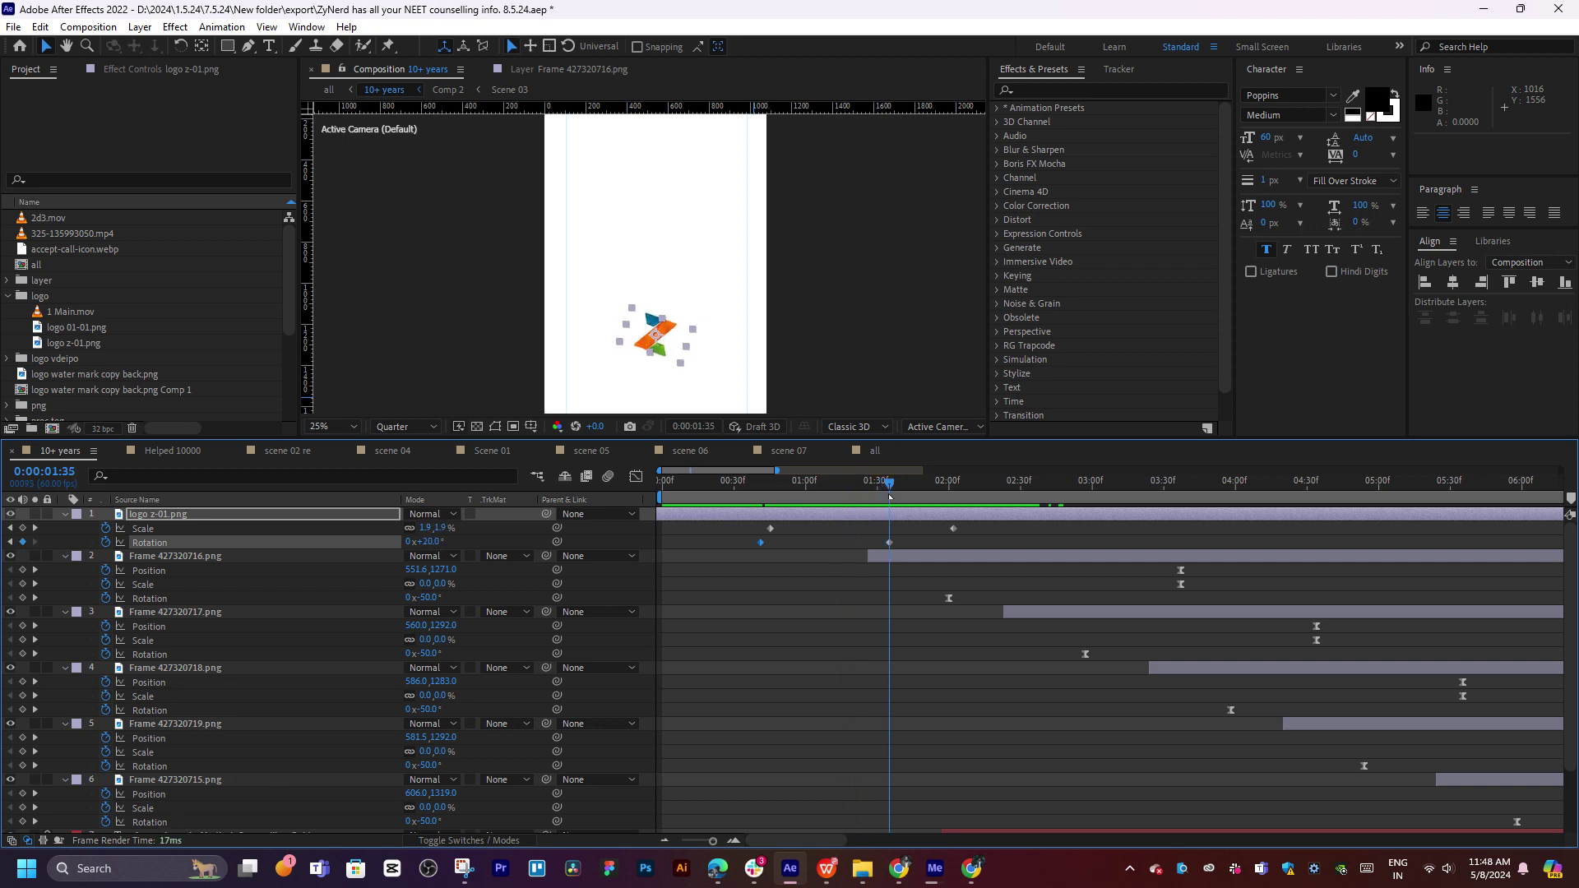
left_click_drag(435, 545, 449, 541)
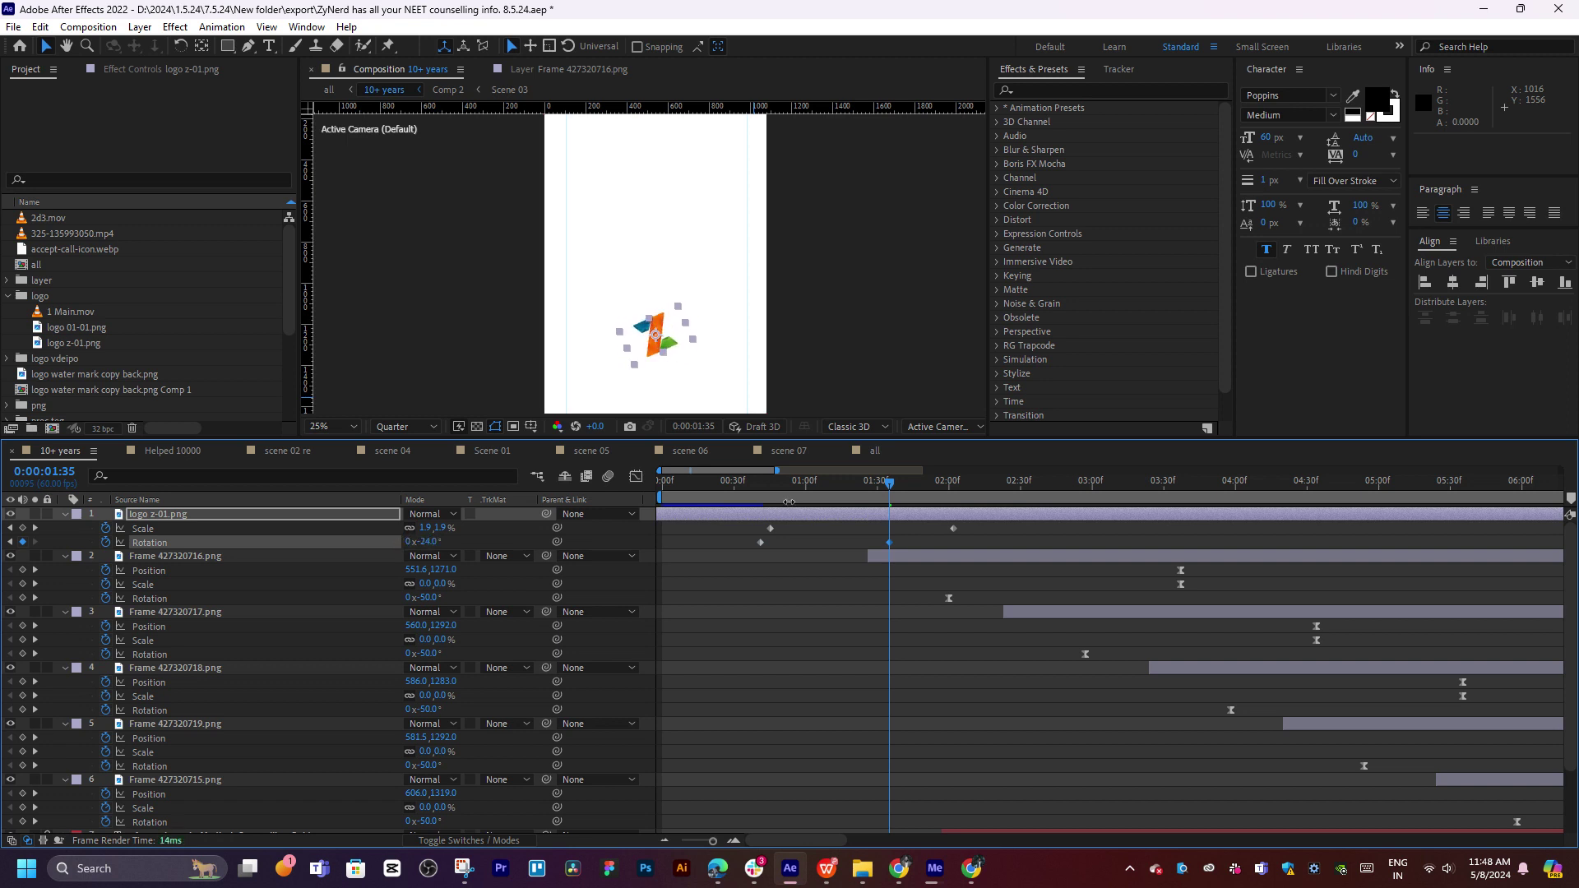
key("space")
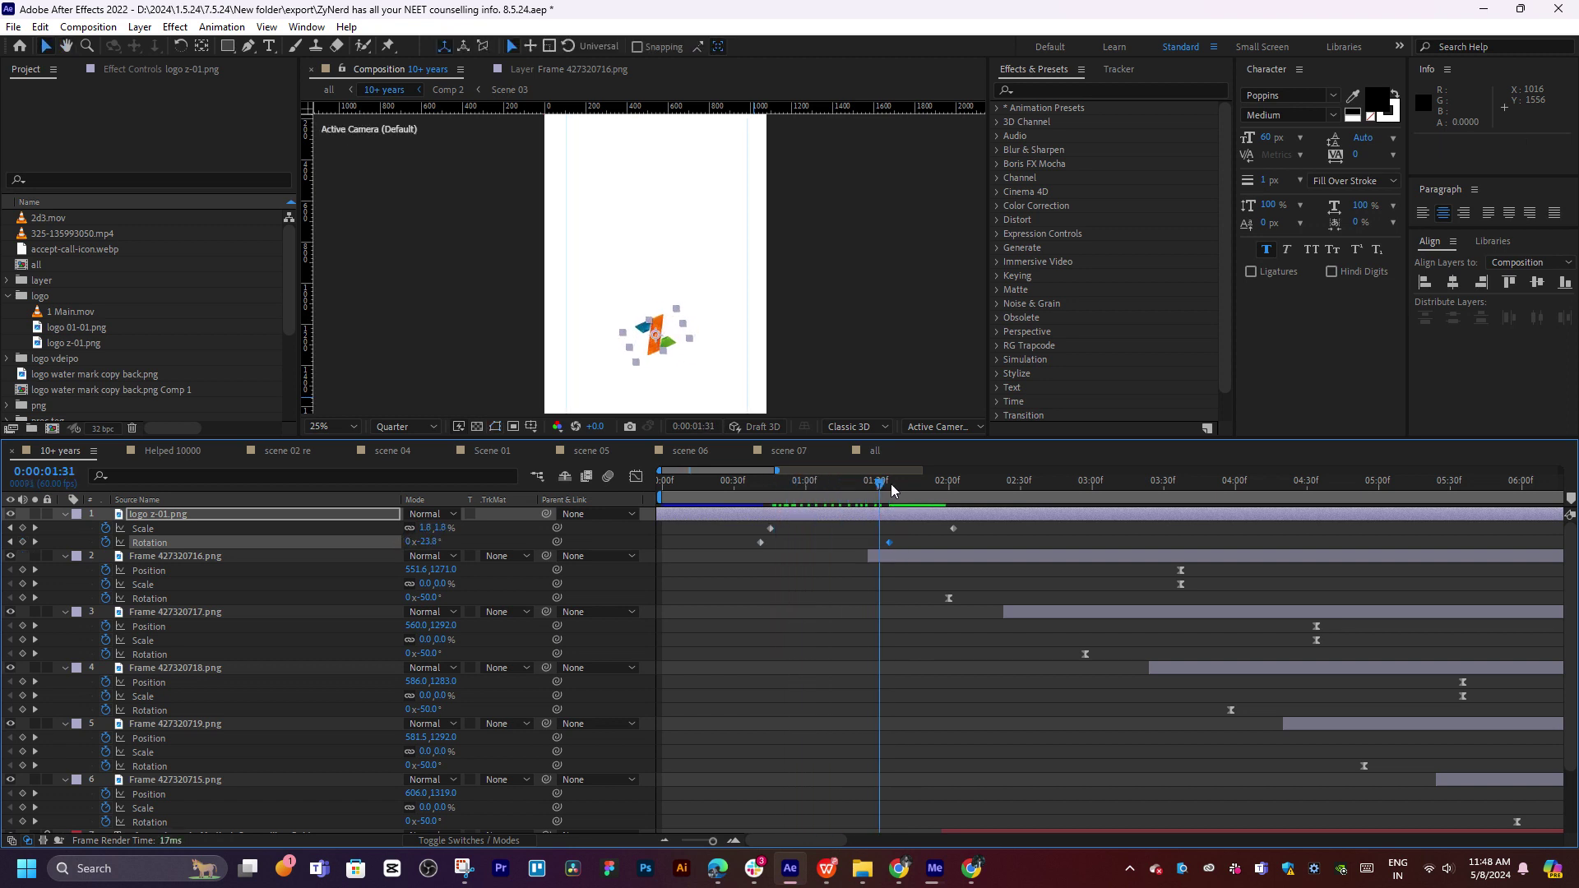
Move the first Rotation key to 01:06, set it to +51°, and preview
mouse_move(888, 490)
left_mouse_down()
mouse_move(765, 500)
mouse_move(820, 542)
left_mouse_up()
key("space")
key("period")
key("period")
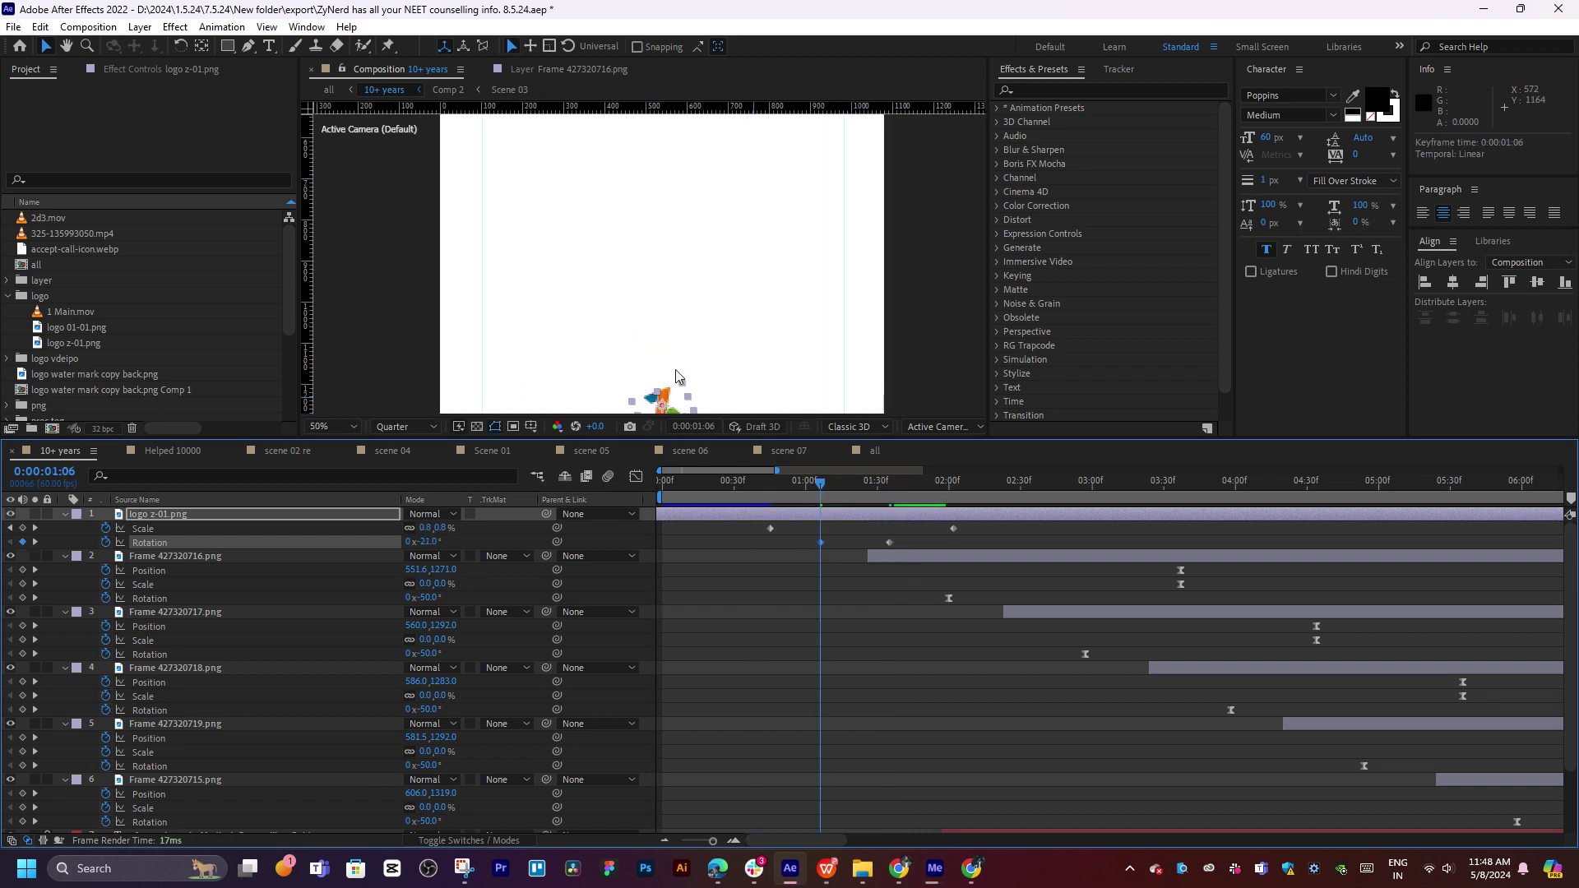
left_click_drag(677, 377, 681, 295)
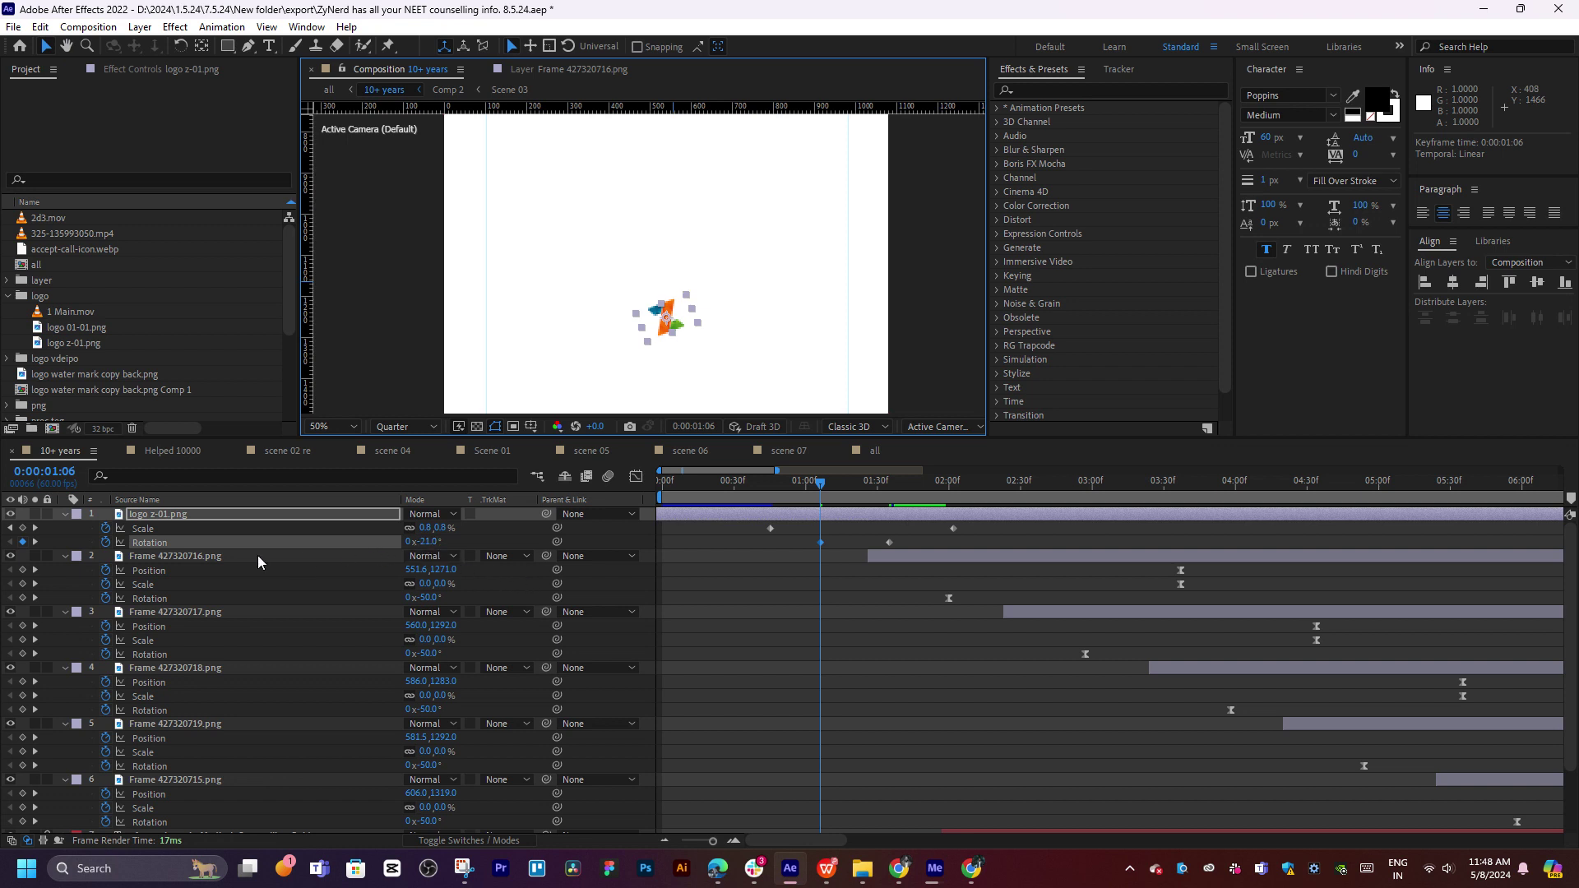
left_click_drag(410, 542, 752, 487)
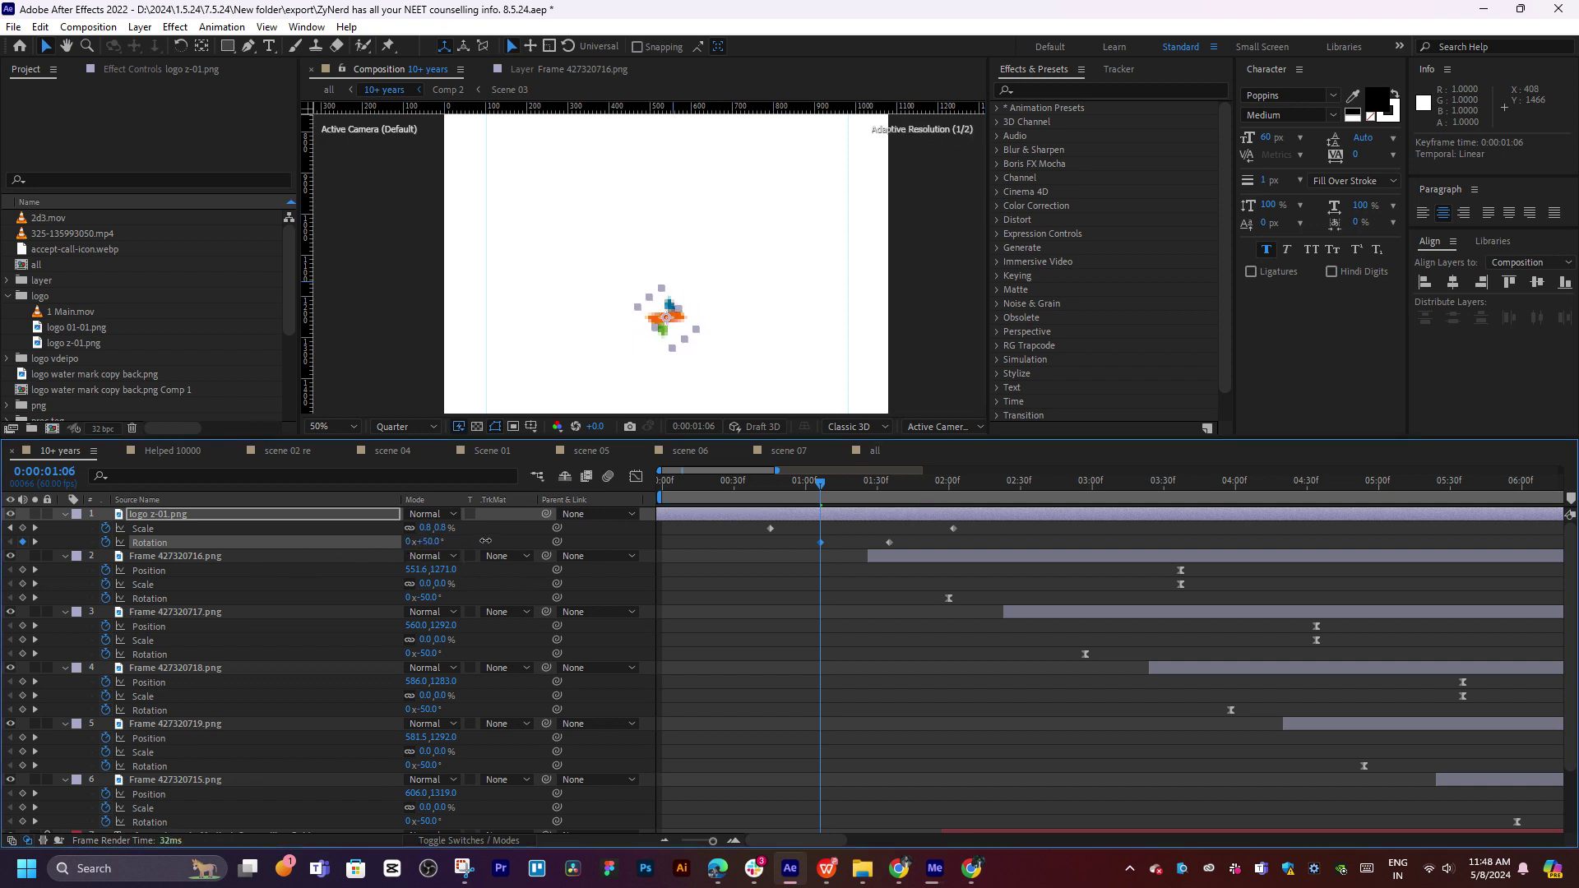
key("space")
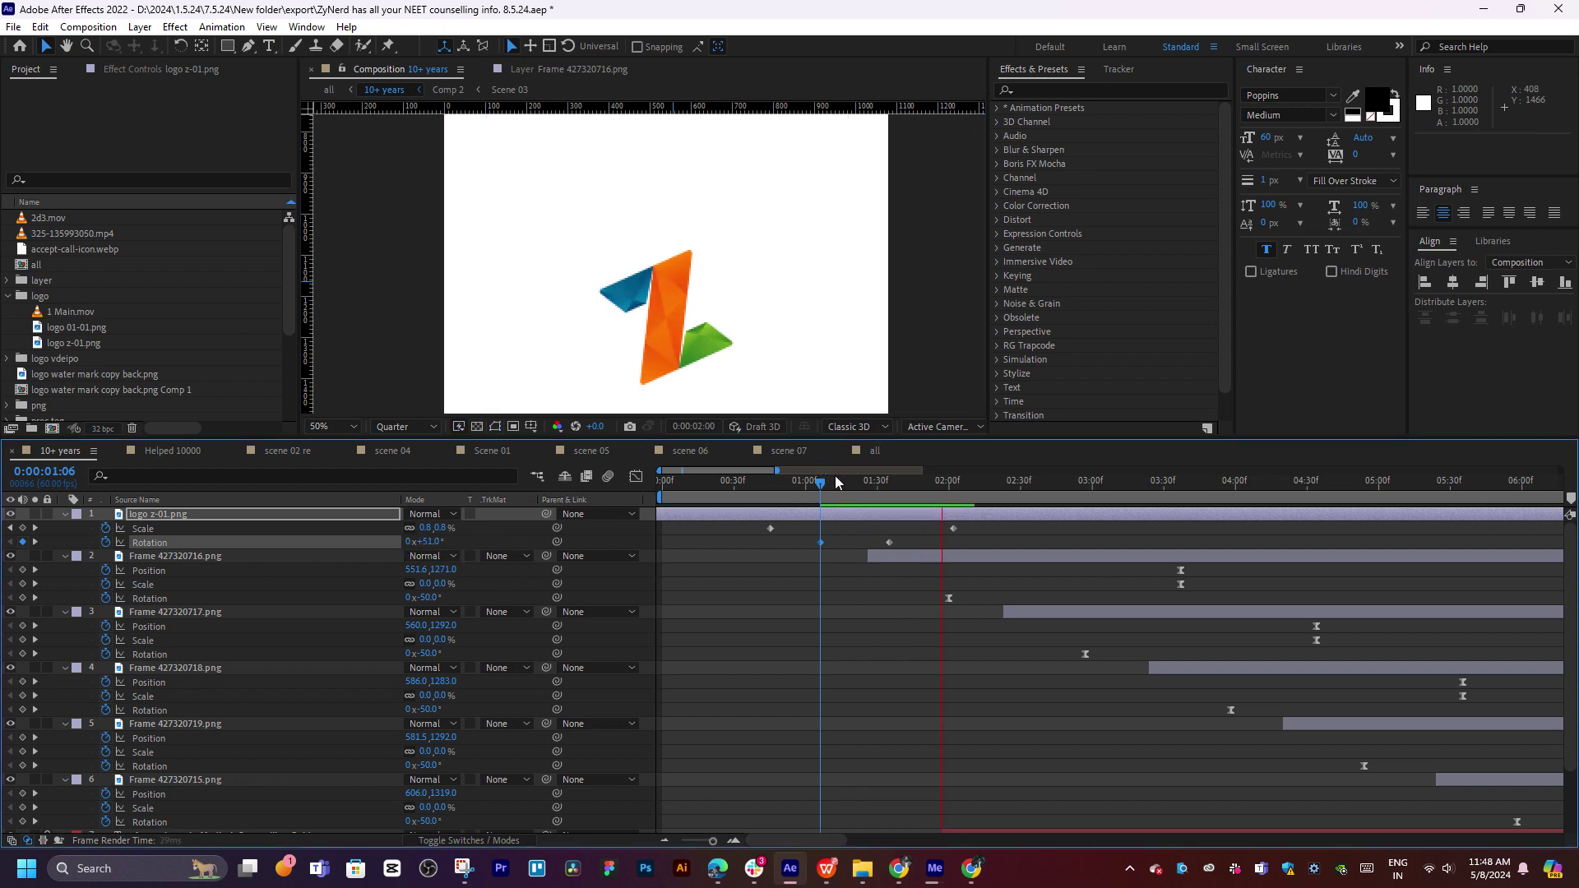
key("space")
key("space")
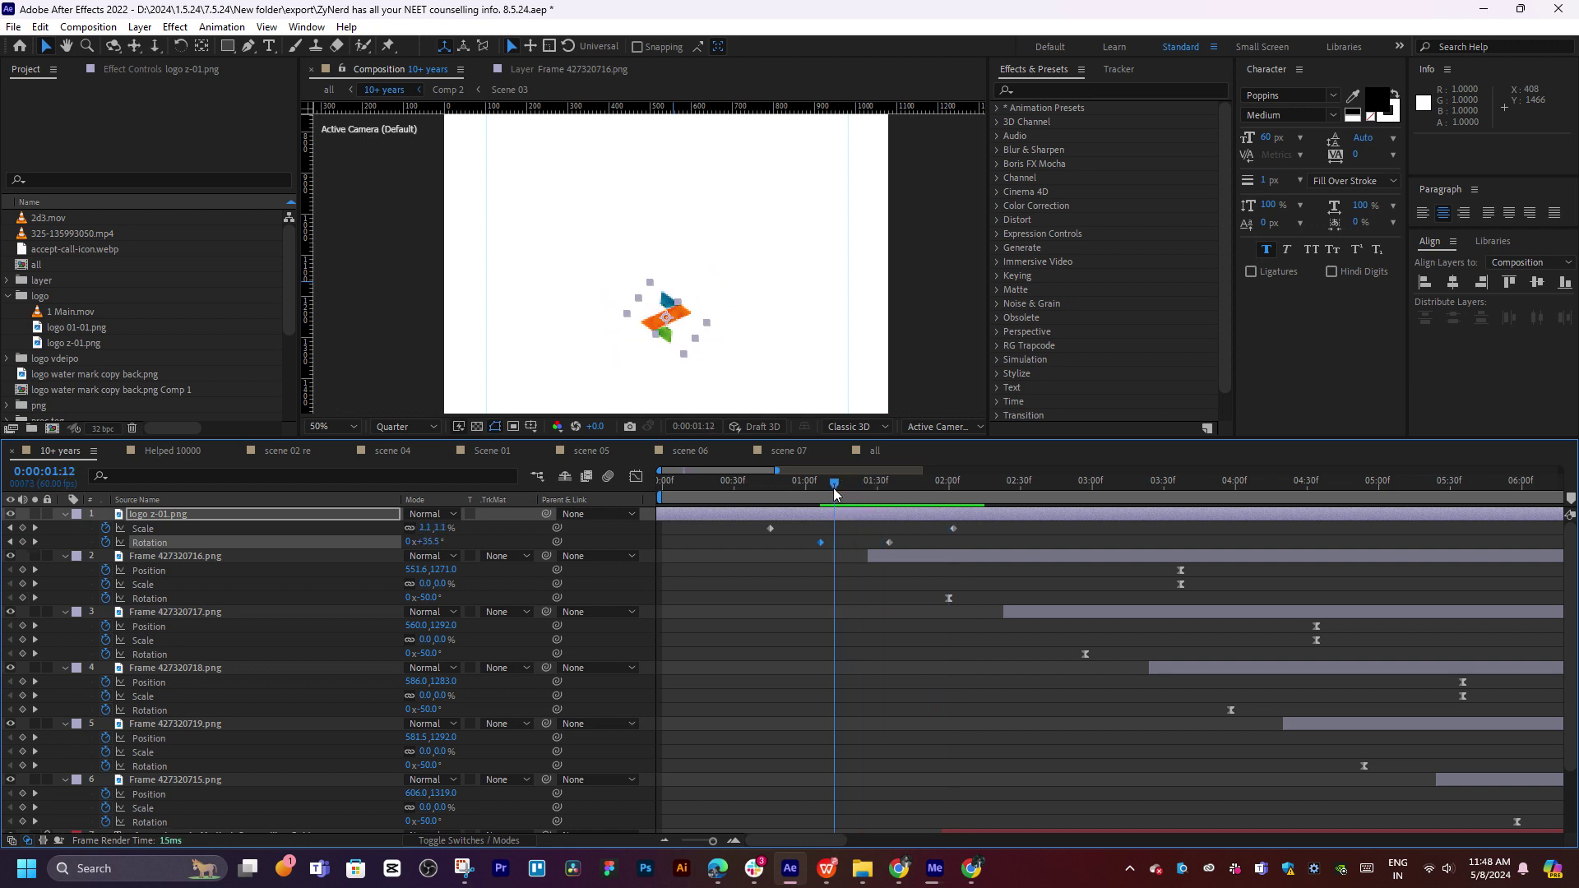
Set the Rotation key at 01:35 to 0° so the logo ends upright, then preview
left_click_drag(926, 485, 890, 494)
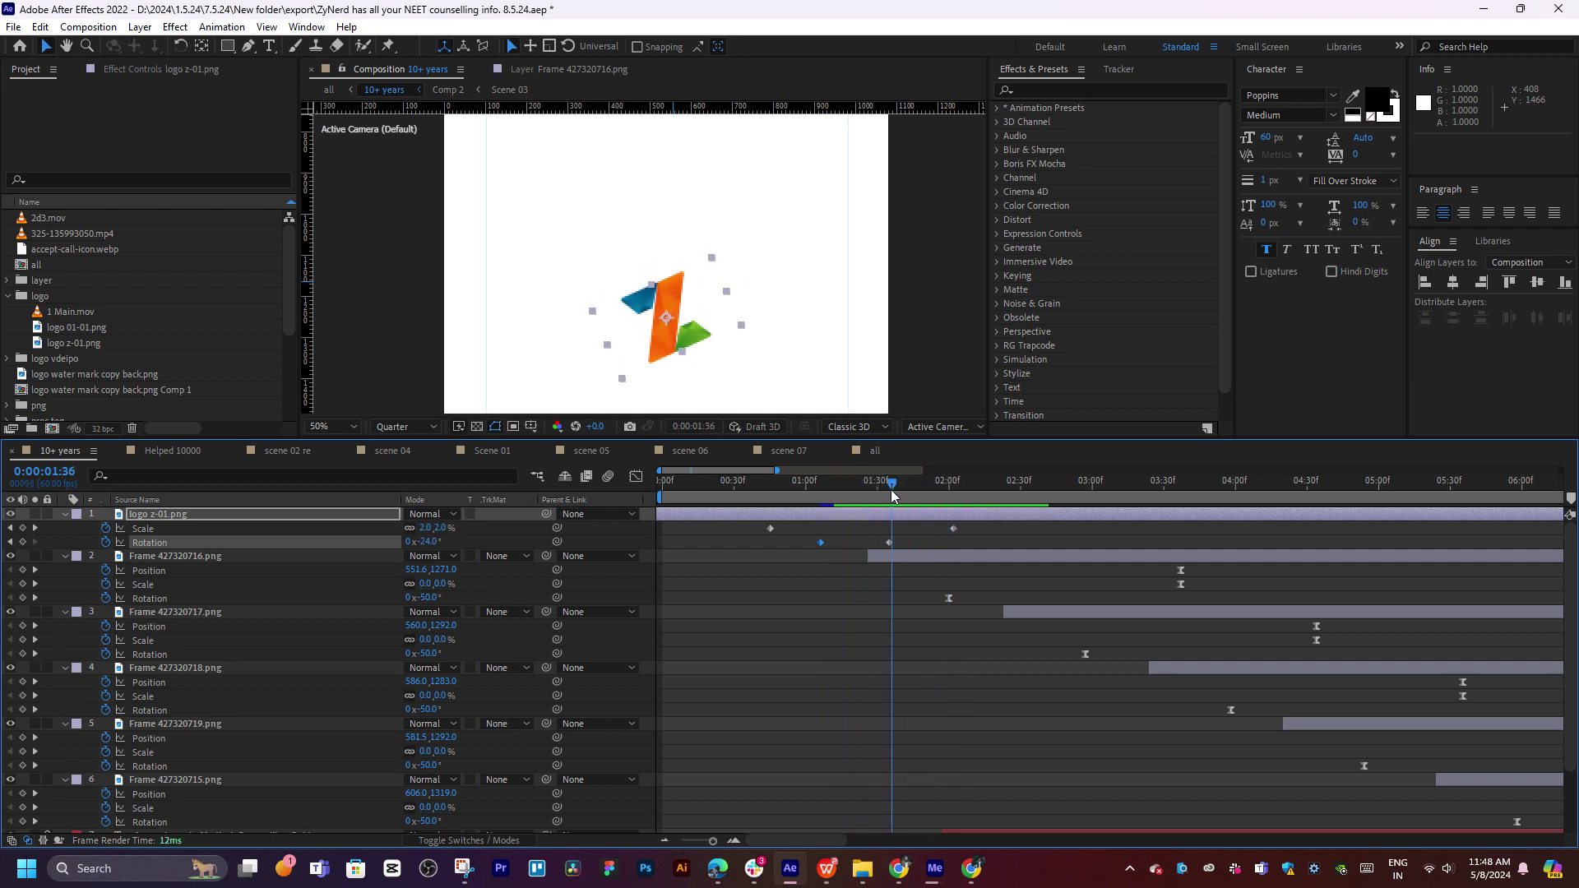
left_click(889, 544)
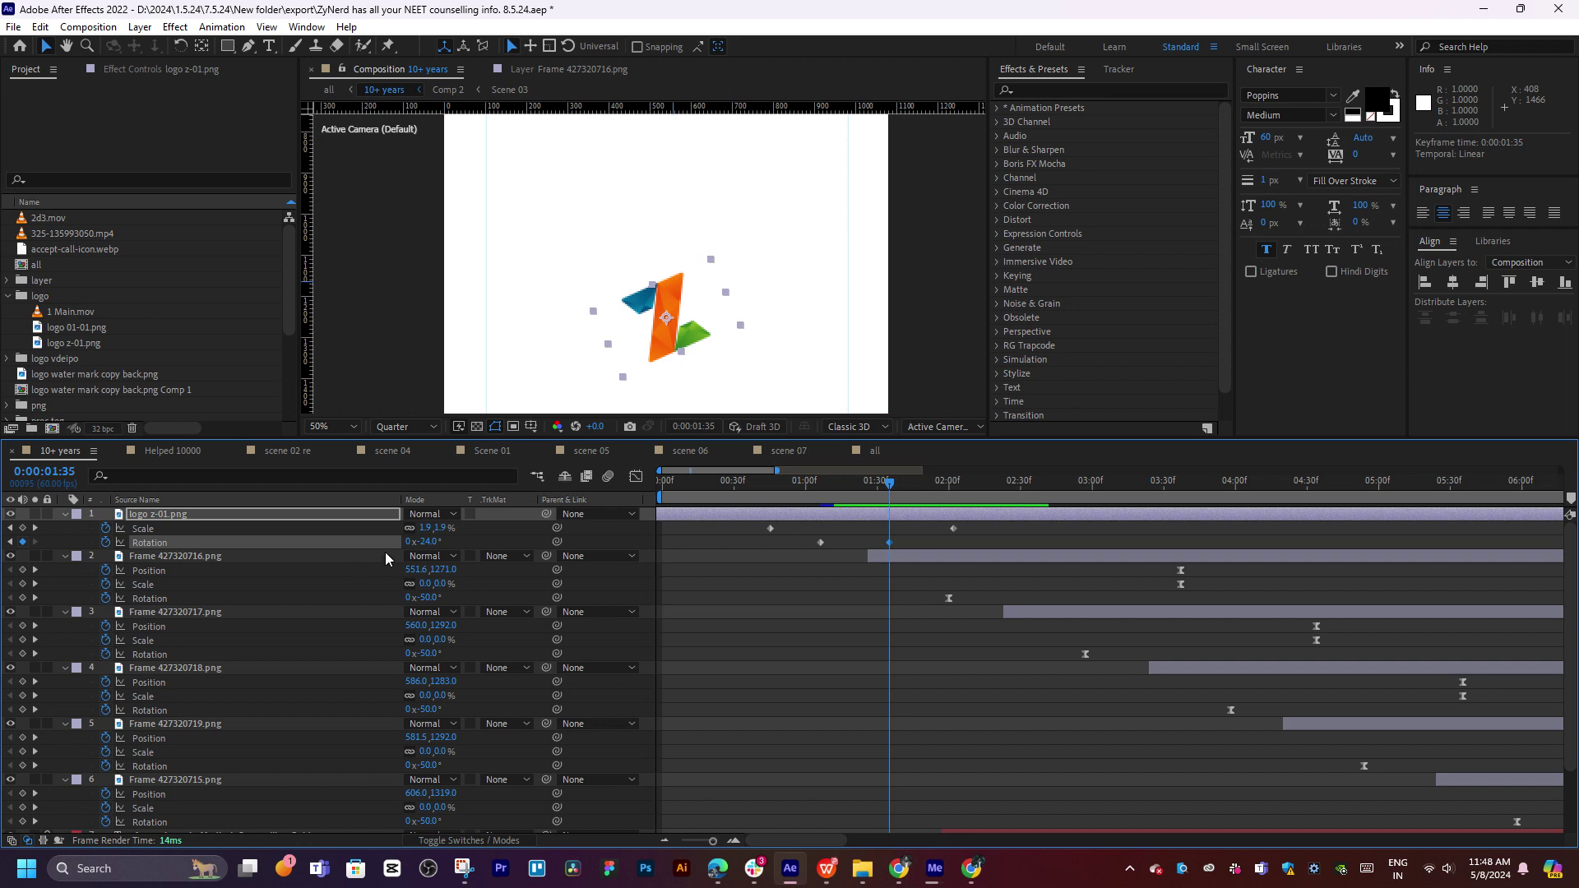
type("0")
key("Return")
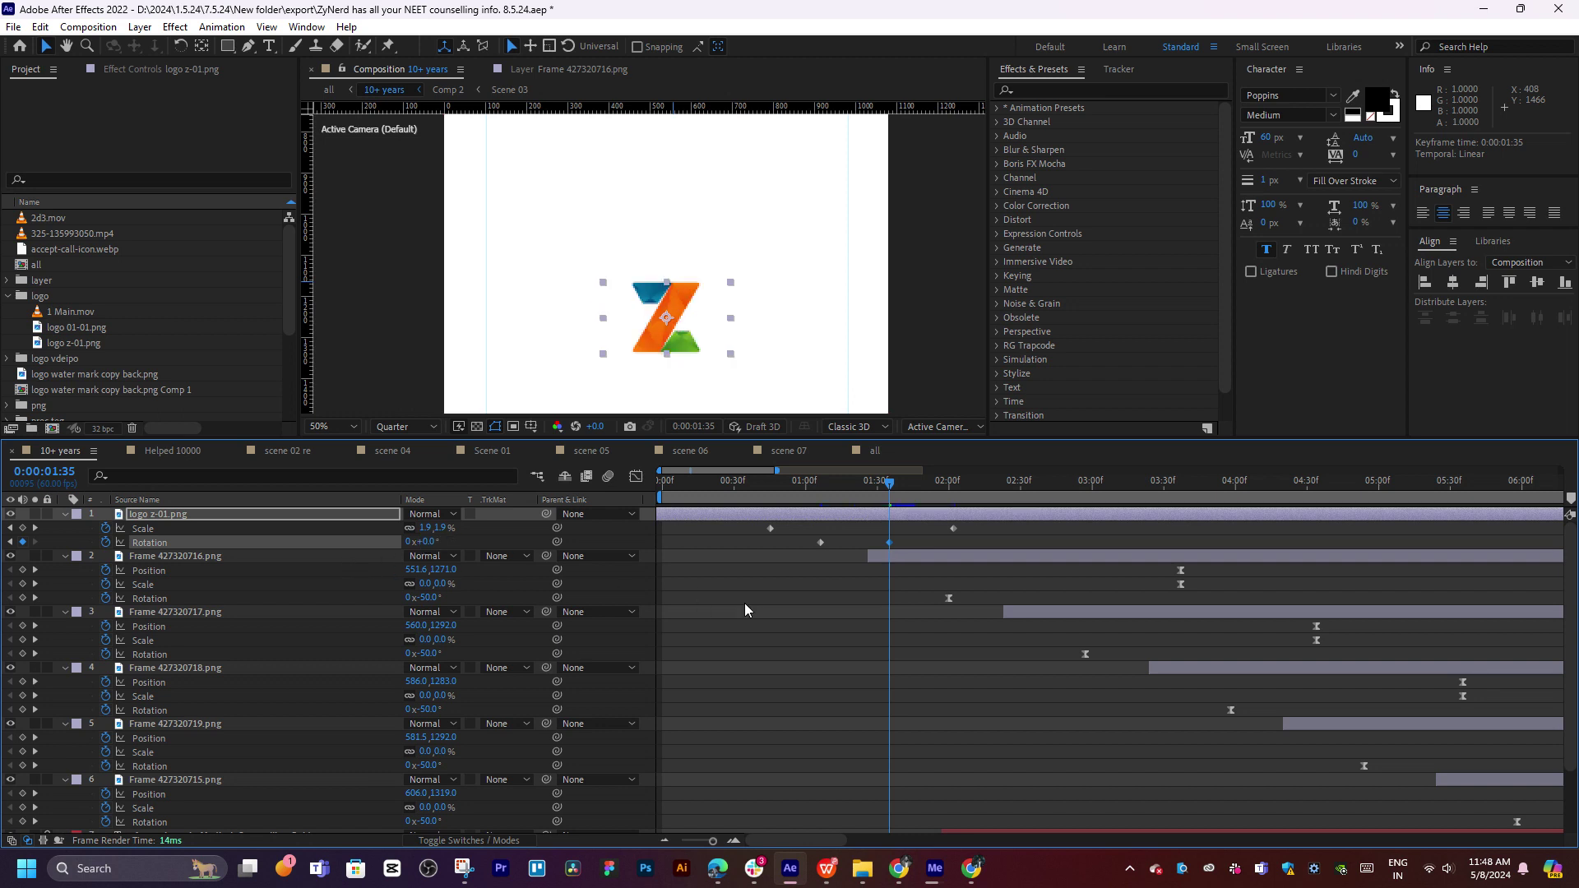
key("comma")
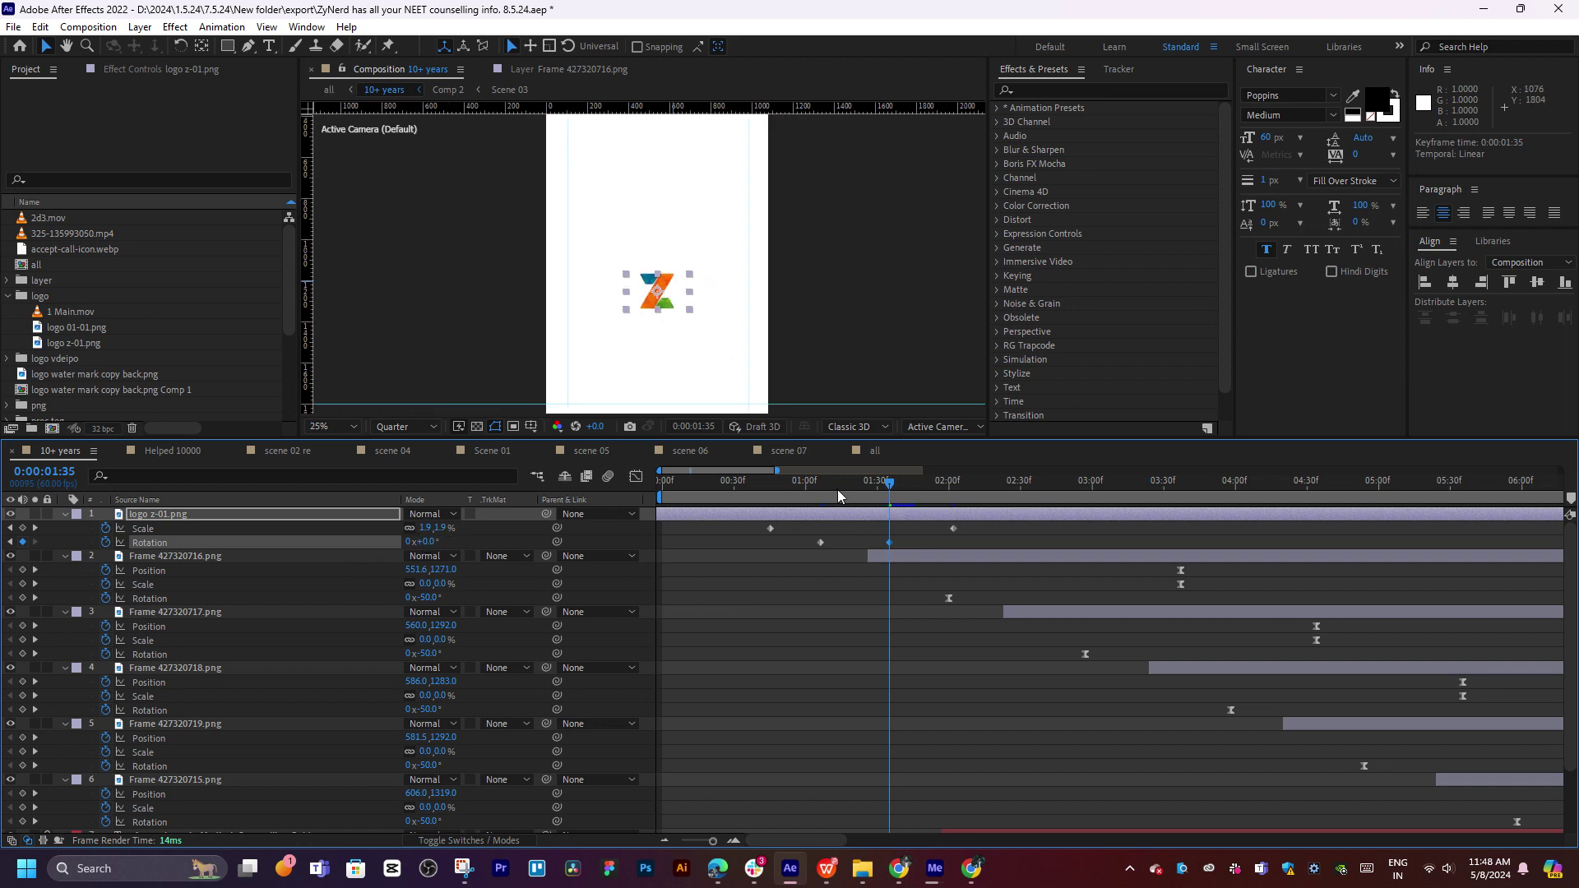
left_click(823, 489)
key("space")
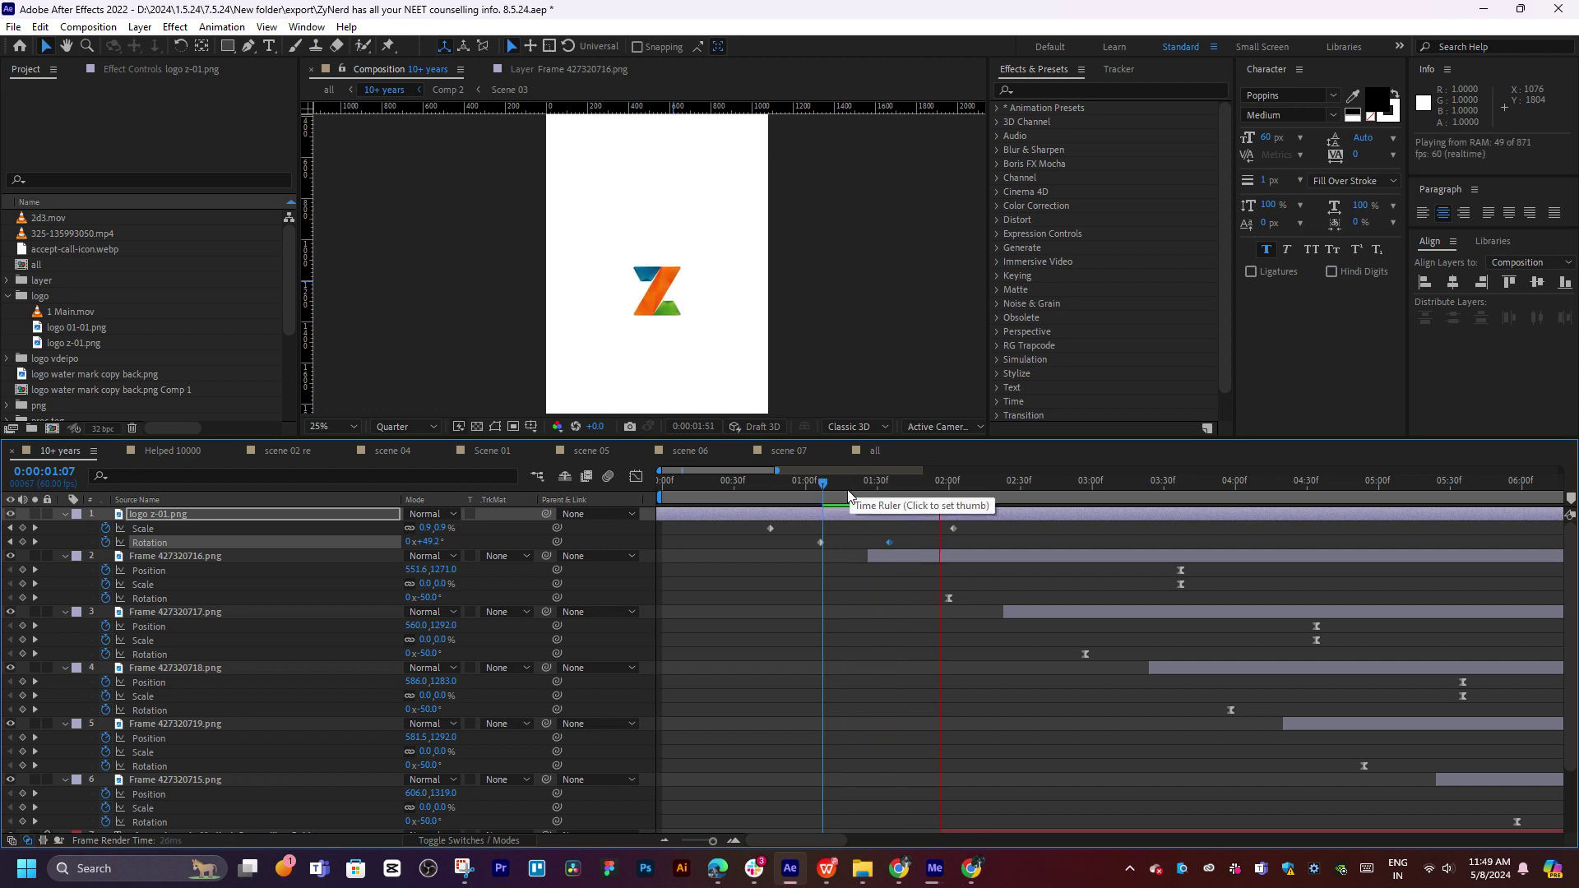
Move the first Rotation key to 00:30 and try a much later ending key before pulling it back
left_click_drag(821, 543, 734, 542)
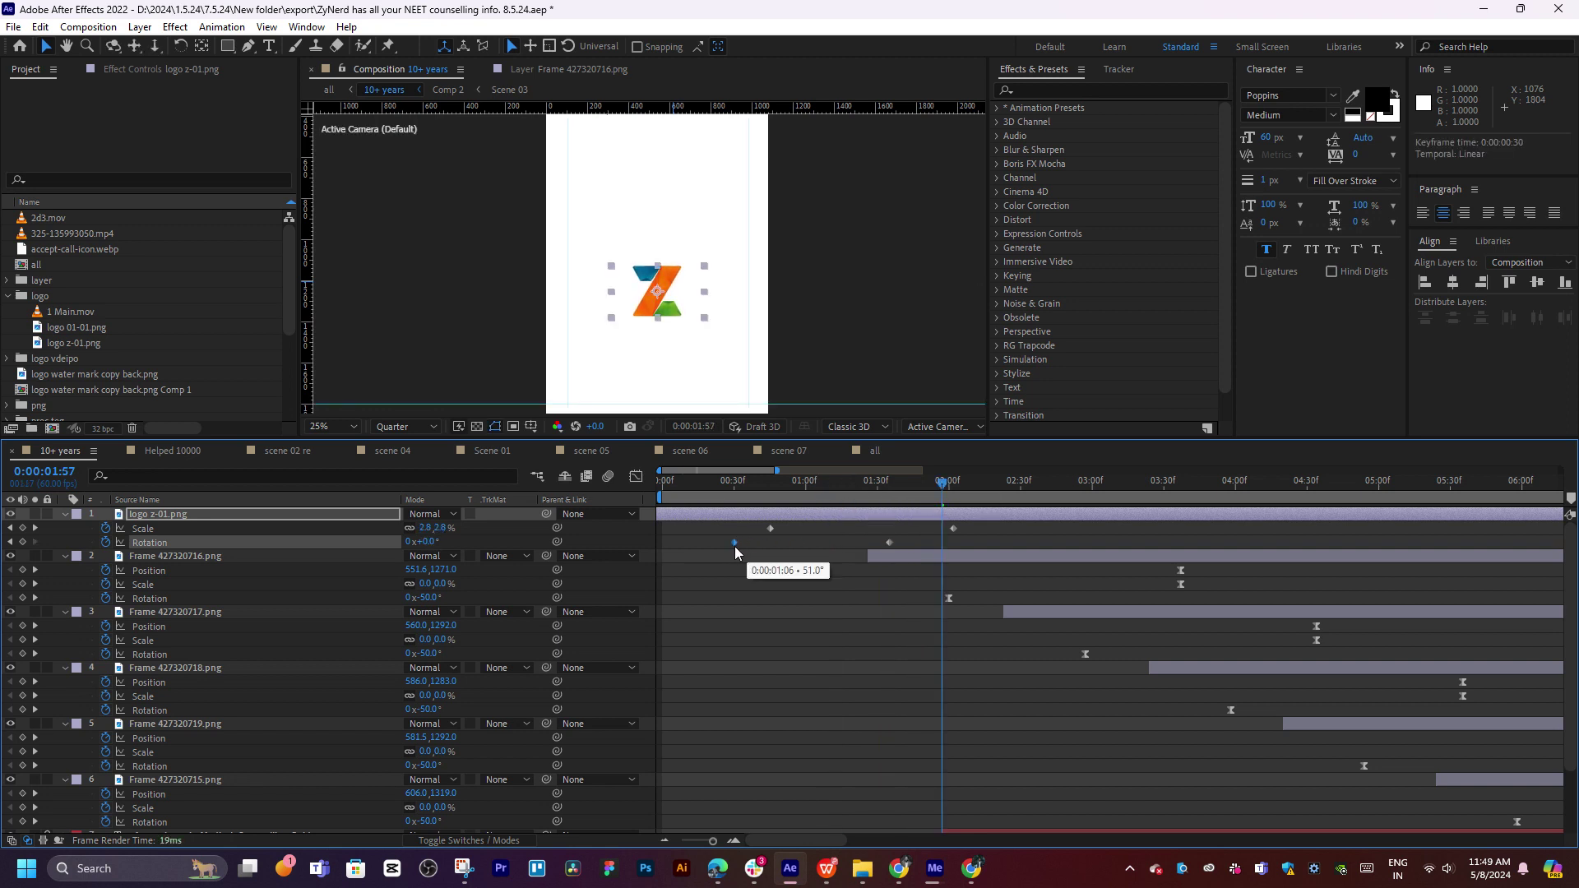
left_click_drag(892, 544, 1178, 550)
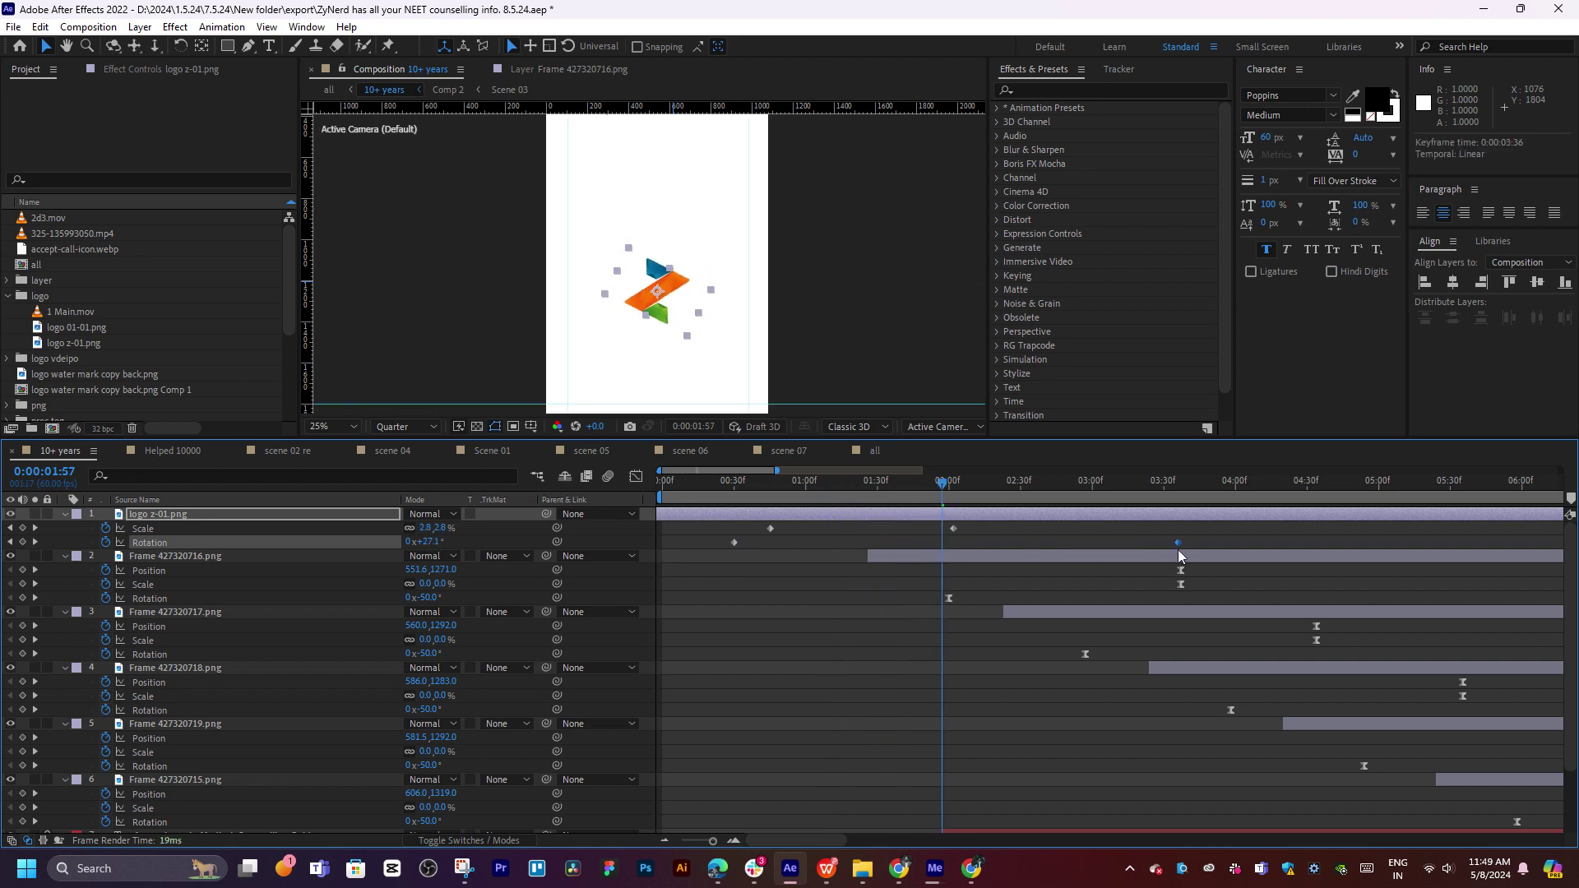
key("space")
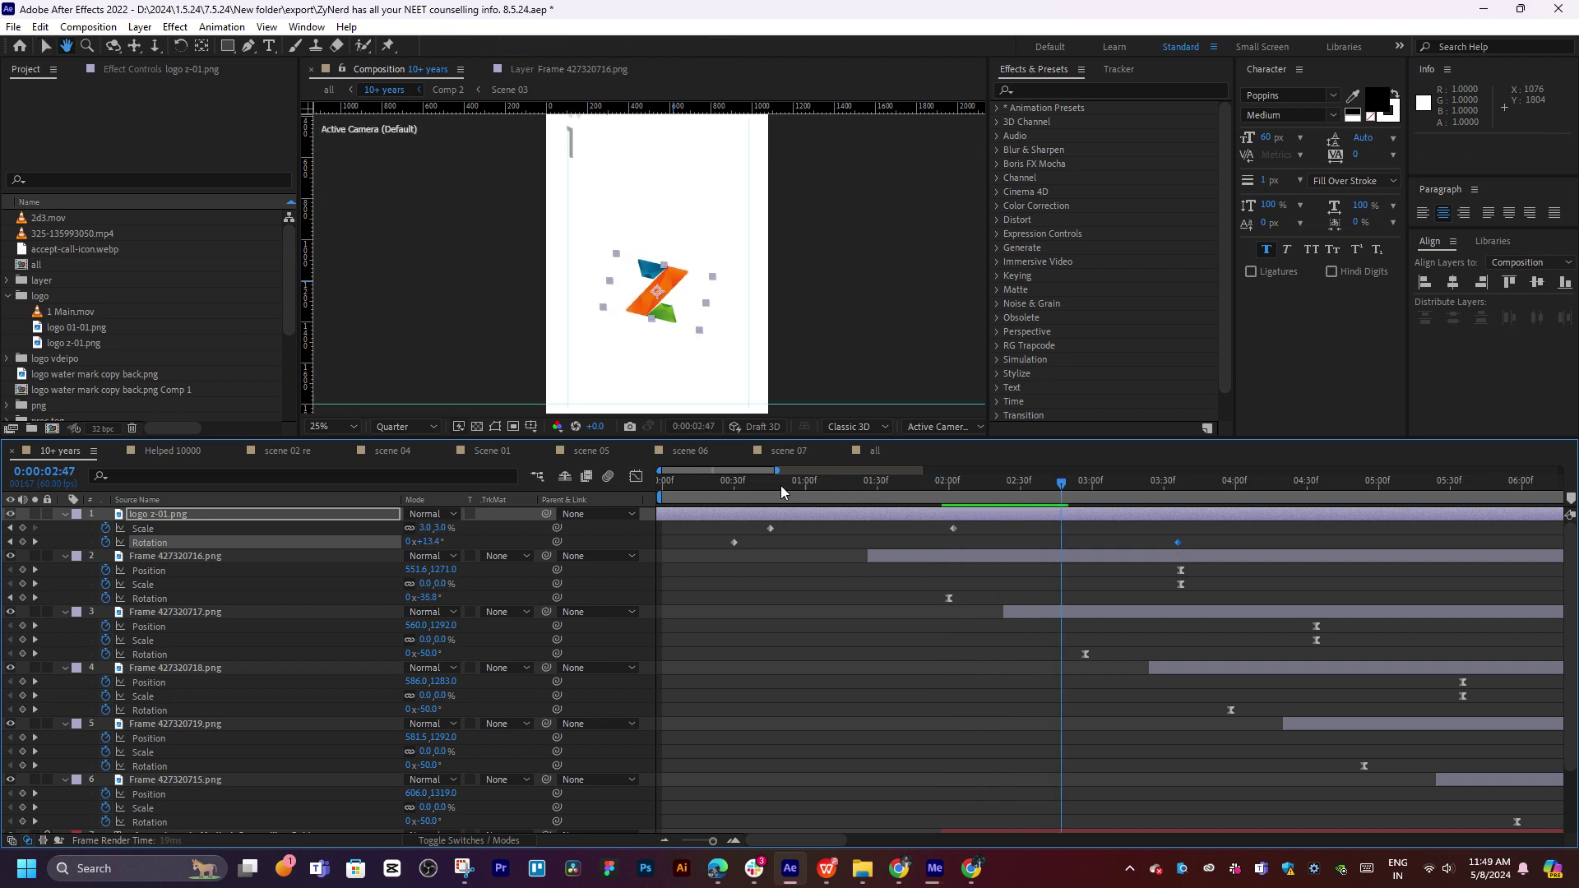
left_click(764, 485)
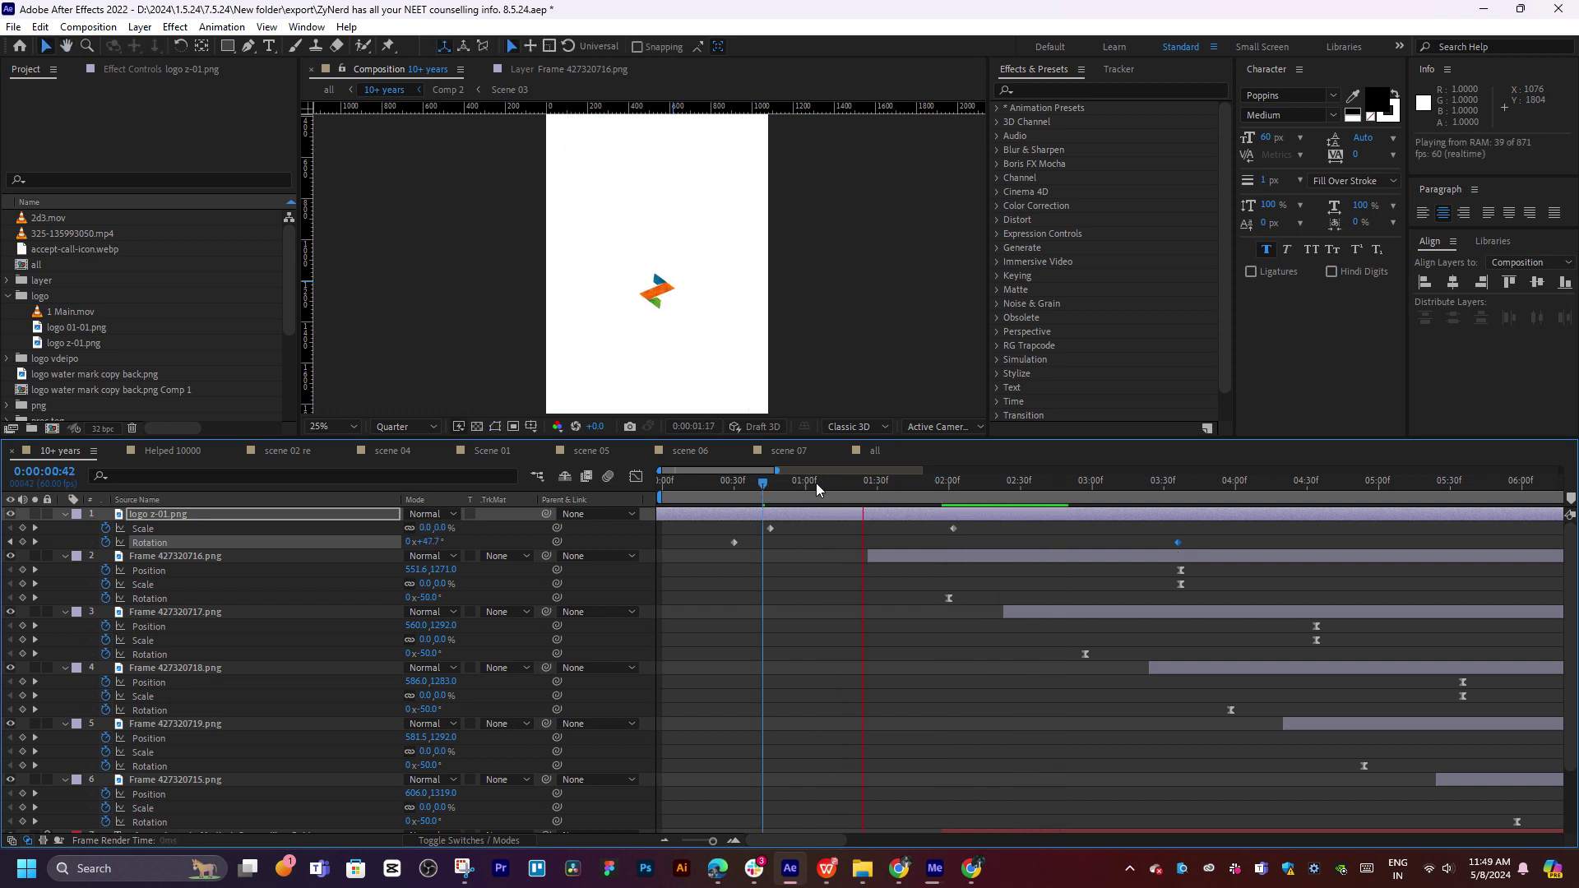
left_click(792, 483)
mouse_move(798, 482)
left_mouse_down()
mouse_move(987, 488)
mouse_move(921, 494)
mouse_move(908, 527)
mouse_move(951, 527)
left_mouse_up()
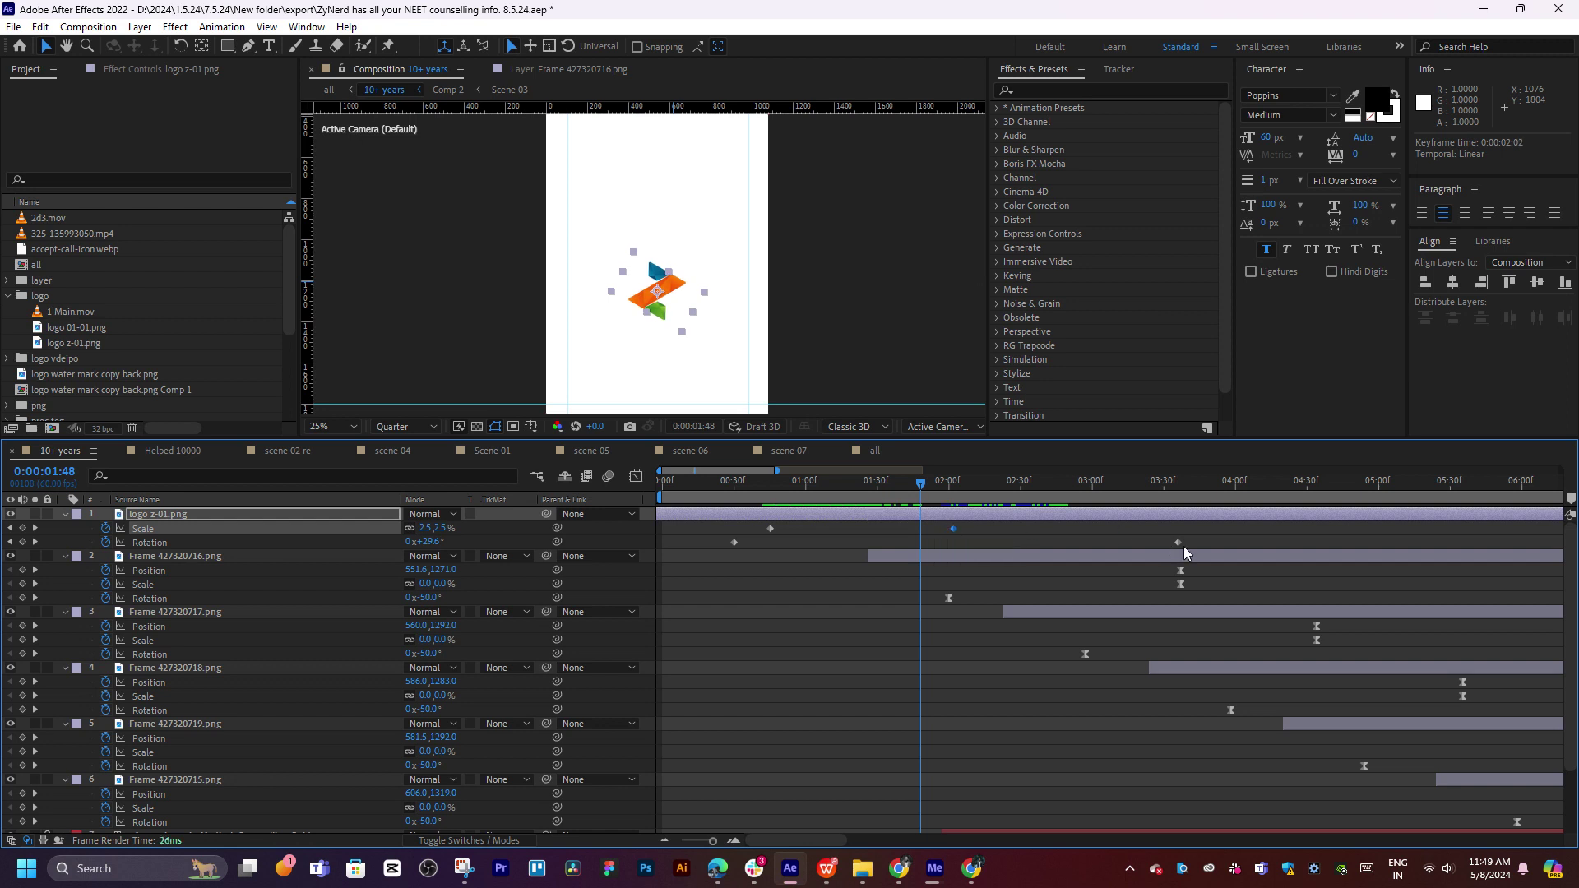
left_click_drag(1179, 541, 835, 542)
Preview the retimed spin and shift the ending Rotation key toward 01:35
left_click(772, 486)
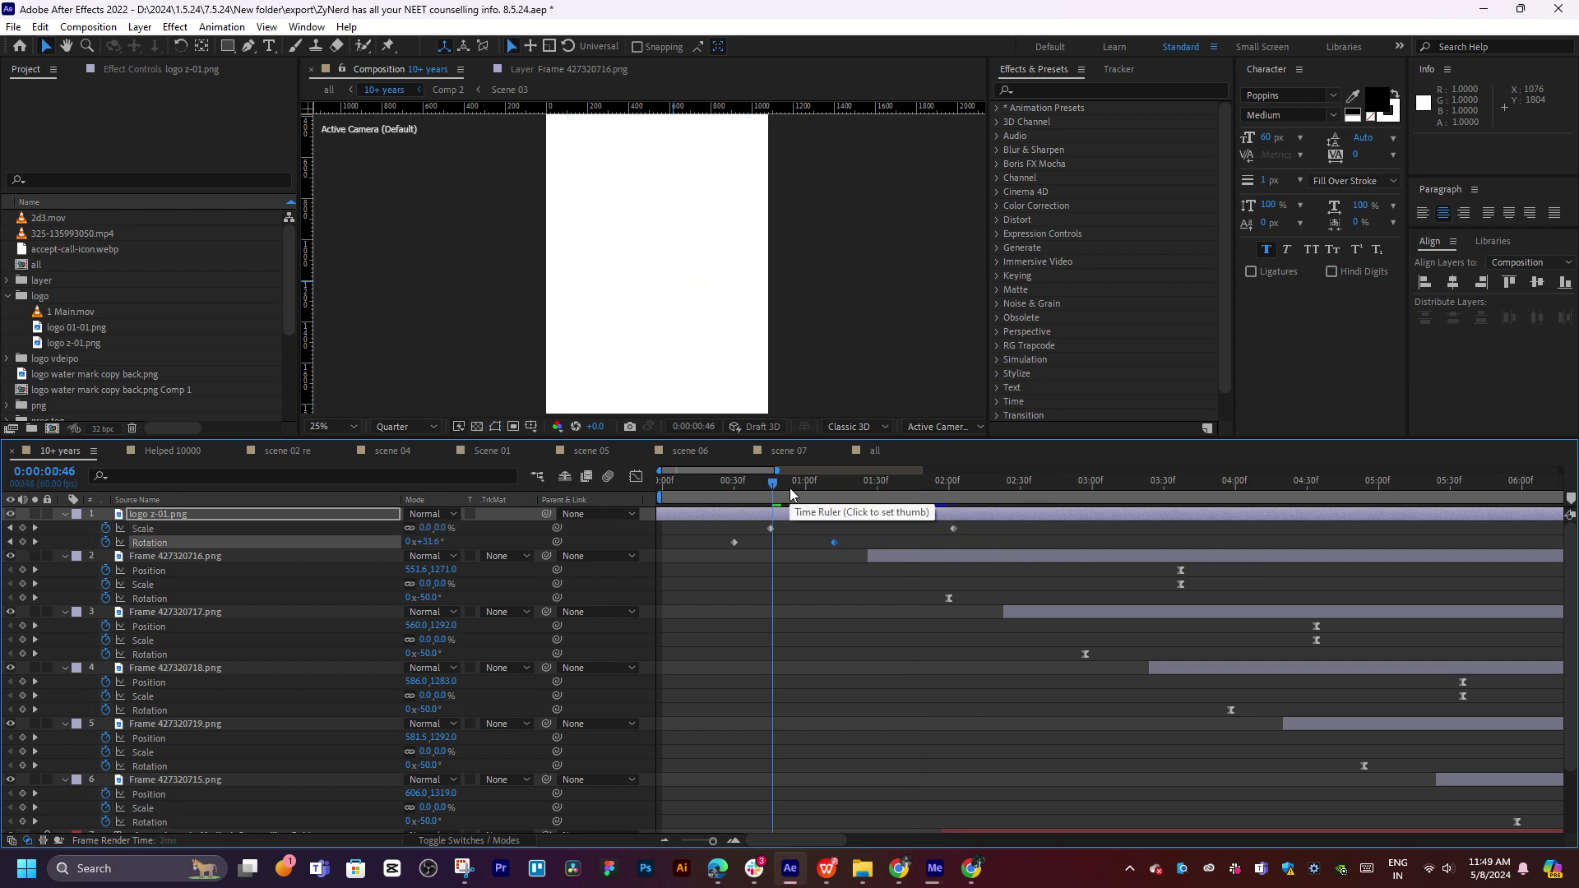
key("space")
left_click_drag(834, 542, 903, 542)
left_click_drag(872, 486, 733, 482)
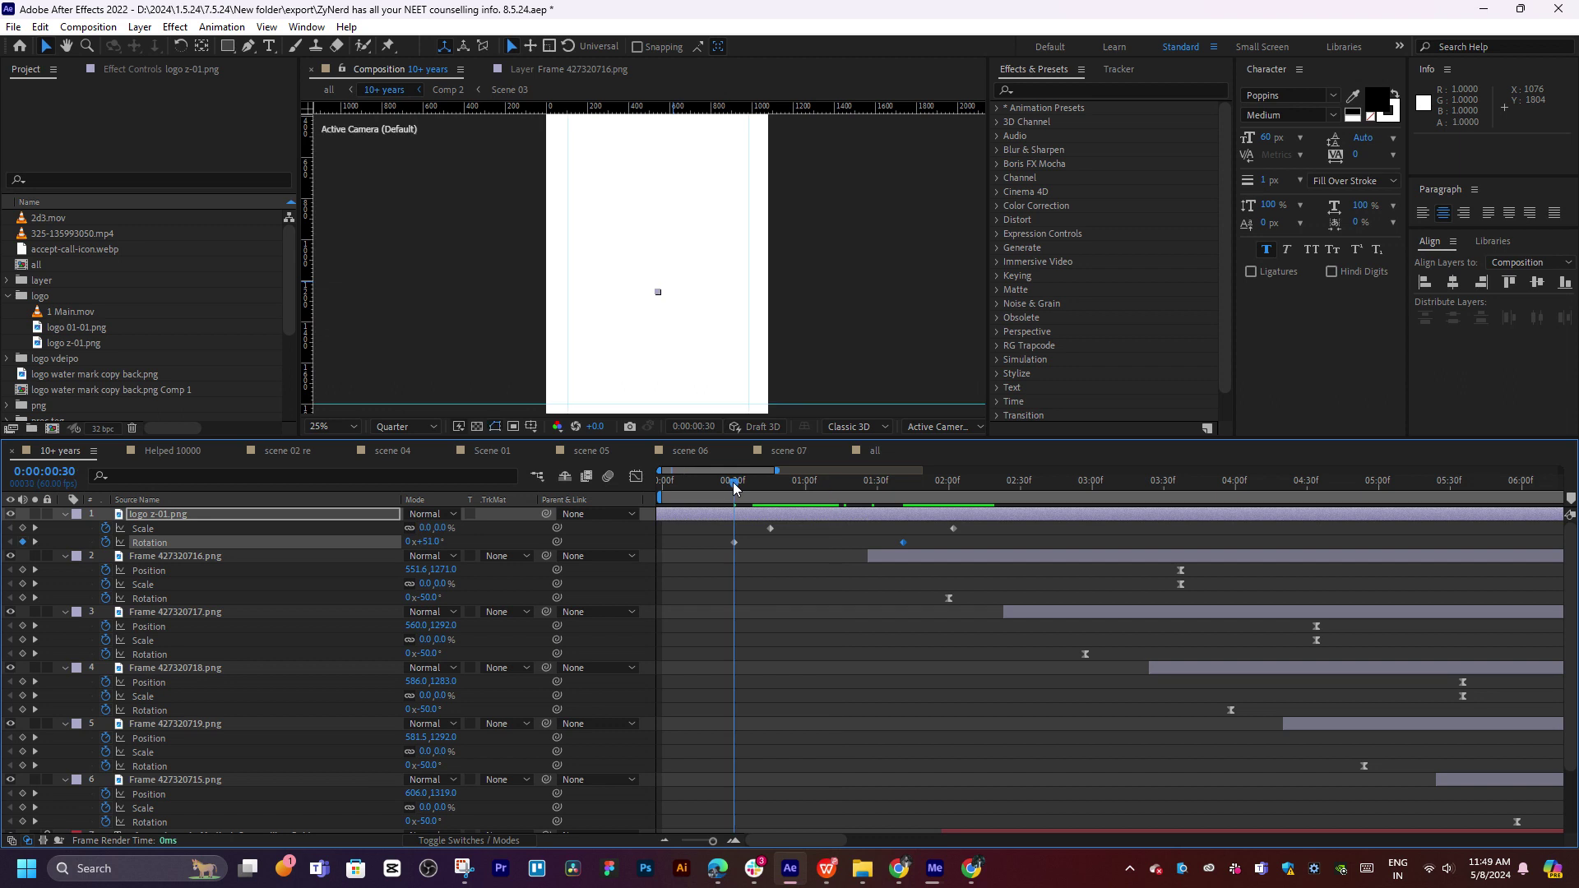
left_click_drag(429, 542, 347, 548)
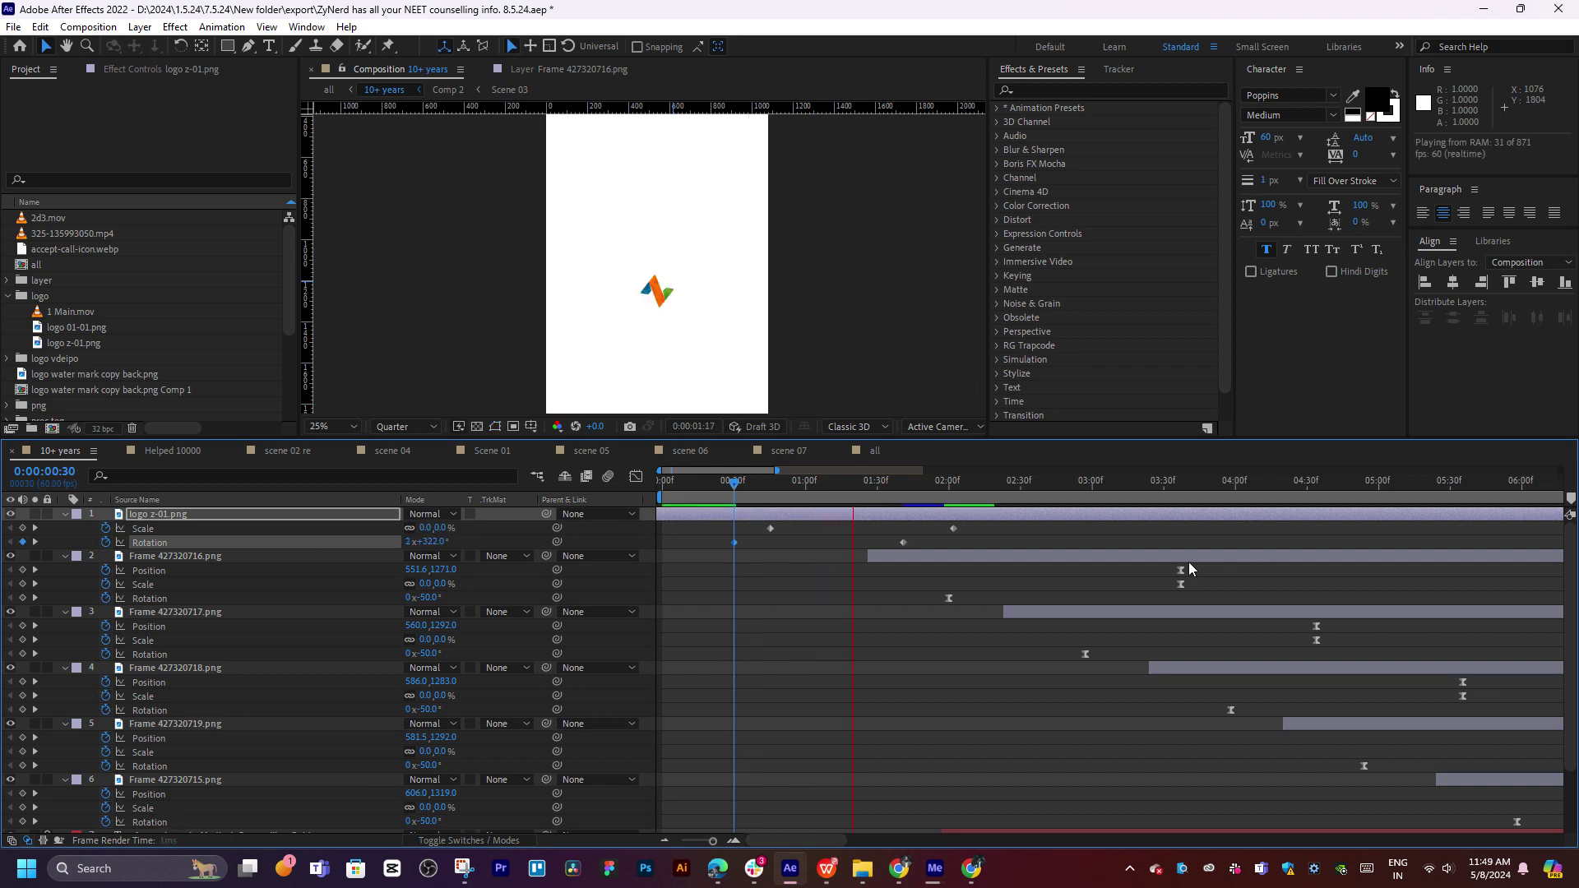
left_click(801, 482)
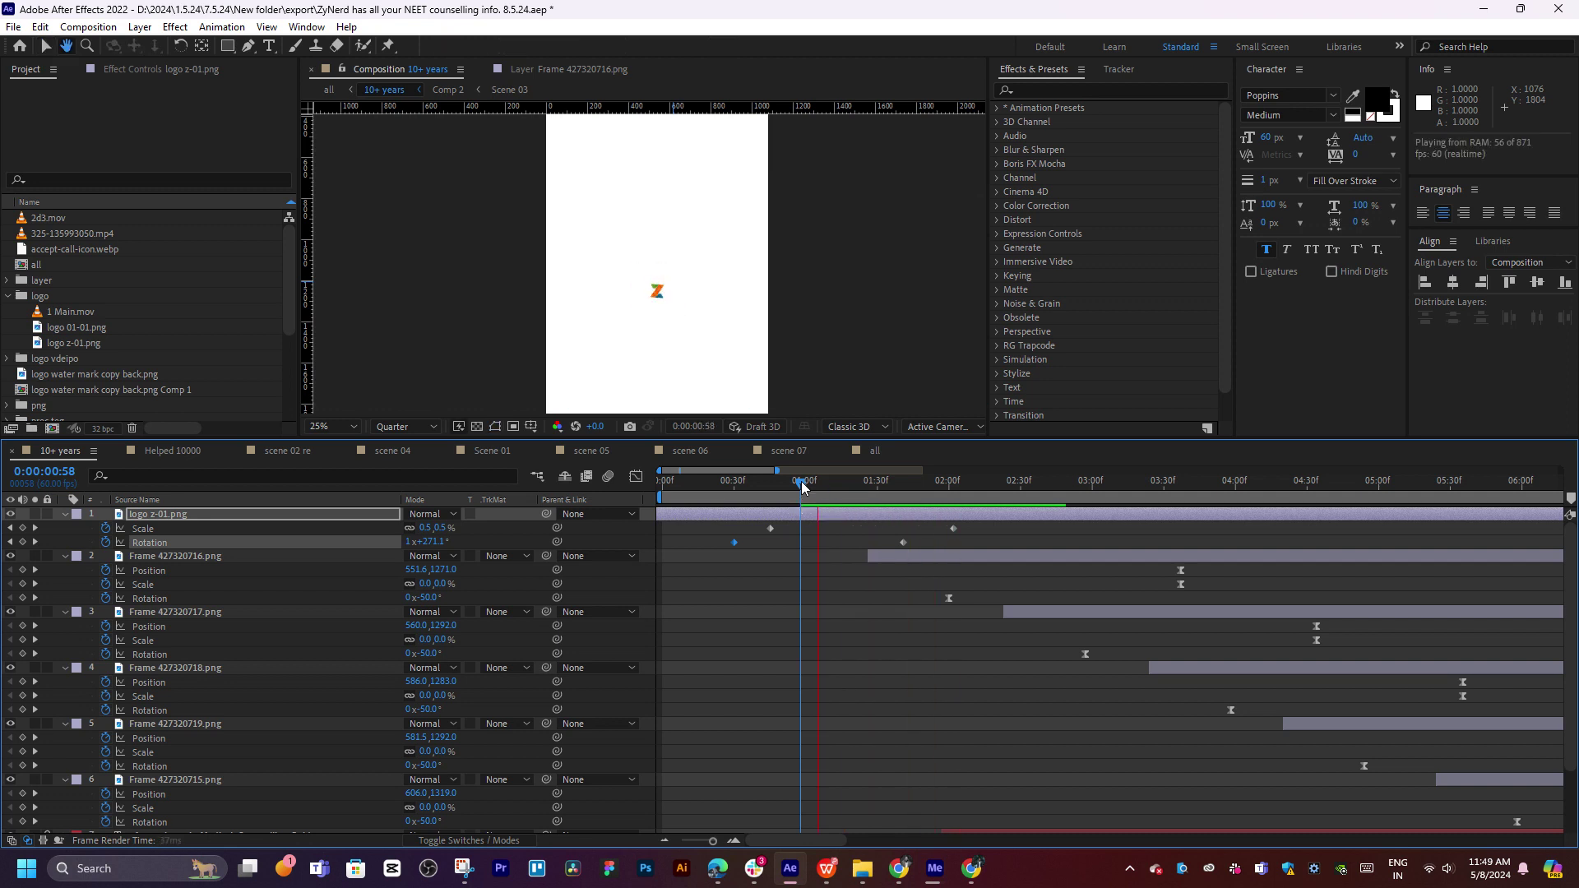
key("space")
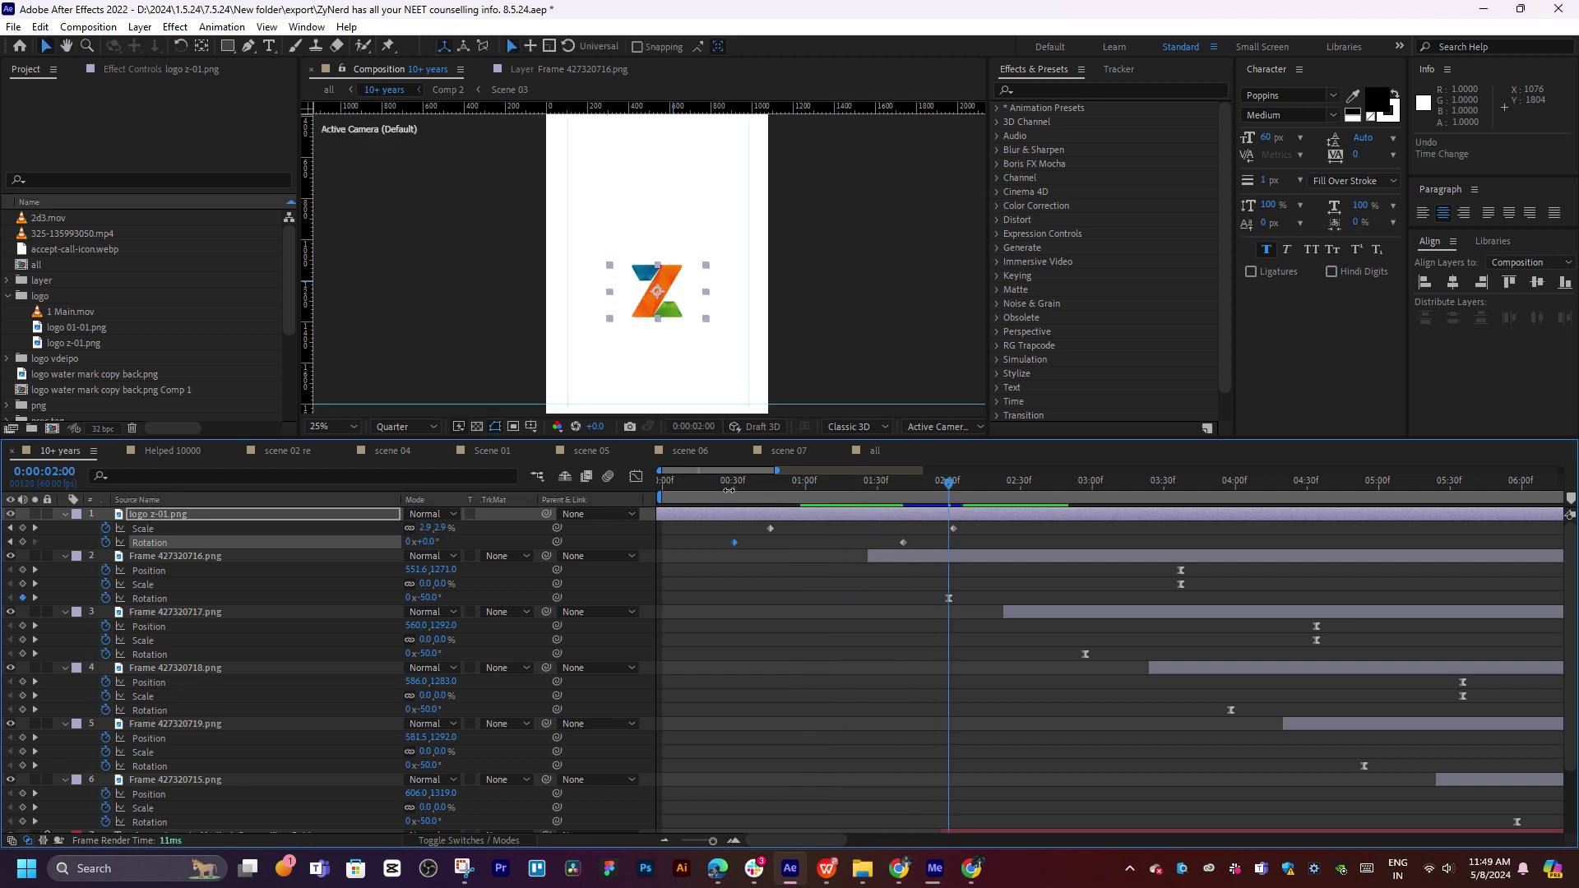
Slide the starting Rotation key to about 01:18 and give it -20°
mouse_move(729, 491)
left_mouse_down()
mouse_move(808, 543)
mouse_move(849, 543)
left_mouse_up()
left_click_drag(850, 486, 847, 486)
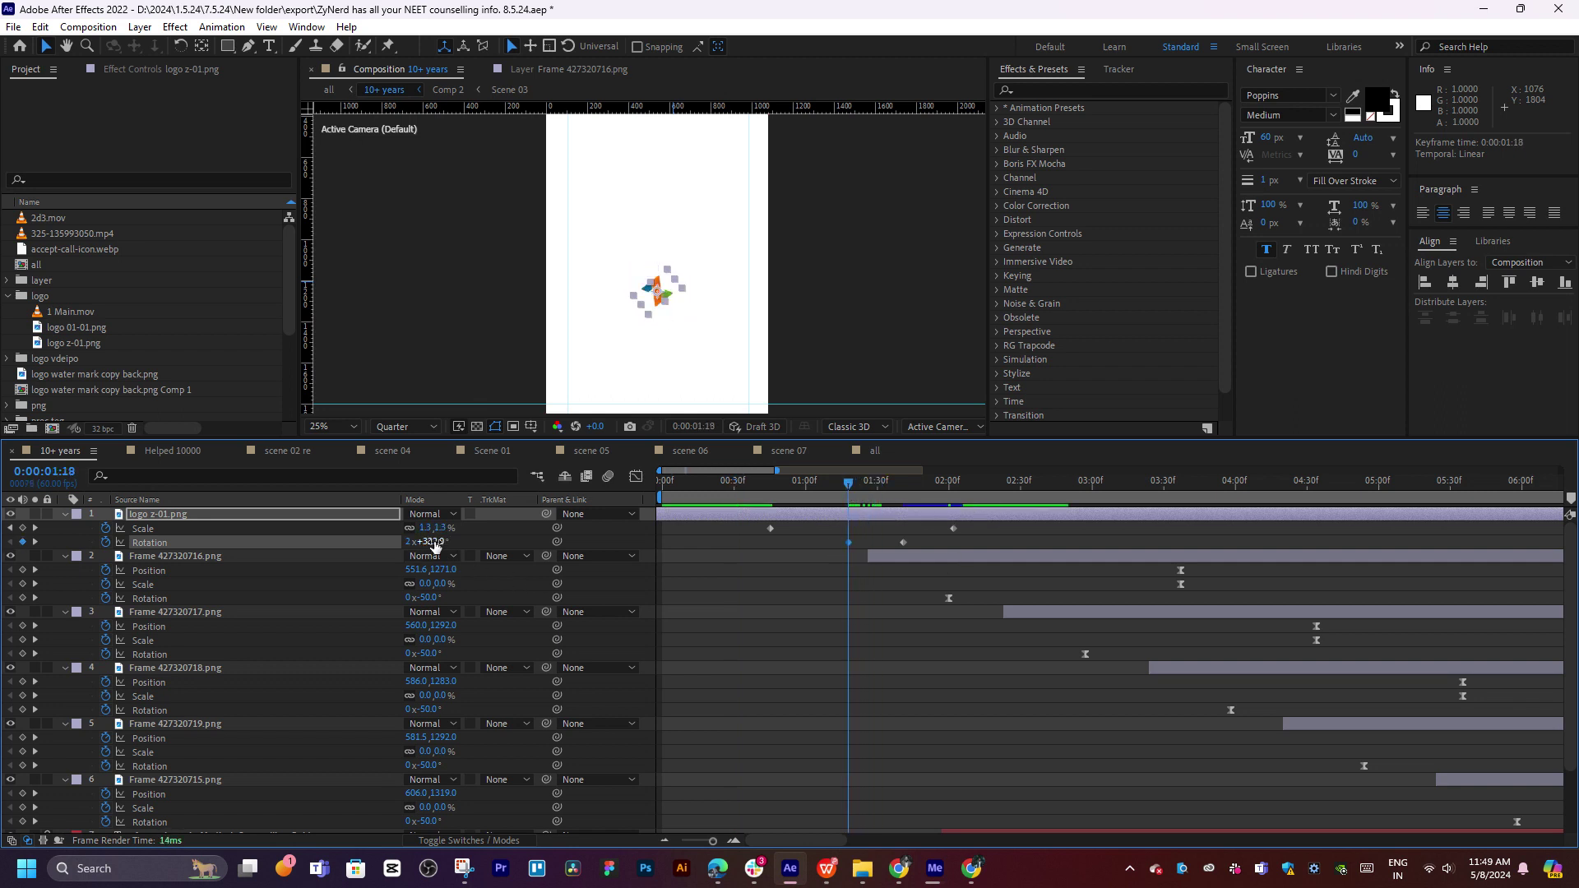
type("-")
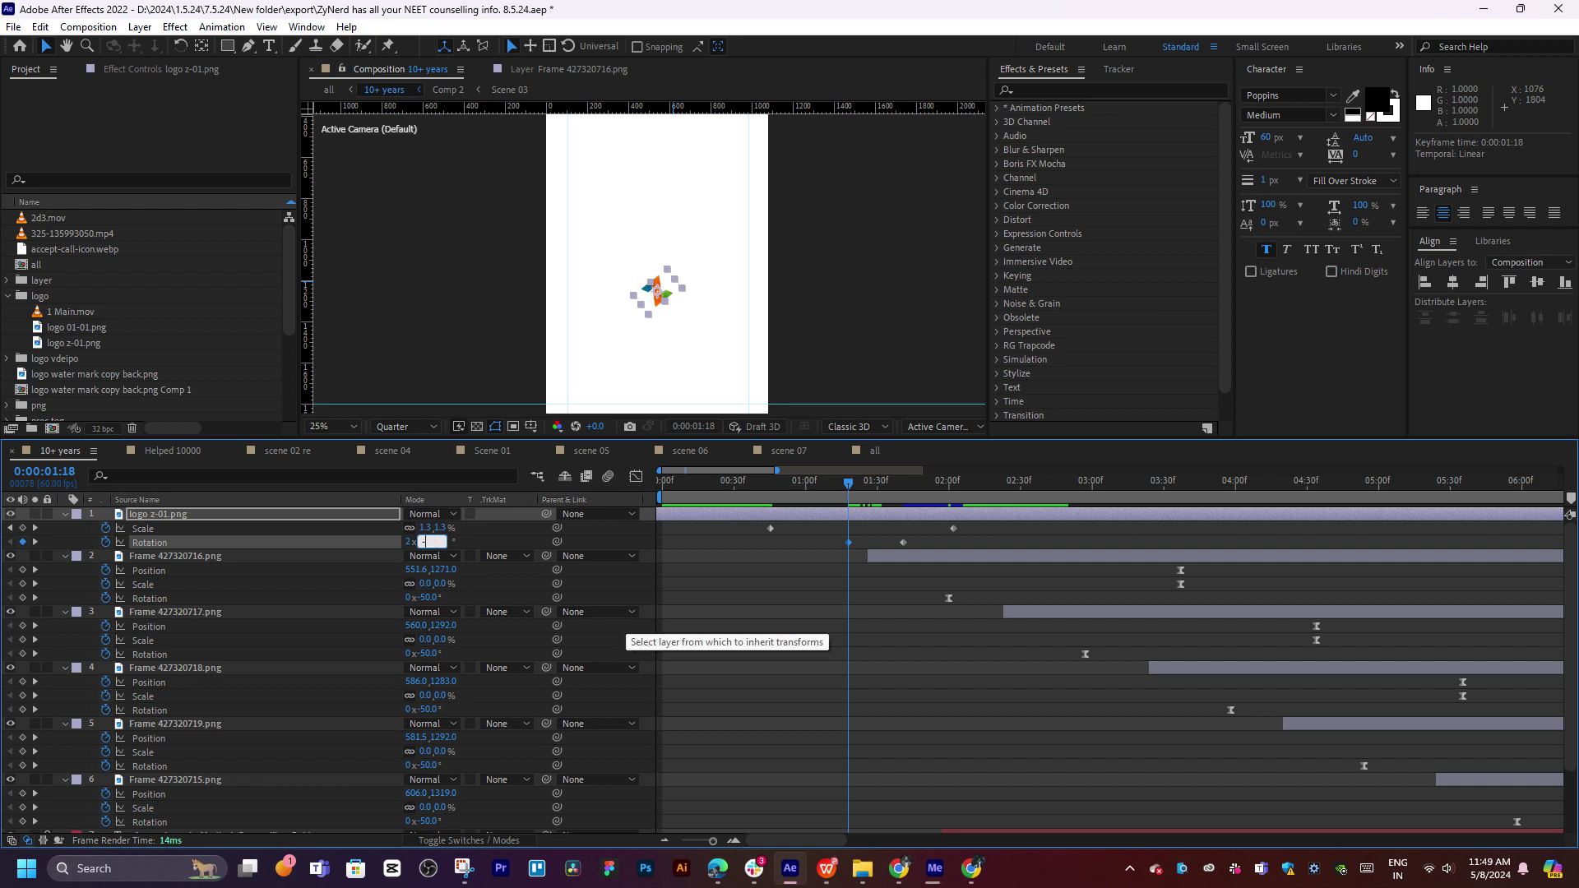
type("20")
key("Return")
key("space")
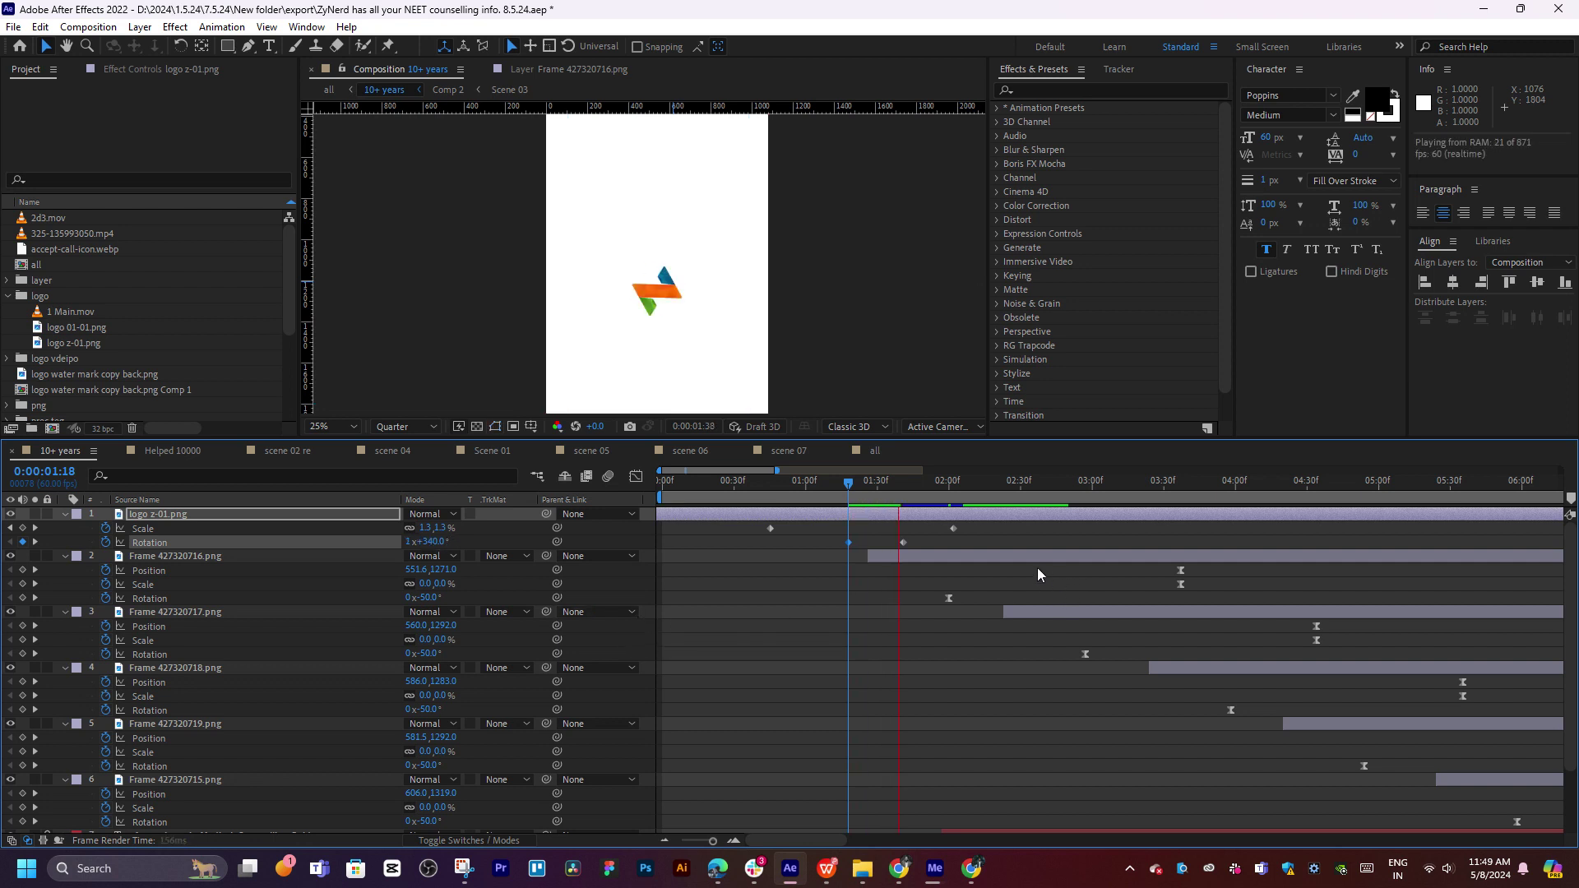
Change the starting rotation at 01:18 to 50° and preview the spin ending at 01:41
left_click(905, 485)
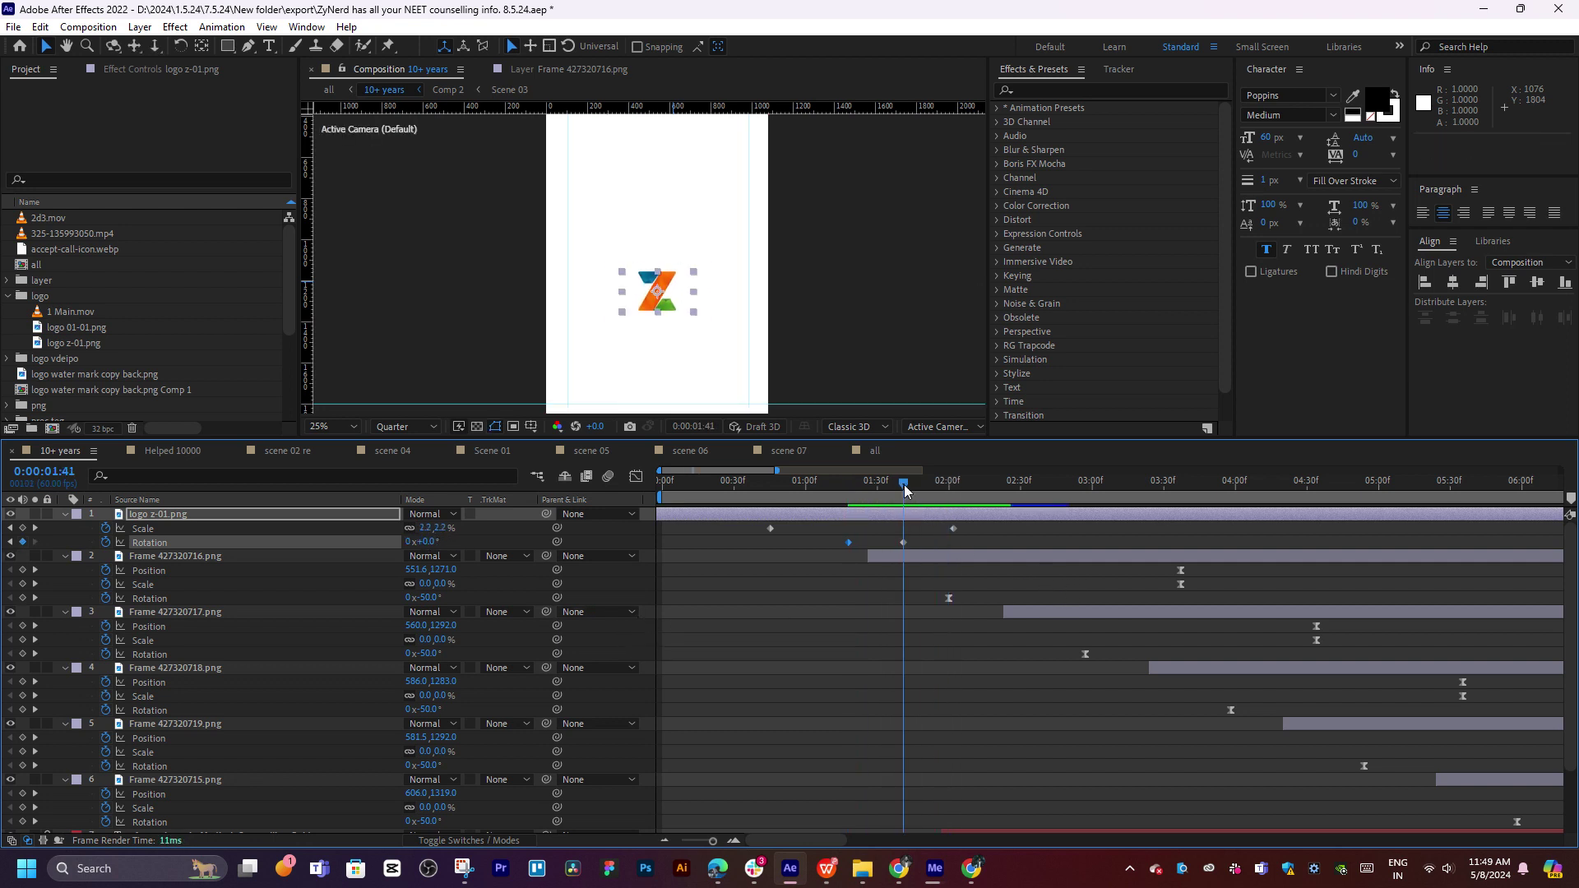
left_click(905, 543)
left_click(848, 487)
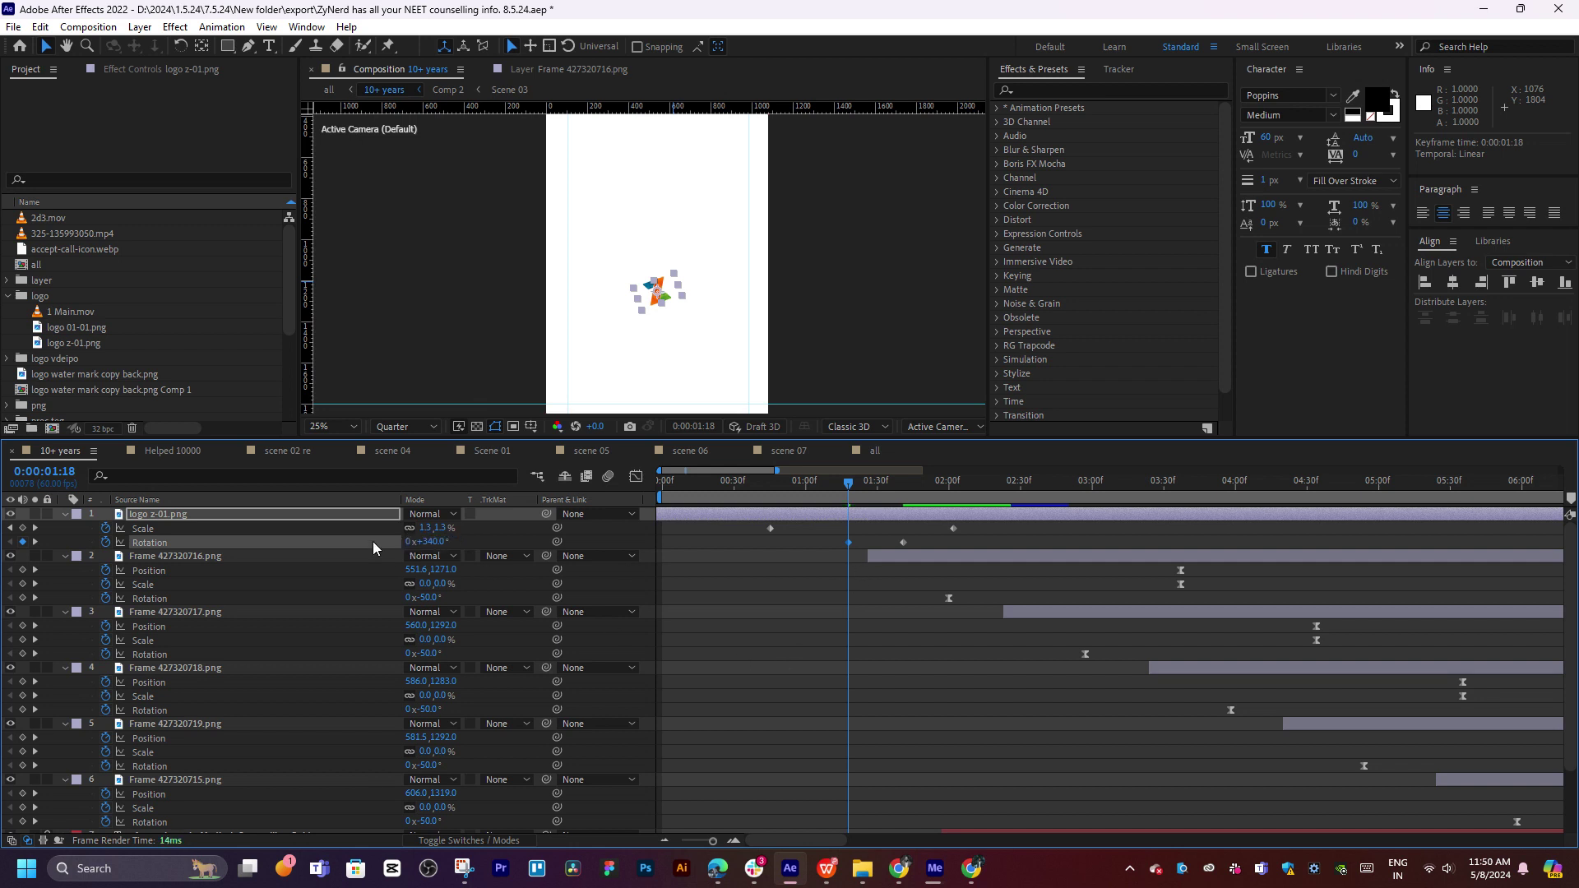
type("50")
key("Return")
key("space")
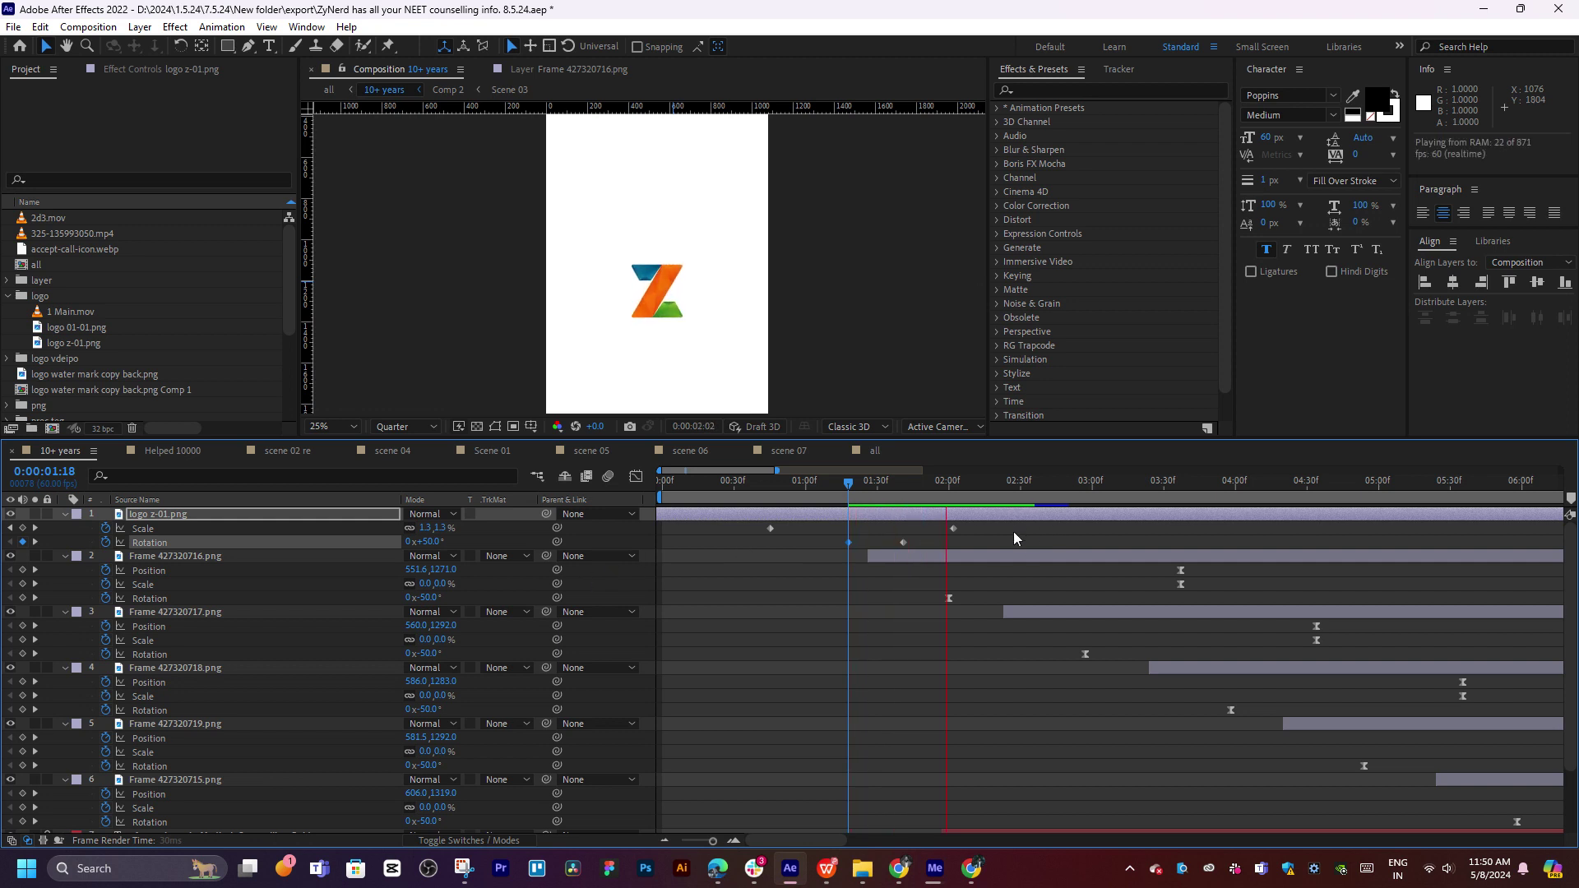
key("space")
Push the ending Rotation key to about 03:36, pull it back near 2:10, and rotate 22°
left_click_drag(903, 541, 1175, 543)
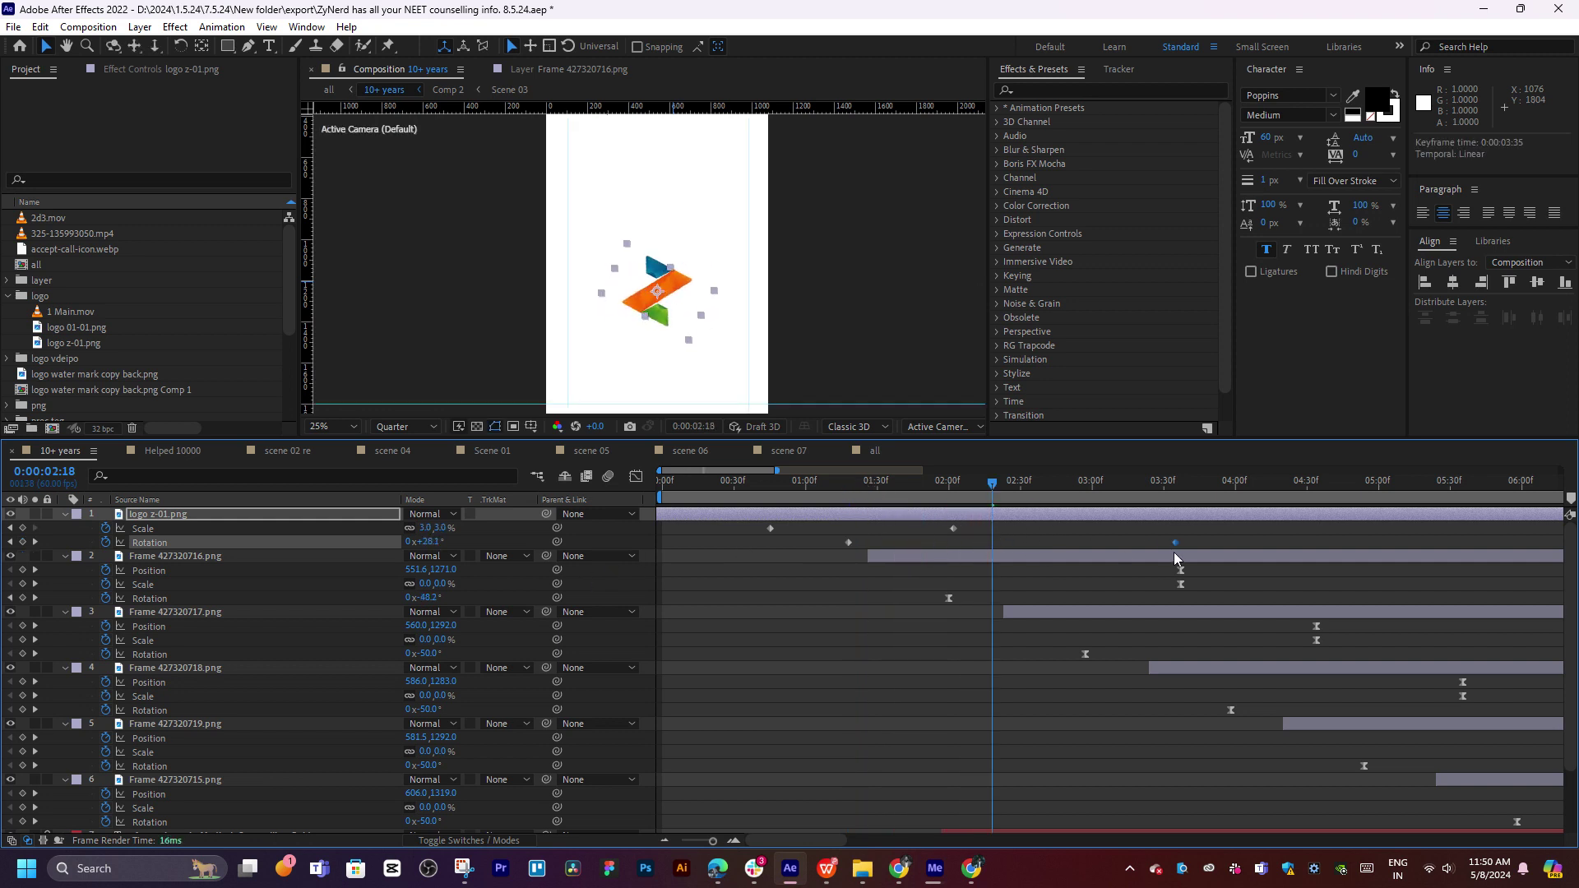
key("space")
left_click(871, 485)
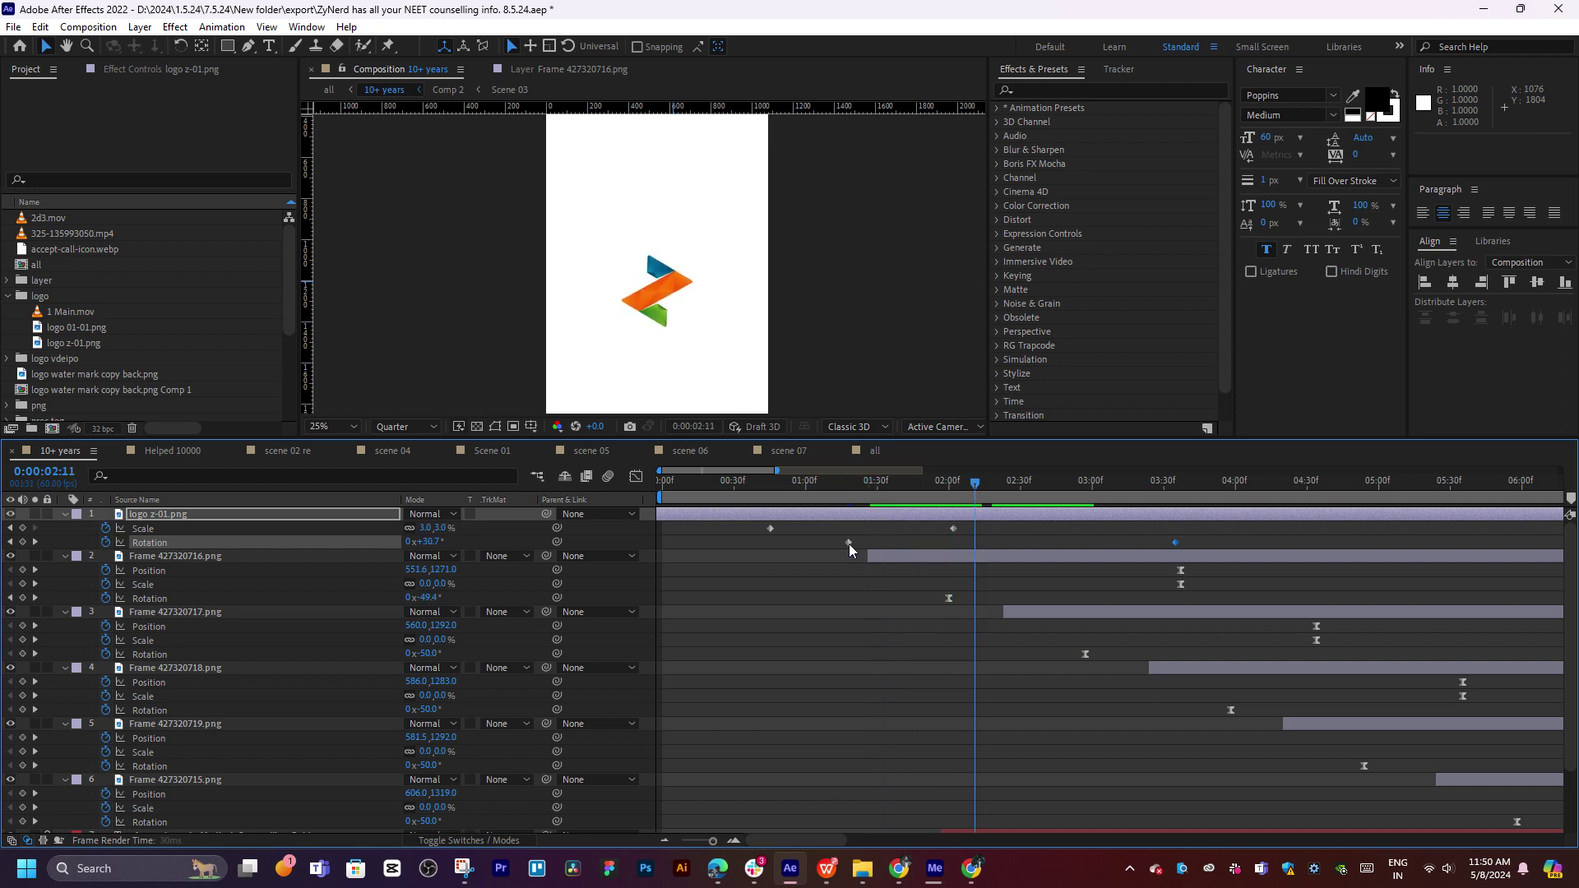
left_click_drag(849, 542, 732, 542)
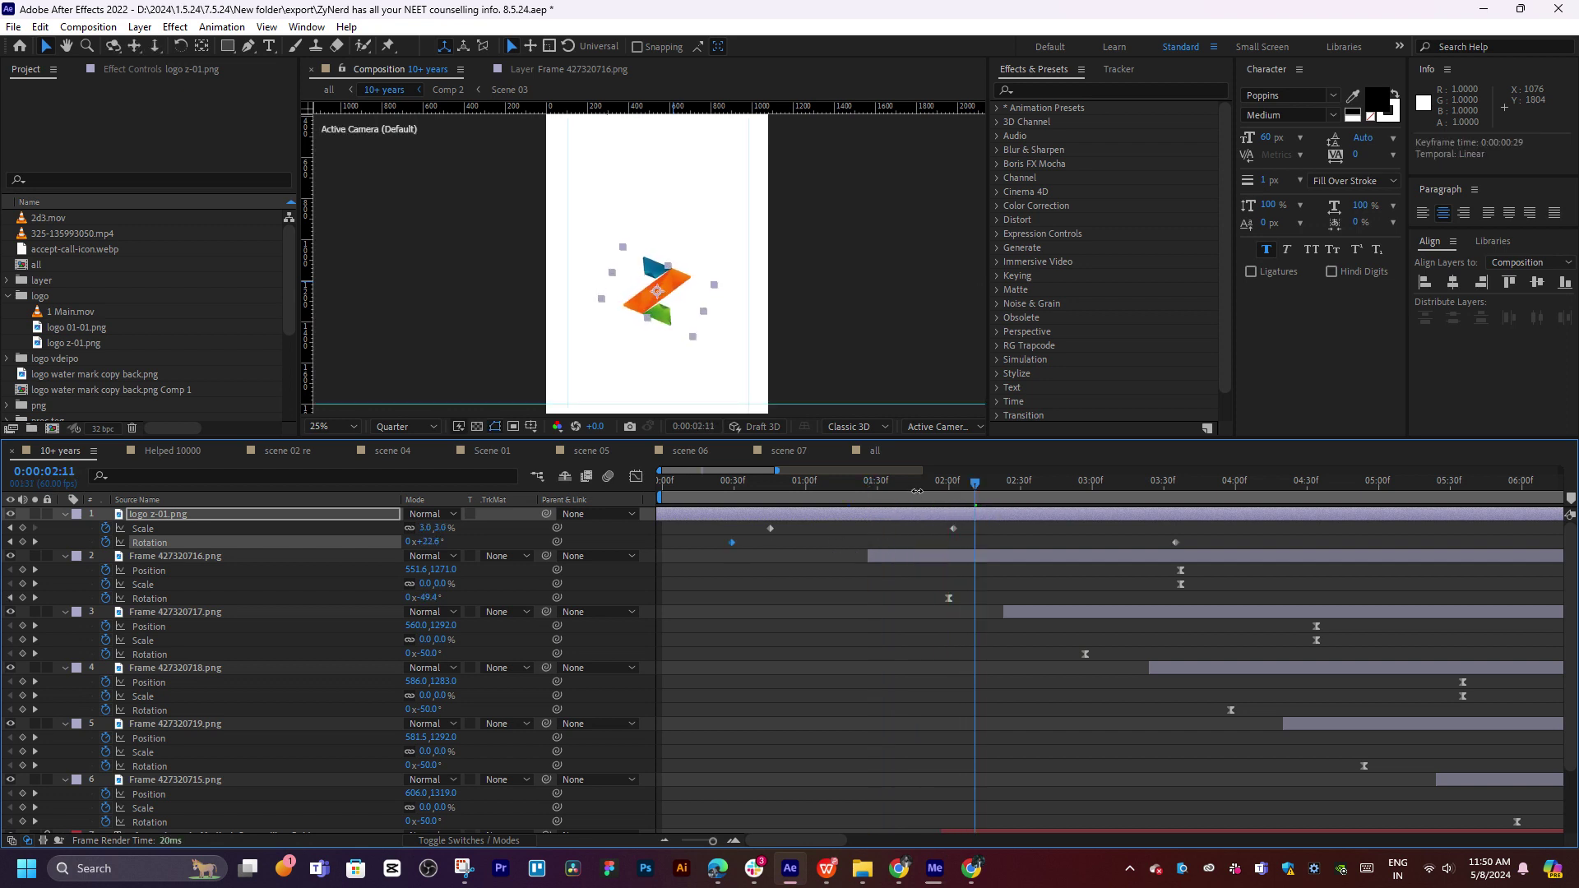
mouse_move(917, 491)
left_mouse_down()
mouse_move(789, 490)
mouse_move(895, 485)
left_mouse_up()
left_click_drag(1176, 543, 879, 545)
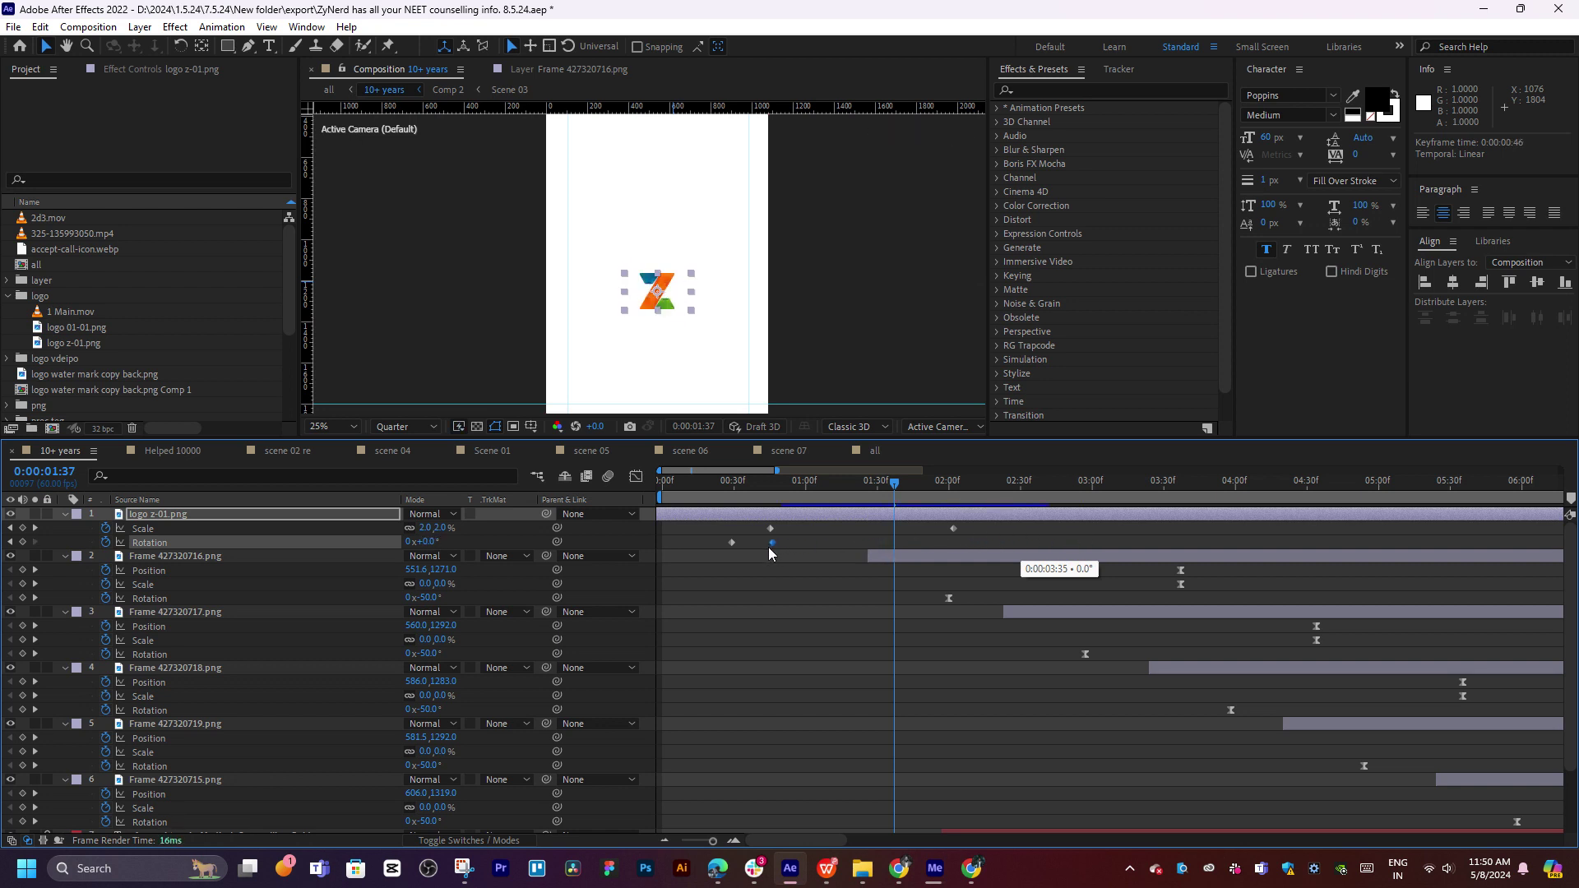
left_click_drag(769, 548, 767, 550)
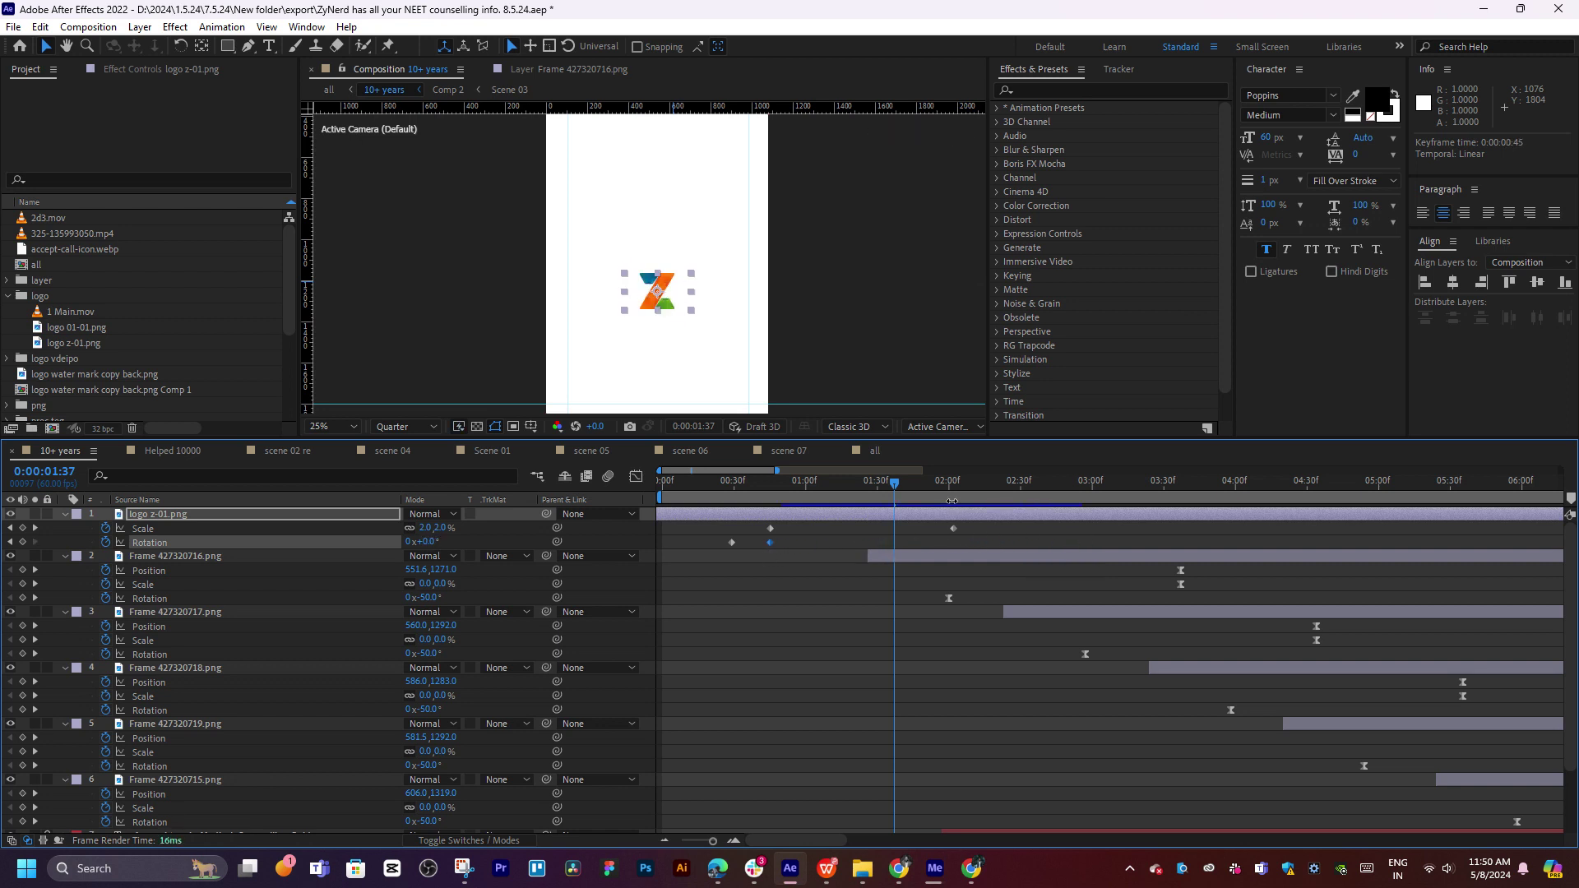
left_click_drag(429, 542, 413, 542)
Preview from 0:53, then undo the rotation value and keyframe changes
left_click(788, 486)
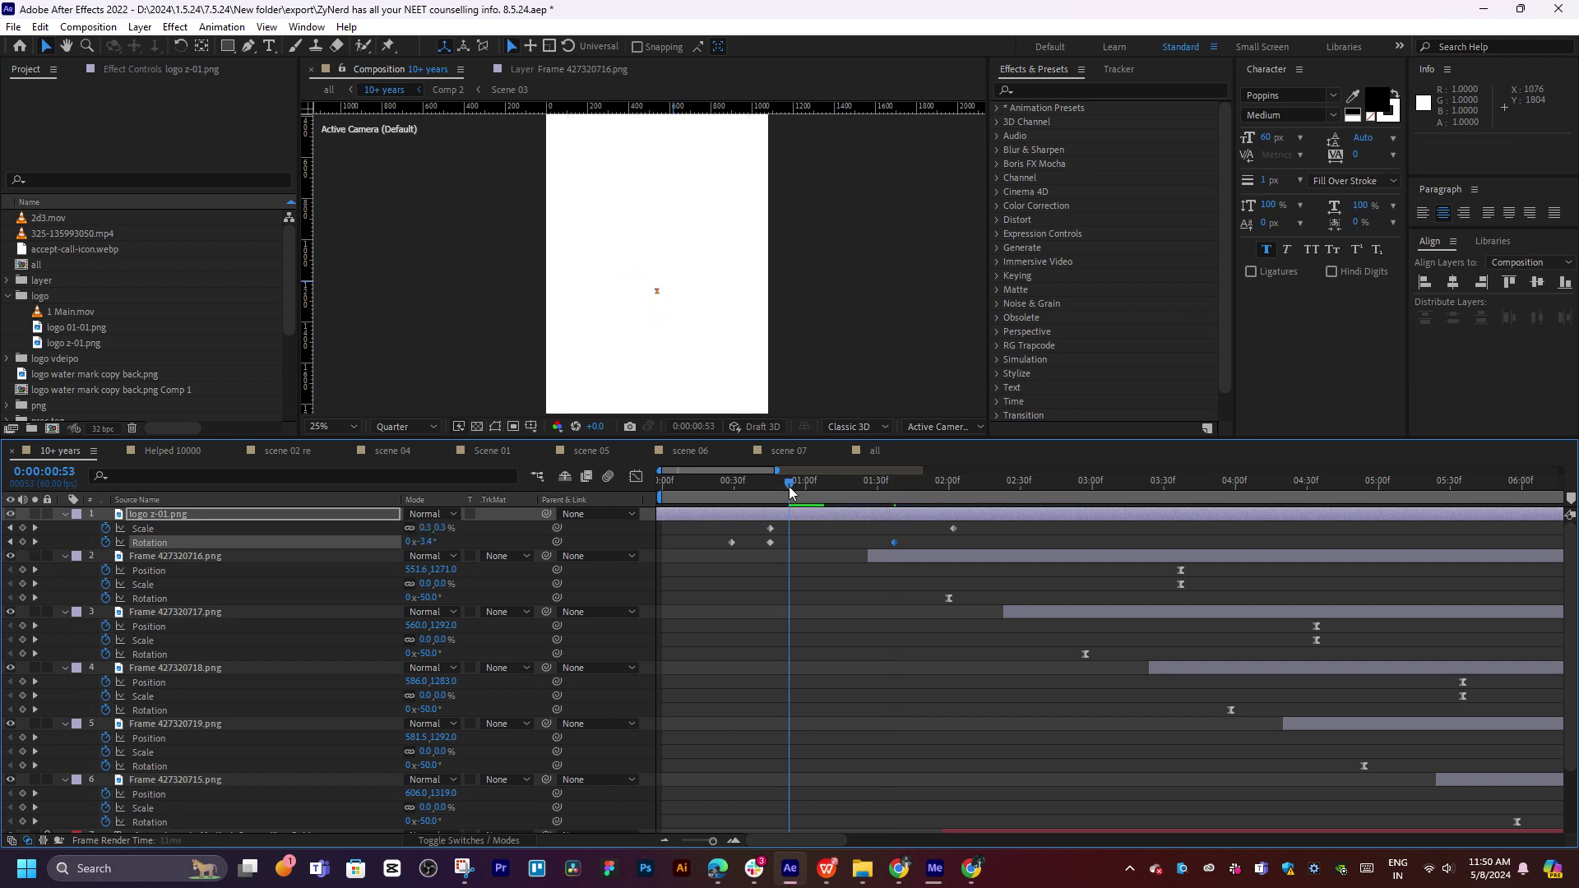
key("space")
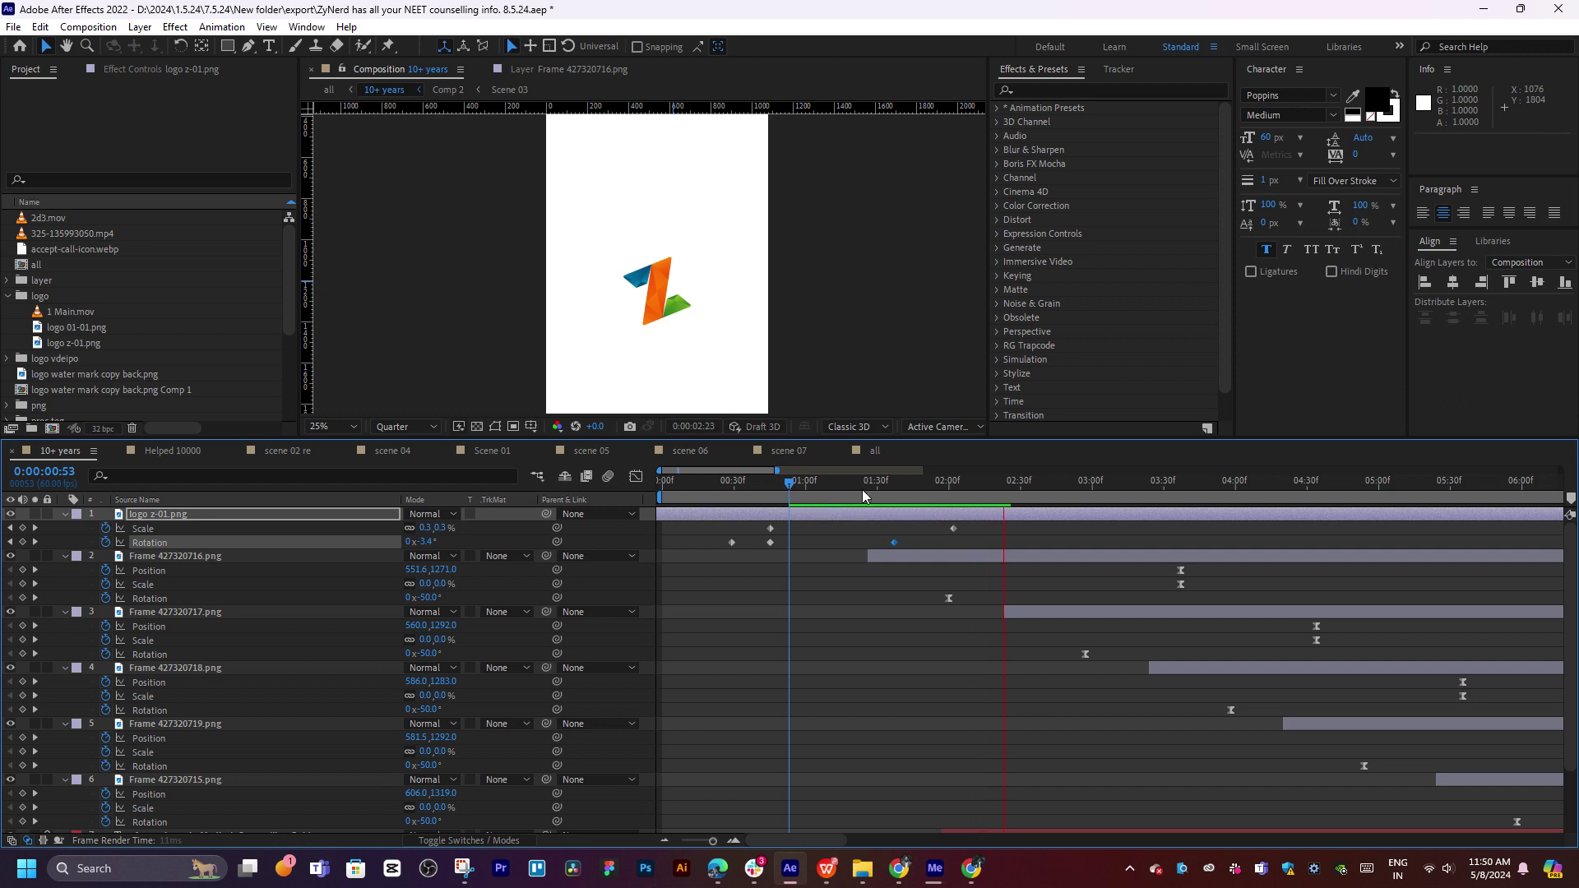
key("space")
left_click_drag(802, 486, 737, 497)
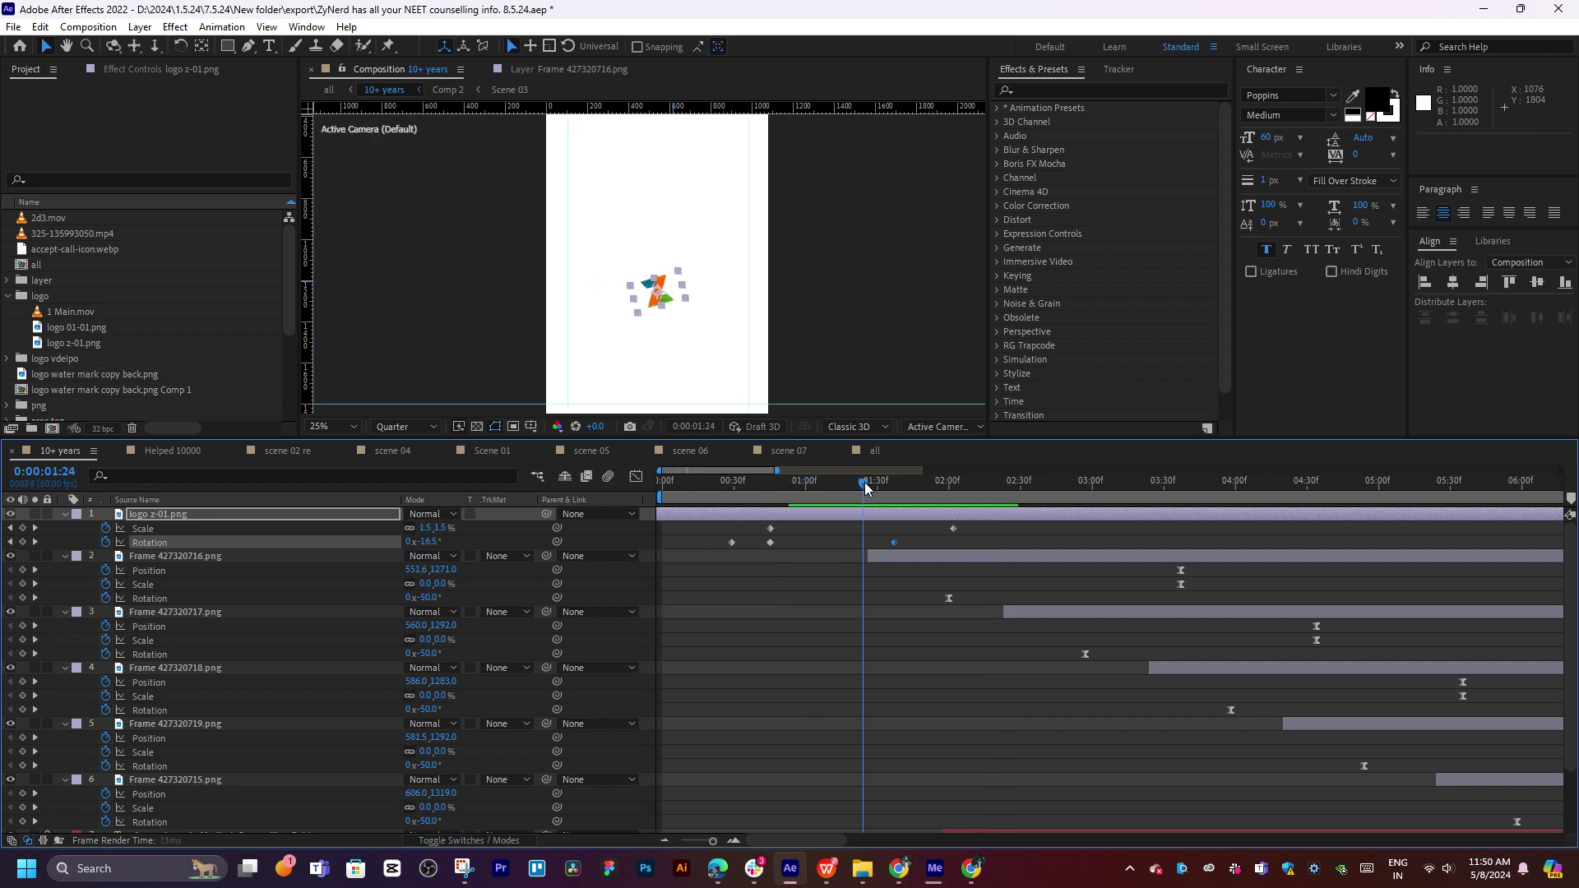
key("ctrl+z")
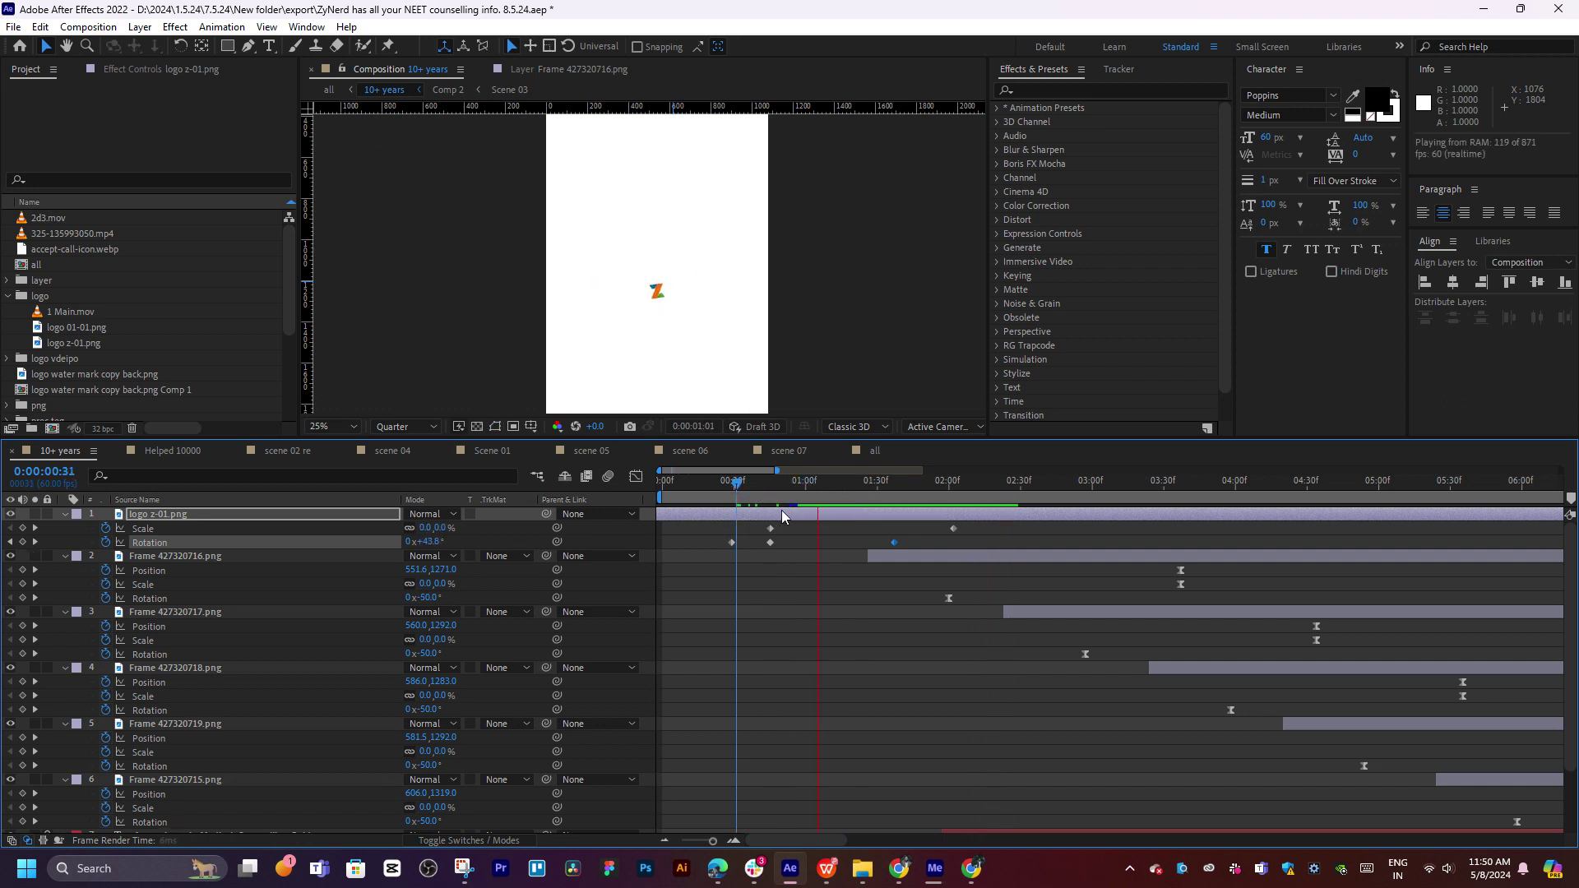
key("space")
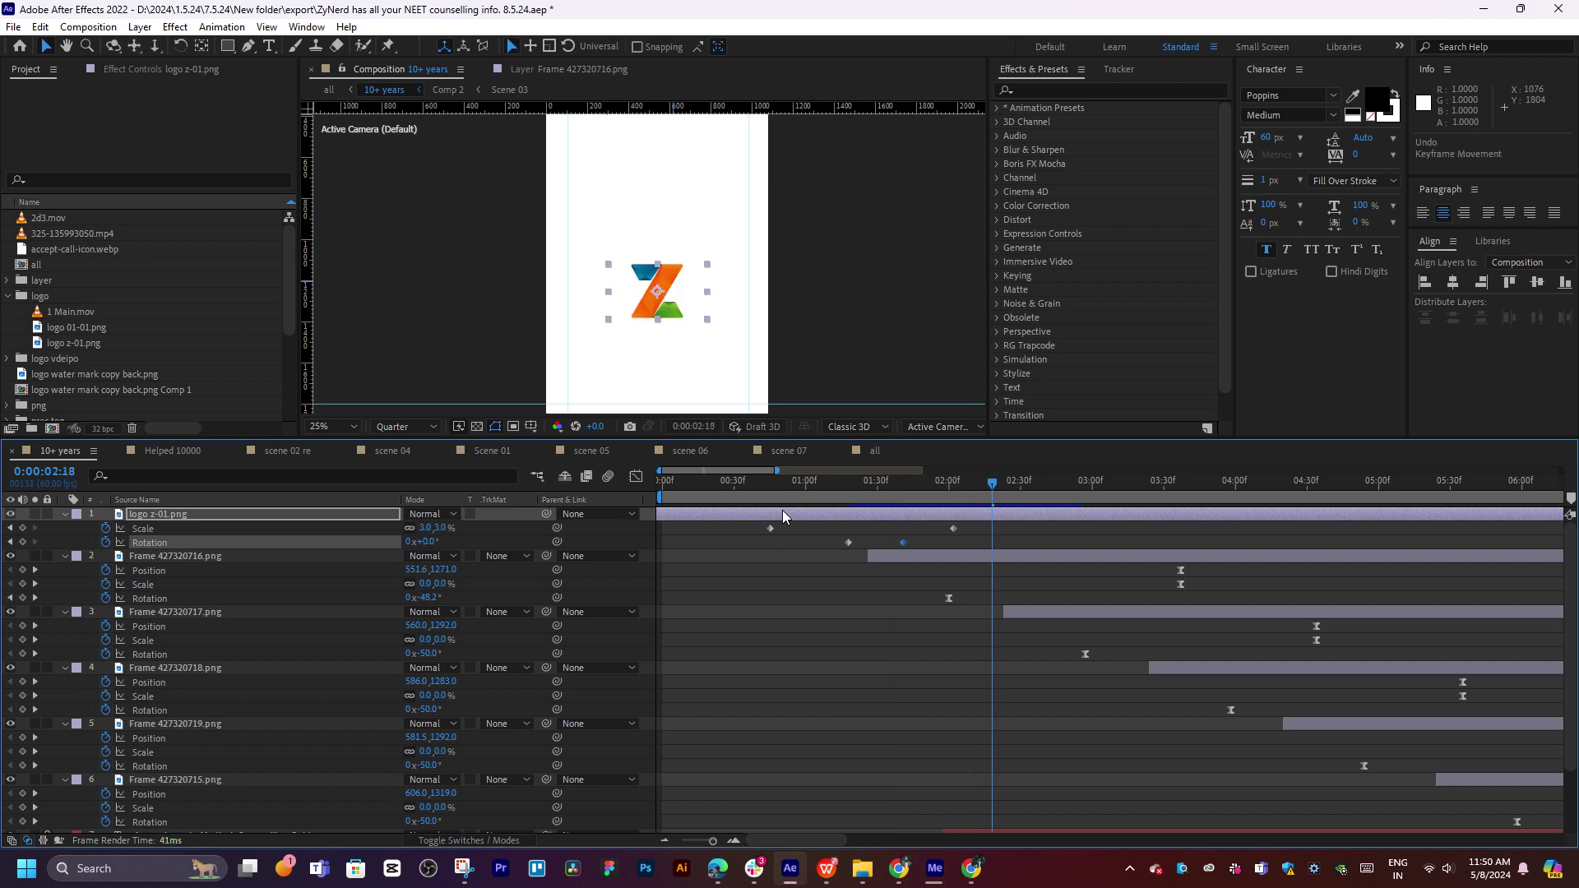
key("alt+shift+Left")
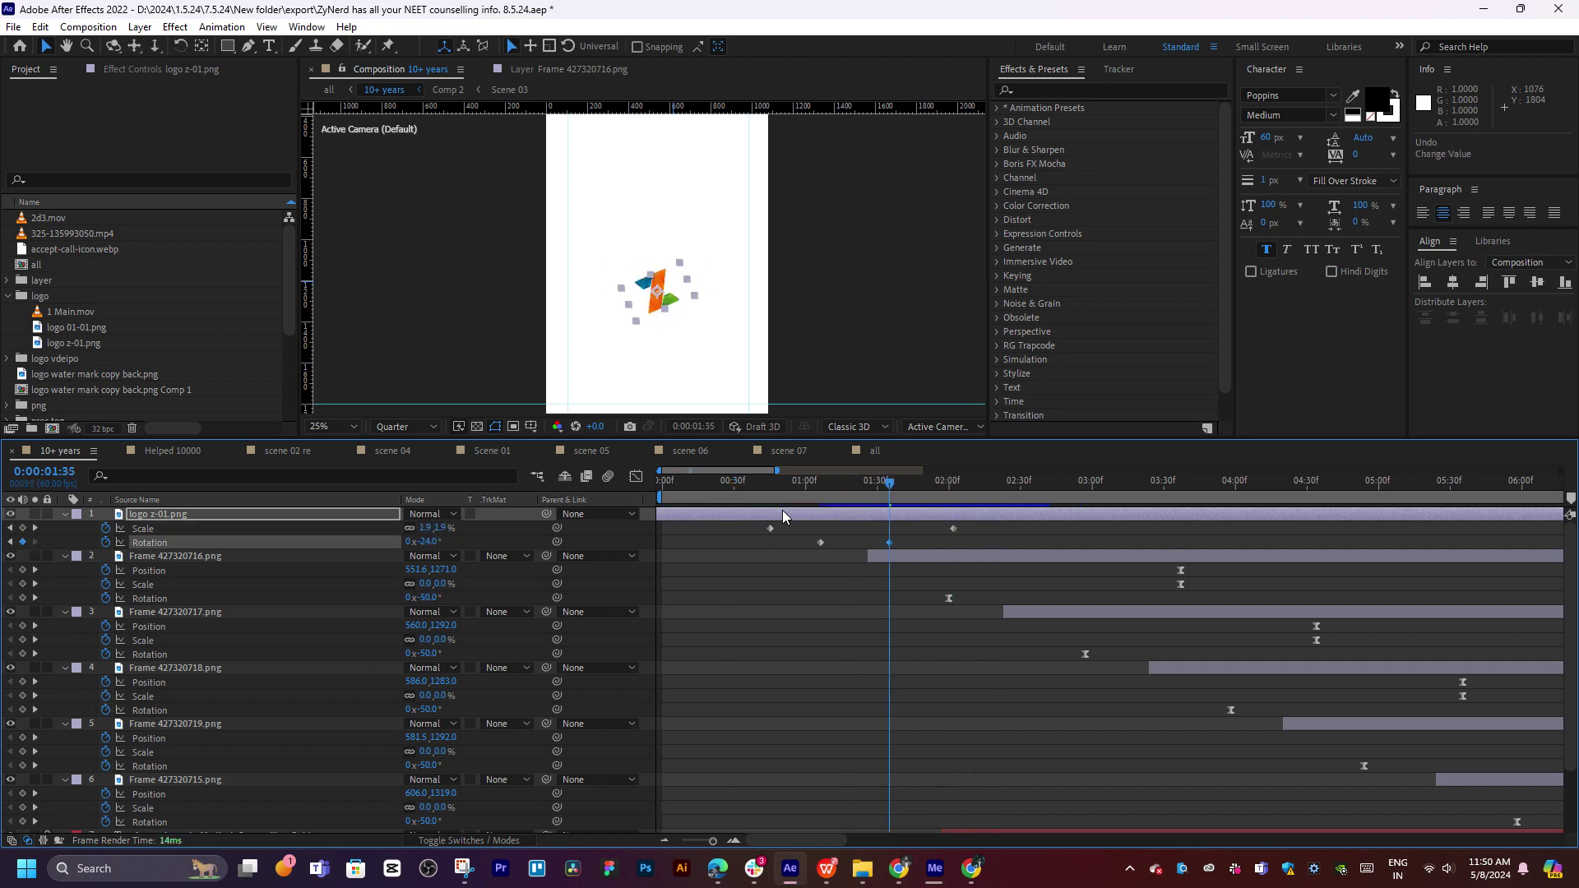
key("ctrl+z")
Undo the earlier keyframe move and scrub from about 0:50 to check the logo's scale-up
key("ctrl+z")
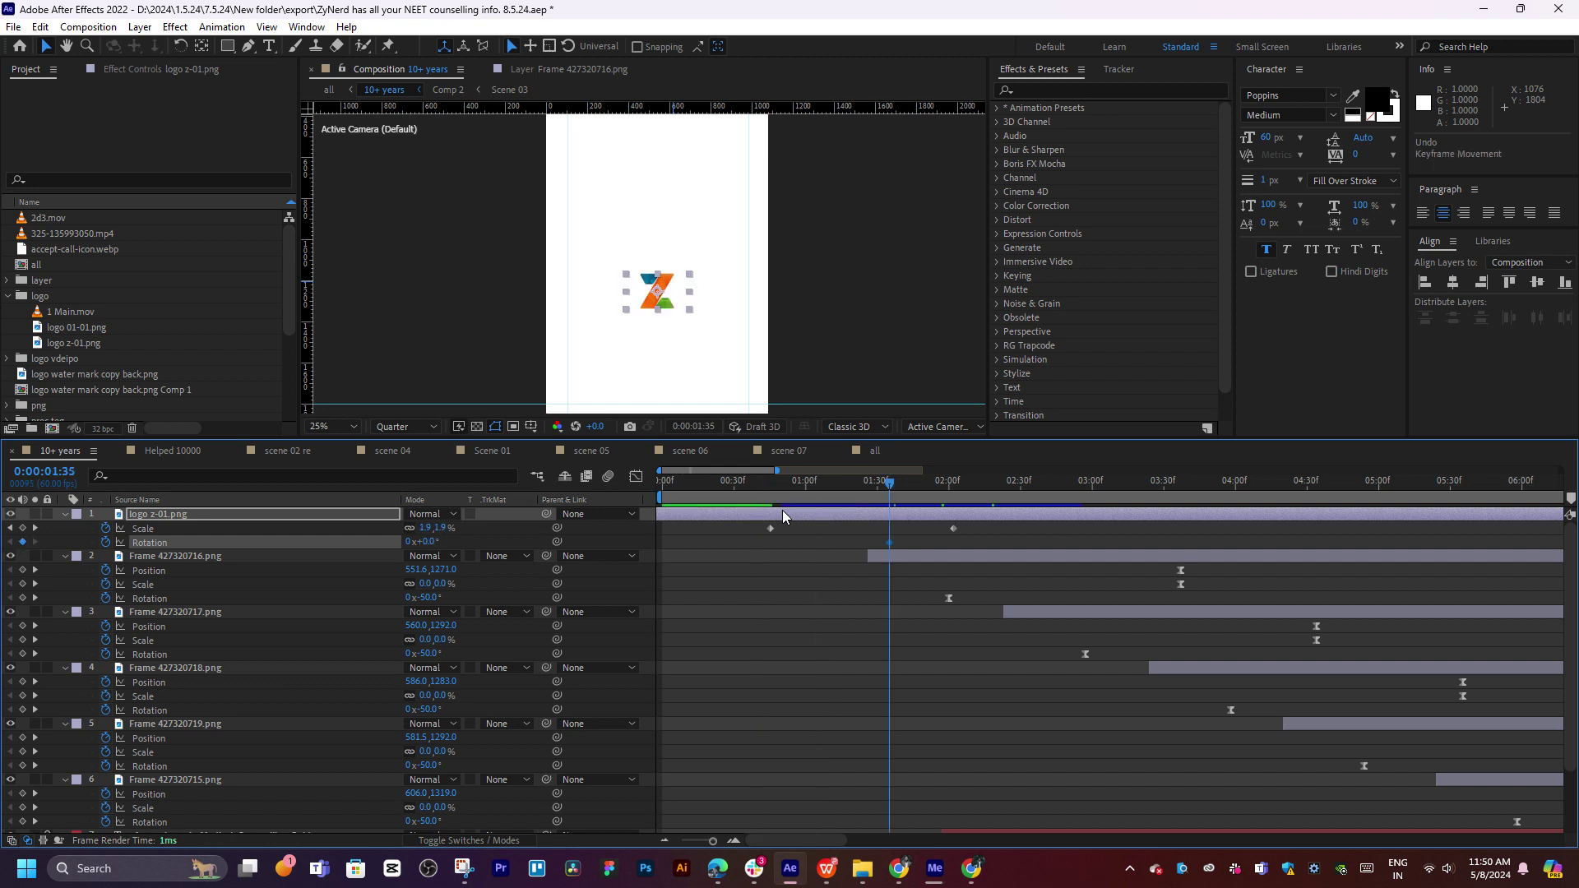
key("ctrl+z")
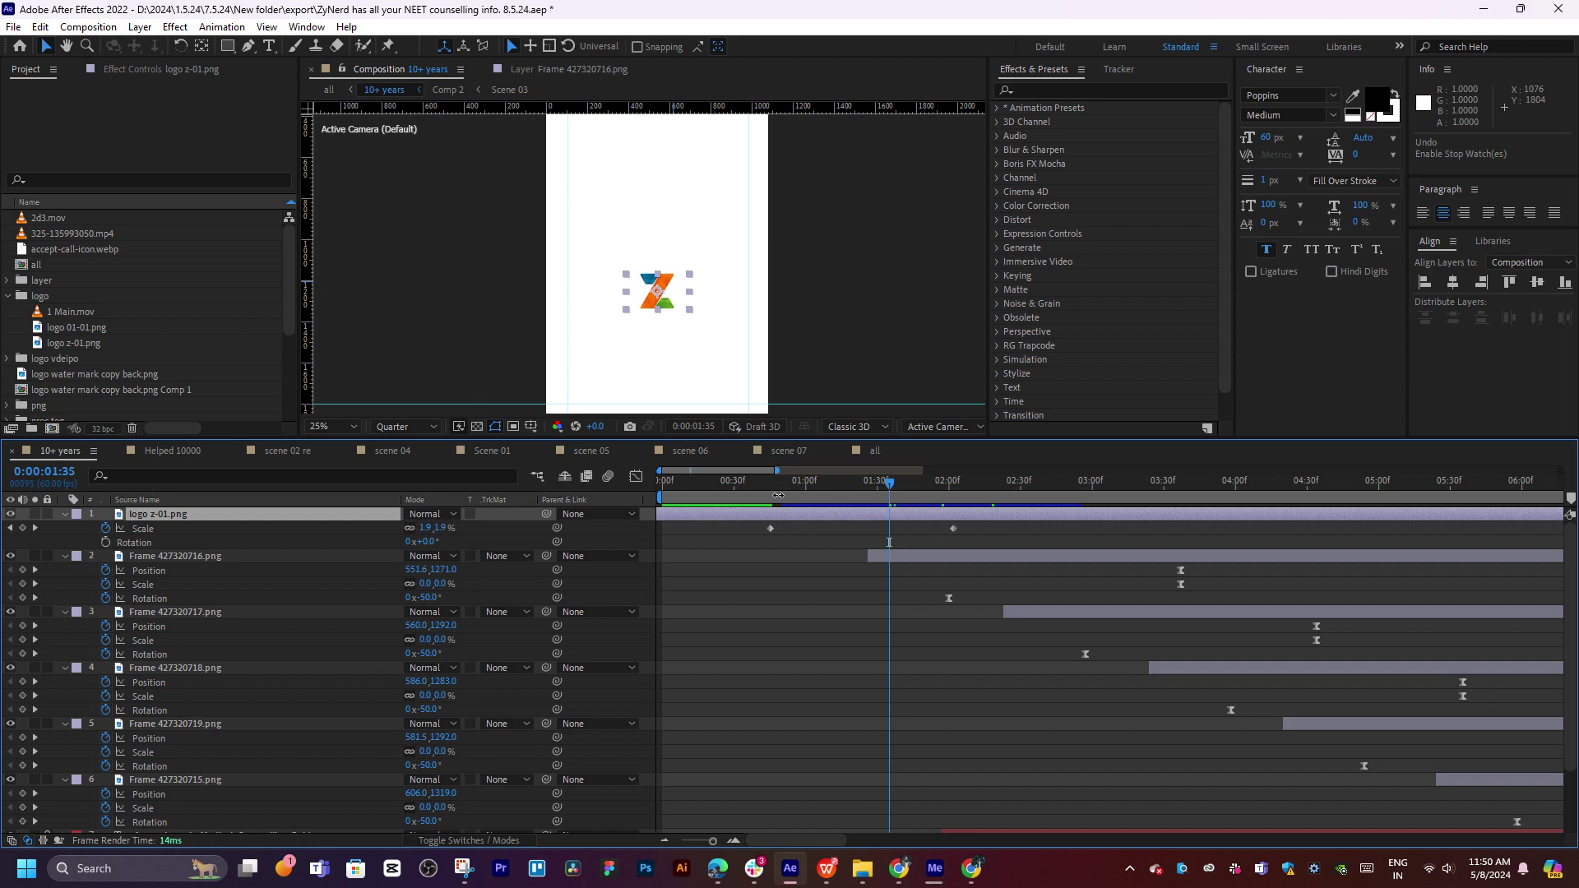
left_click(781, 481)
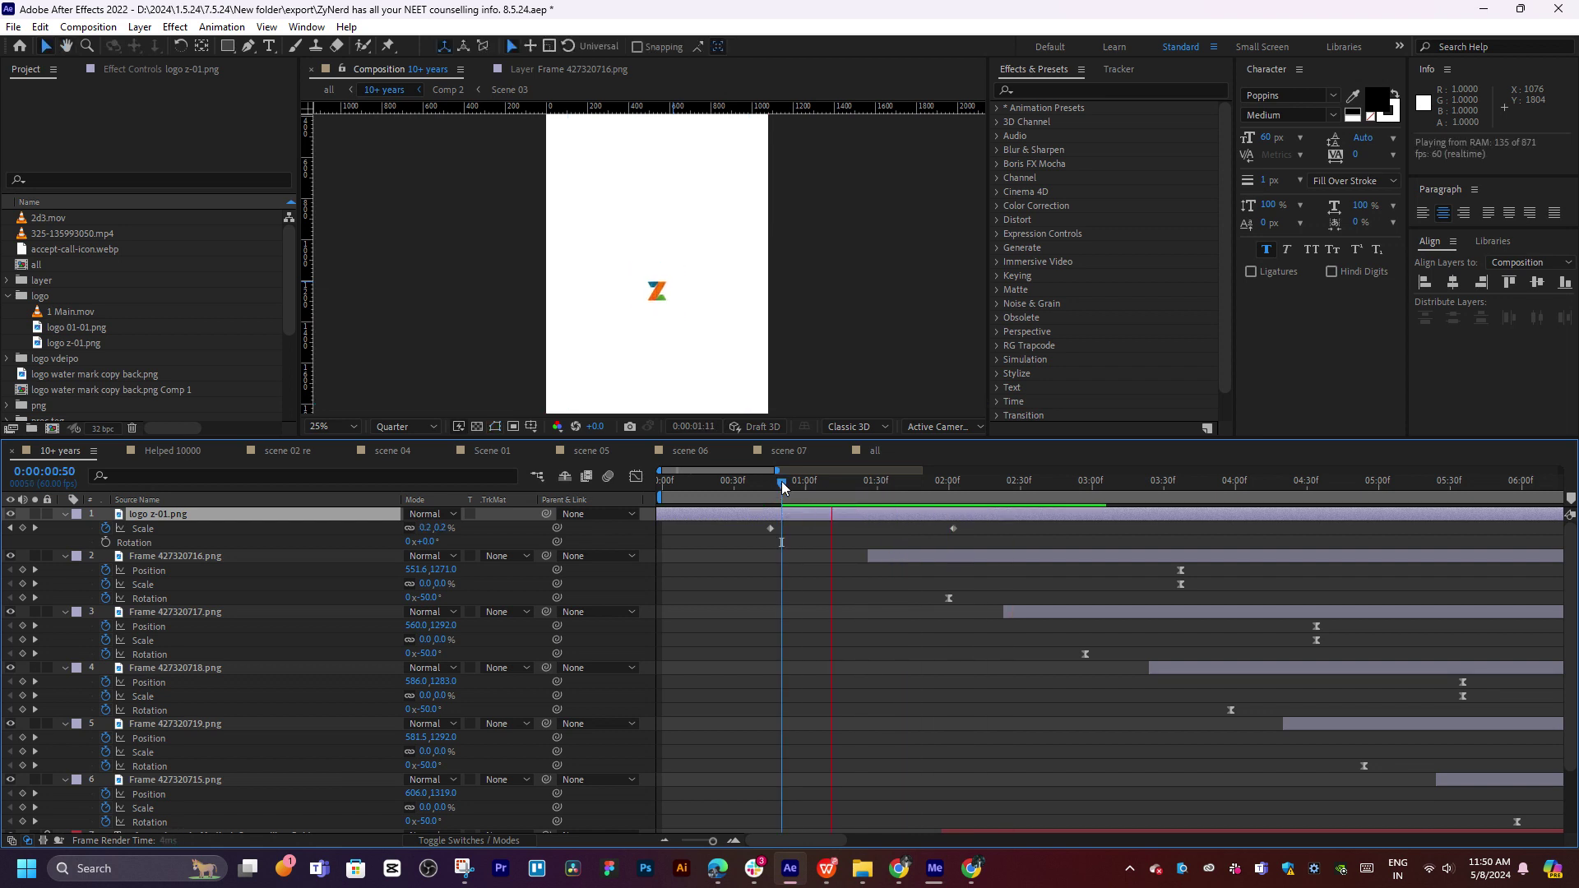
mouse_move(886, 483)
left_mouse_down()
mouse_move(918, 481)
mouse_move(775, 483)
left_mouse_up()
left_click(209, 535)
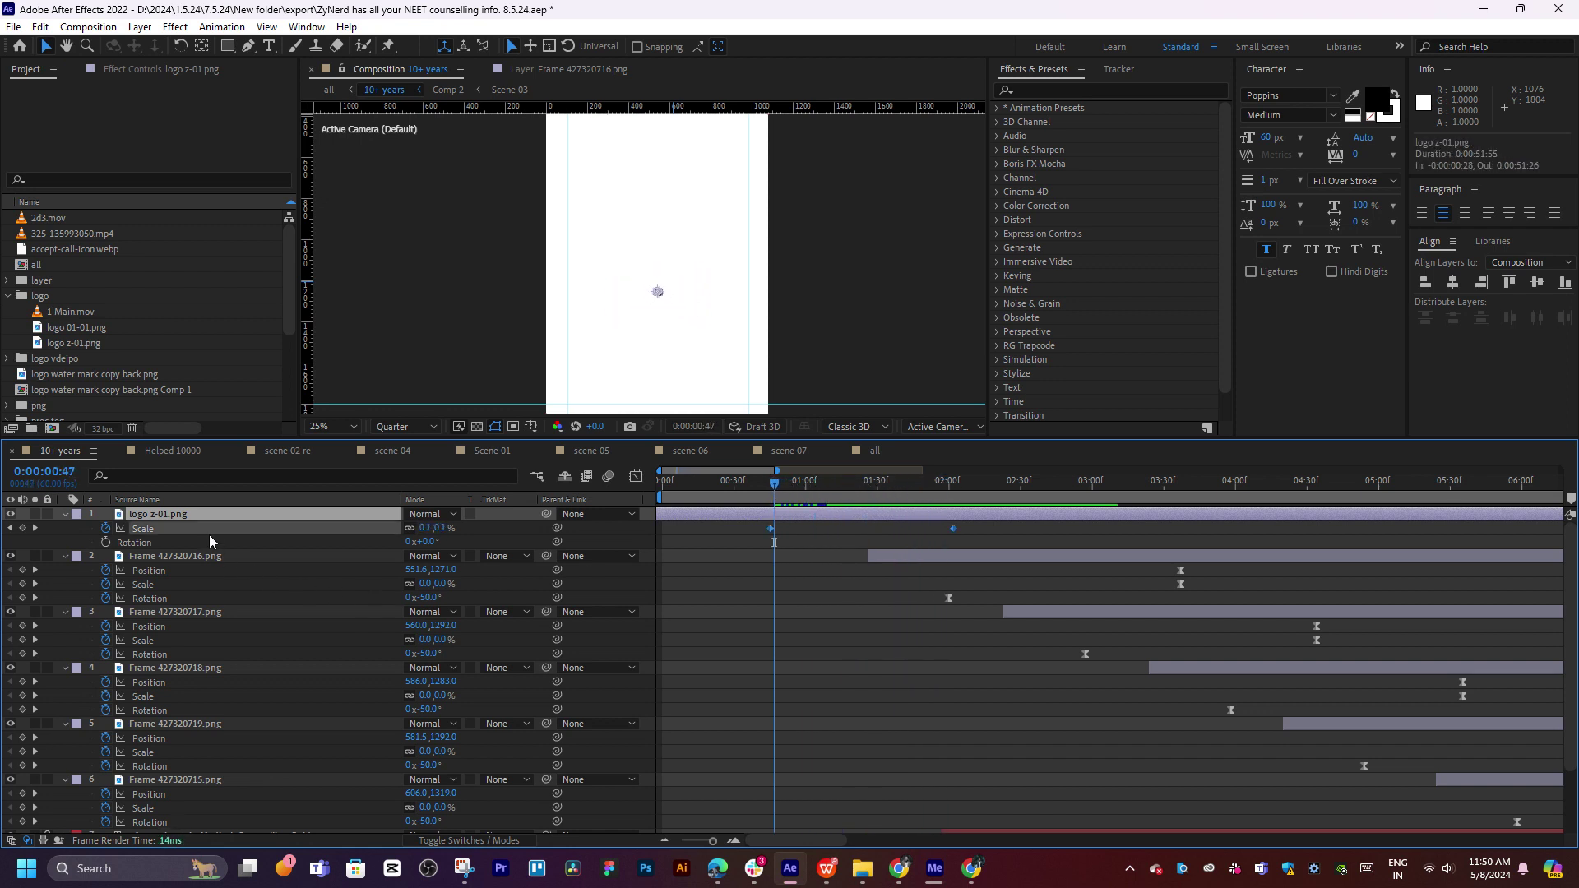
scroll(221, 649, "down", 2)
Select all five frame image layers and collapse their properties with U
left_click(204, 743)
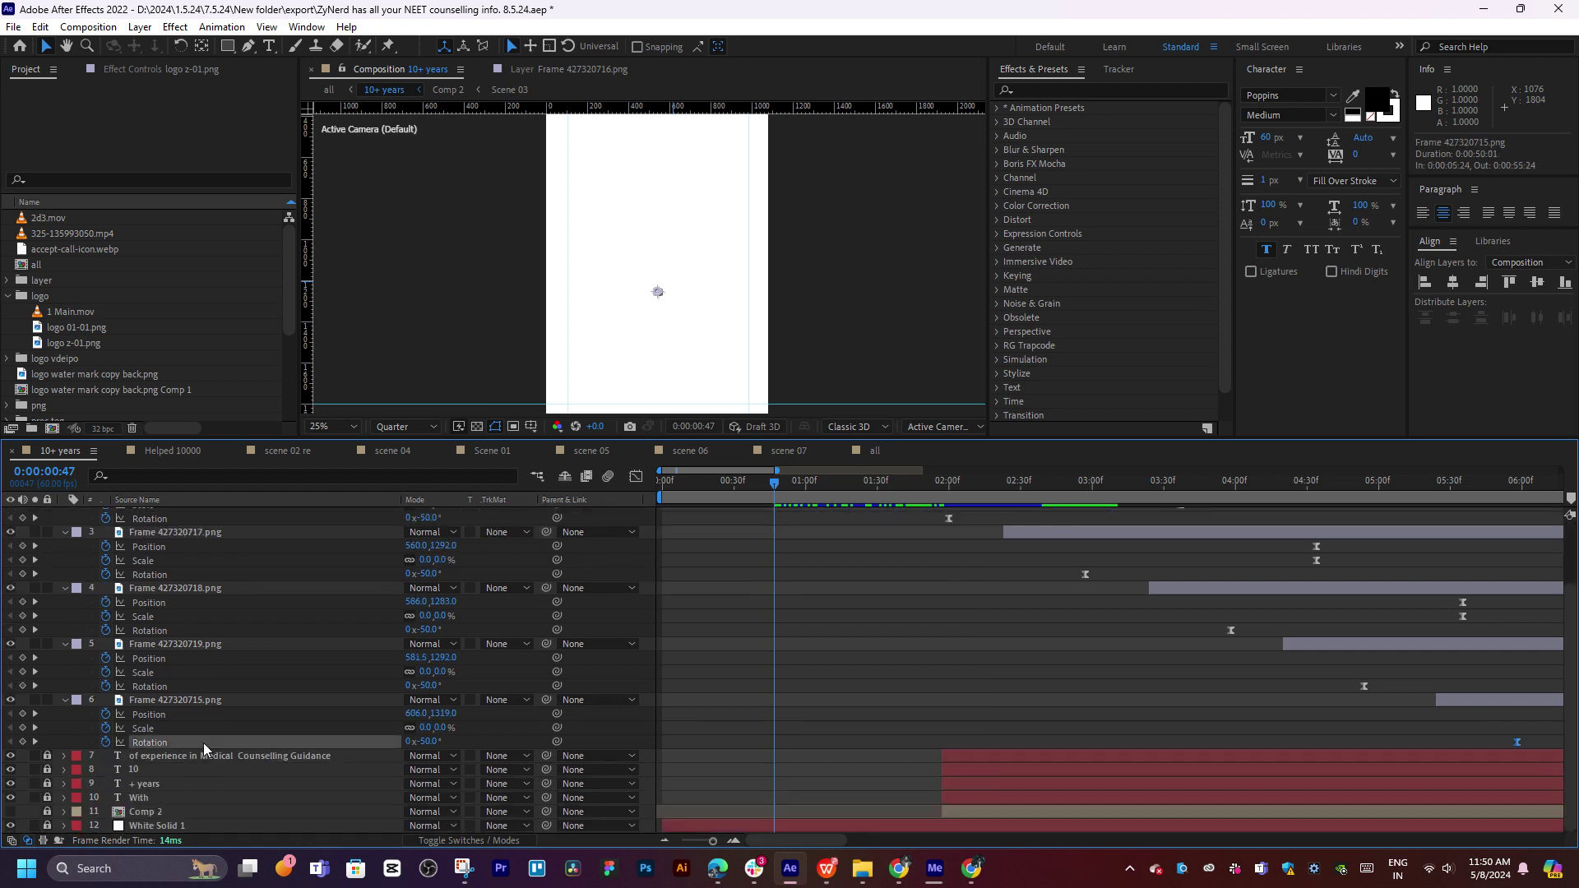
right_click(204, 743)
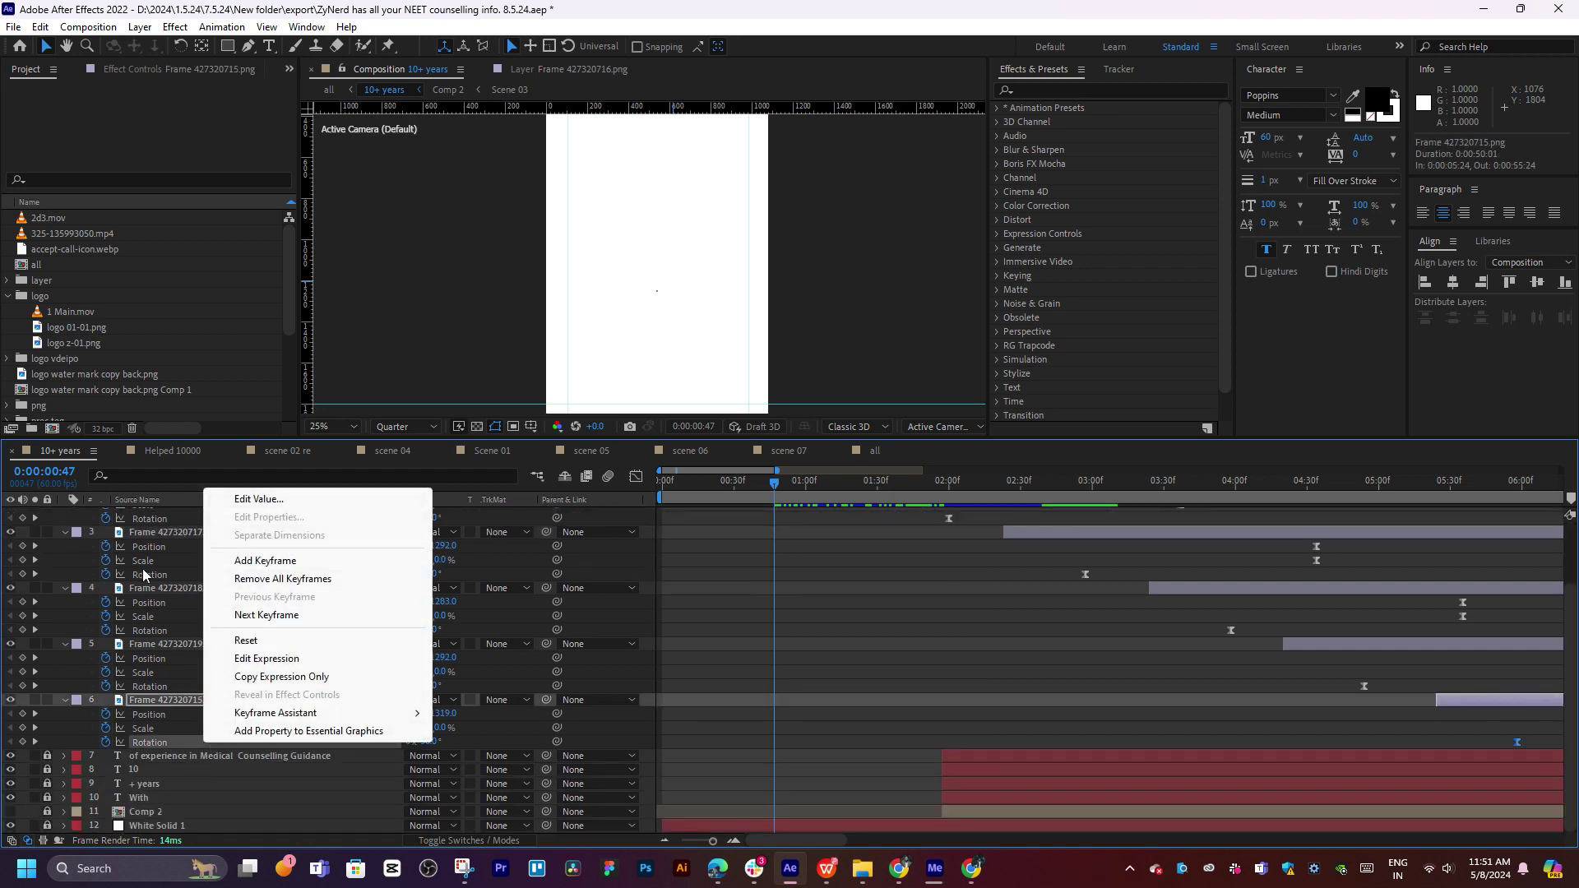
left_click(169, 533)
scroll(176, 525, "up", 2)
left_click(168, 554)
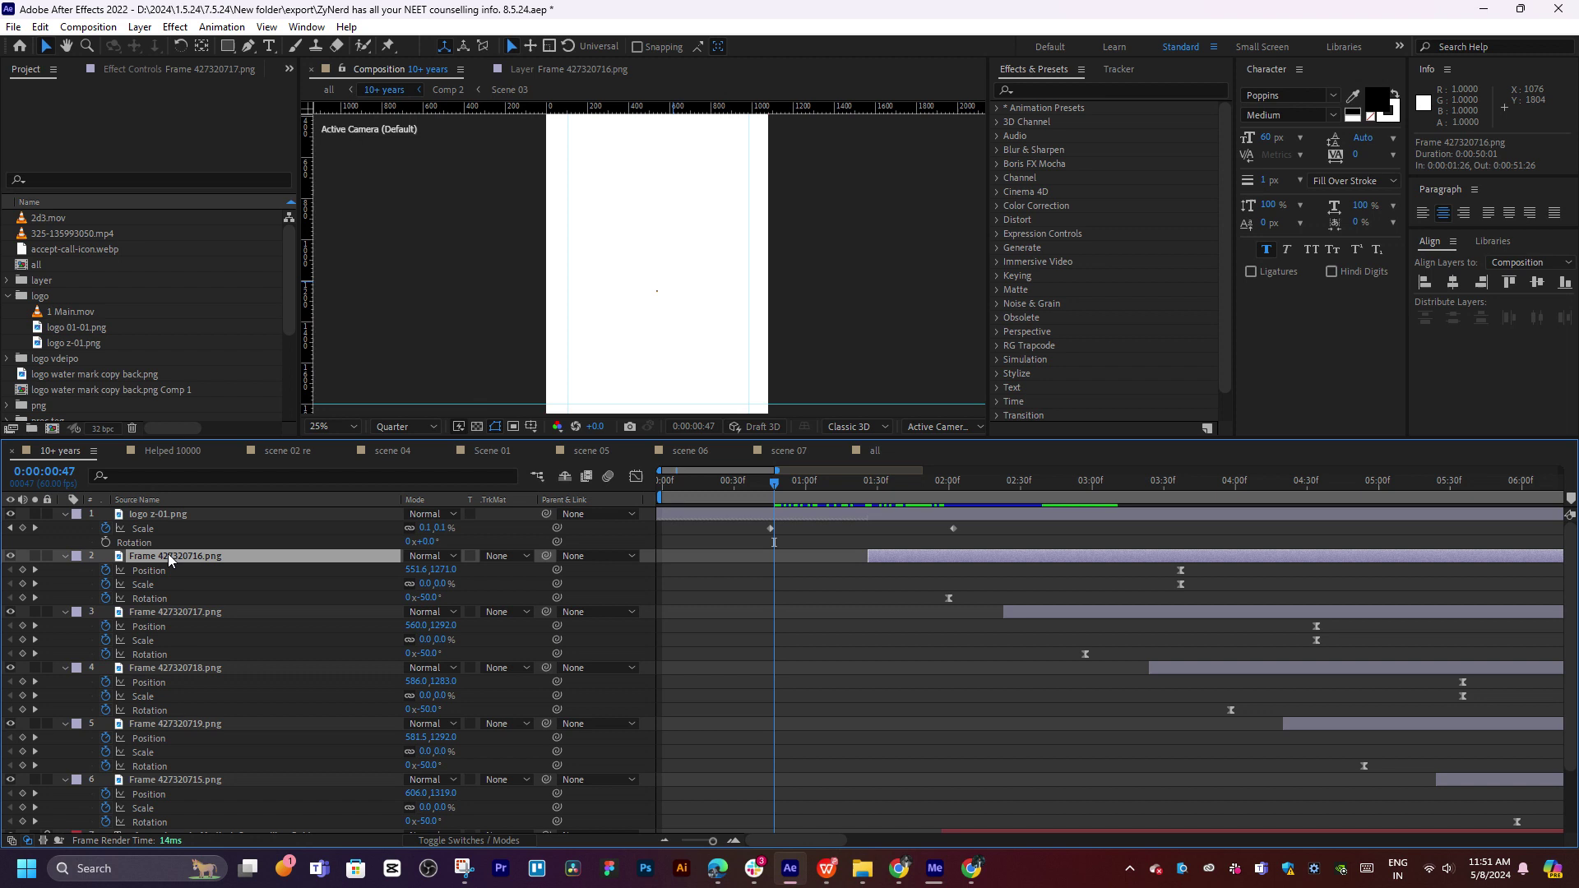
scroll(191, 698, "down", 1)
left_click(185, 705, "shift")
key("u")
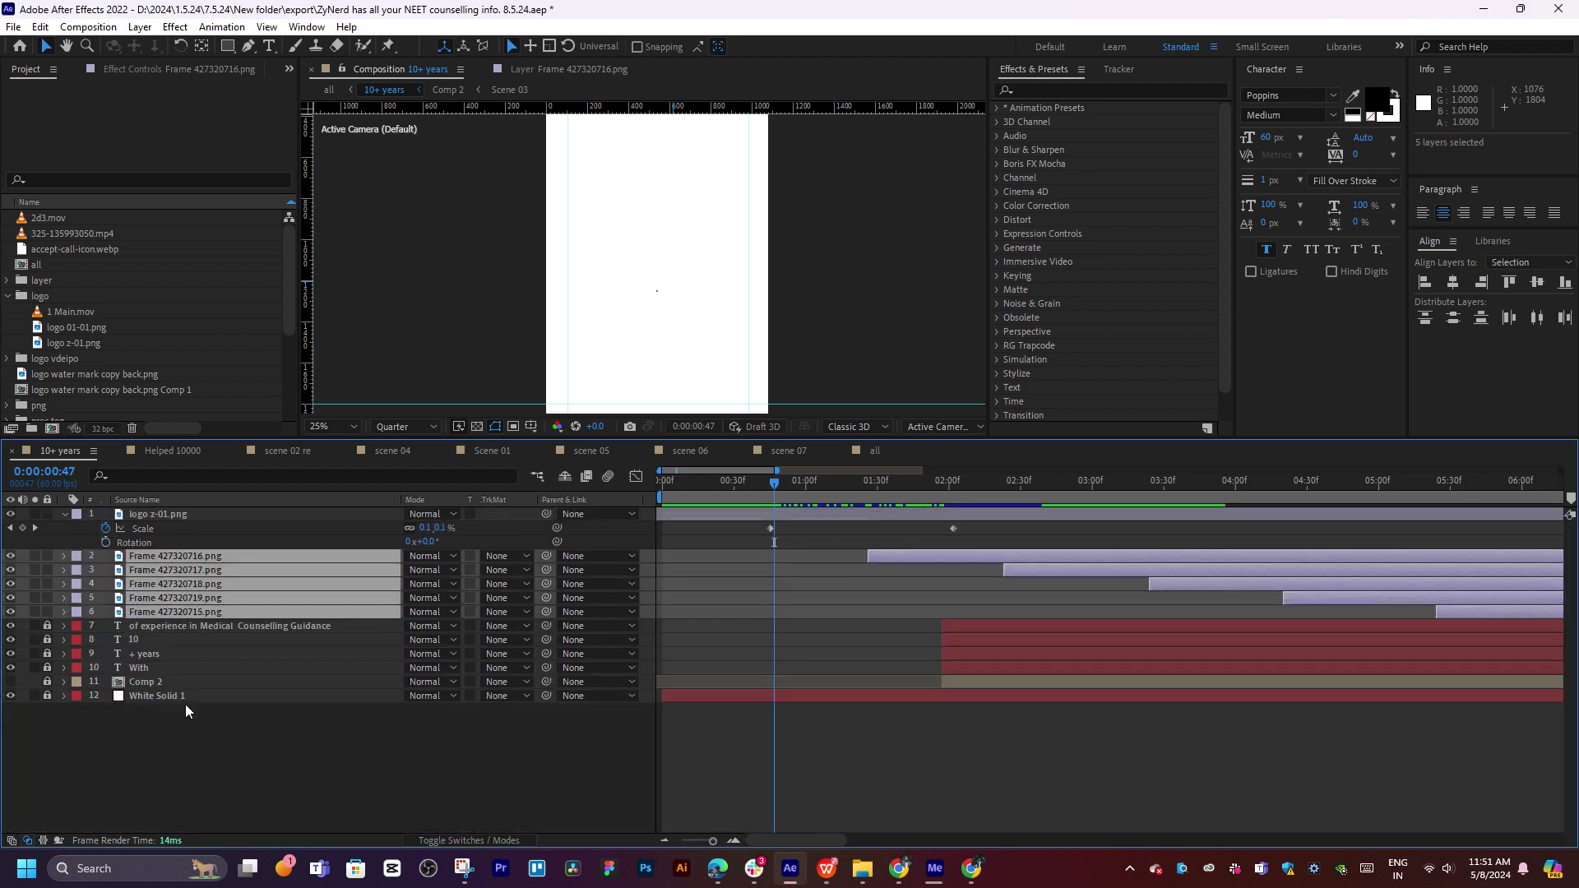
Add the Null 4 null object layer, then scrub forward to review the logo scaling up
right_click(185, 706)
mouse_move(284, 525)
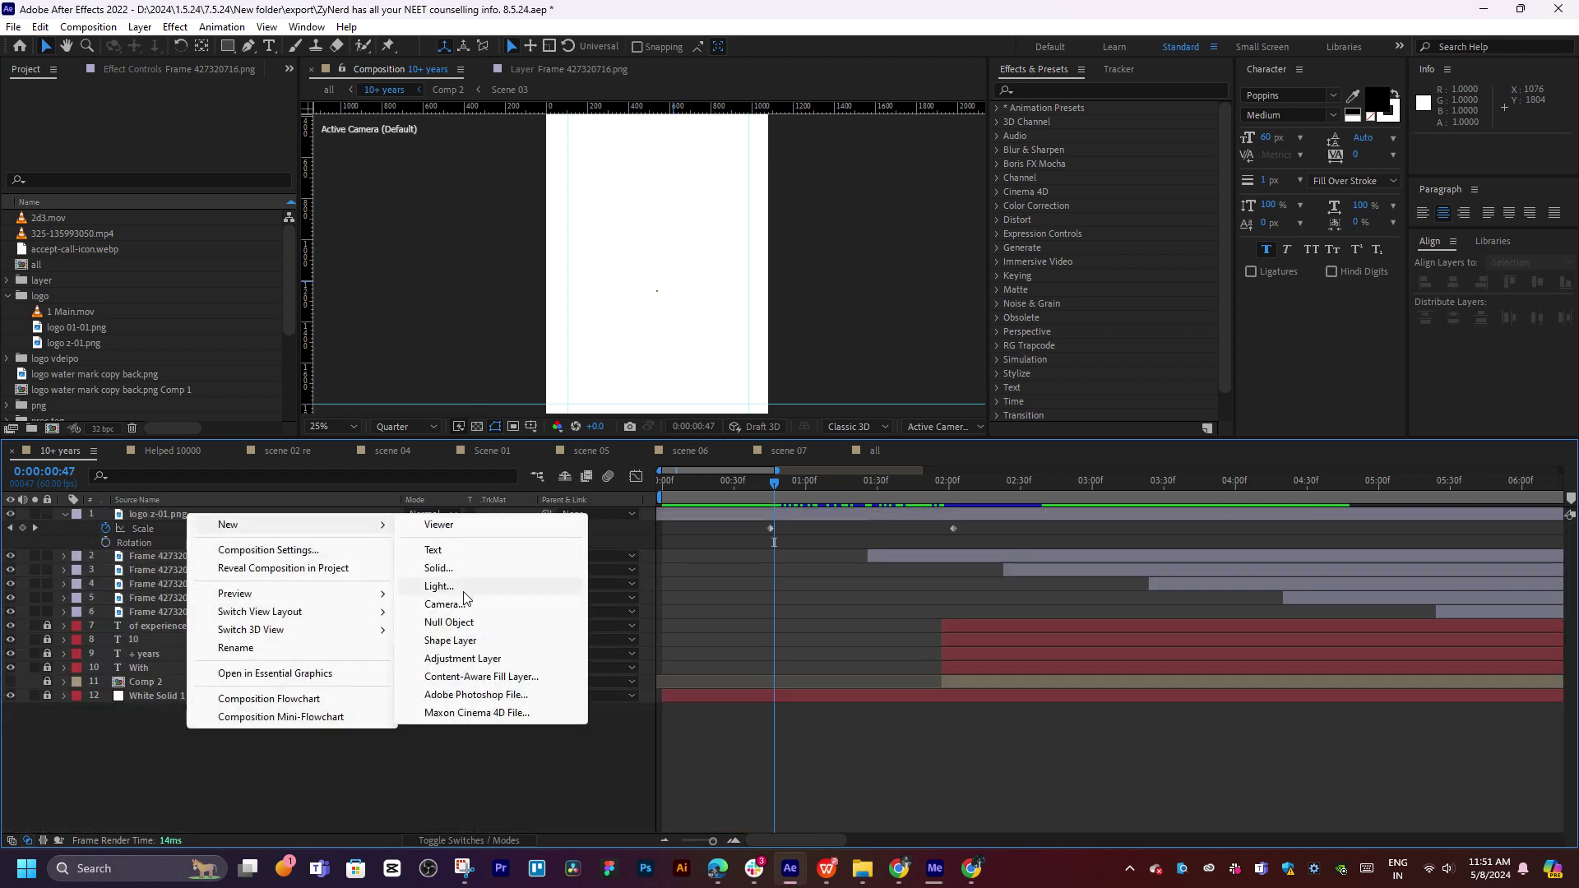
left_click(449, 623)
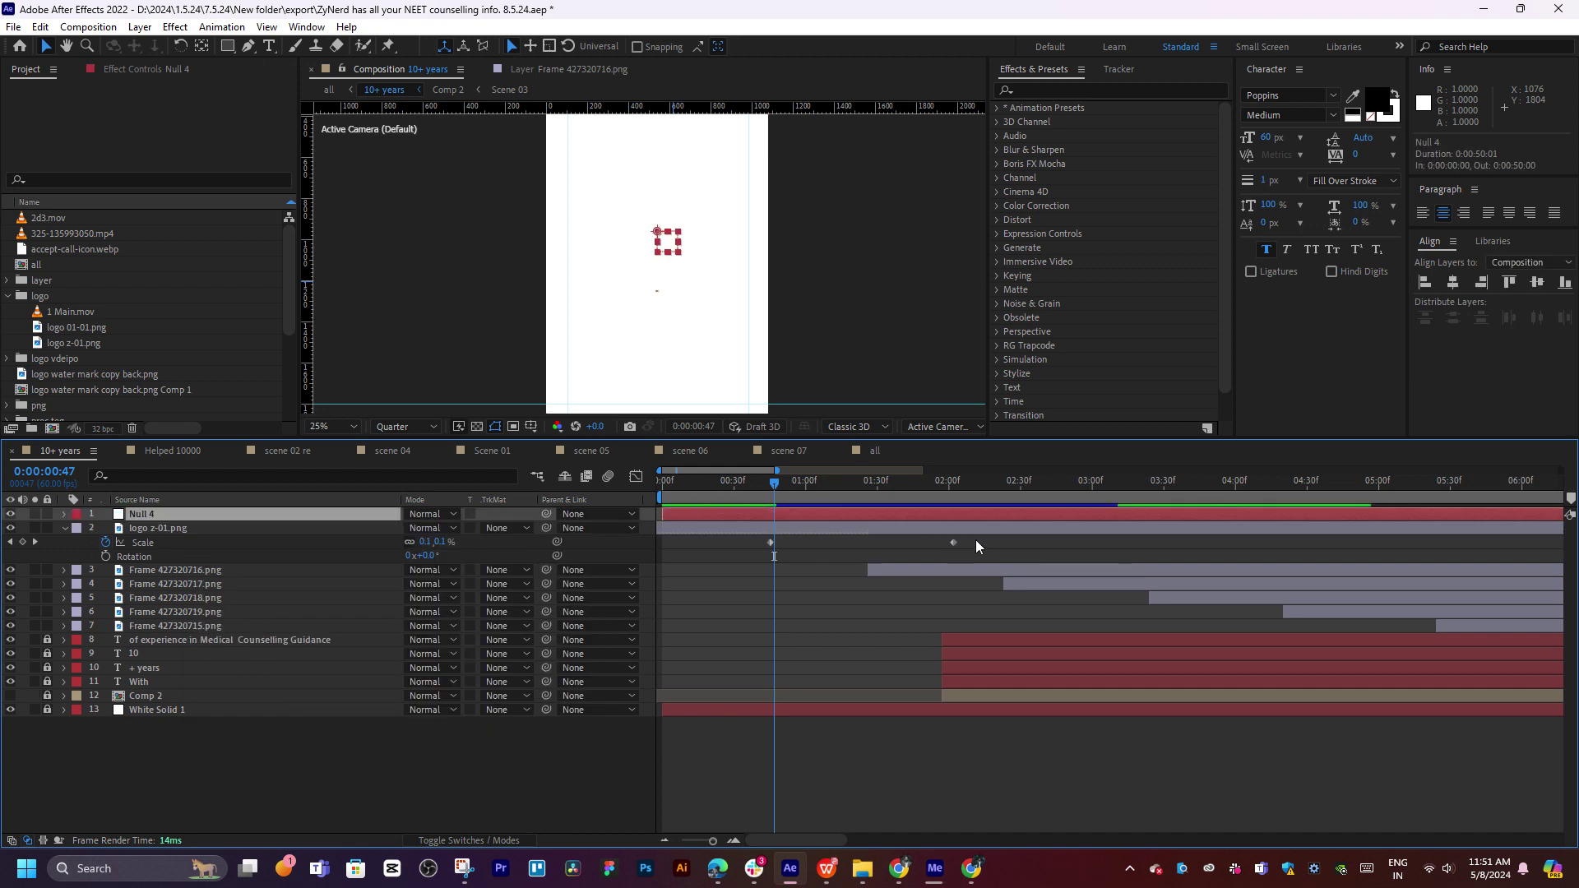
left_click_drag(976, 538, 761, 552)
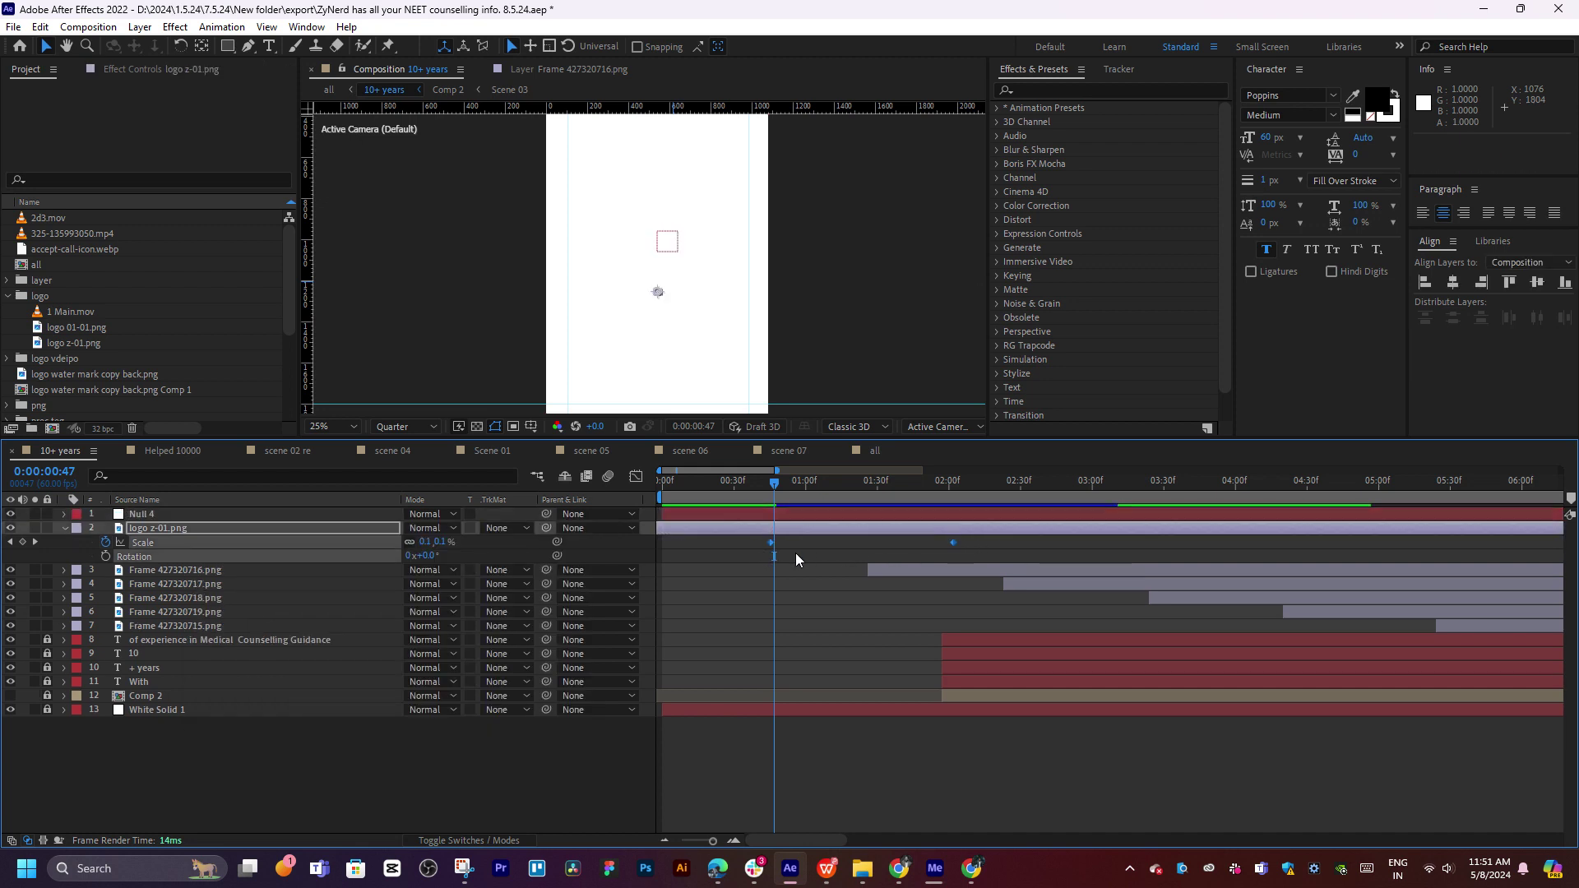
left_click(796, 554)
left_click(797, 530)
left_click_drag(795, 485, 951, 486)
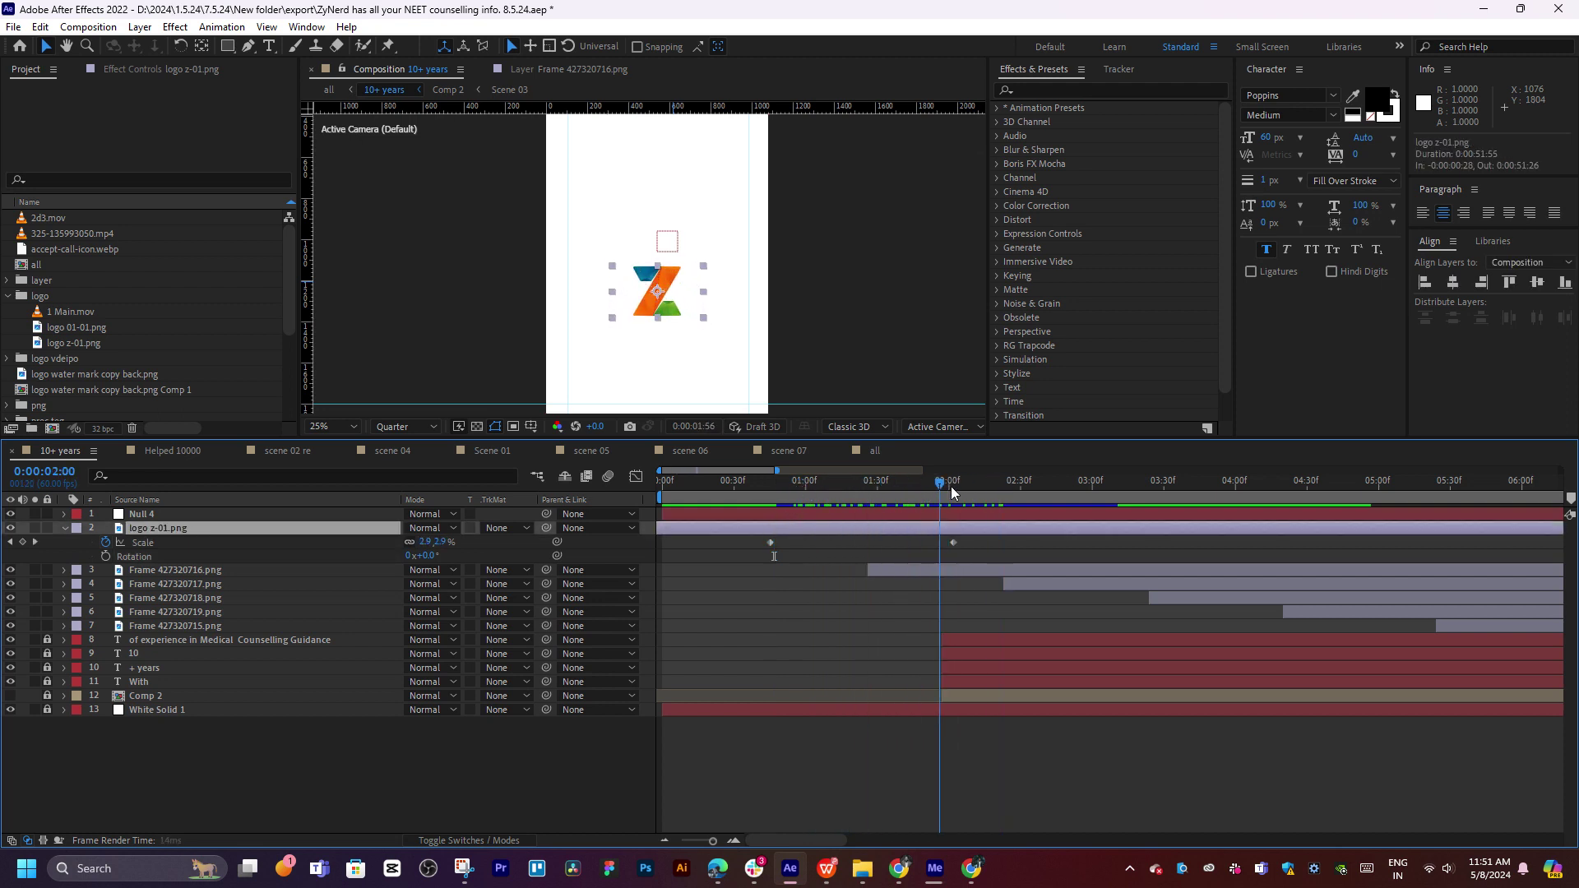
scroll(675, 279, "up", 2)
Draw an ellipse circle over the logo at 0:00:02:21, sized roughly to the logo
left_click_drag(668, 245, 664, 237)
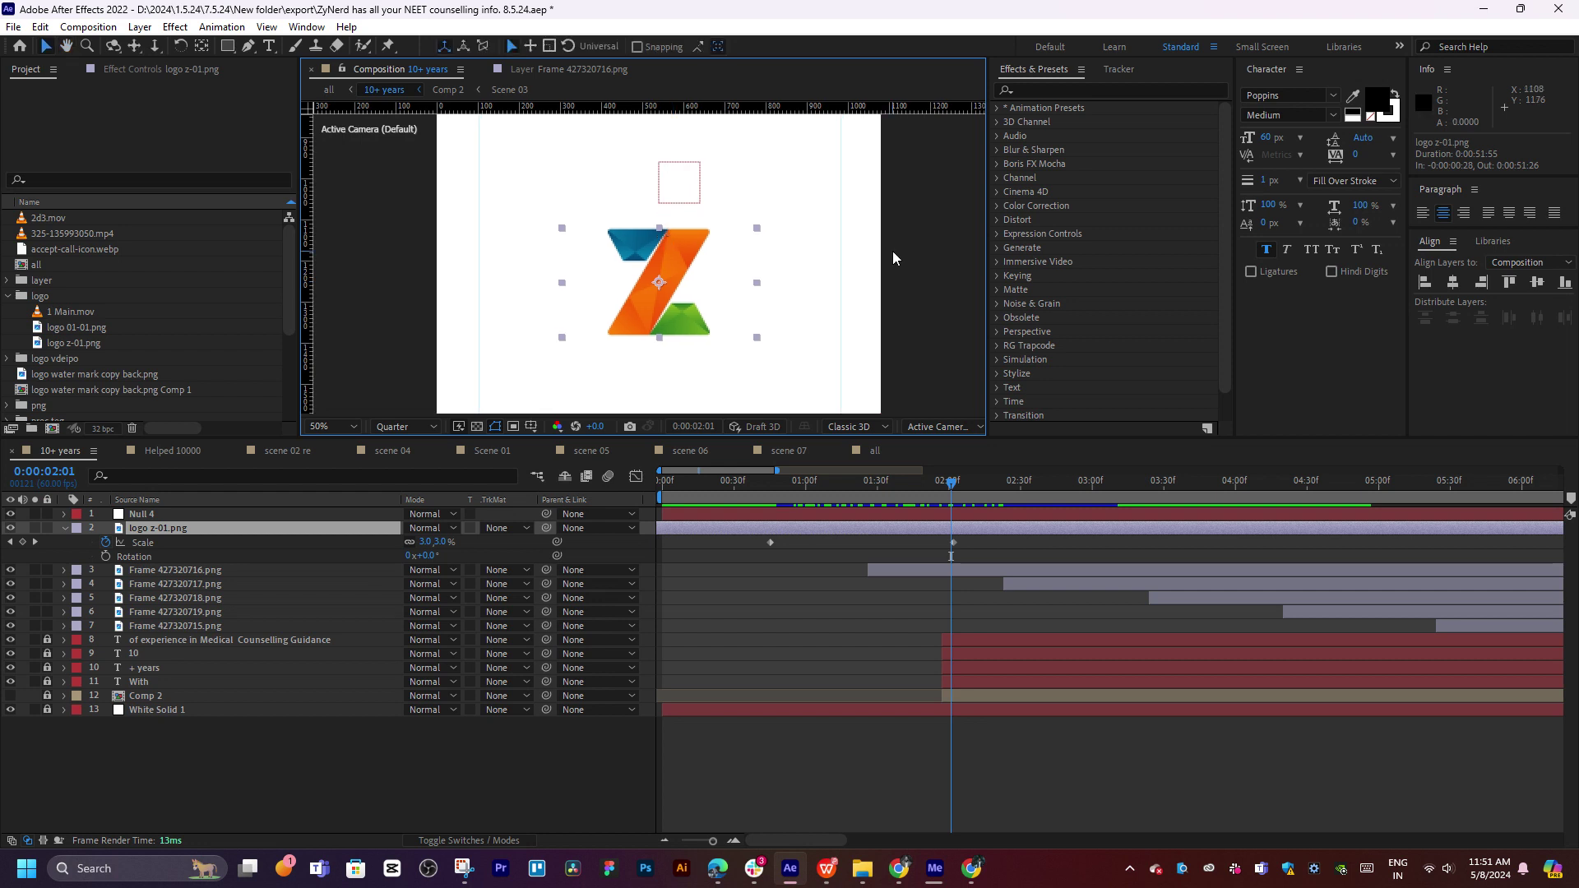
left_click(892, 250)
left_click(999, 488)
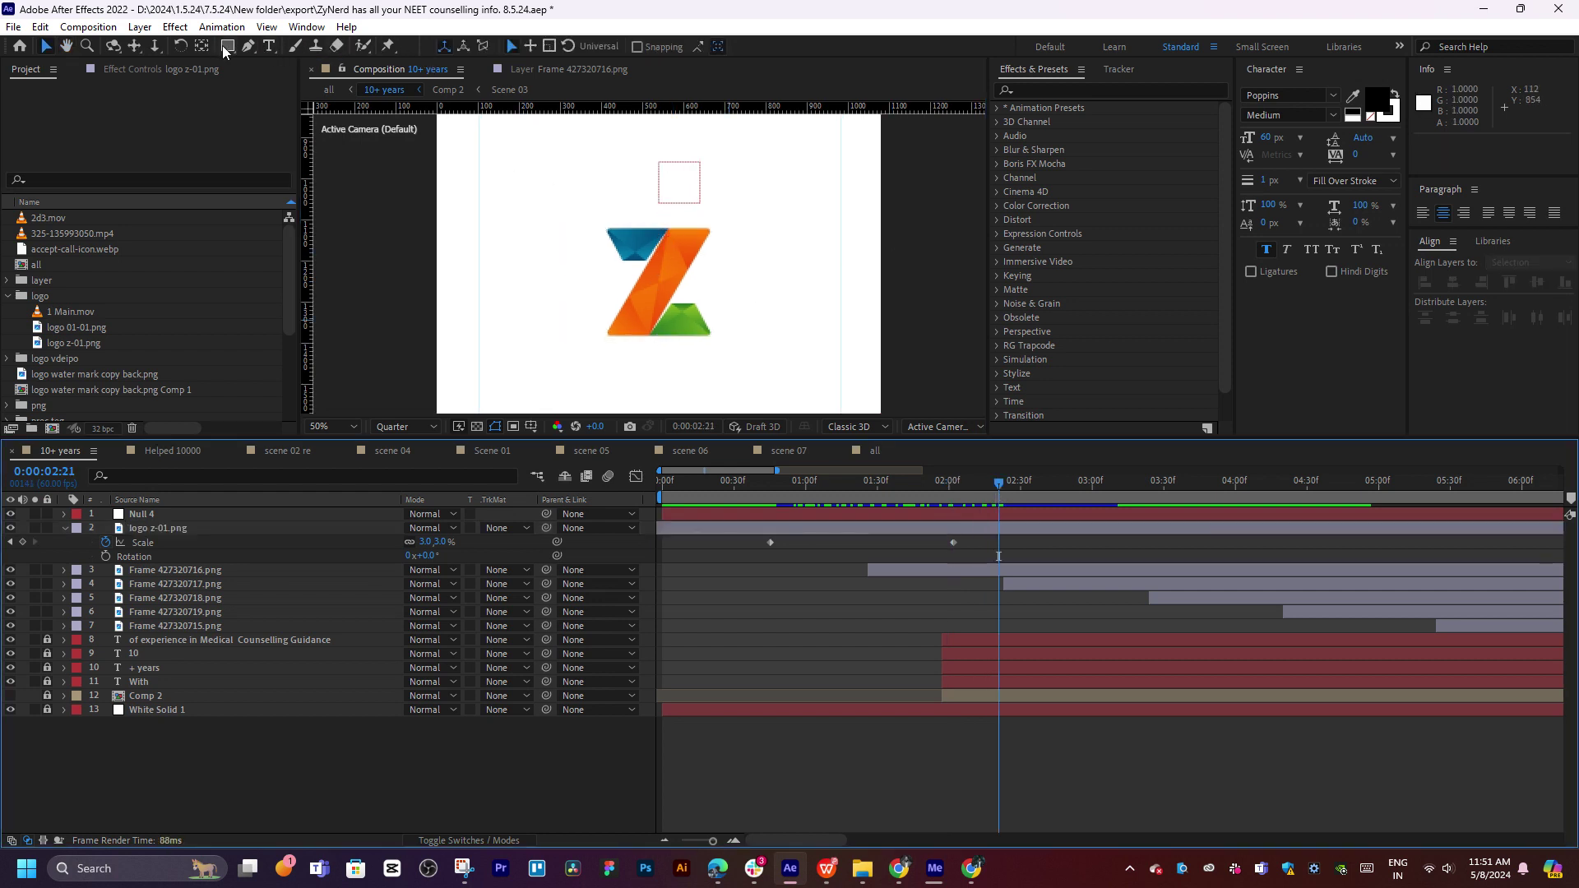
left_click_drag(223, 51, 255, 130)
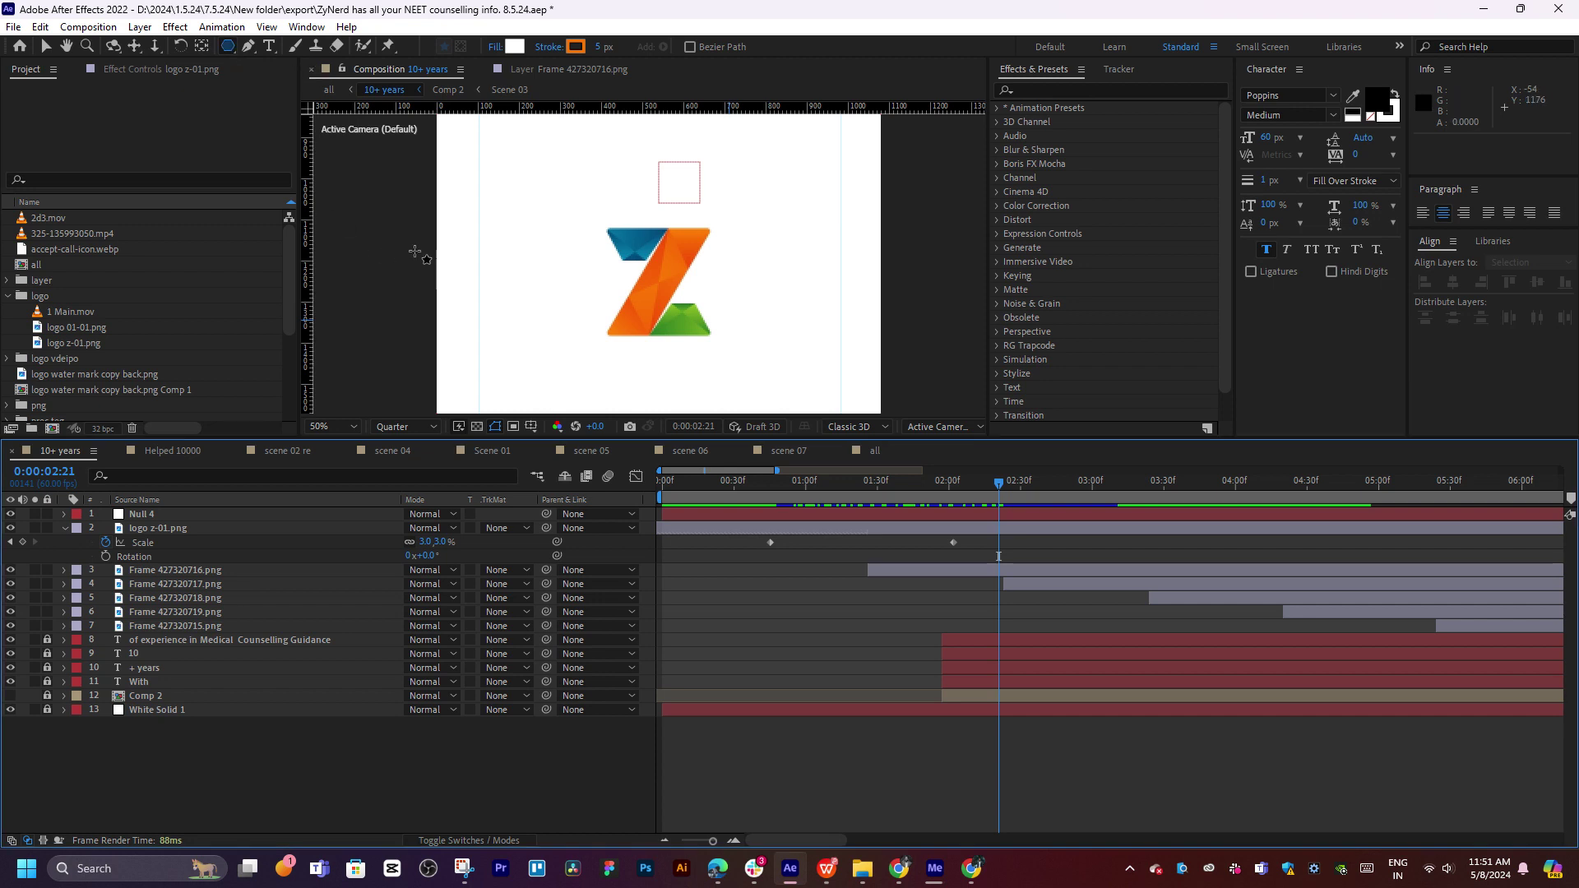
left_click_drag(547, 158, 763, 380)
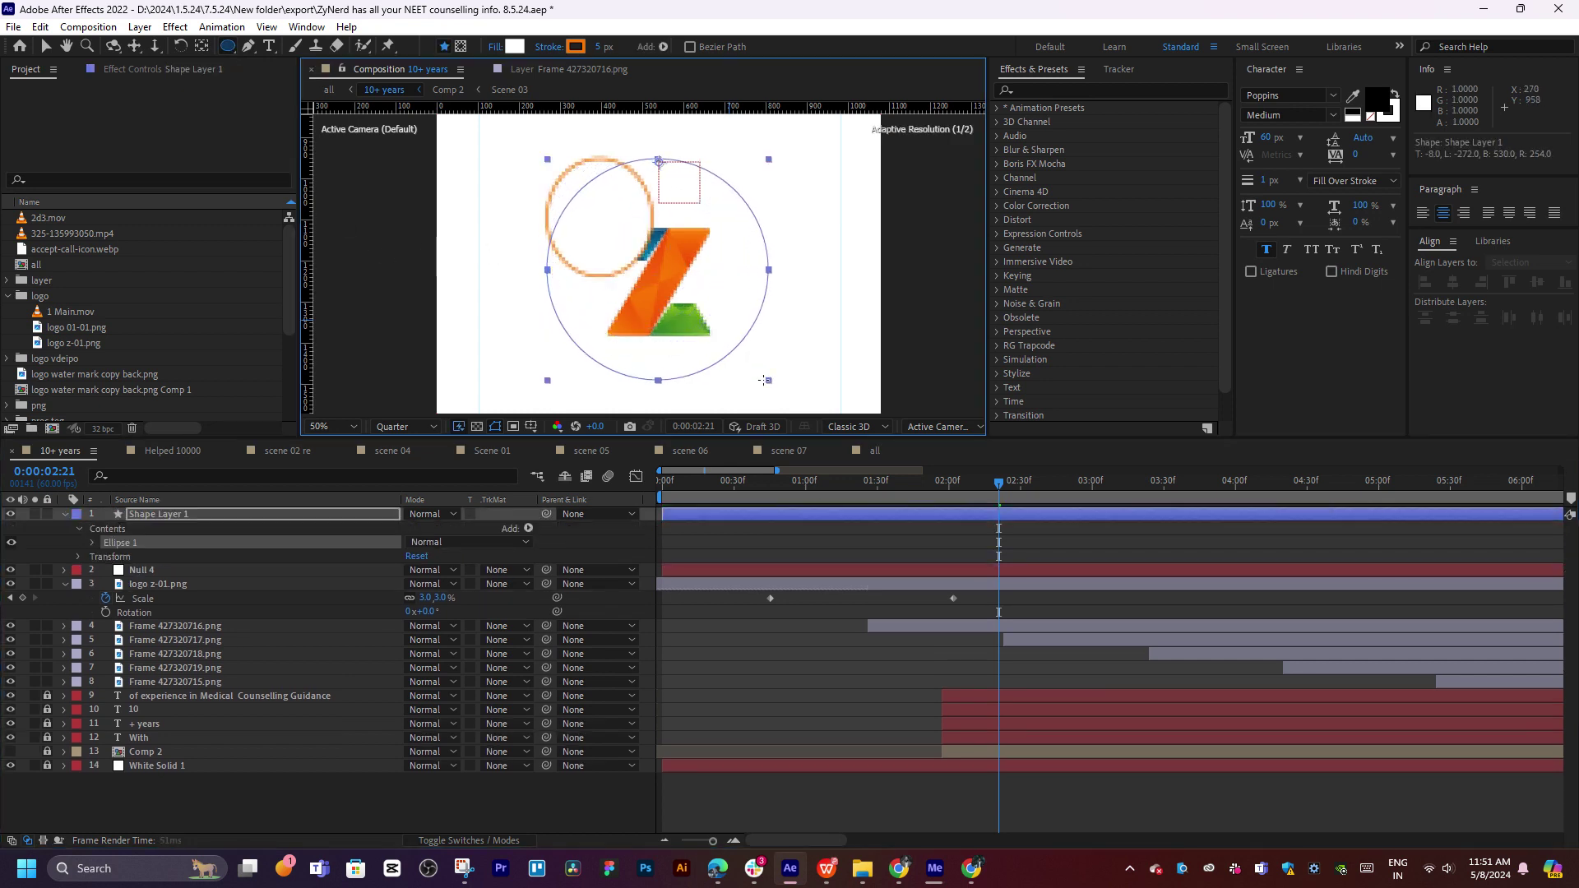
left_click_drag(763, 380, 720, 332)
Give the circle no fill so only its orange stroke shows, and centre it on the Z logo
left_click(494, 49)
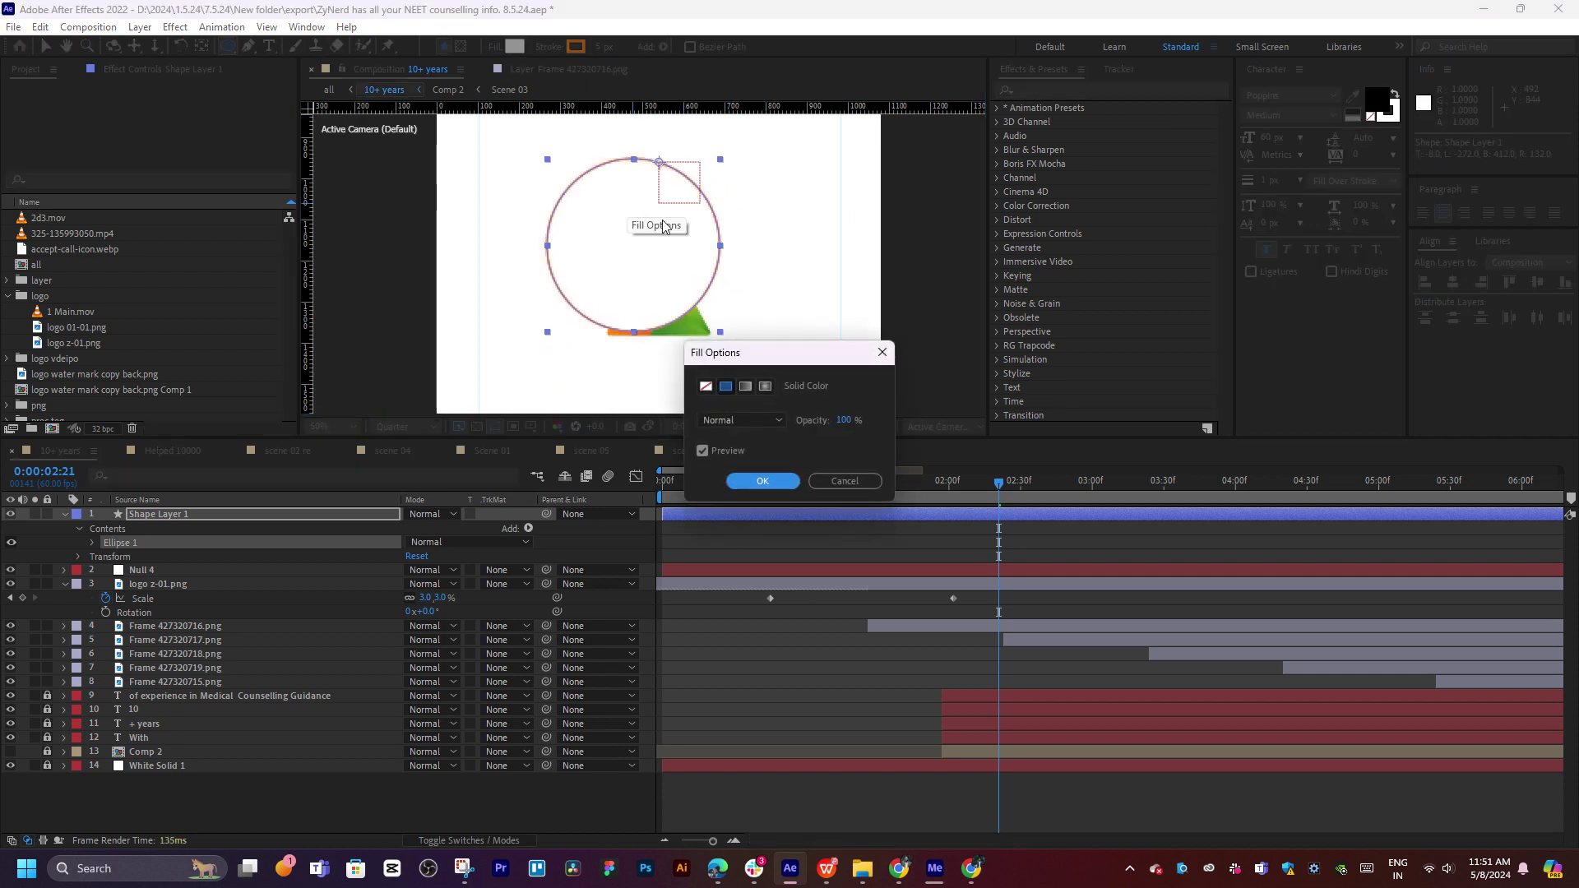
left_click(705, 386)
left_click(792, 484)
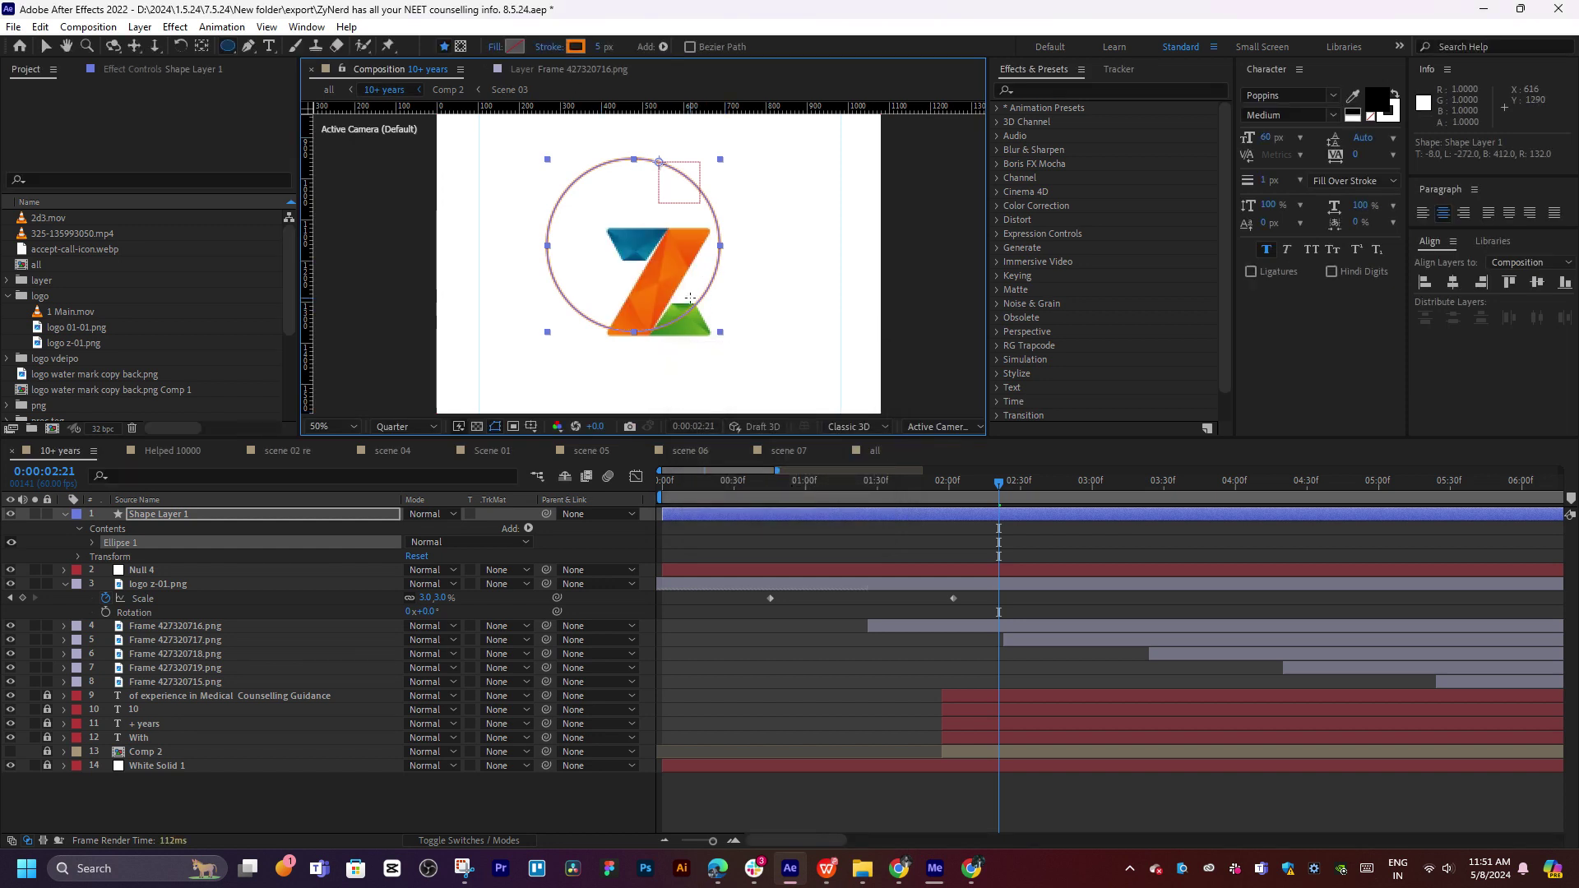
key("v")
left_click_drag(635, 255, 662, 292)
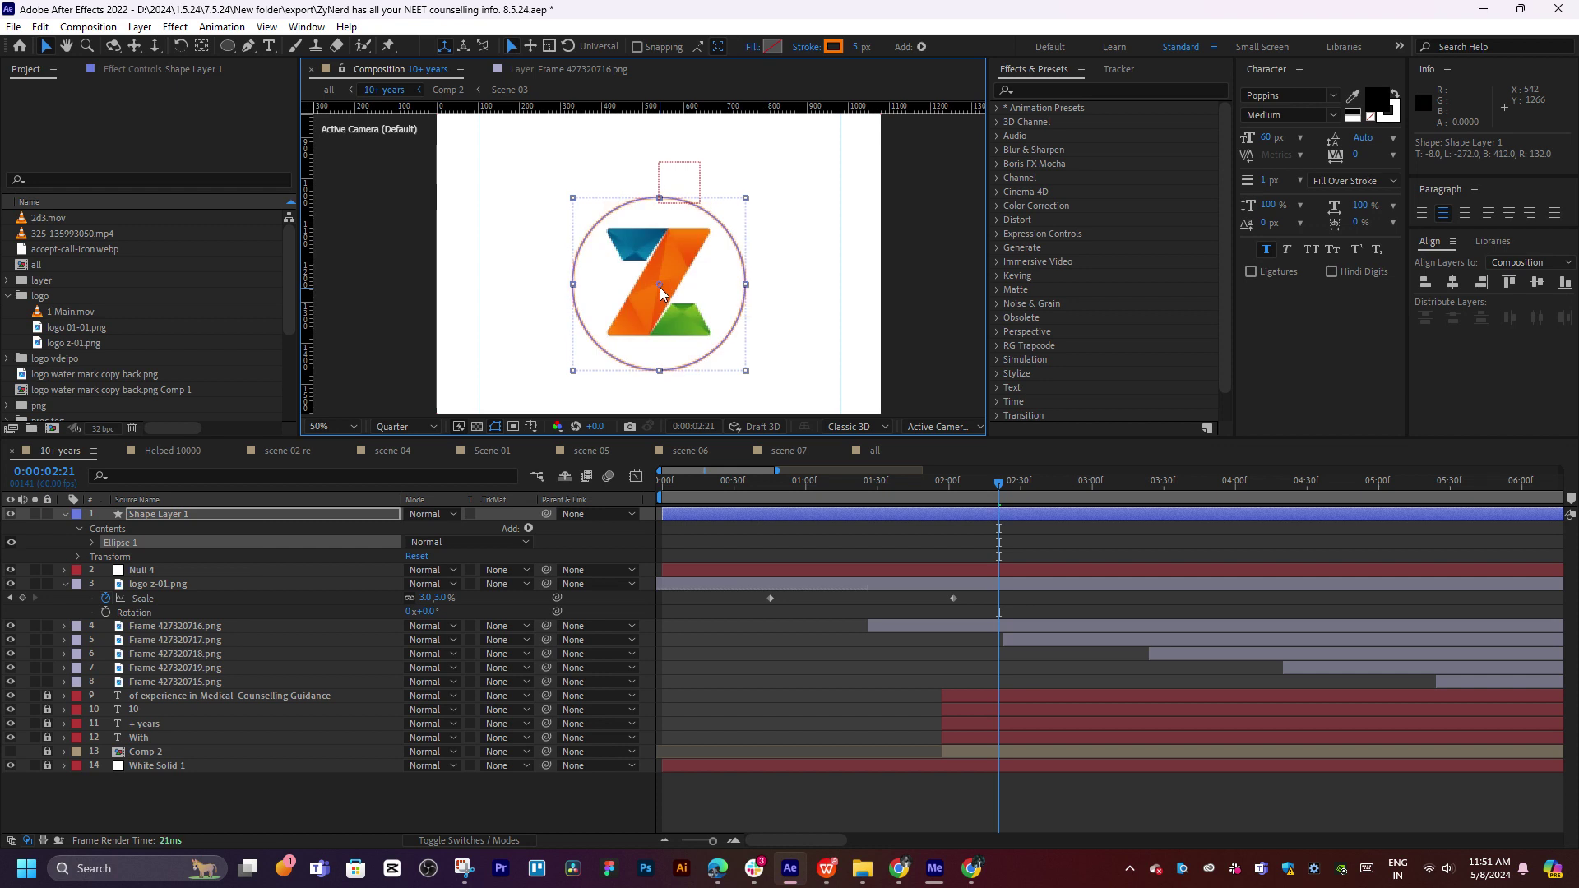
left_click_drag(662, 292, 660, 286)
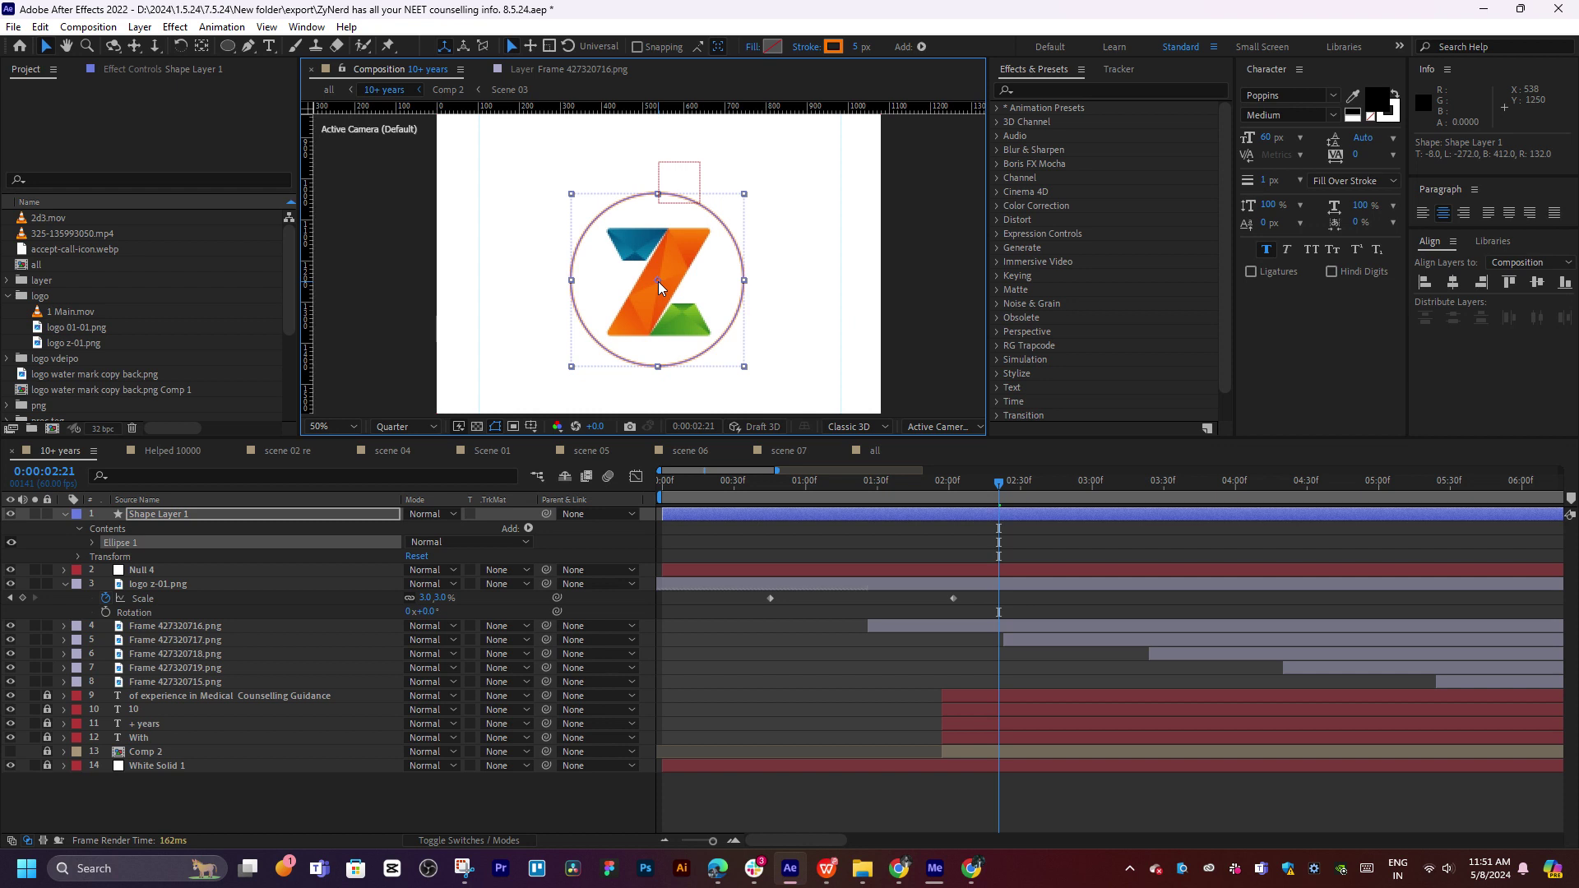
left_click(937, 266)
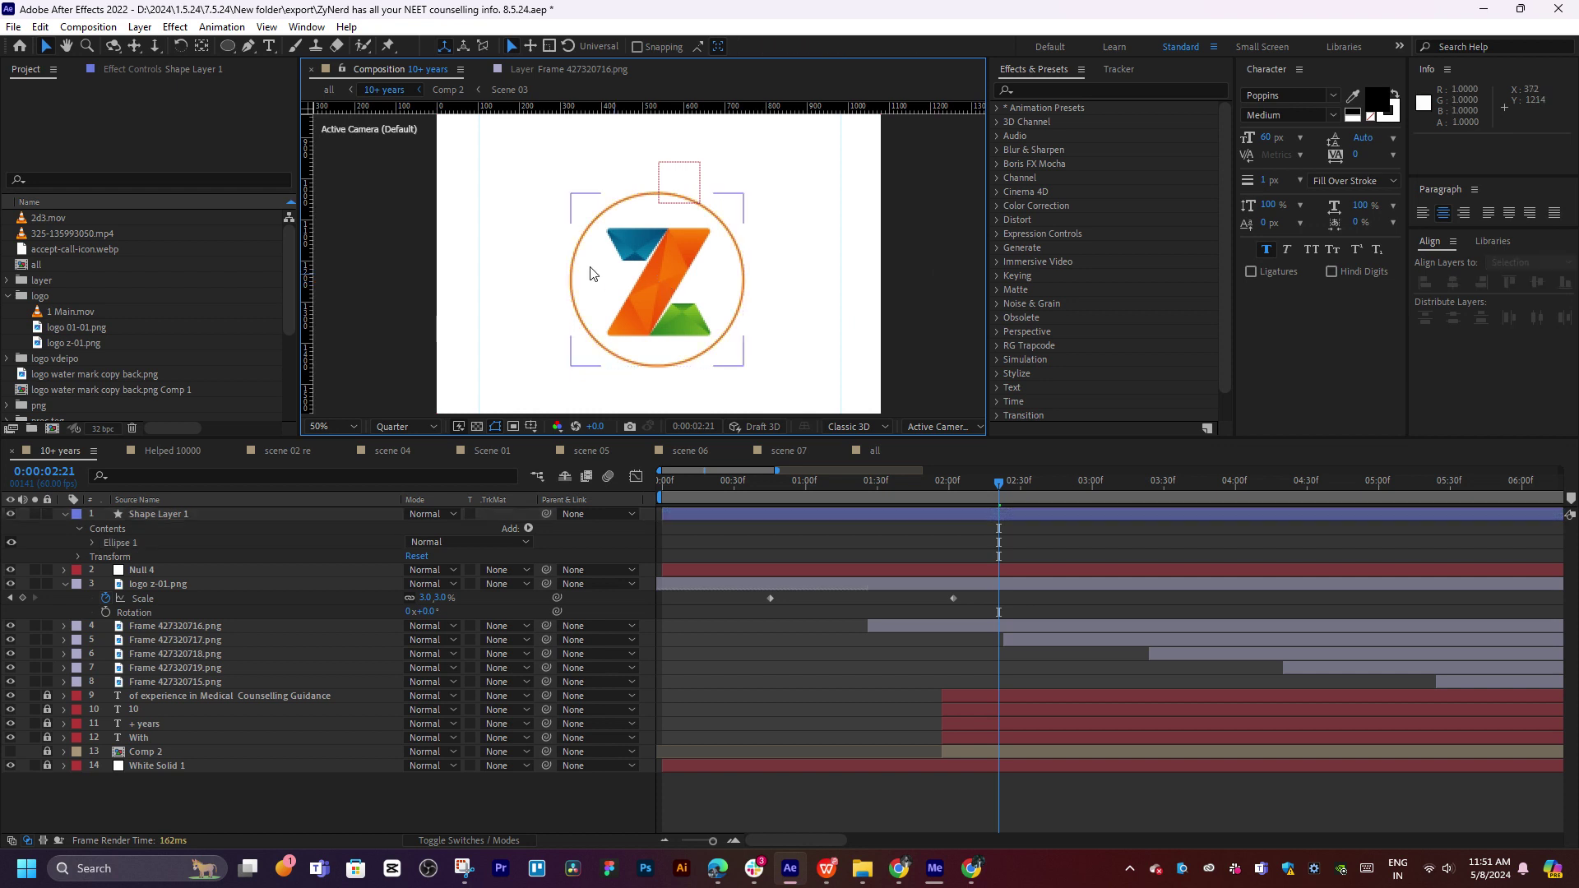
Play the Intro.mp4 reference video from the zynerd logo folder's Intro subfolder
mouse_move(865, 874)
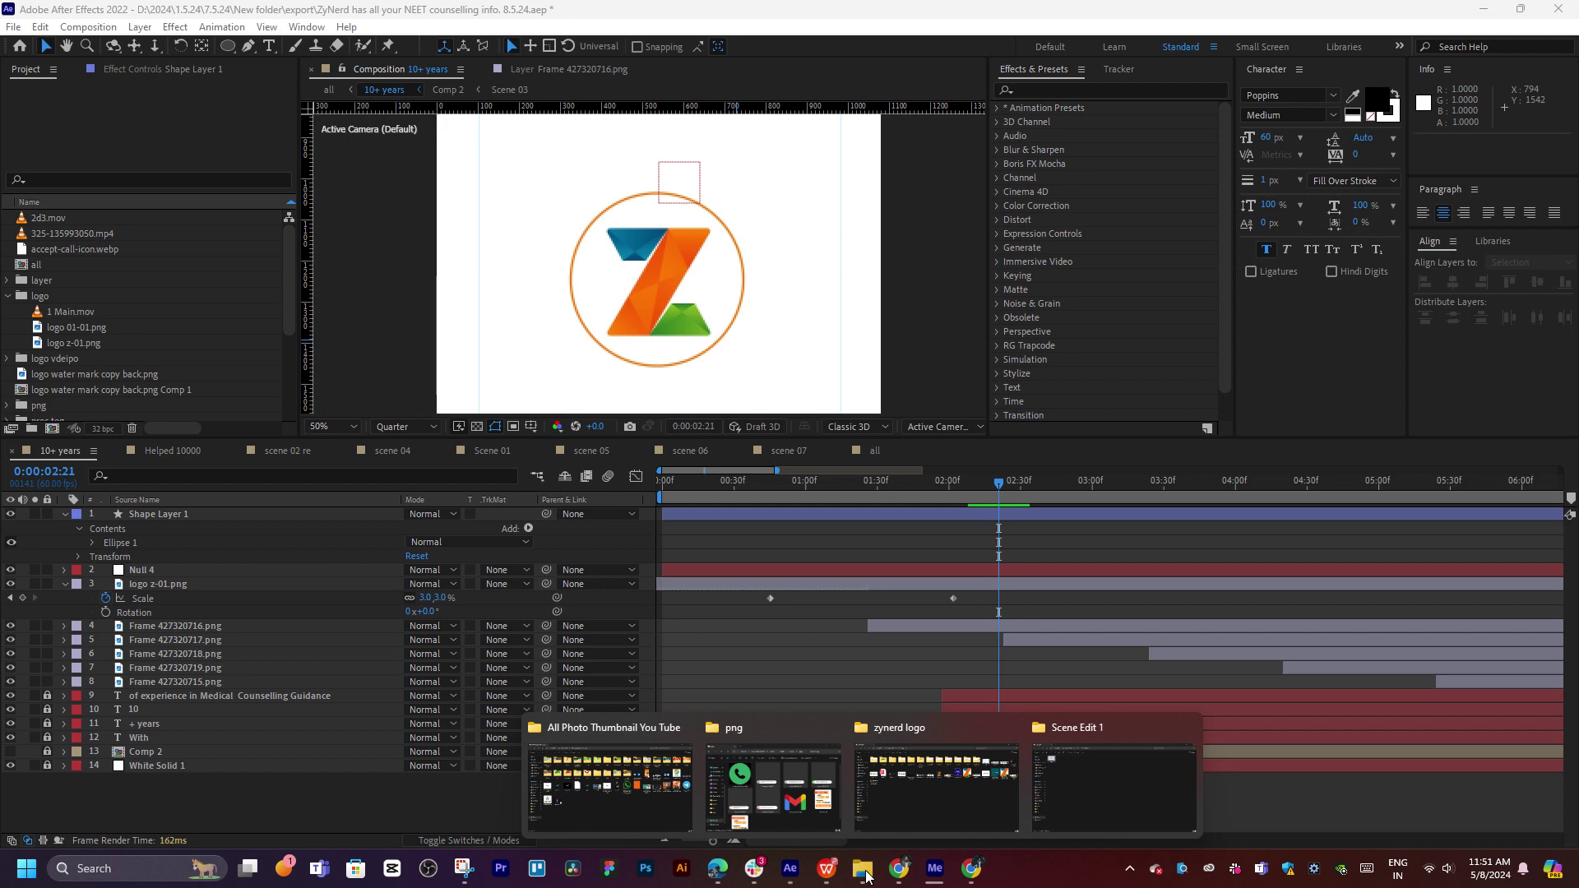
mouse_move(894, 804)
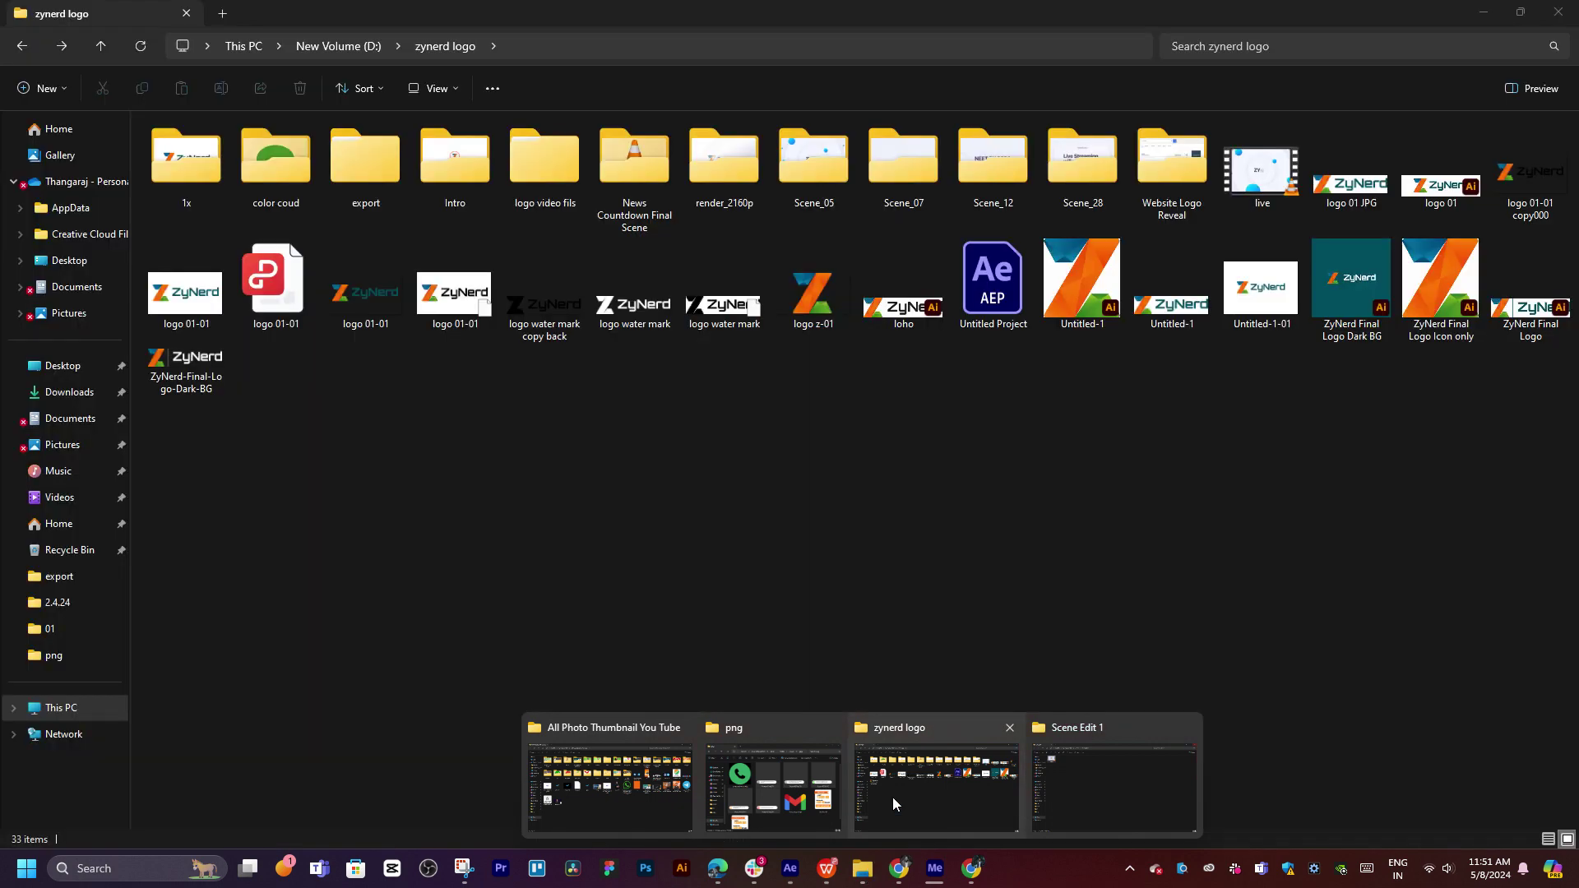
left_click(893, 798)
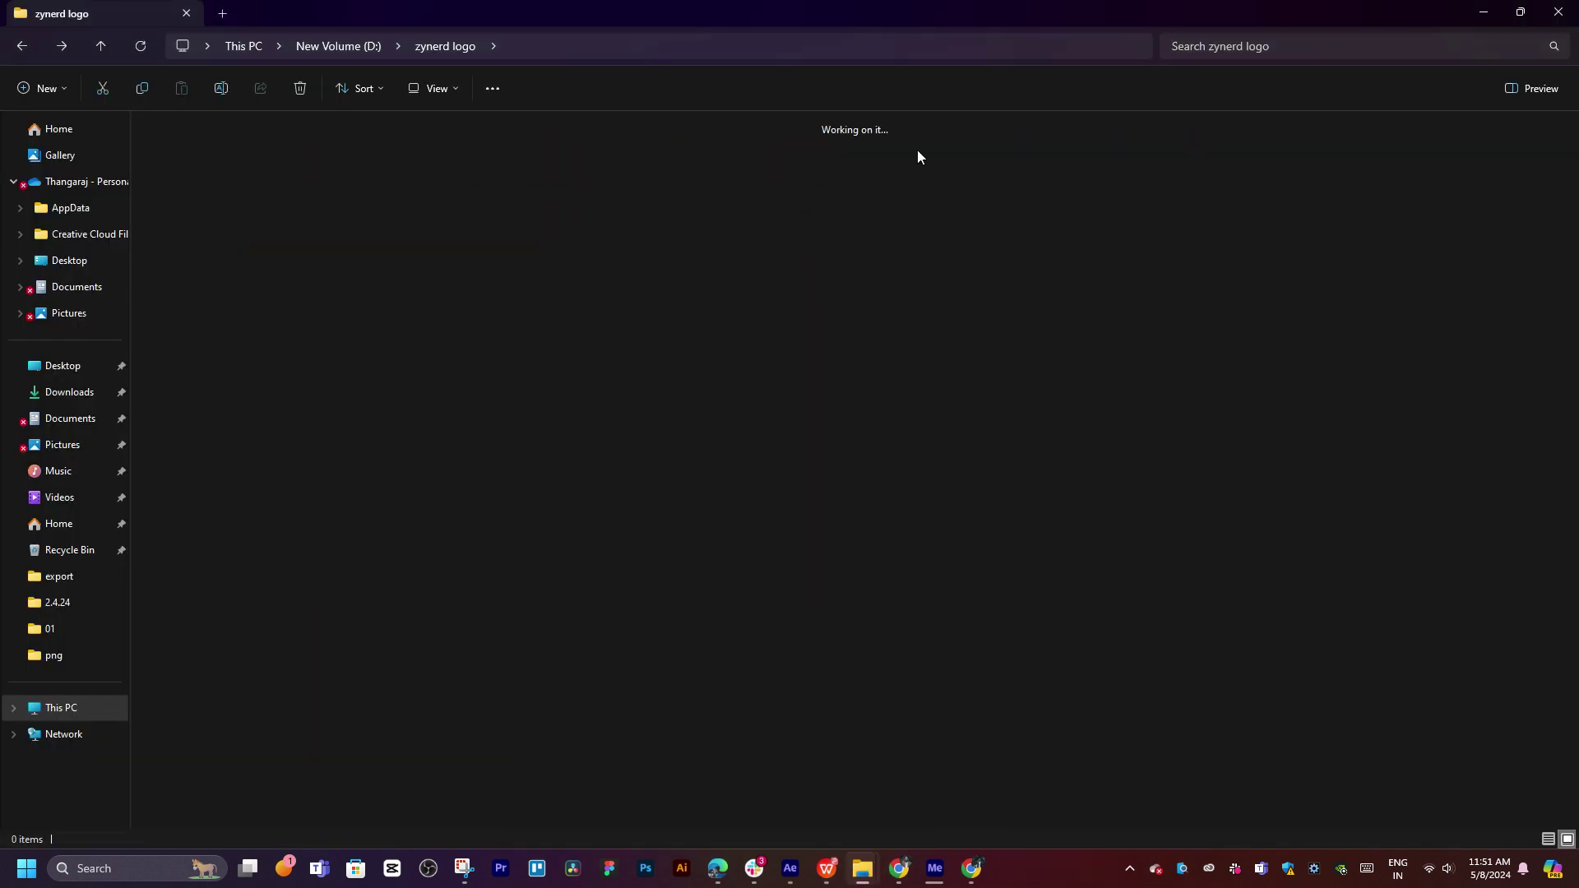
key("alt+Right")
key("alt+Left")
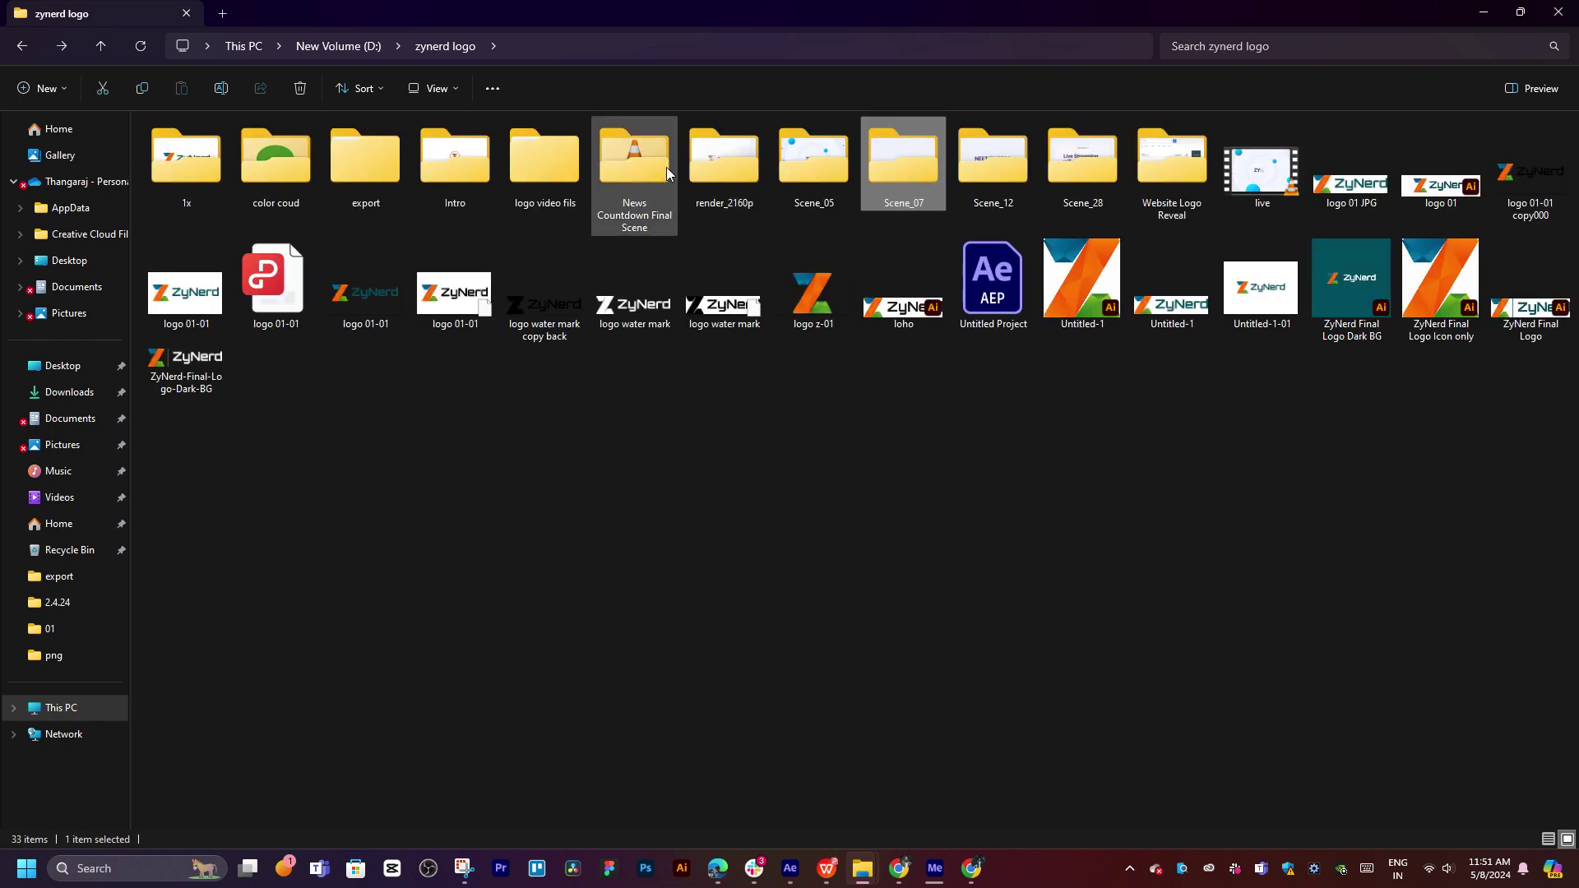
left_click(638, 164)
double_click(638, 163)
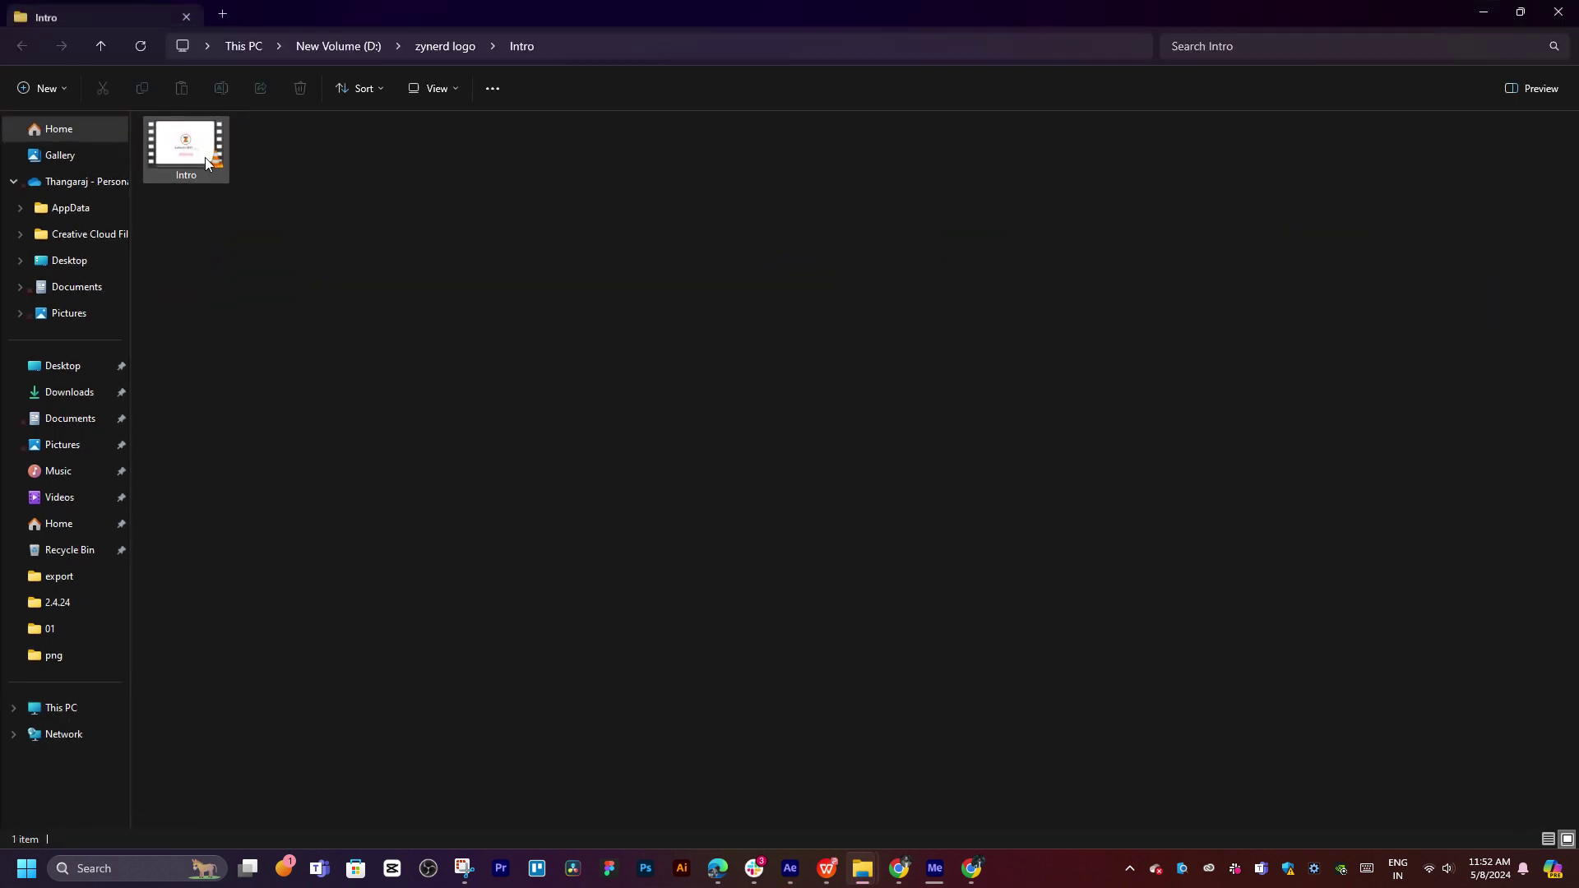
double_click(187, 159)
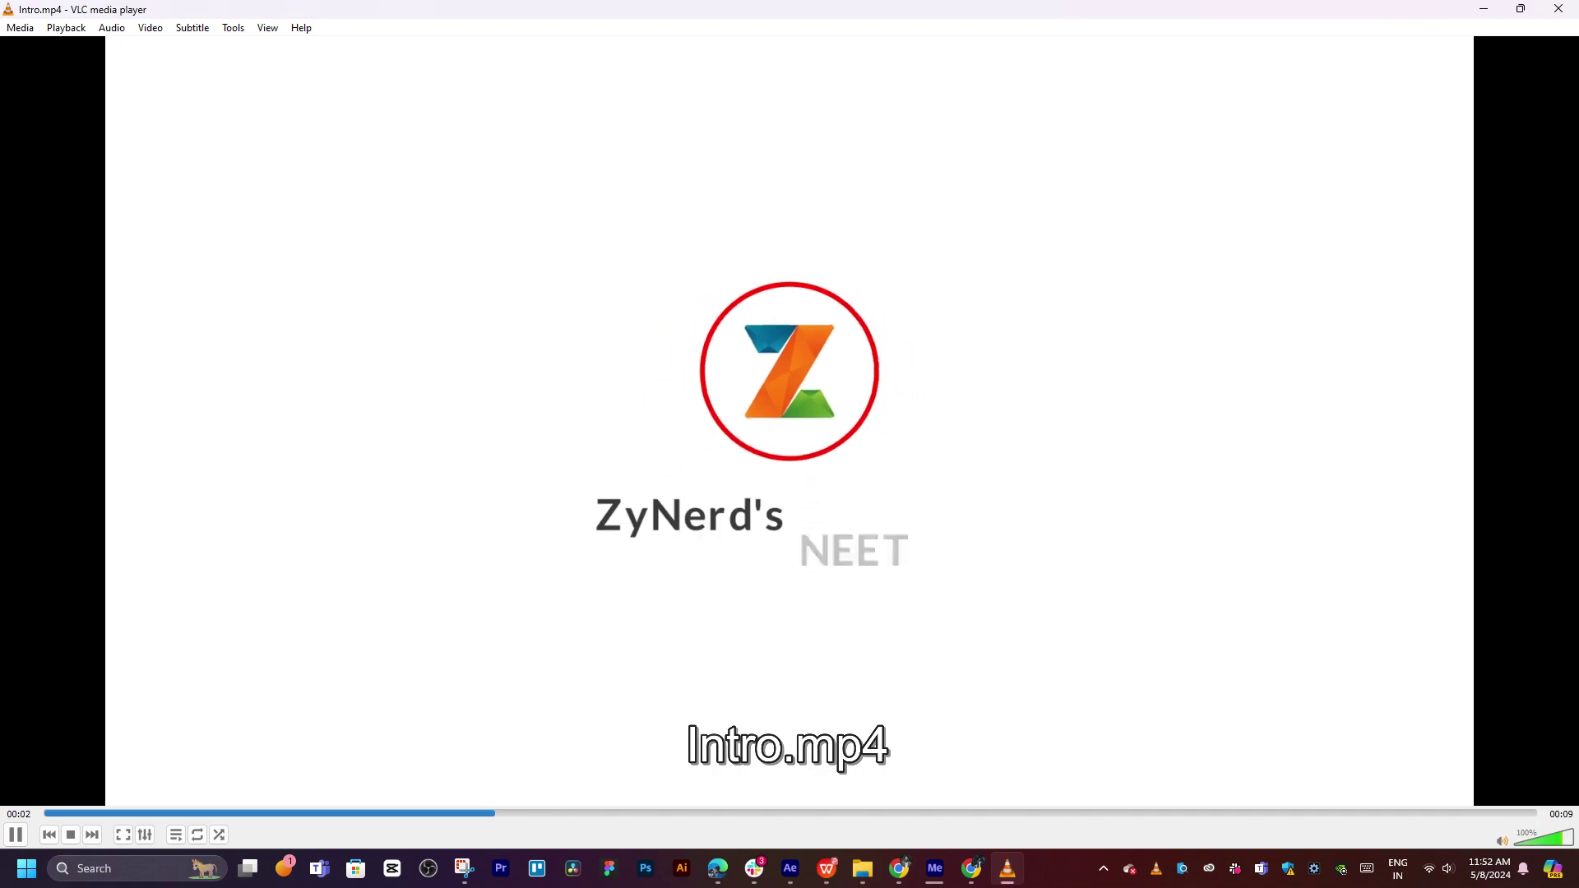
Close the video player and switch back to After Effects
left_click(1558, 8)
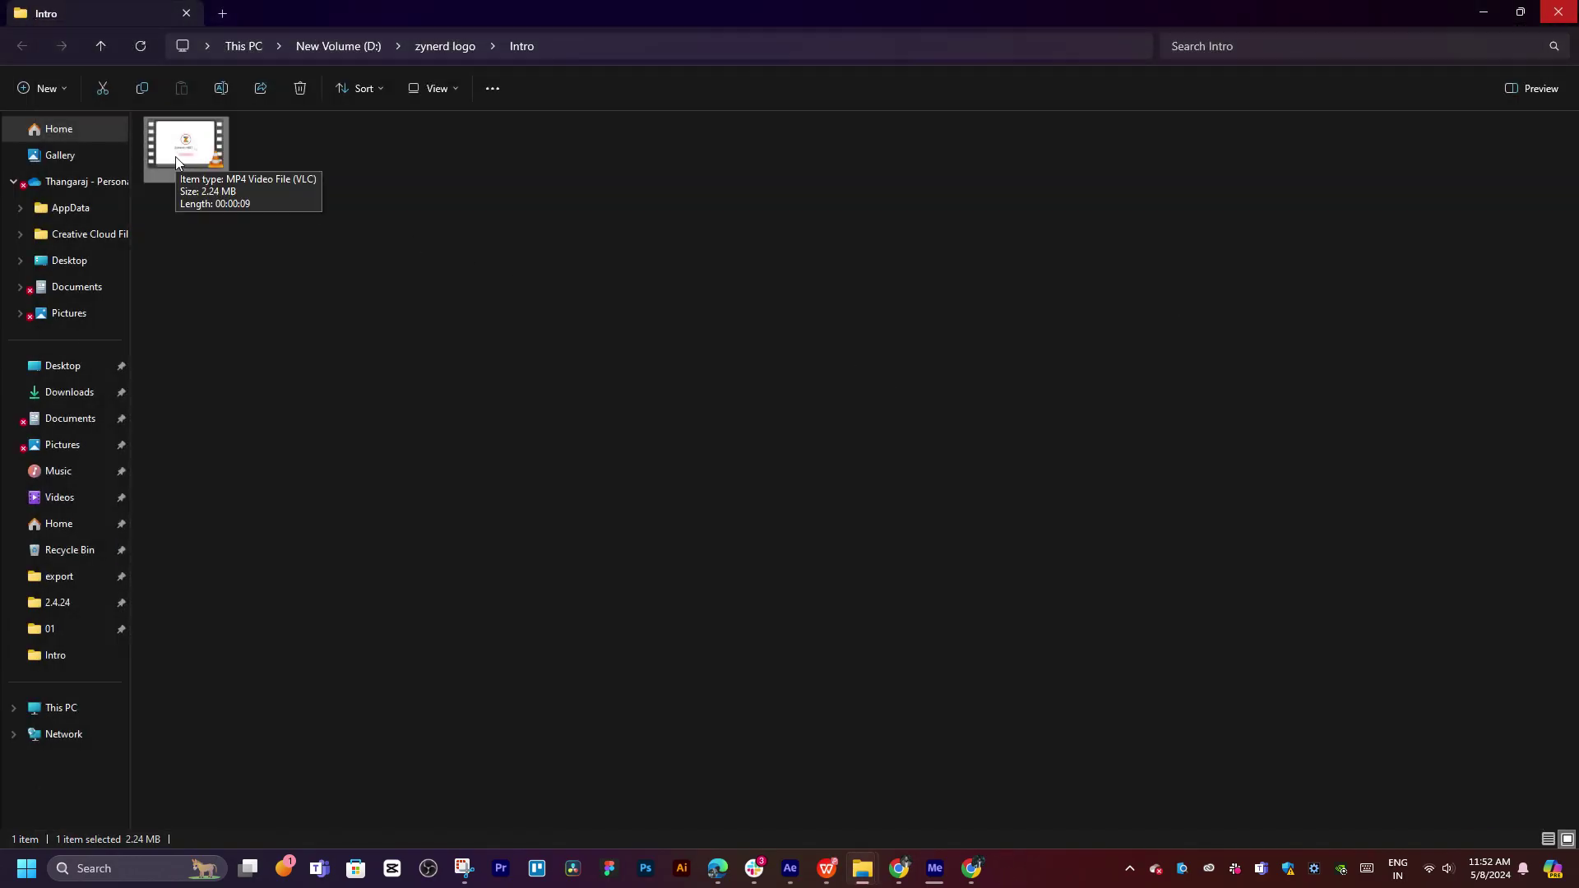
left_click(678, 797)
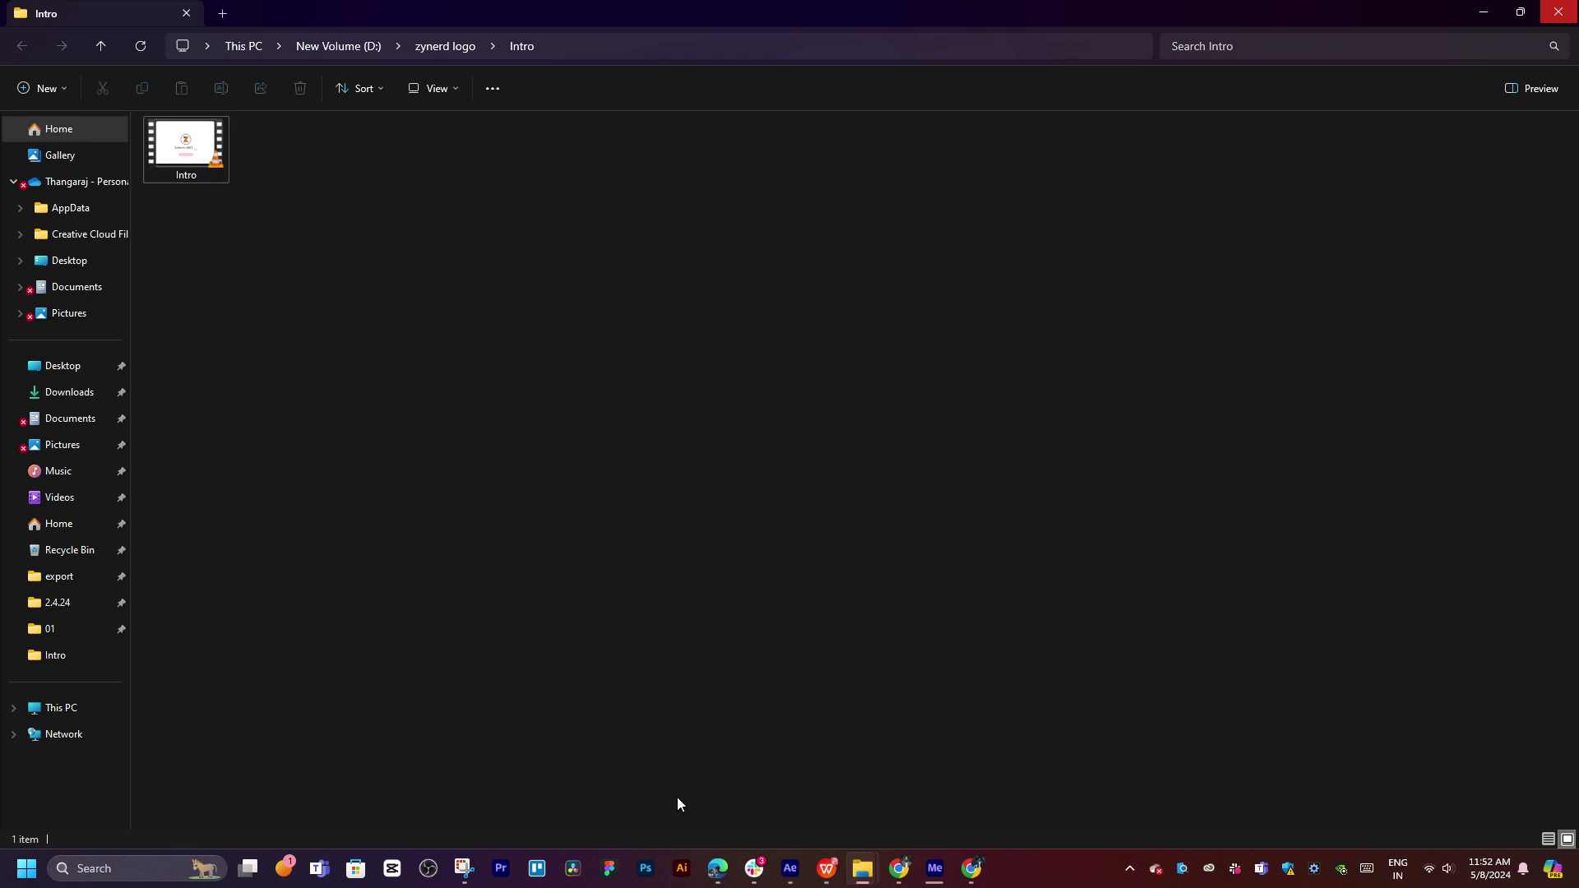
mouse_move(839, 865)
mouse_move(900, 874)
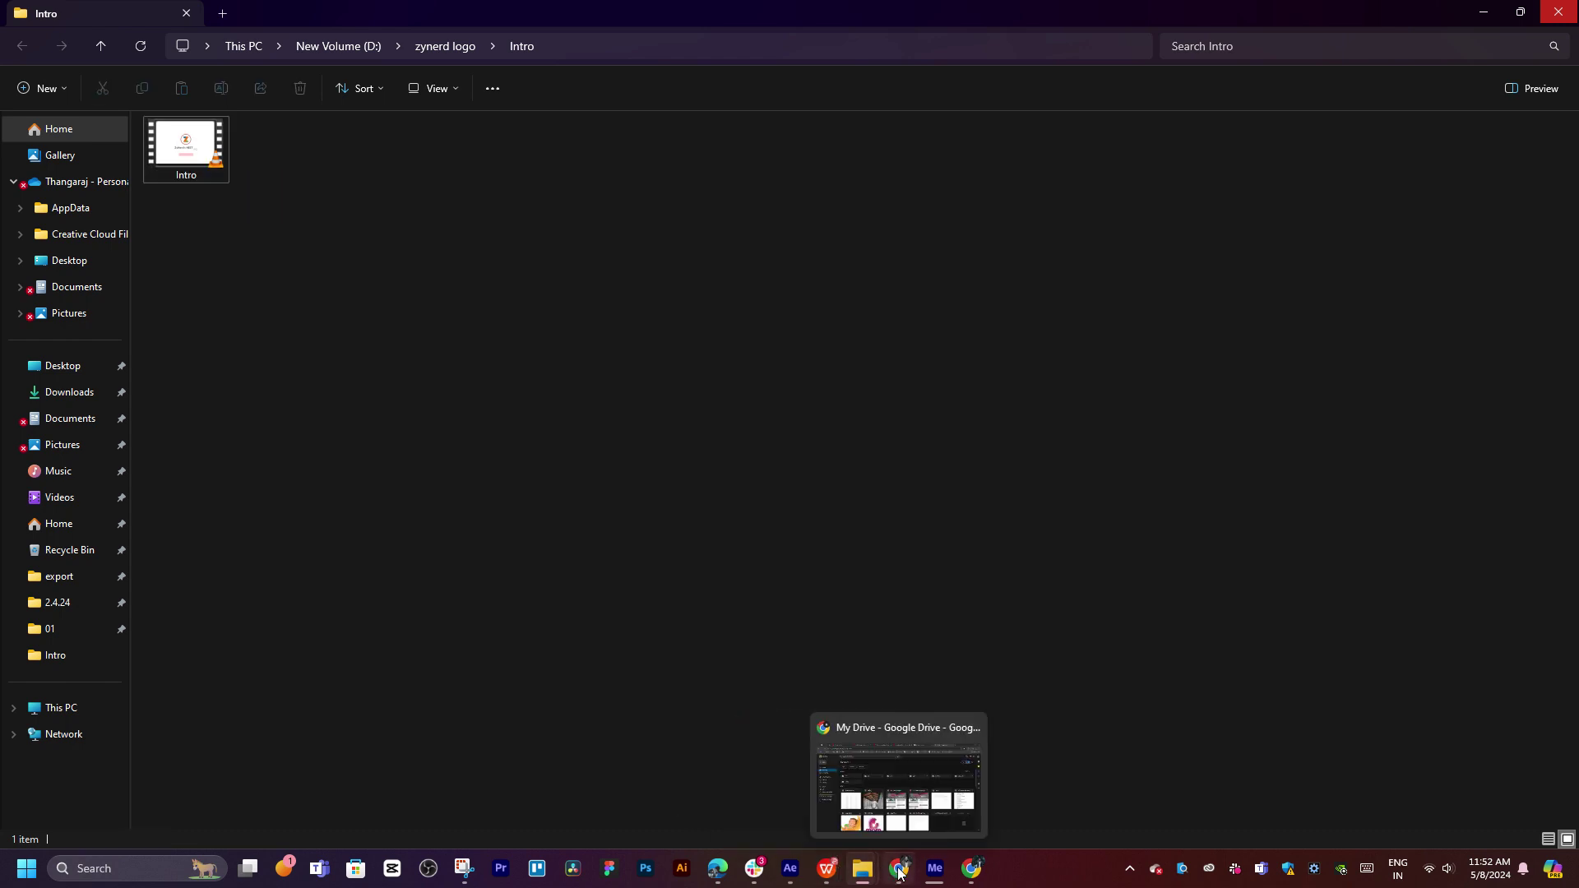
left_click(790, 869)
Centre-align the circle shape layer with the Z logo, then reselect only the circle
left_click(654, 367)
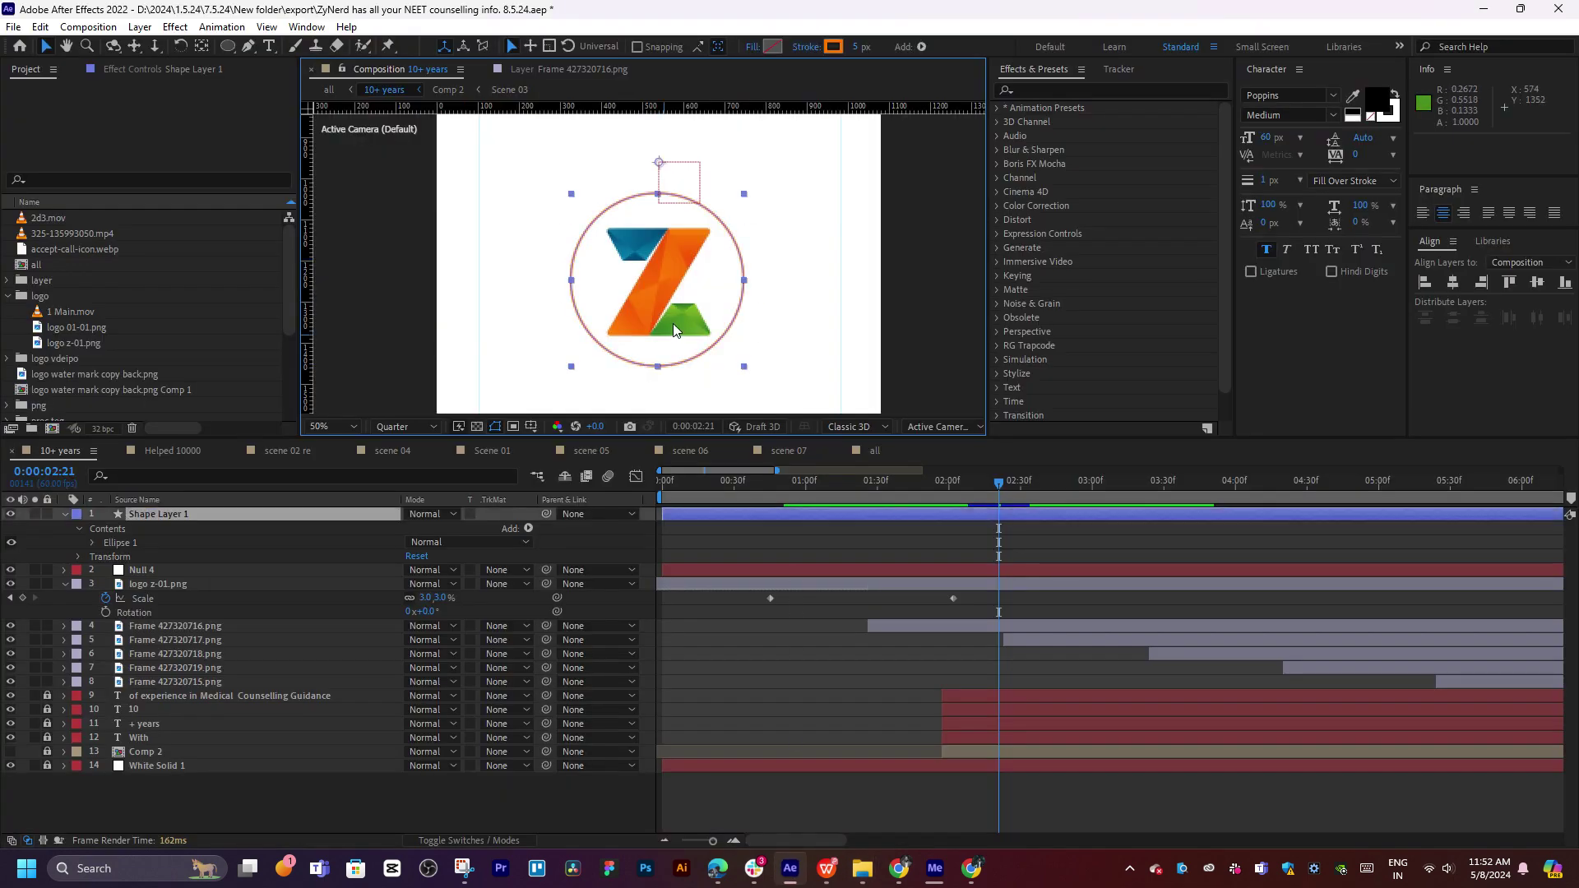
left_click(234, 585, "ctrl")
left_click(1427, 245)
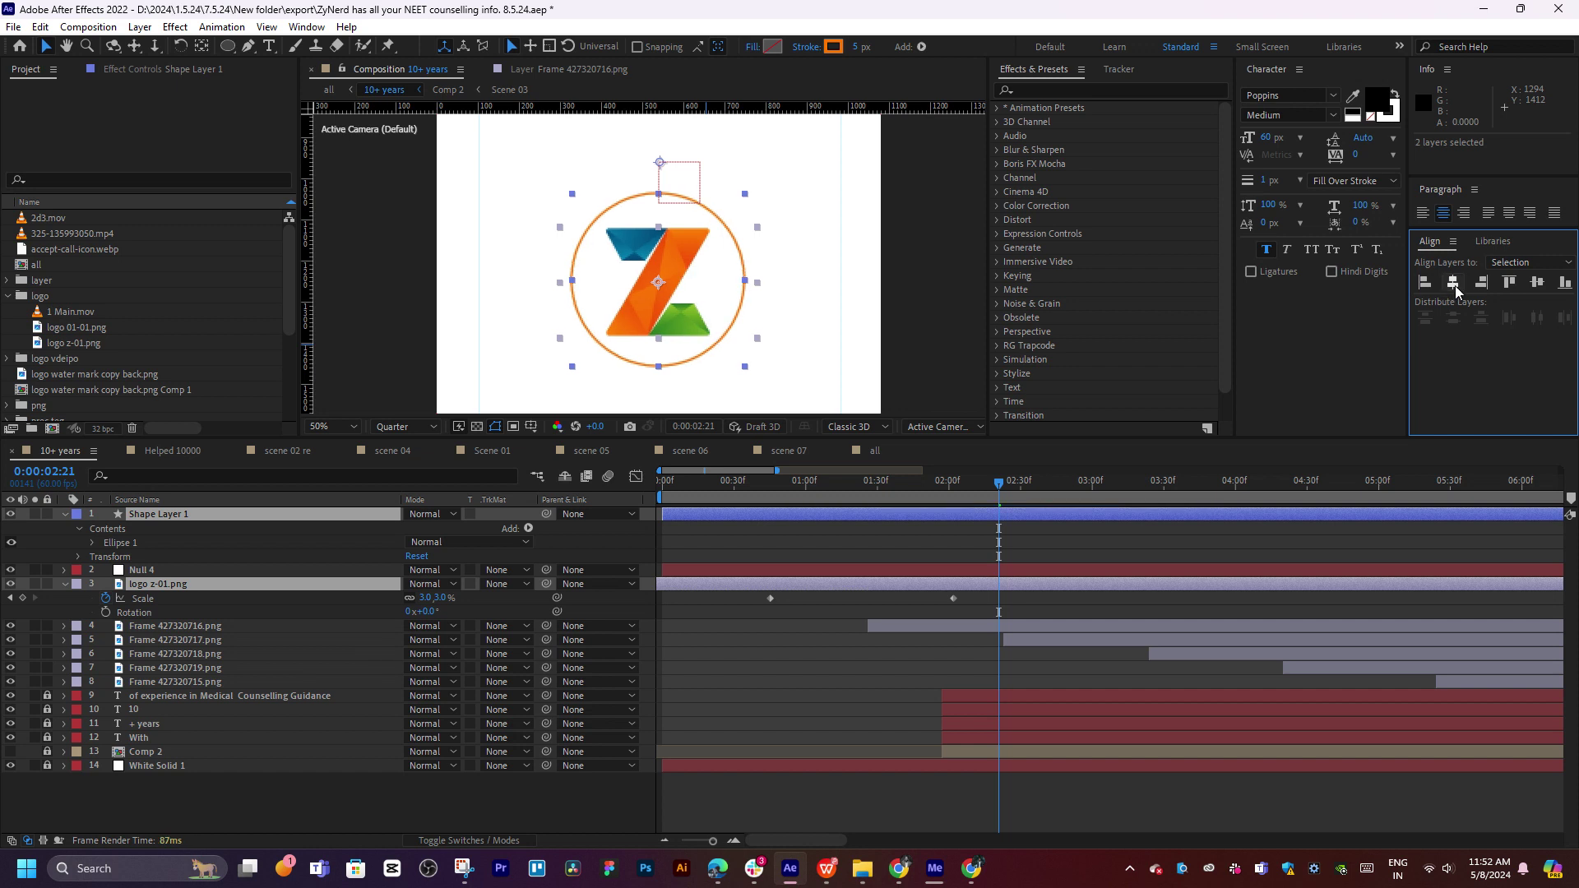
left_click(938, 627)
left_click(929, 530)
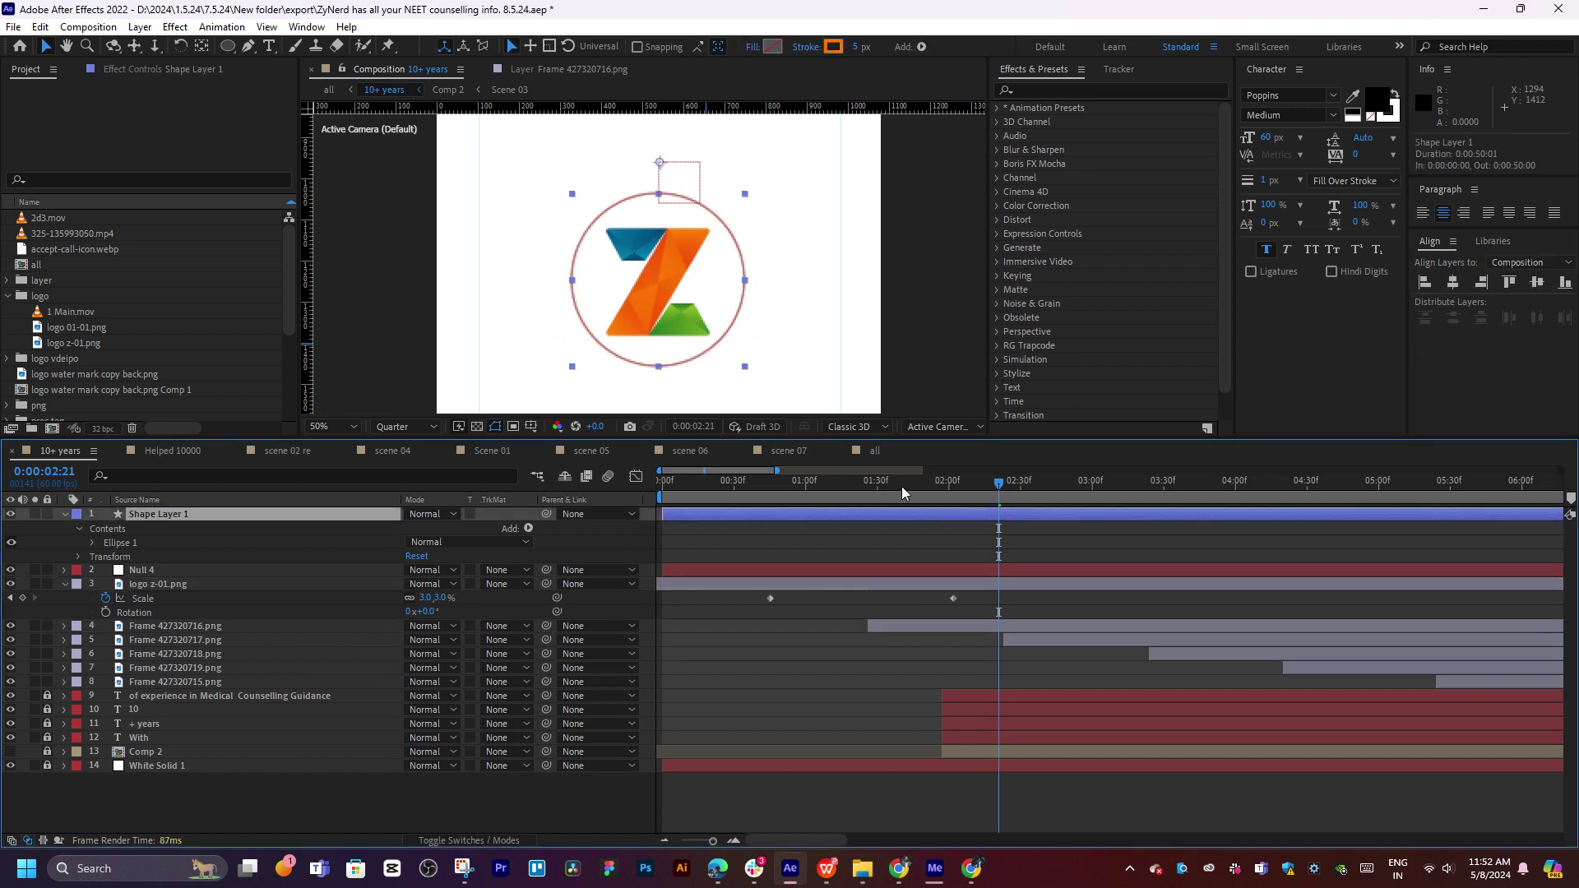
left_click(858, 484)
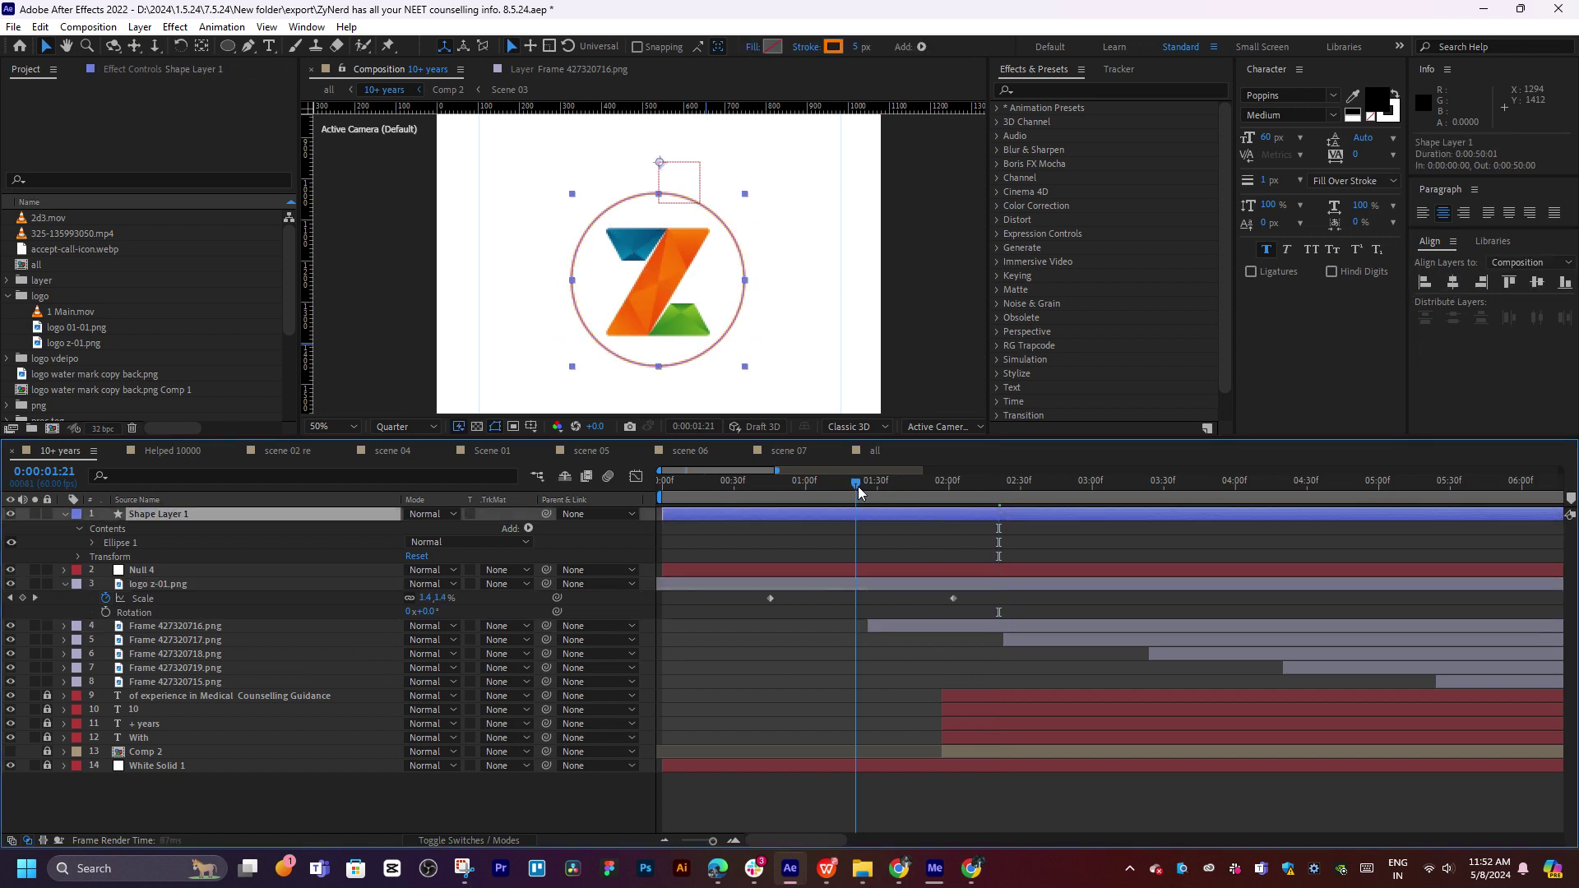
Add Trim Paths to the circle layer and set its End to 0%
left_click(529, 528)
left_click(585, 440)
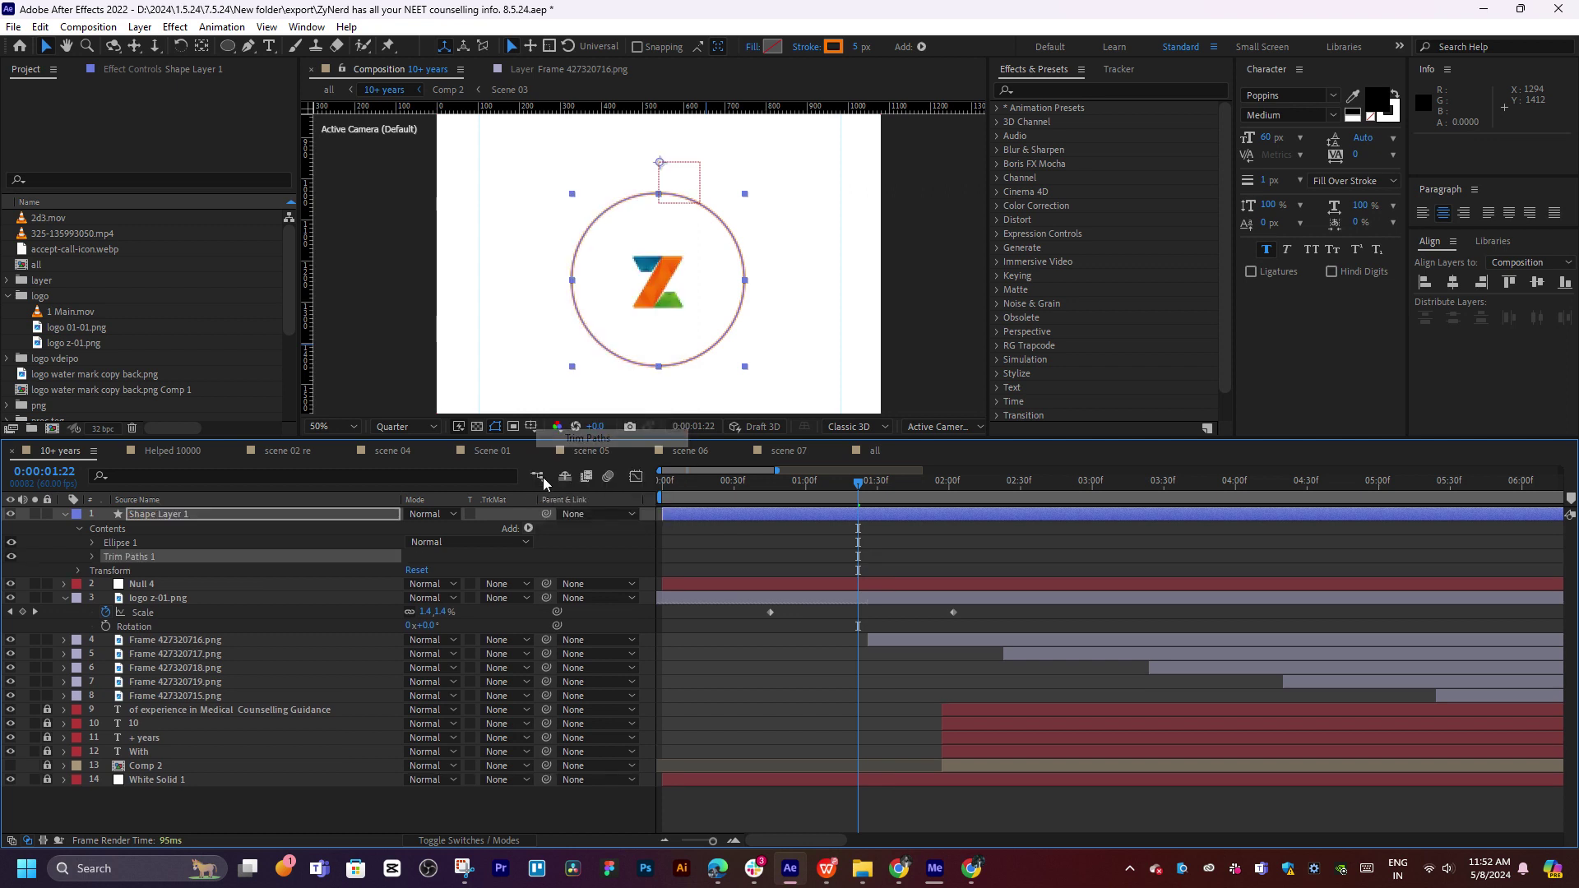
left_click(92, 557)
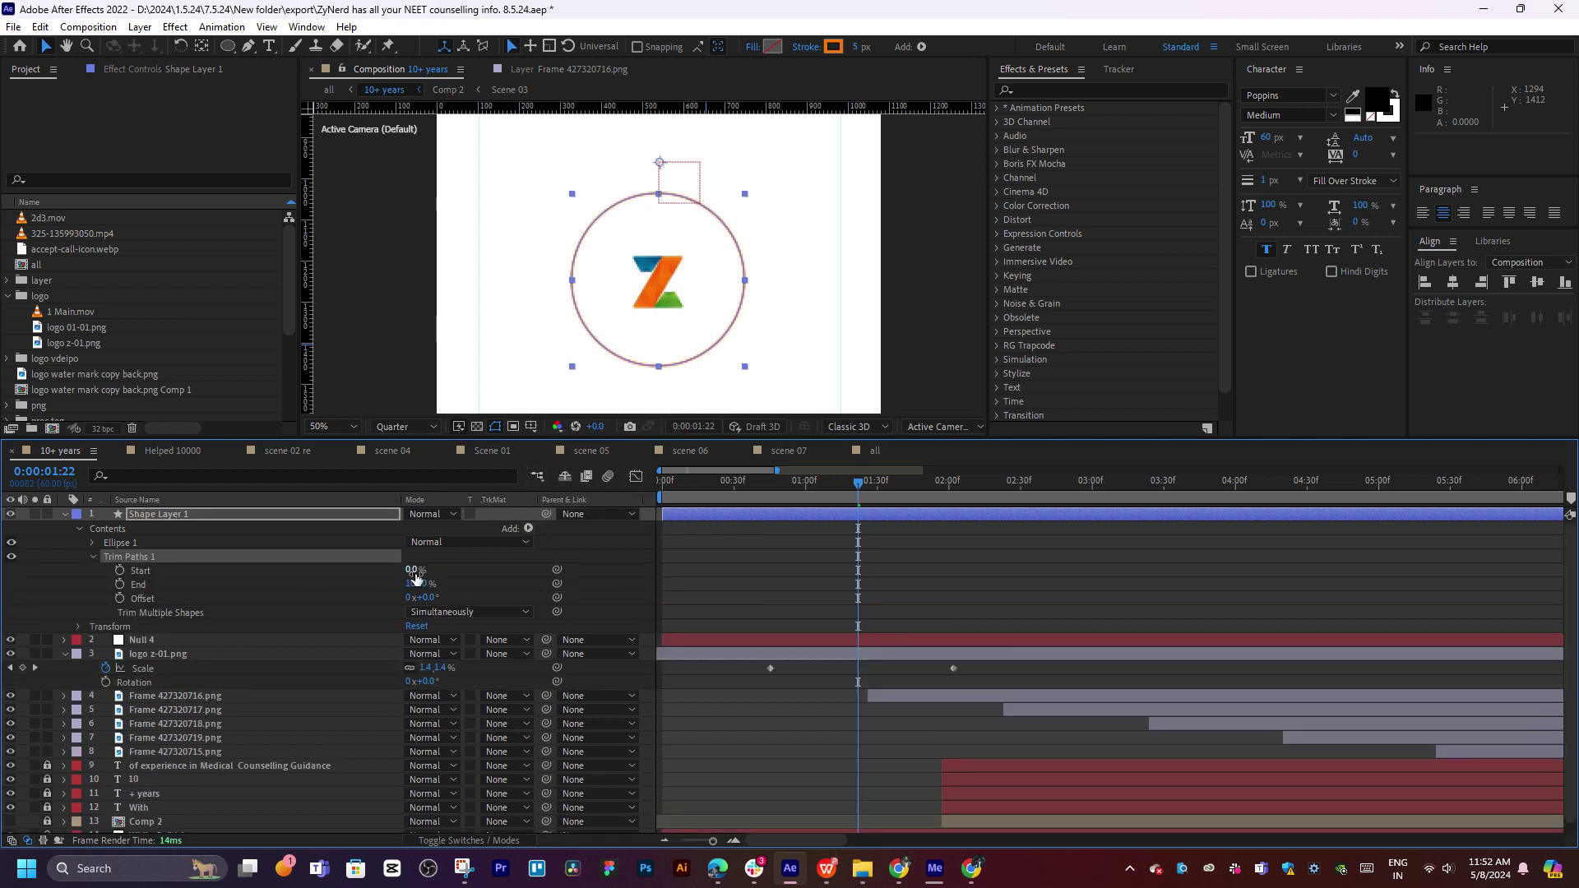
left_click(428, 570)
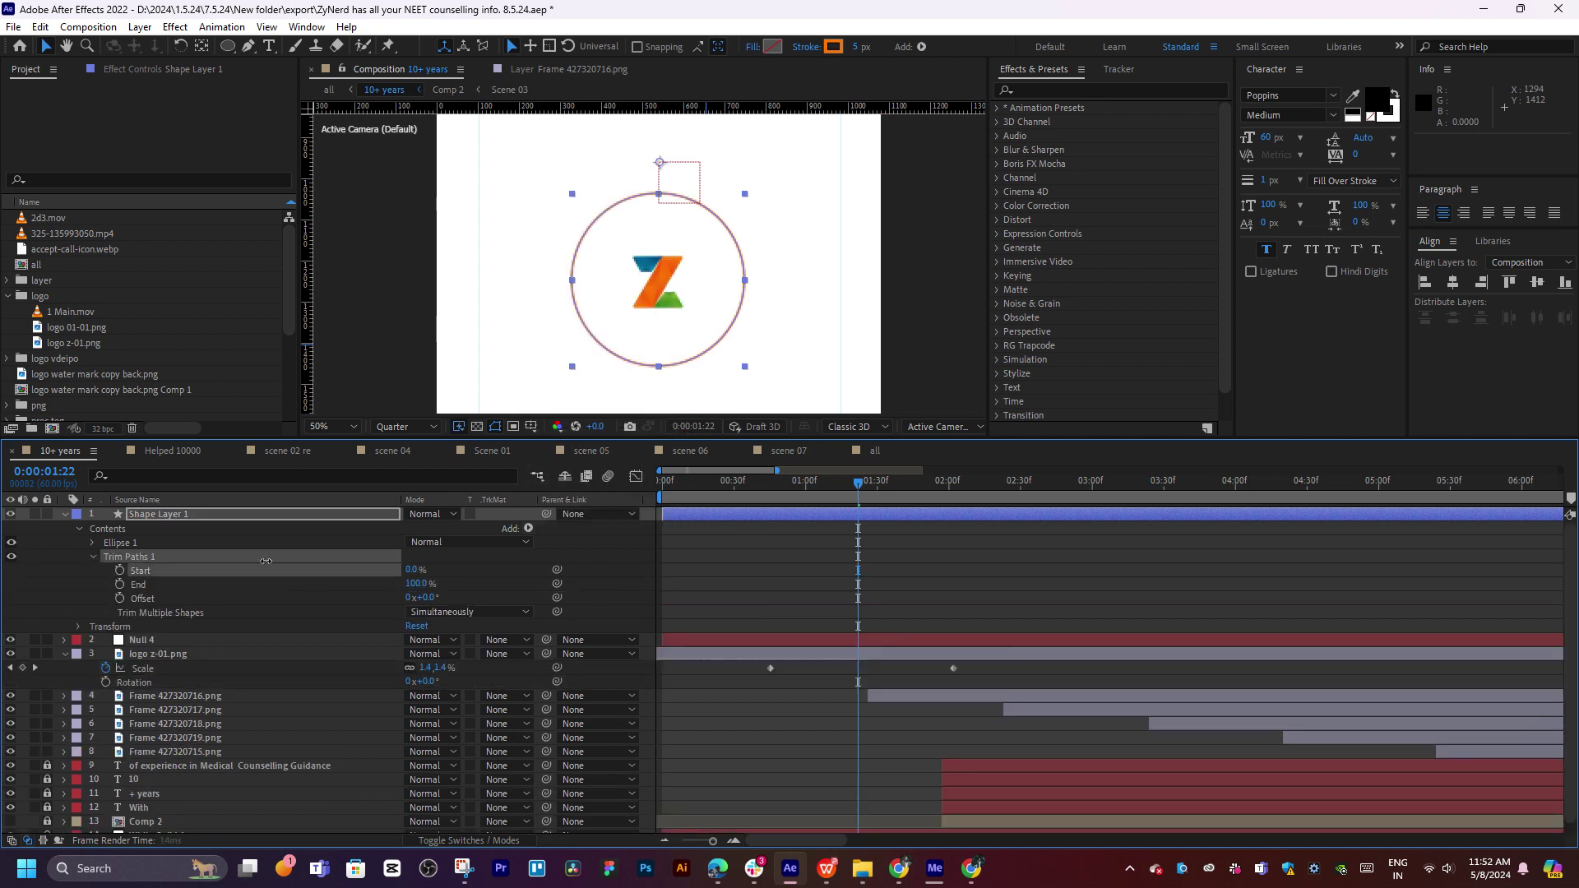
left_click(267, 581)
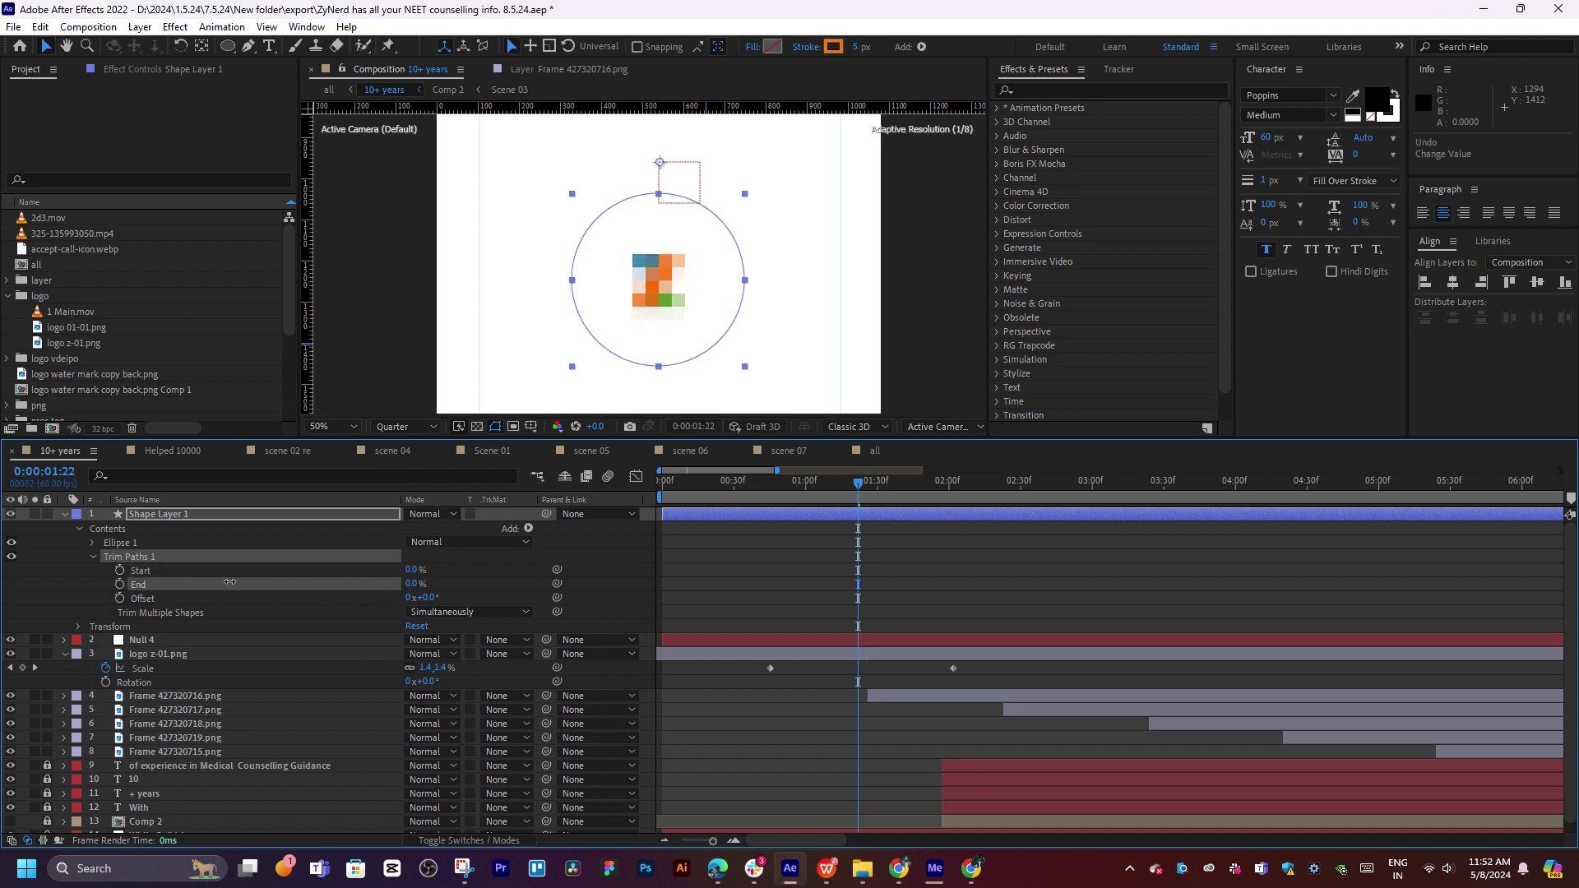
left_click_drag(229, 582, 289, 580)
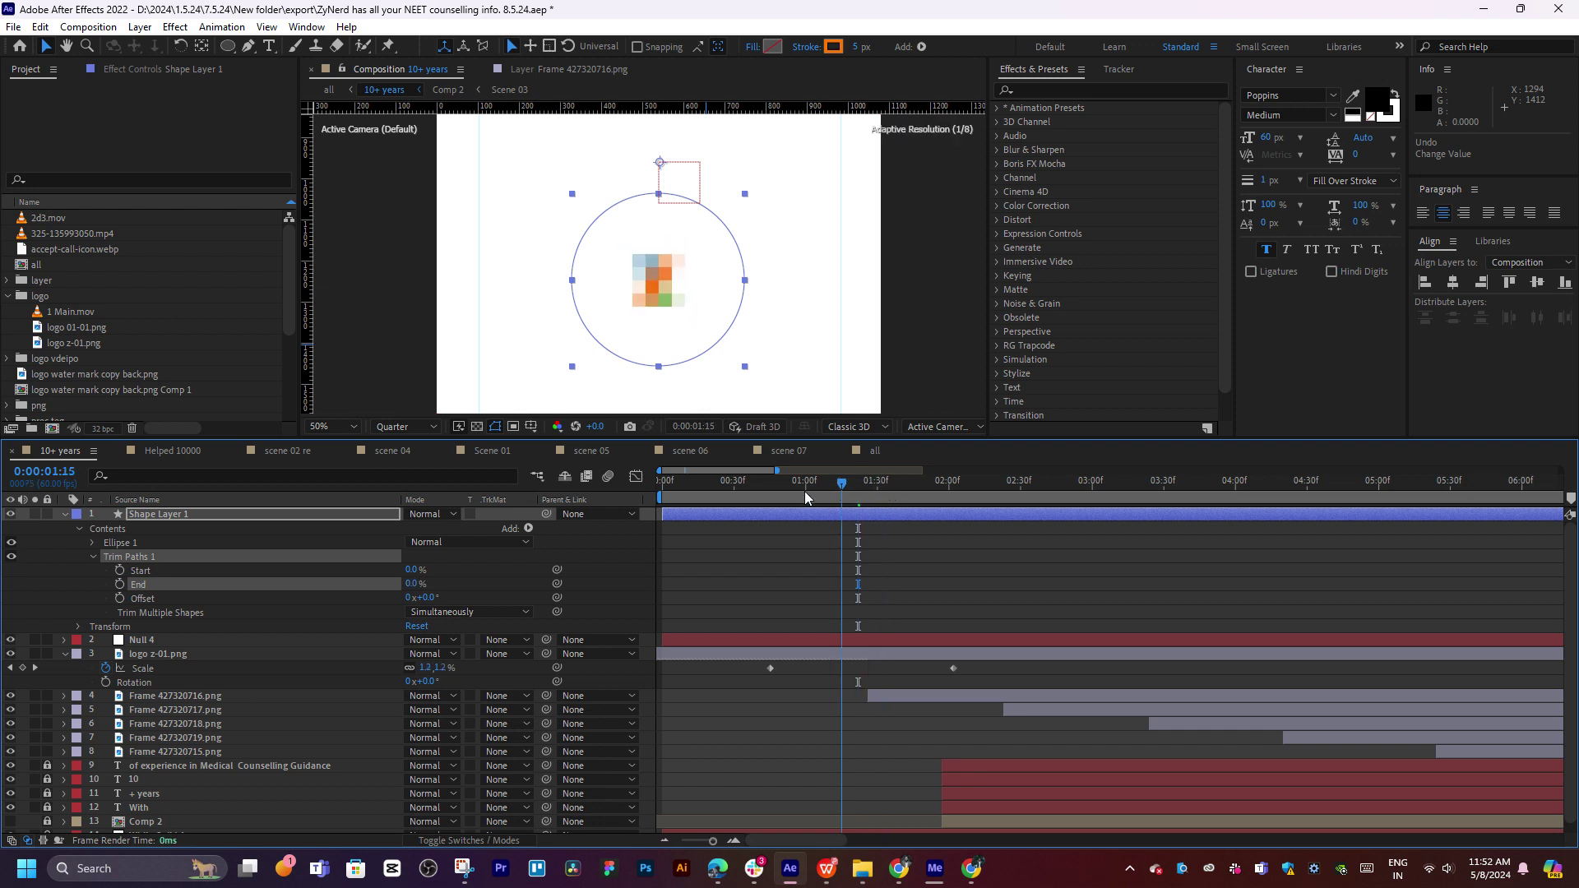
left_click_drag(858, 483, 808, 483)
scroll(650, 271, "up", 2)
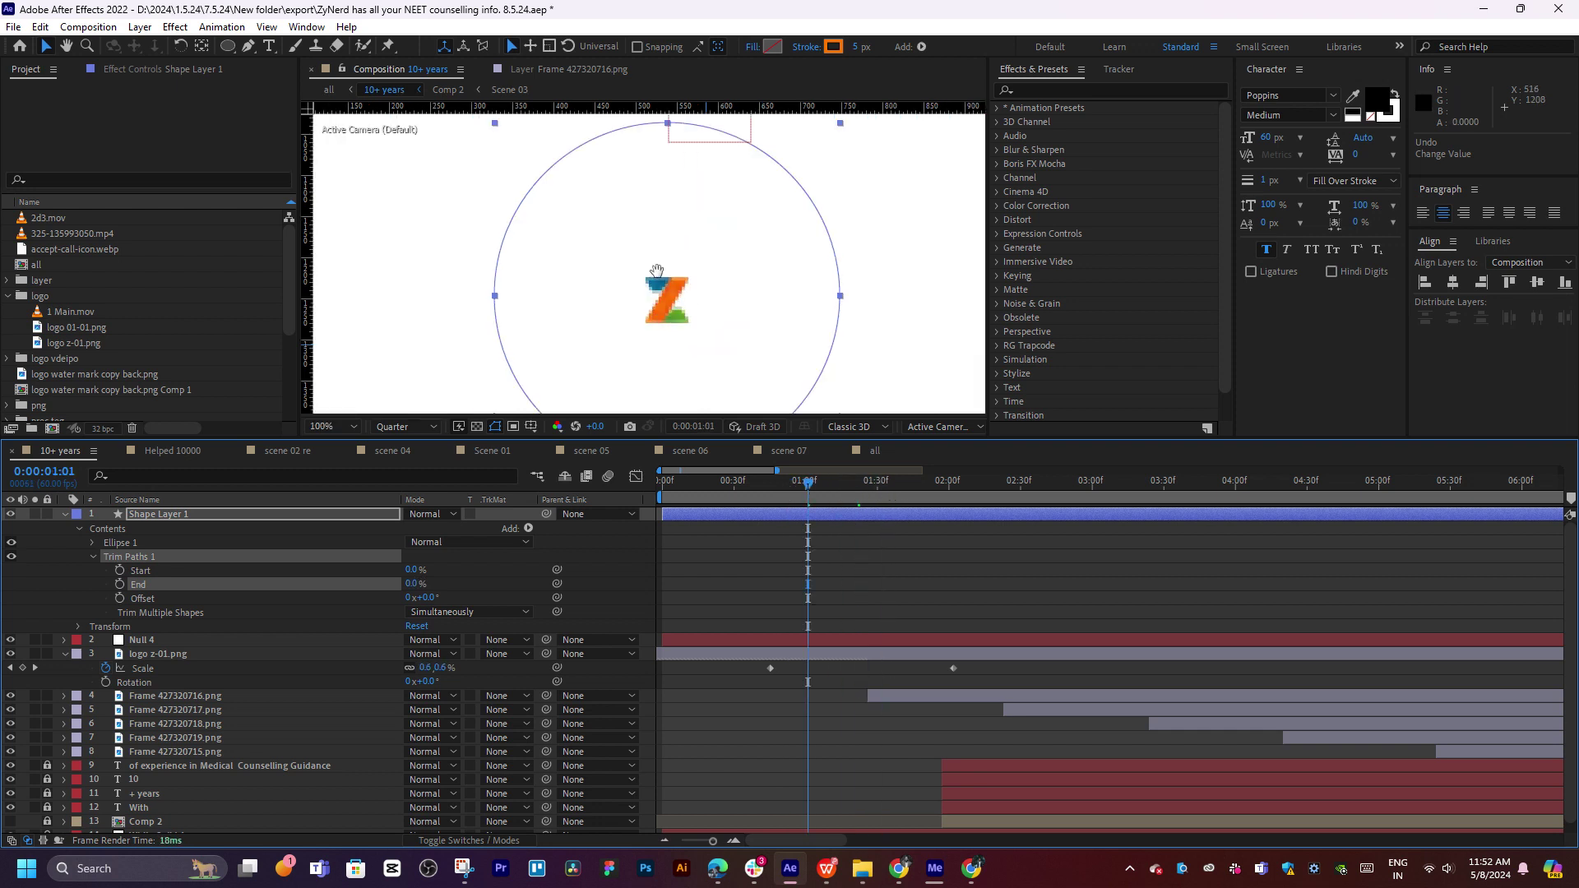
left_click_drag(589, 445, 581, 570)
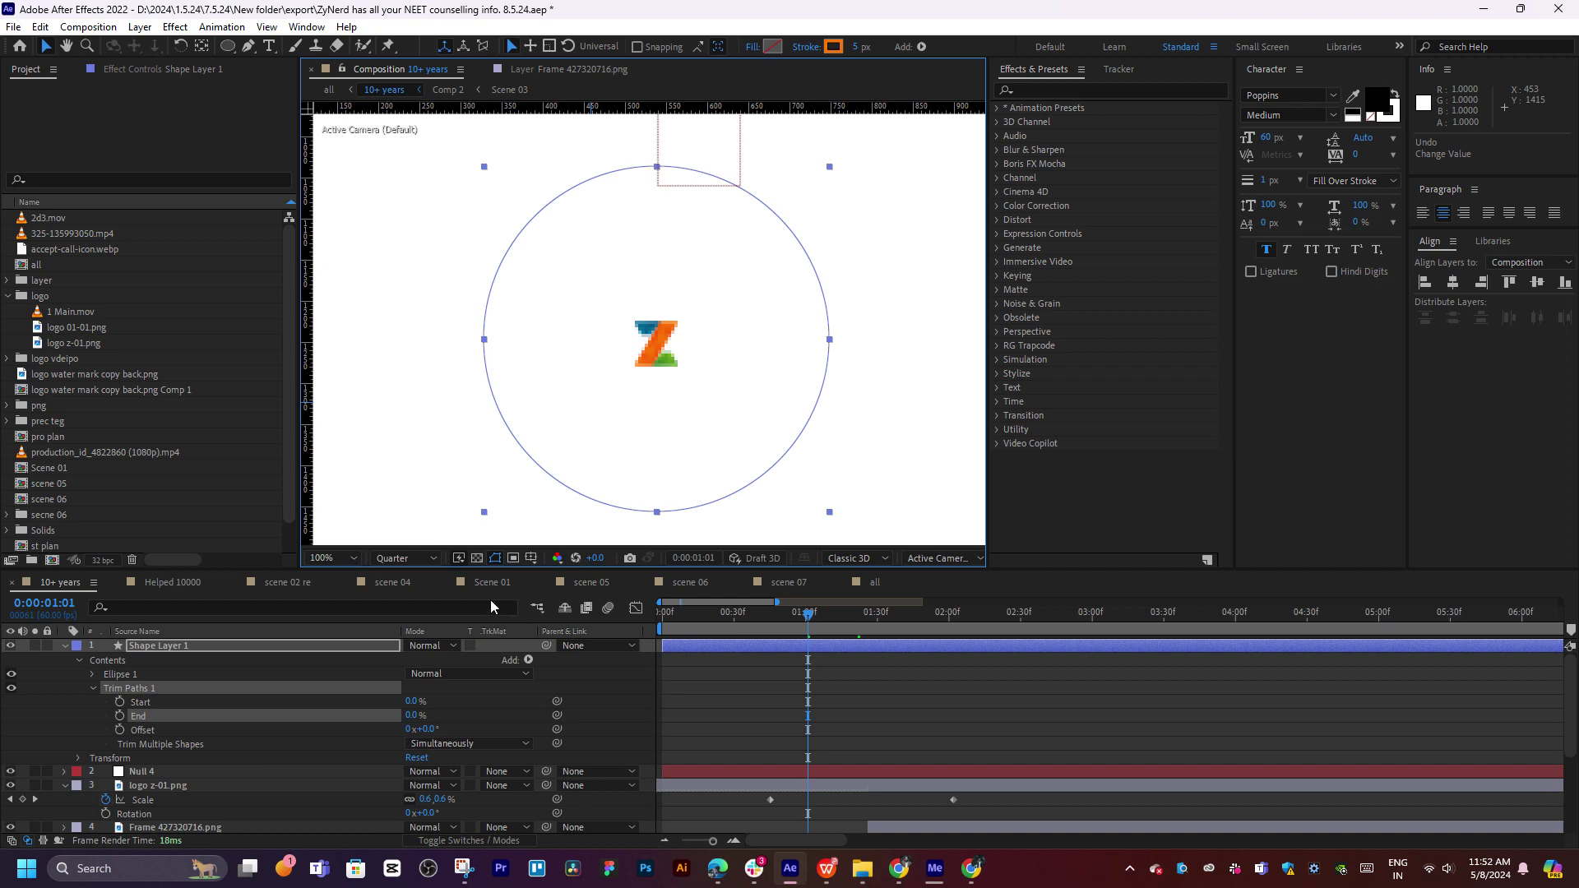
Keyframe Trim Paths Start and End, then raise End at frame 48 so part of the circle draws
left_click(119, 704, "shift")
left_click(120, 715)
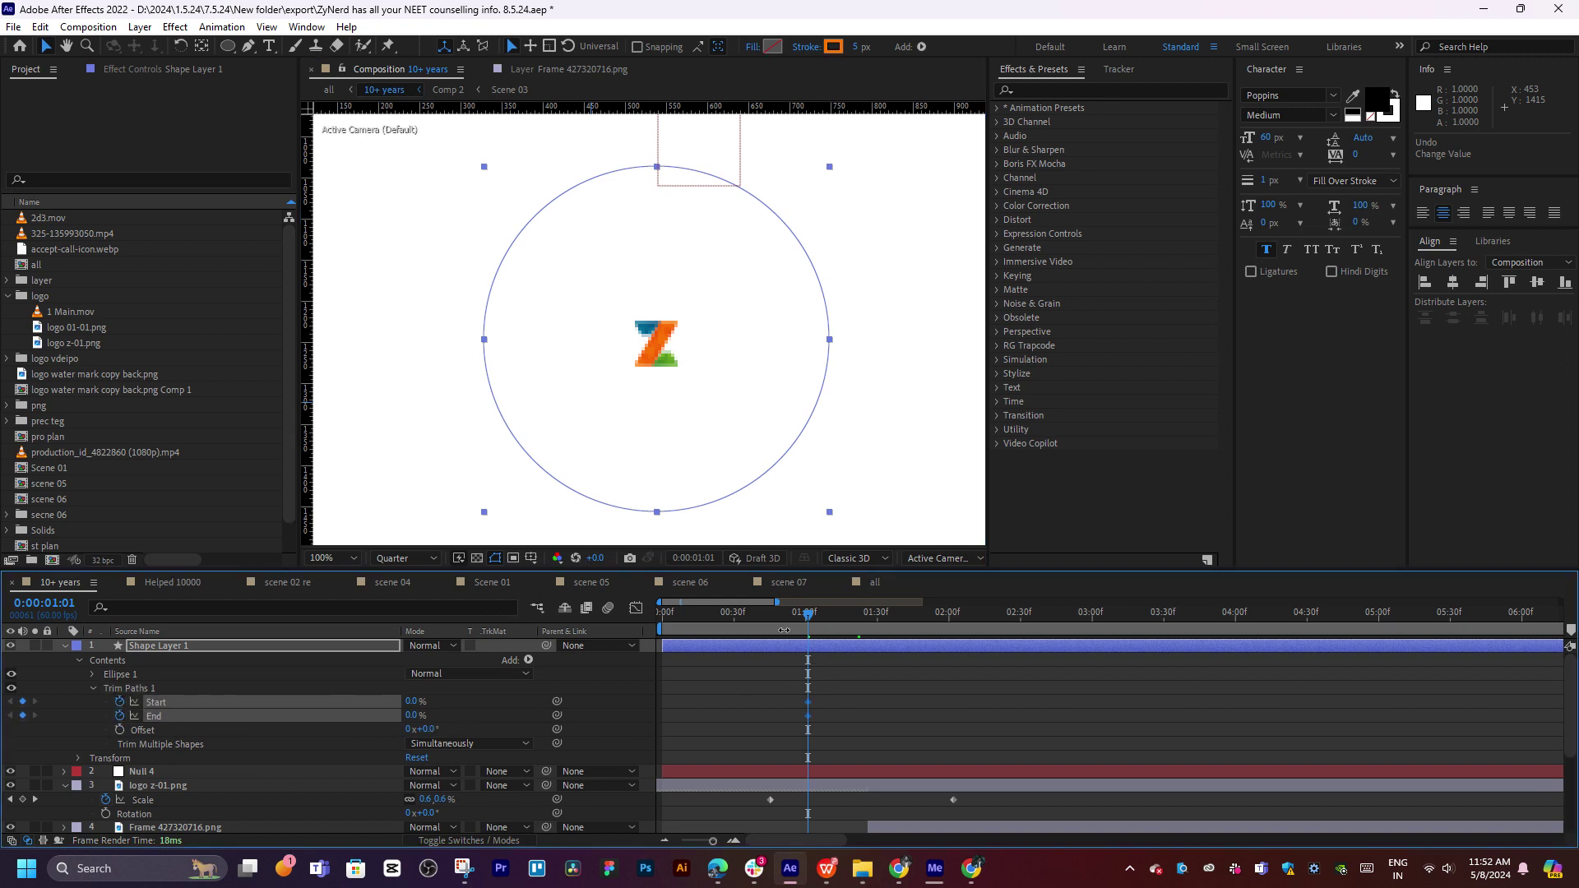
left_click(777, 616)
mouse_move(412, 716)
left_mouse_down()
mouse_move(489, 699)
mouse_move(429, 715)
left_mouse_up()
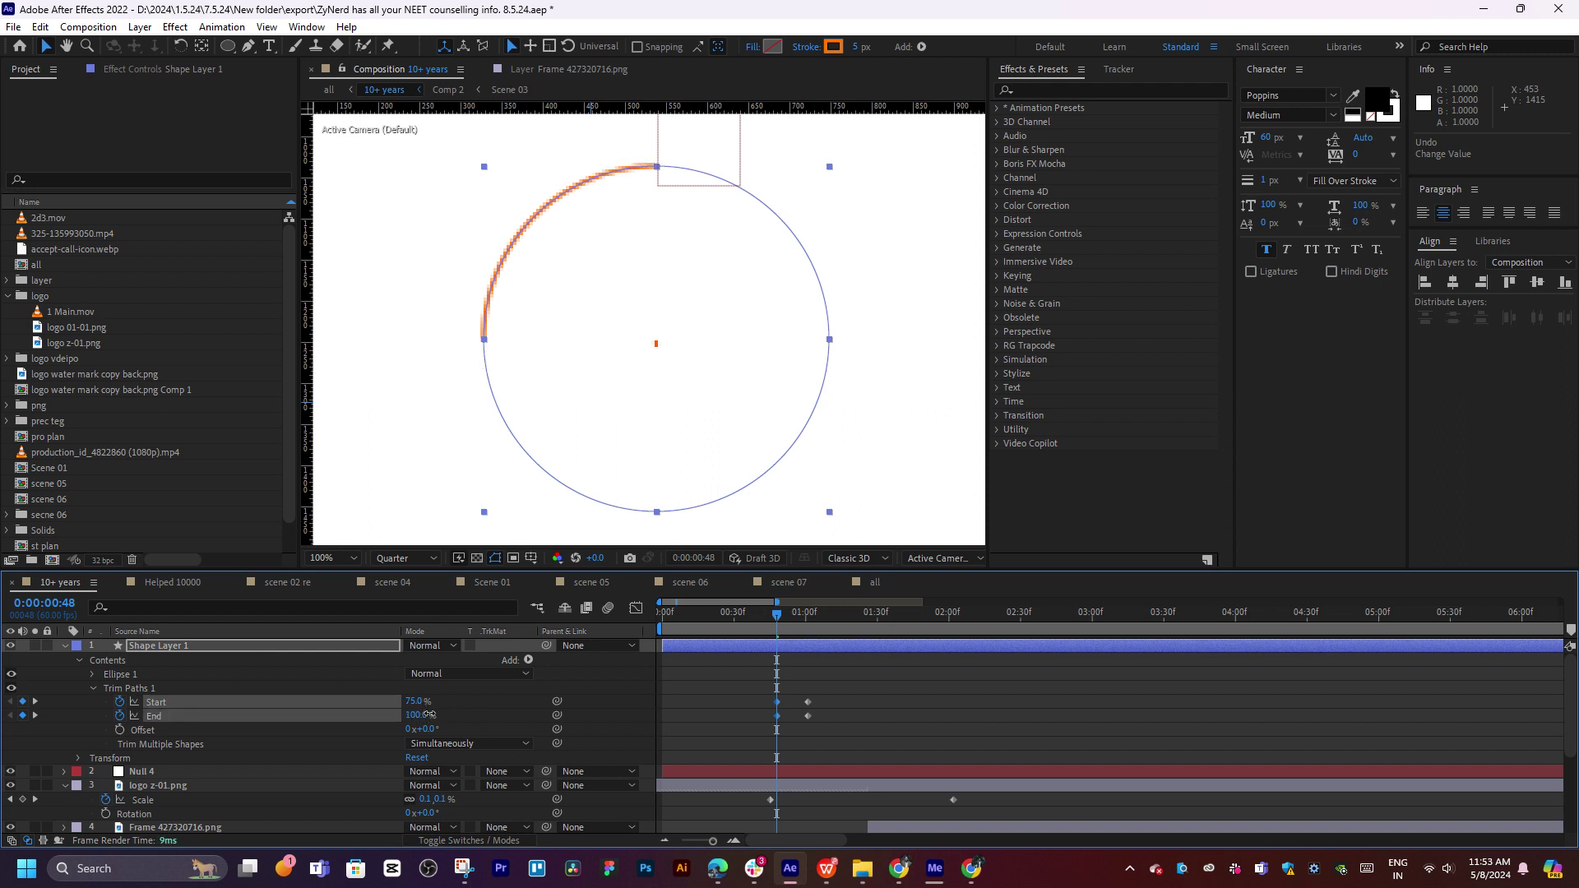
Preview the draw-on, then drag the End keyframe later so the arc finishes later
key("space")
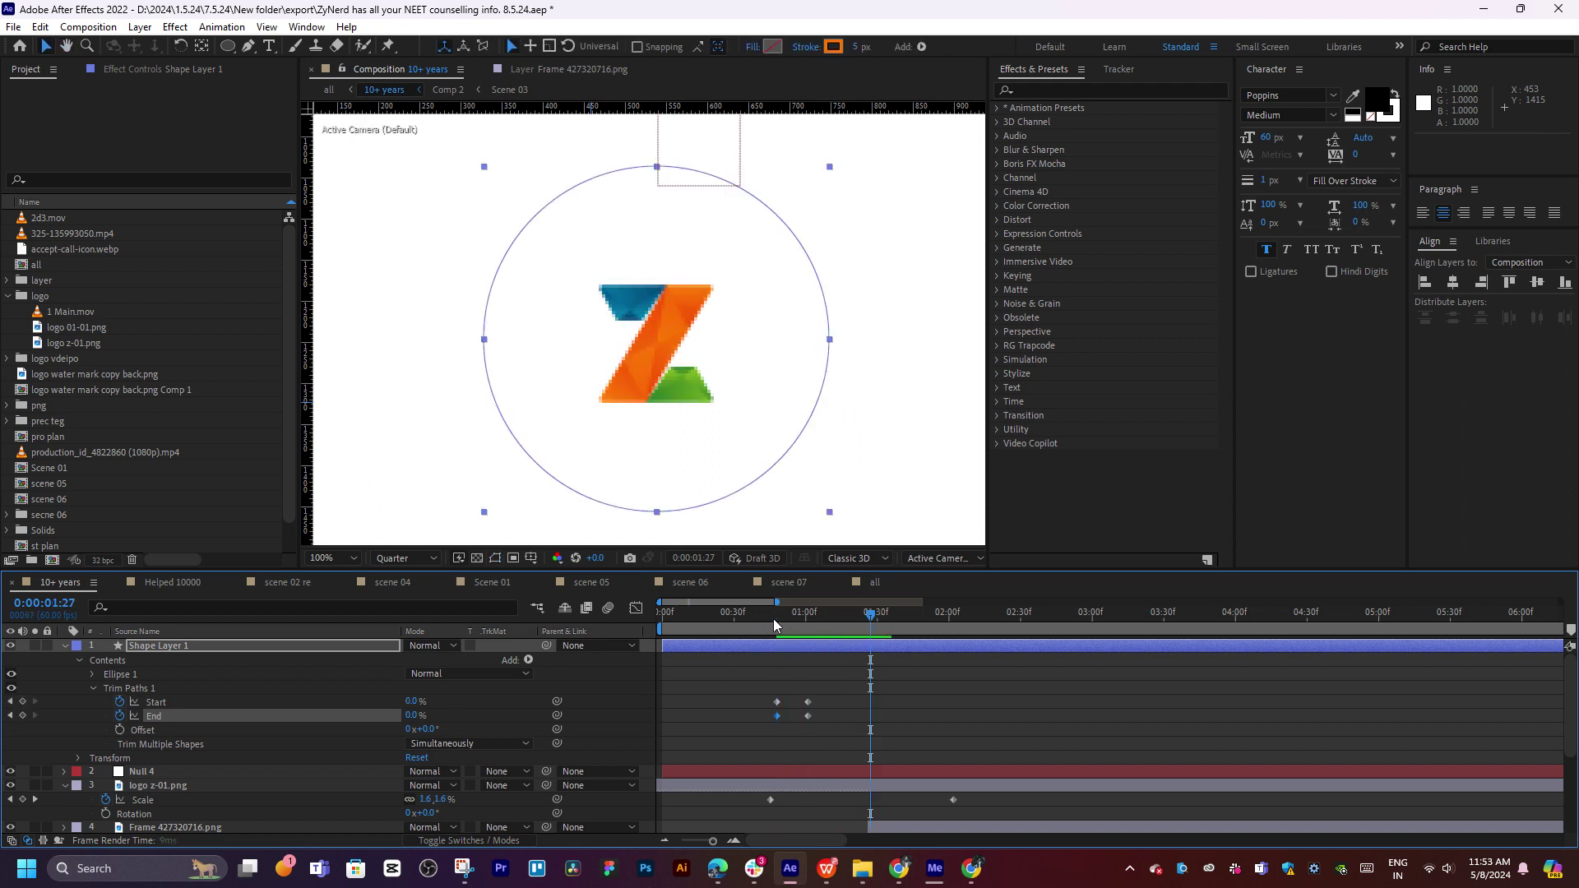
left_click(774, 618)
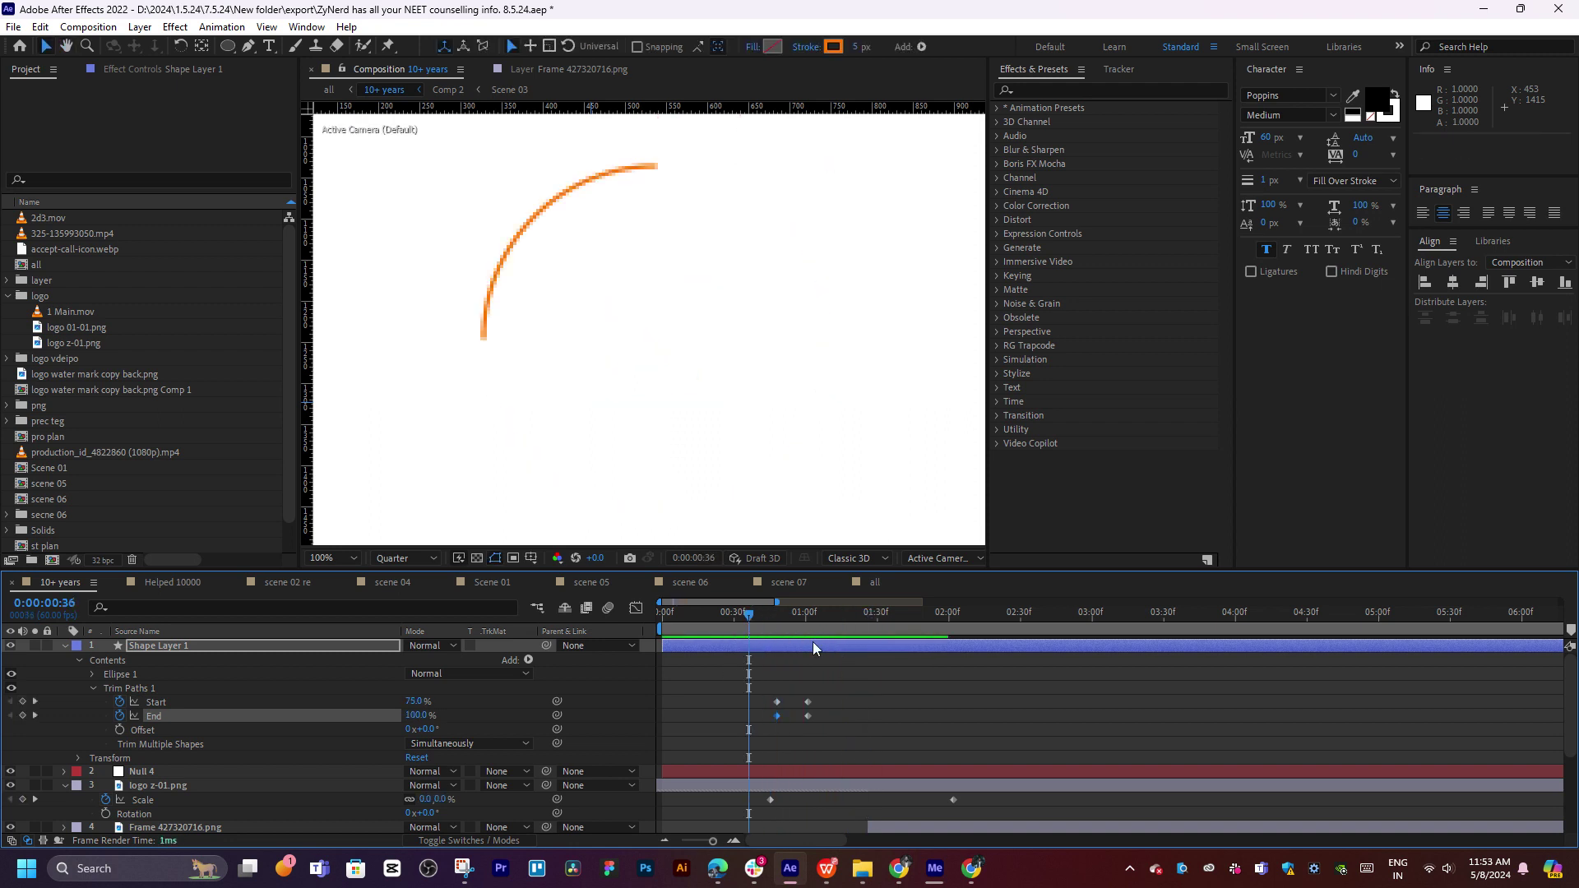
left_click(783, 618)
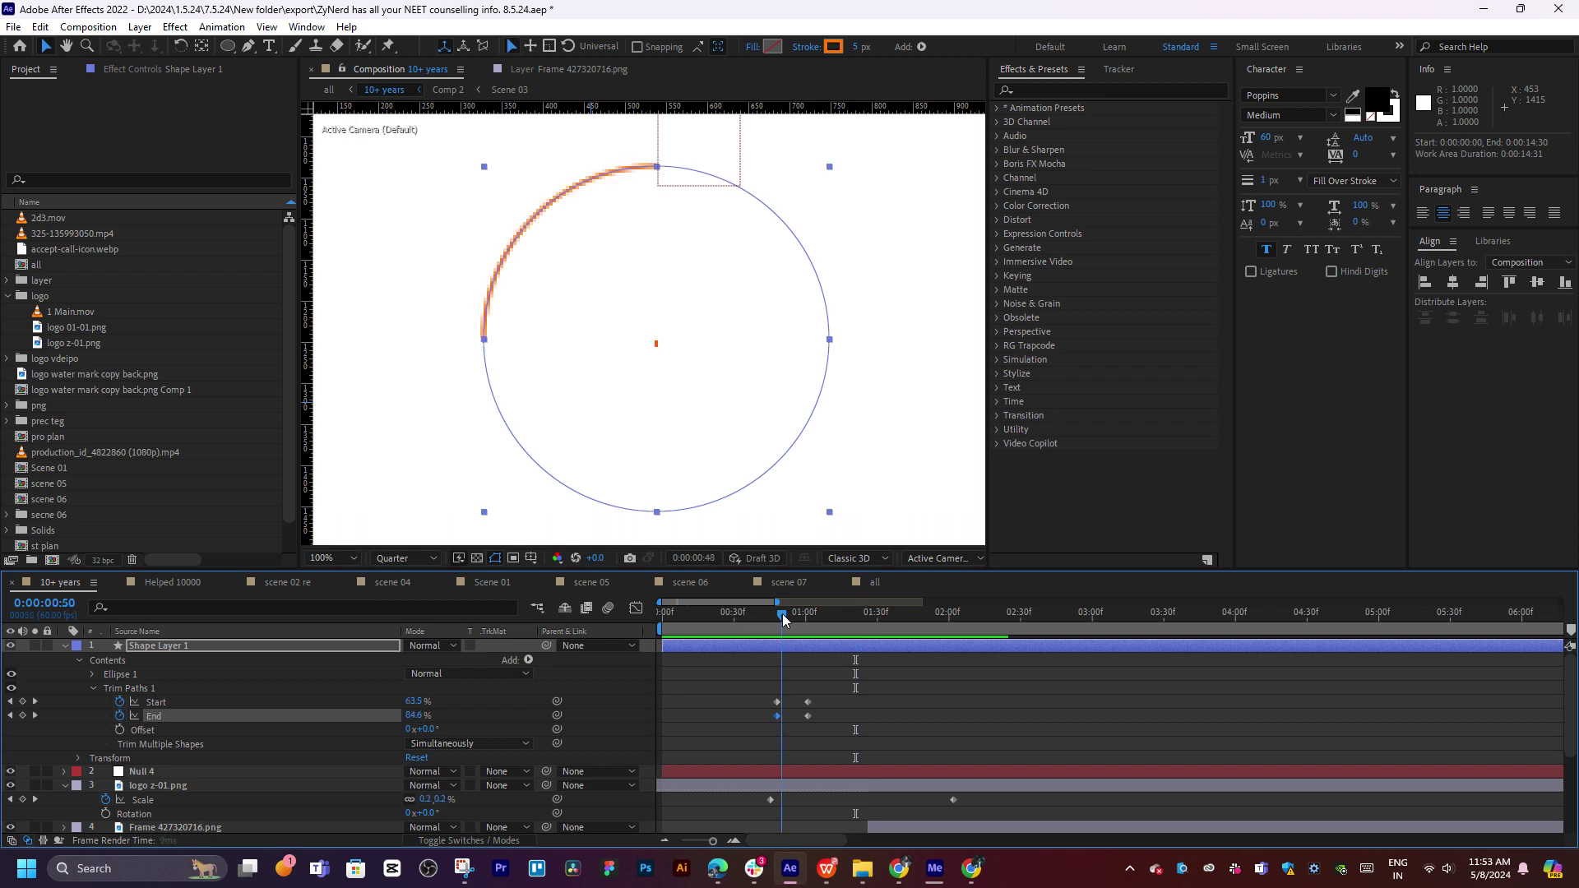
mouse_move(784, 619)
left_mouse_down()
mouse_move(826, 620)
mouse_move(806, 624)
left_mouse_up()
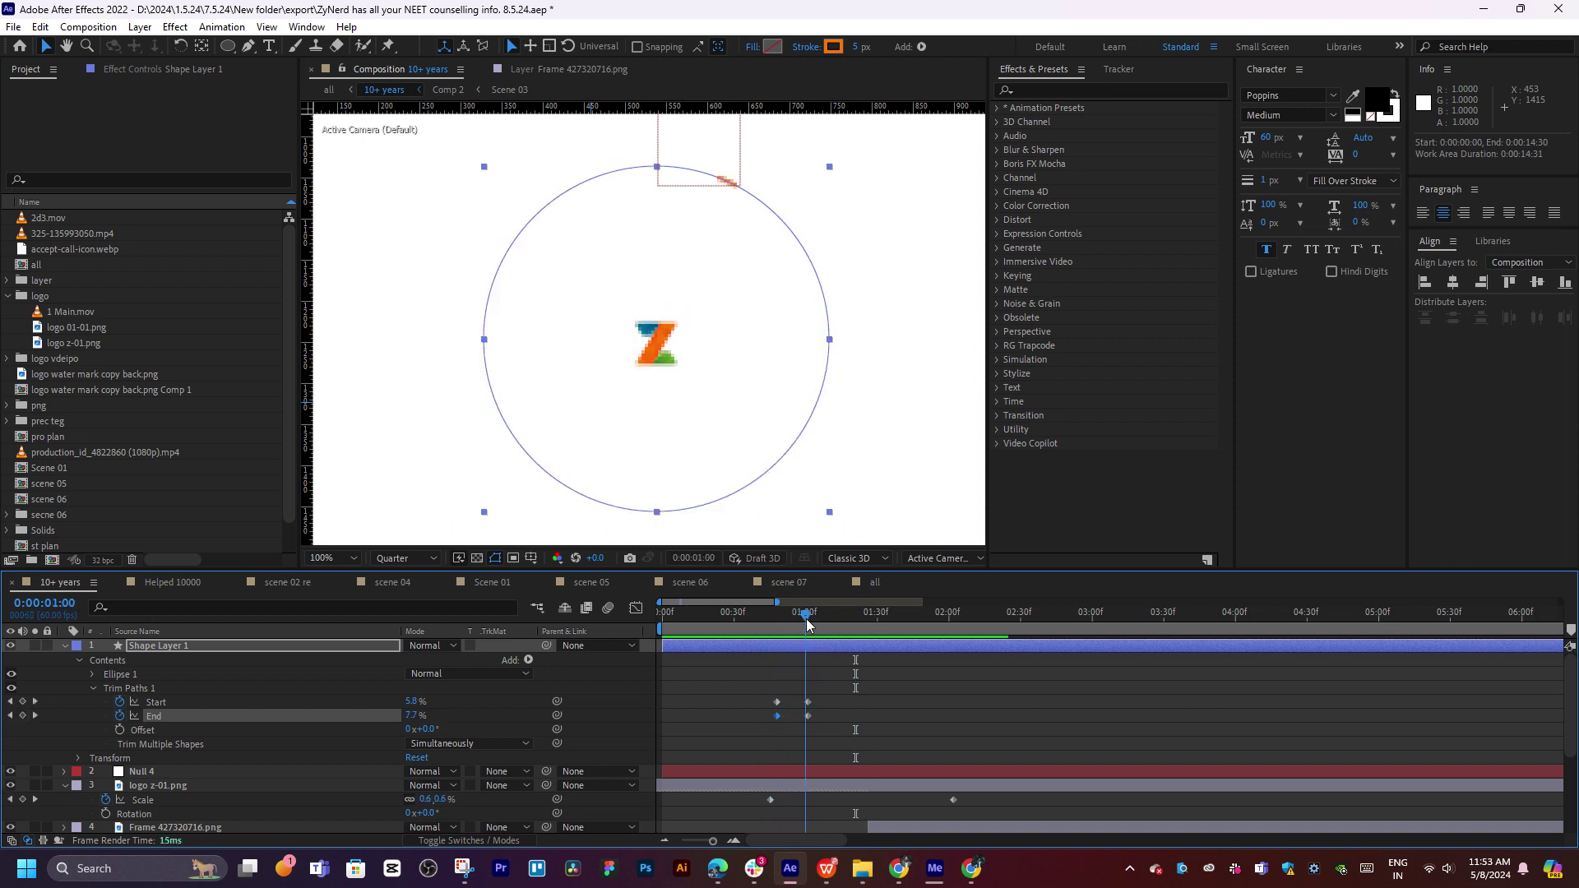
left_click_drag(806, 623, 800, 624)
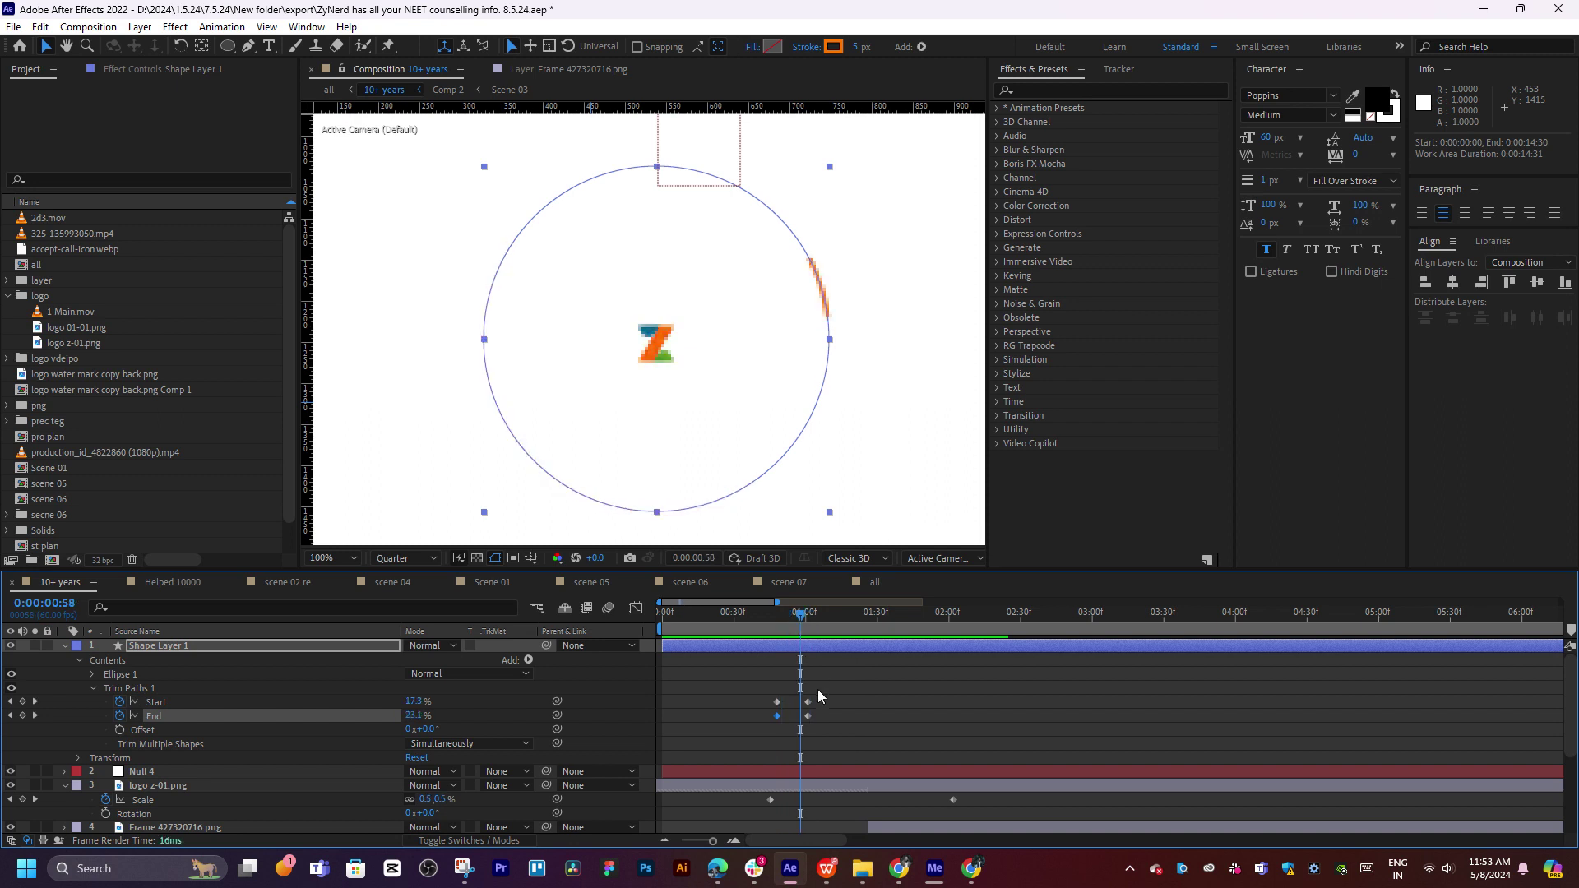
left_click_drag(809, 715, 834, 716)
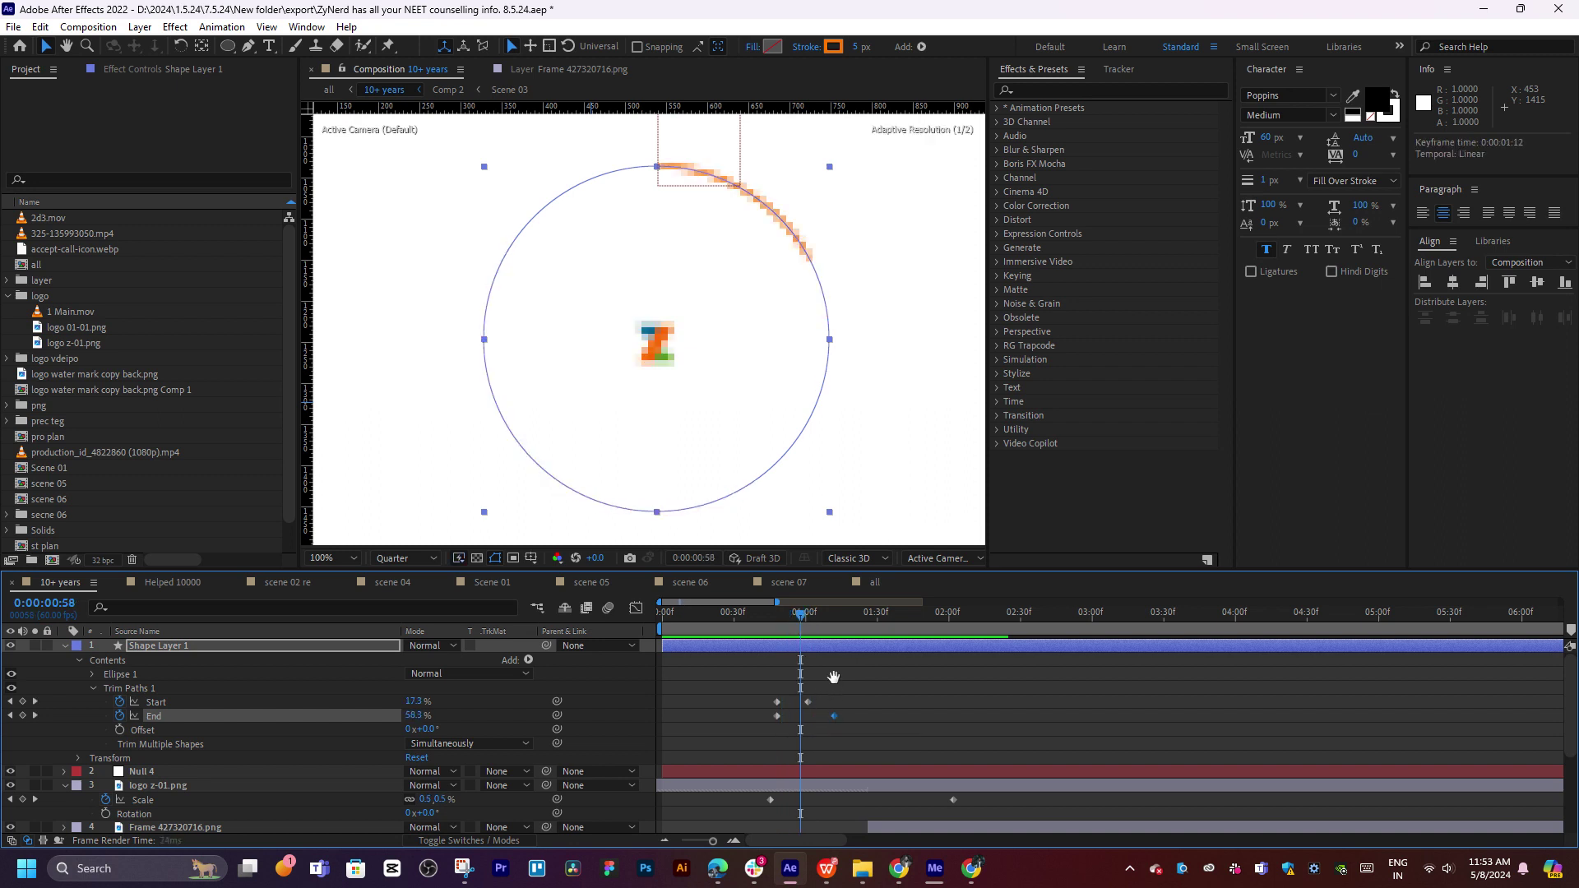
key("space")
left_click(778, 618)
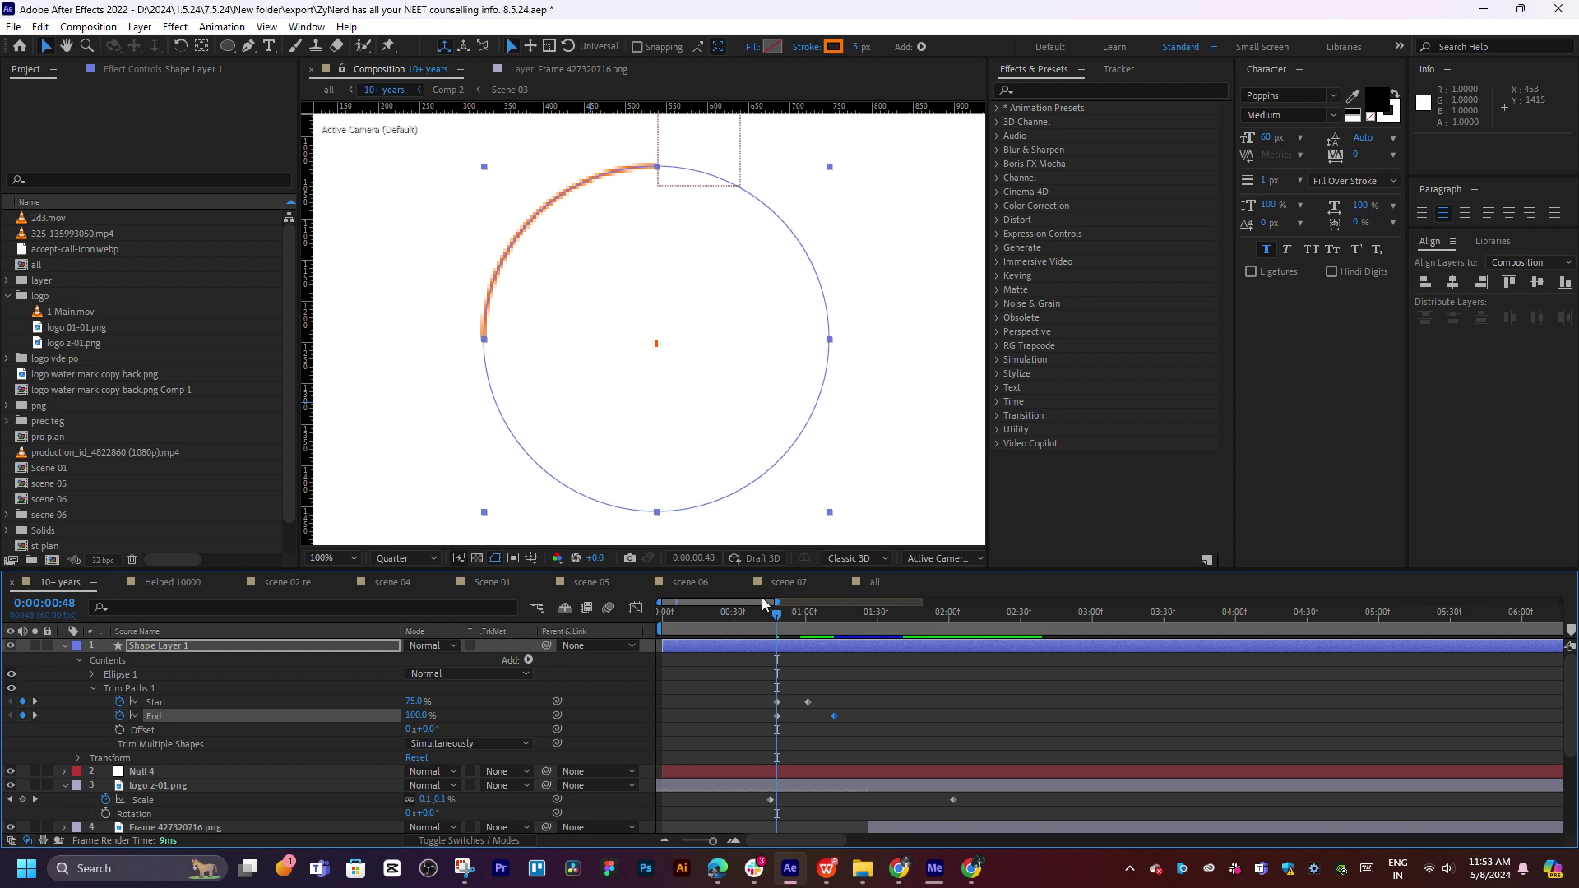
Preview the arc animation and check it around 0:00:00:58
key("space")
left_click(822, 618)
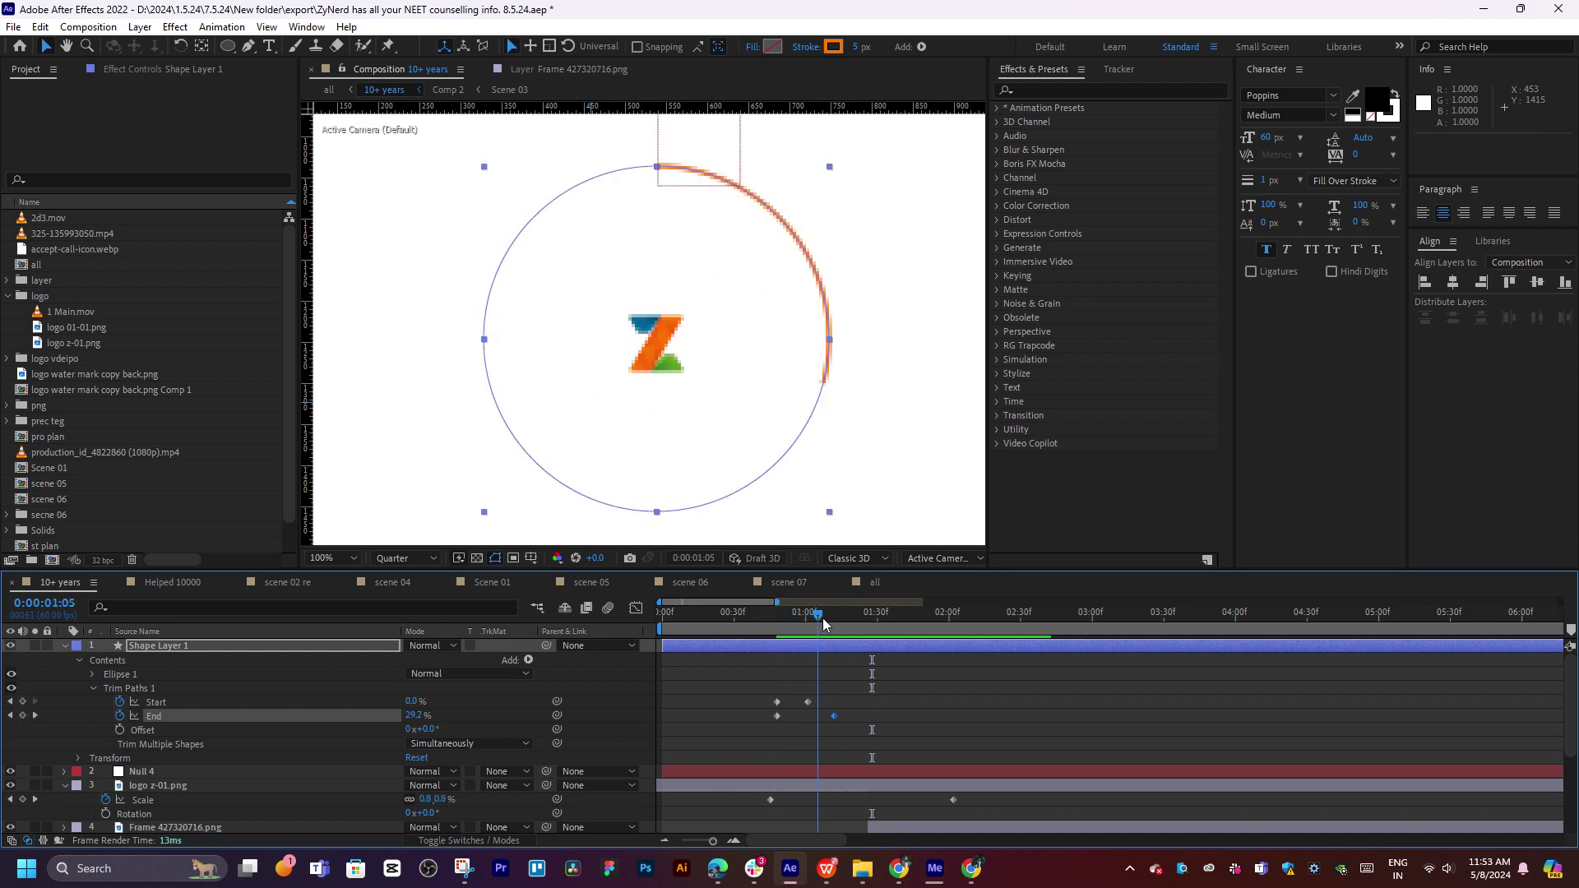
key("space")
left_click(808, 619)
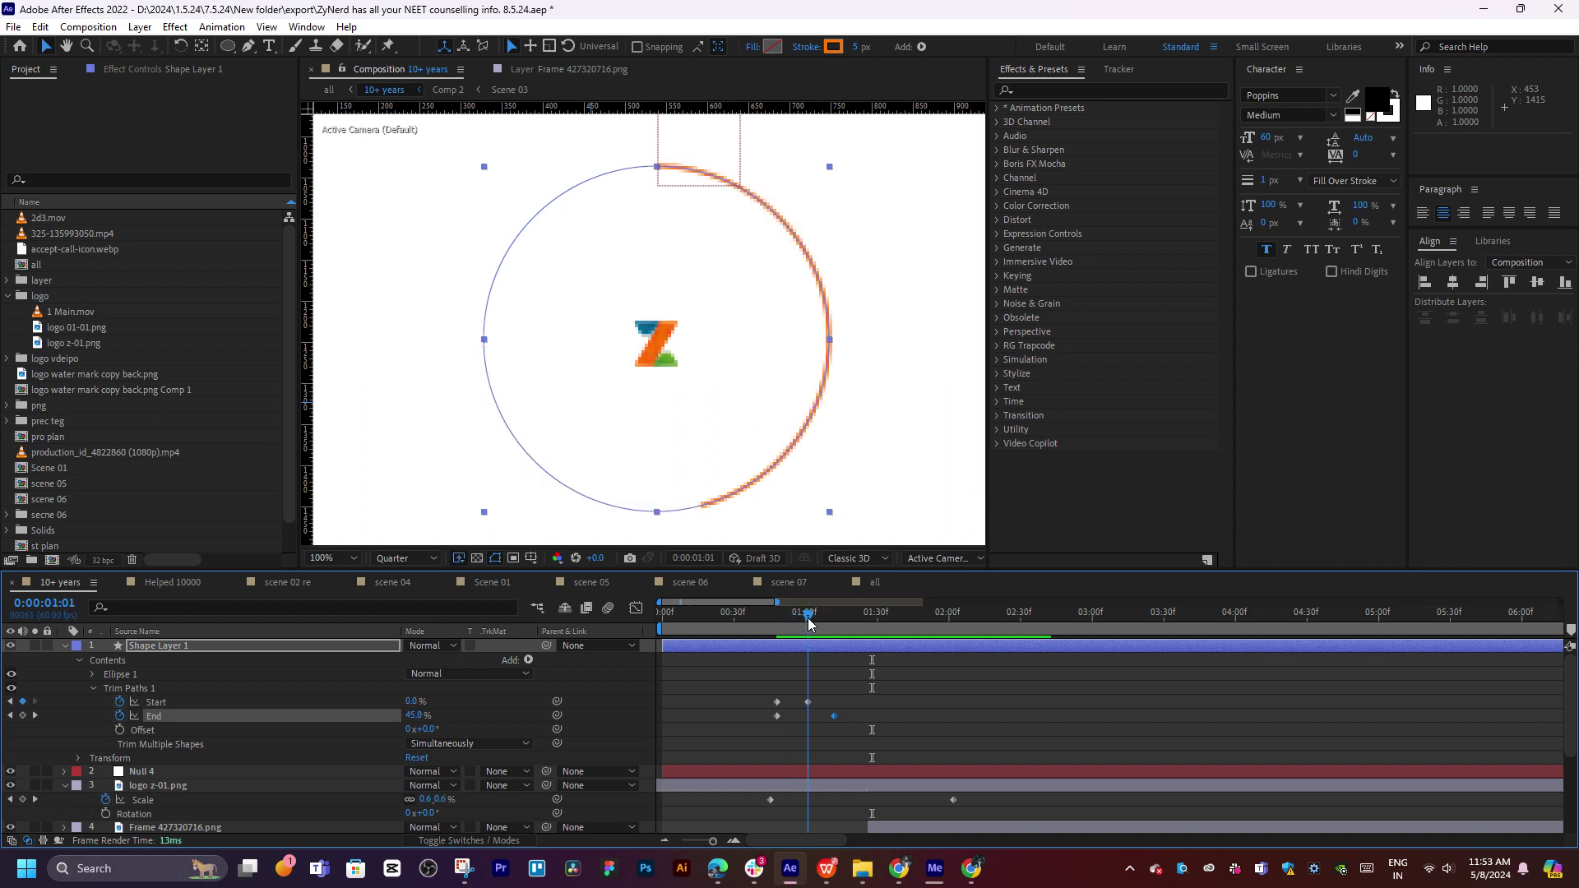
left_click_drag(808, 618, 800, 619)
Shift the Start and End keyframes earlier to 0:00:39 and preview the looping arc
left_click_drag(791, 696, 756, 716)
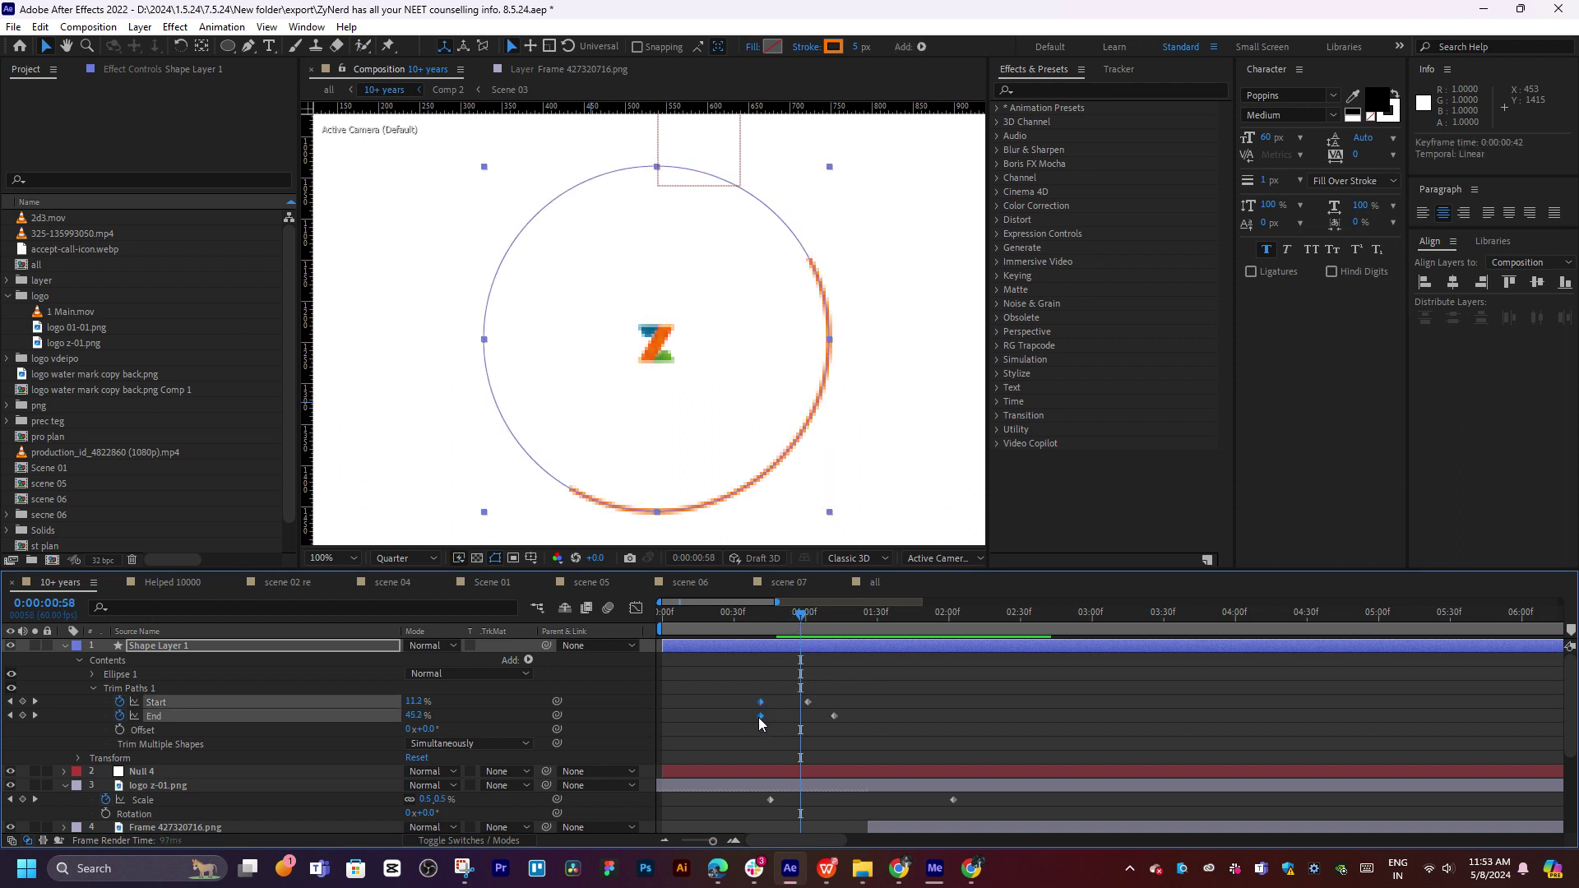
left_click(758, 620)
key("space")
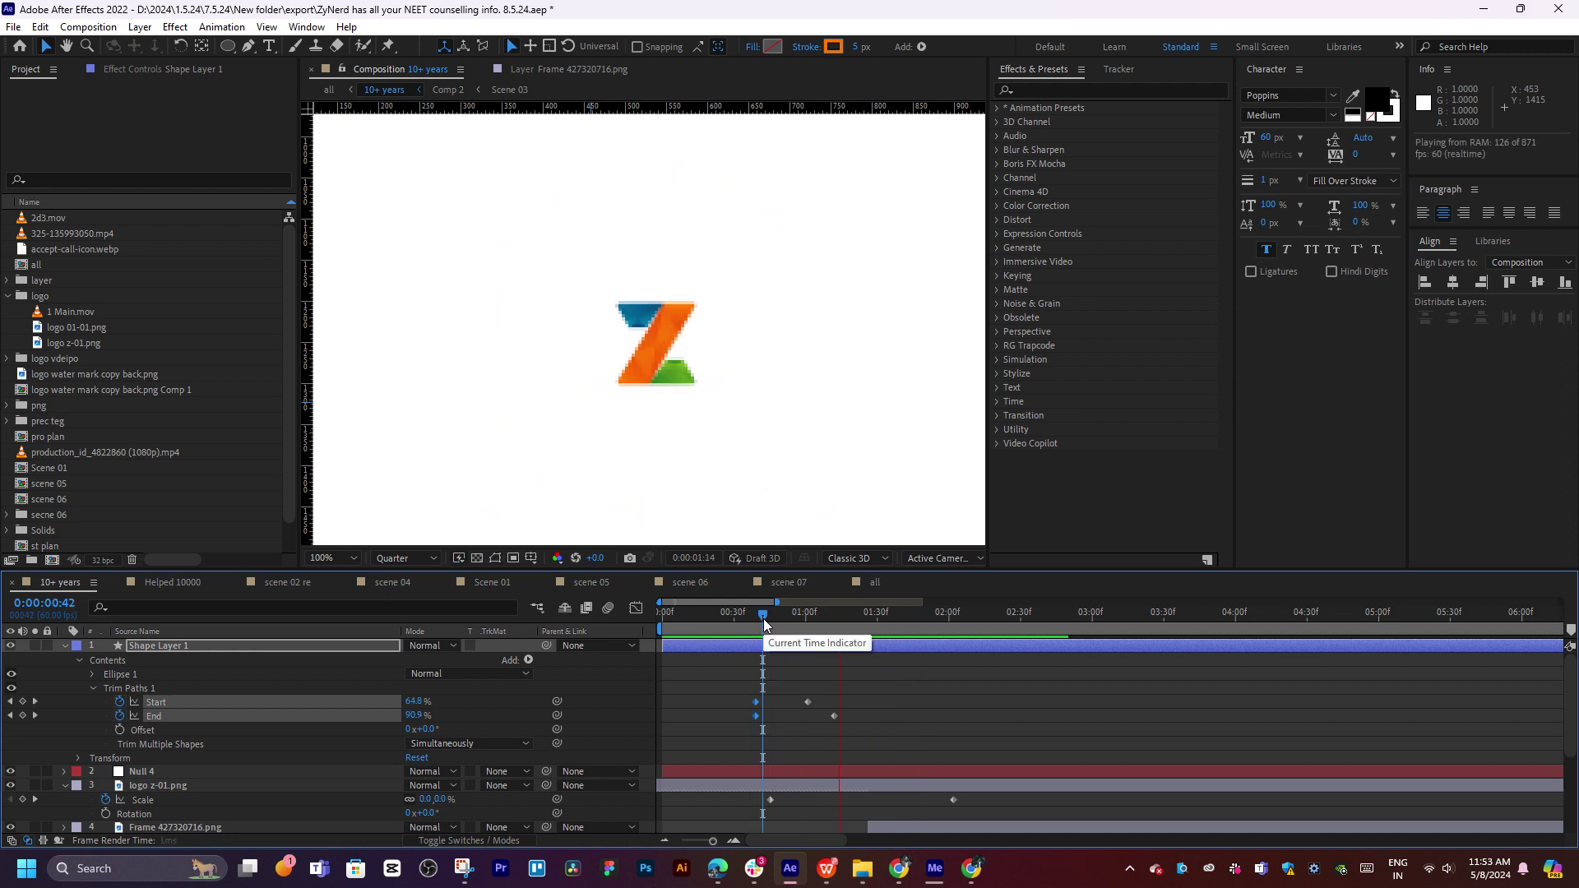
left_click(755, 619)
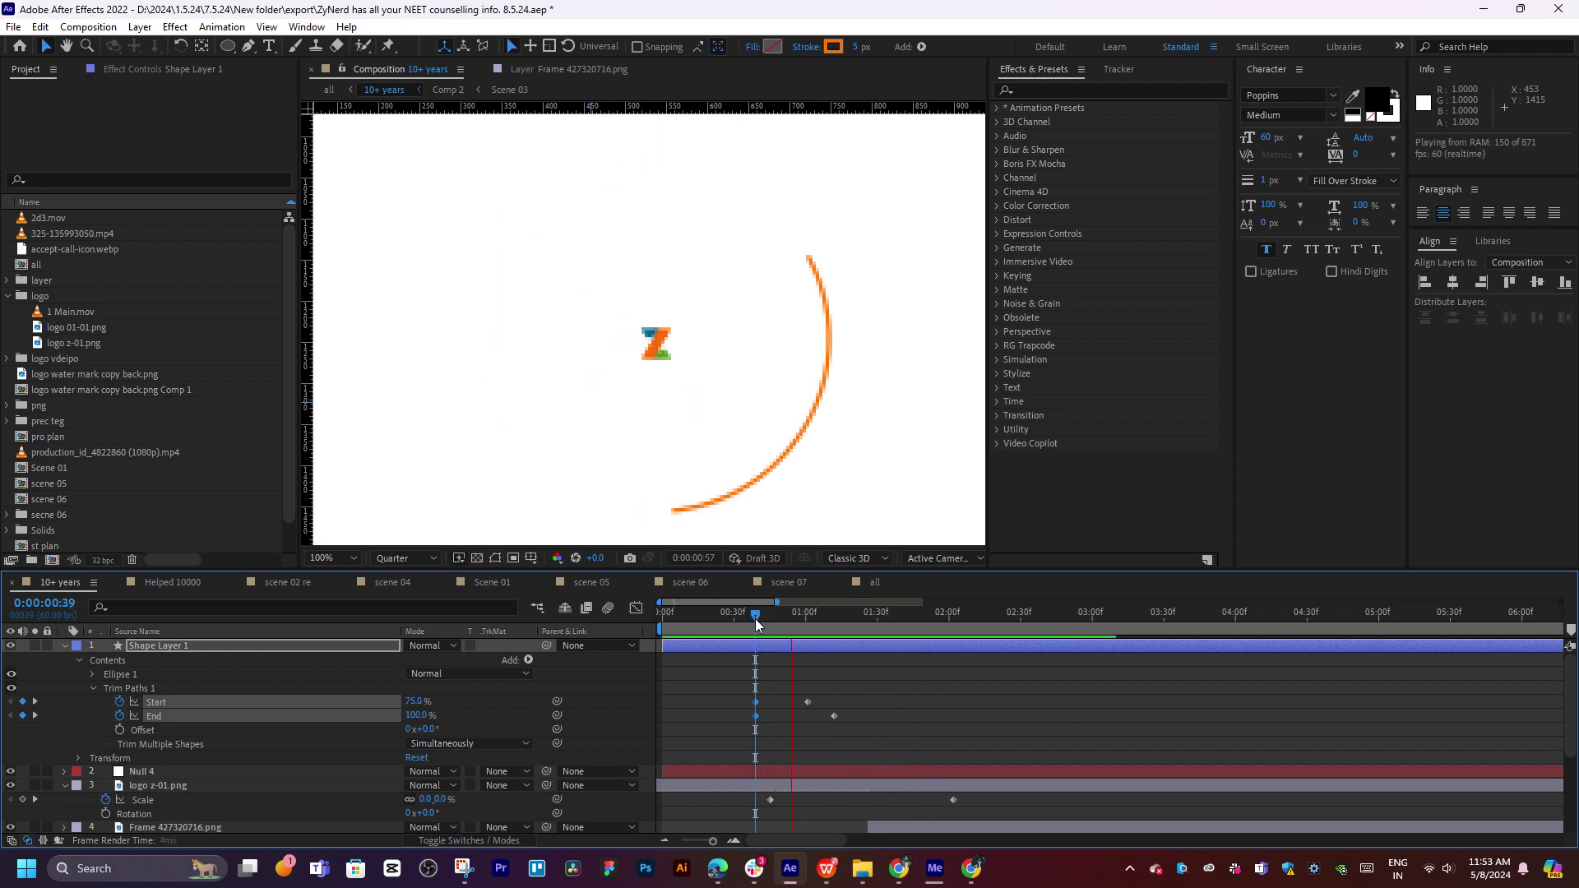
key("space")
key("space")
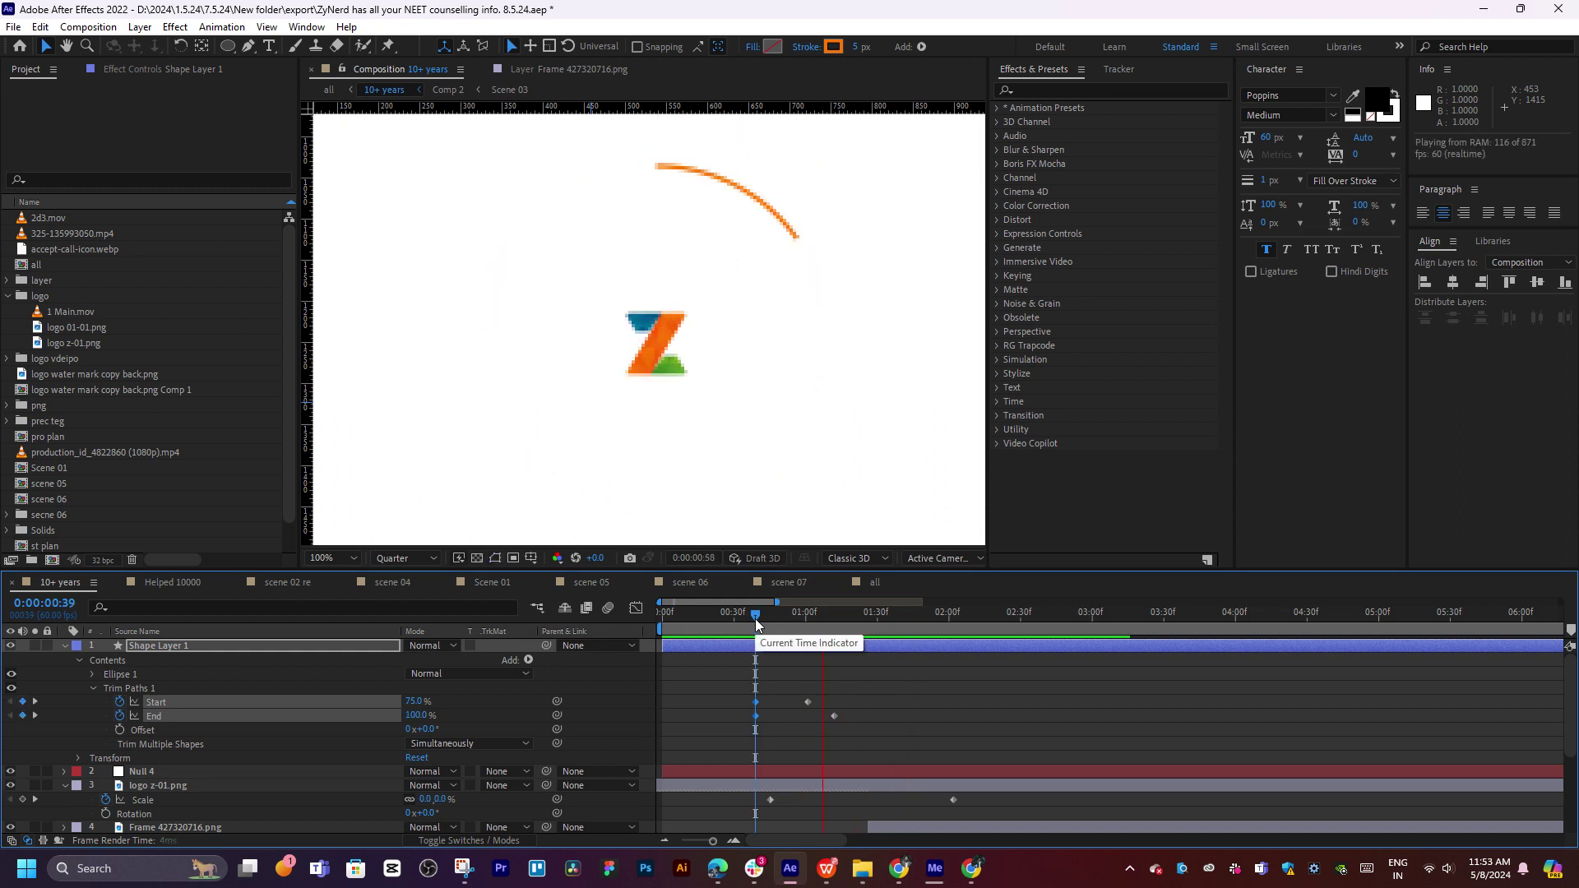
key("space")
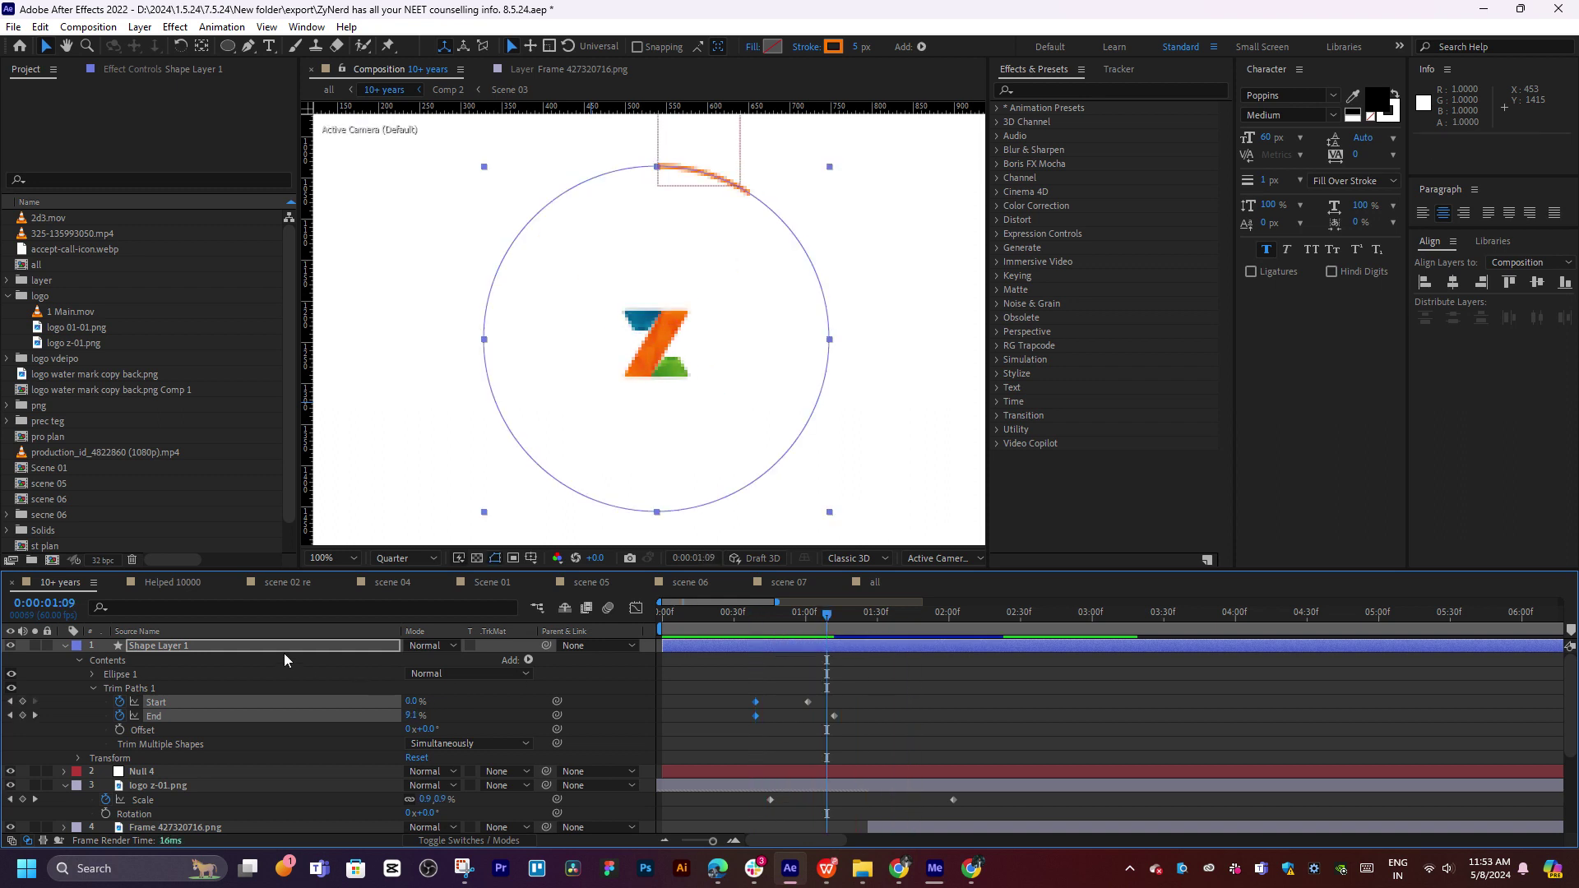
Add a time500 expression to Trim Paths Start and preview the result
left_click(125, 703, "alt")
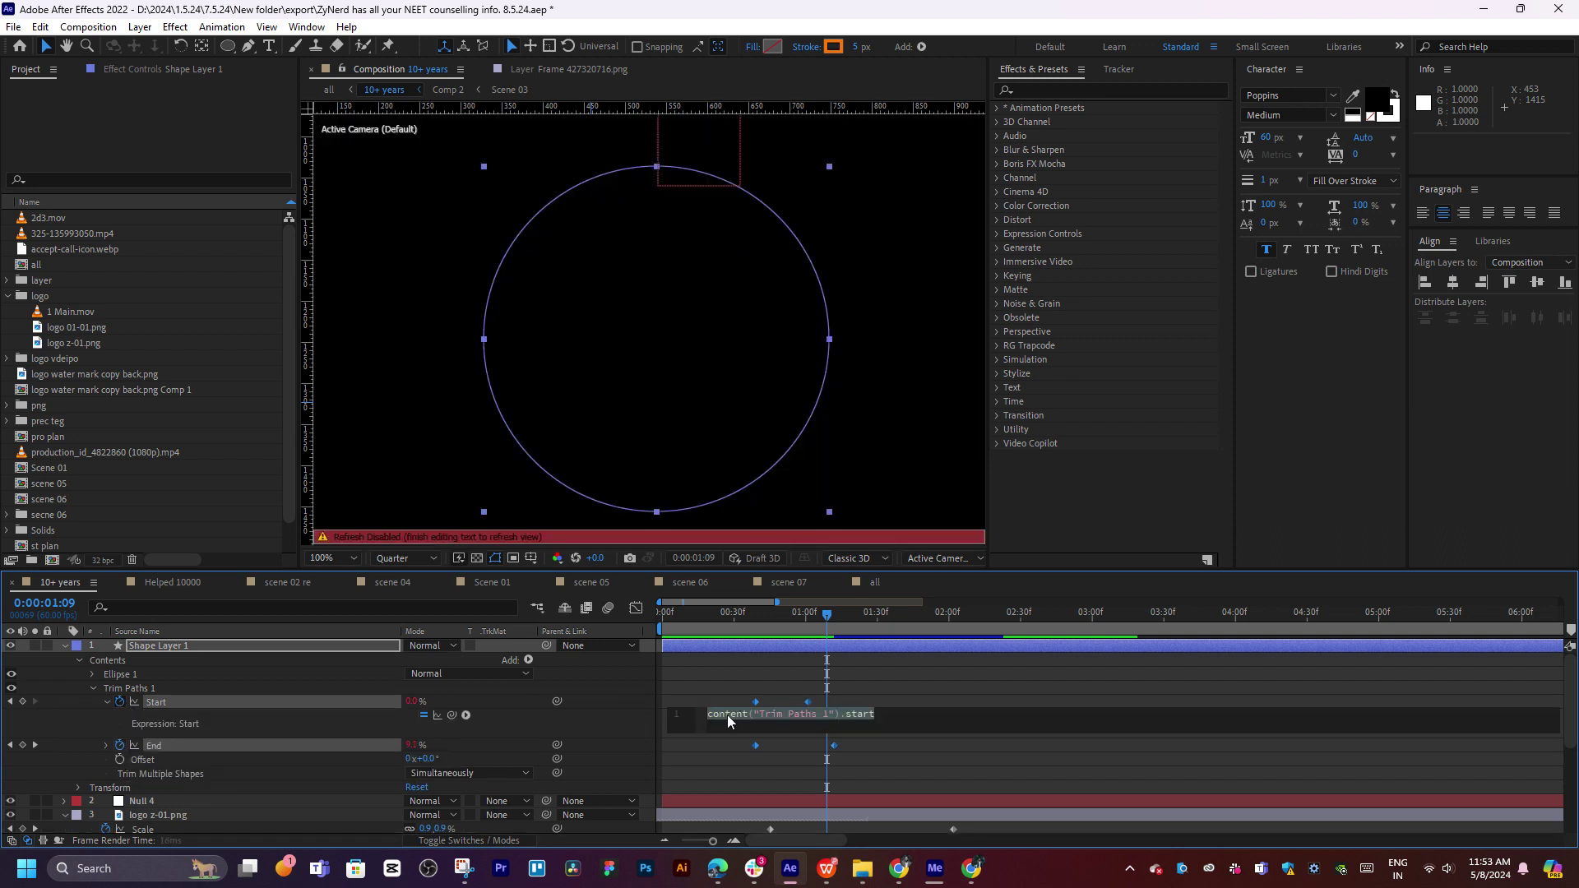
type("time")
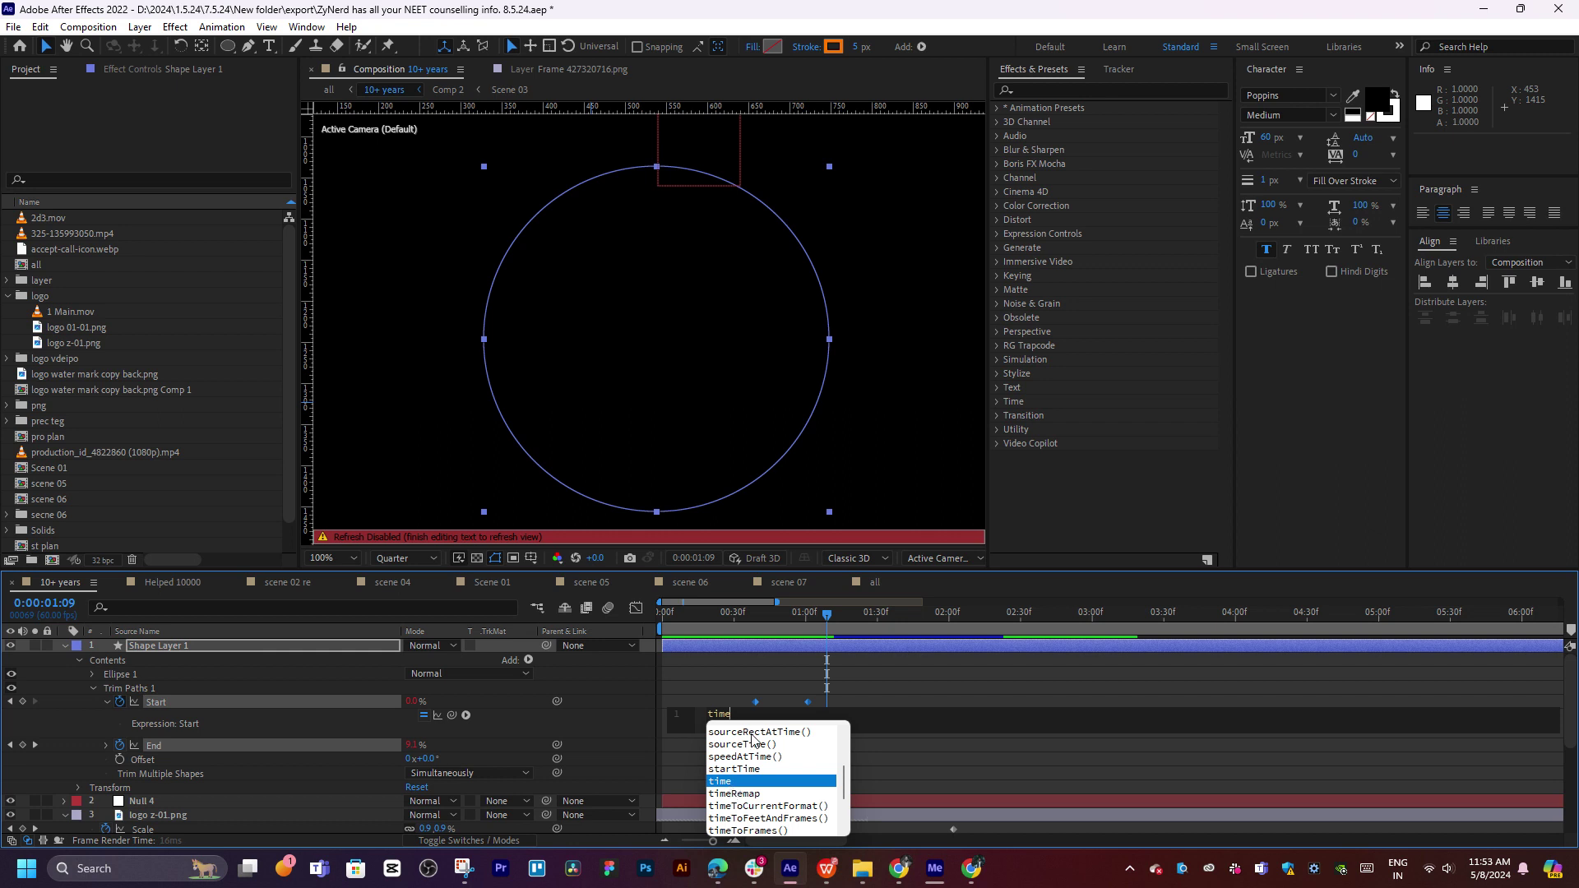
left_click(720, 784)
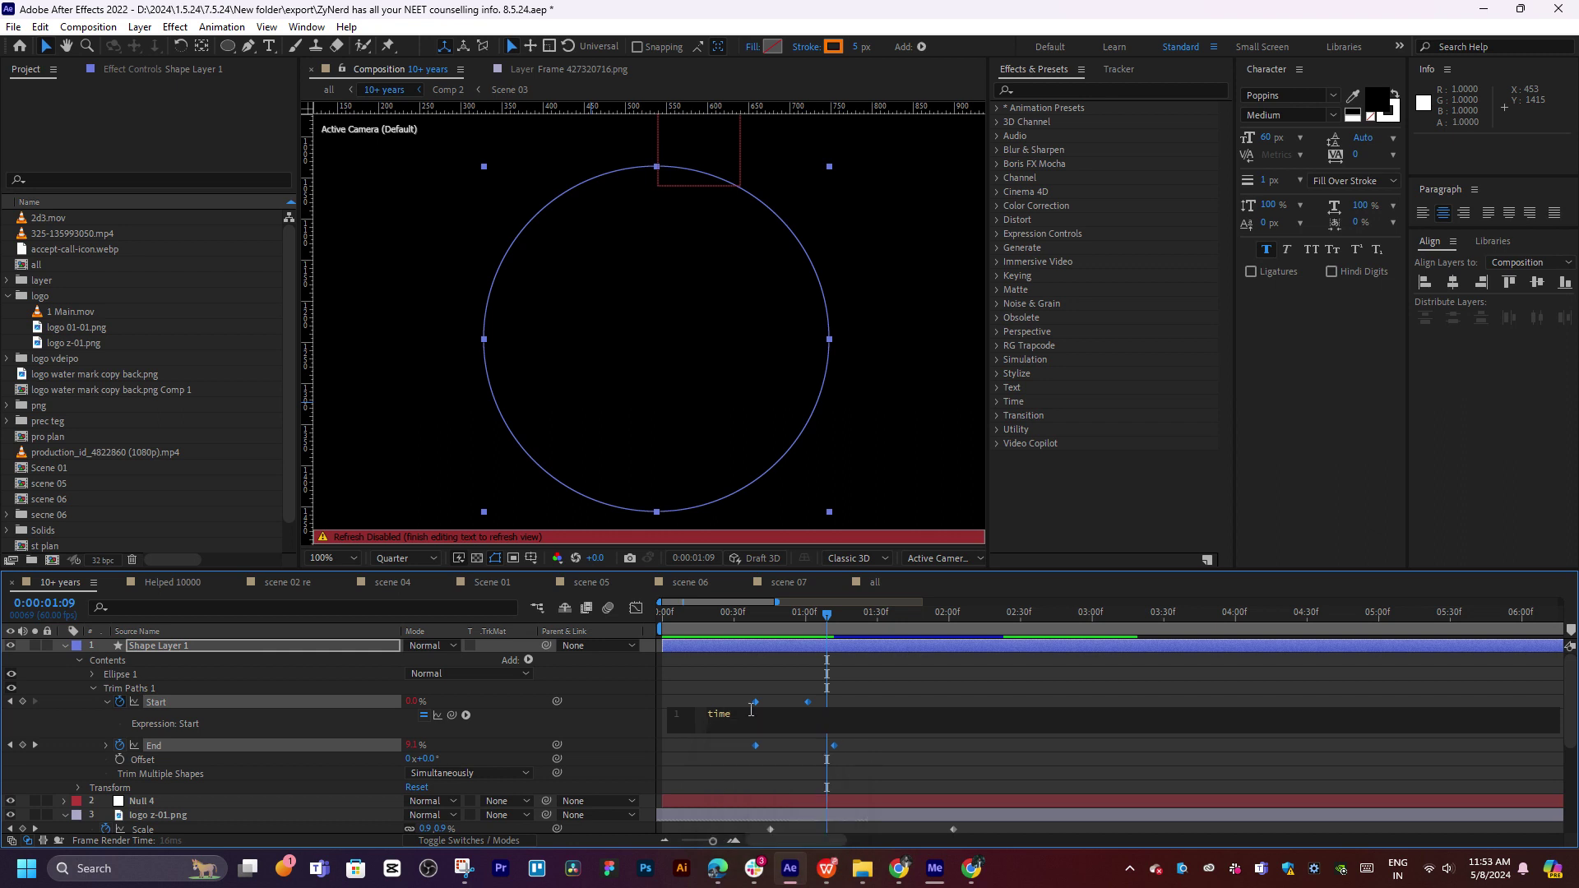
type("500")
key("KP_Enter")
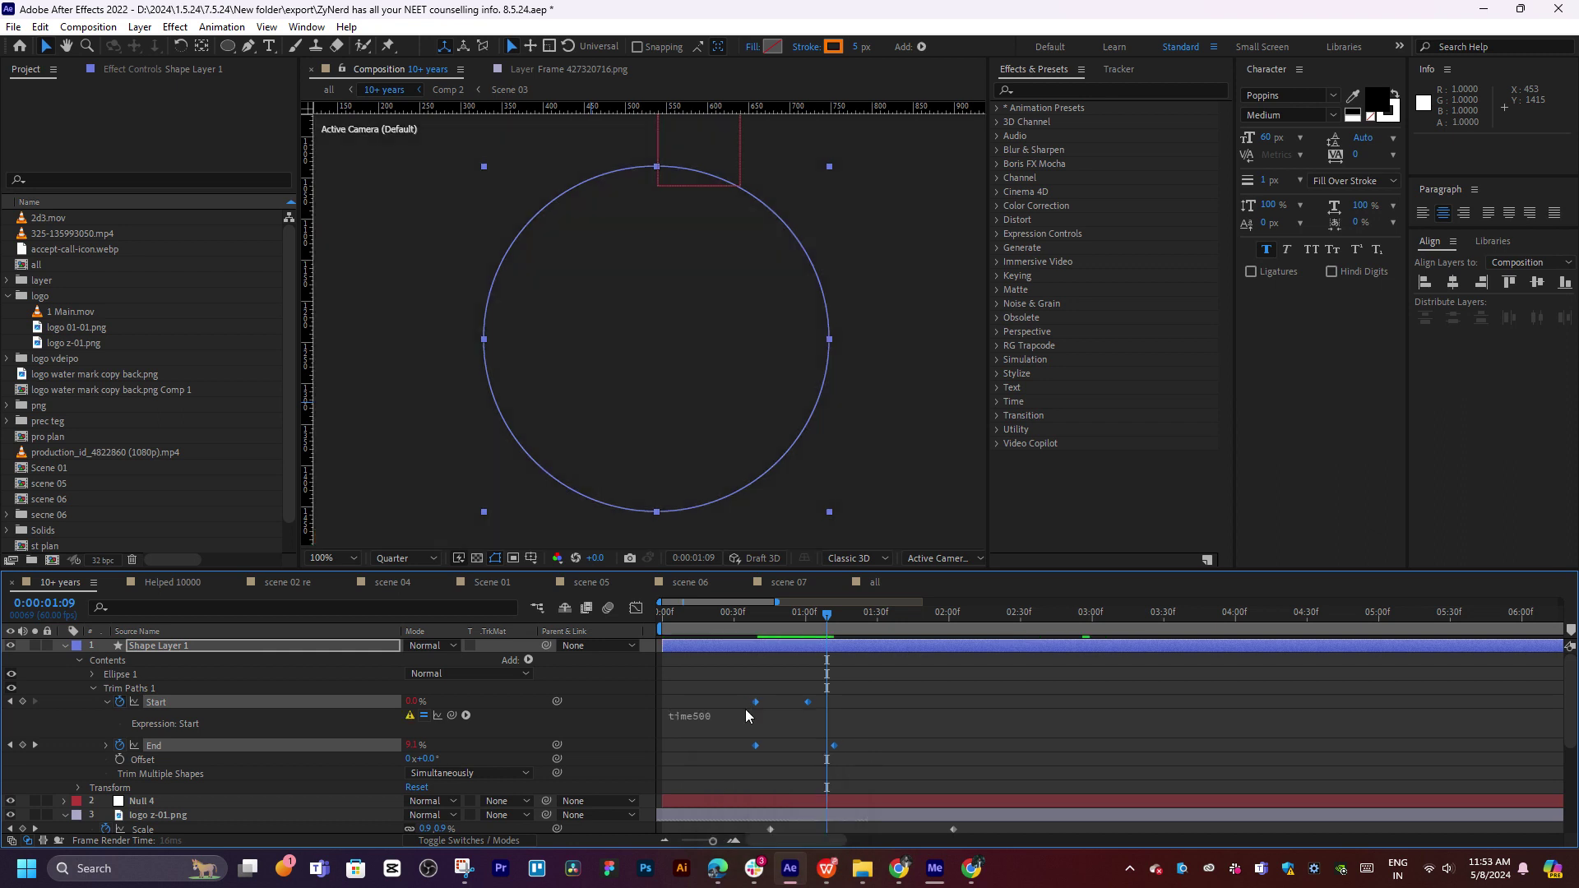
key("space")
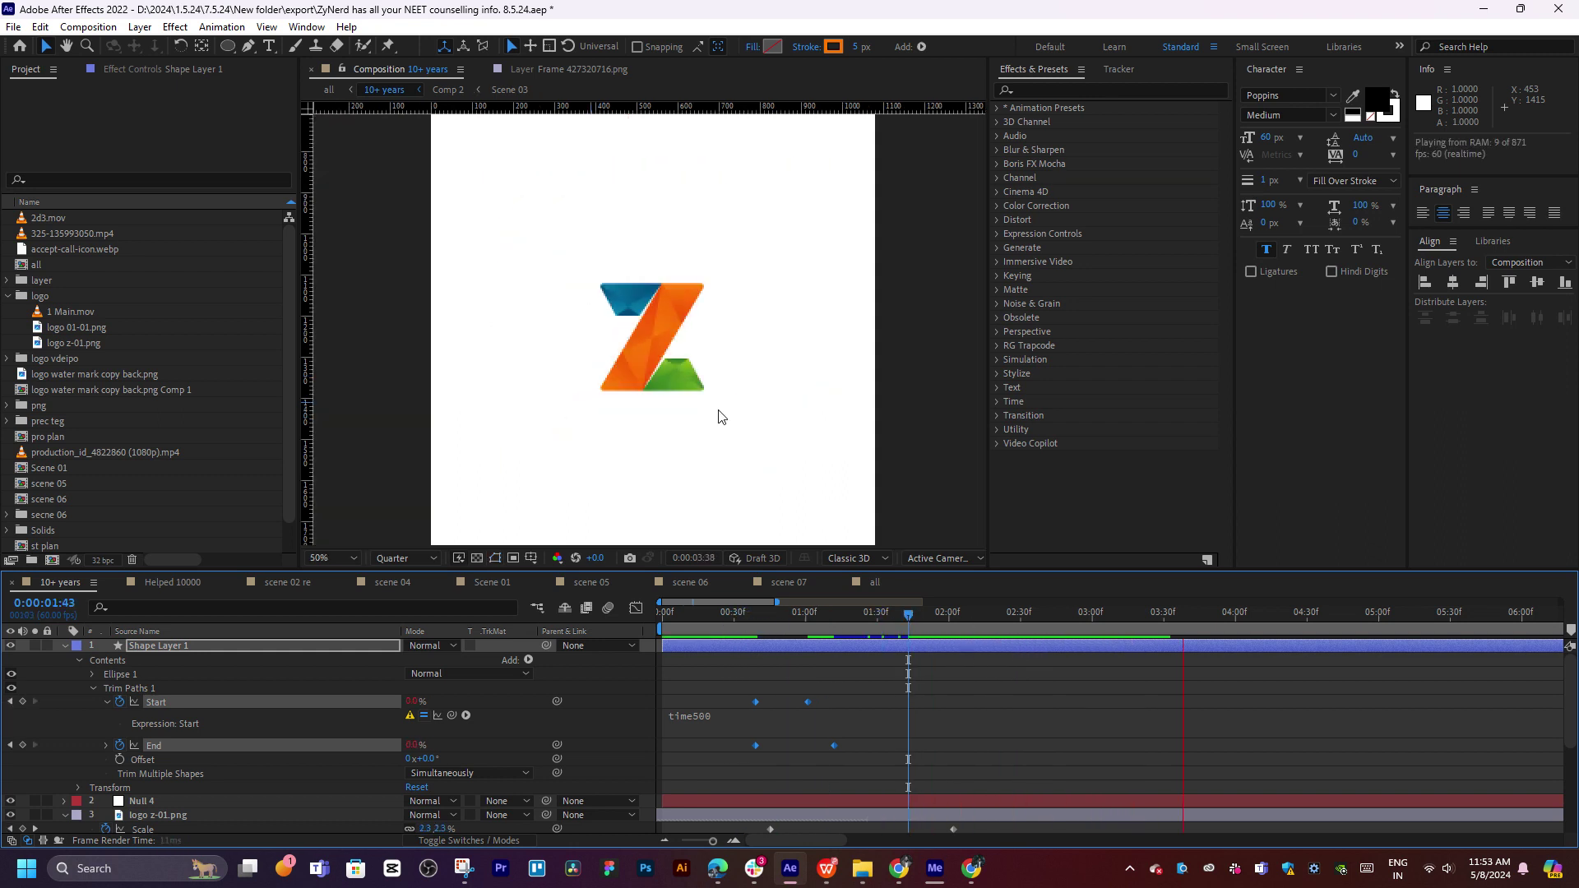
key("space")
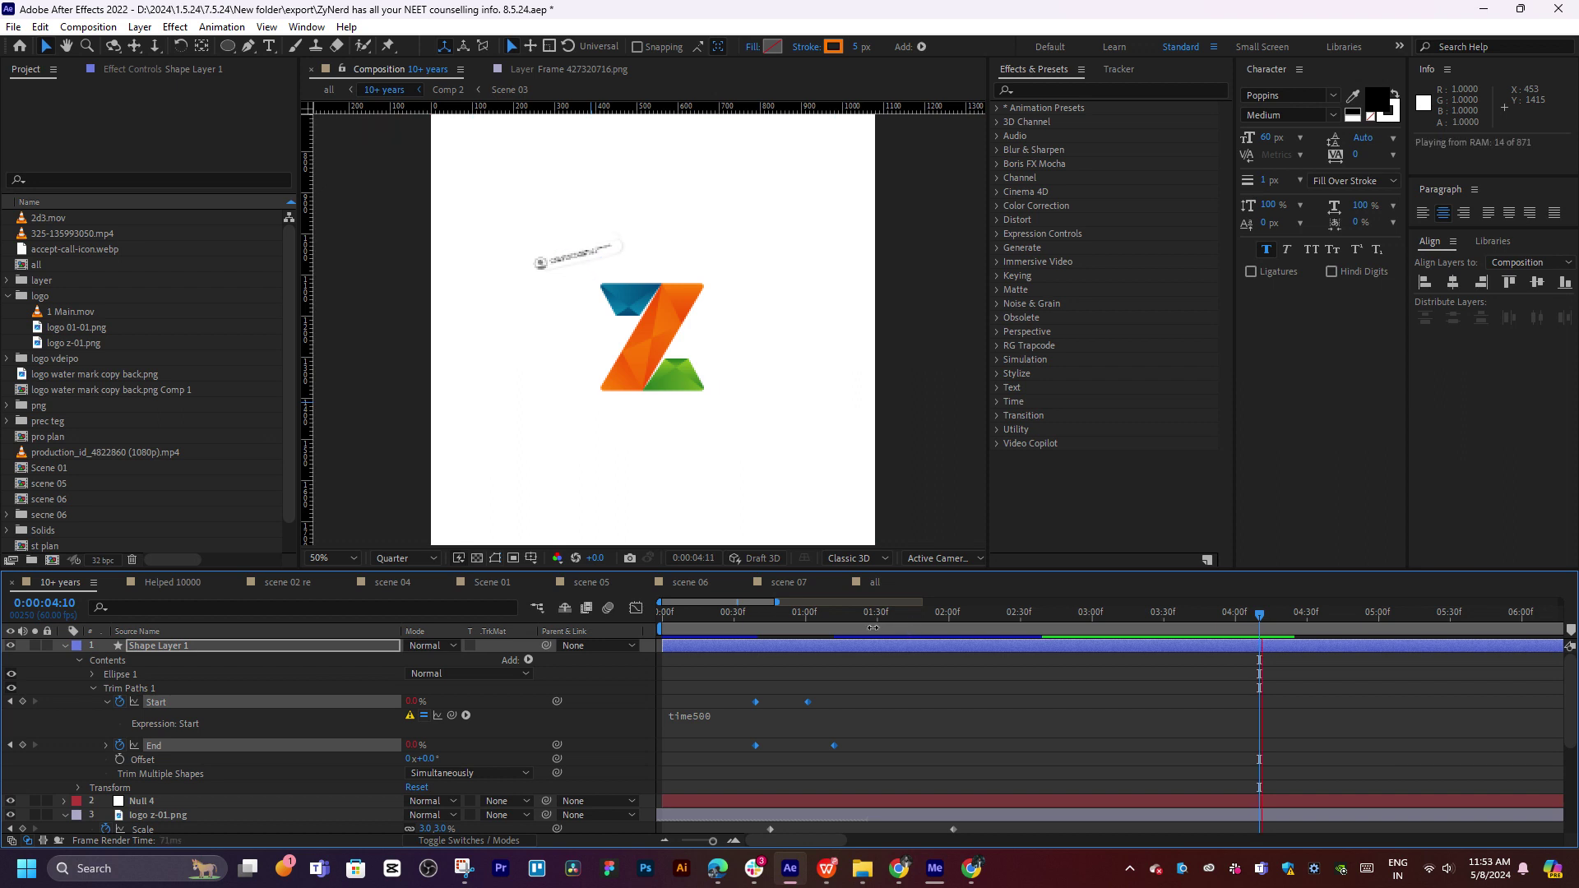
key("space")
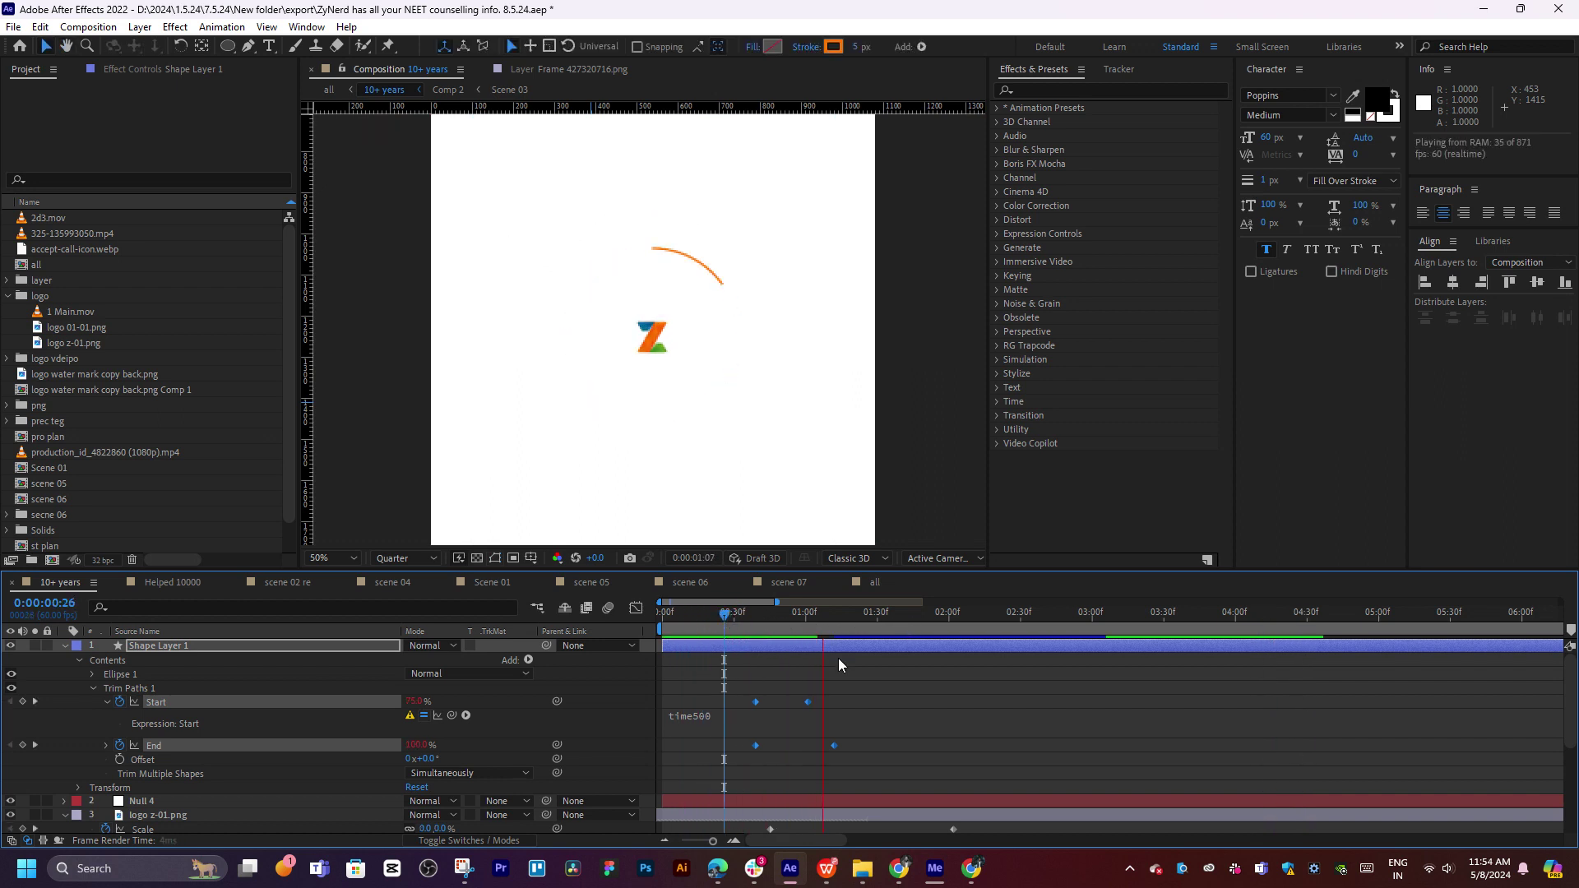
key("space")
Edit the Start expression to time200 and preview it
left_click(698, 716)
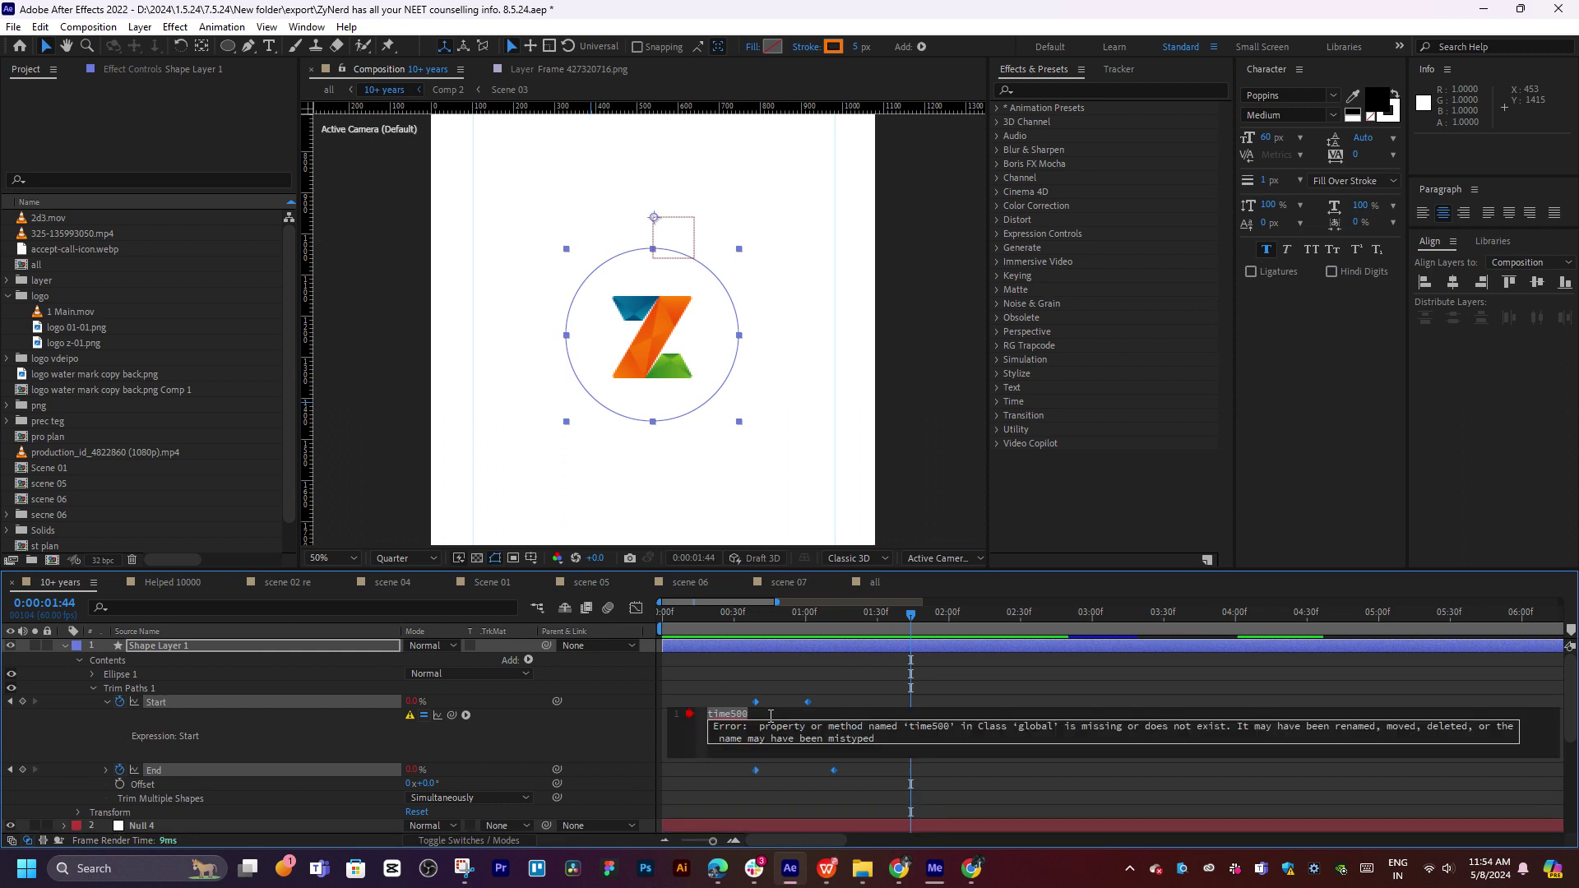
left_click(755, 715)
key("BackSpace")
type("200")
key("KP_Enter")
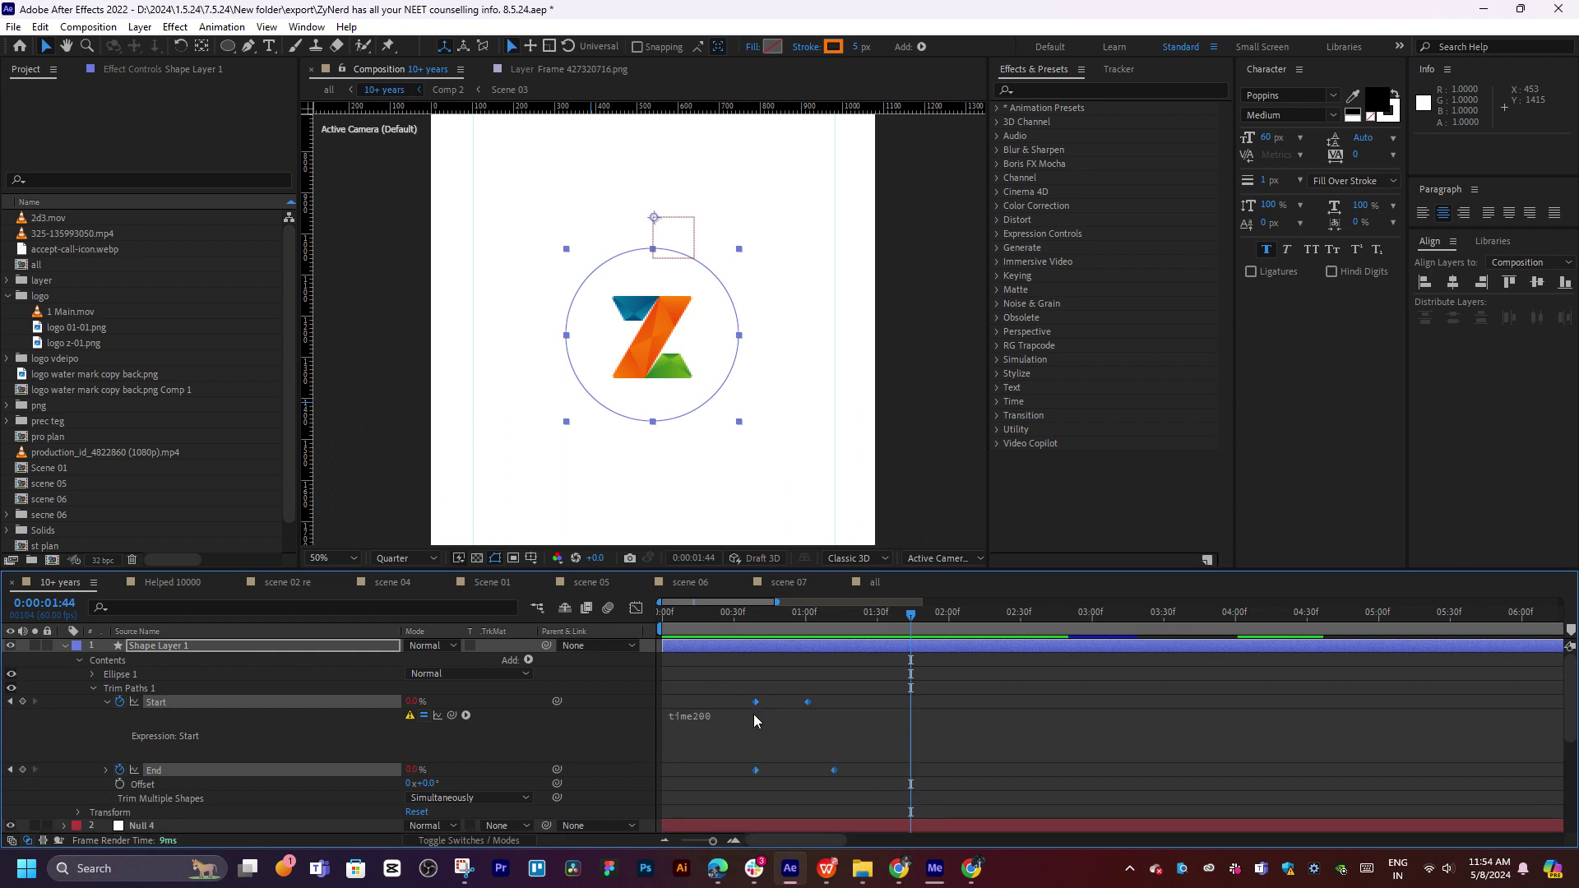
key("space")
Replace the Start expression with speedAtTime(50) and preview the animation
left_click(693, 728)
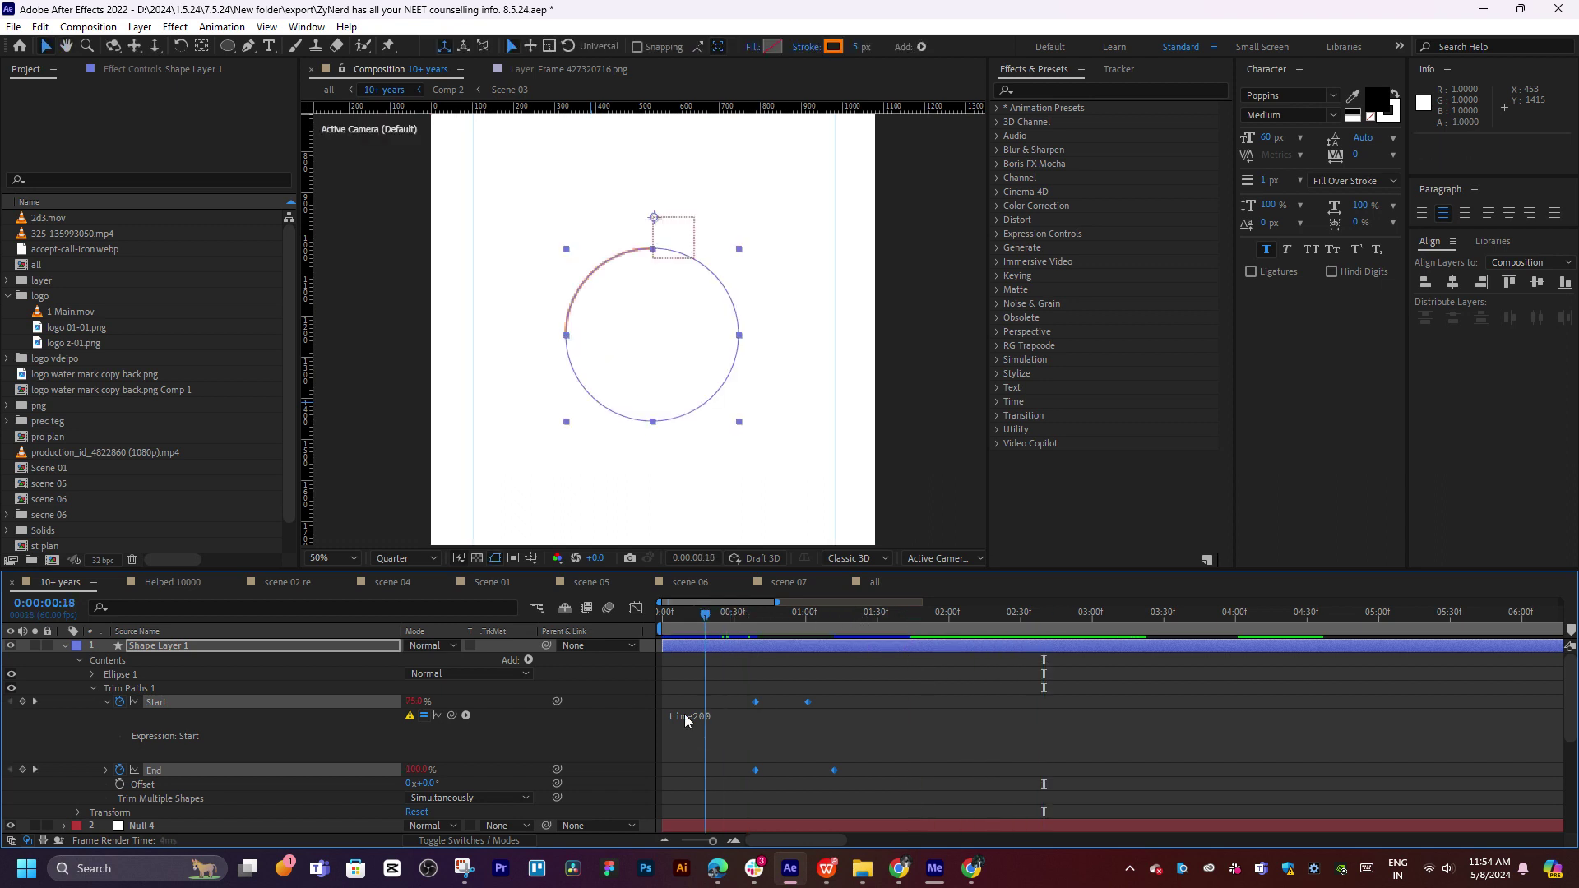
left_click(753, 722)
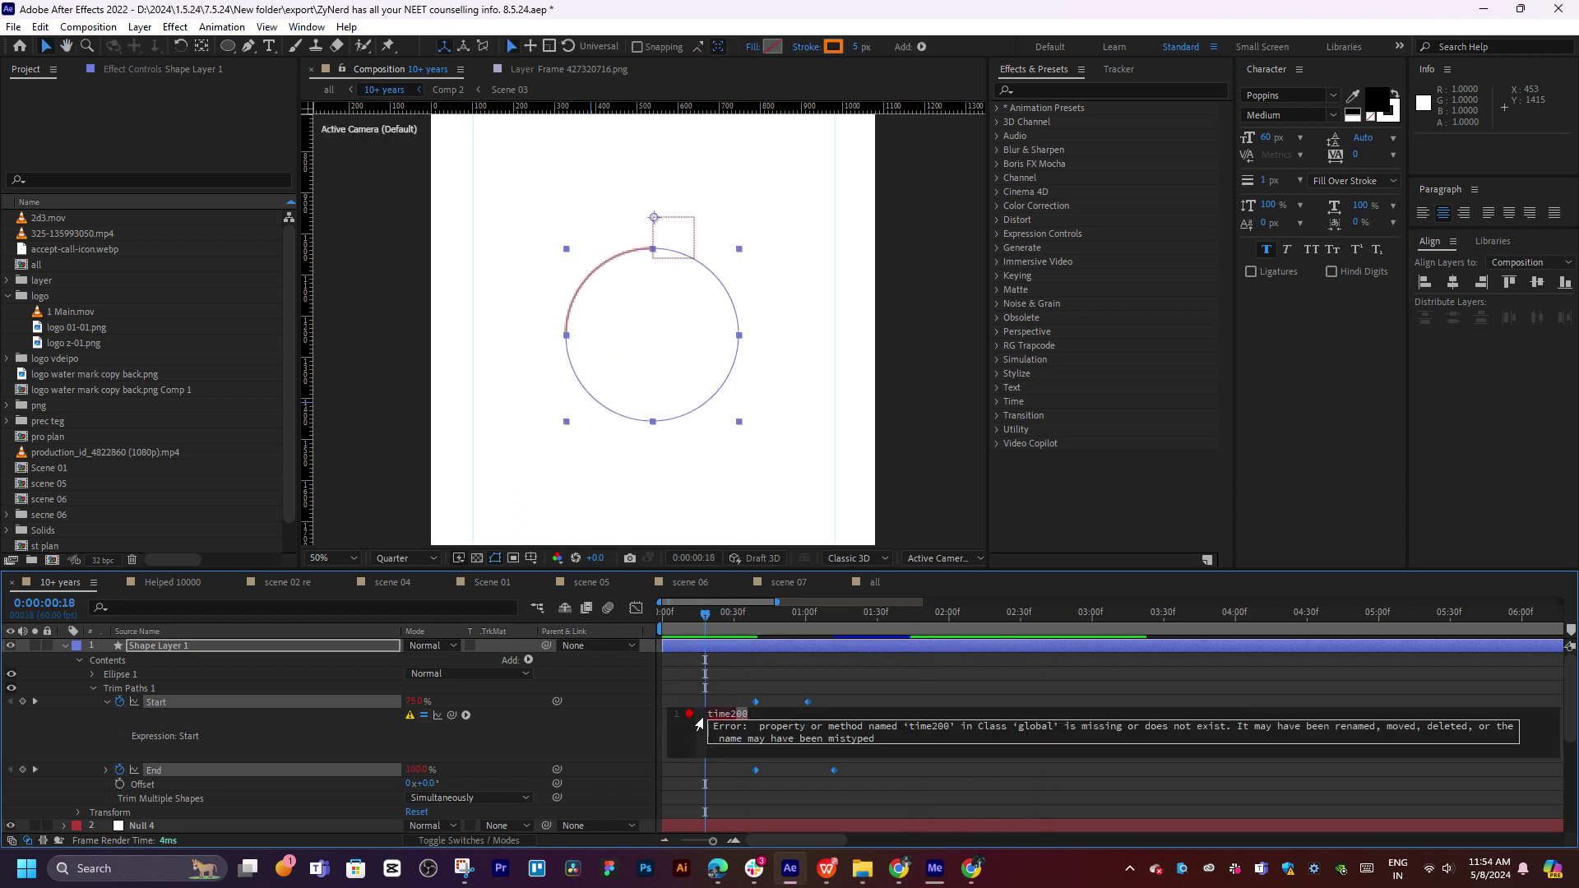
key("BackSpace")
key("BackSpace")
key("BackSpace")
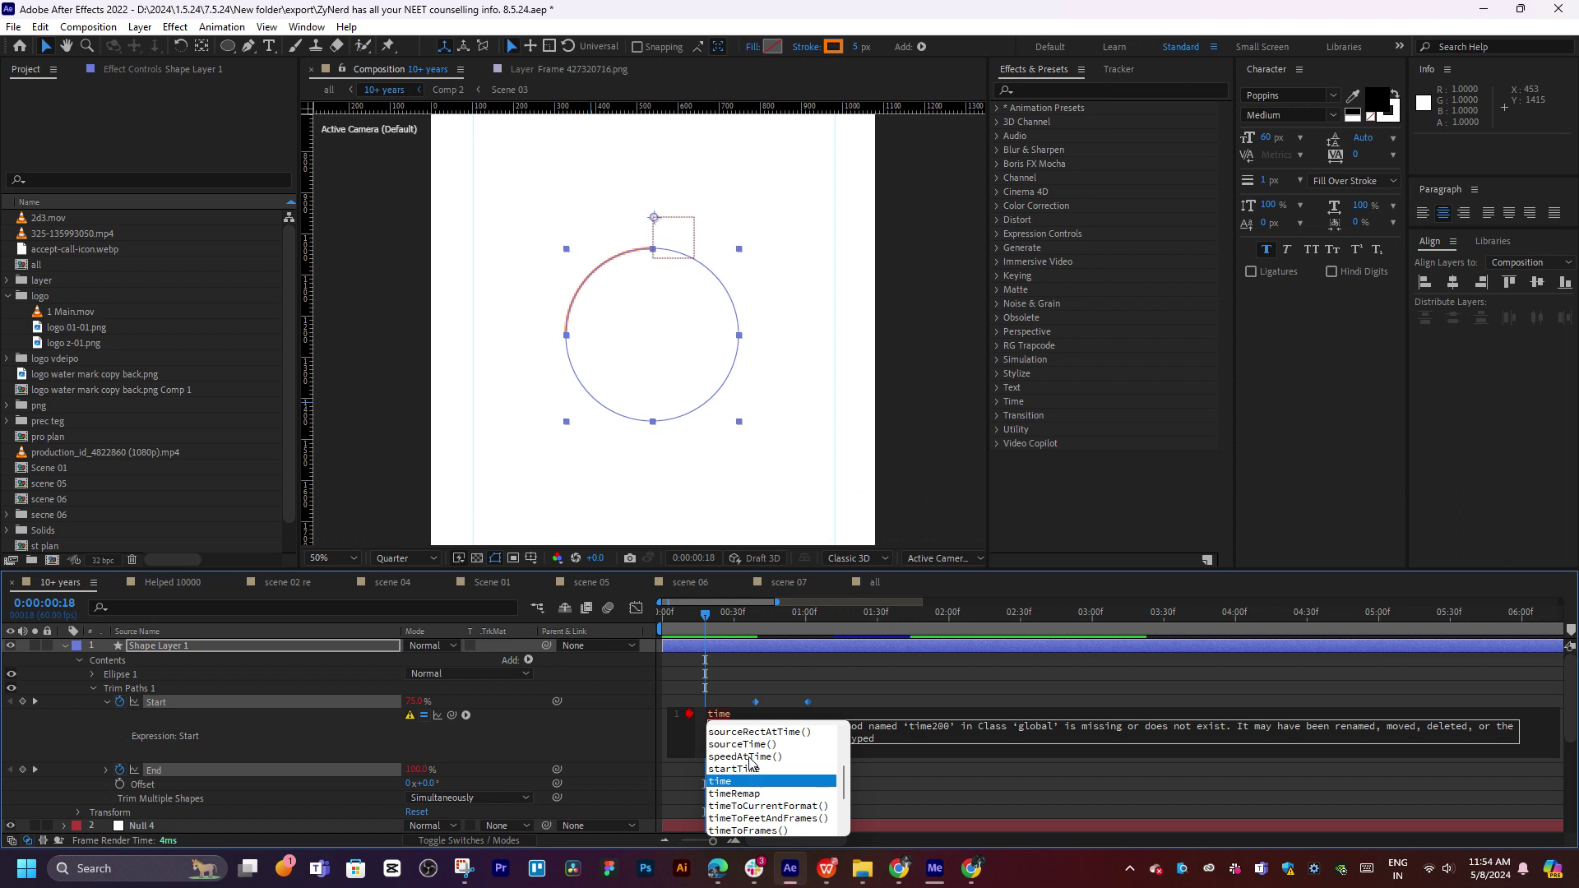
left_click(750, 757)
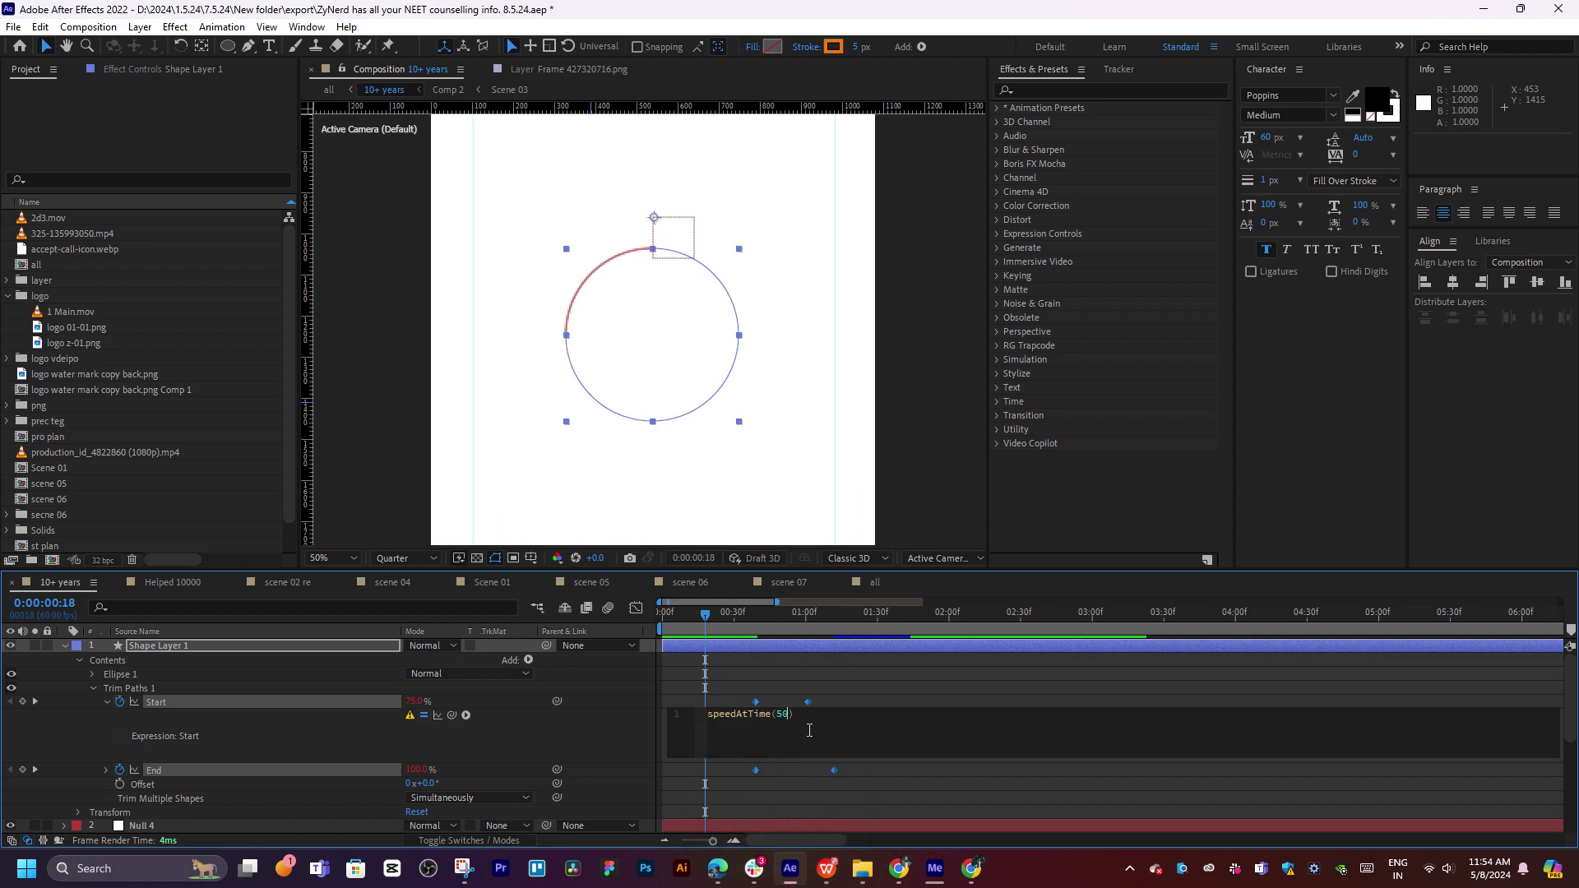
key("KP_Enter")
key("space")
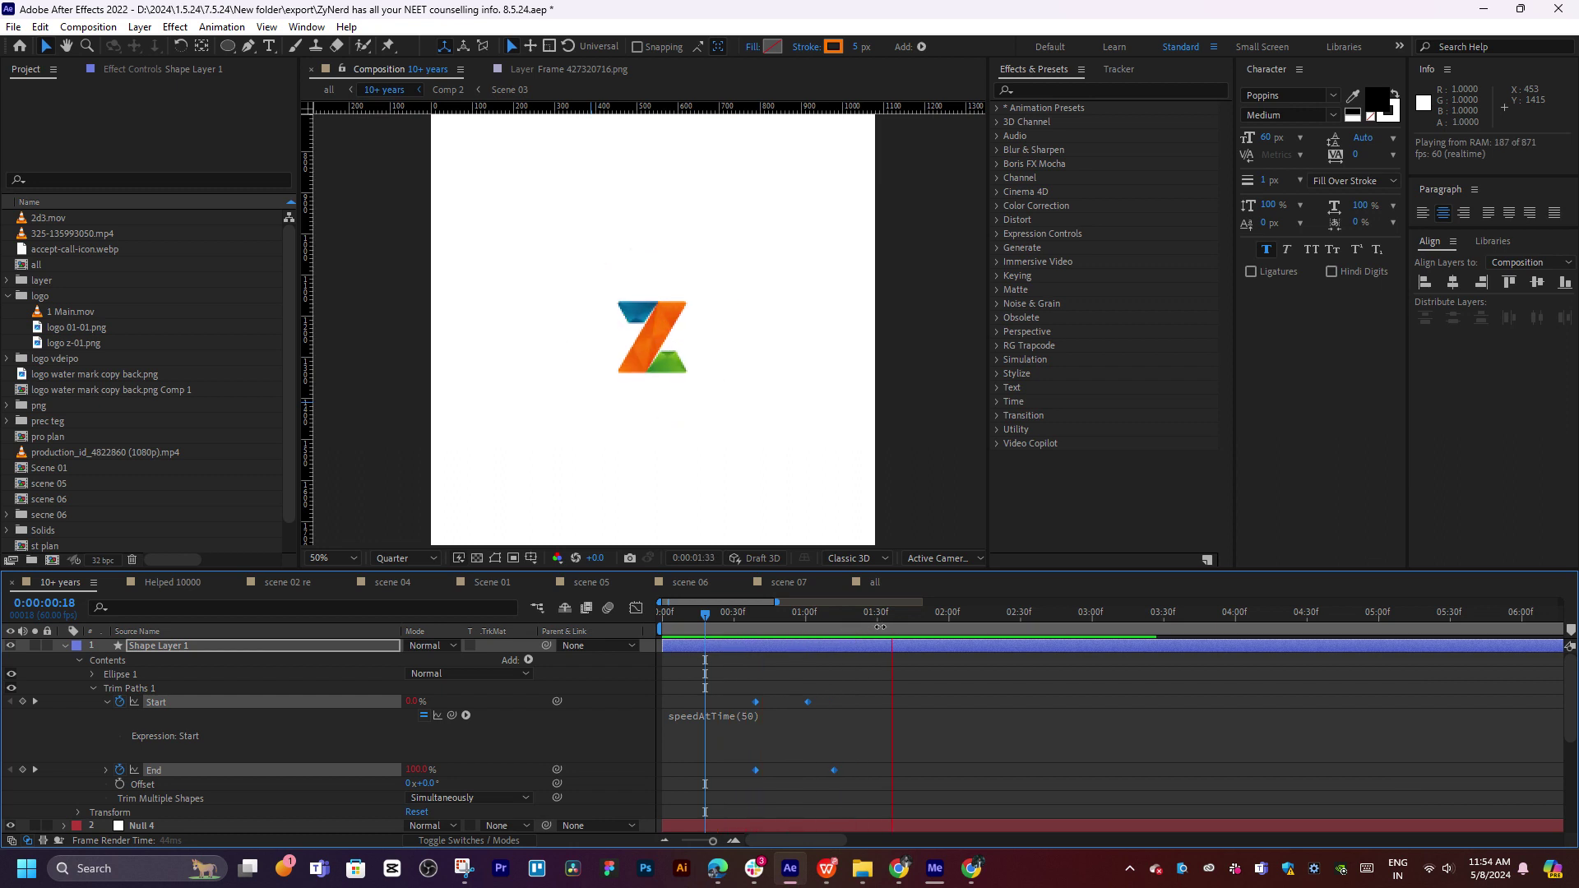
Clear the speedAtTime(50) expression from Trim Paths Start
left_click(718, 720)
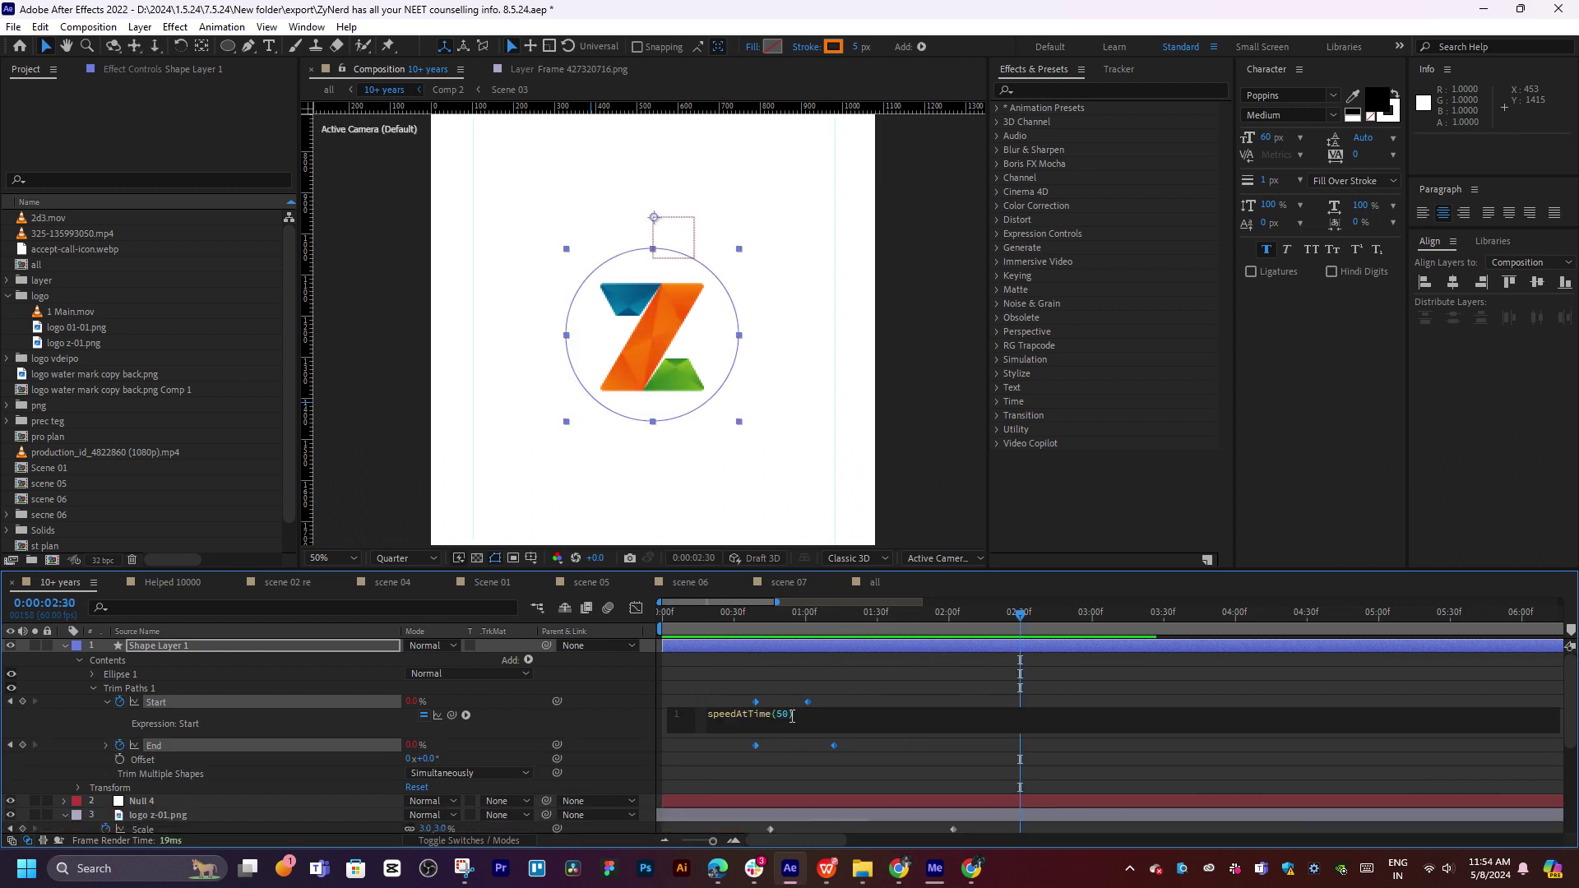
left_click_drag(793, 717, 699, 716)
key("BackSpace")
type("i")
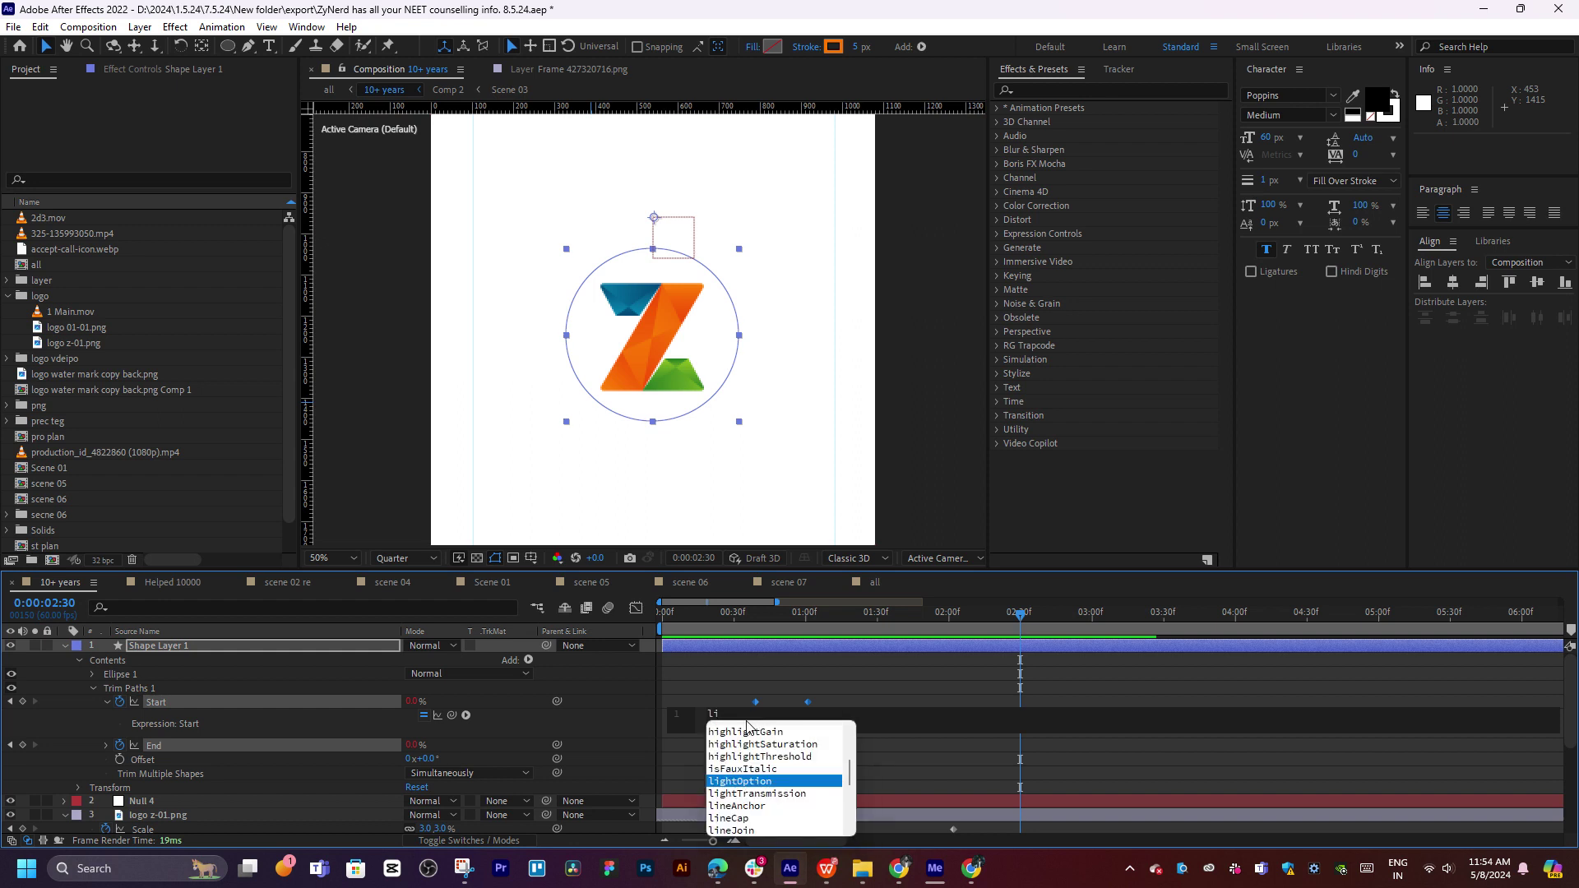
key("BackSpace")
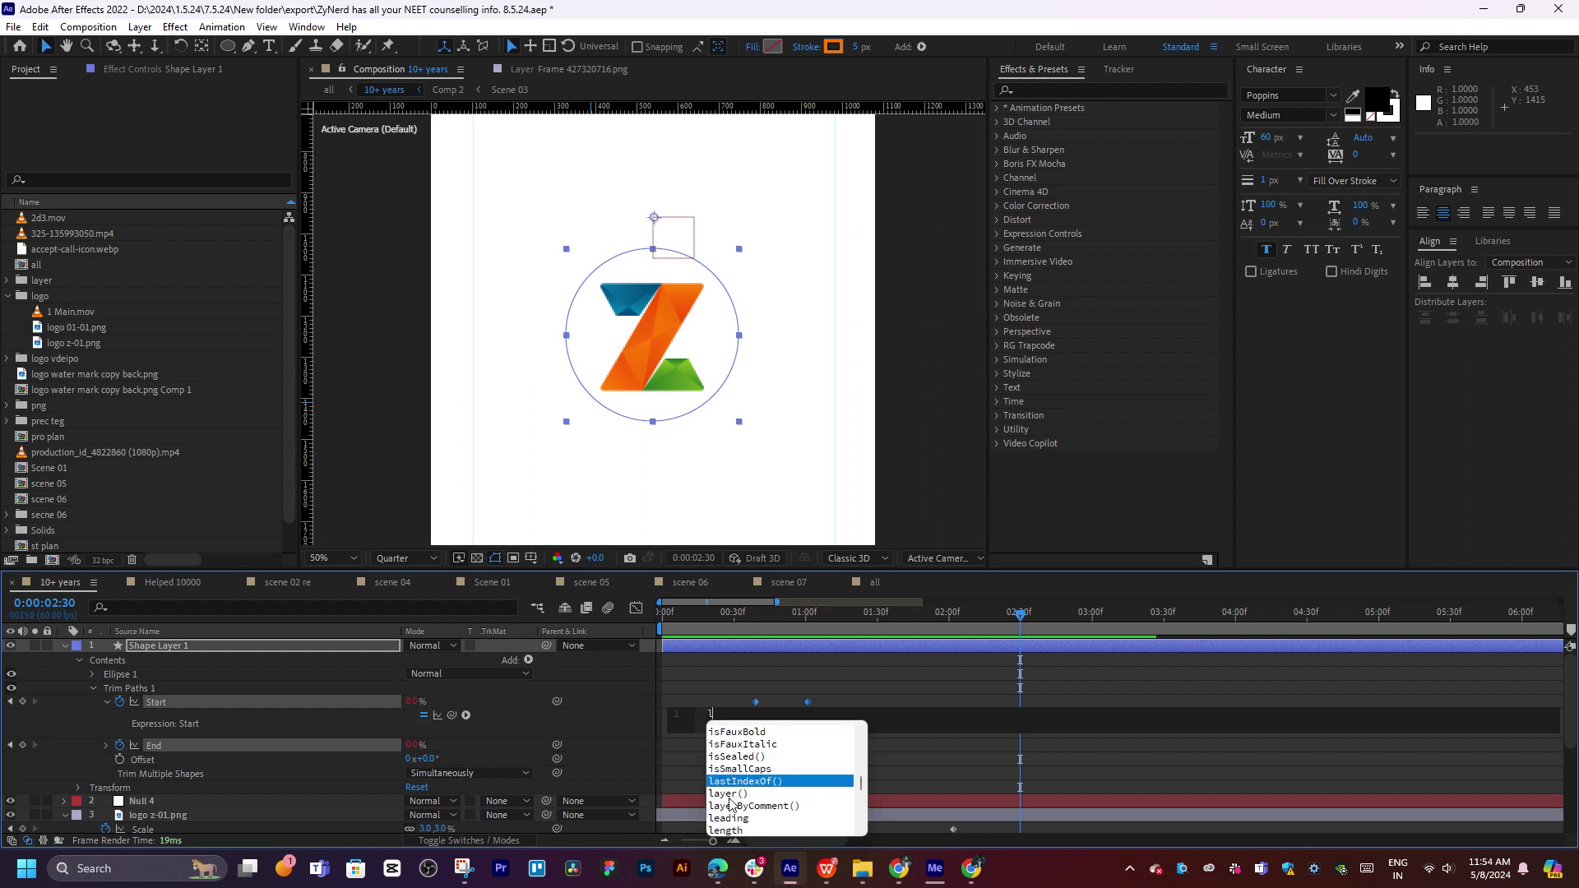
scroll(740, 817, "down", 1)
scroll(740, 821, "down", 1)
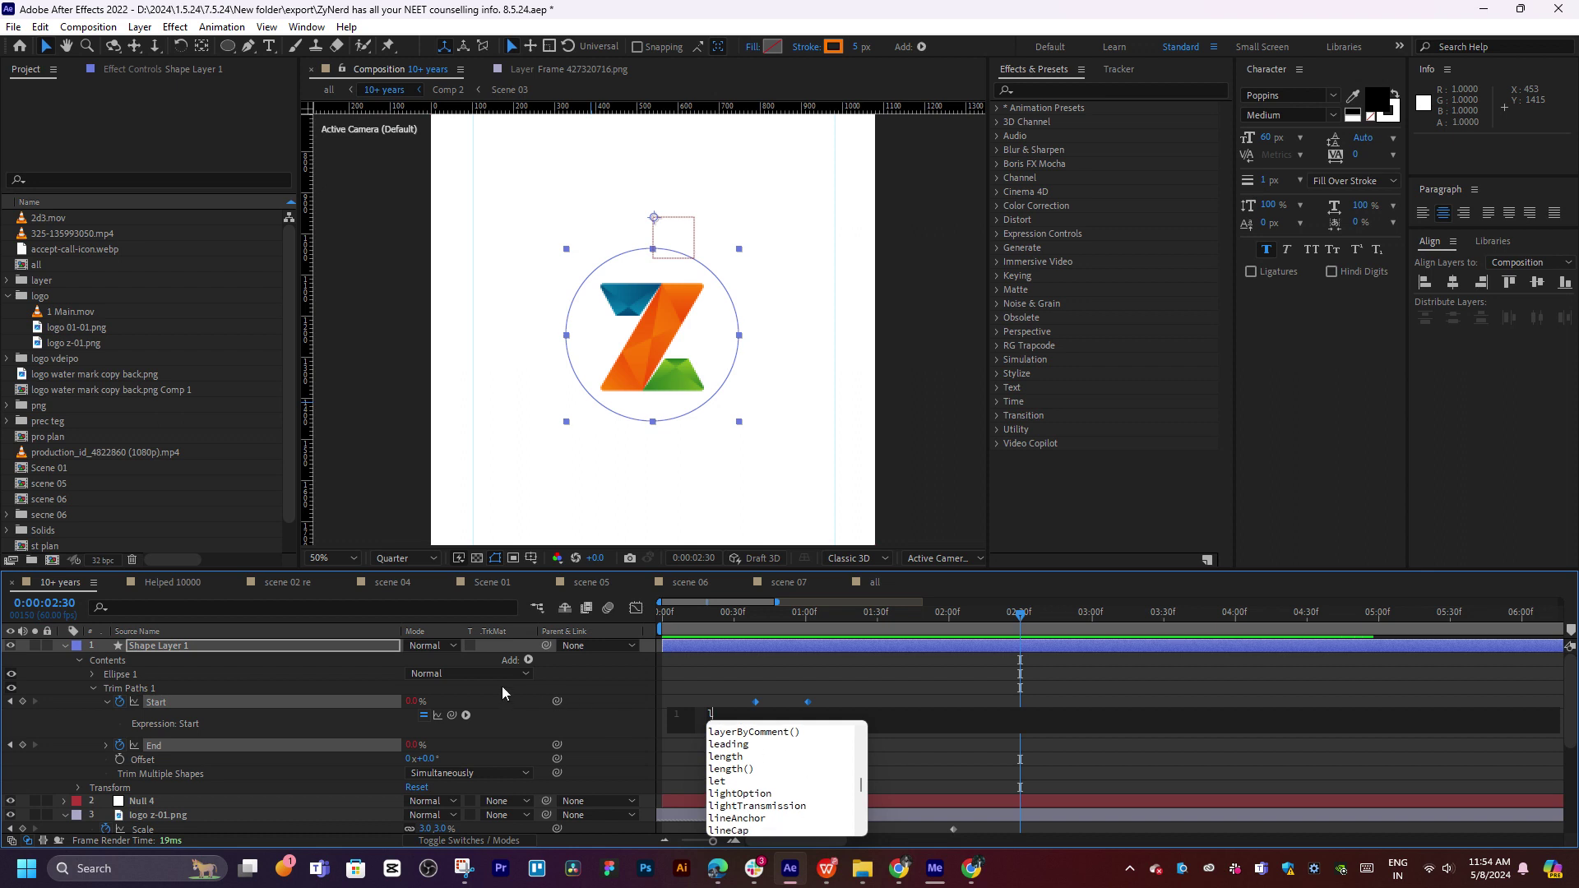
Insert a loopIn cycle expression on Start and scrub to test the stroke
left_click(462, 718)
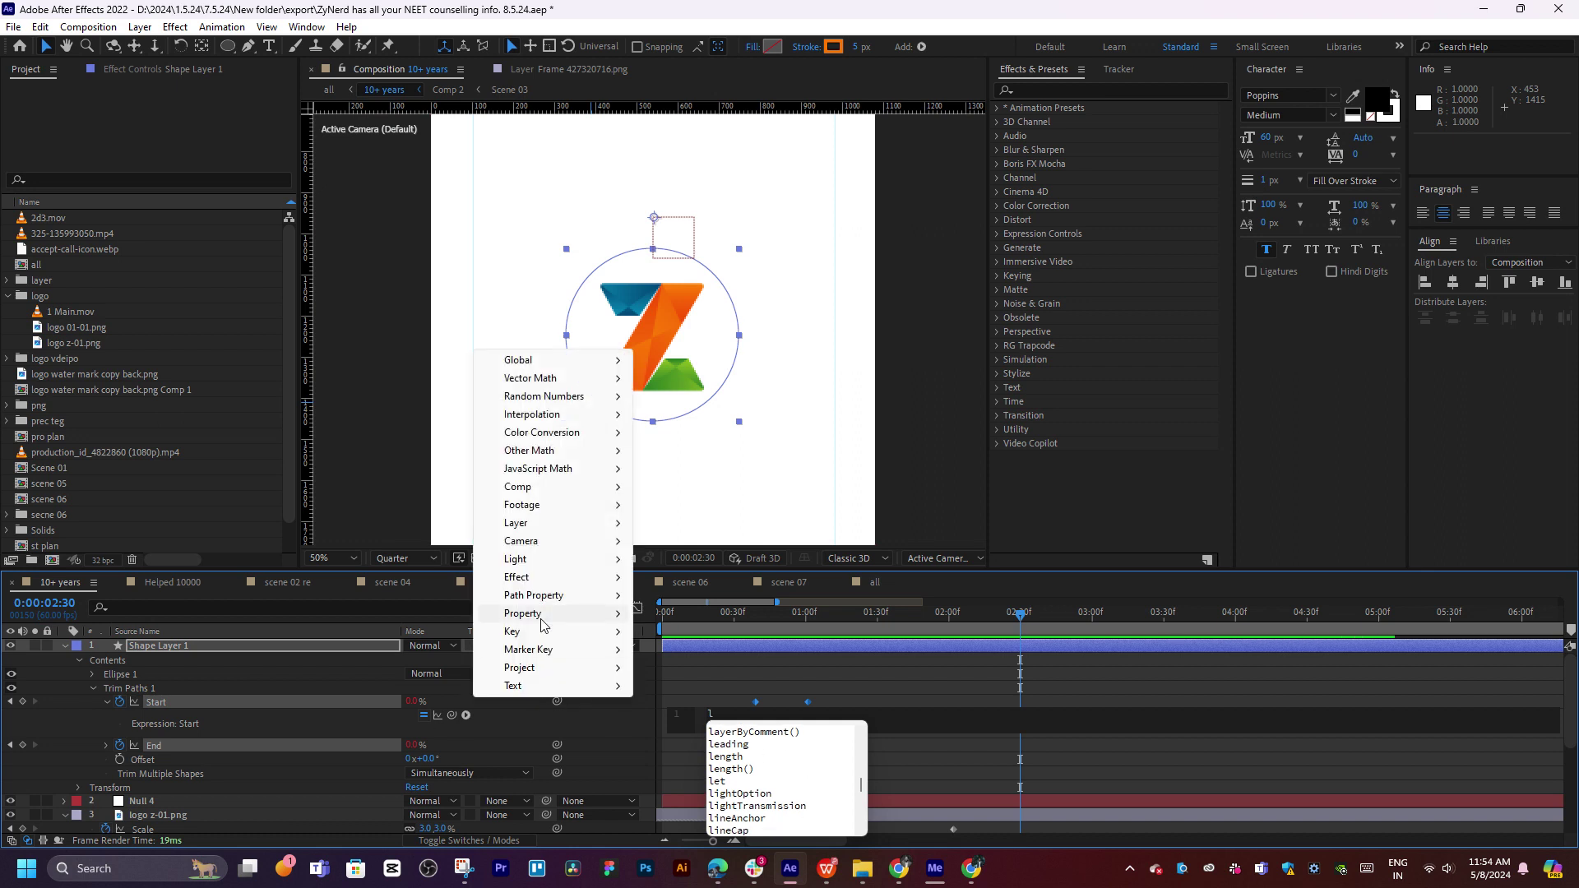
mouse_move(543, 627)
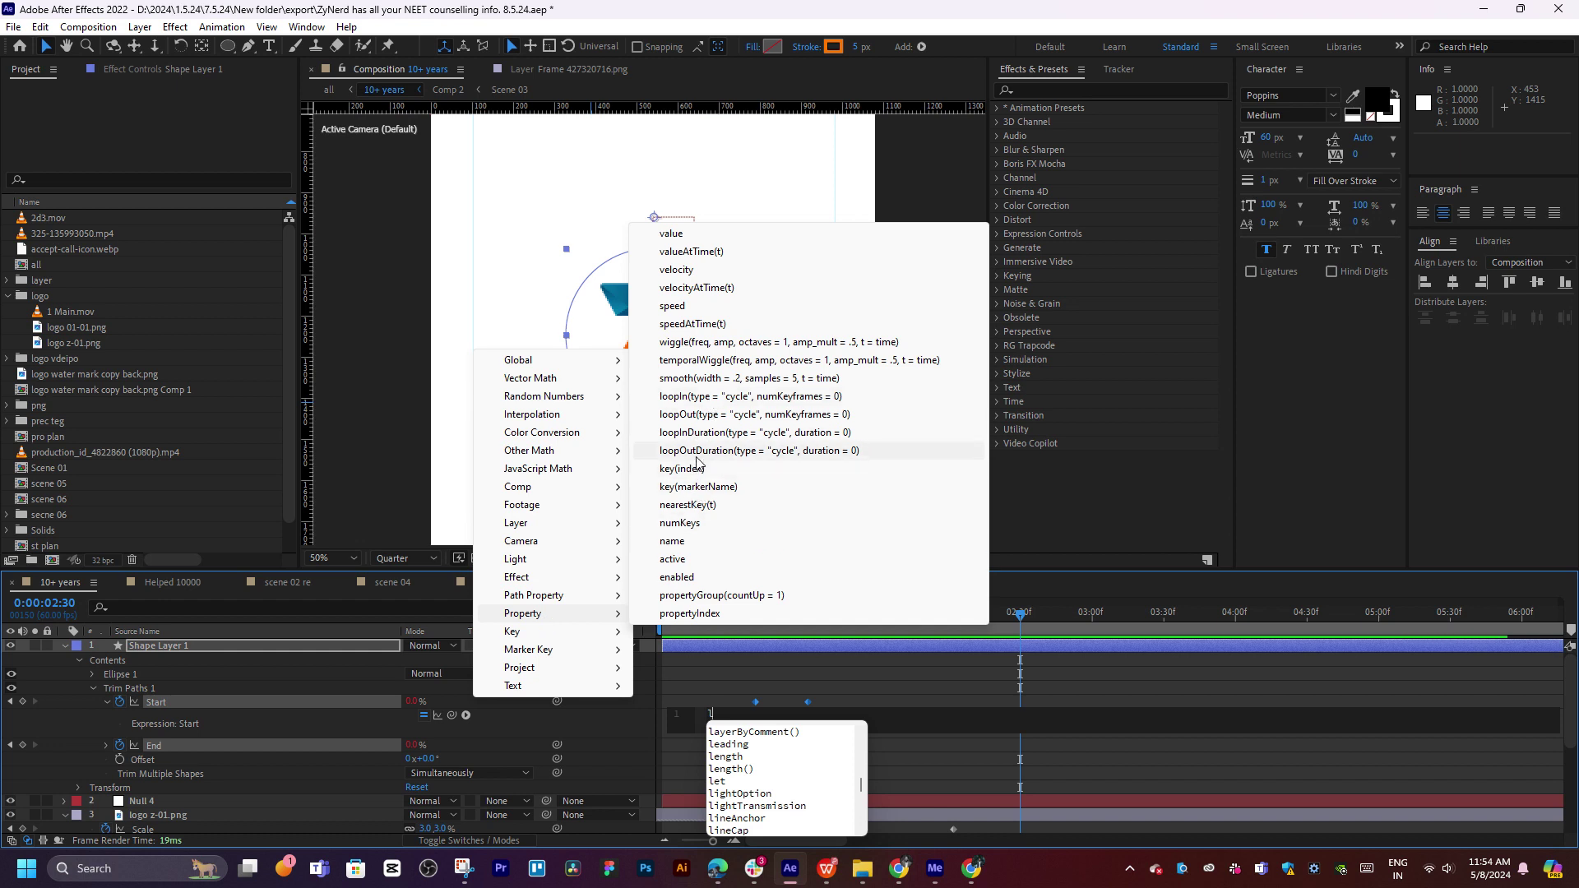
left_click(682, 396)
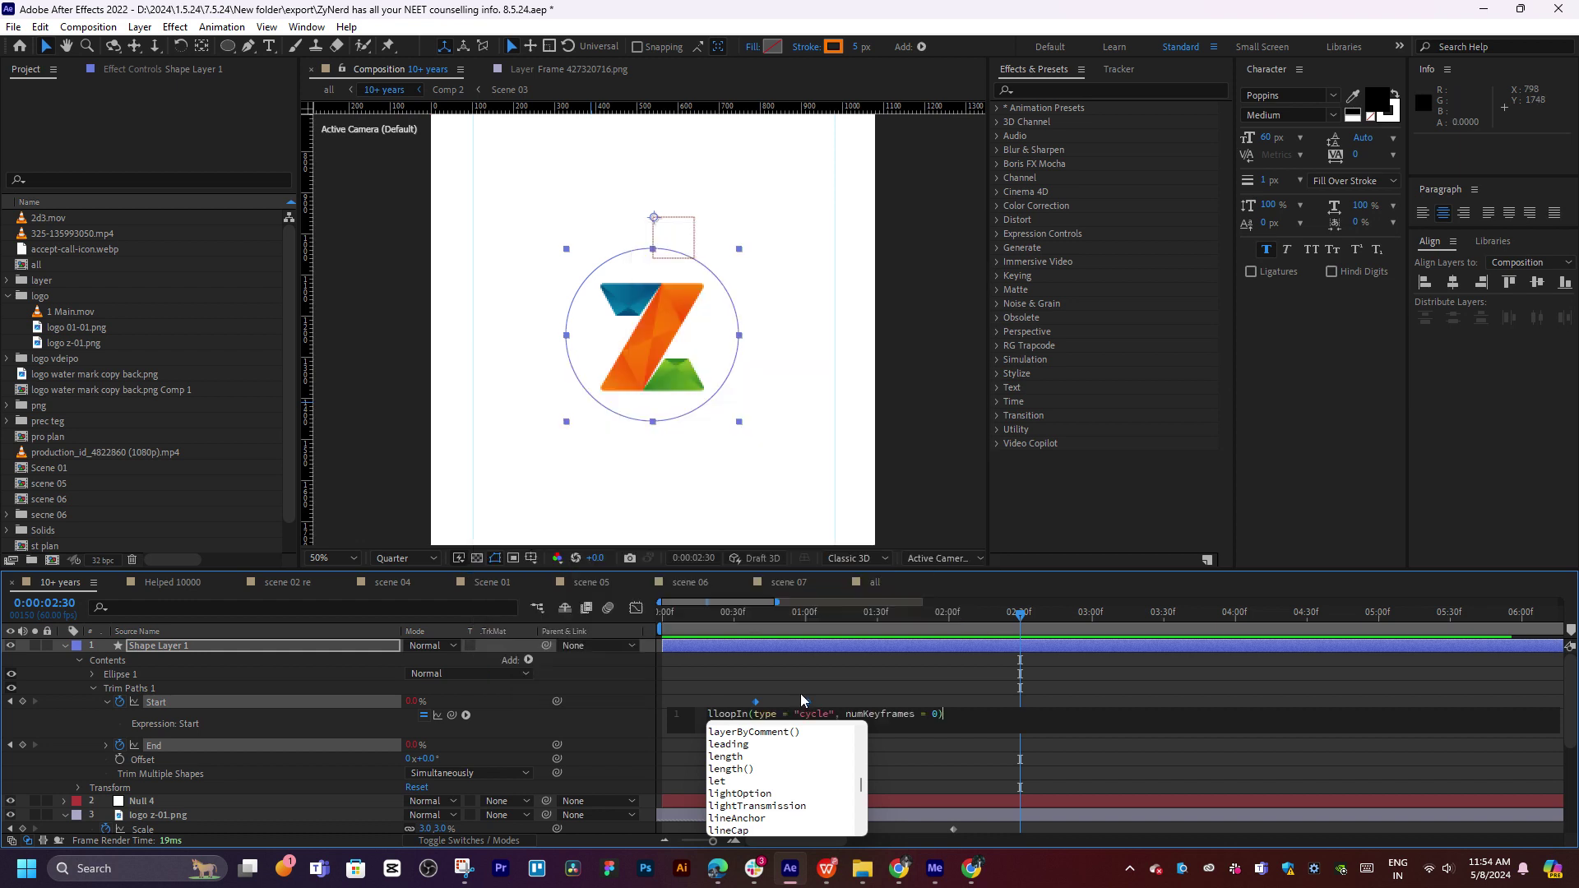
left_click(793, 631)
left_click_drag(769, 621, 831, 622)
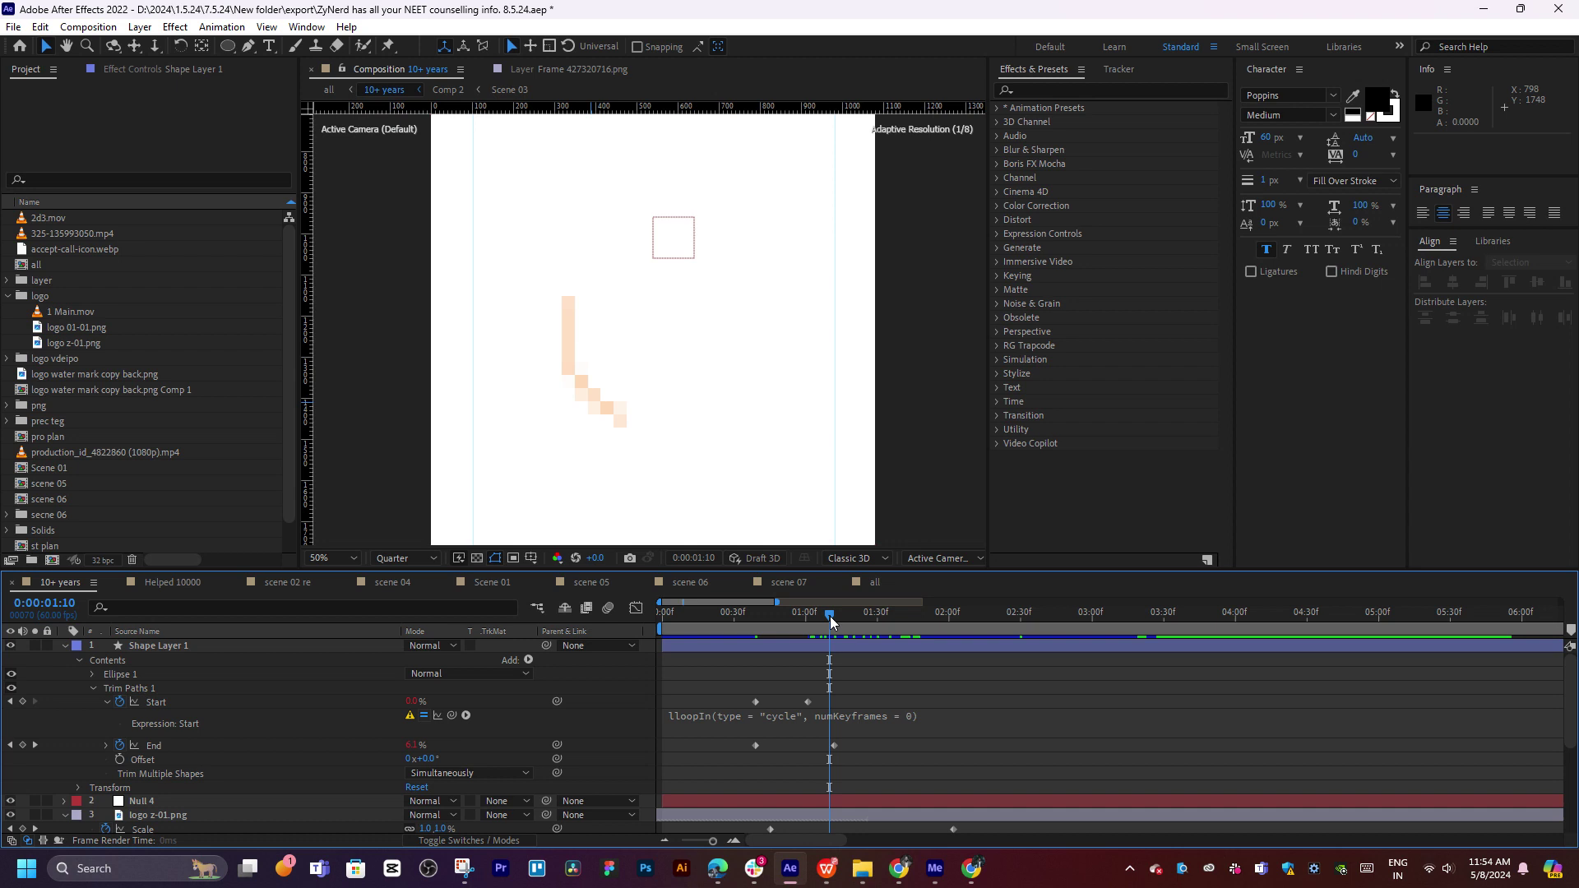
Undo the loopIn edit and remove the Start expression entirely
key("ctrl+z")
left_click(750, 724)
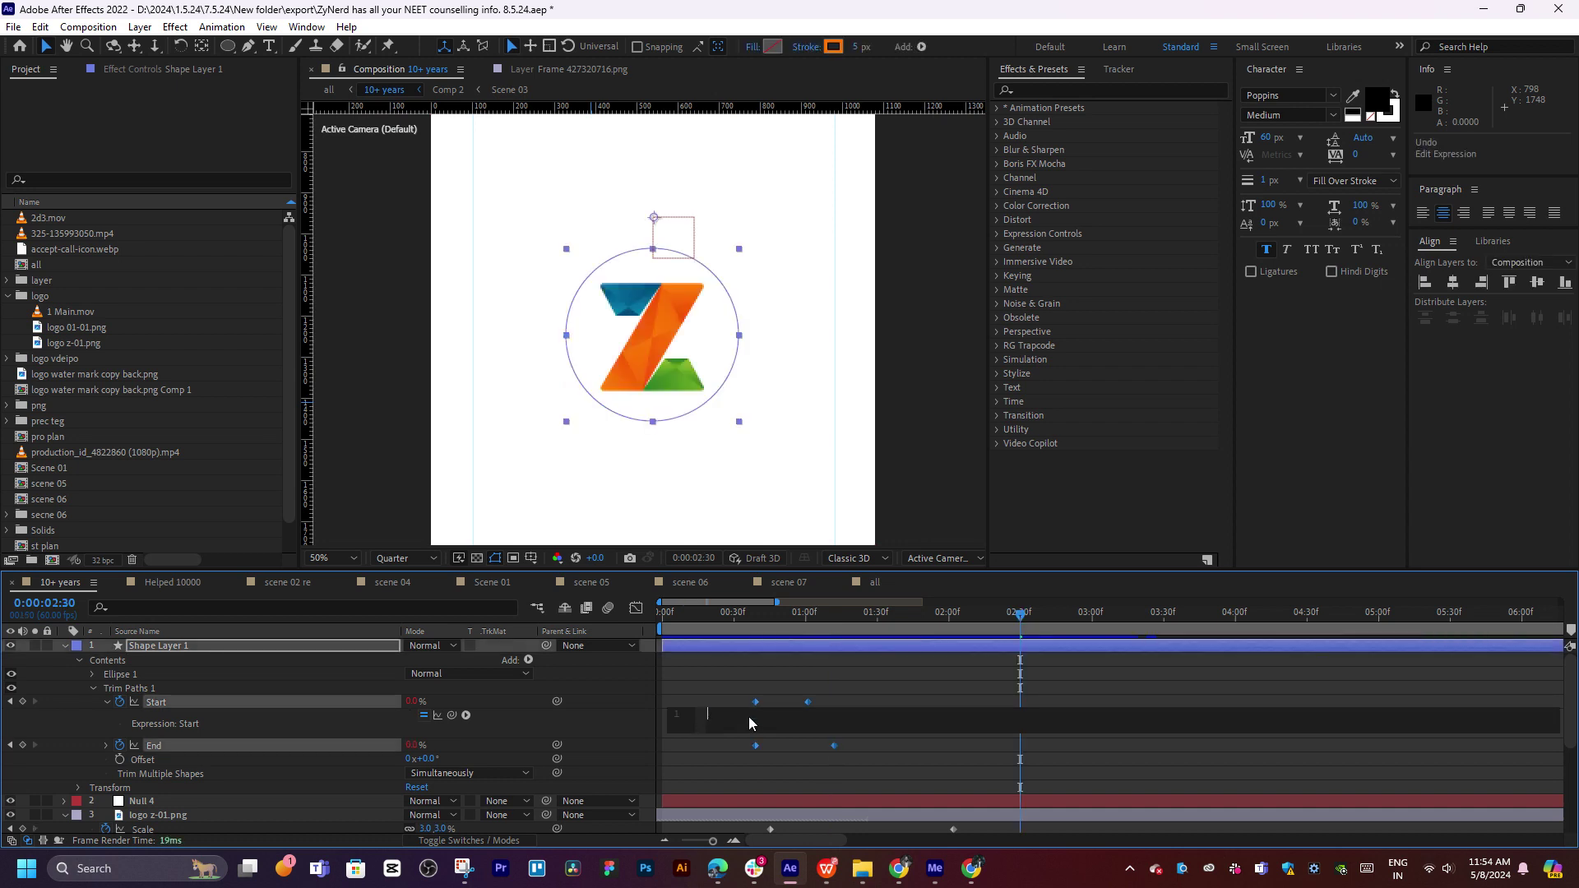
left_click(772, 755)
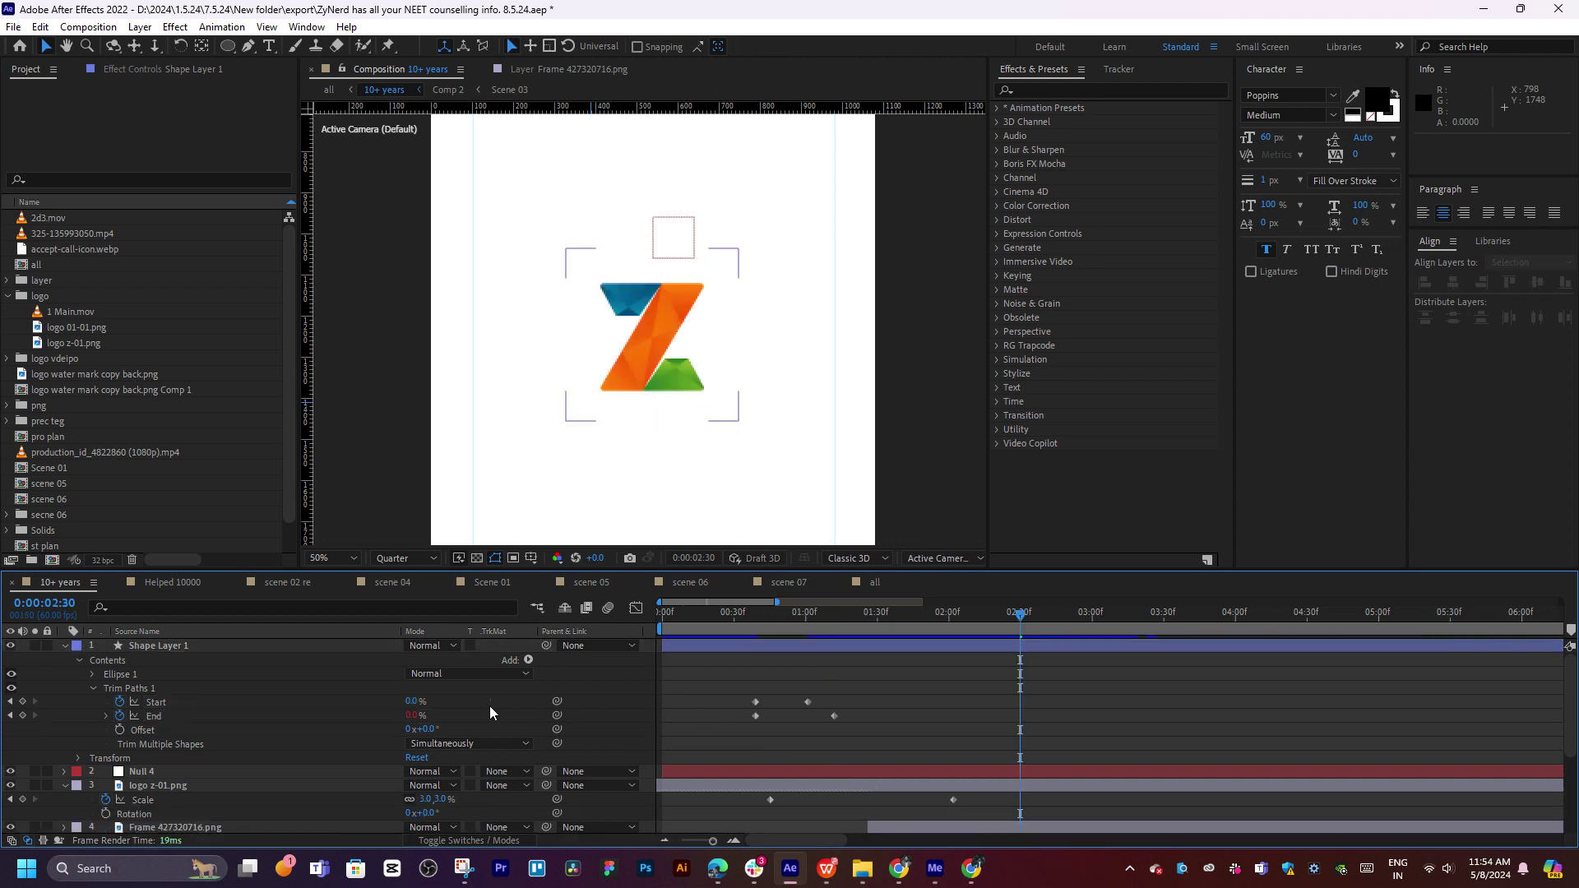
Give Trim Paths Start a loopOutDuration cycle expression from the expression language menu
left_click(121, 702, "alt")
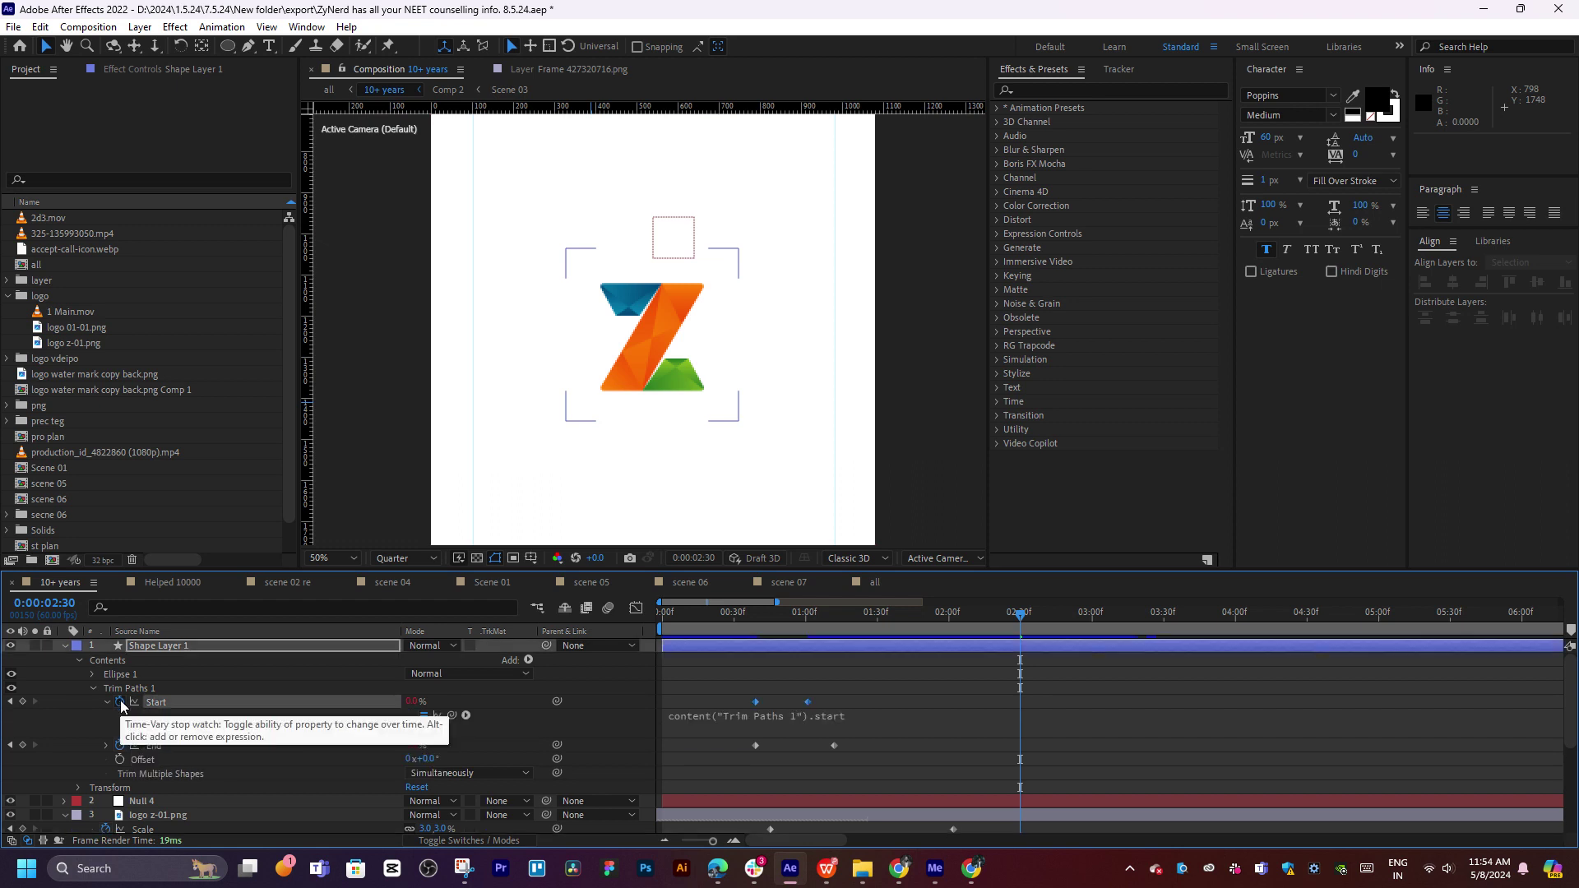
left_click(466, 718)
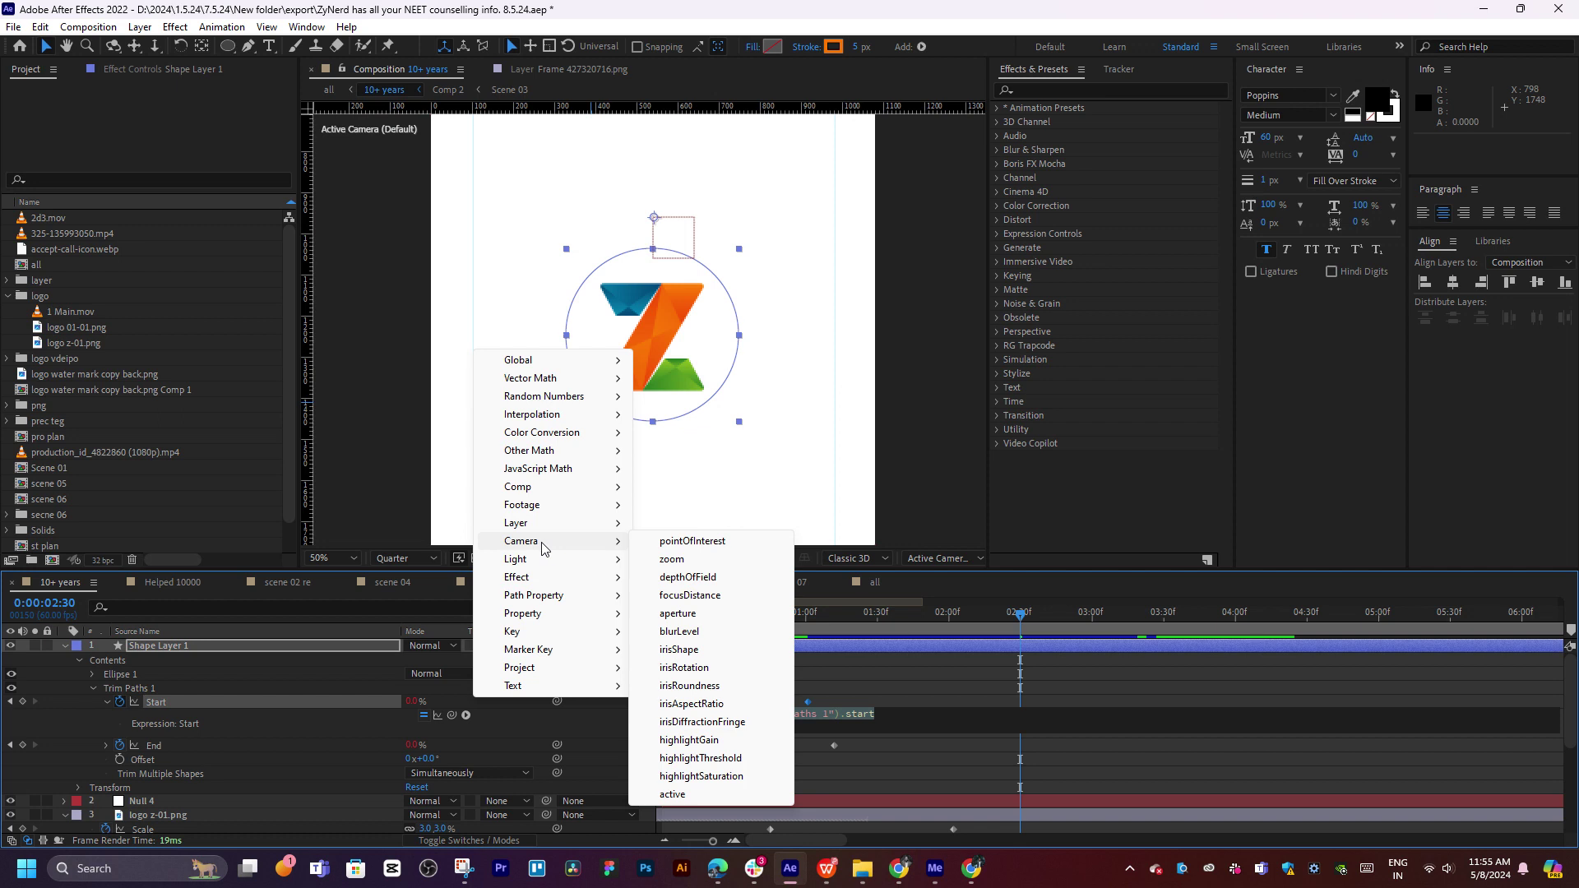
mouse_move(543, 508)
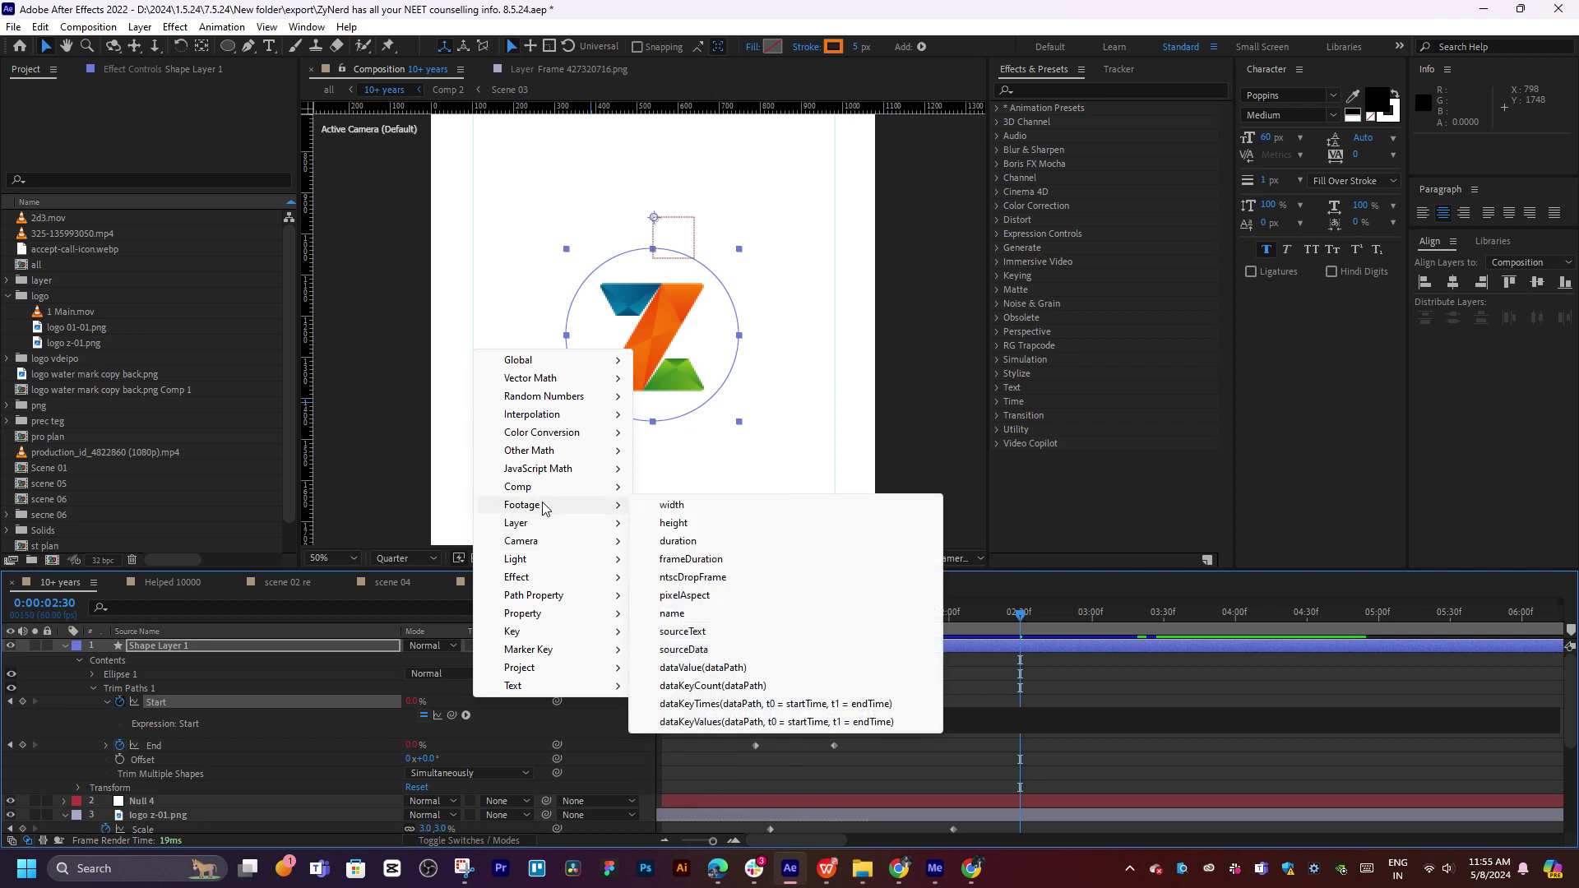
mouse_move(550, 568)
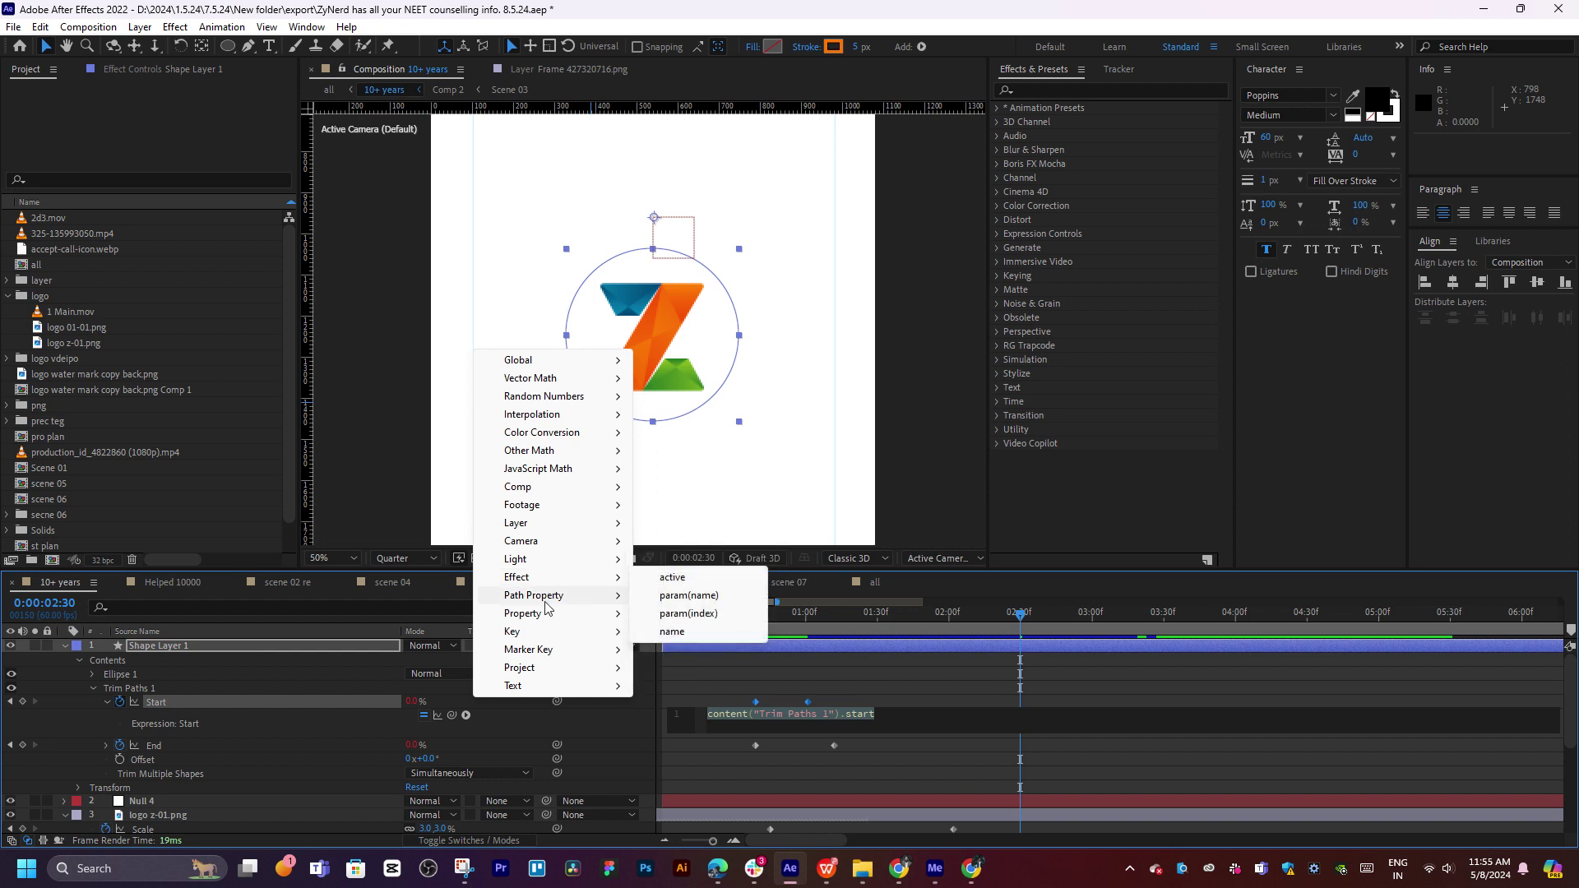
mouse_move(547, 606)
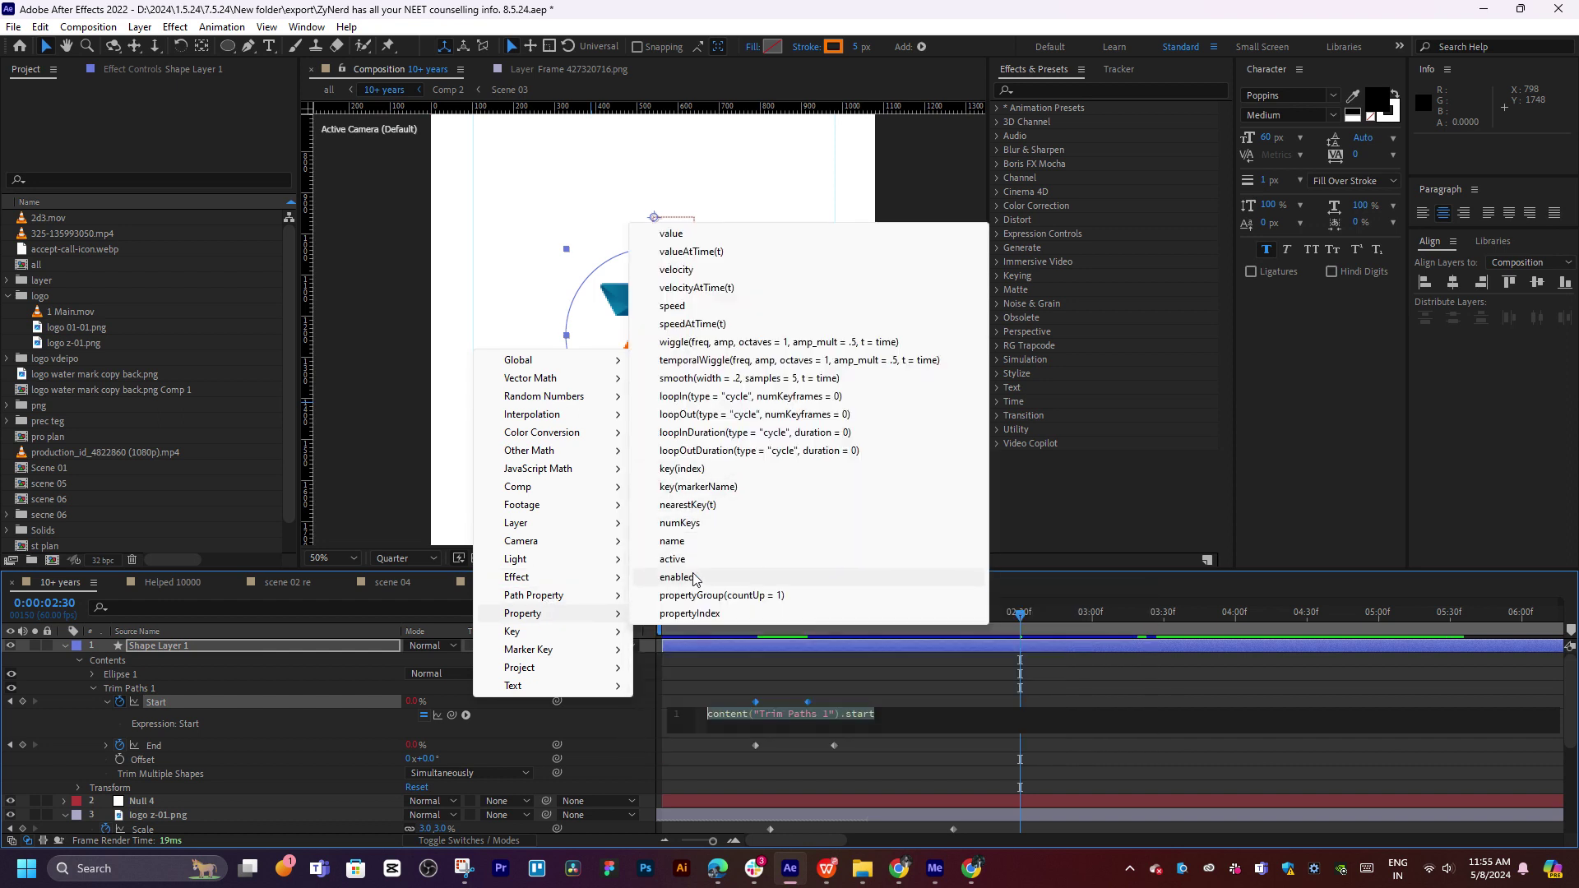
left_click(721, 455)
key("space")
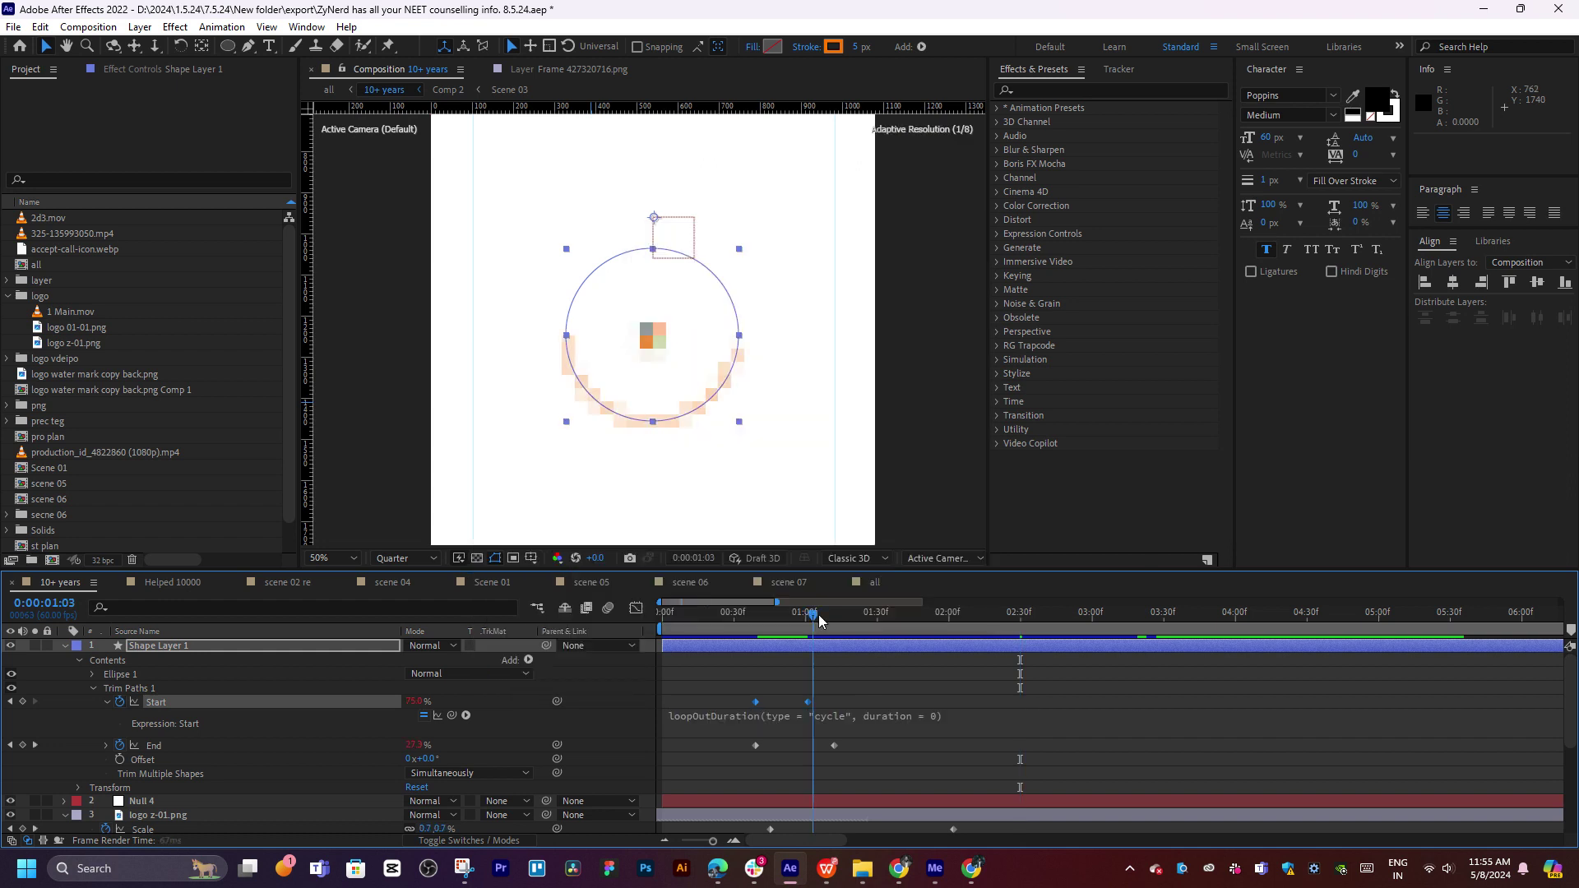
Preview the looping draw-on from several times and inspect the arc at 0:00:00:50
left_click(846, 615)
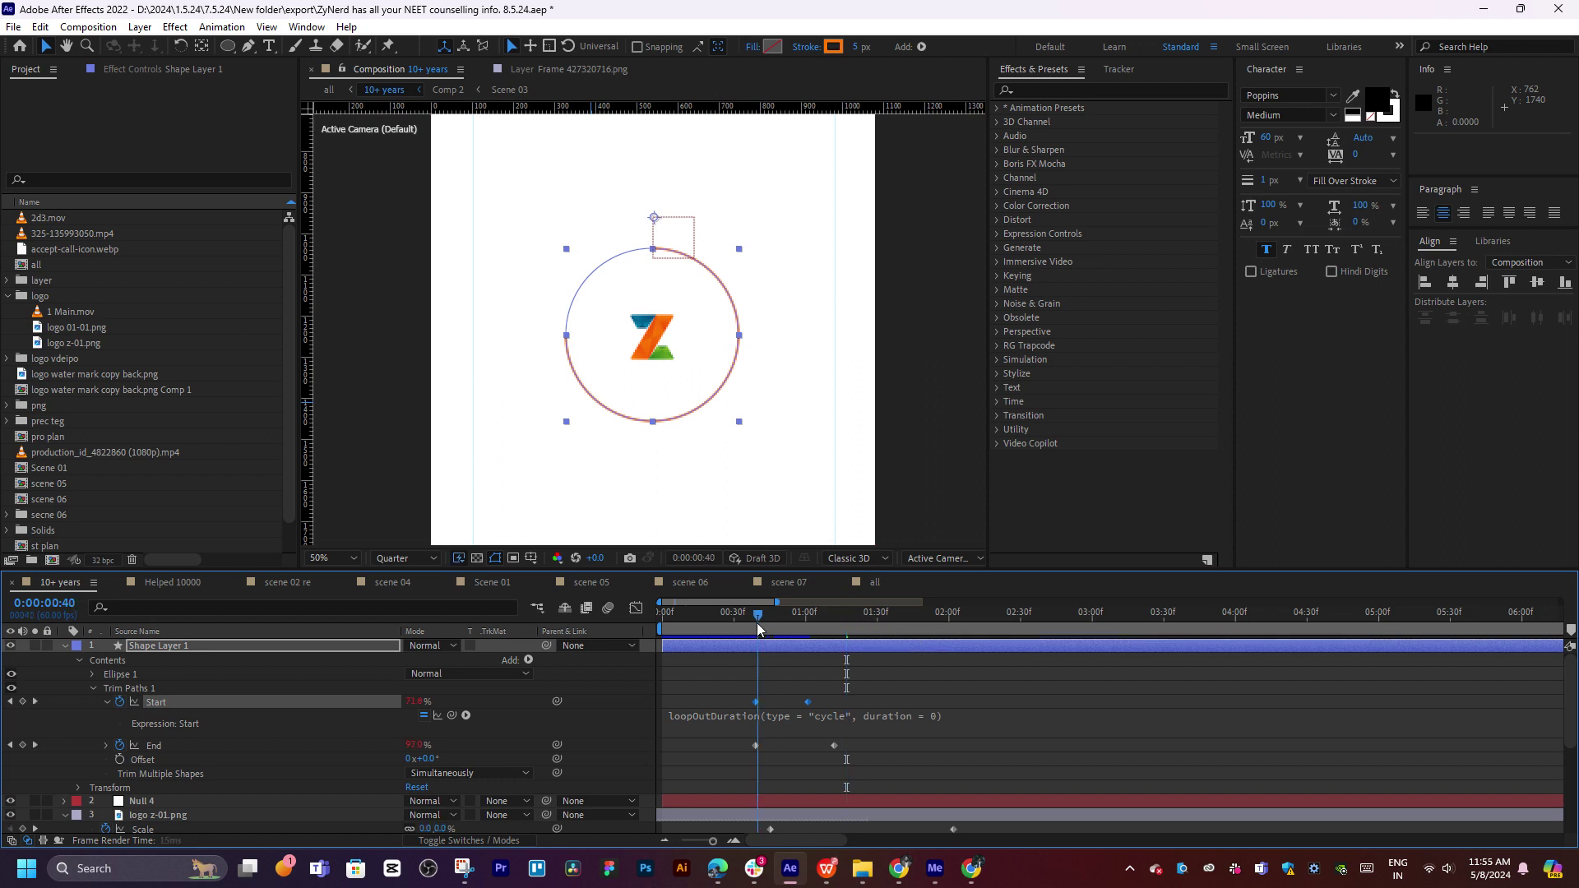
key("j")
key("space")
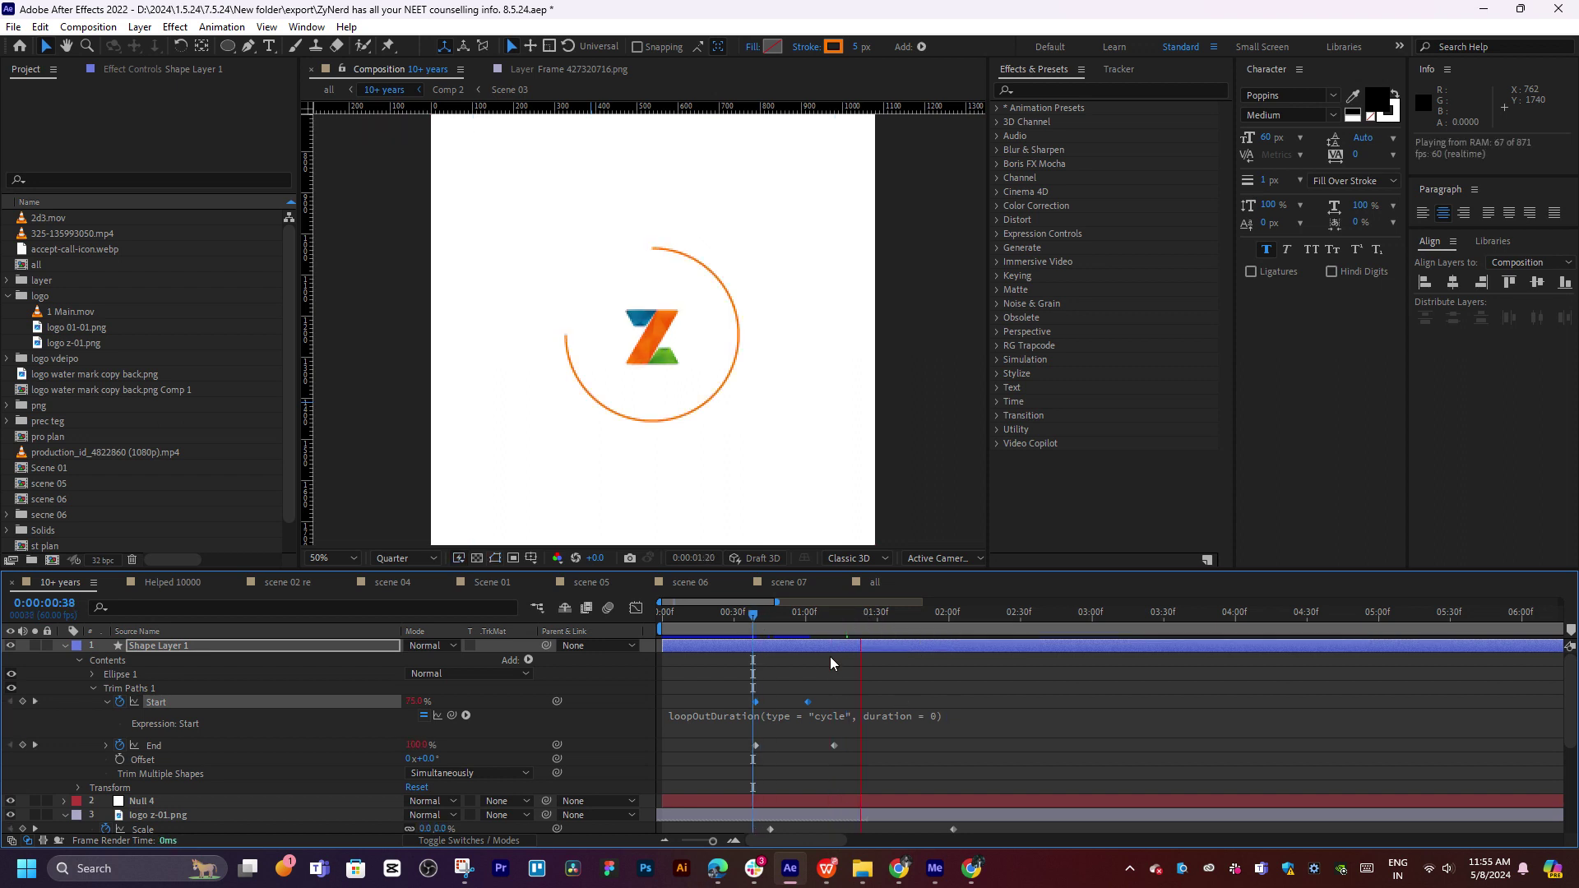
left_click(914, 613)
key("space")
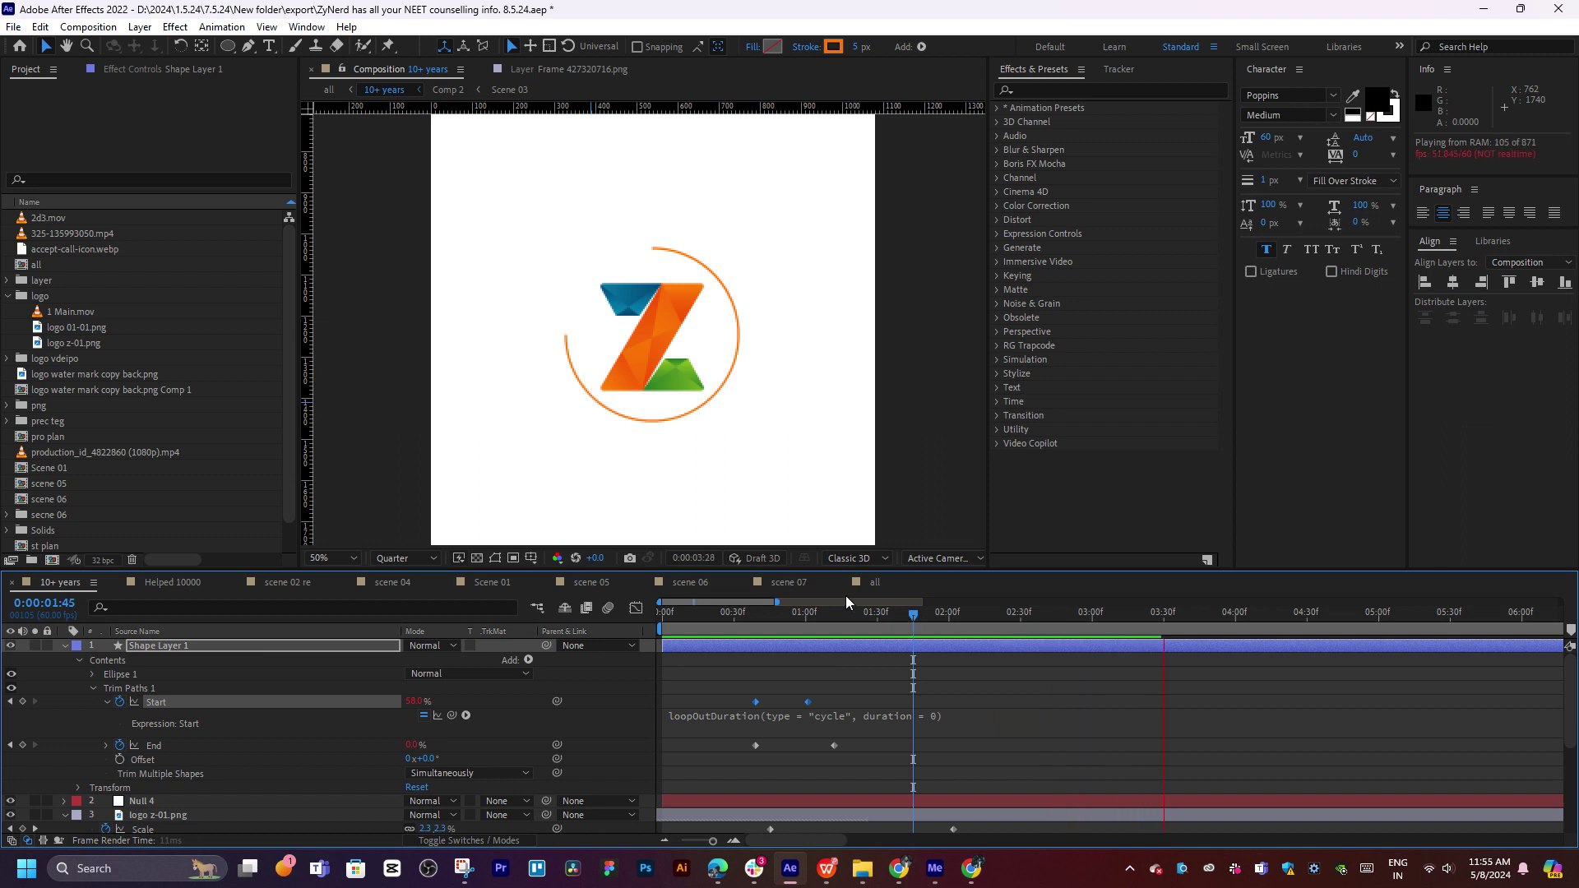
left_click(766, 616)
key("space")
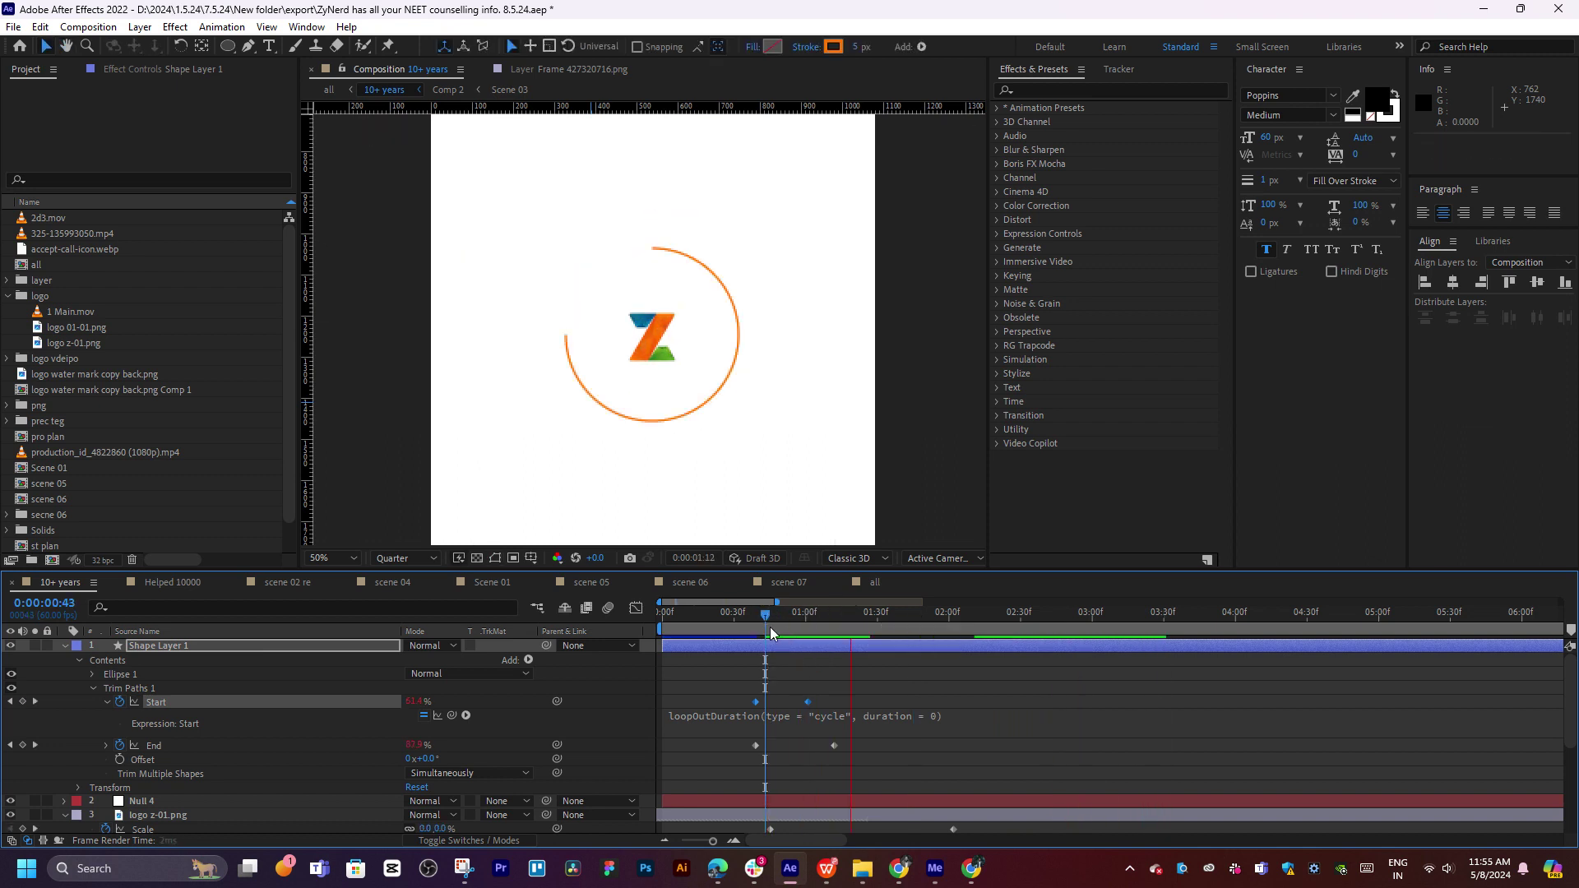
key("space")
left_click_drag(762, 623, 783, 619)
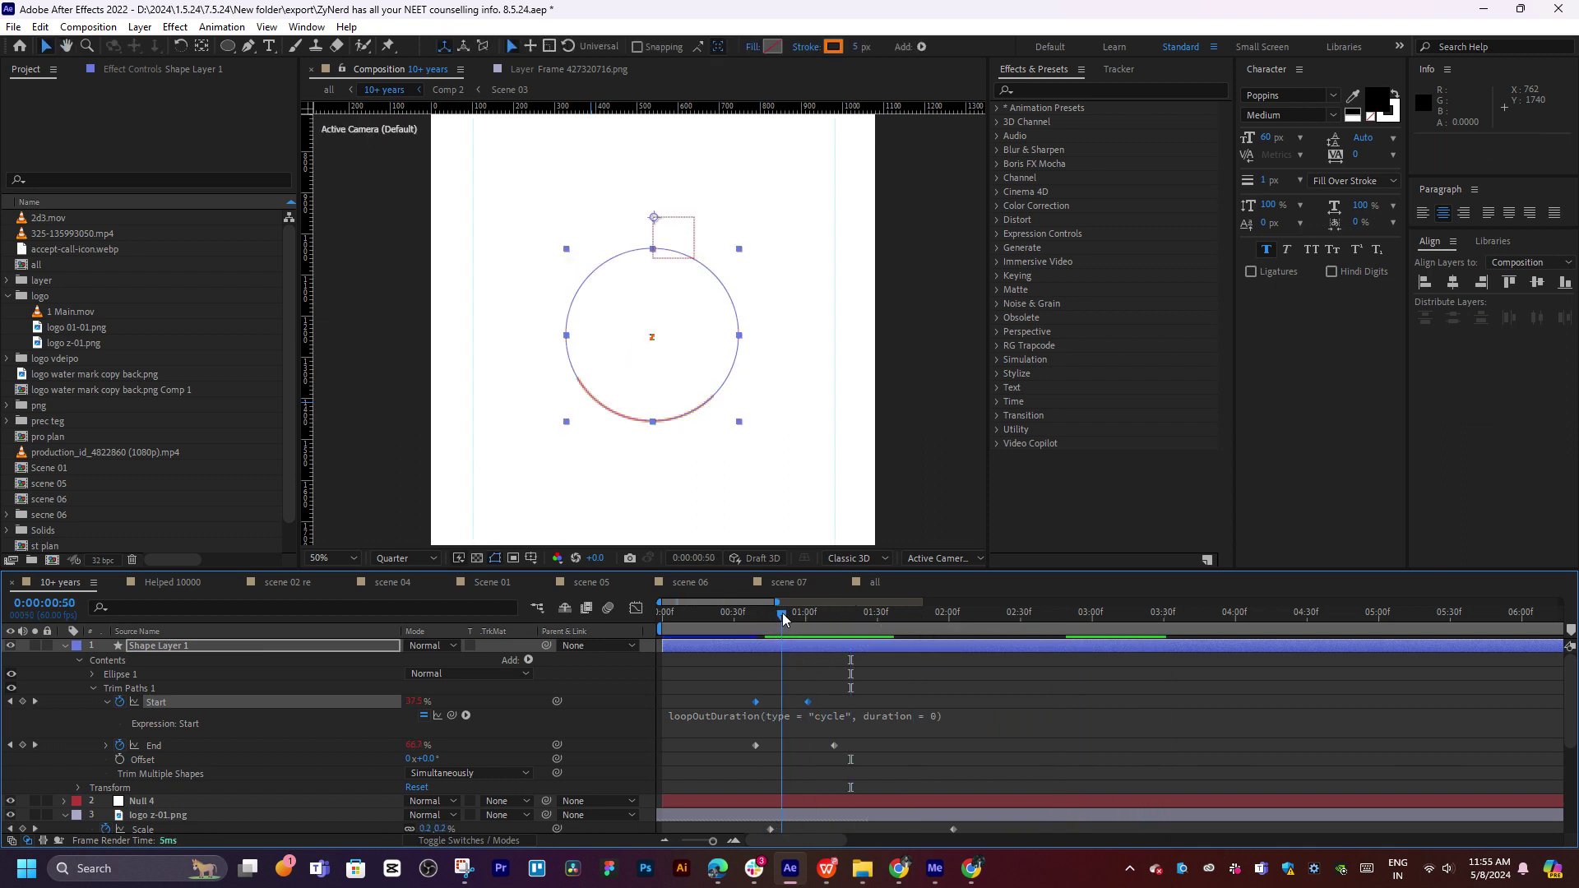
Add the loopOutDuration cycle expression to Trim Paths End and preview the loop
left_click(128, 749)
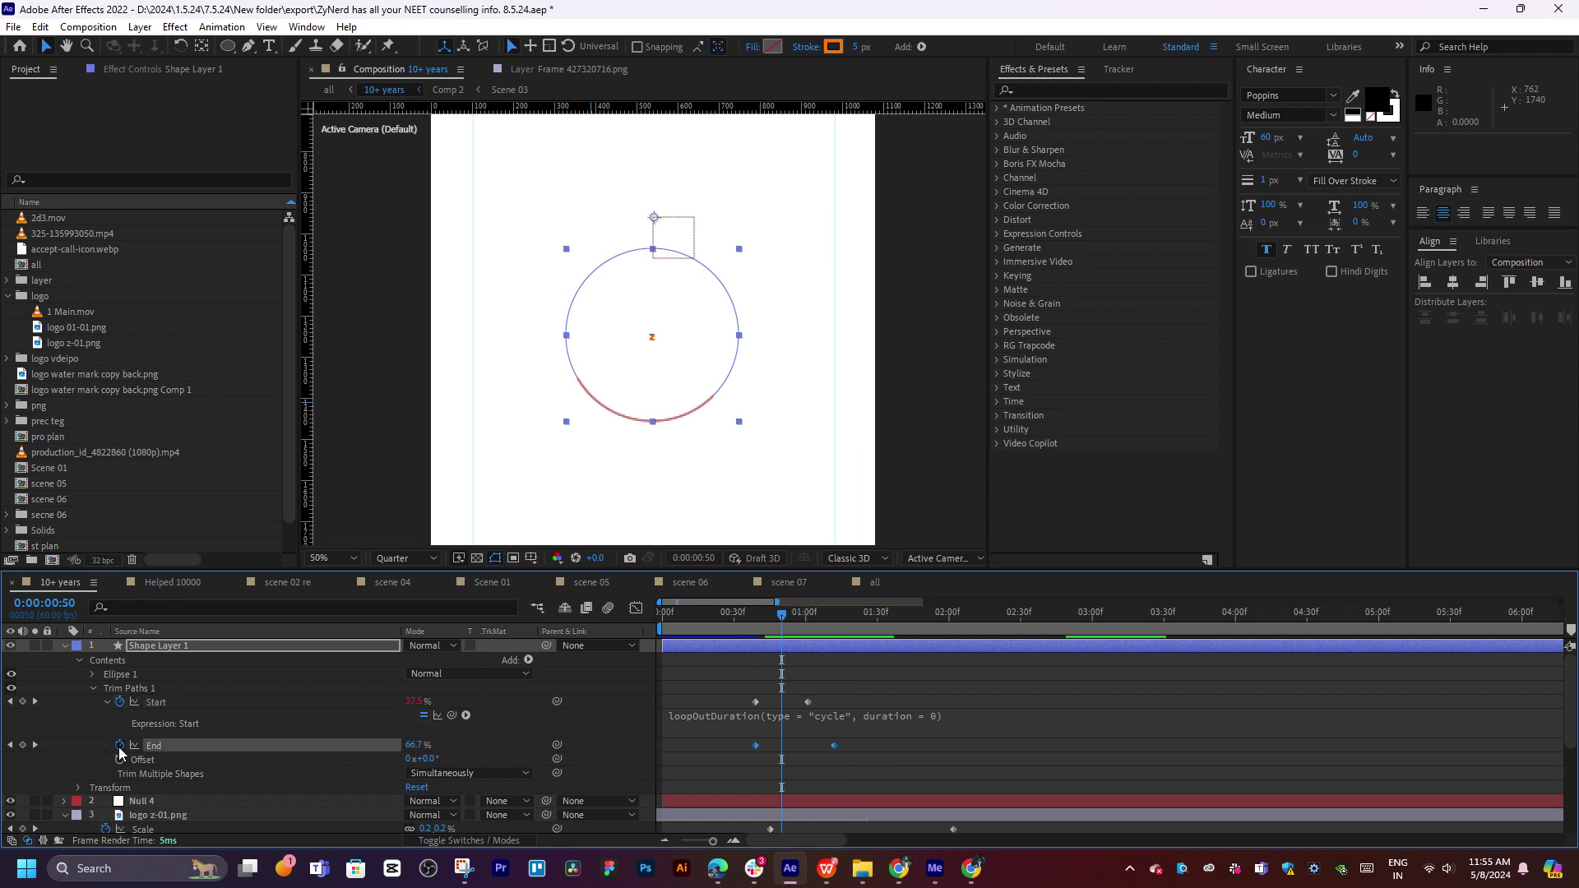
left_click(121, 747, "alt")
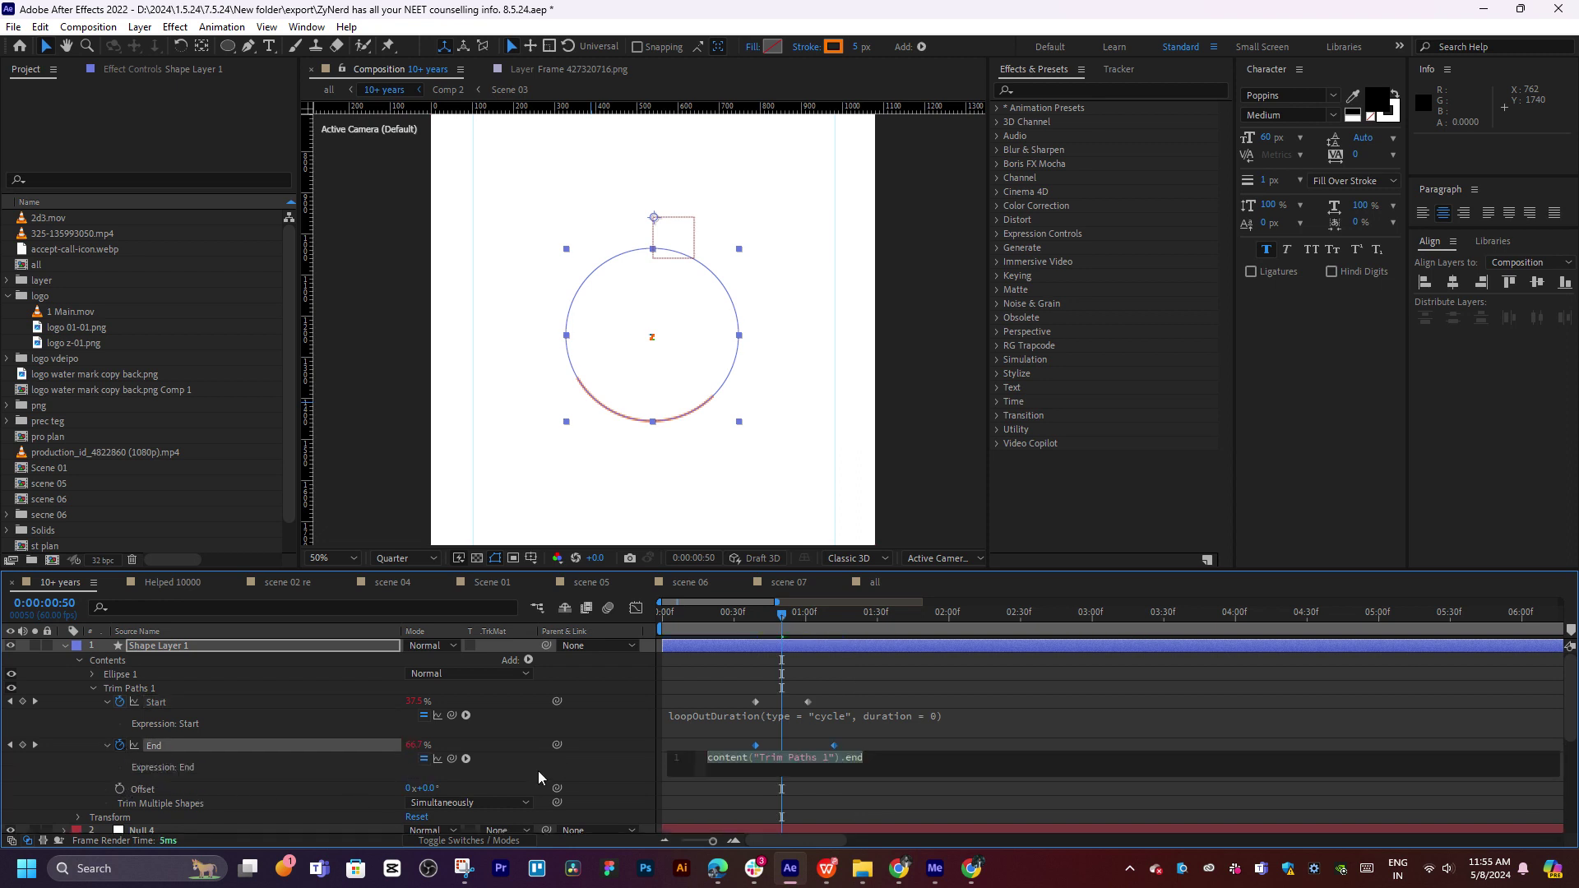
left_click(466, 760)
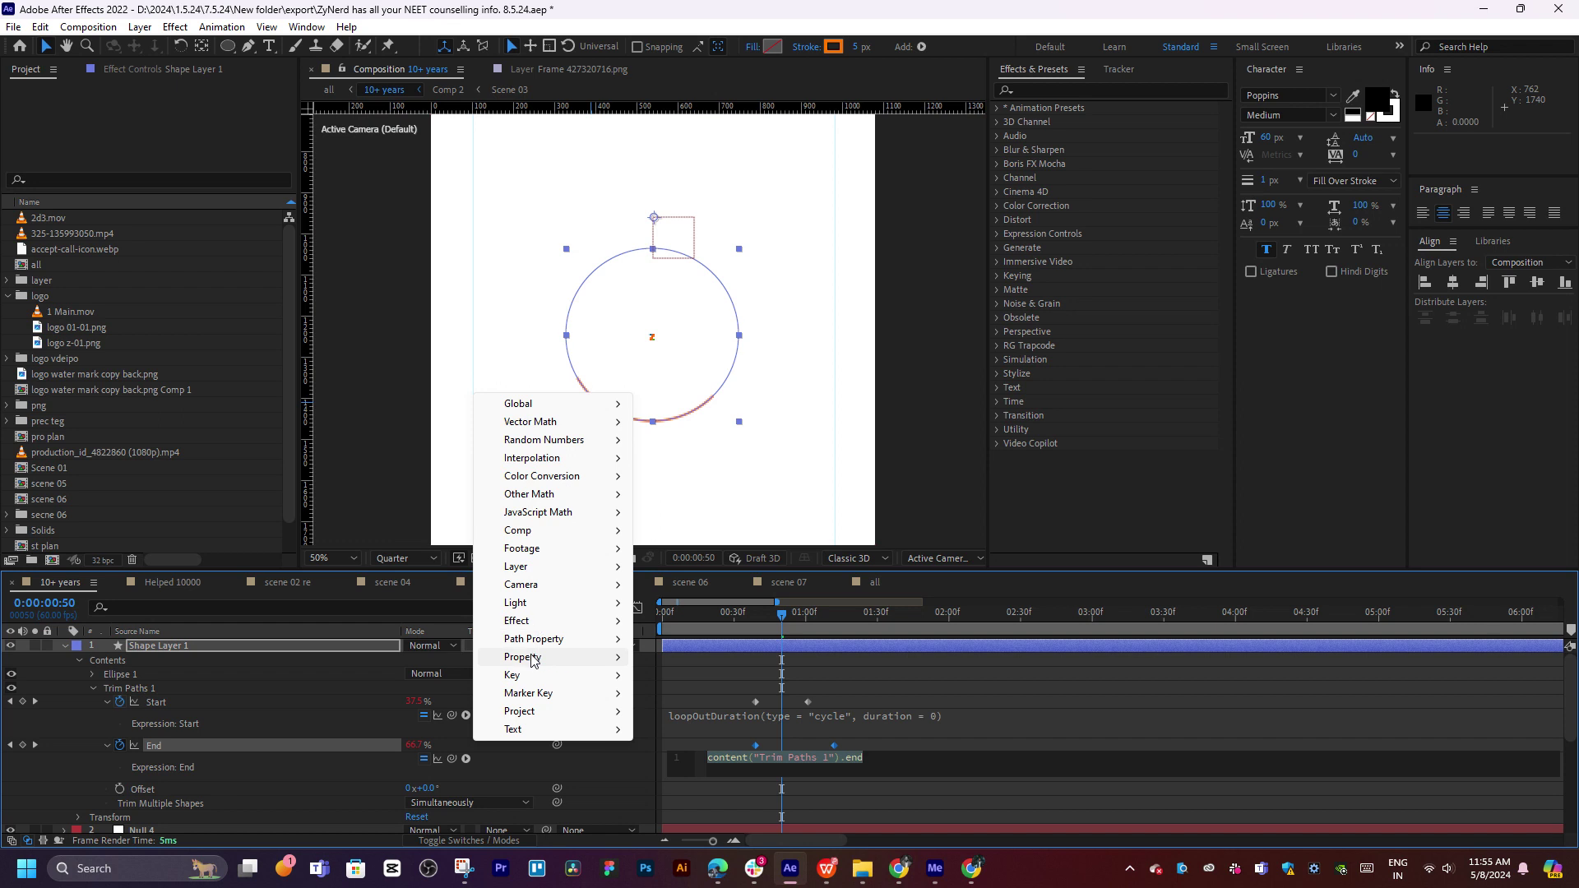
mouse_move(523, 657)
left_click(710, 501)
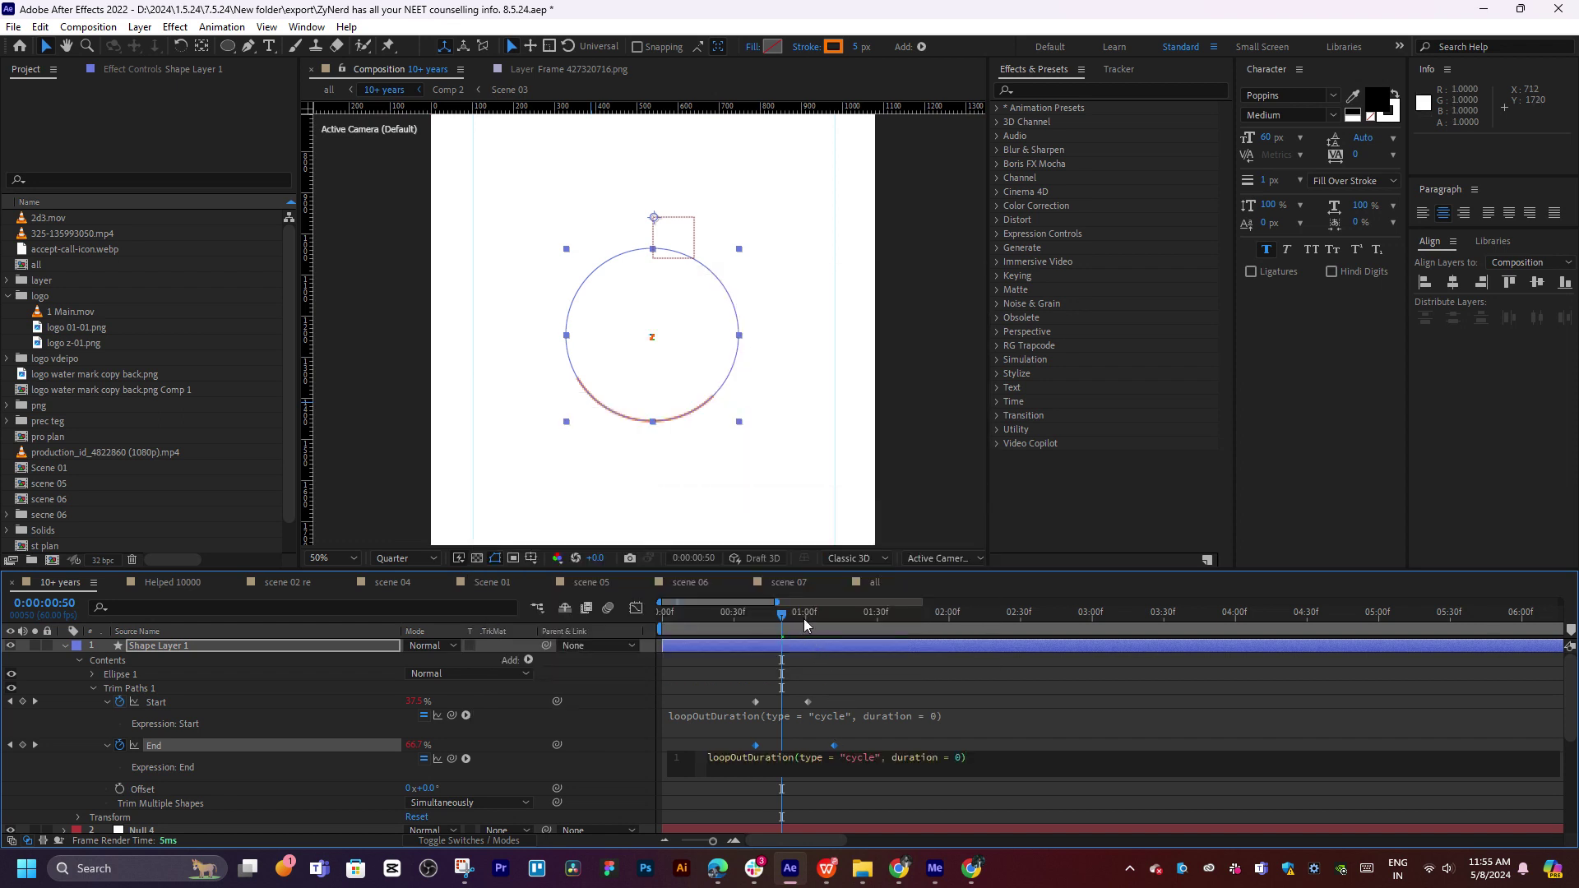
left_click_drag(803, 619, 1011, 618)
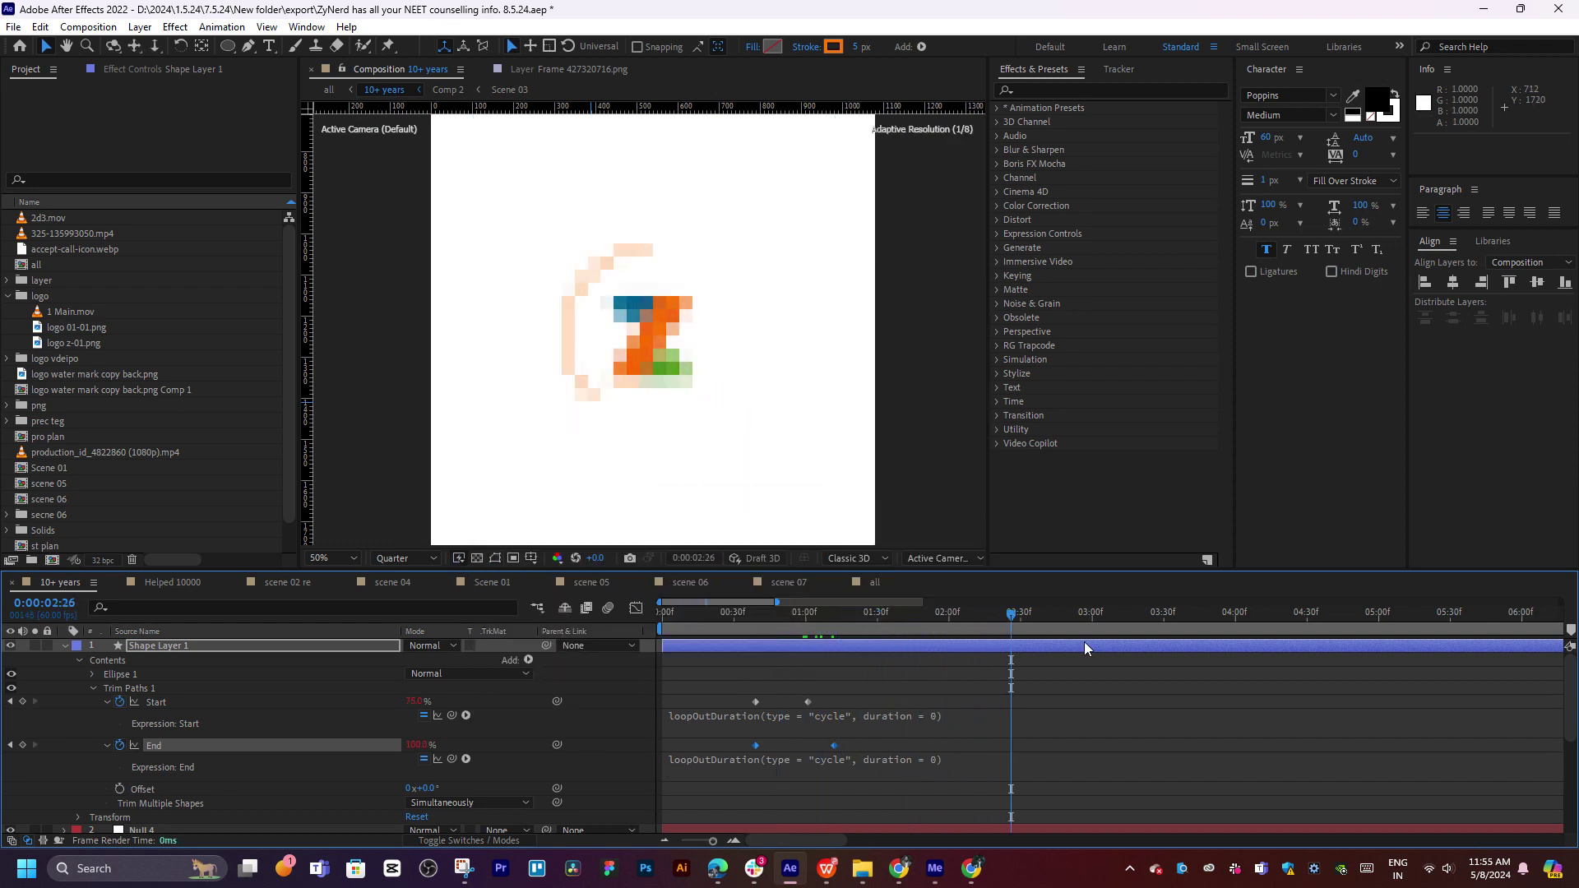
key("space")
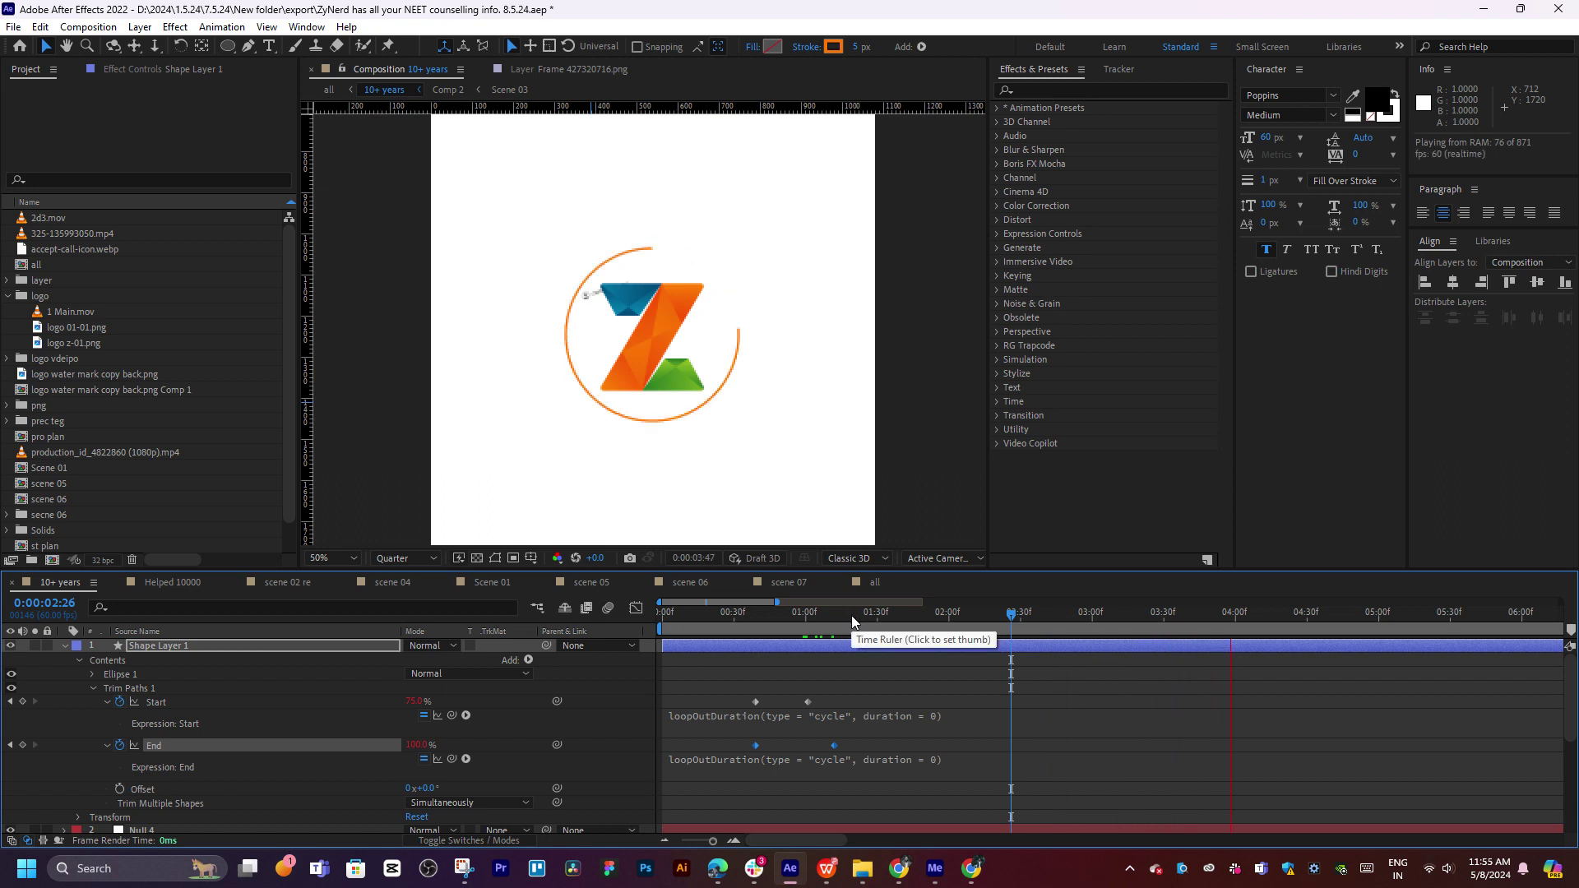
left_click_drag(803, 618, 761, 619)
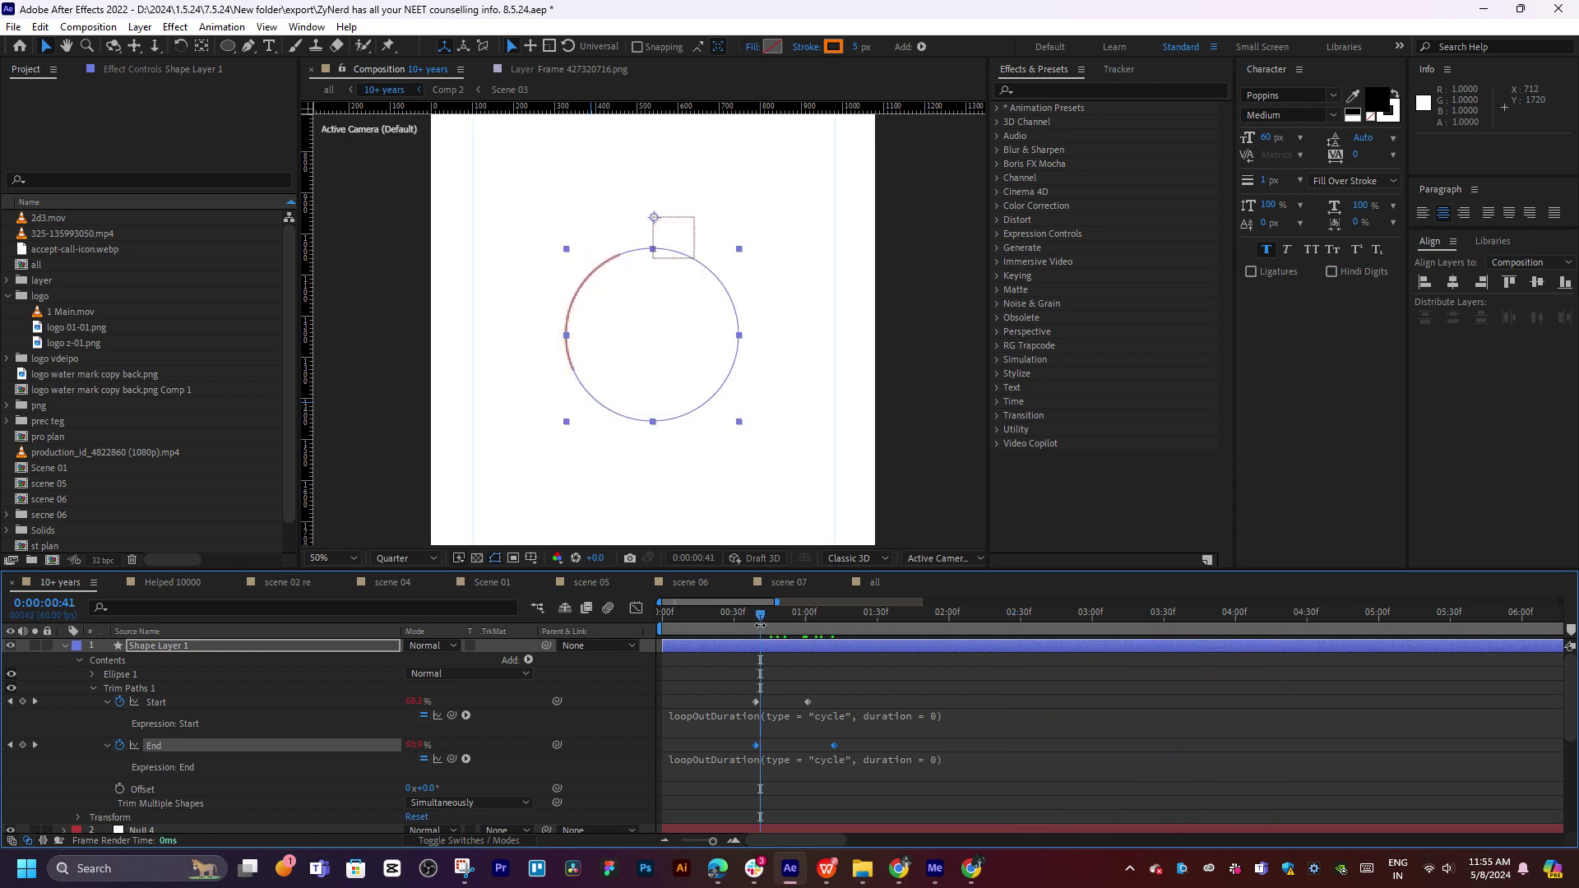
key("space")
Drag the Start keyframe earlier to 0:00:00:24 and check the timing around 0:00:00:40
left_click_drag(808, 703, 784, 702)
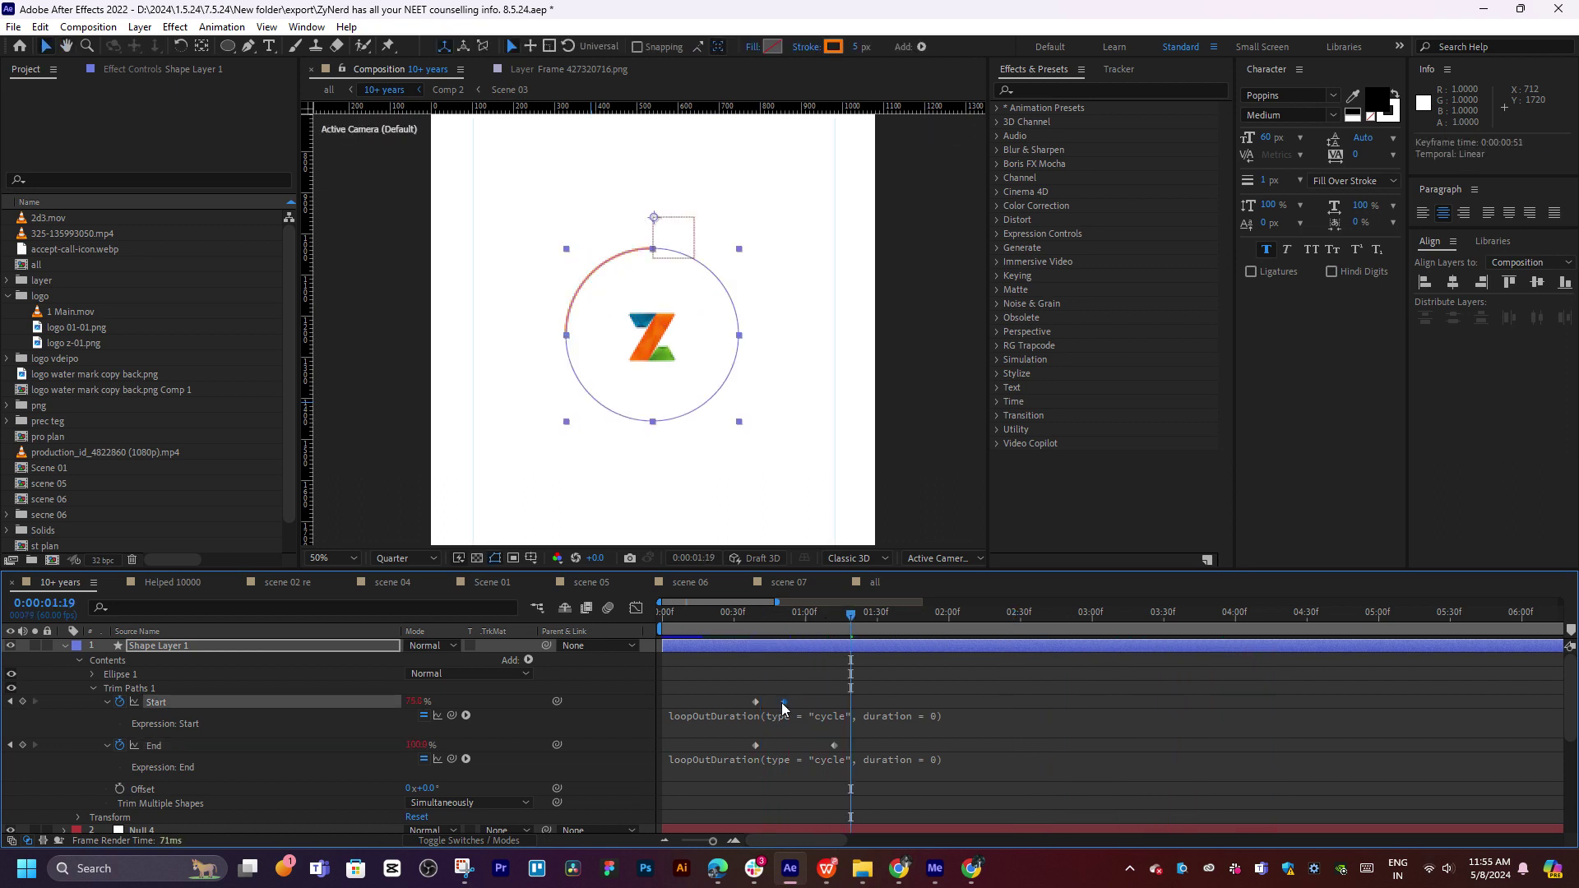
left_click(759, 619)
key("space")
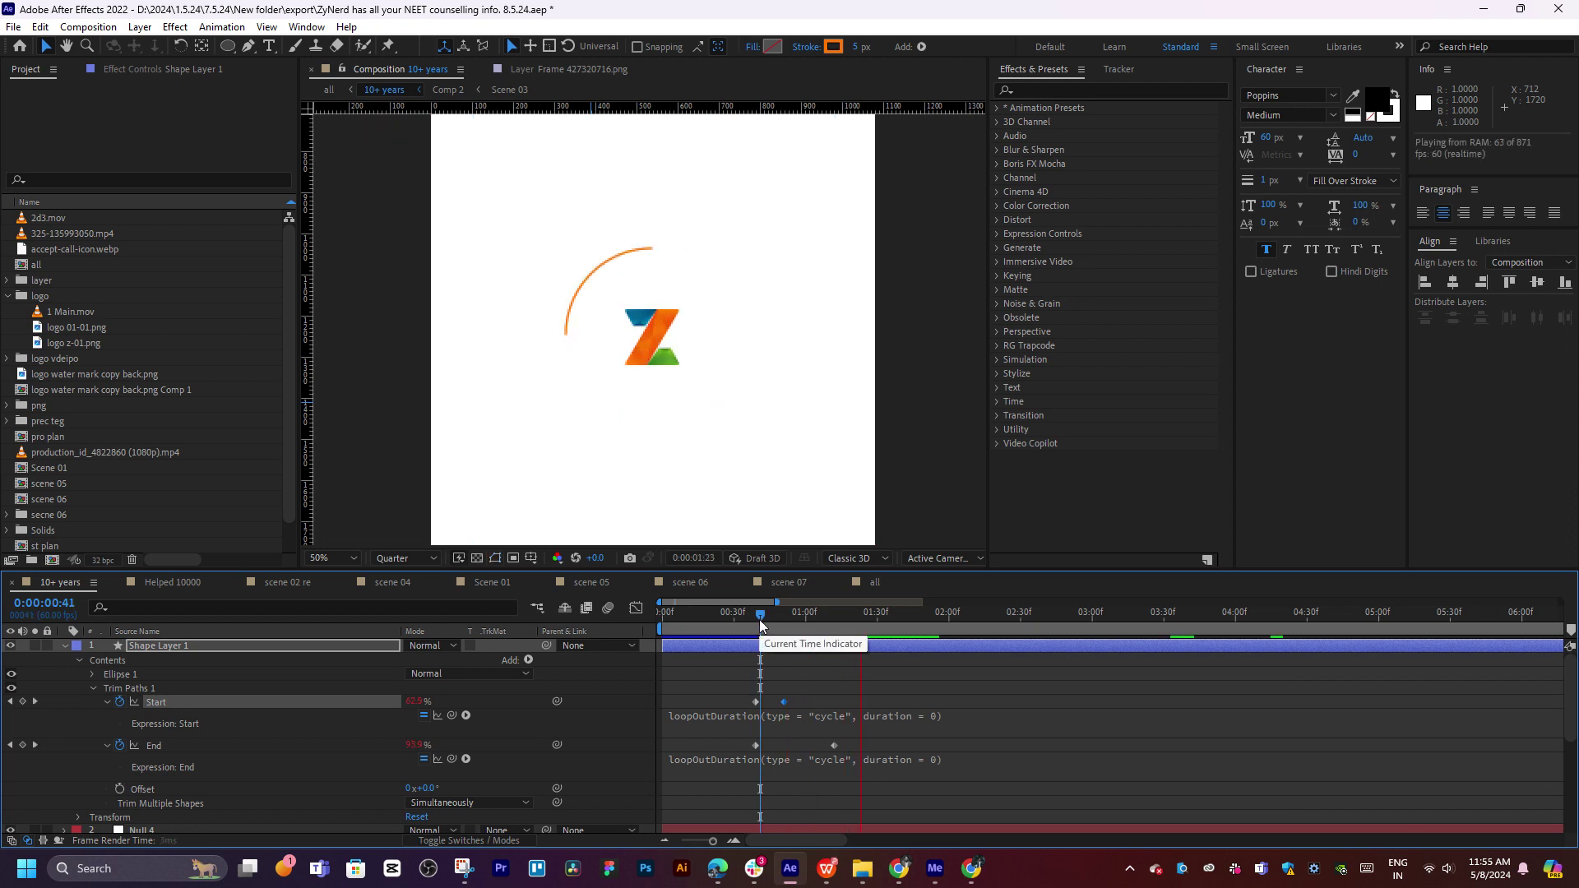
mouse_move(758, 619)
left_mouse_down()
mouse_move(742, 616)
mouse_move(805, 615)
left_mouse_up()
key("v")
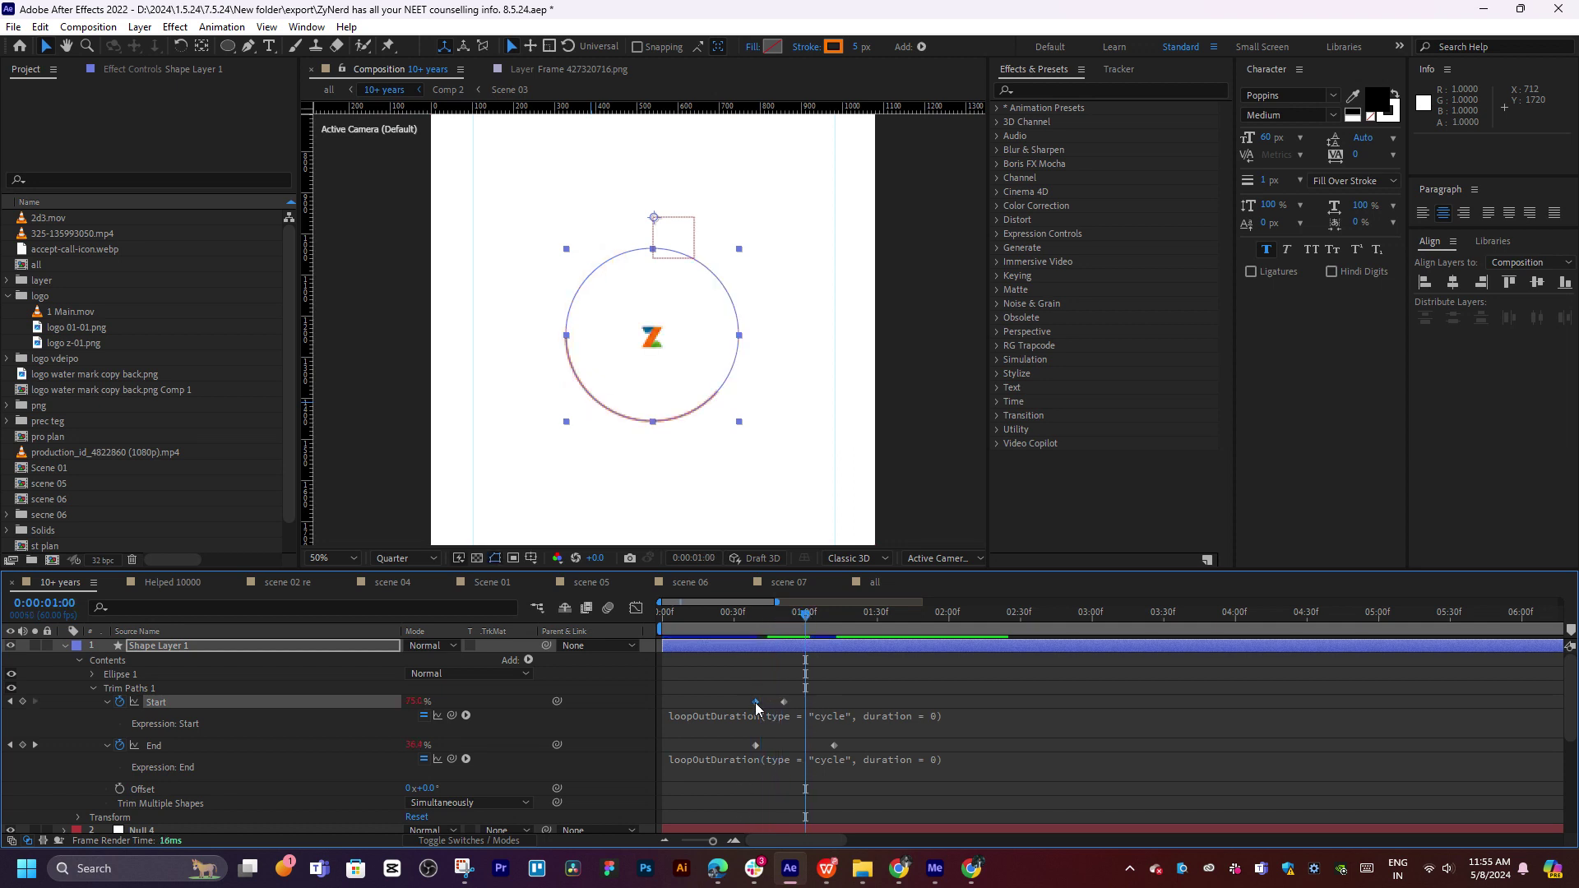
left_click_drag(757, 705, 721, 705)
mouse_move(734, 620)
left_mouse_down()
mouse_move(792, 604)
mouse_move(760, 606)
mouse_move(774, 606)
left_mouse_up()
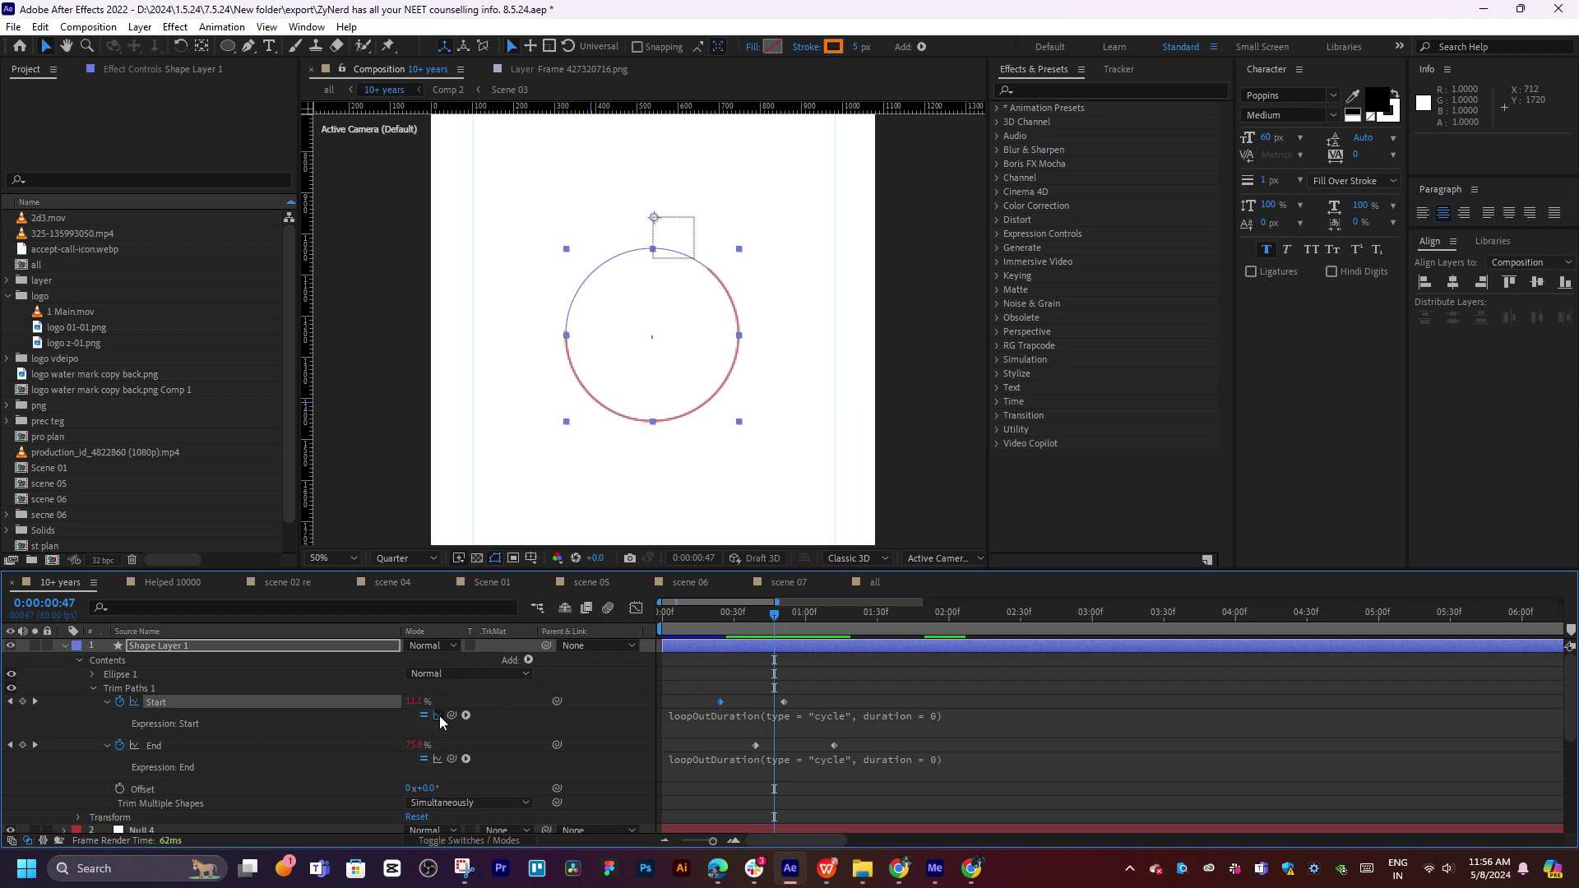
Replace the Trim Paths Start expression with Global > time plus 200, giving 'time200'
left_click(466, 715)
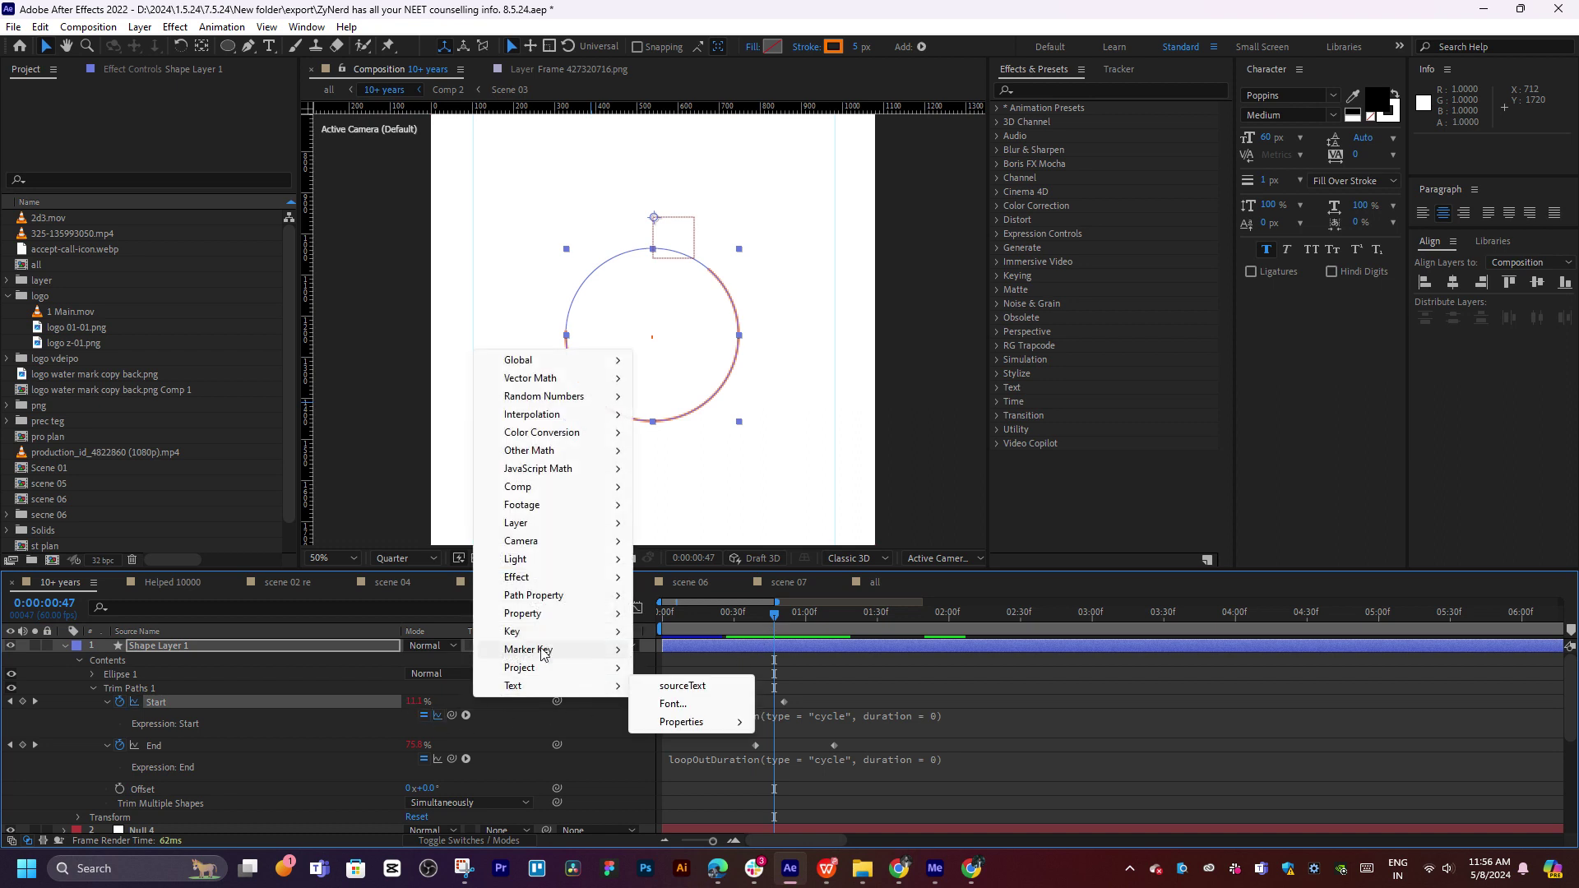
mouse_move(530, 650)
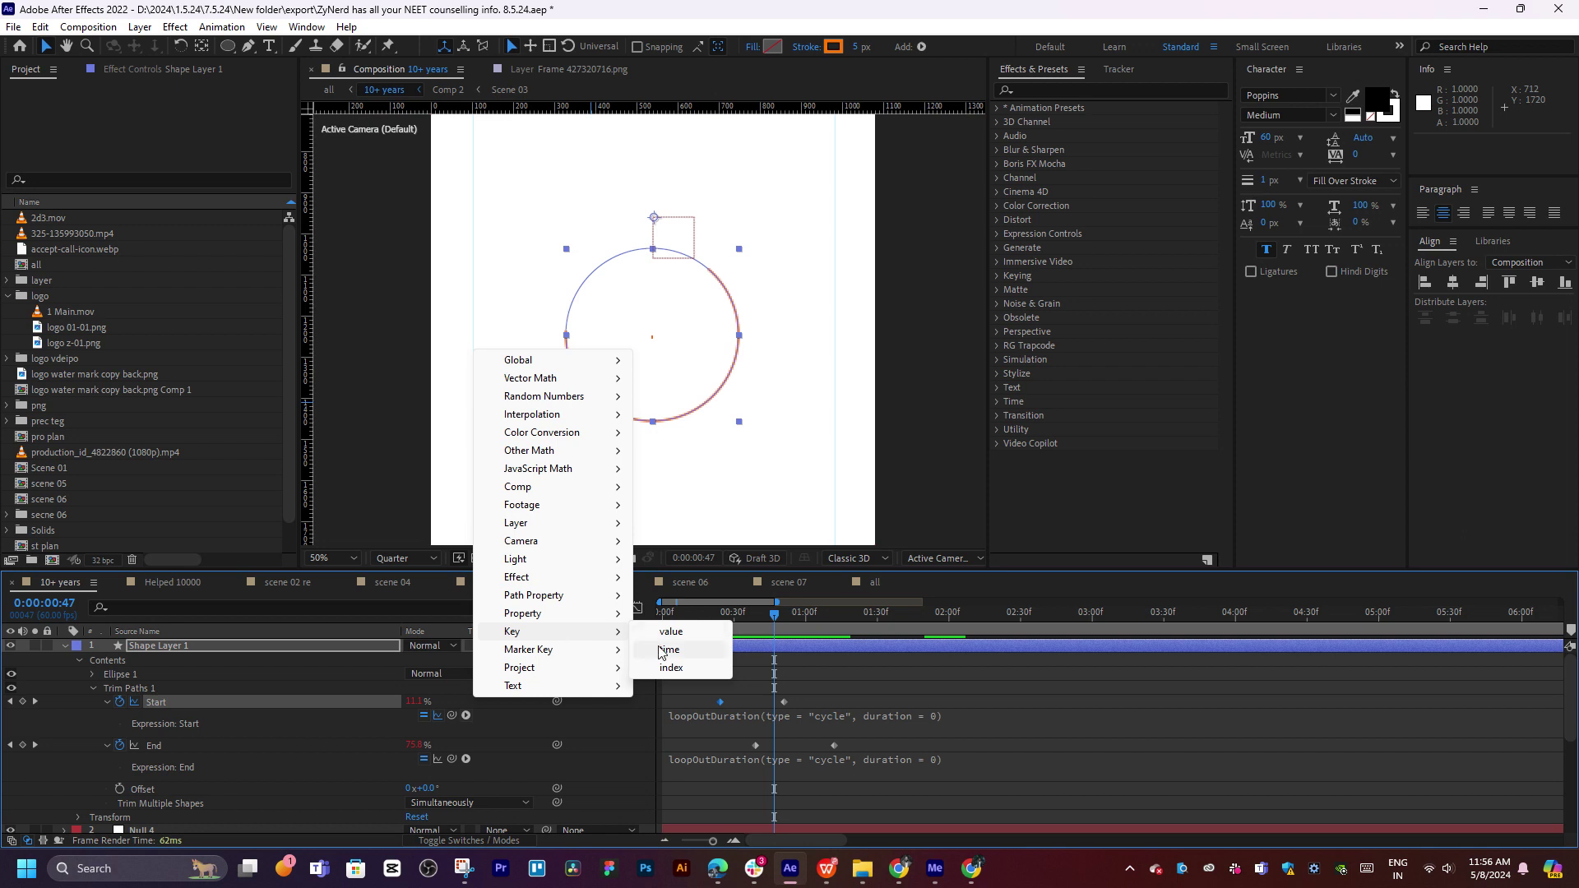
left_click(668, 649)
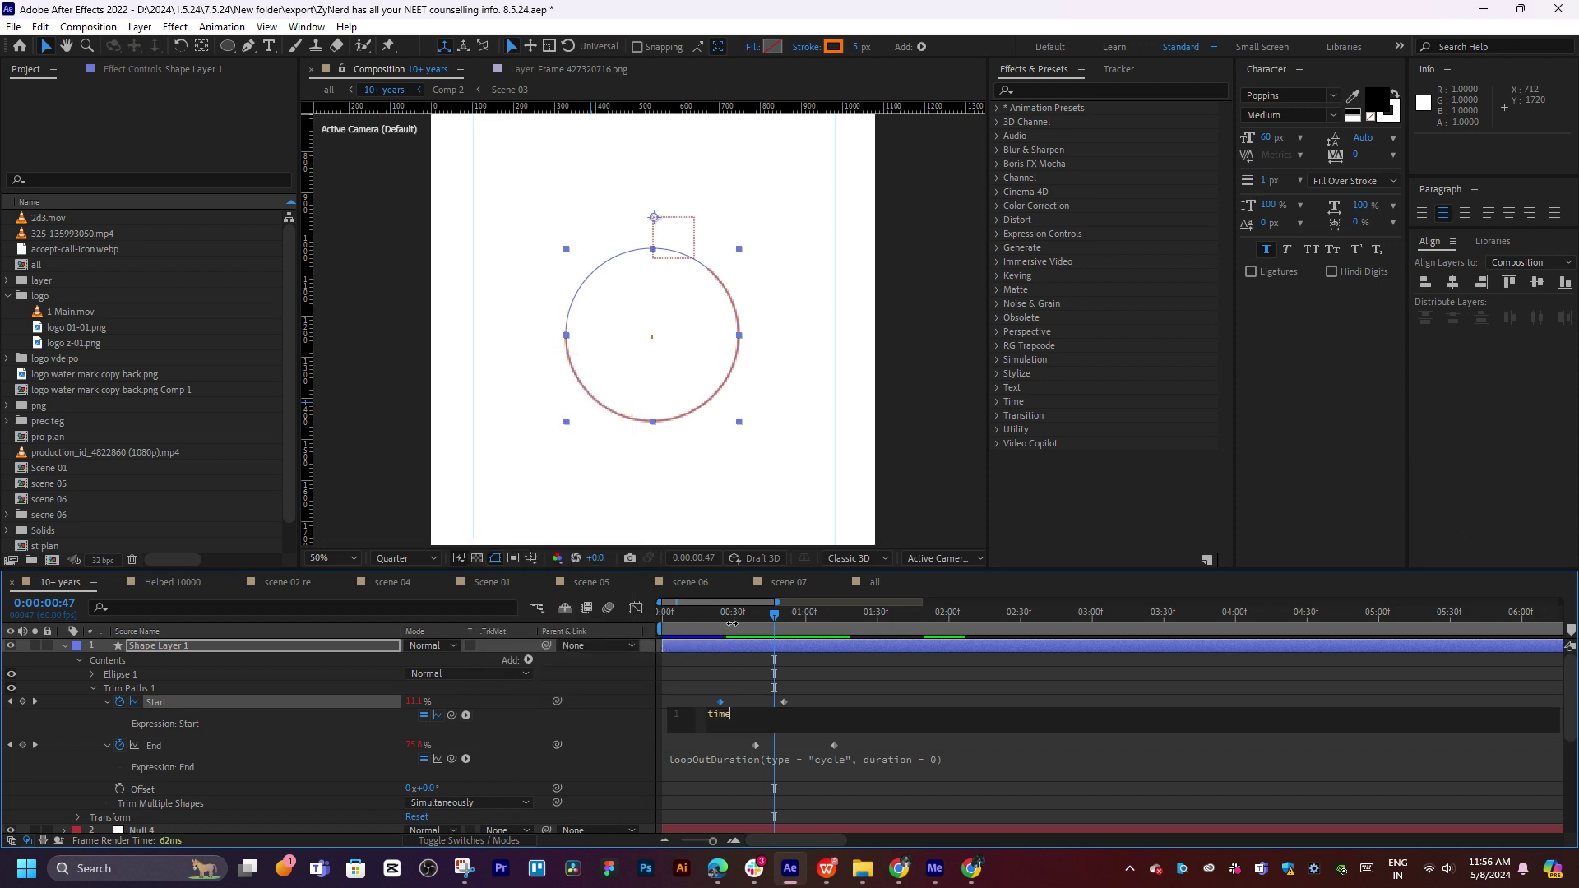
type("200")
left_click(757, 674)
key("space")
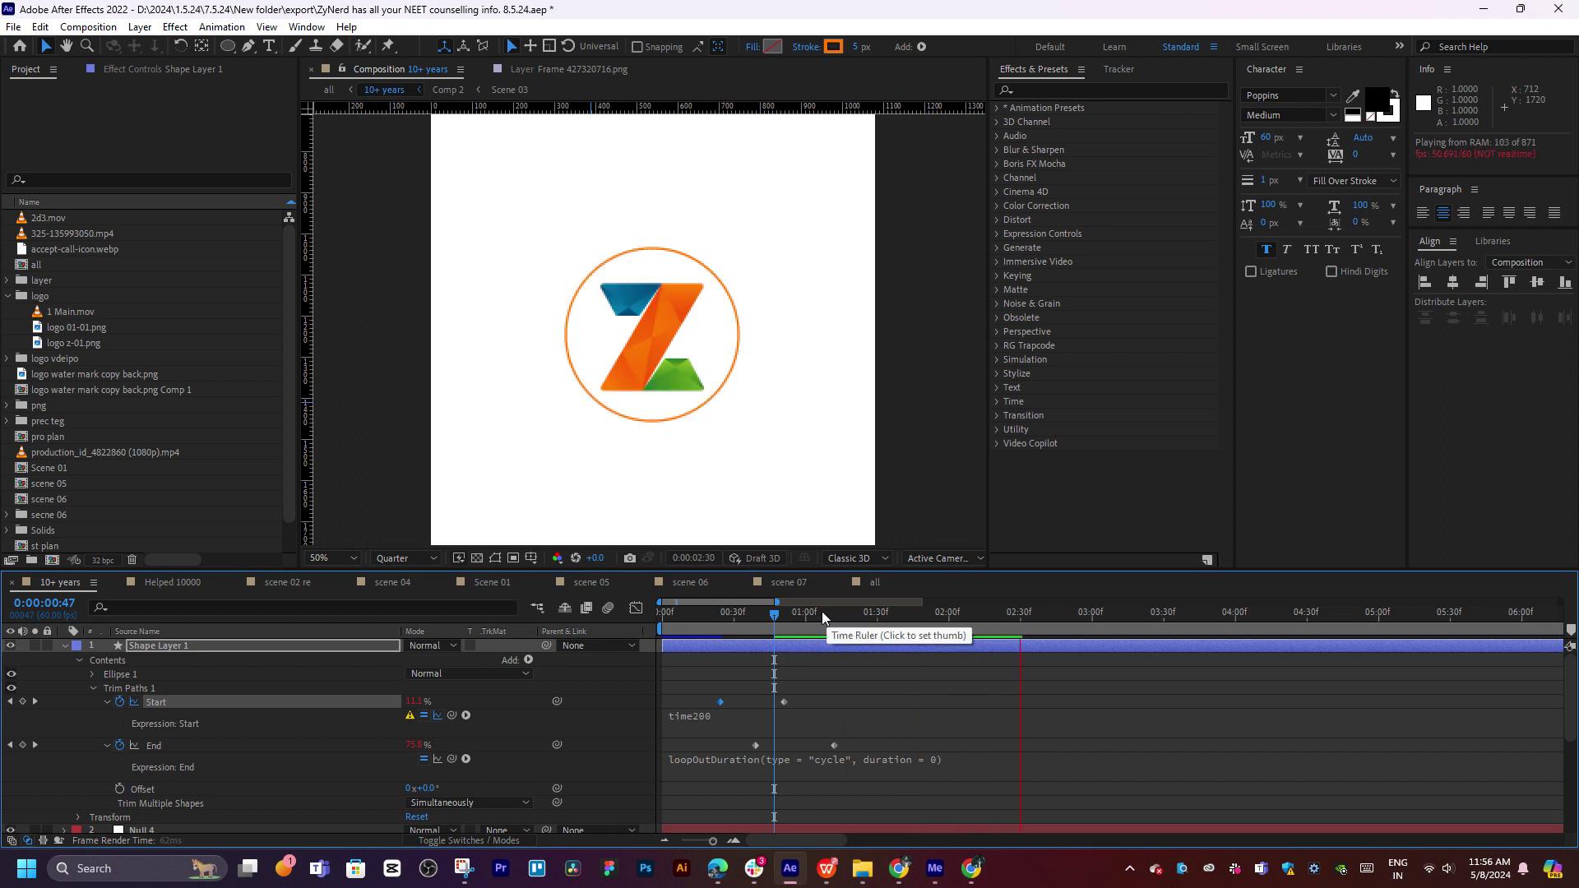
left_click(777, 617)
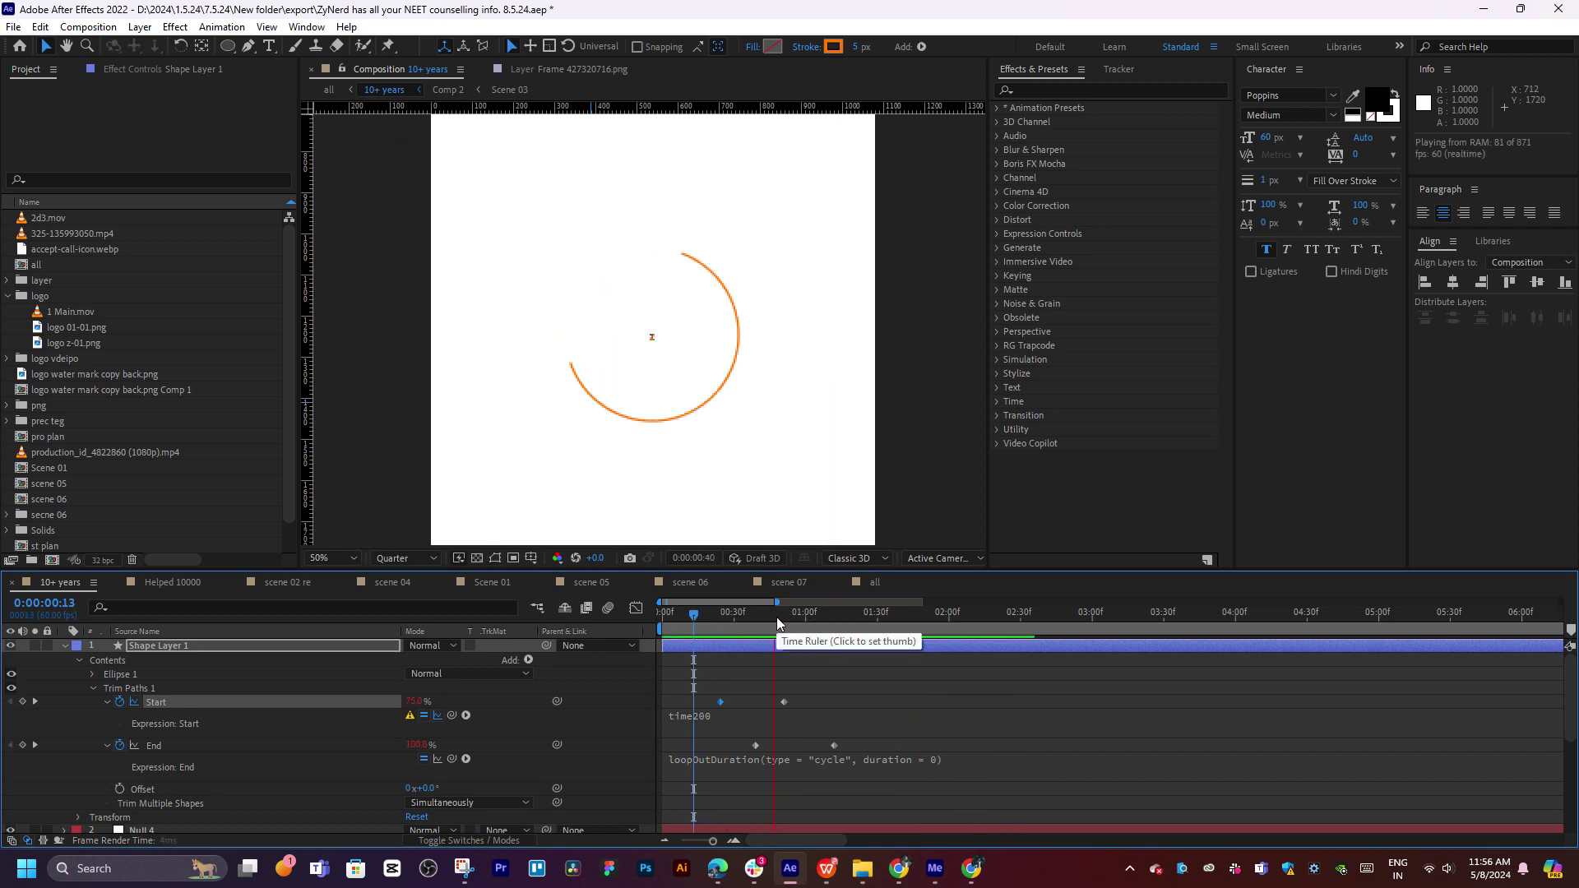
left_click(736, 617)
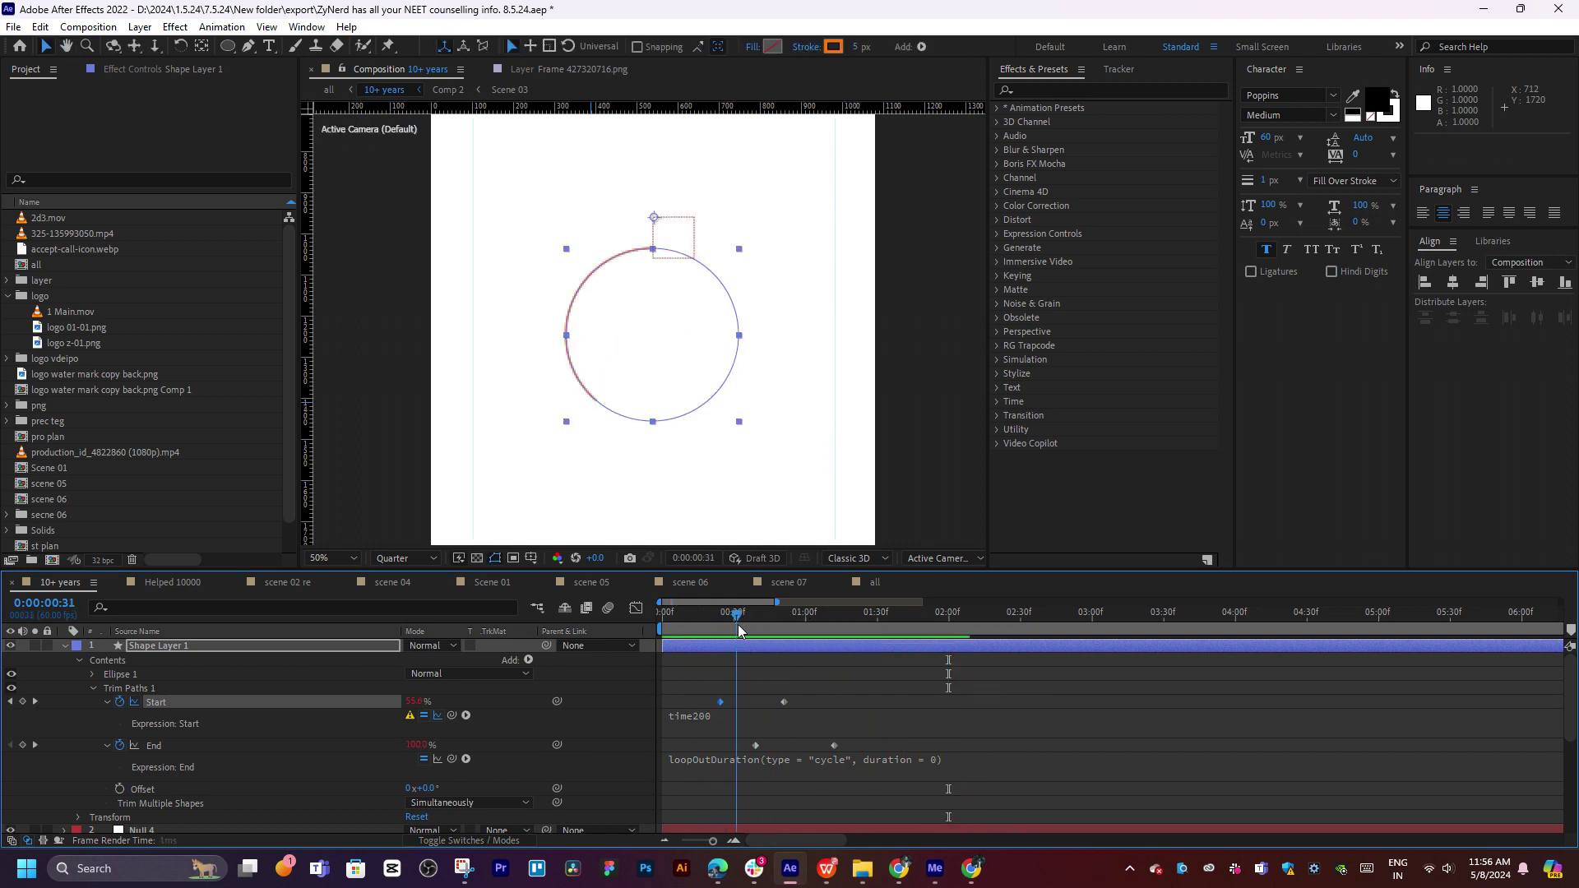
left_click_drag(738, 630, 877, 617)
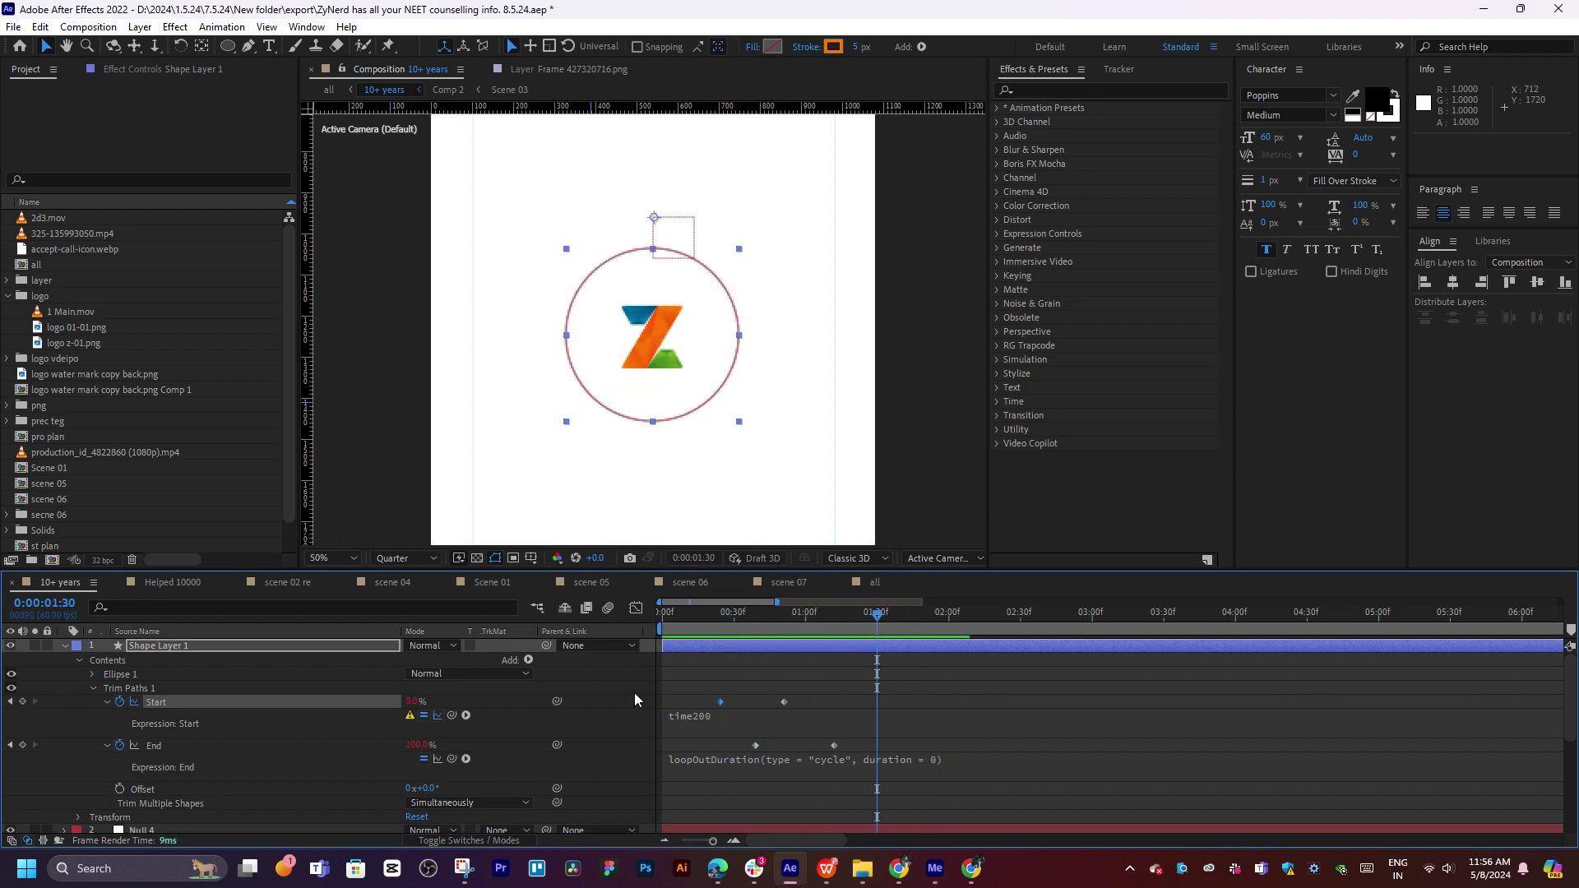
left_click(154, 703)
left_click(131, 701)
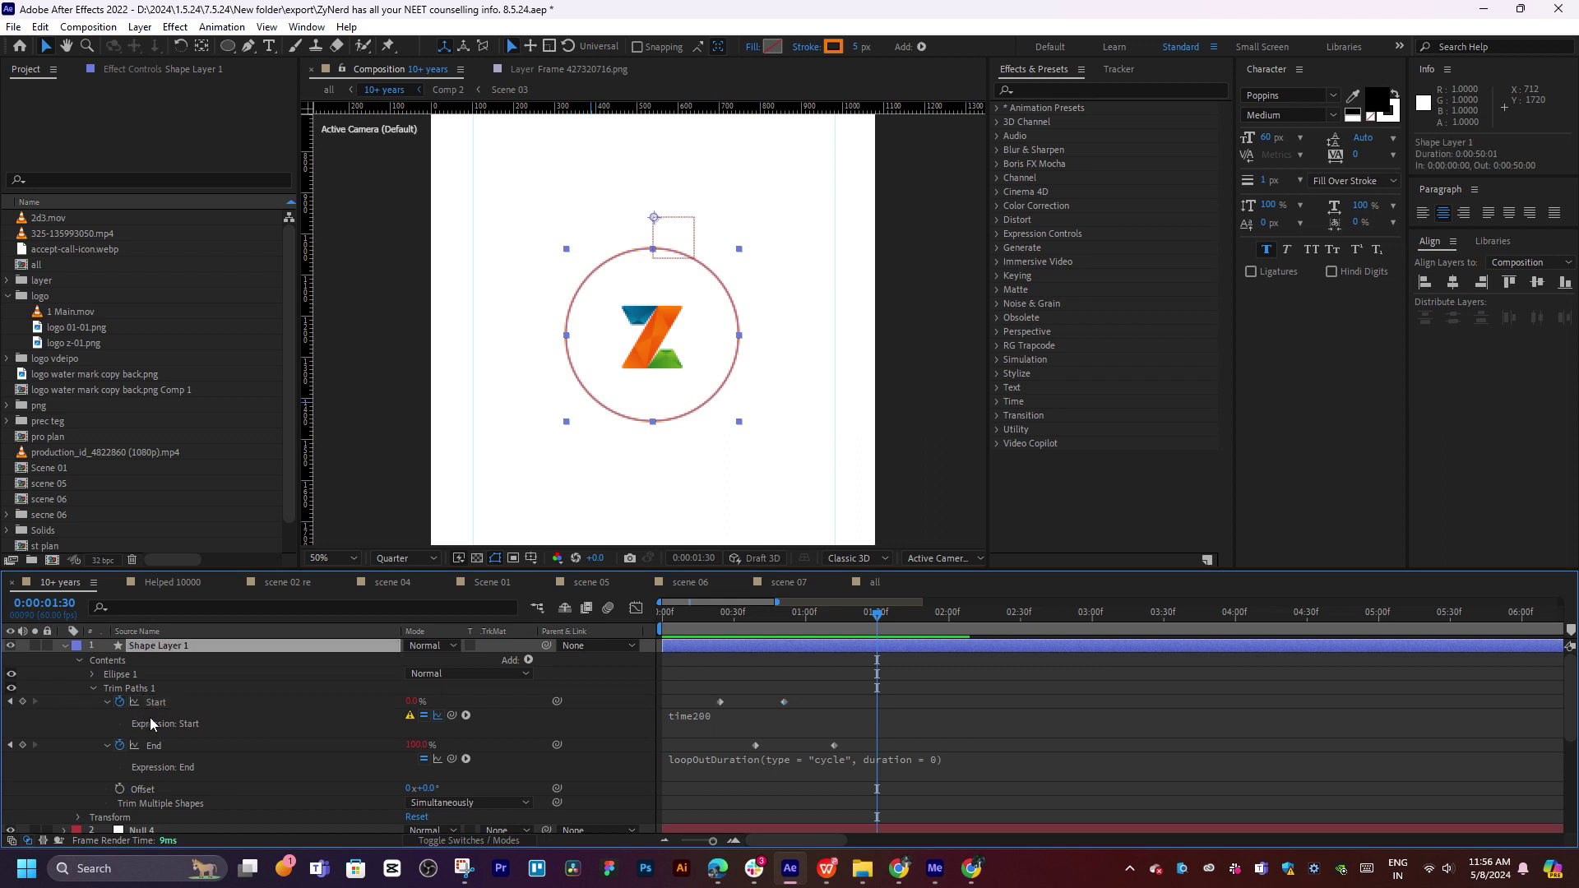
left_click(107, 702)
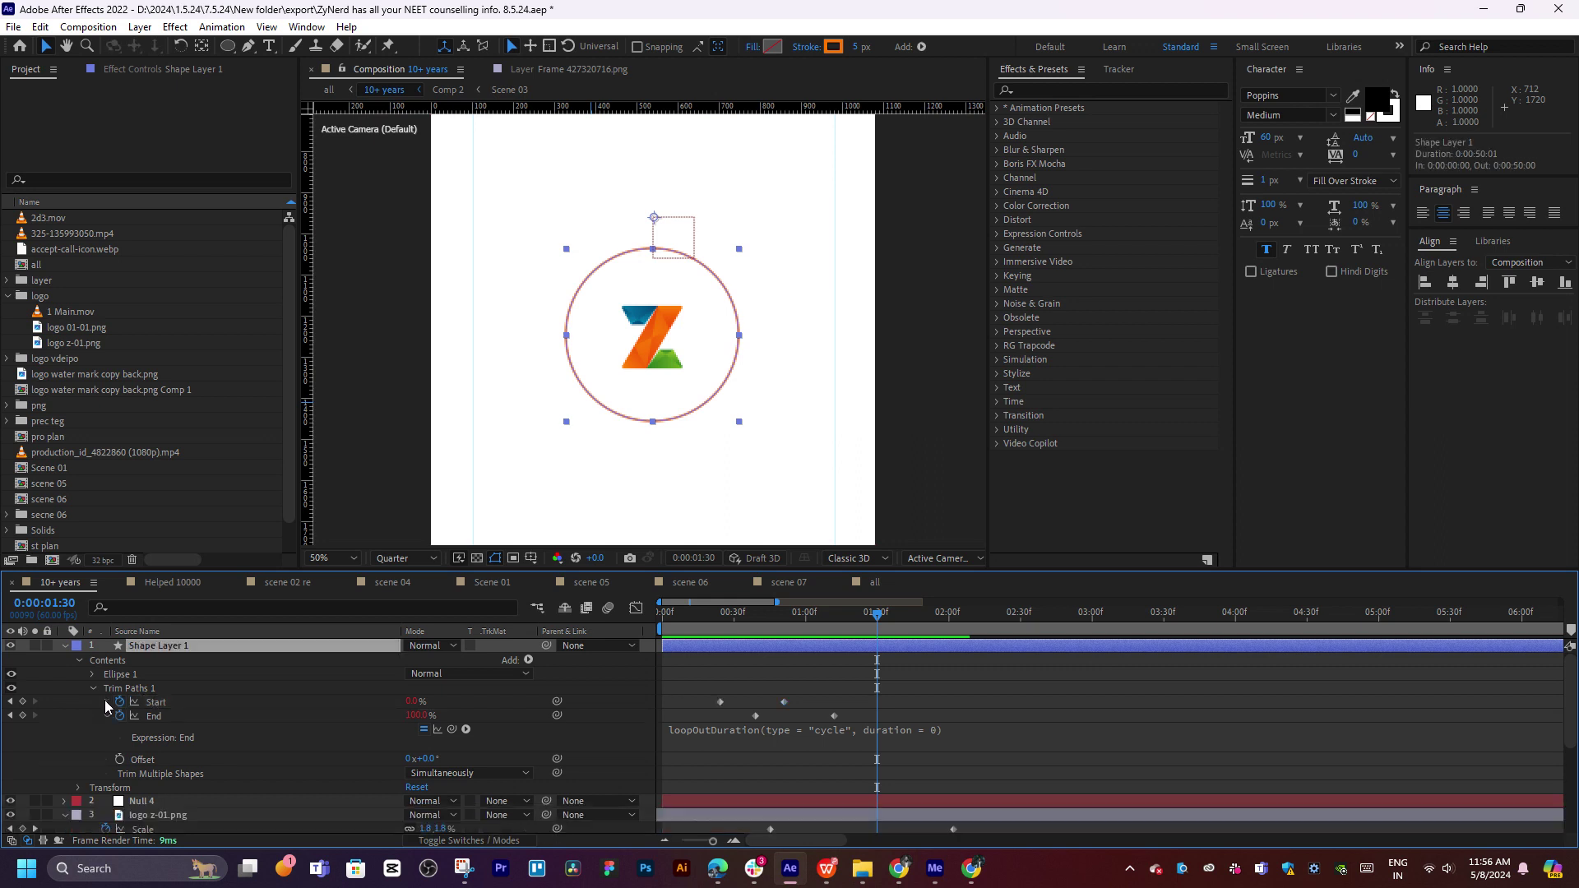
left_click(107, 701)
left_click(107, 702)
Keyframe trim Start at 100% and End at 38%, then preview the result
left_click(107, 702)
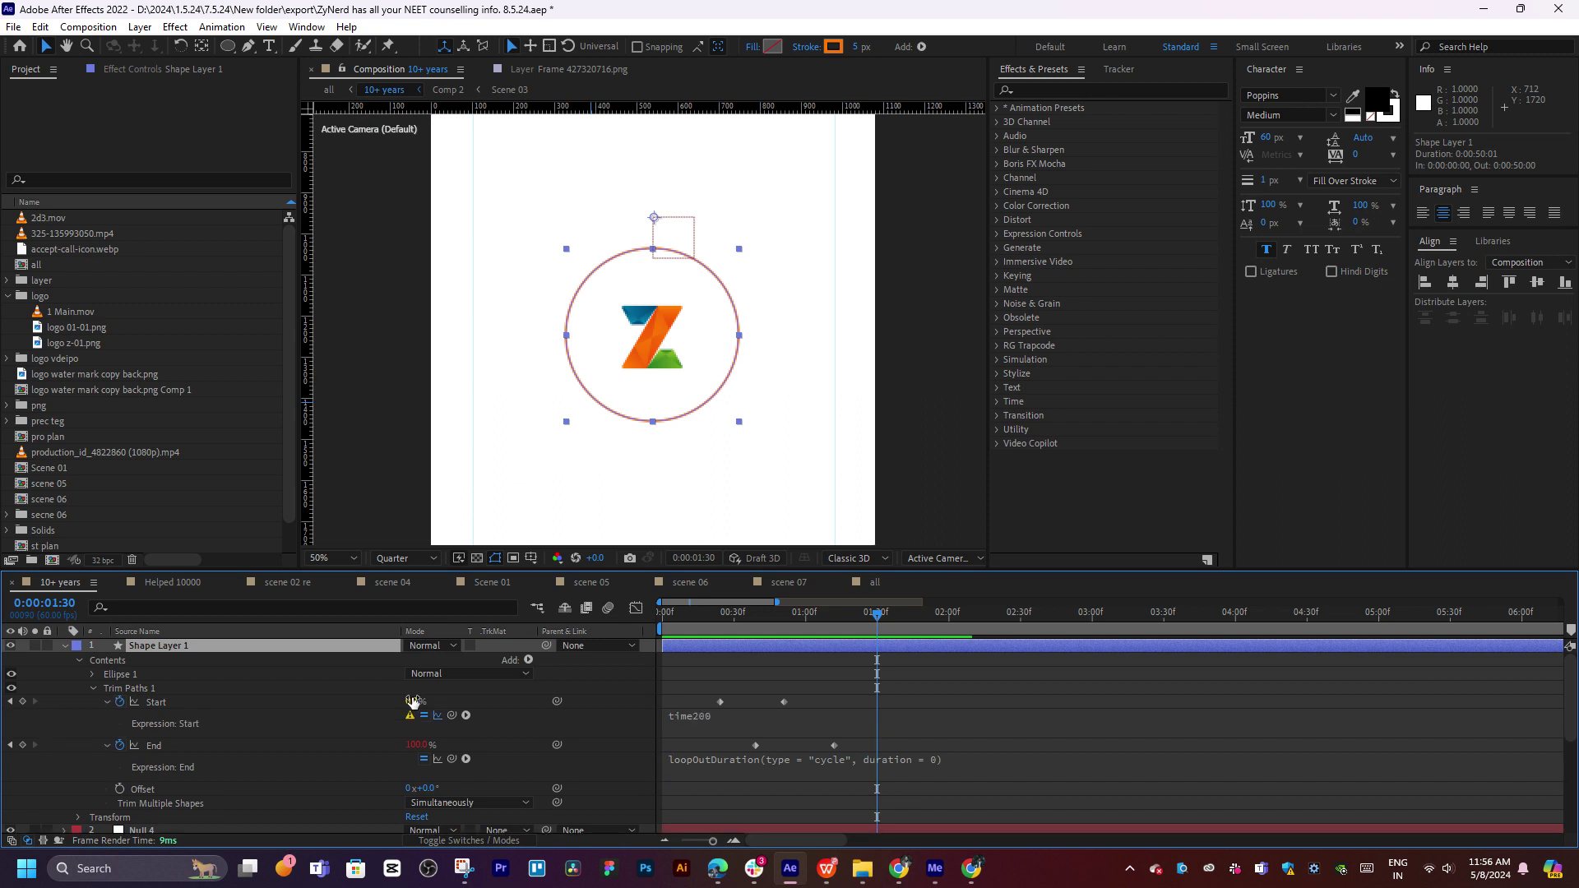
left_click(431, 705)
left_click_drag(432, 705, 541, 696)
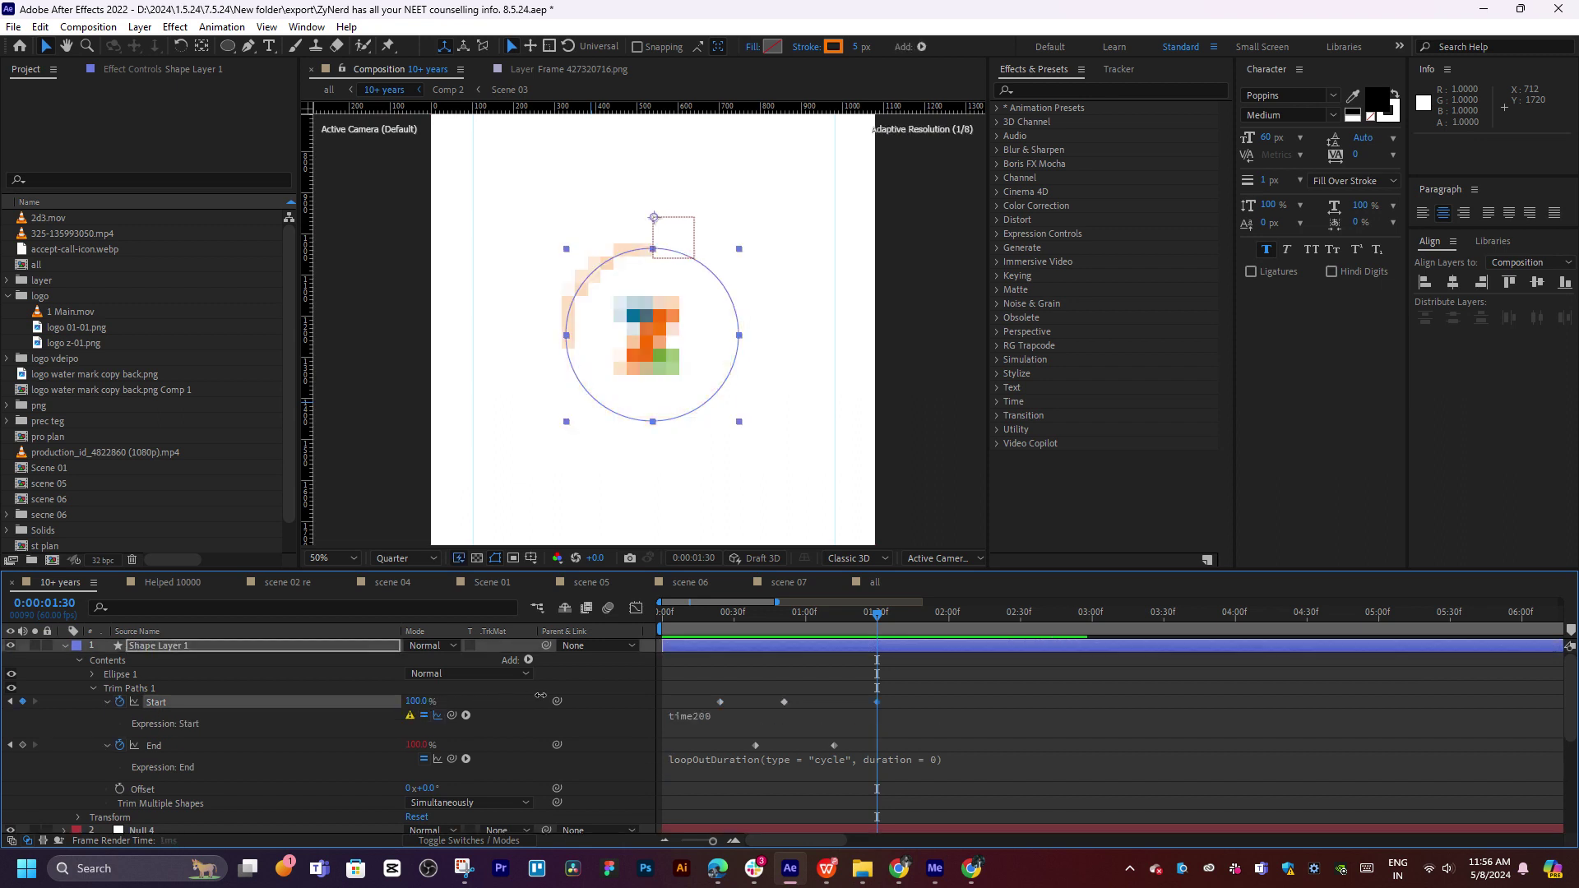
left_click_drag(416, 745, 353, 746)
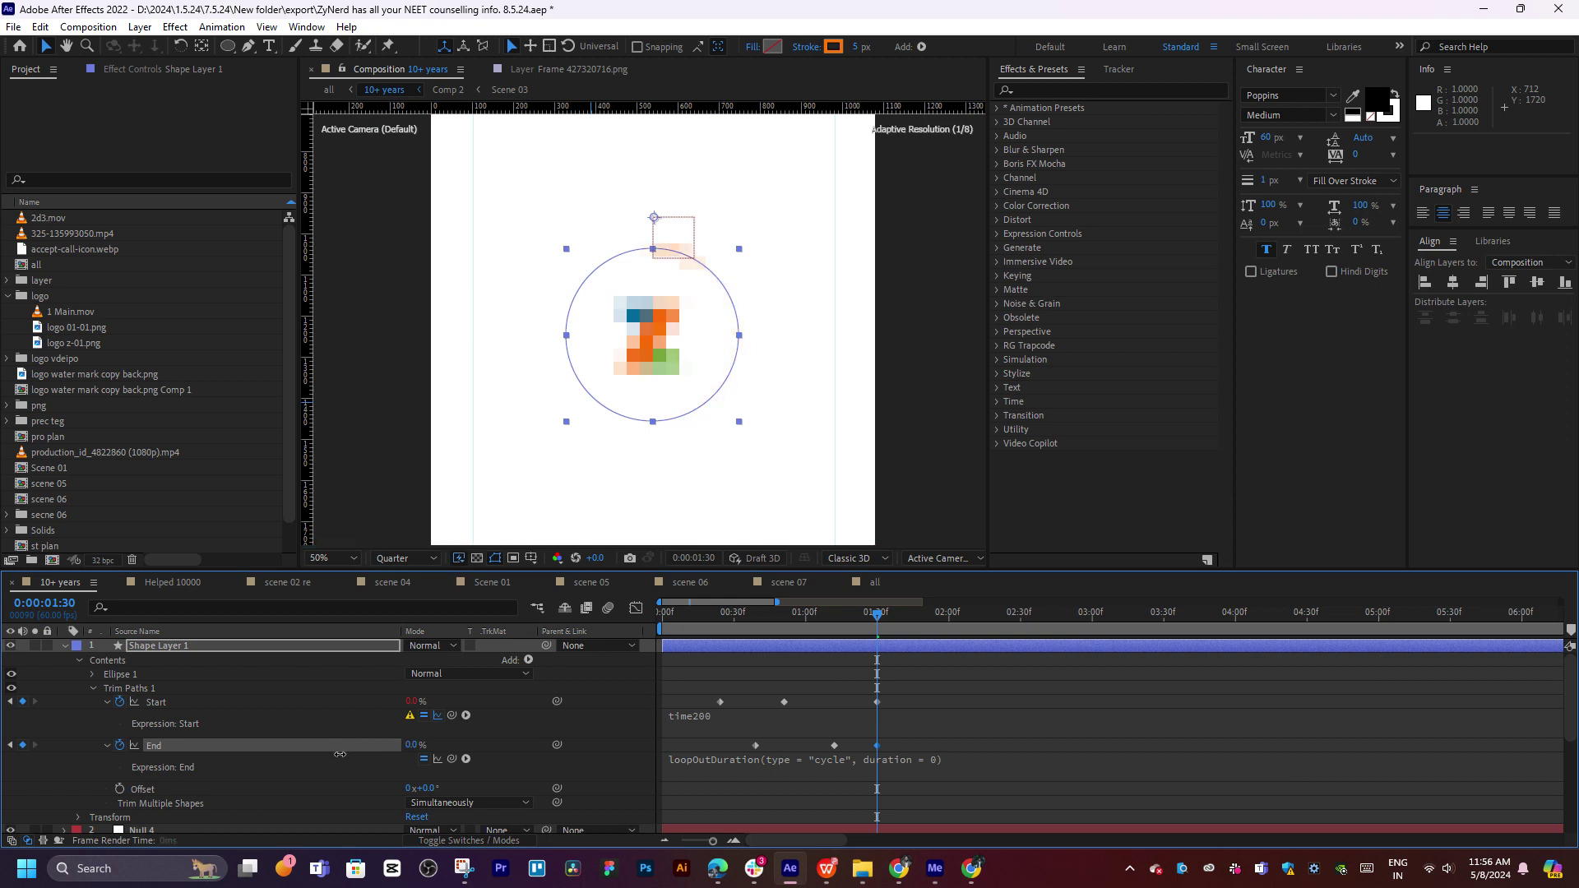
left_click_drag(839, 623, 791, 622)
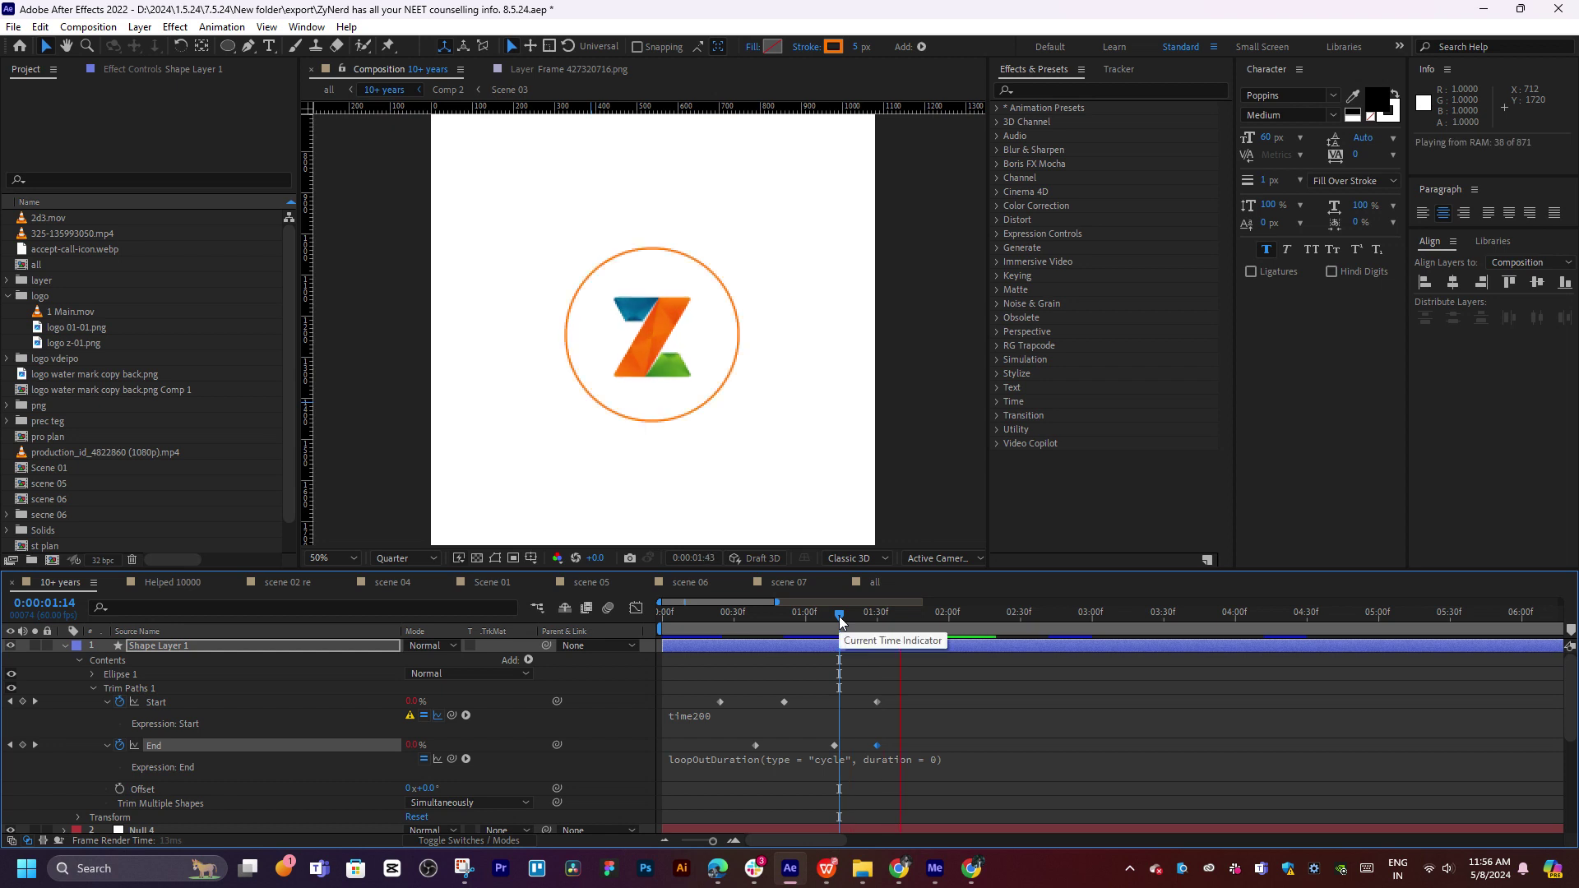
key("space")
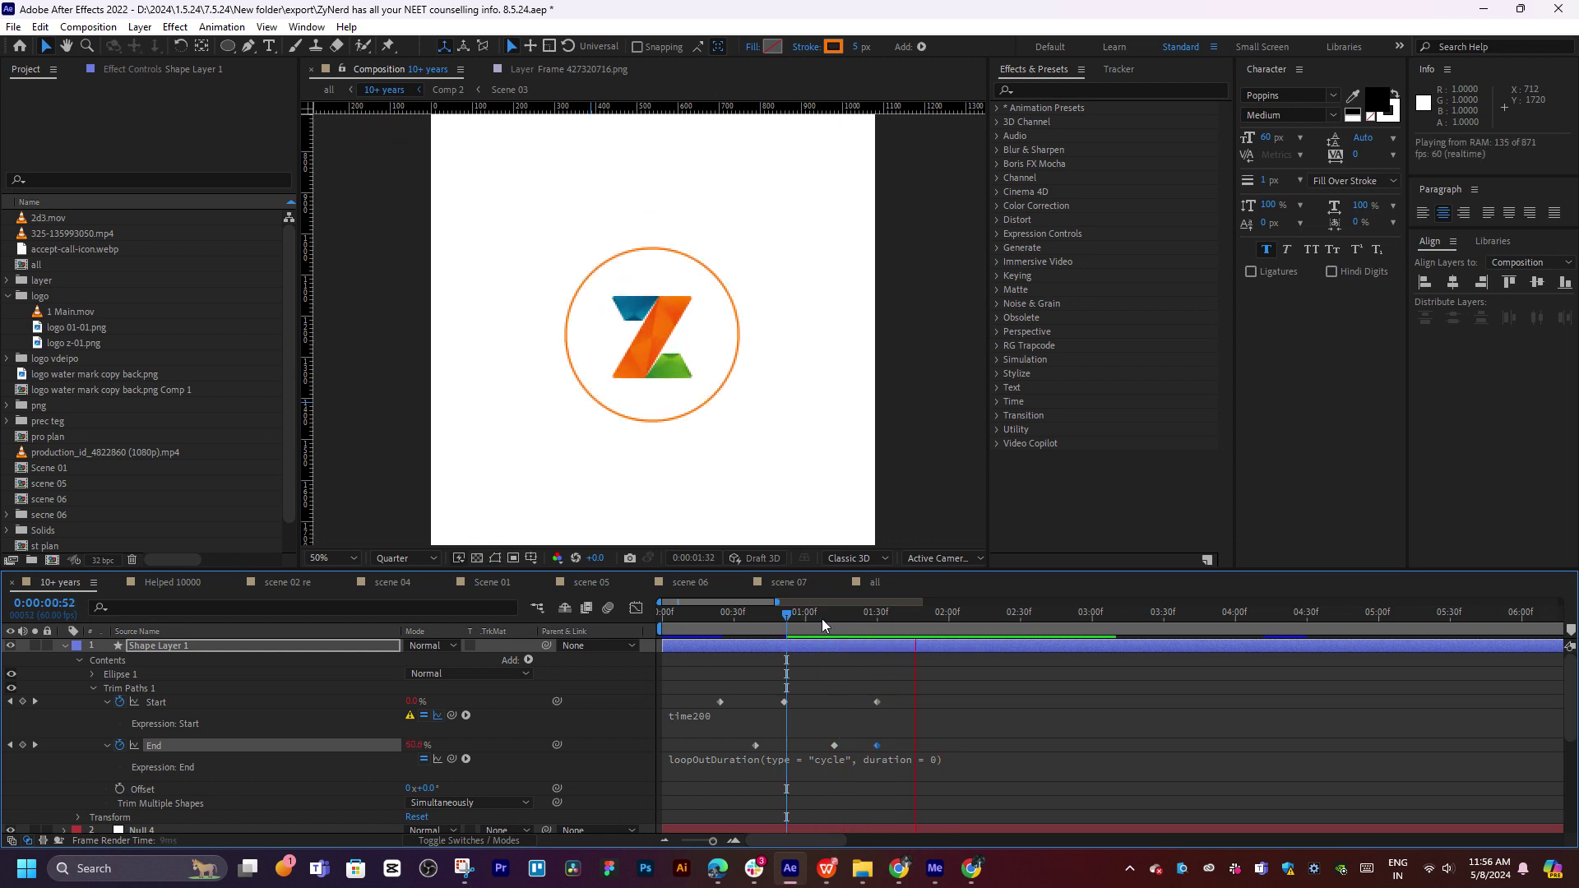
left_click_drag(840, 614, 877, 614)
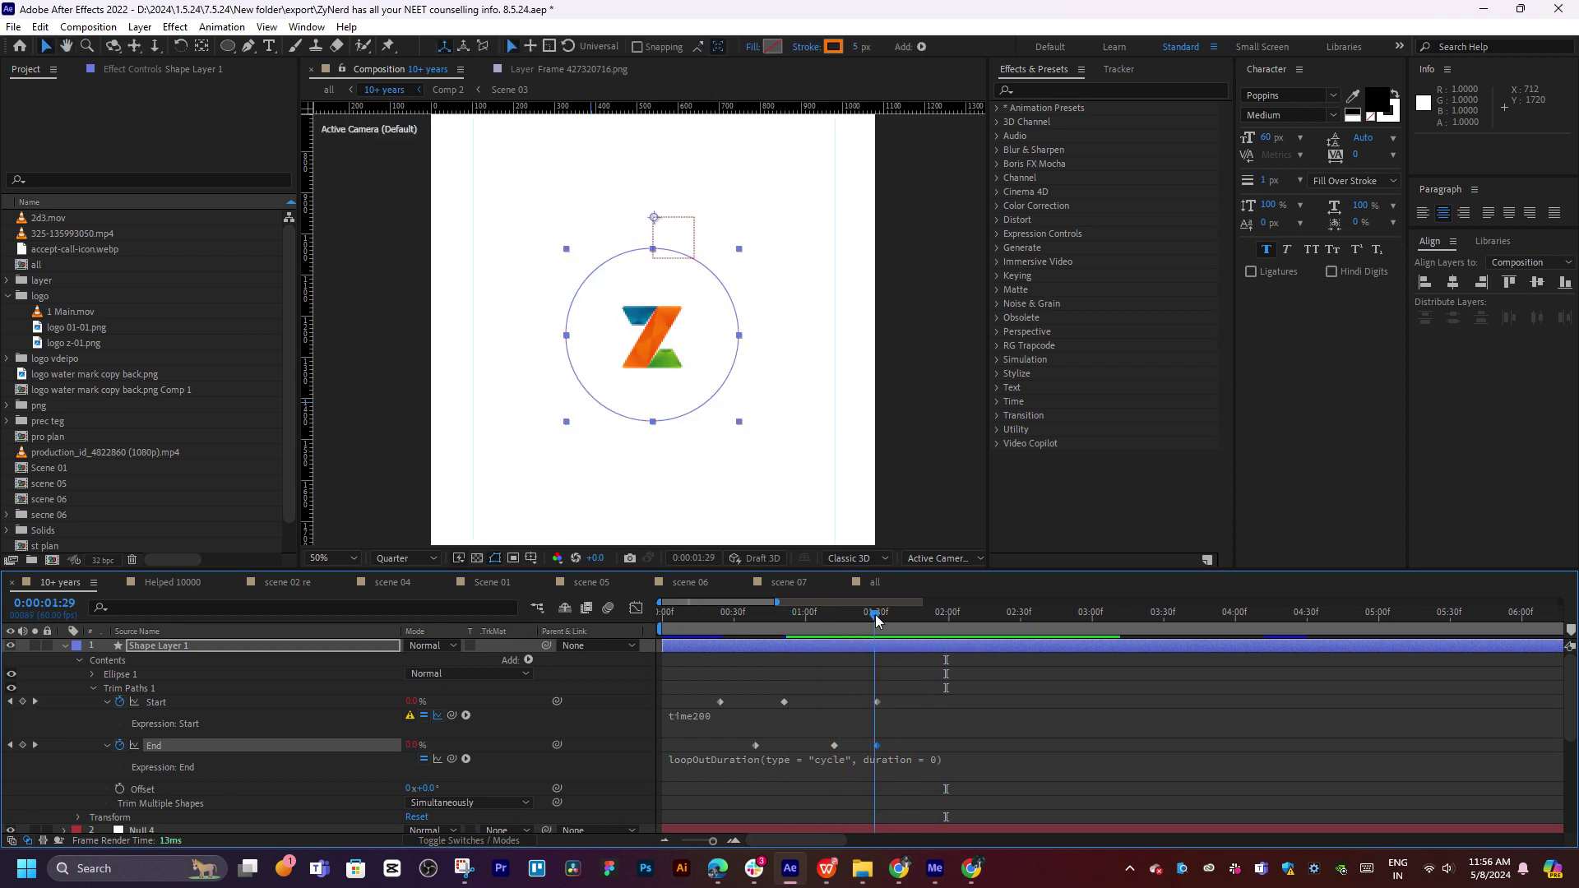
Shift the Start keyframes later in time and preview around 0:00:00:30
left_click(410, 705)
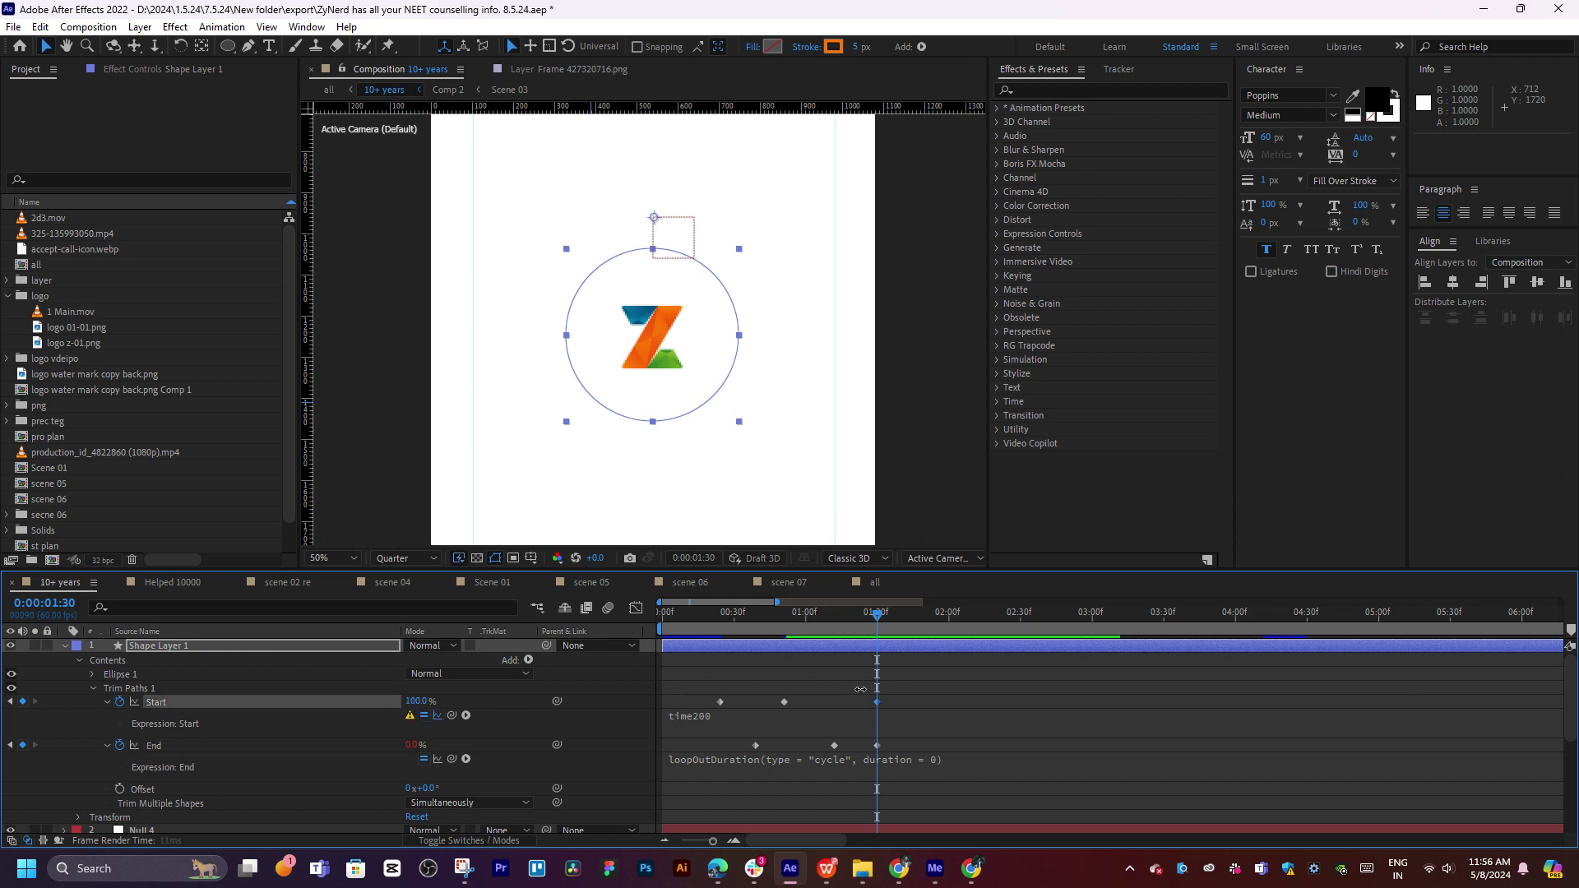
left_click(795, 624)
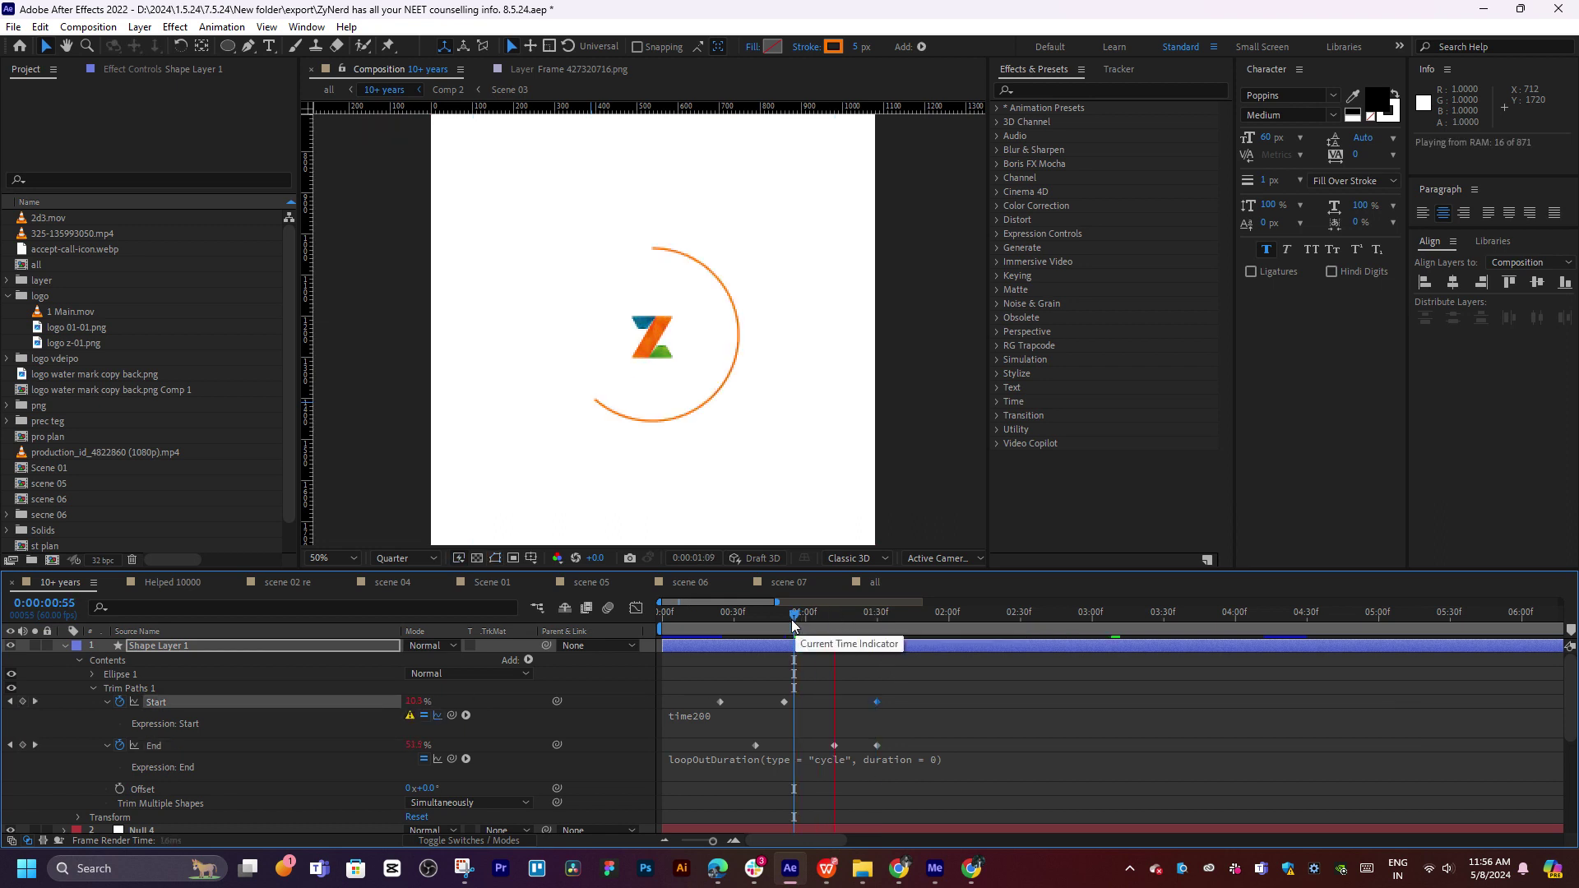
left_click_drag(795, 624, 751, 615)
key("space")
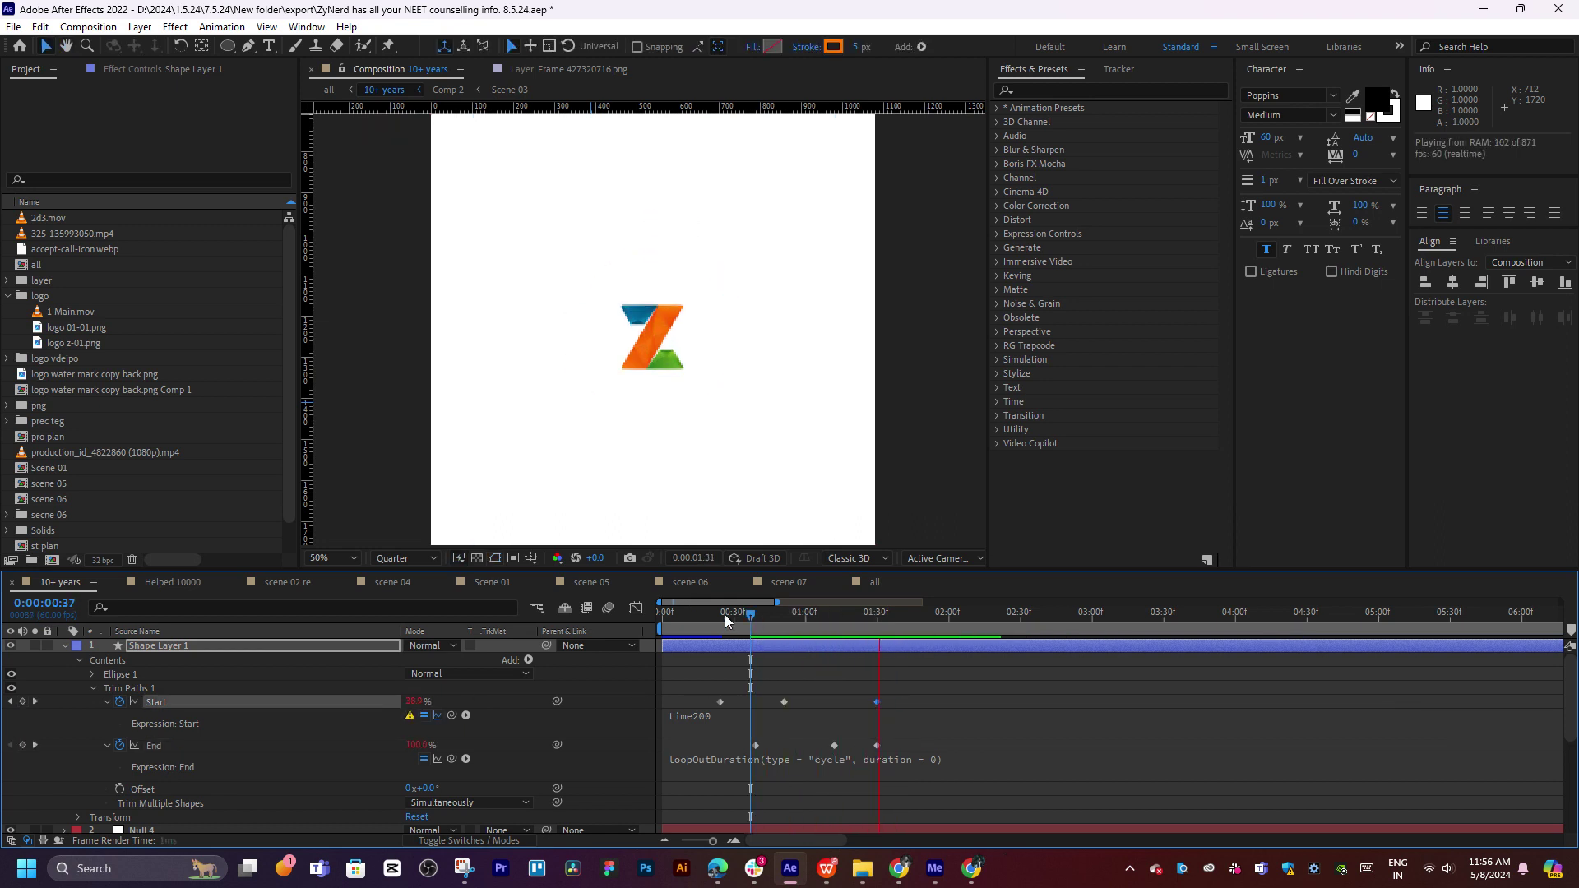
left_click(724, 614)
key("space")
key("space")
left_click_drag(784, 702, 876, 702)
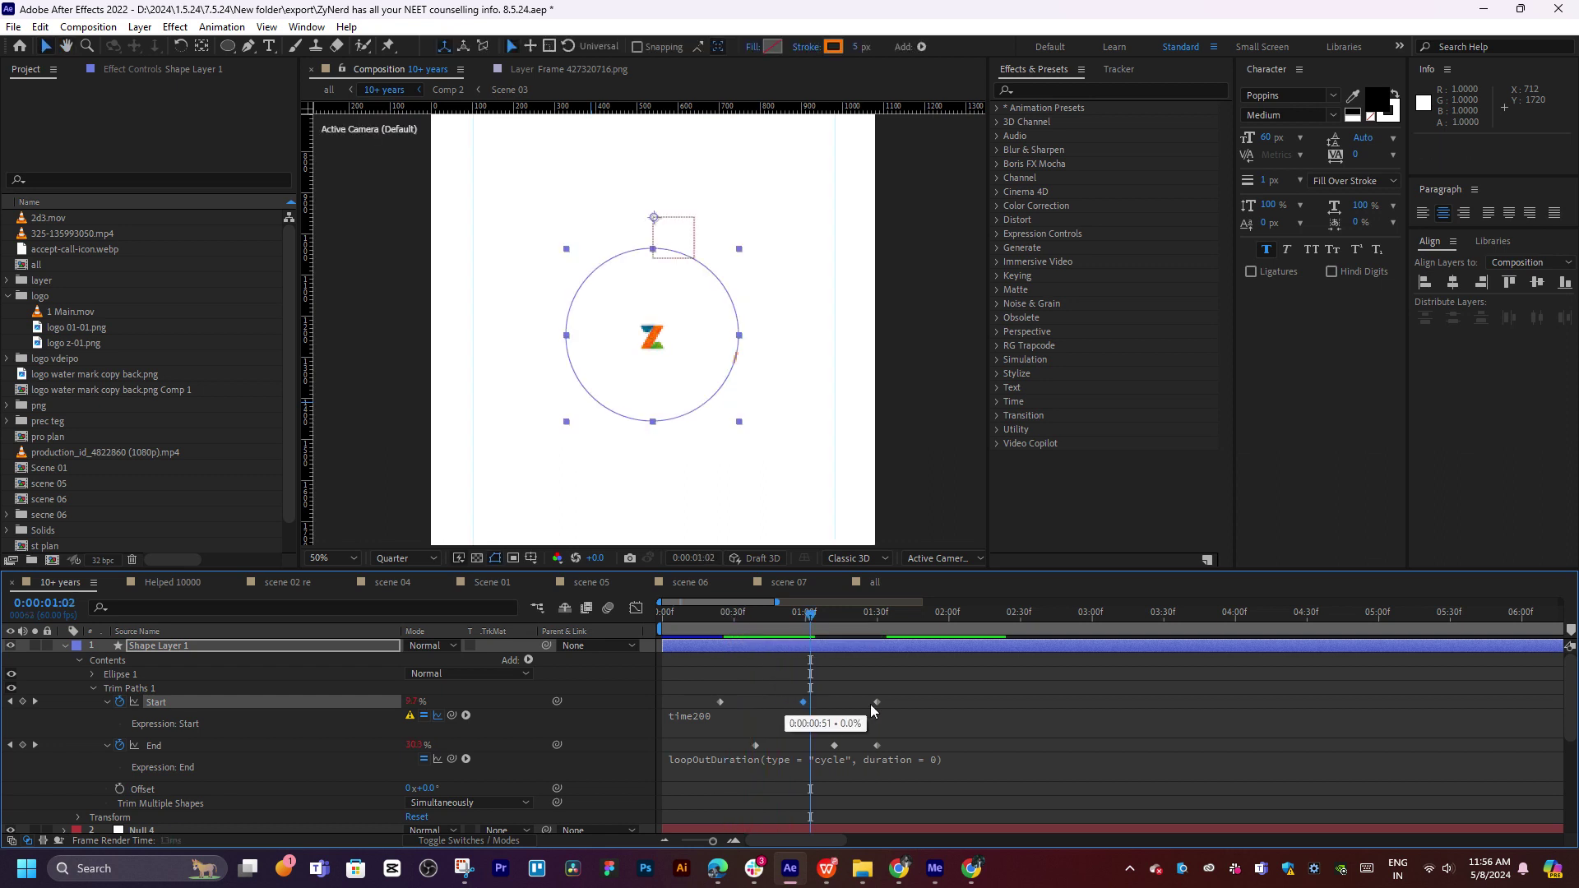
key("space")
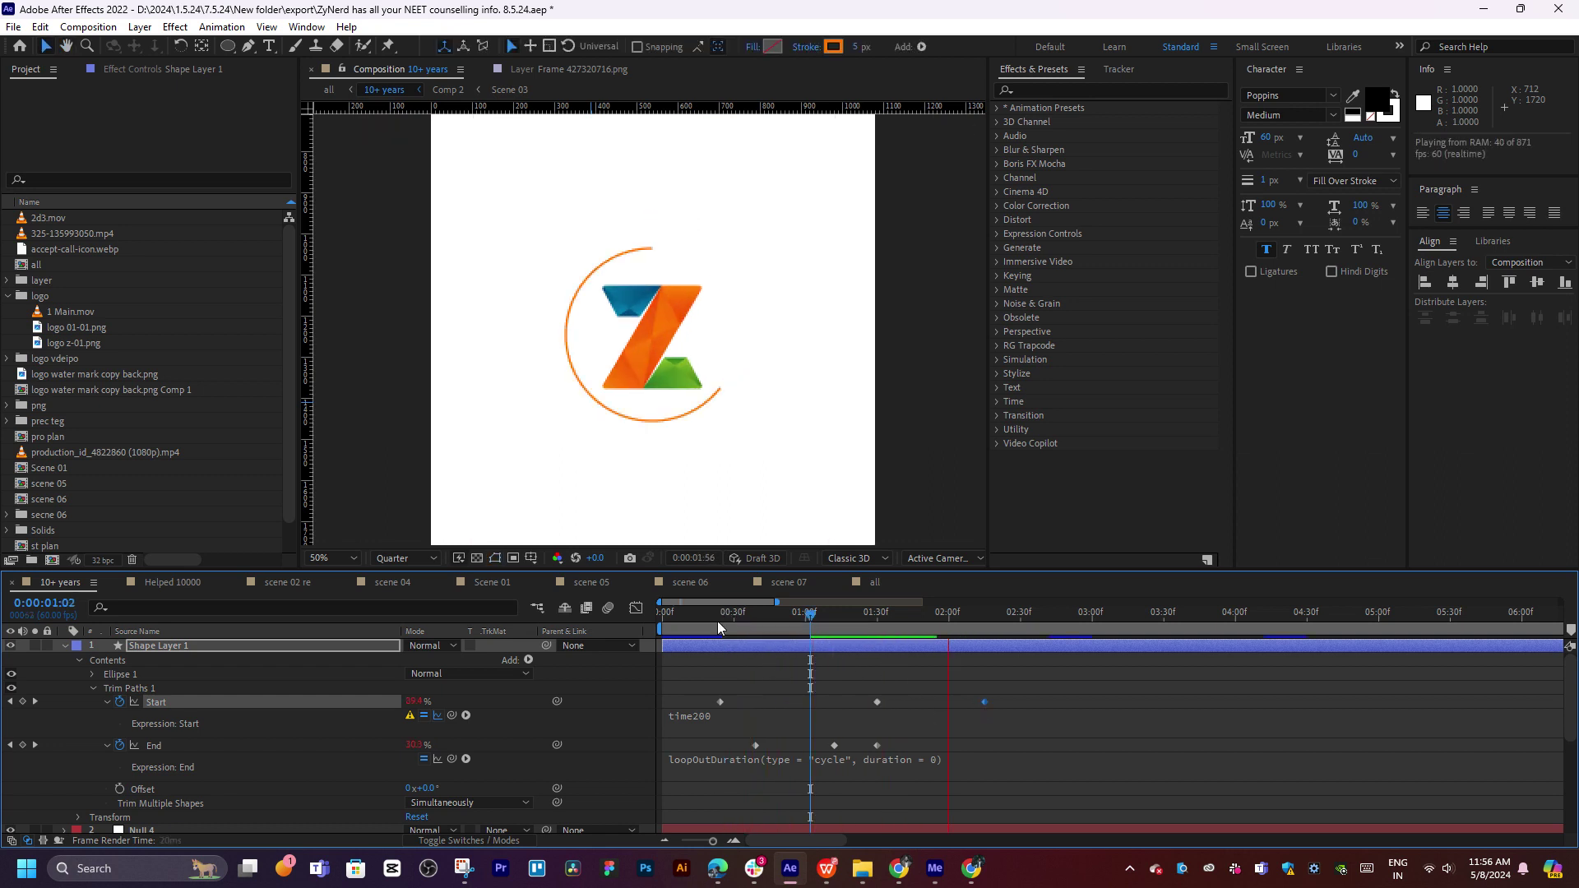
After reviewing the animation, delete all Start and End keyframes
left_click(716, 615)
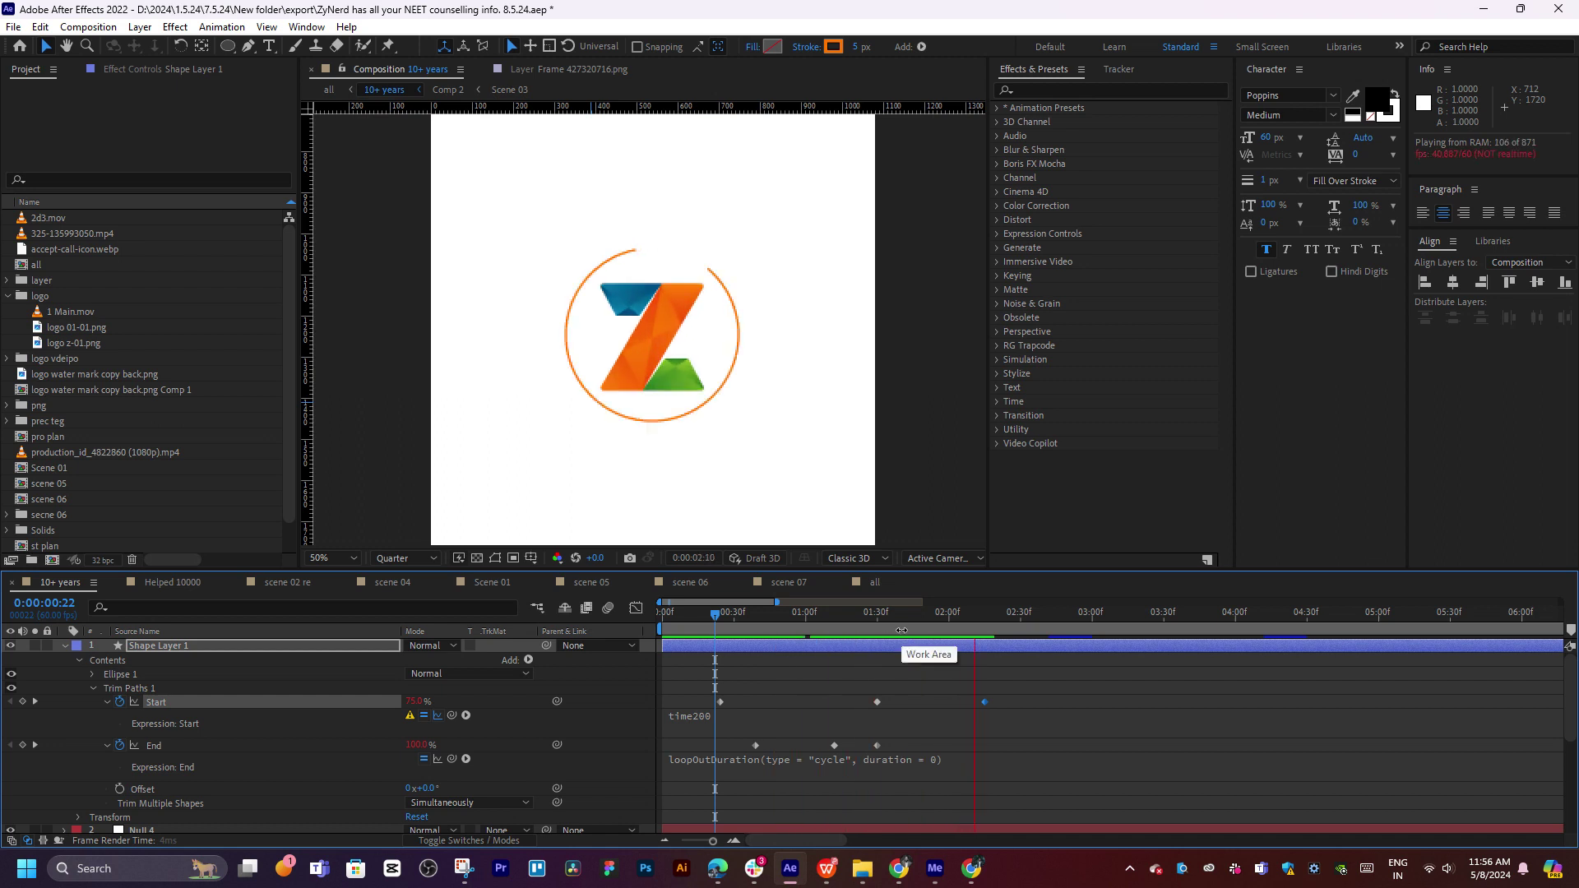
key("space")
key("space")
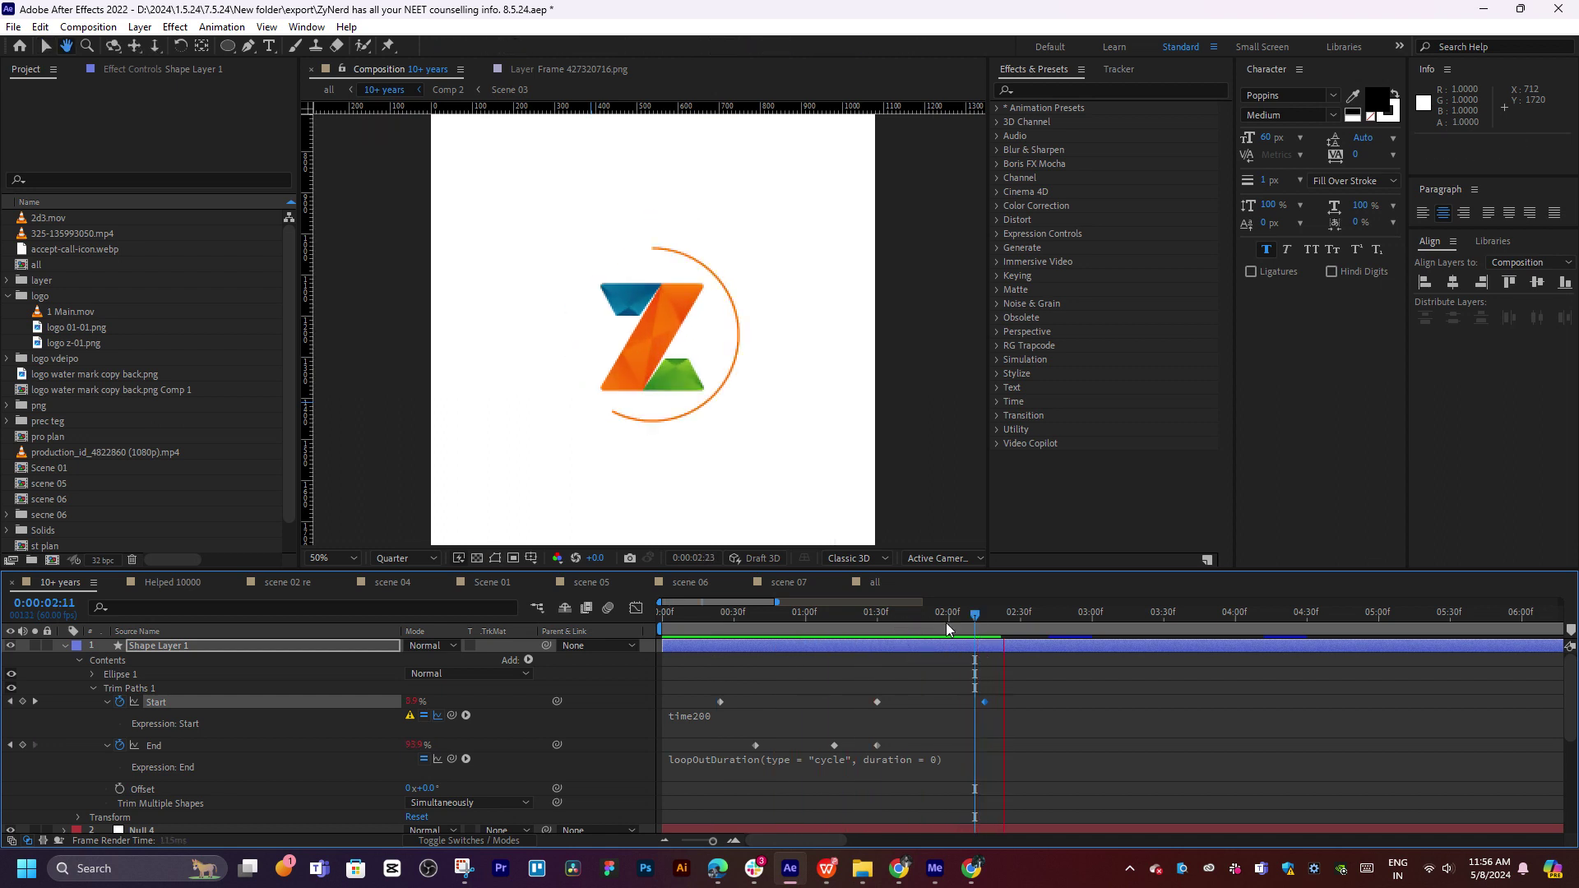
left_click(925, 617)
mouse_move(931, 617)
left_mouse_down()
mouse_move(772, 655)
mouse_move(810, 655)
left_mouse_up()
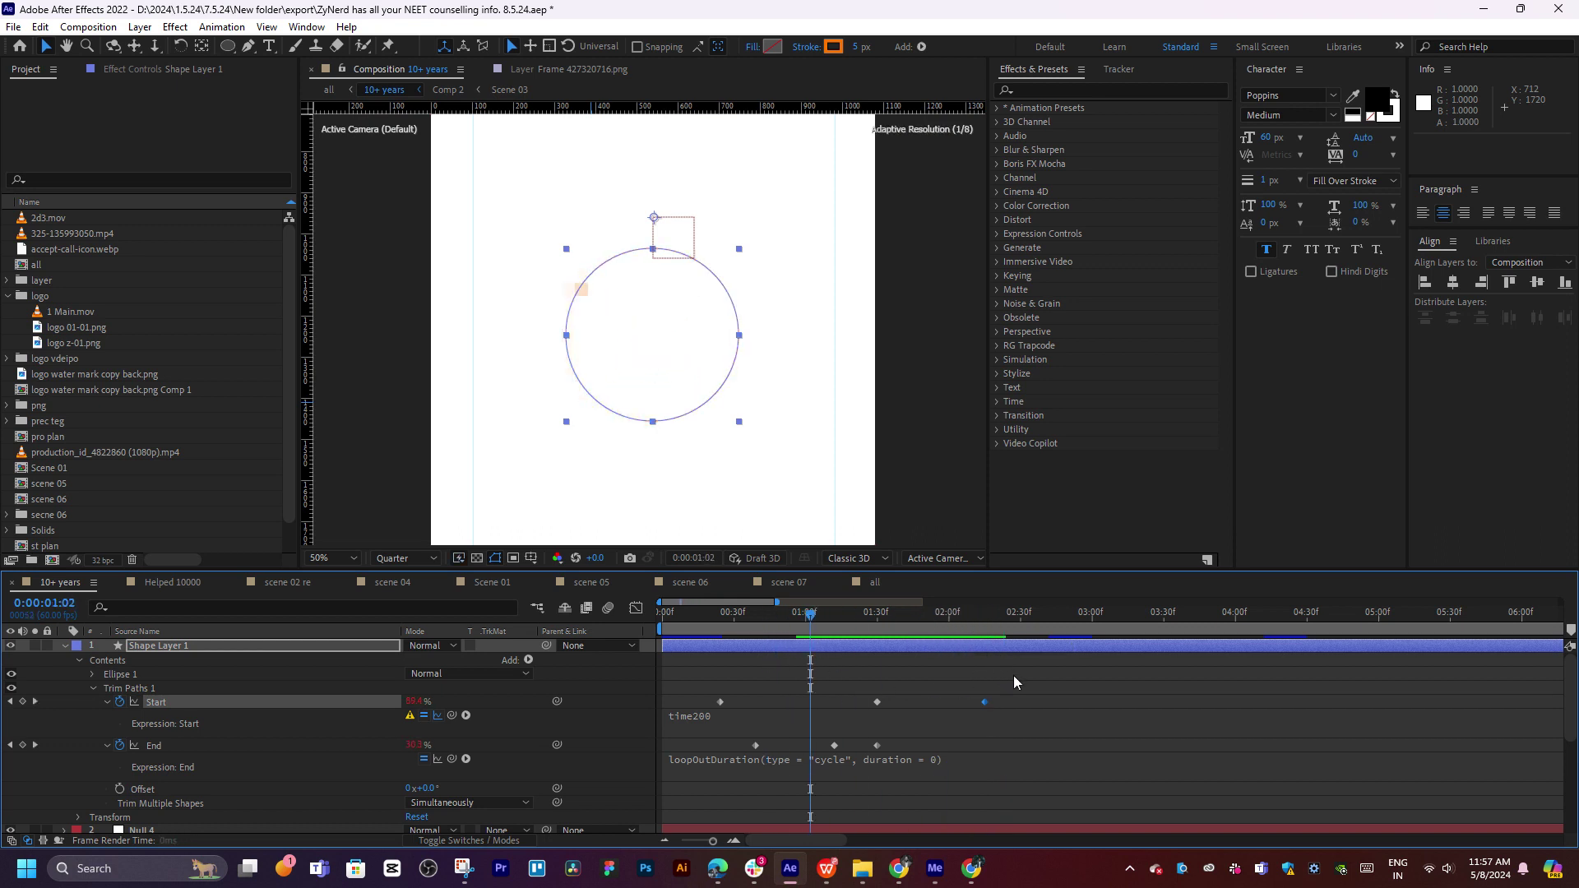
left_click_drag(1014, 675, 691, 753)
key("Delete")
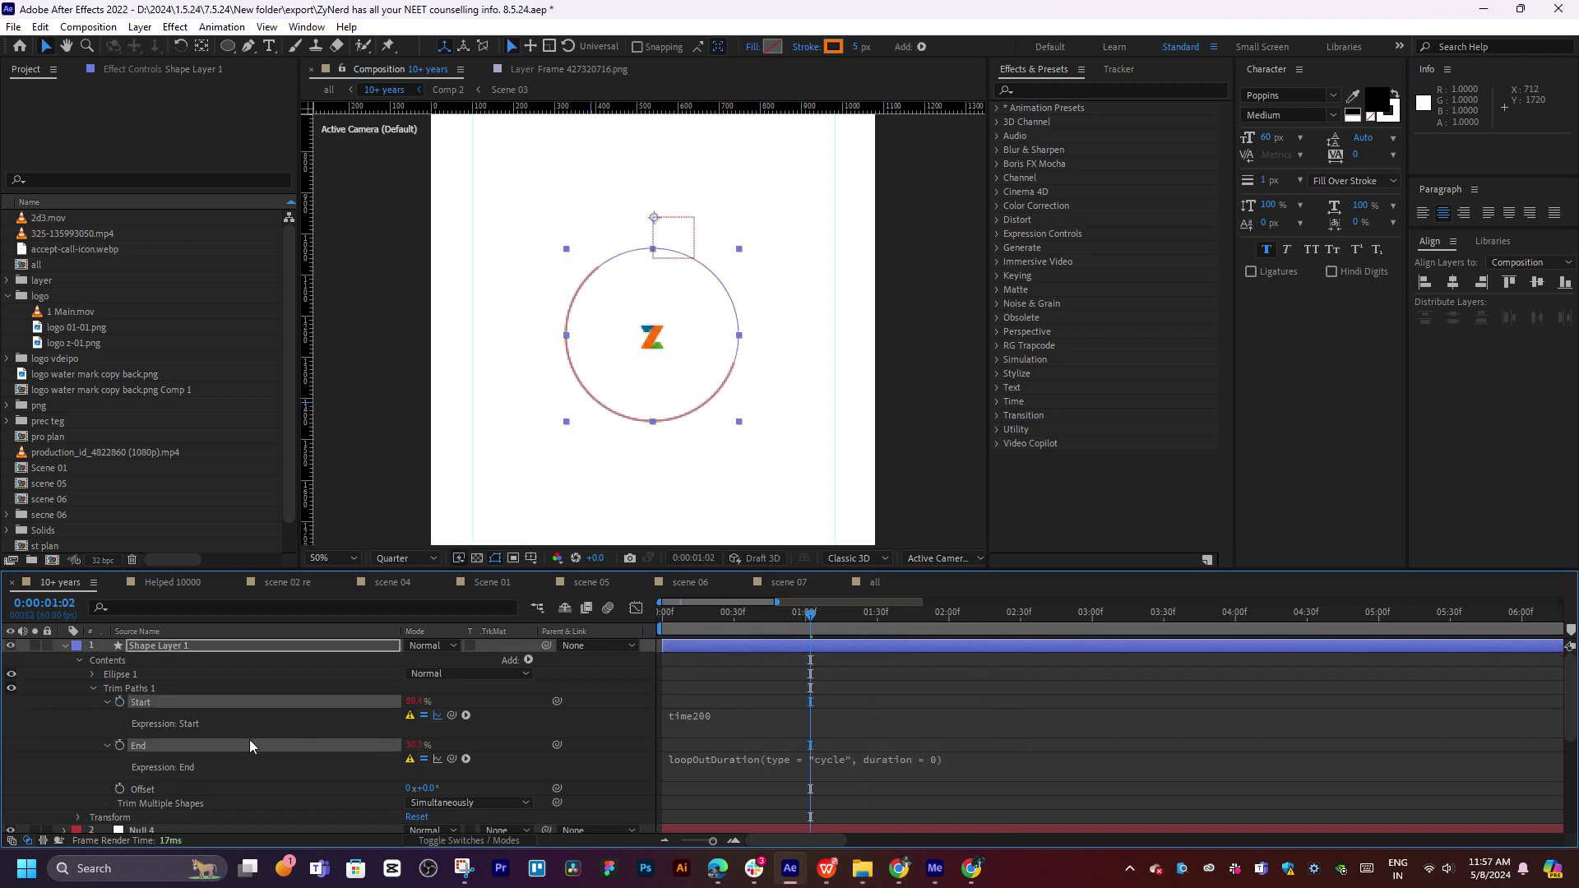
Collapse the Start and End expression rows and undo a trial Offset change
left_click(105, 702)
left_click(106, 723)
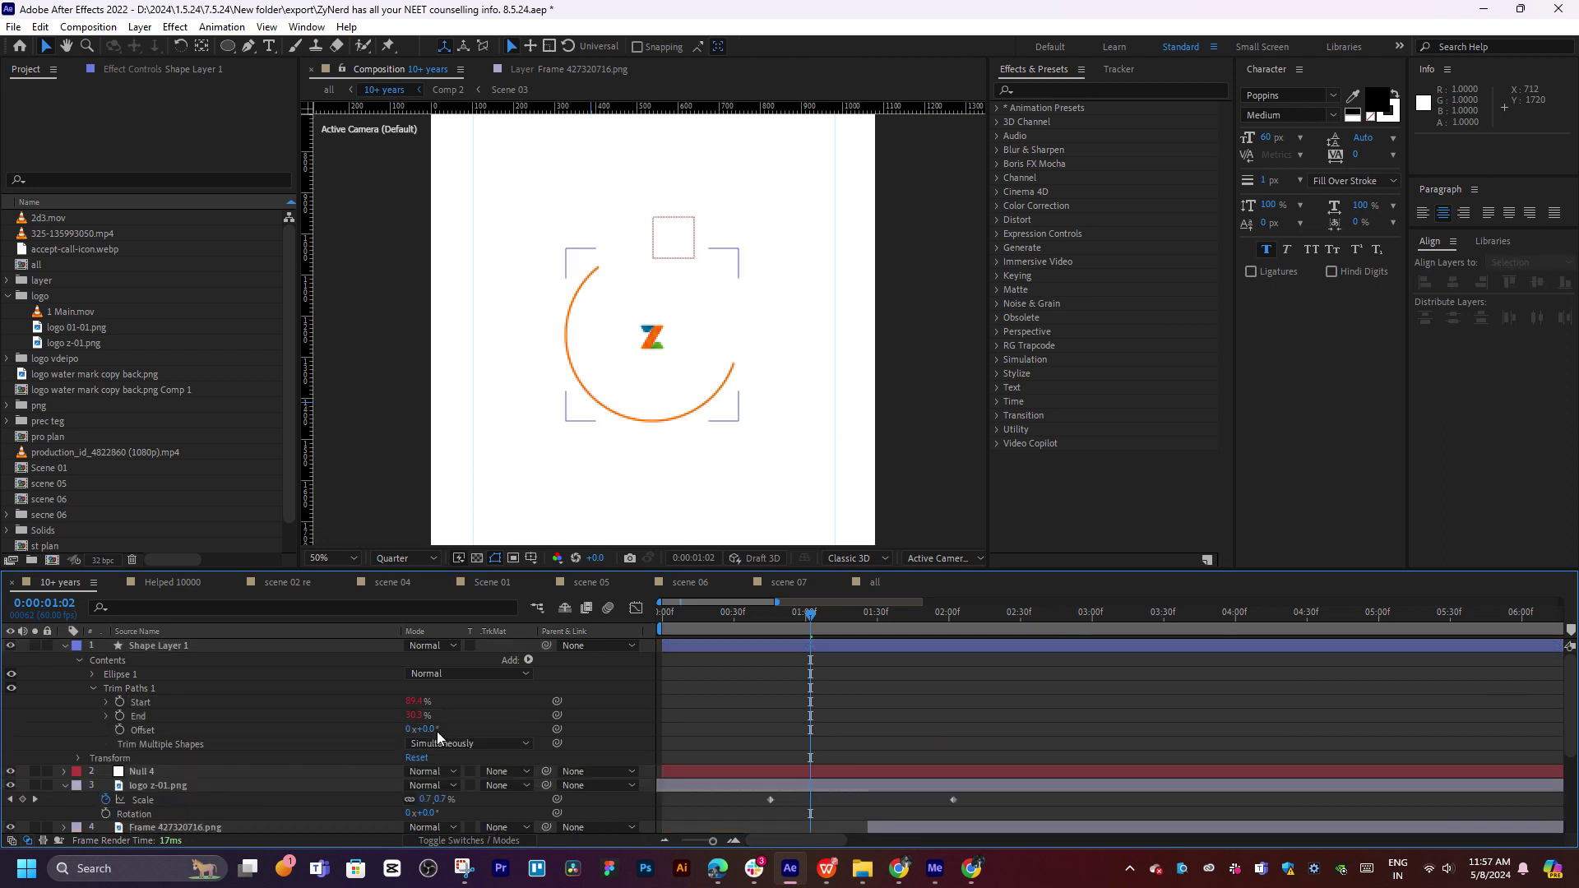
left_click_drag(431, 730, 490, 724)
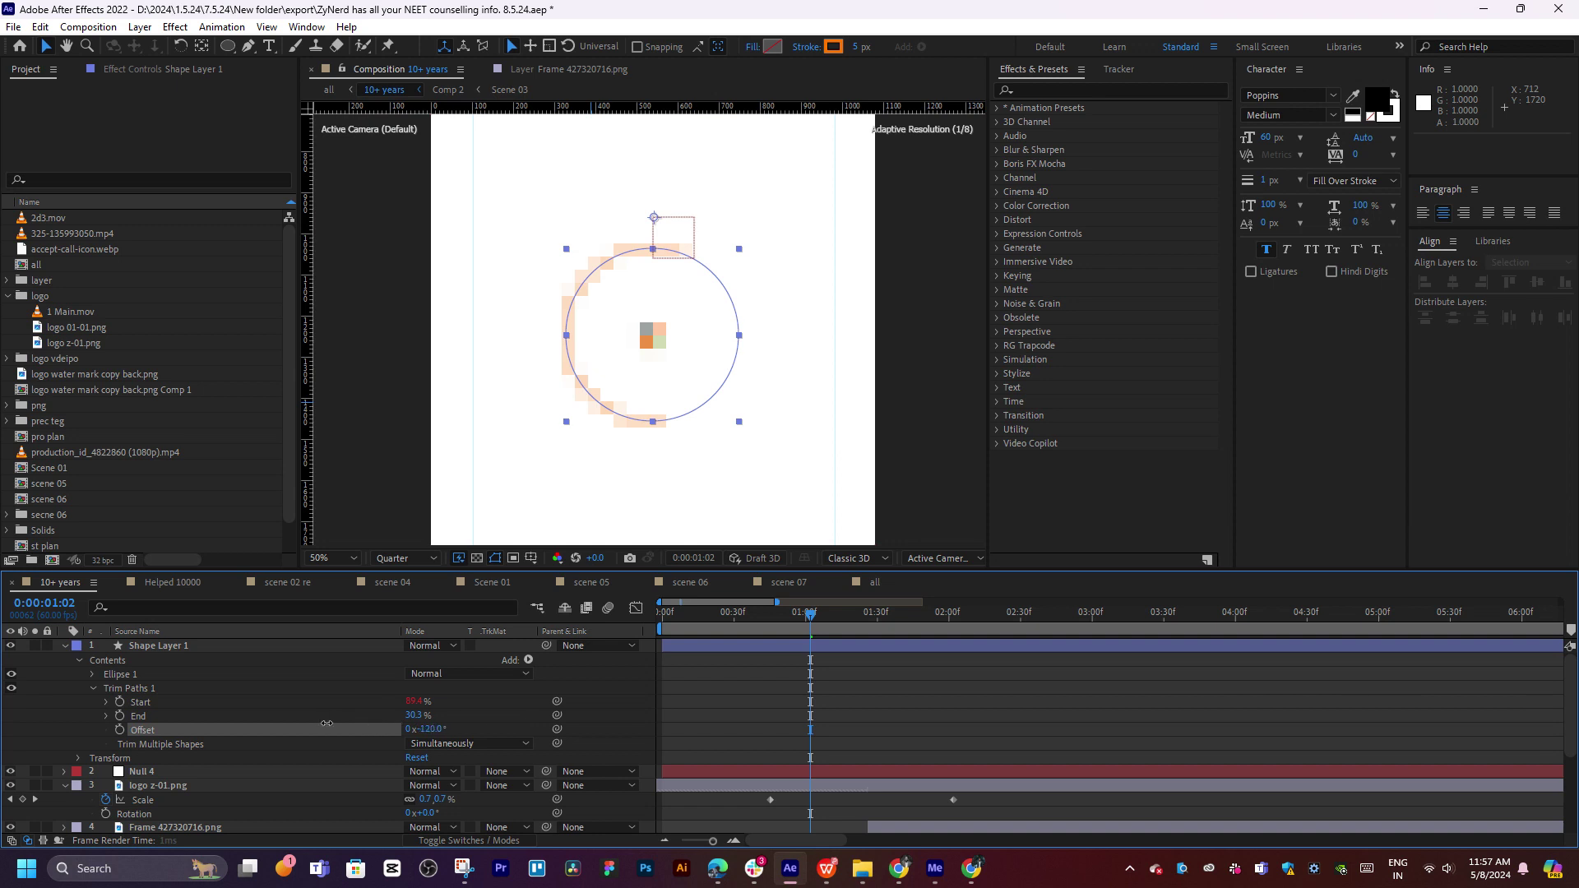
left_click_drag(220, 731, 220, 737)
key("ctrl+z")
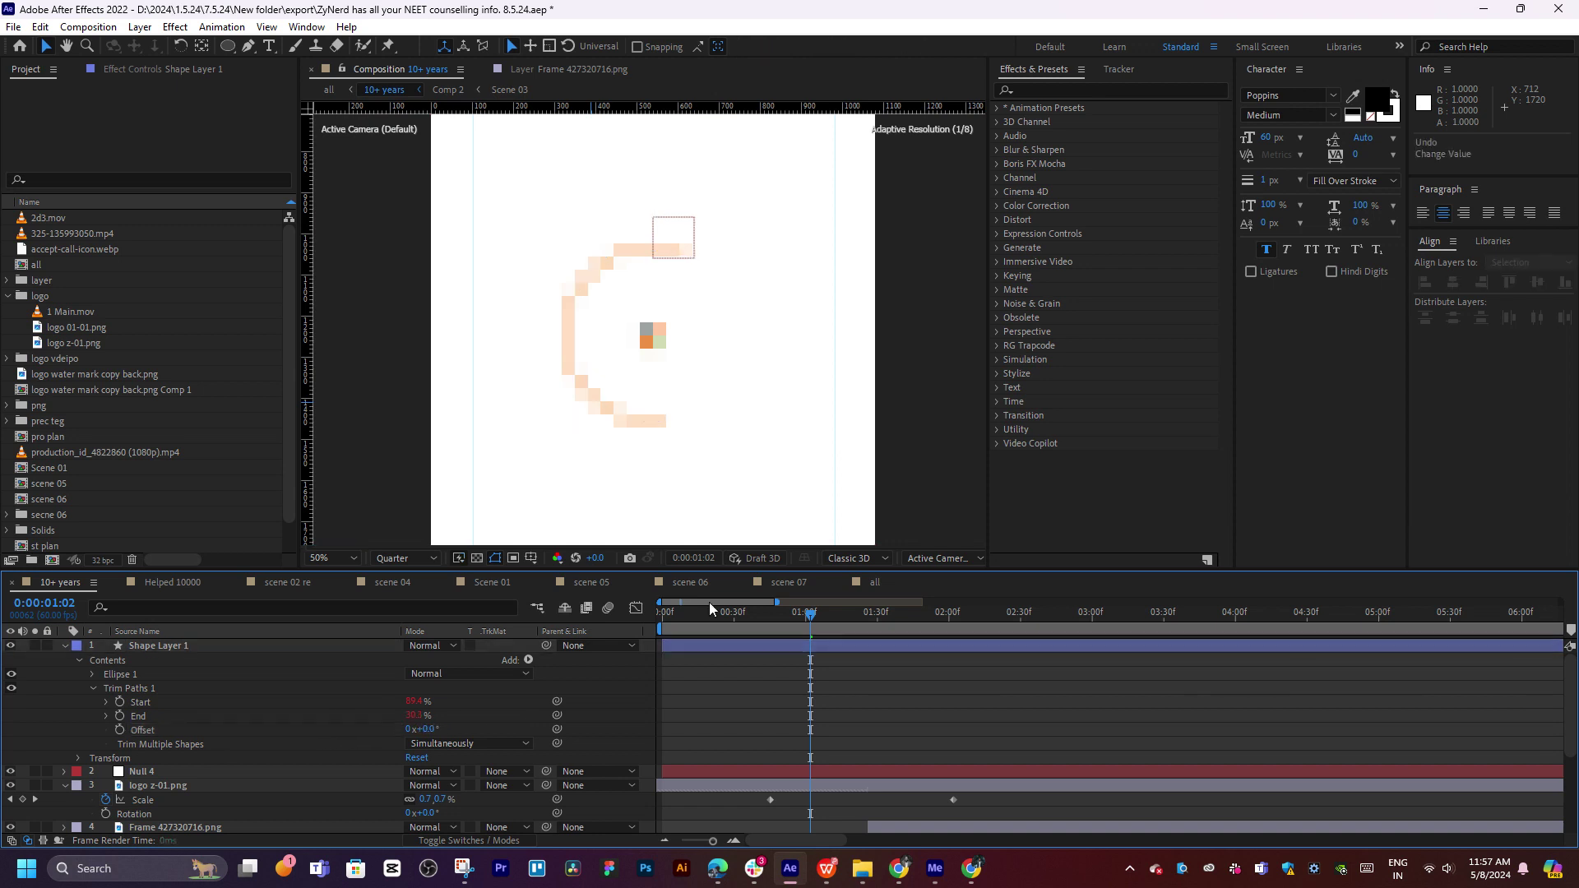
Keyframe trim End at 0% and Start at 100% at 0:00:00:11
left_click_drag(703, 615, 689, 624)
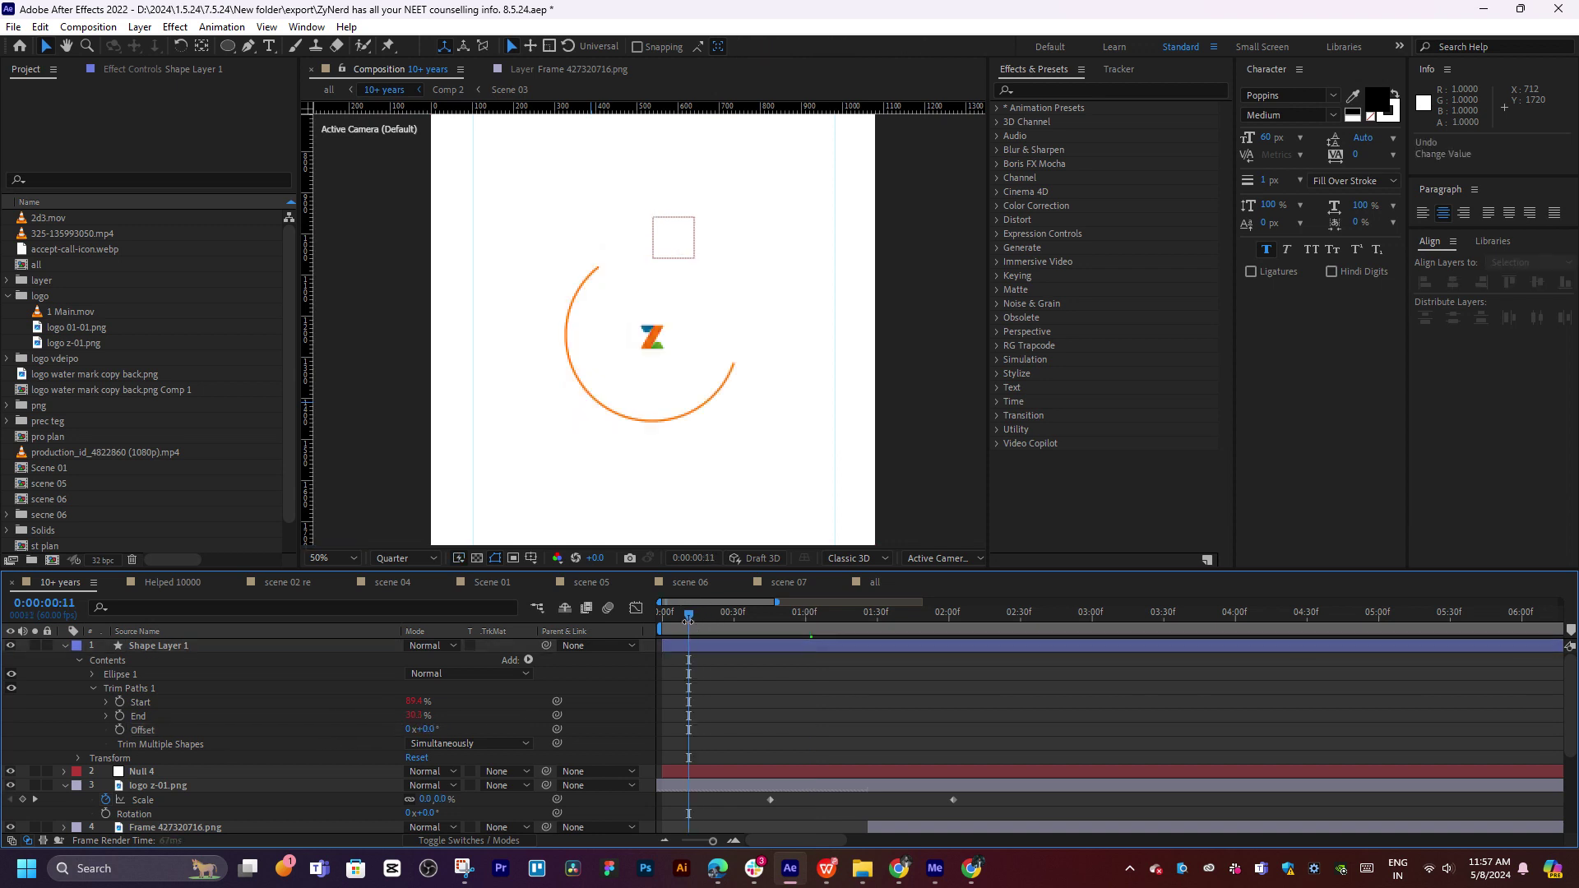
left_click_drag(406, 722, 471, 707)
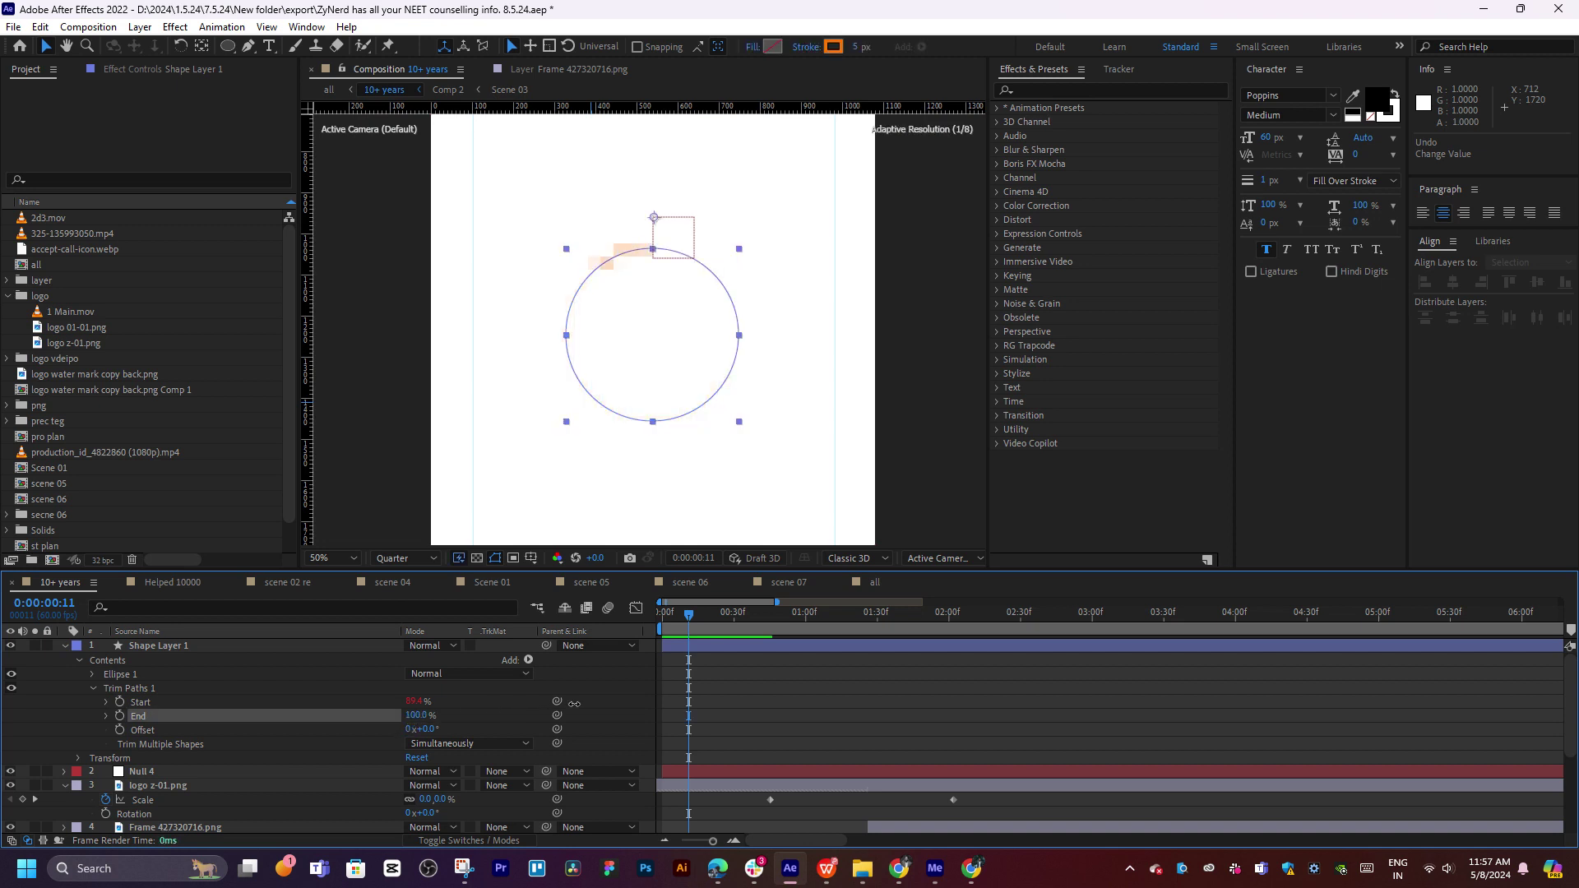
left_click_drag(679, 693, 590, 698)
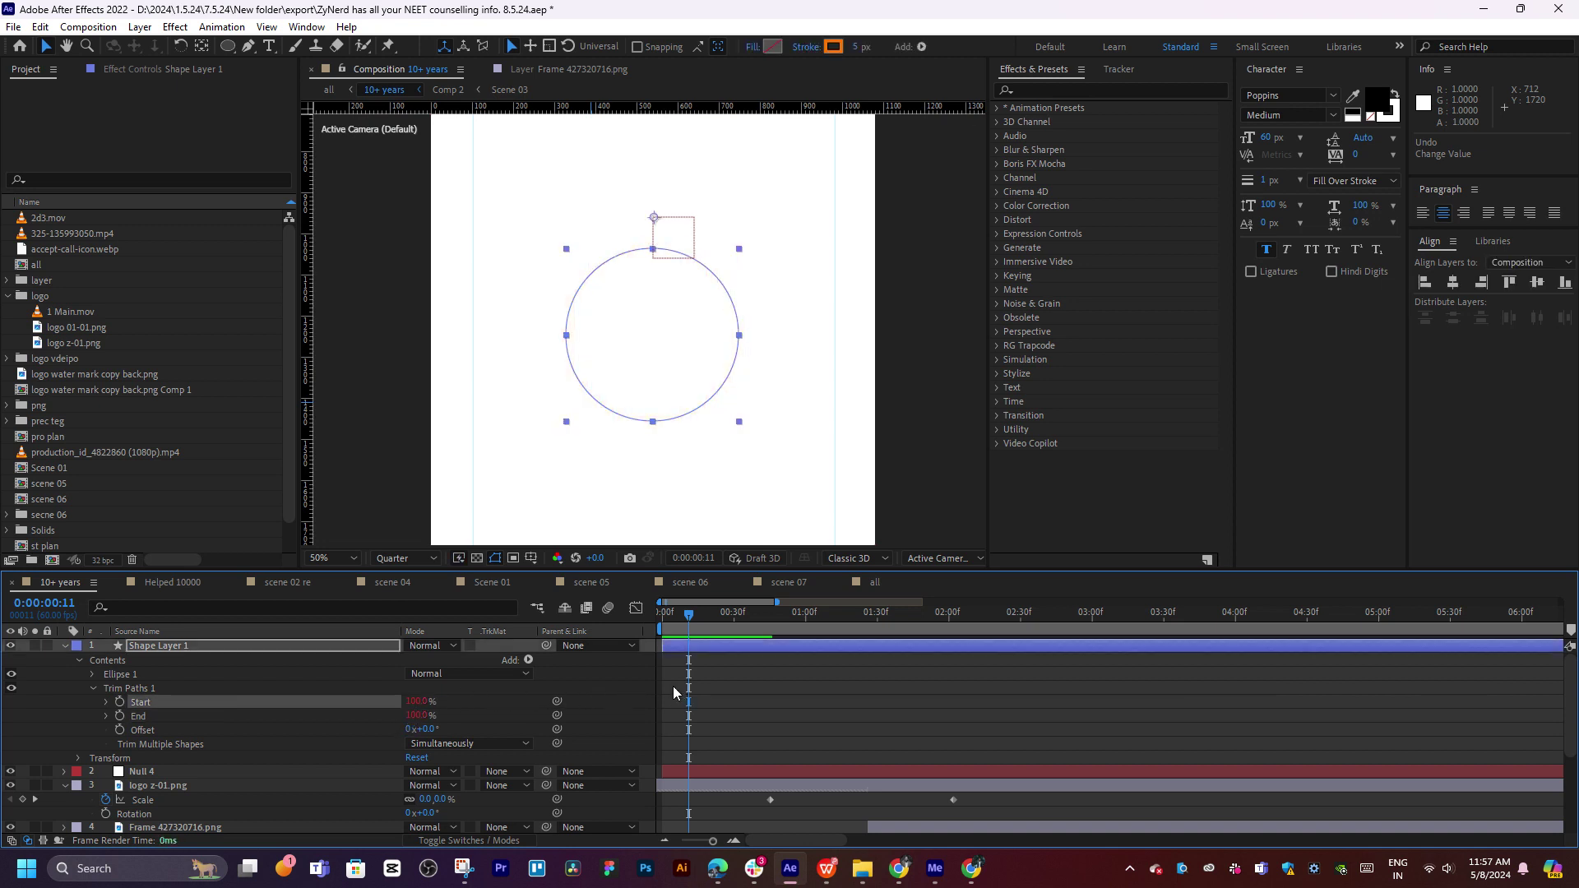
left_click(119, 702)
left_click(119, 716)
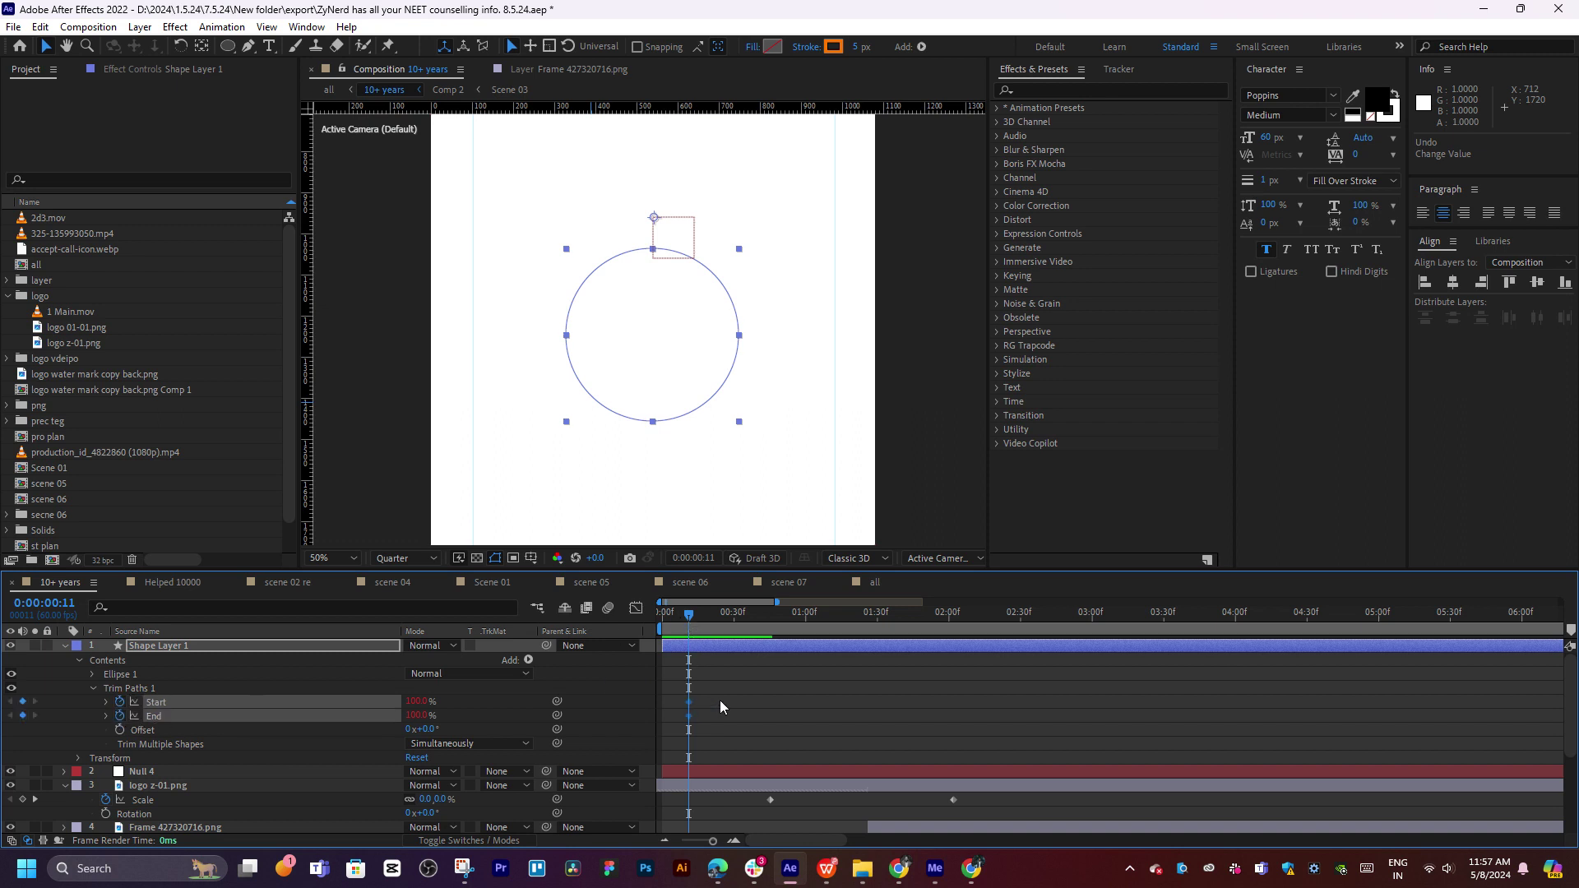
Move the Trim Paths keyframes to frame 44 and set Start to 0% at frame 20
left_click_drag(776, 603, 721, 603)
left_click(814, 616)
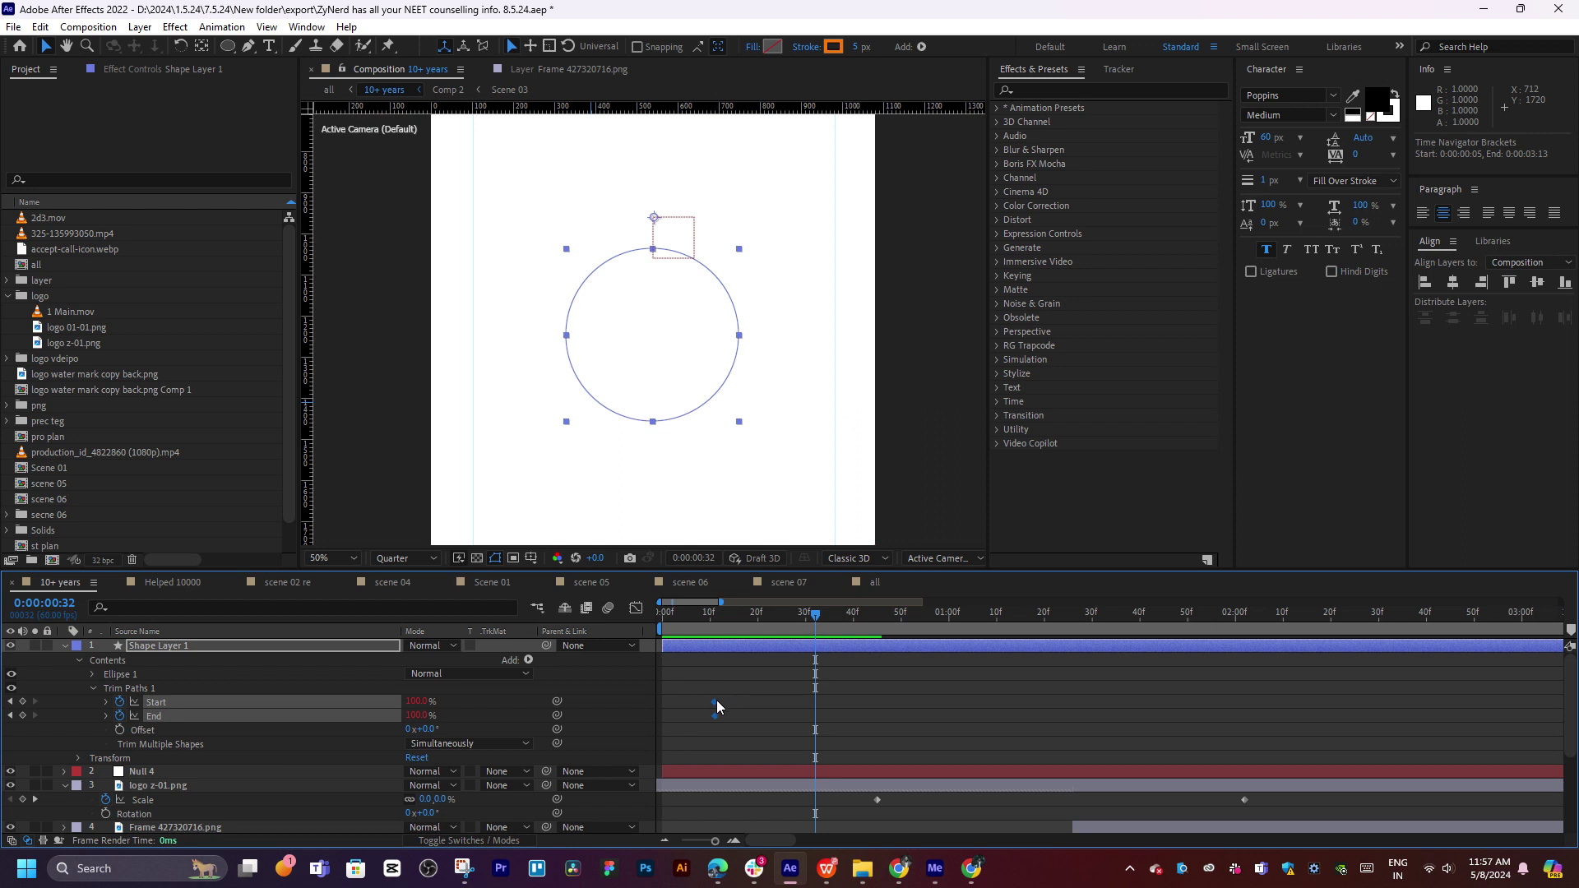
left_click_drag(717, 701, 872, 707)
left_click_drag(688, 618, 758, 635)
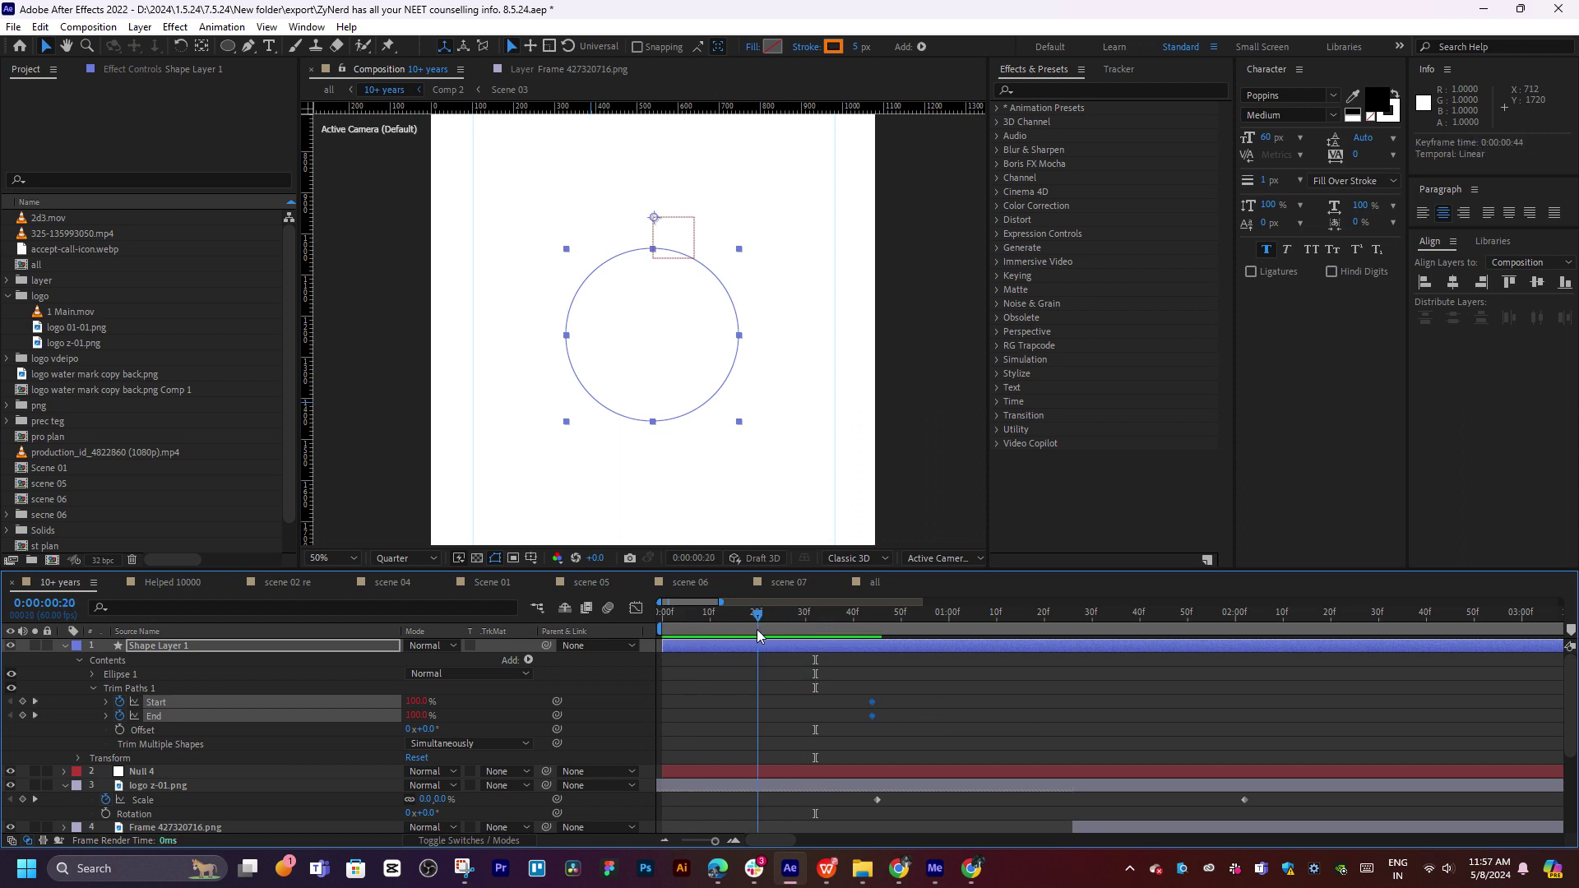
mouse_move(420, 702)
left_mouse_down()
mouse_move(345, 702)
mouse_move(333, 717)
left_mouse_up()
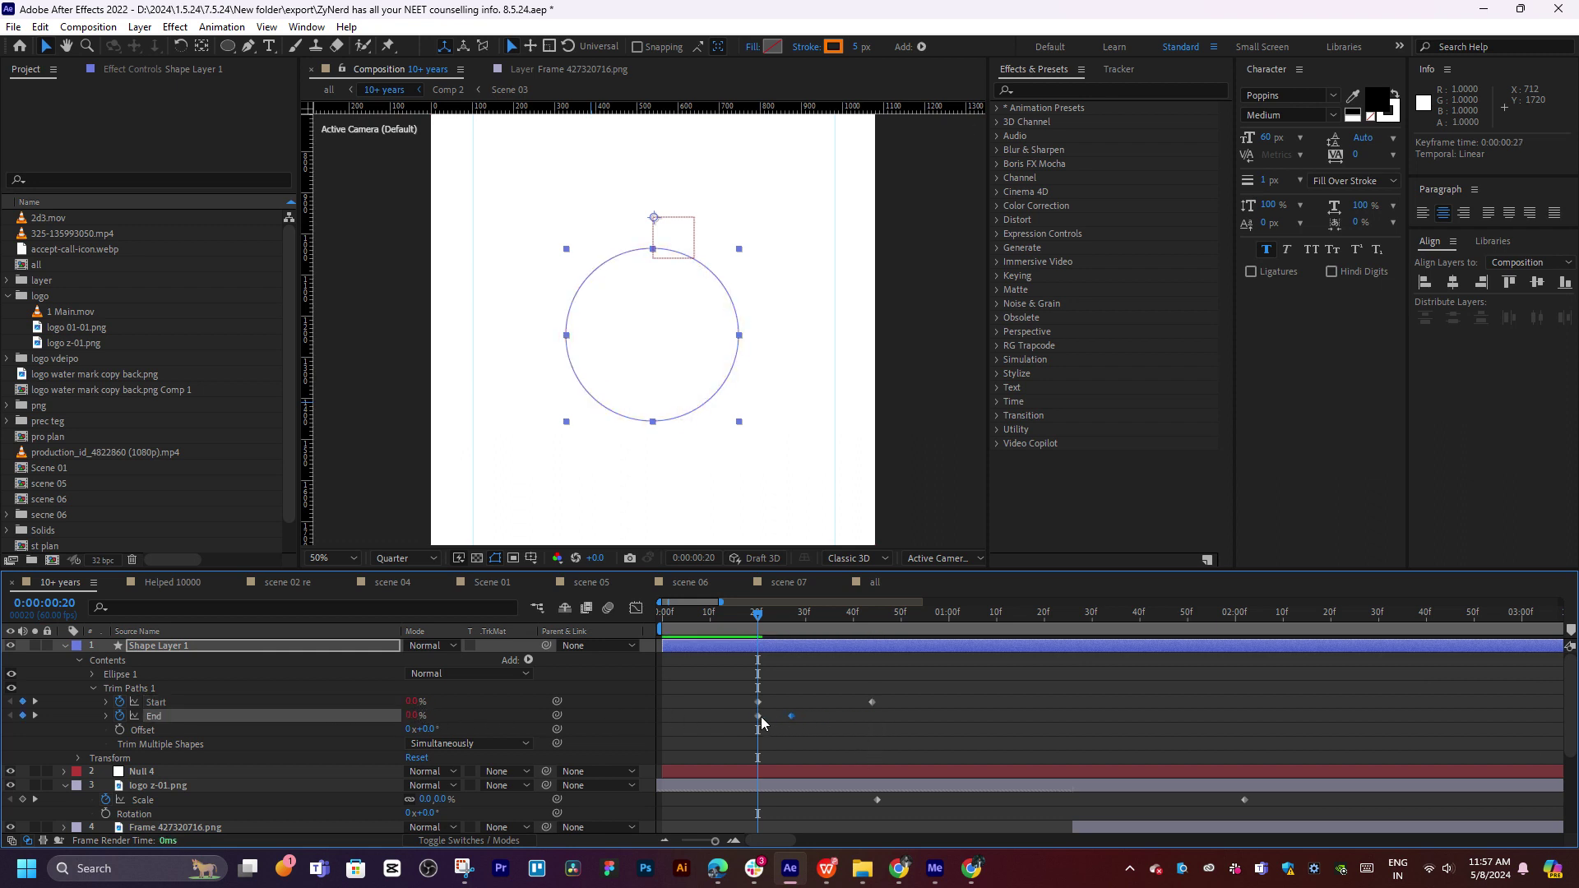
Shift the End keyframes later, preview, and reselect the Start keyframe at frame 20
left_click_drag(758, 717, 805, 717)
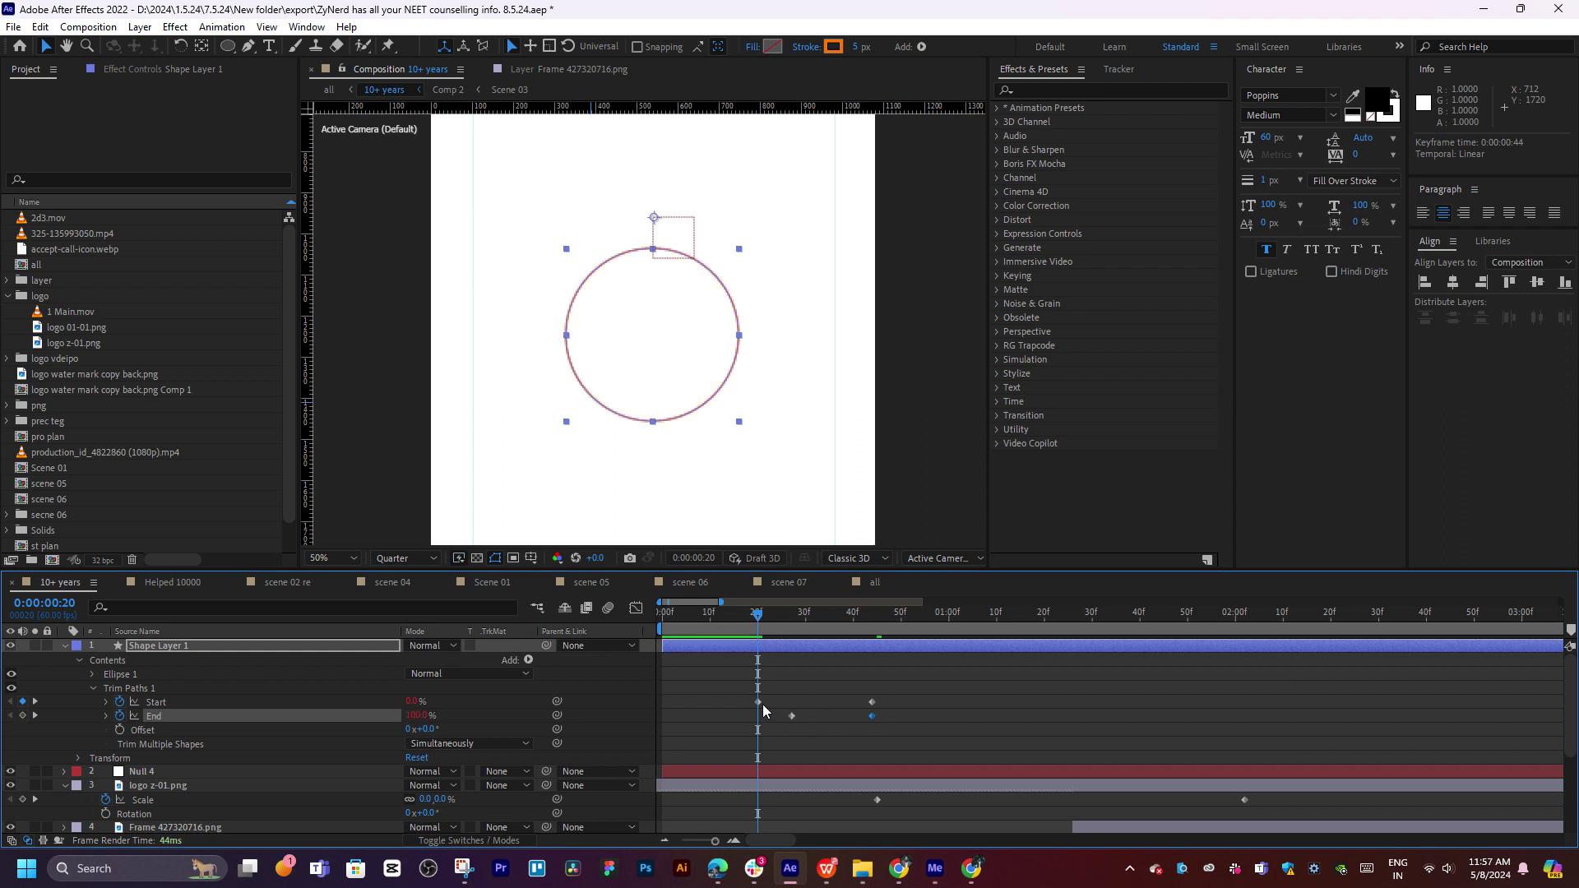
left_click_drag(902, 716, 905, 715)
key("space")
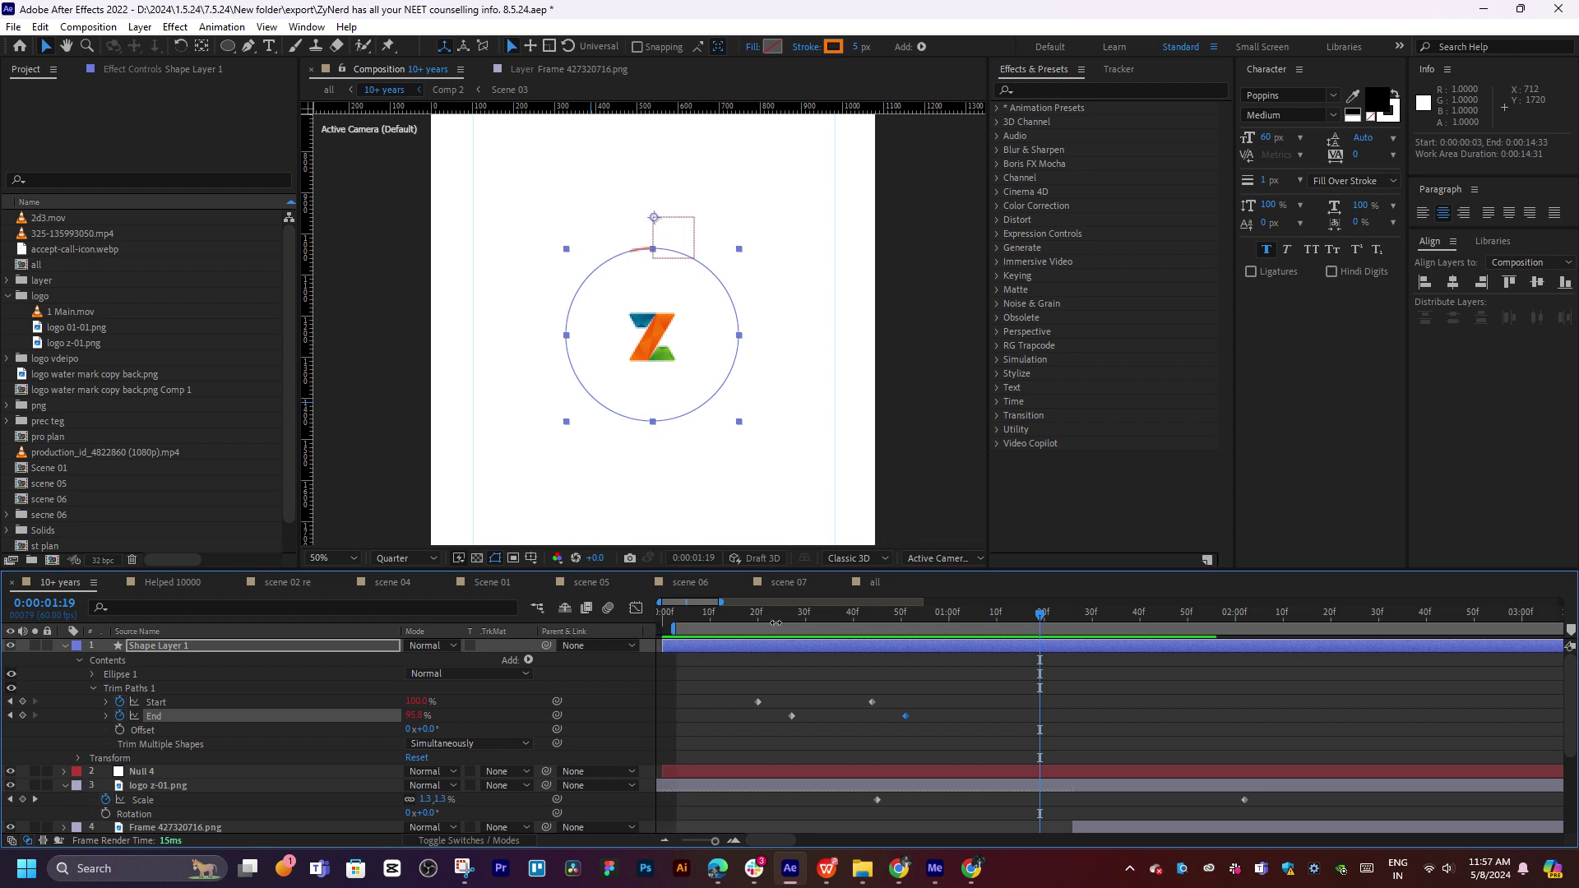
mouse_move(758, 622)
left_mouse_down()
mouse_move(678, 631)
mouse_move(803, 618)
left_mouse_up()
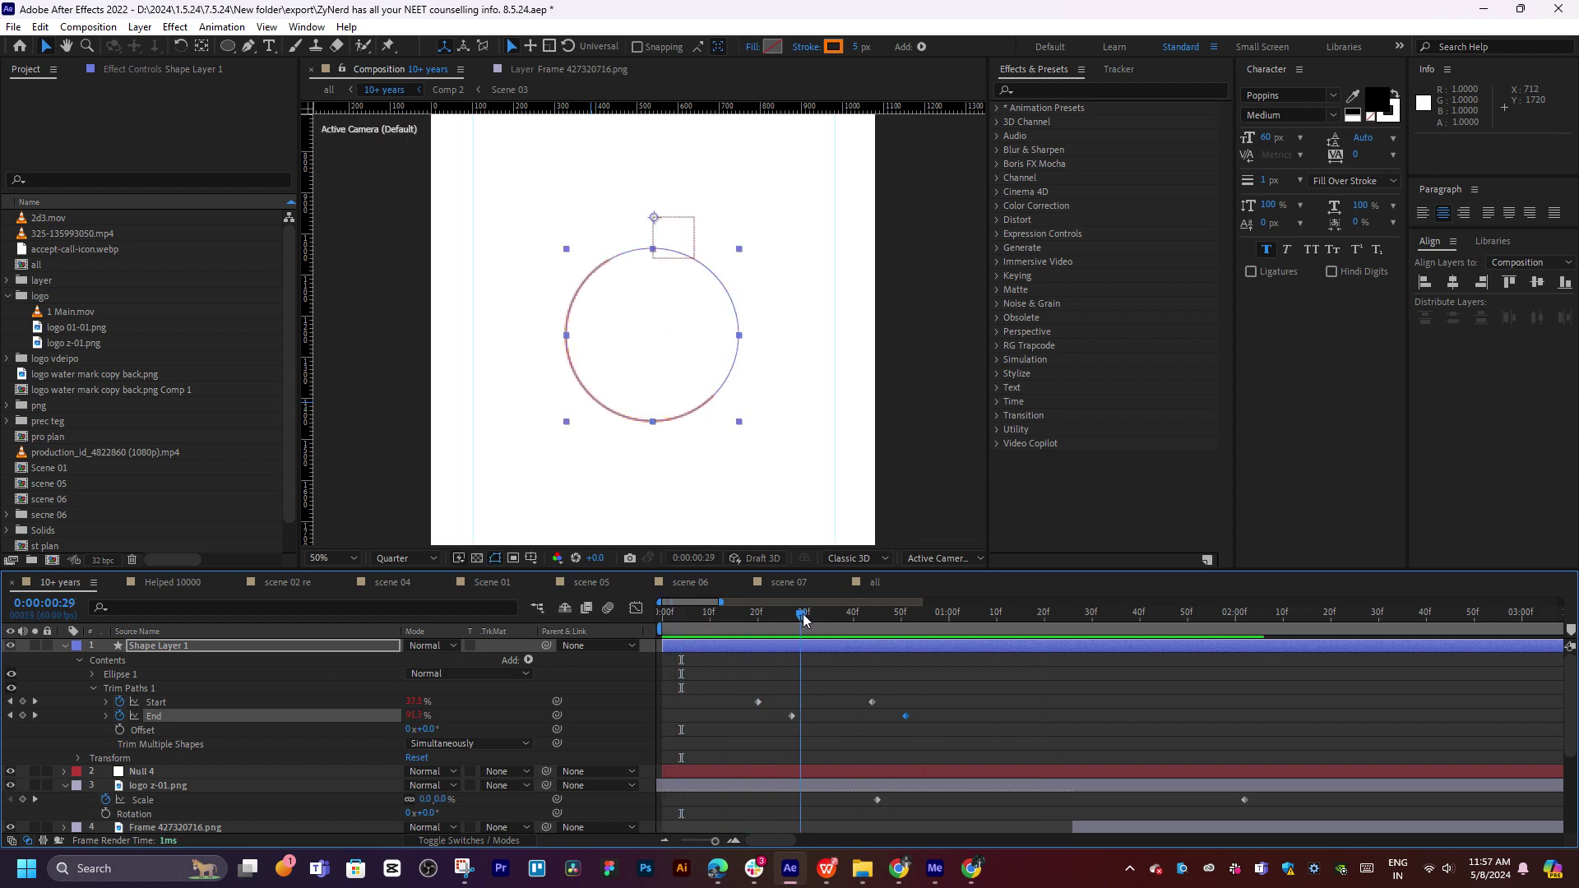
left_click_drag(418, 701, 481, 698)
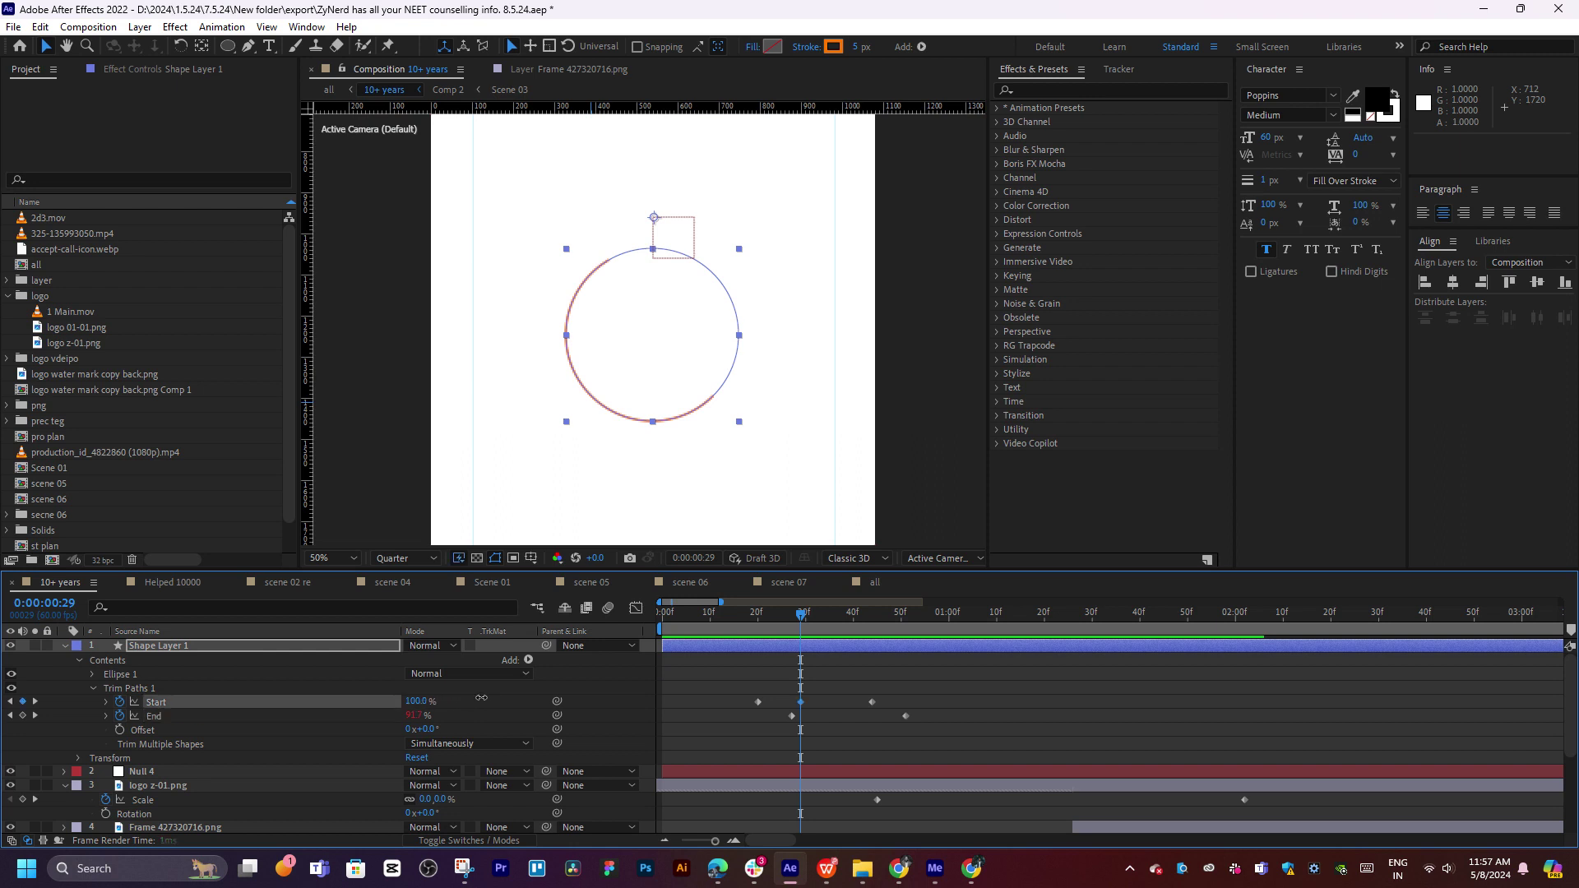
key("ctrl+z")
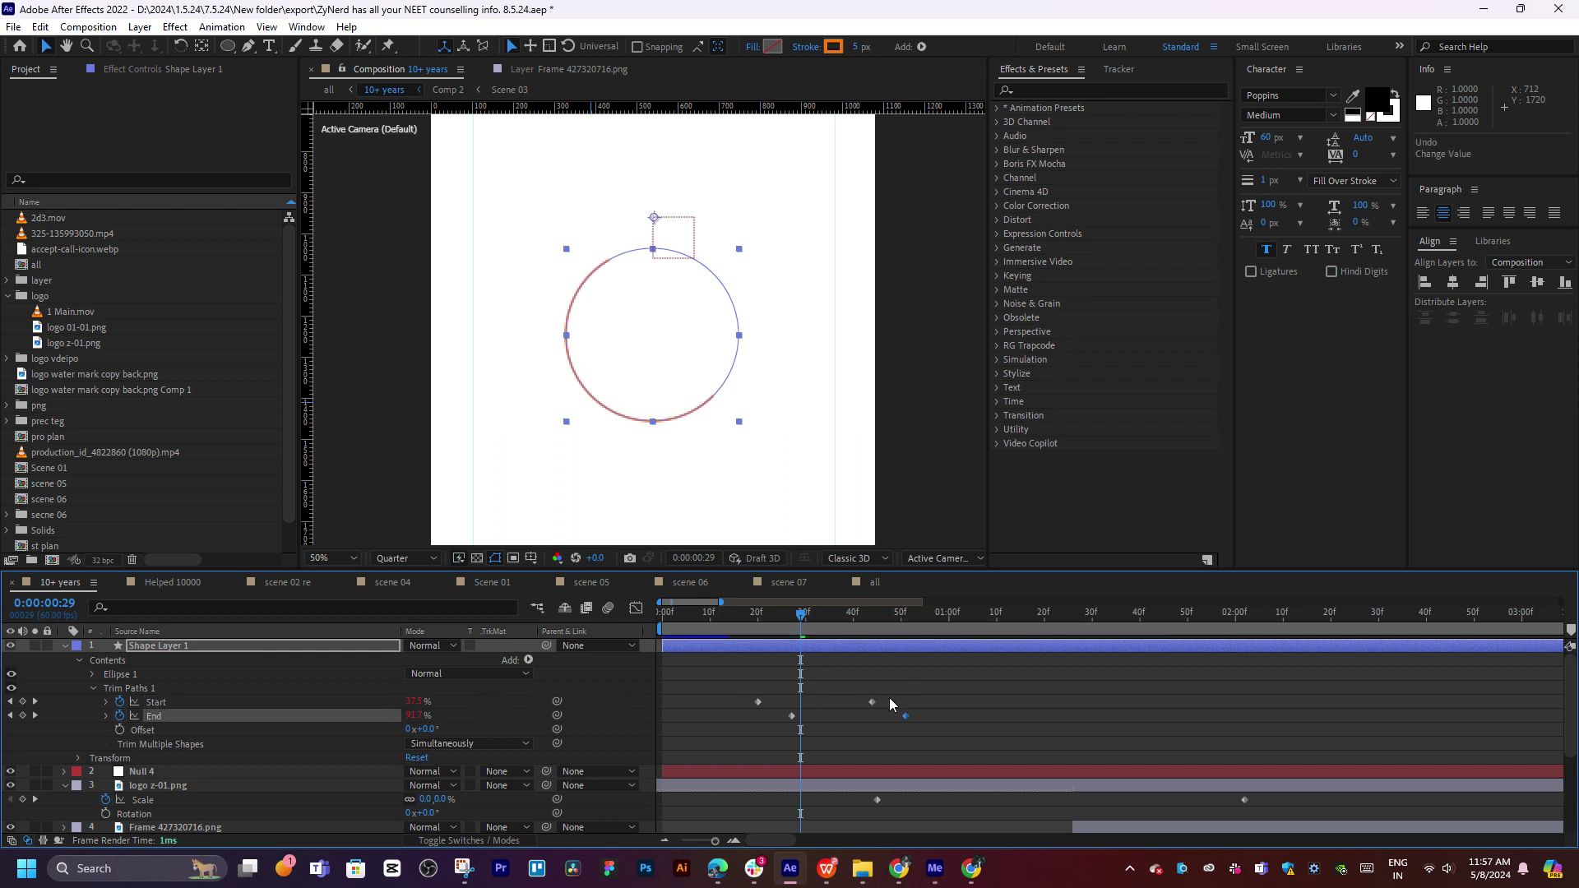
left_click_drag(874, 696, 734, 717)
left_click(755, 615)
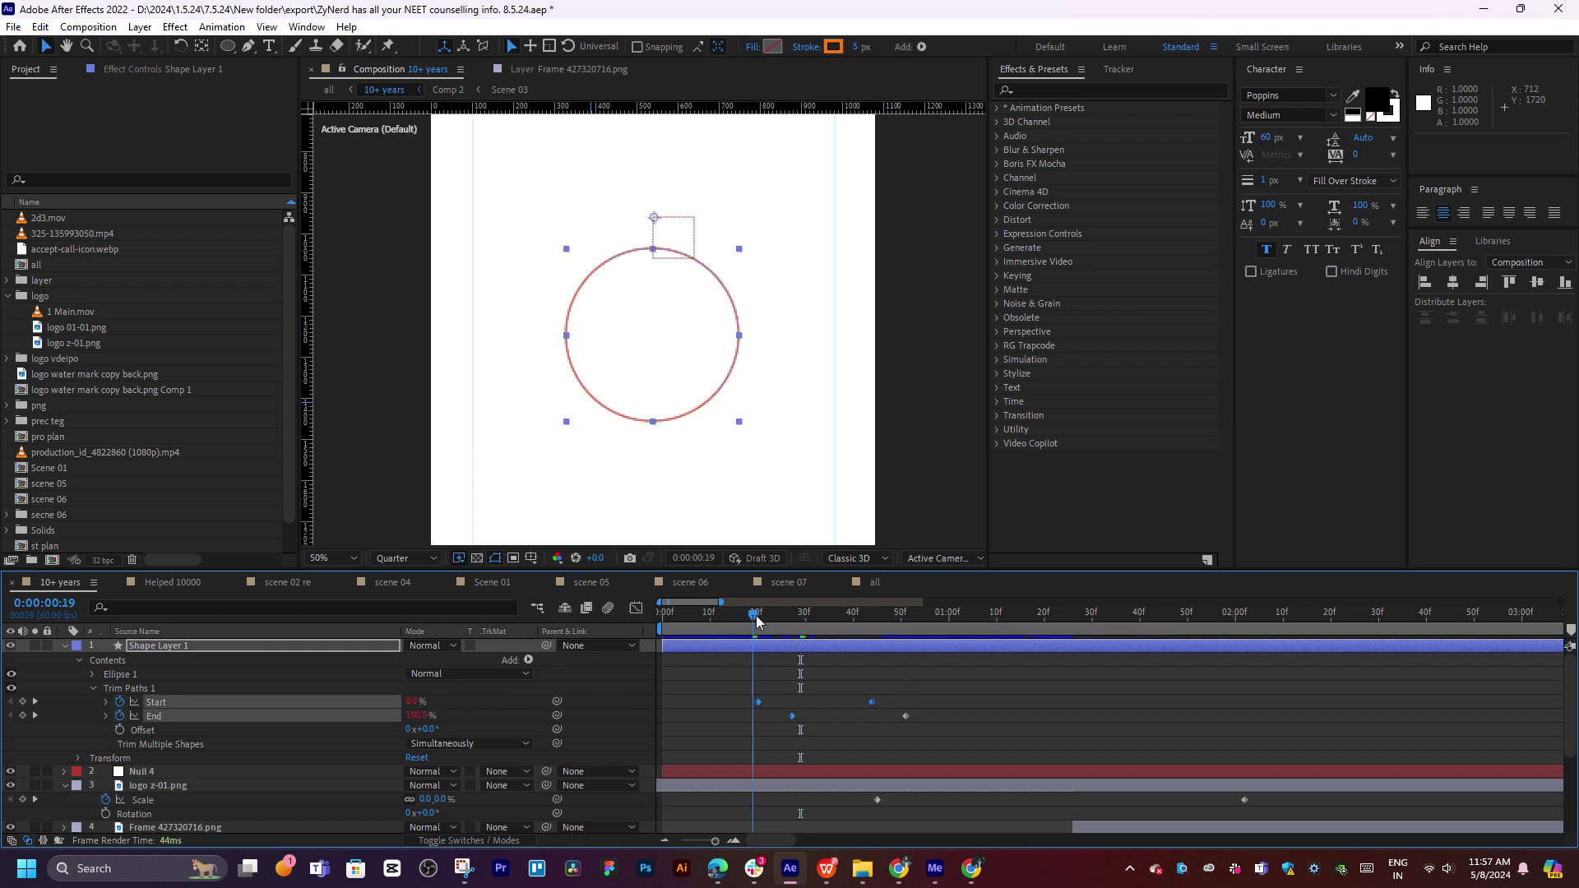
left_click_drag(757, 616, 758, 615)
left_click(776, 658)
Test higher Start values at frame 20, settle back on 0%, and preview
left_click(758, 703)
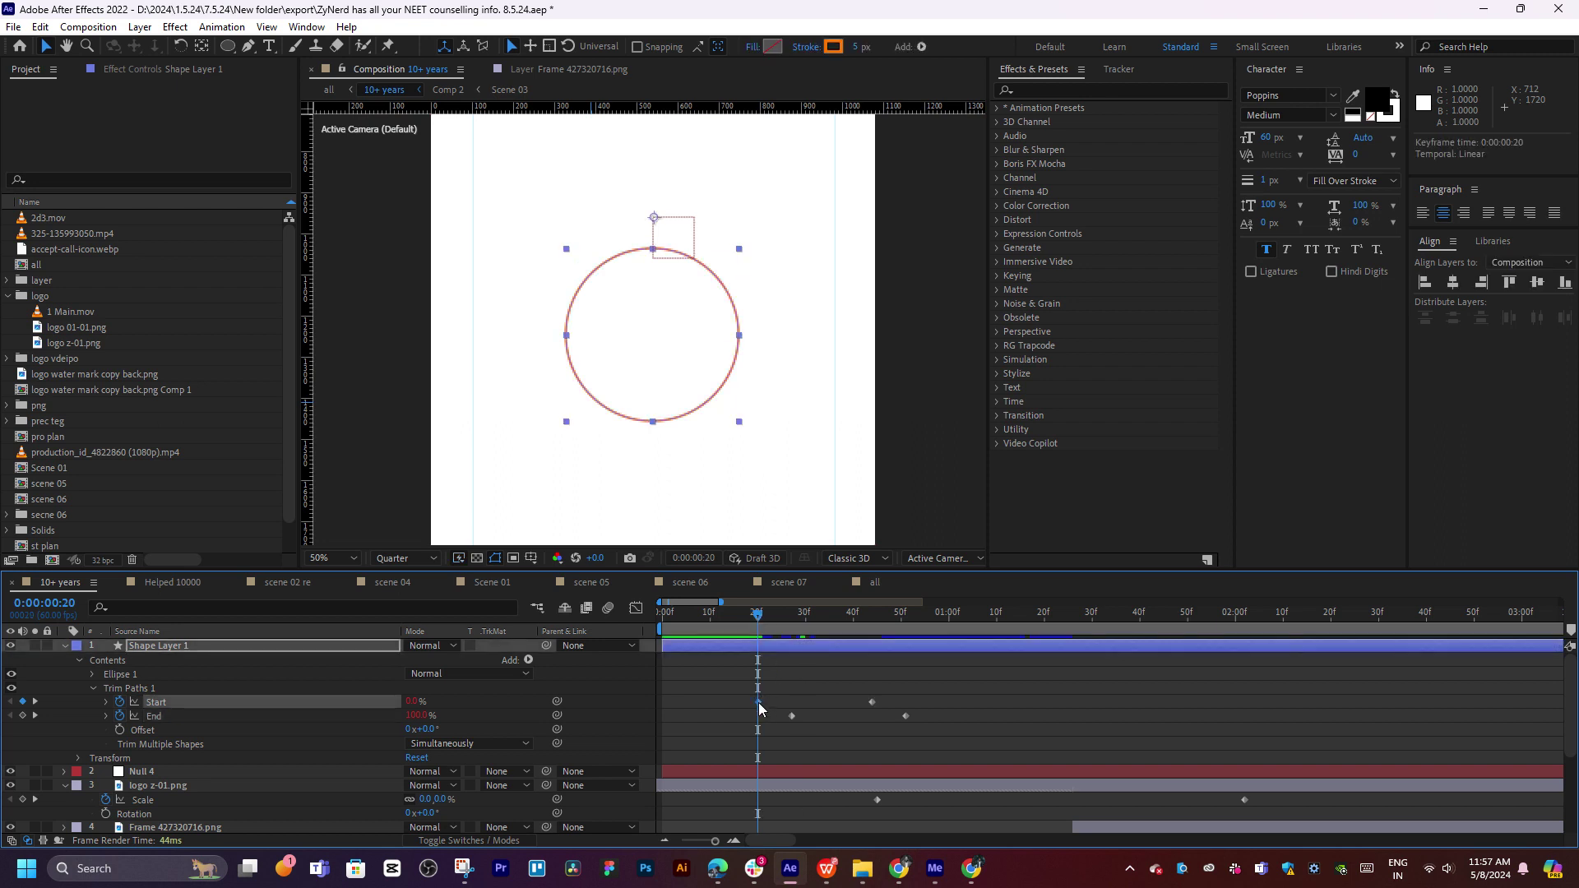
left_click_drag(412, 702, 479, 697)
left_click_drag(259, 695, 464, 691)
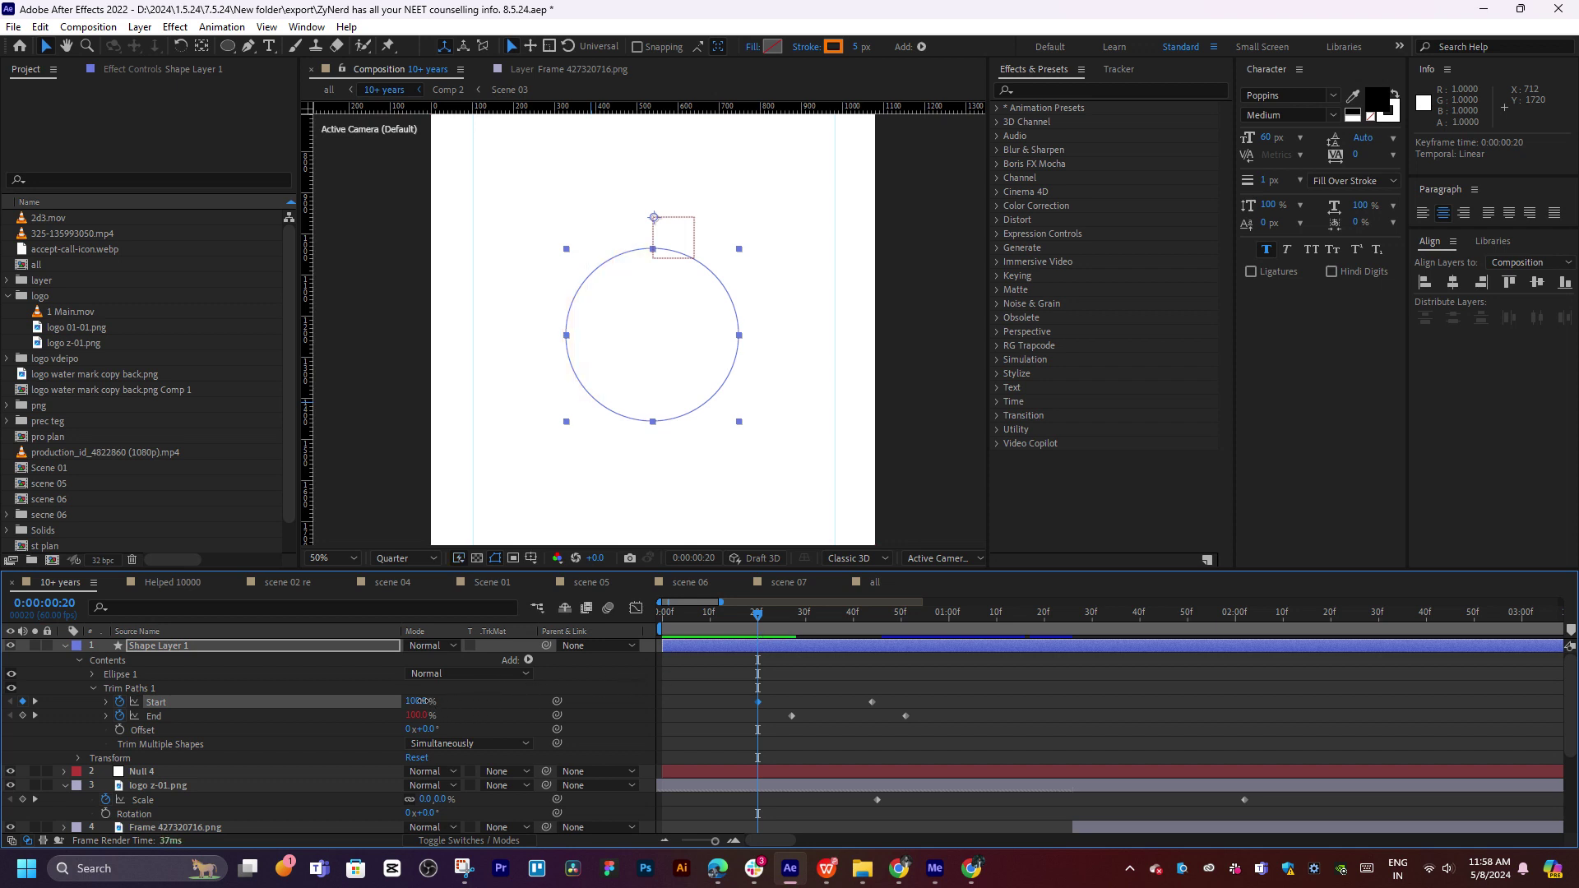
left_click_drag(422, 701, 254, 707)
key("space")
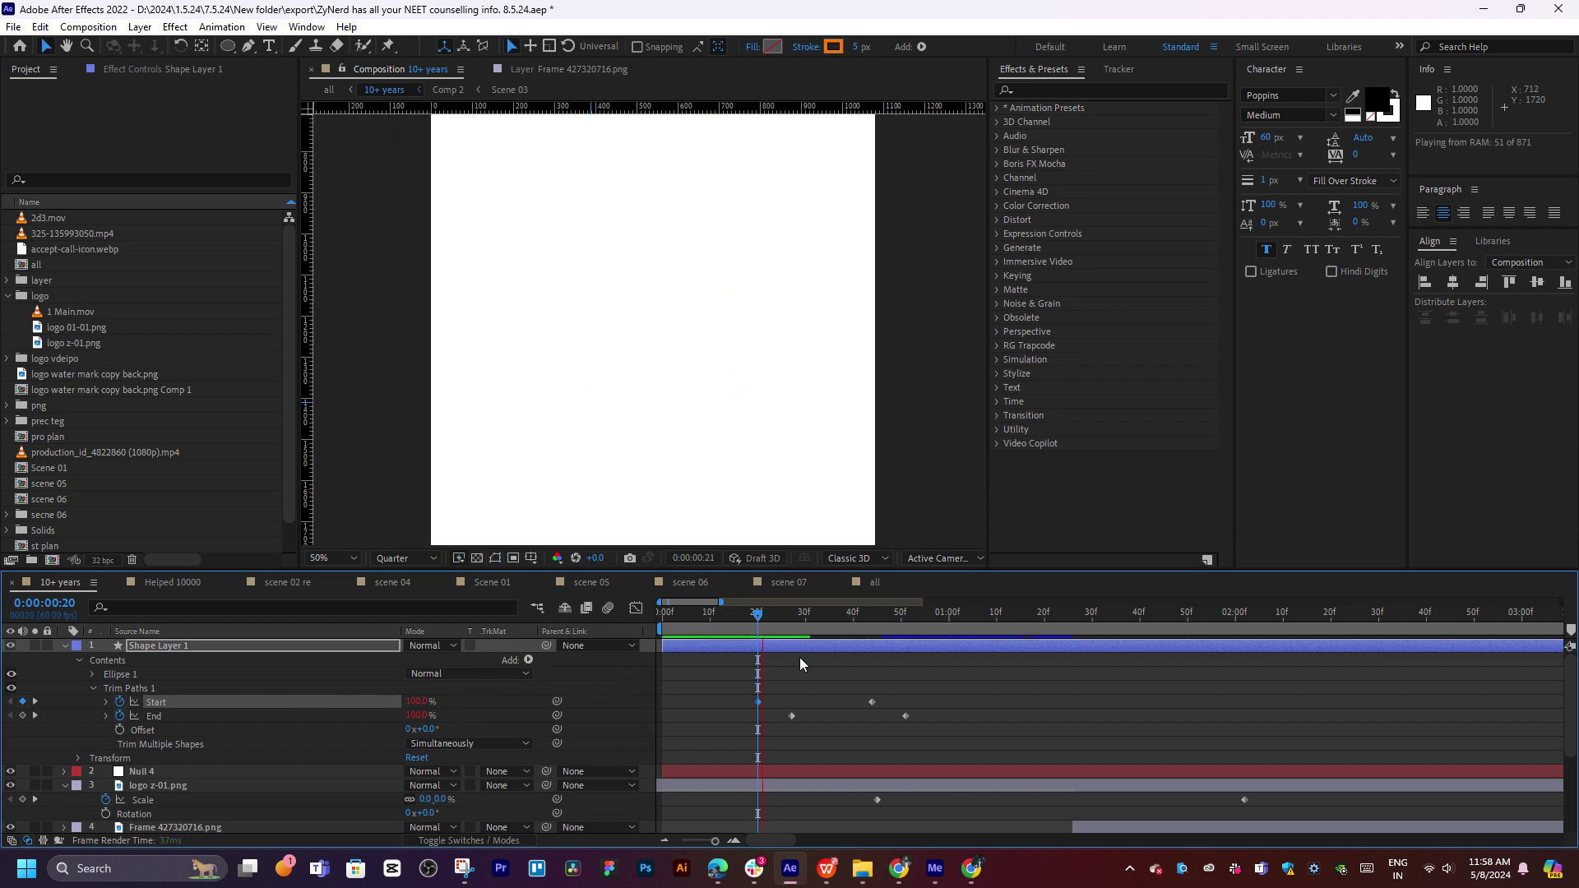
left_click_drag(759, 614, 907, 624)
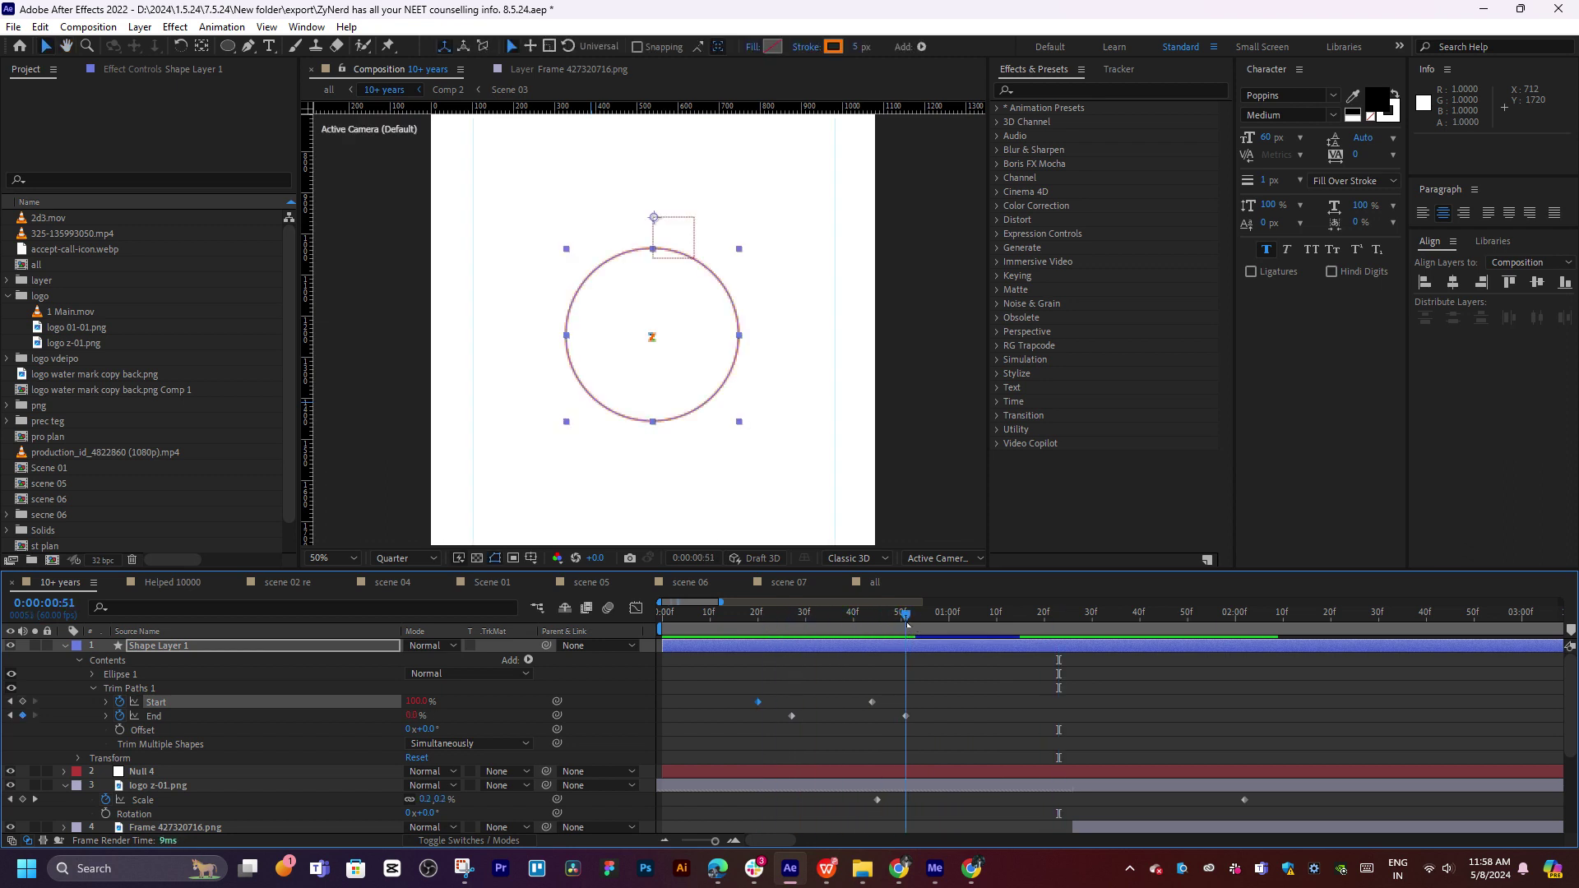
Adjust the End keyframe at frame 51 and set End to 0% at frame 27
left_click(906, 716)
left_click_drag(416, 717, 490, 715)
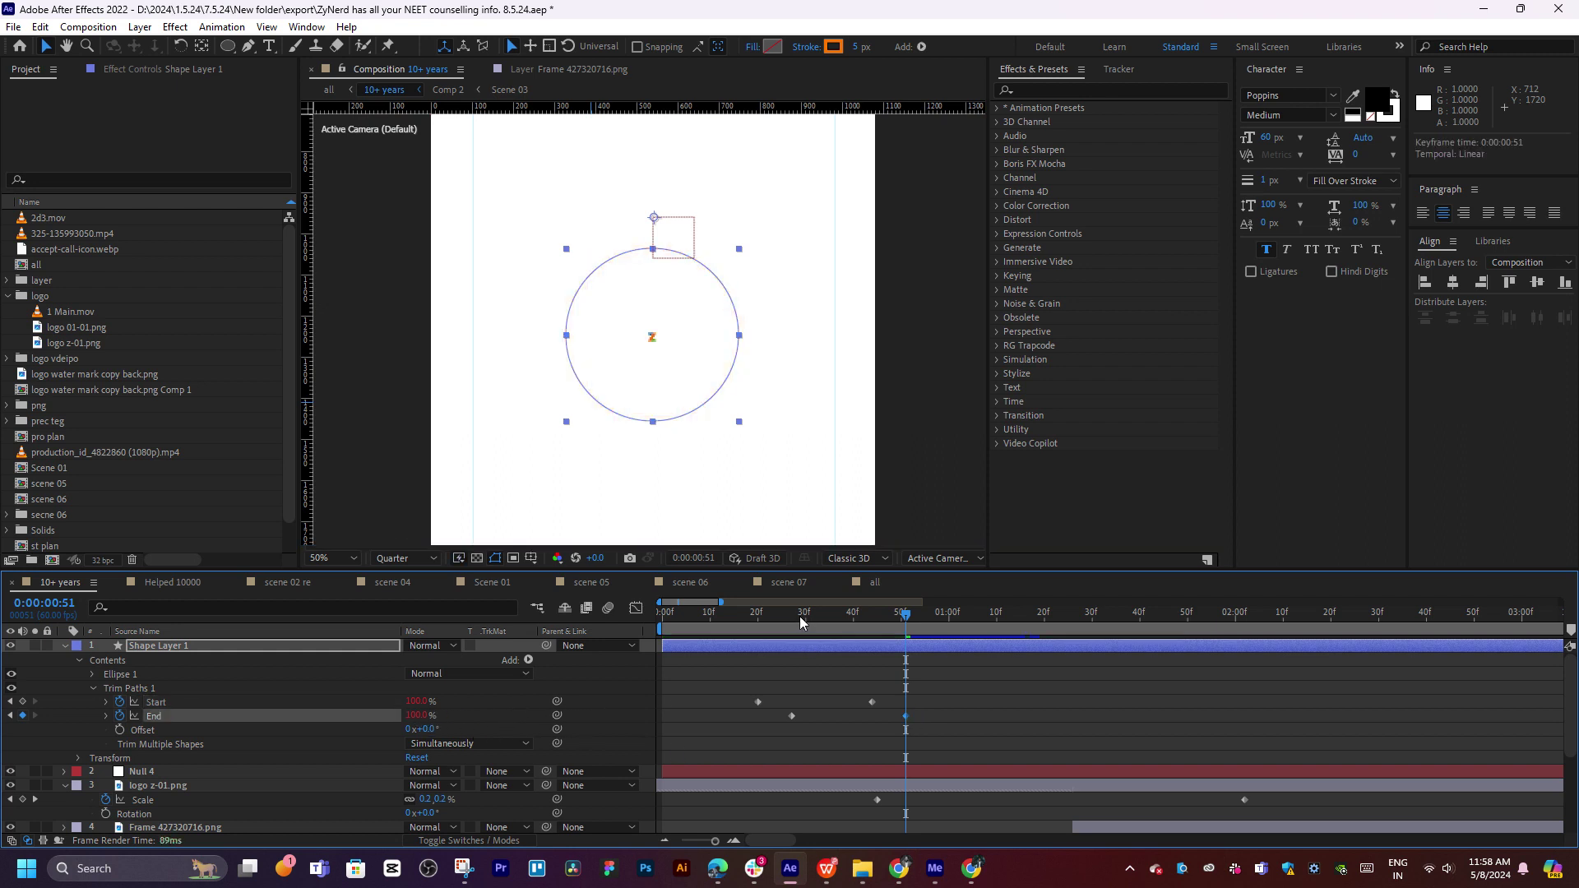
key("space")
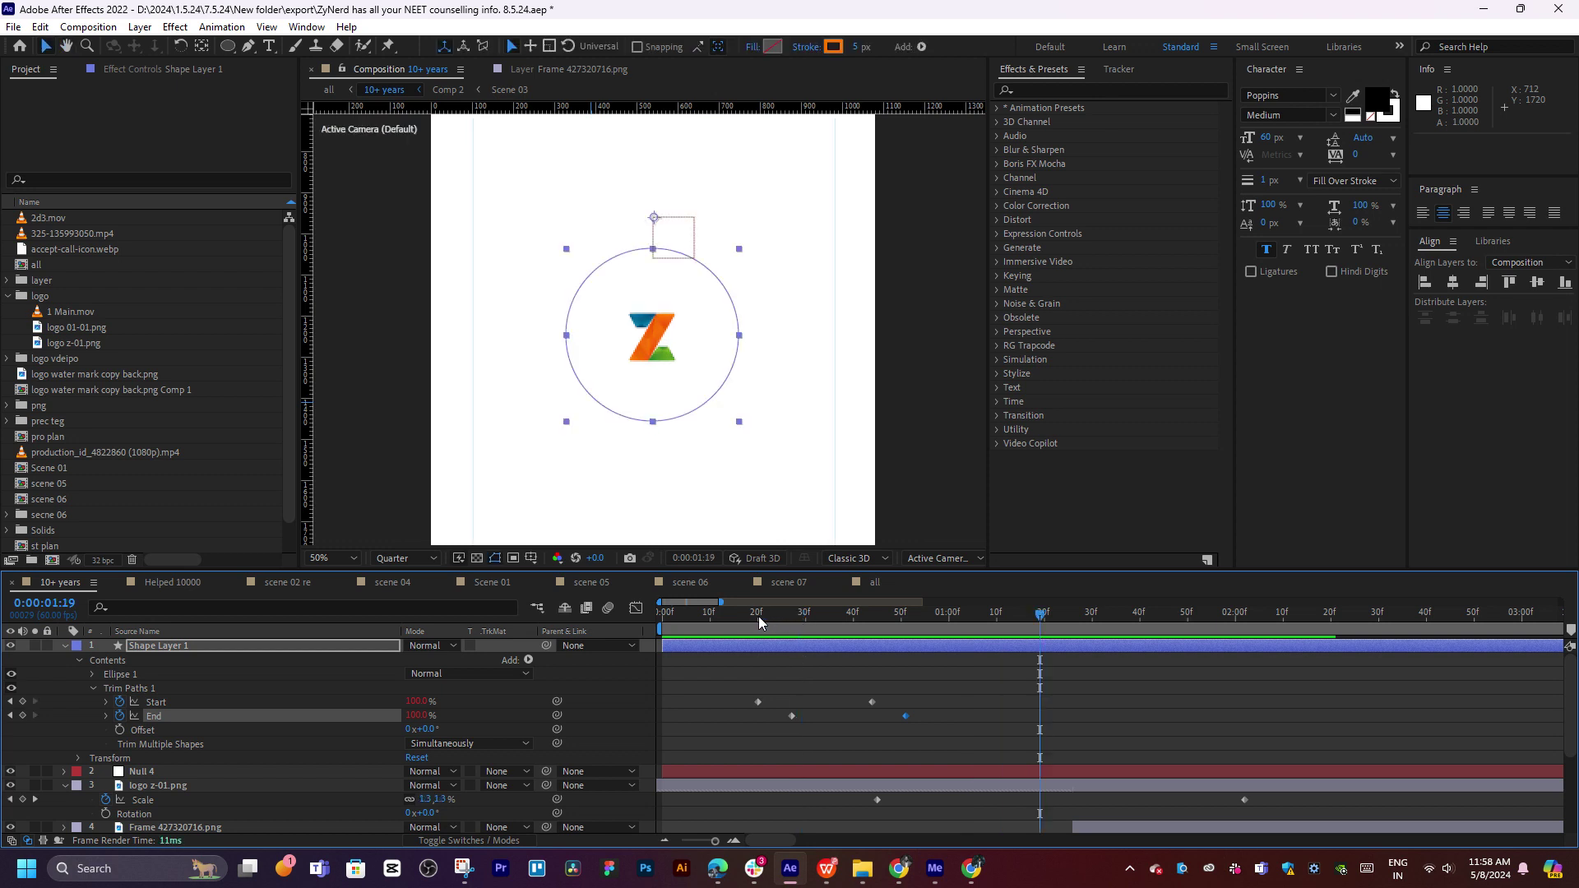
left_click(756, 615)
left_click(792, 614)
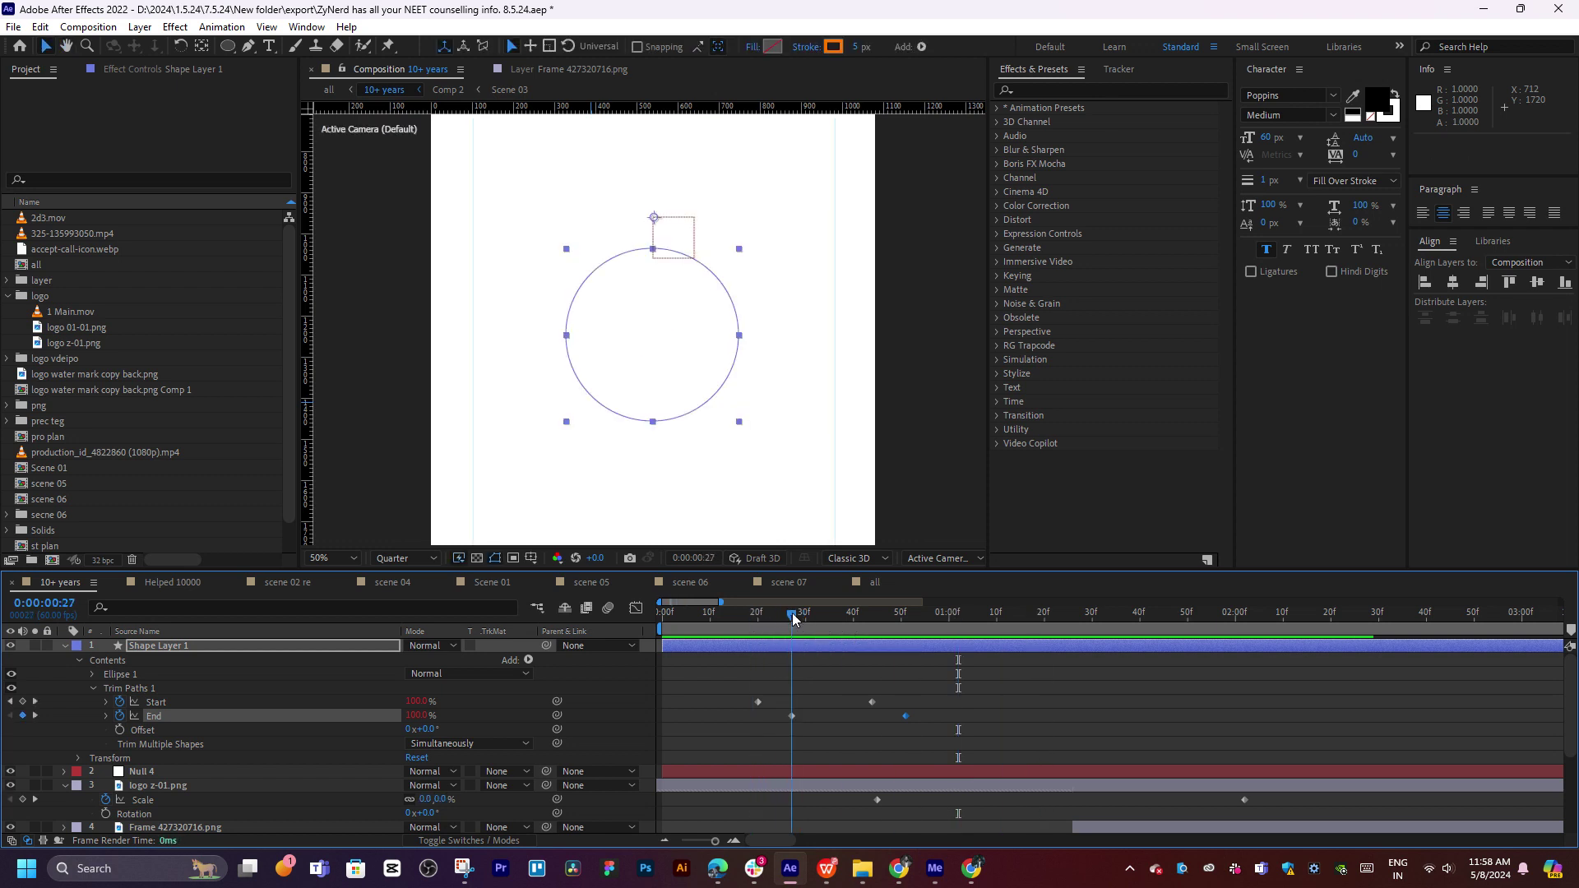
left_click(417, 716)
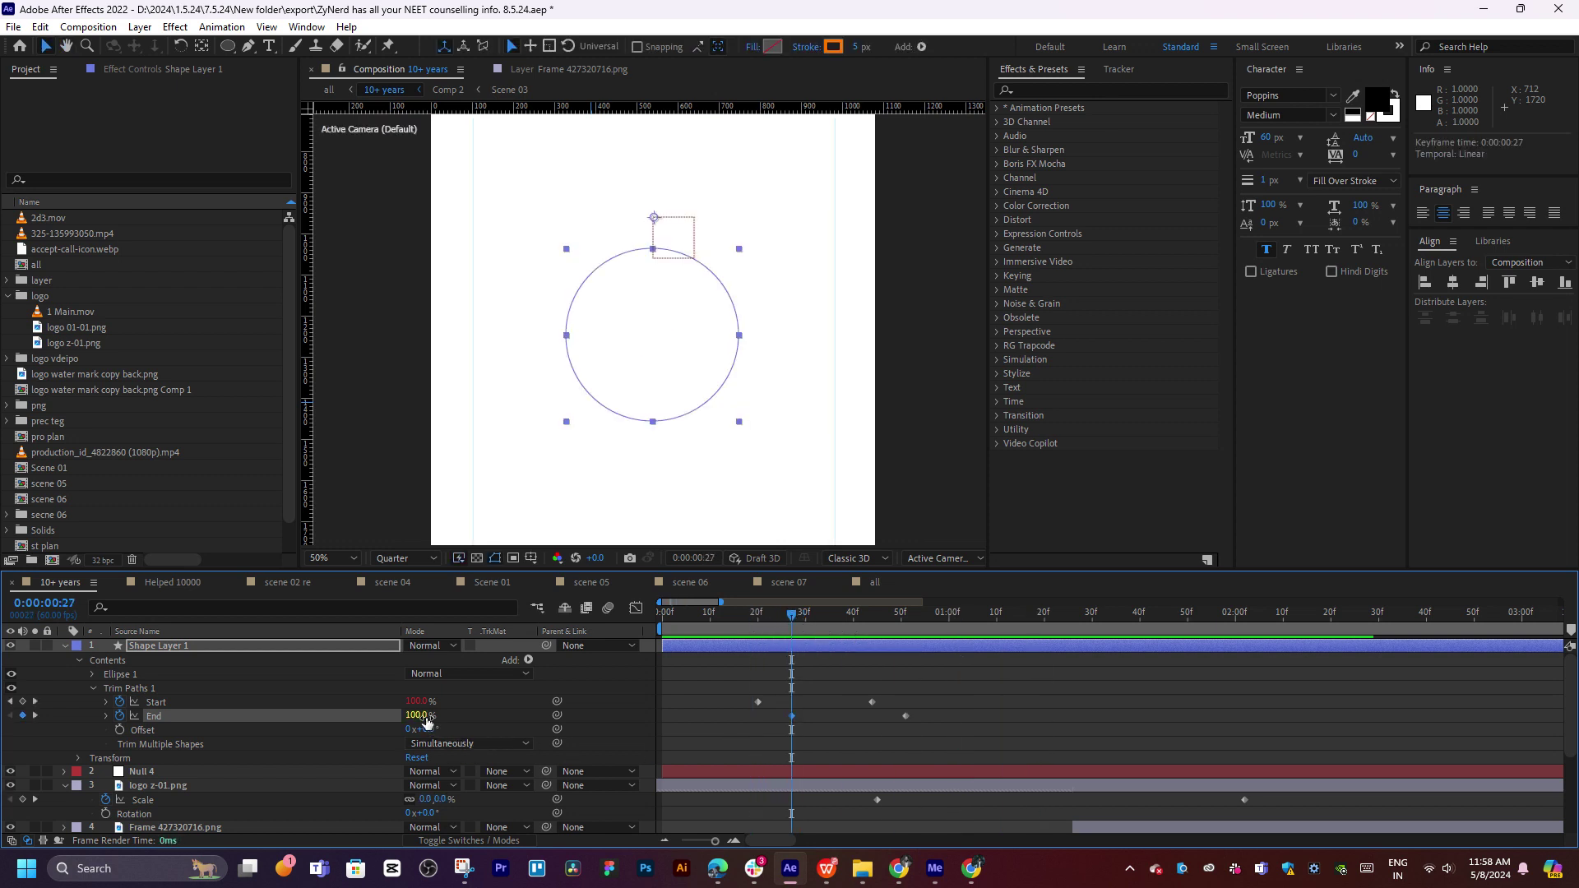
type("0")
key("Return")
key("space")
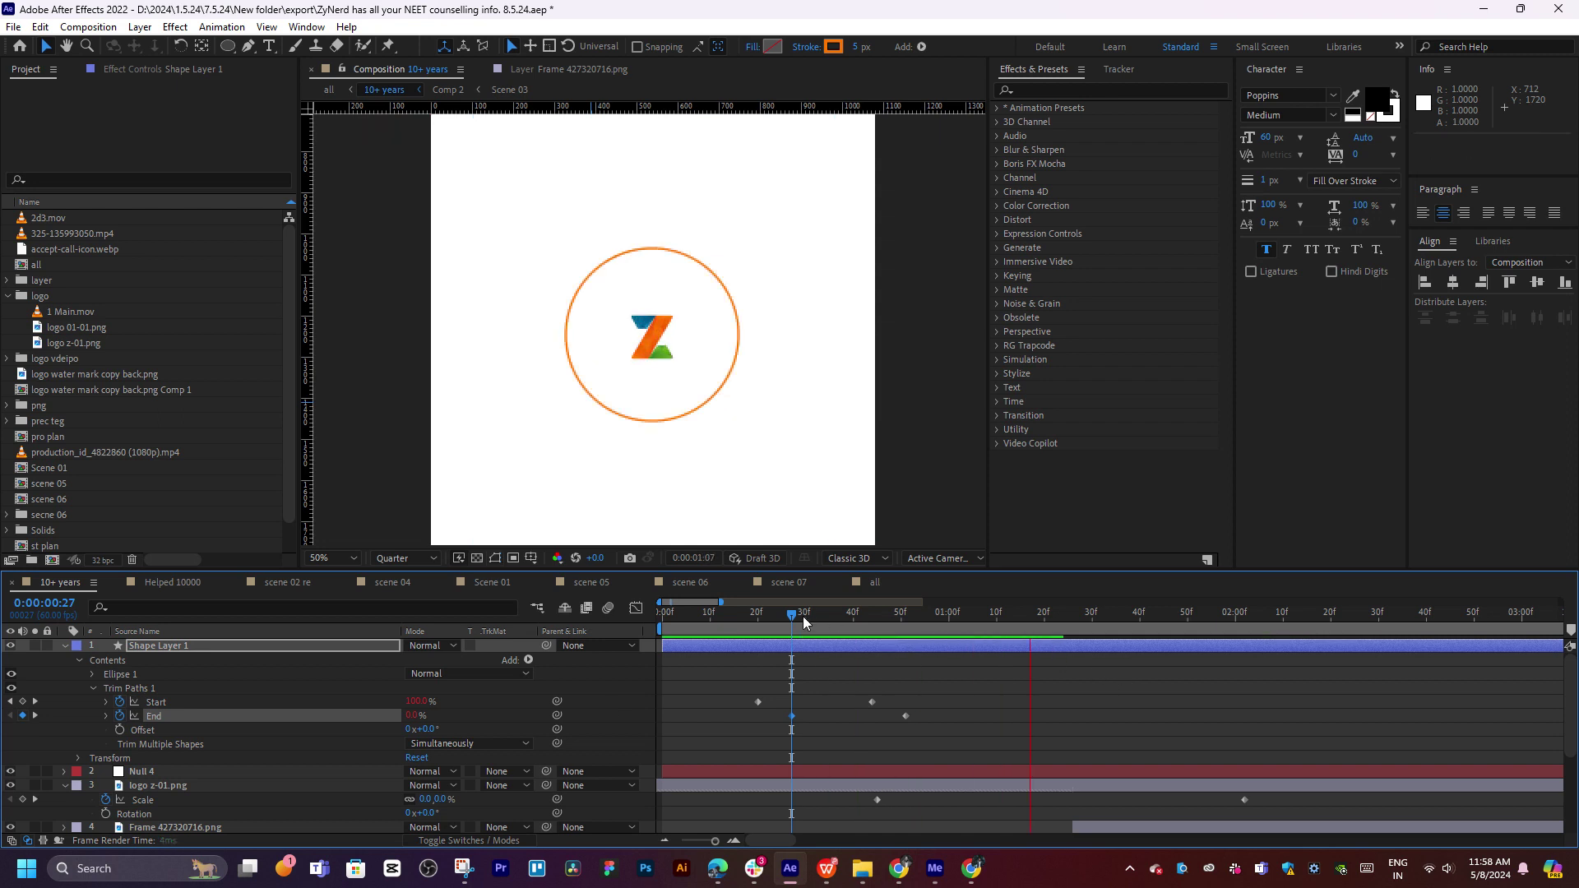
left_click(757, 614)
key("space")
Shift both End keyframes earlier and preview, then try an Offset rotation
left_click(906, 715)
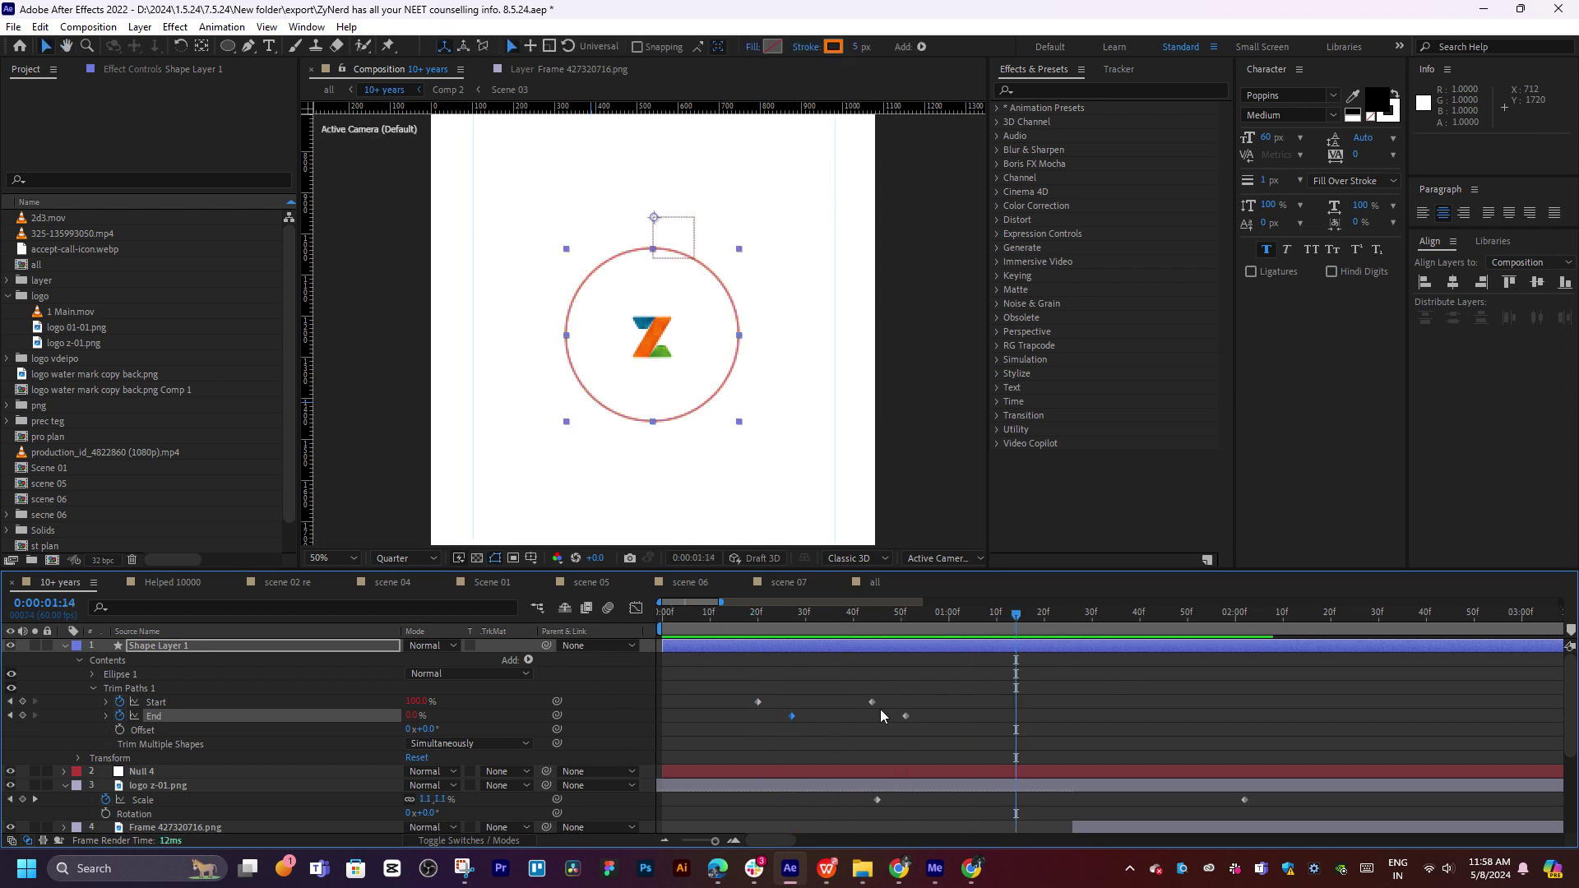
mouse_move(776, 709)
left_mouse_down()
mouse_move(929, 723)
mouse_move(789, 716)
left_mouse_up()
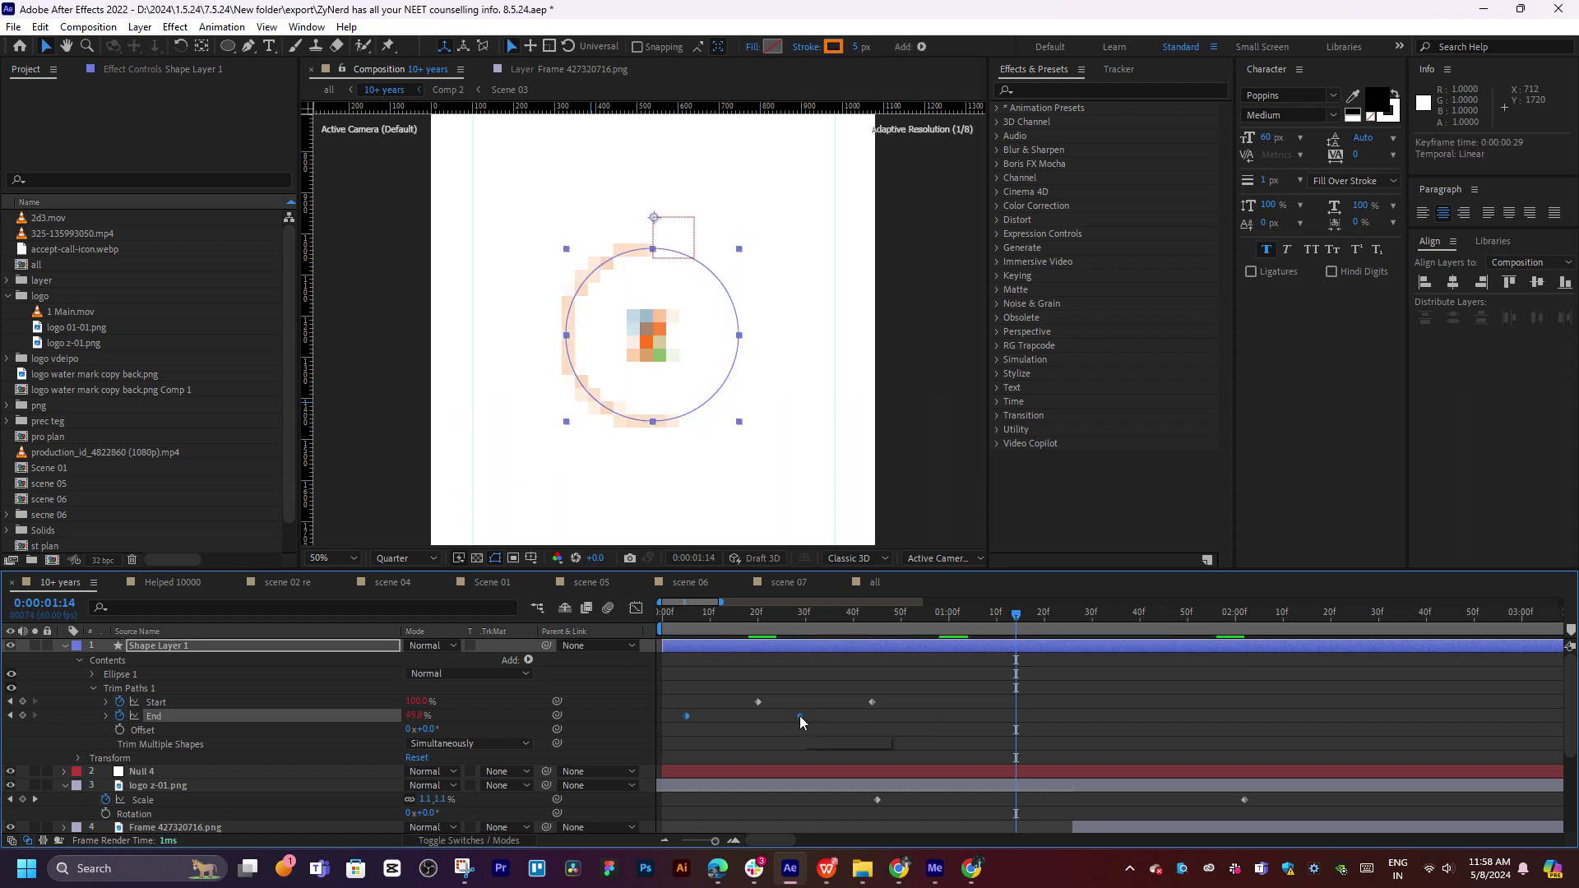
left_click(691, 614)
key("space")
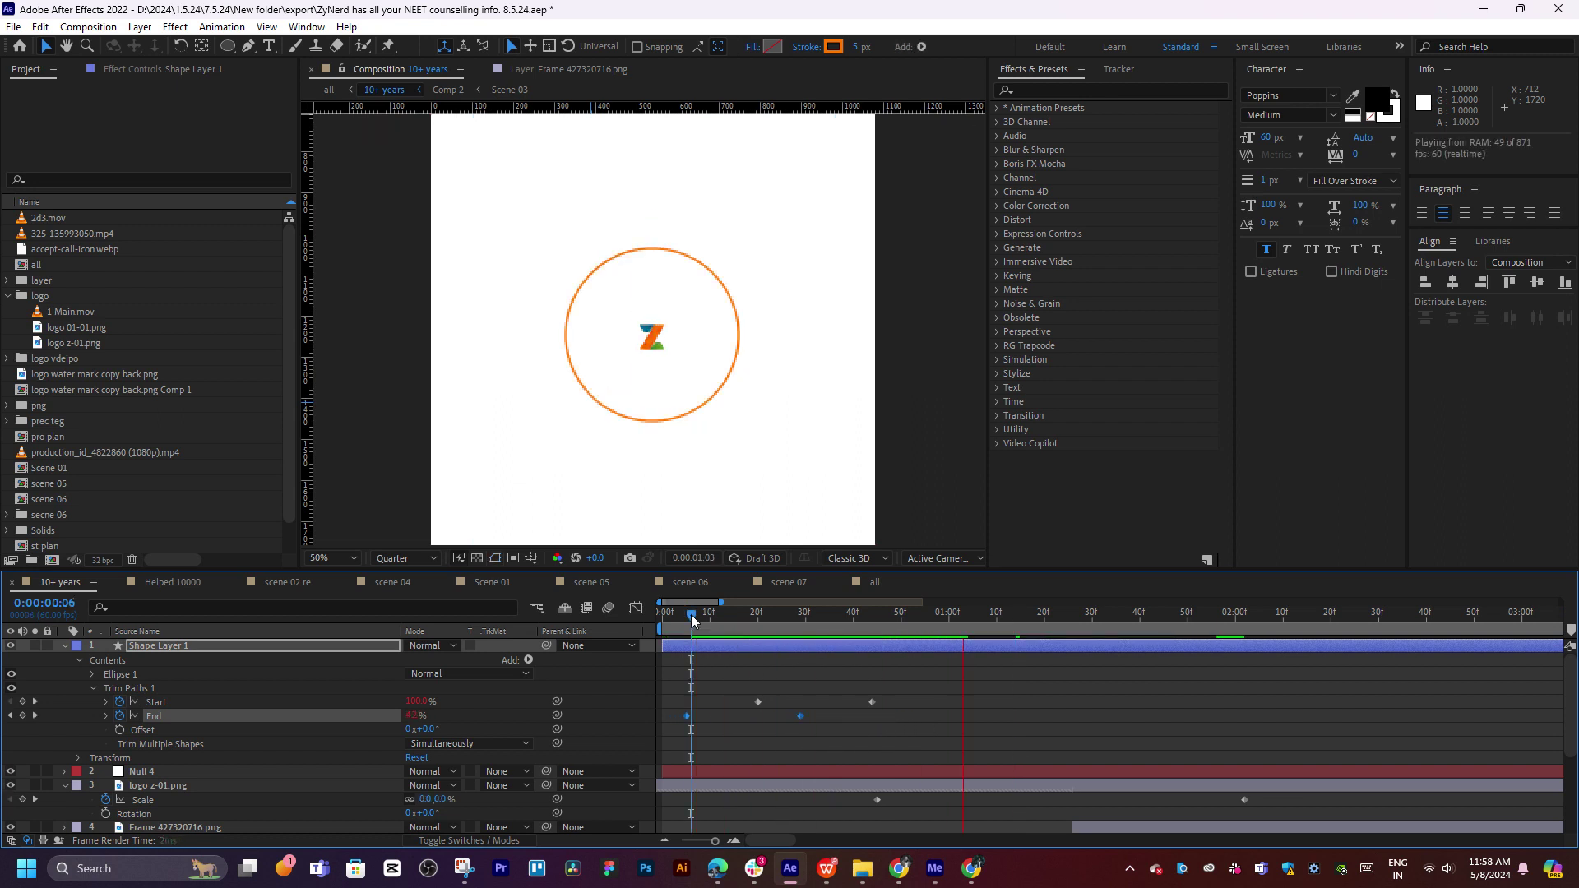
left_click_drag(691, 614, 758, 626)
mouse_move(424, 730)
left_mouse_down()
mouse_move(571, 727)
mouse_move(505, 738)
left_mouse_up()
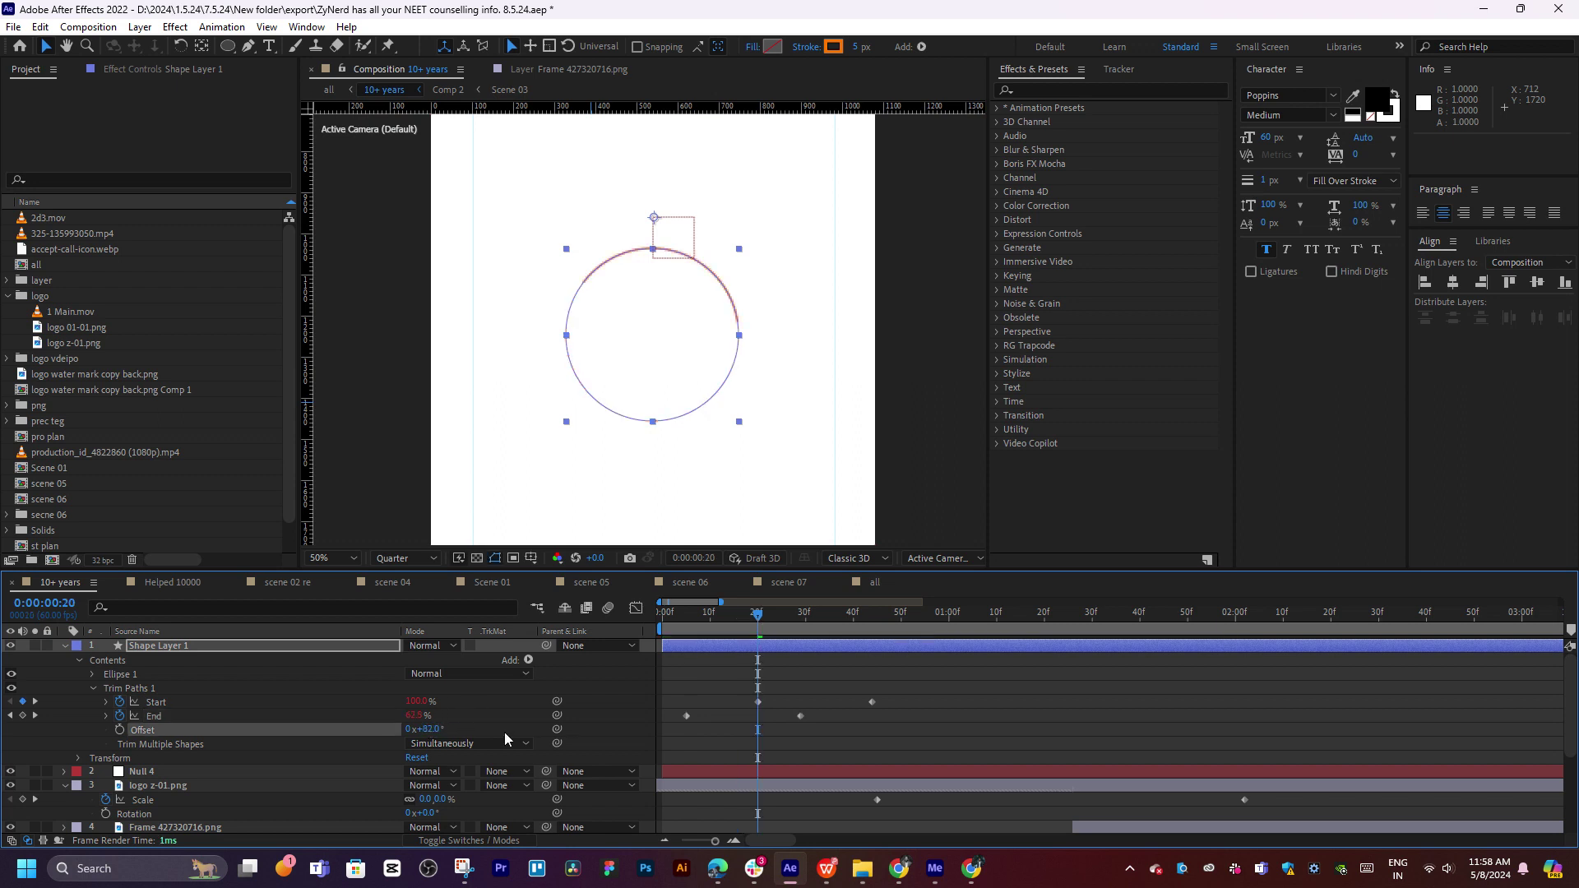
Undo the Offset change and delete all Start and End keyframes
key("ctrl+z")
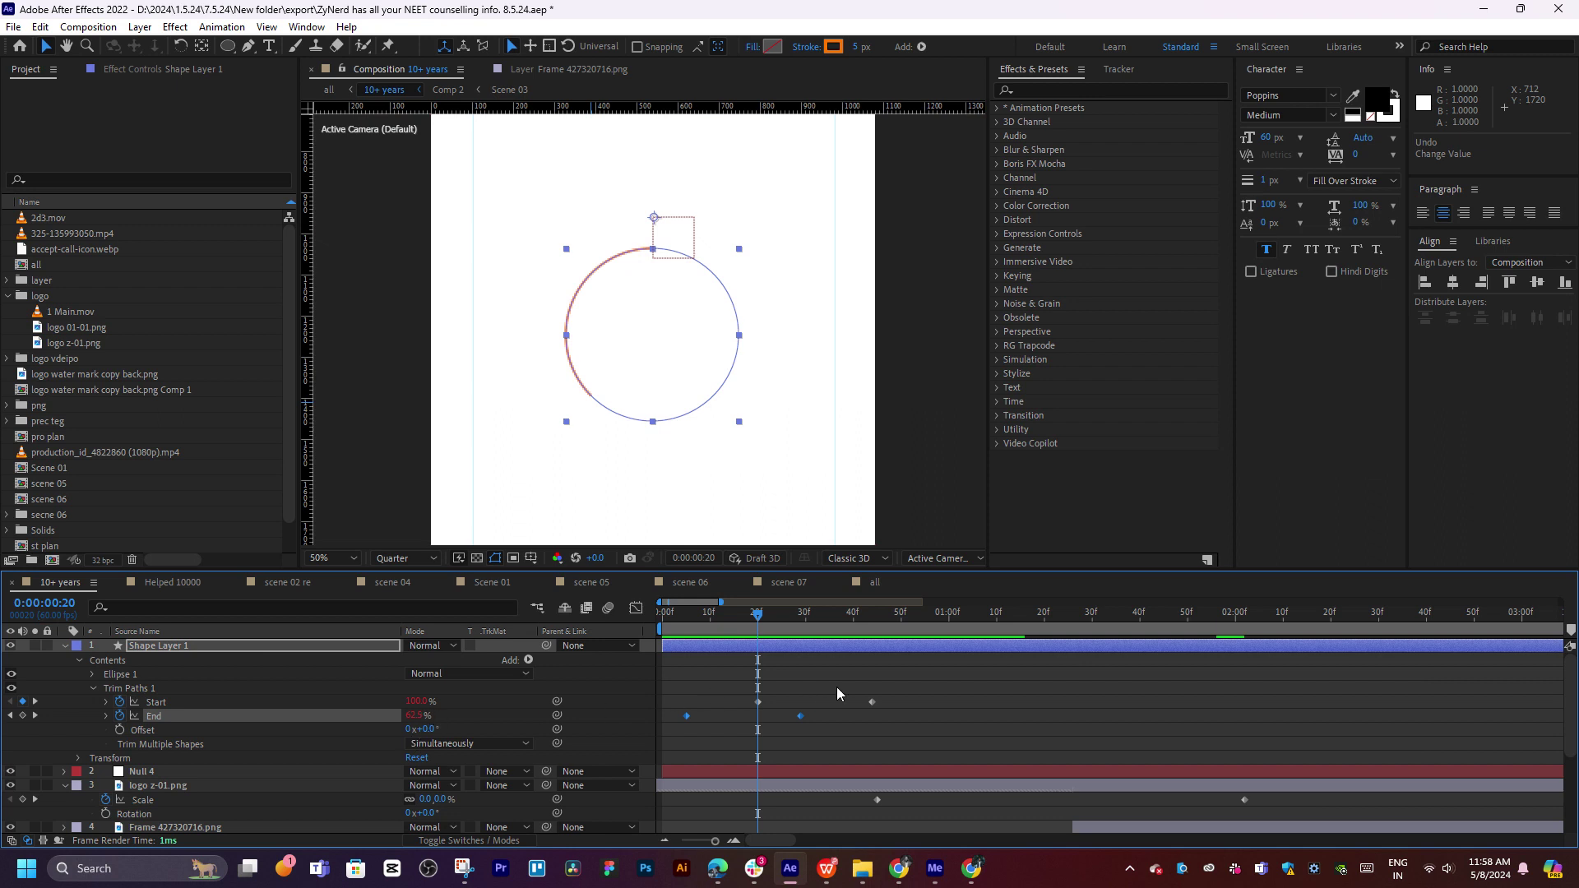
left_click_drag(888, 684, 674, 747)
key("Delete")
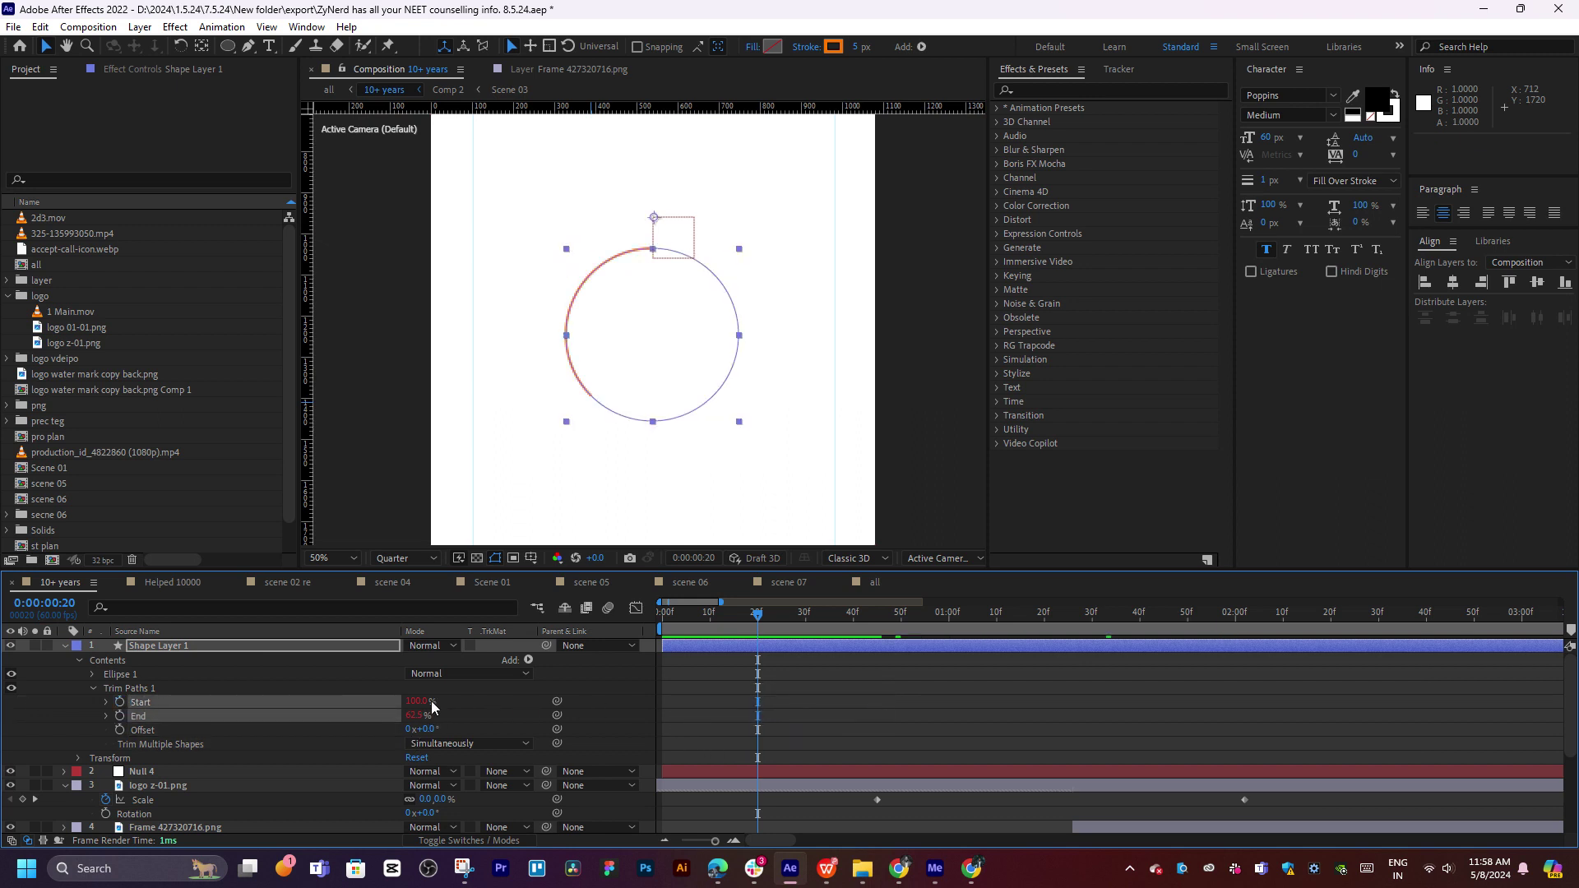
key("space")
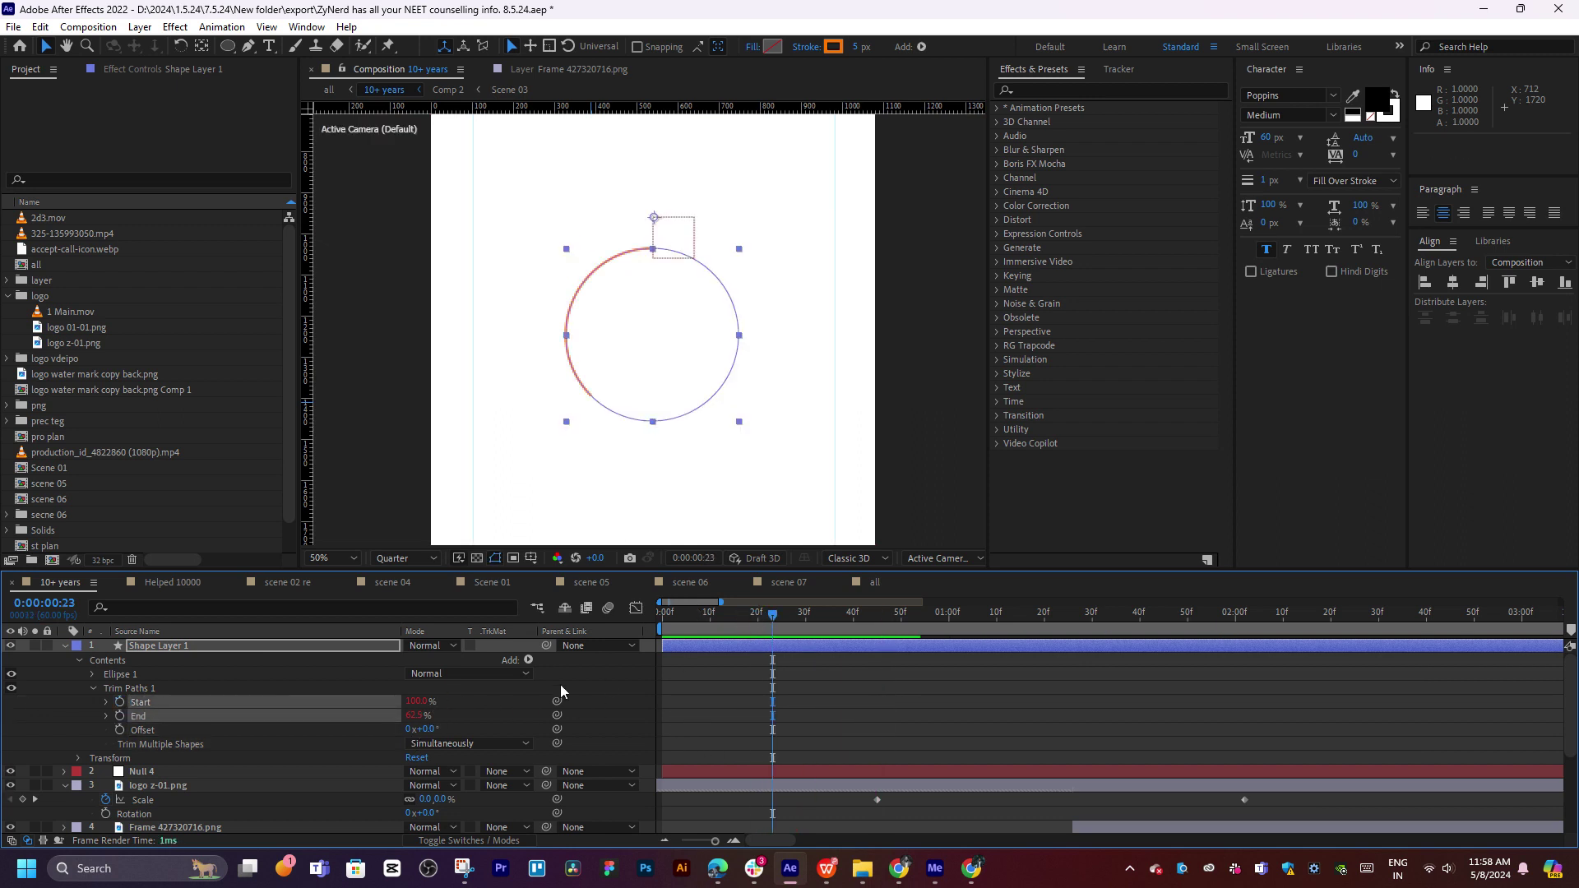
Set Start to about 70% for a short arc and add an Offset keyframe
mouse_move(415, 702)
left_mouse_down()
mouse_move(394, 702)
mouse_move(518, 721)
mouse_move(446, 728)
left_mouse_up()
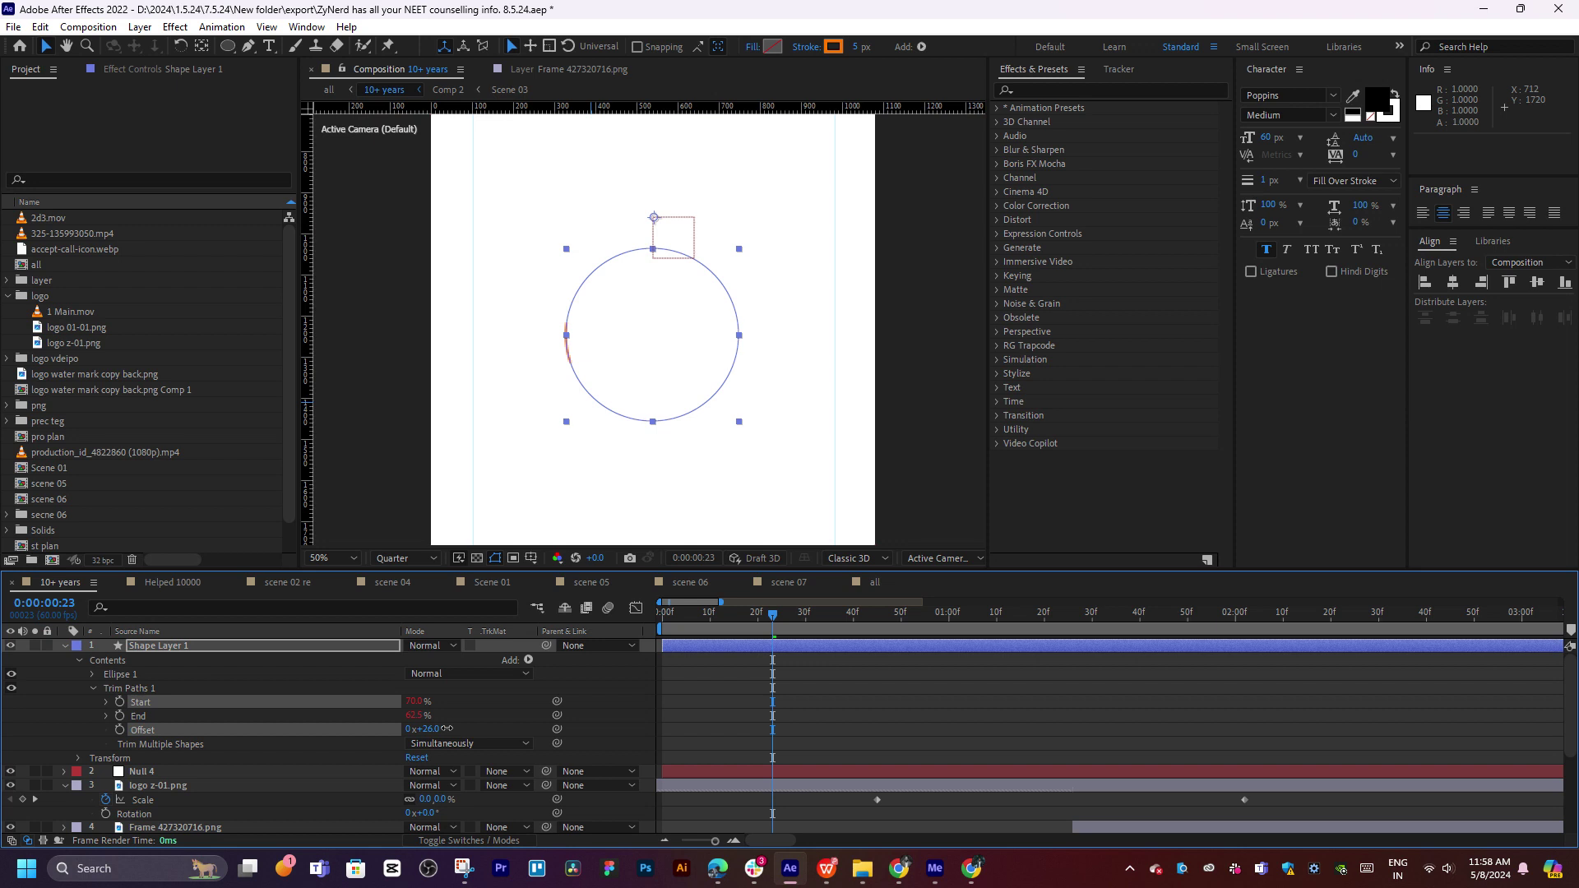
key("ctrl+z")
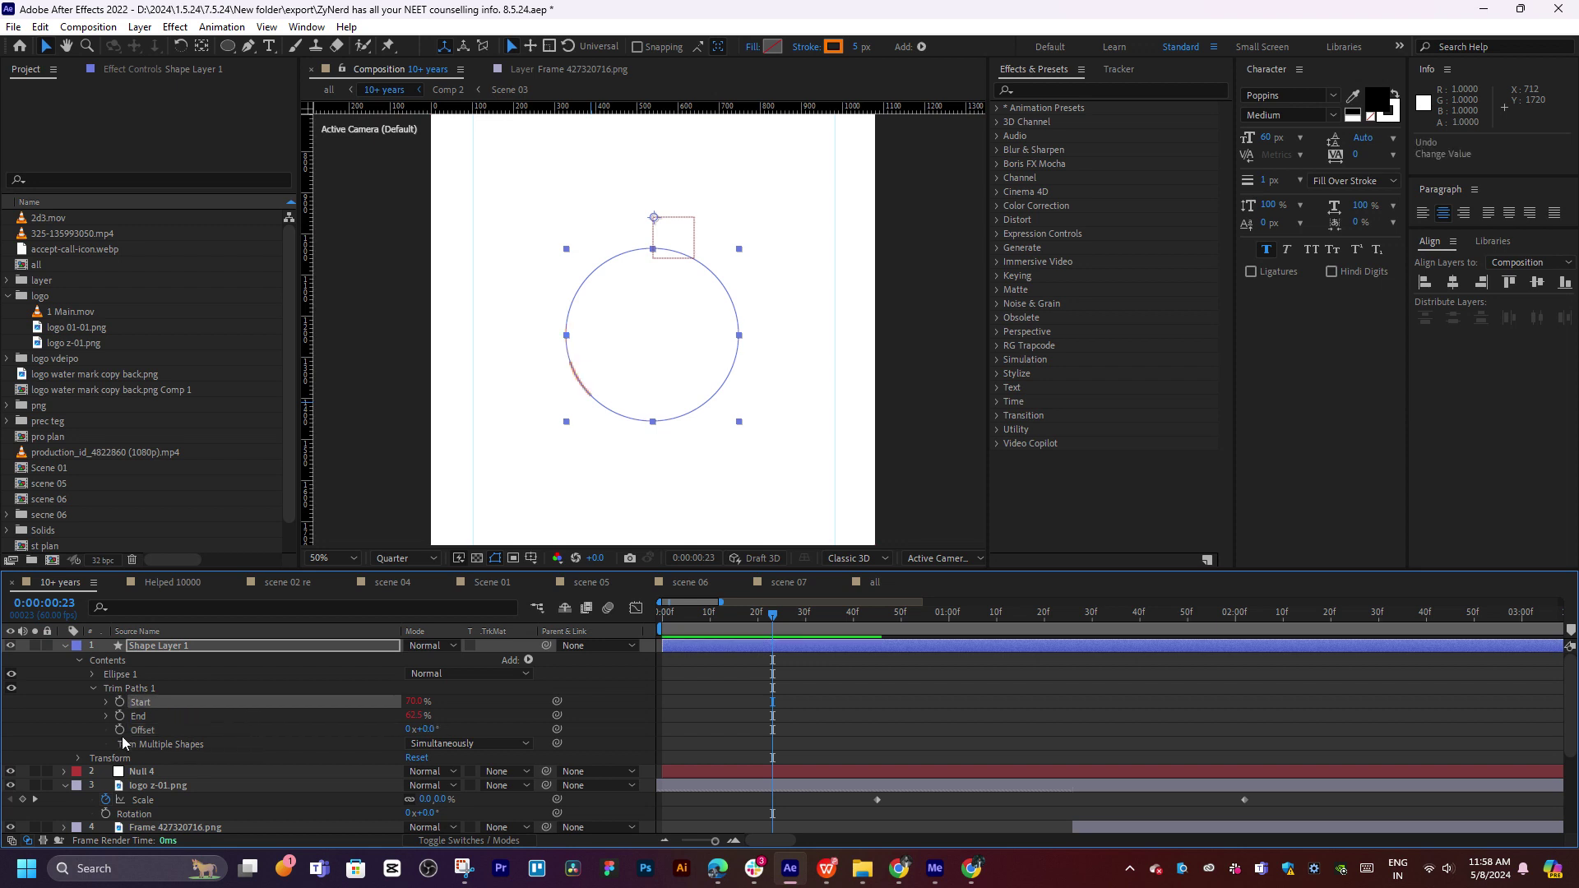
left_click(120, 730)
Create two Offset keyframes, placed at frames 10 and 36, and preview the spin
left_click_drag(773, 729, 887, 730)
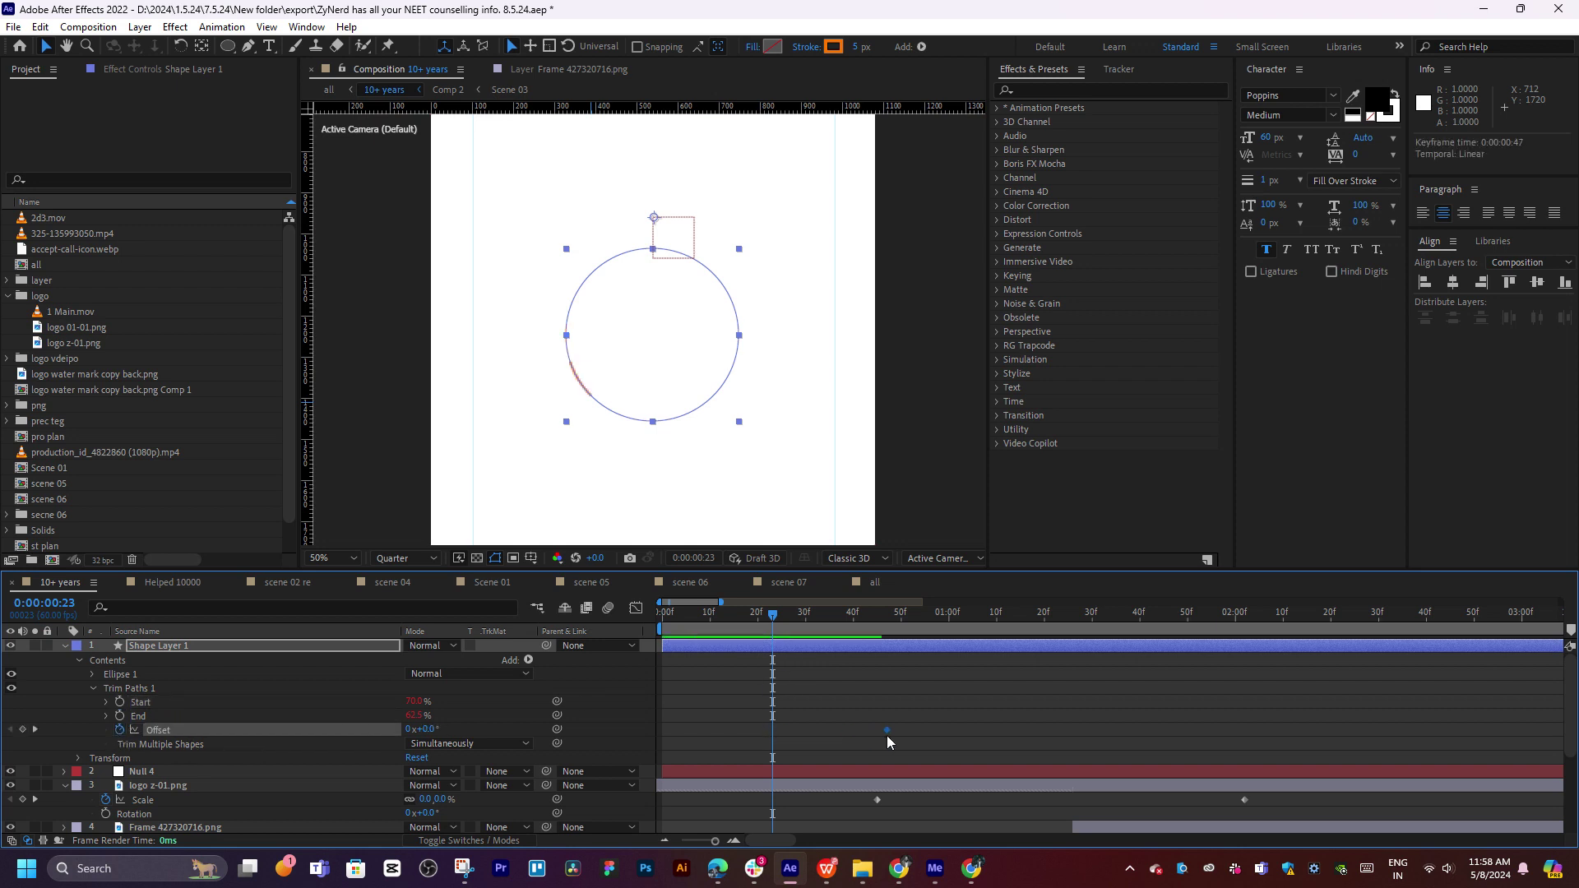
left_click_drag(424, 730, 462, 729)
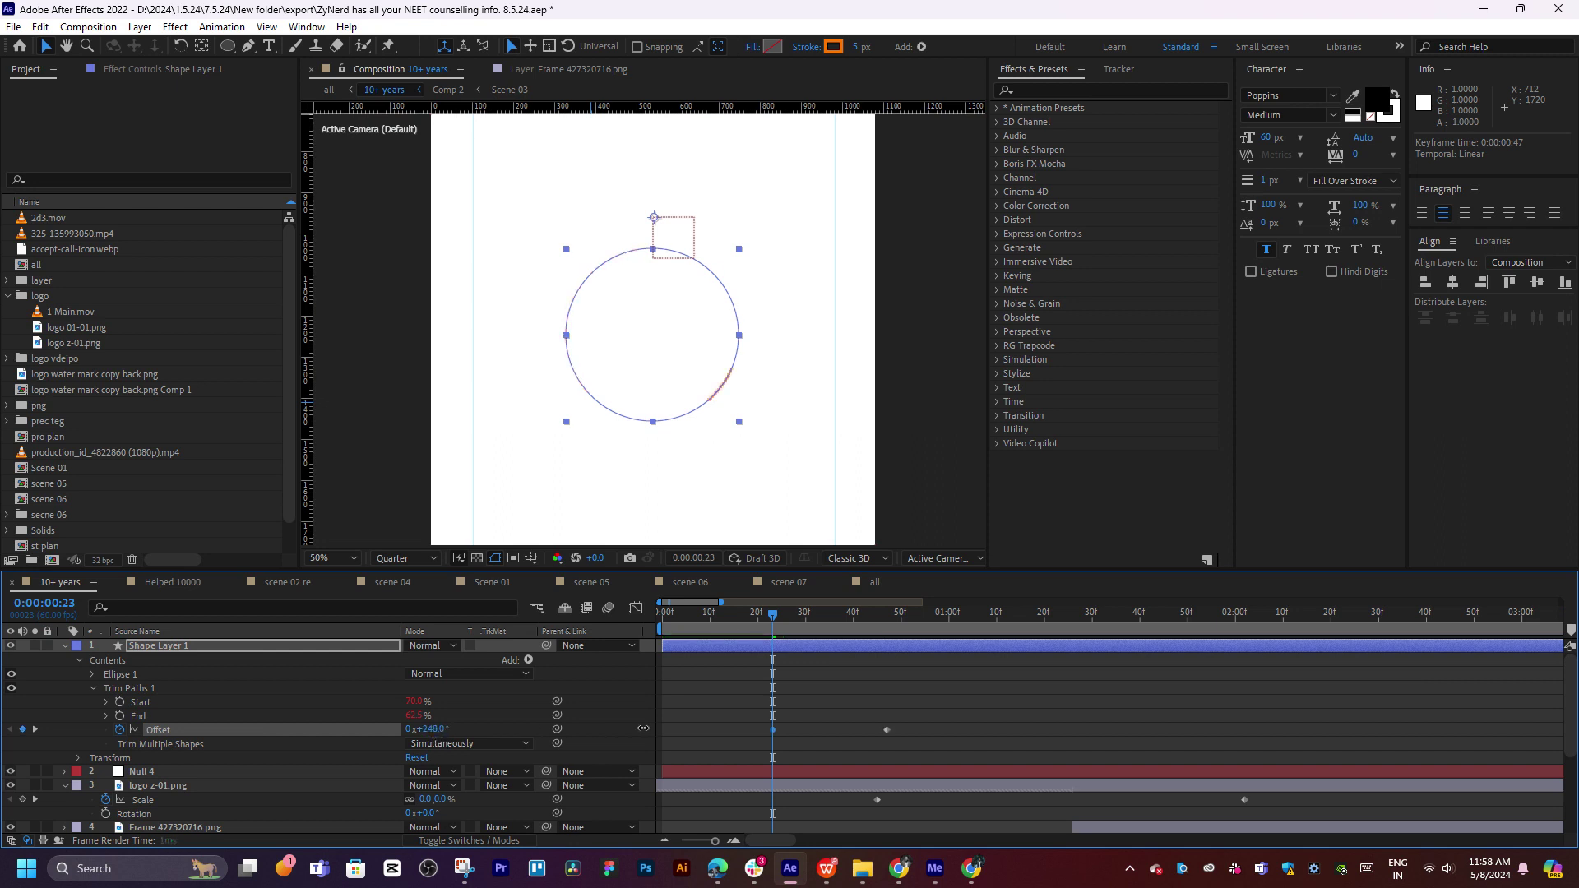
key("space")
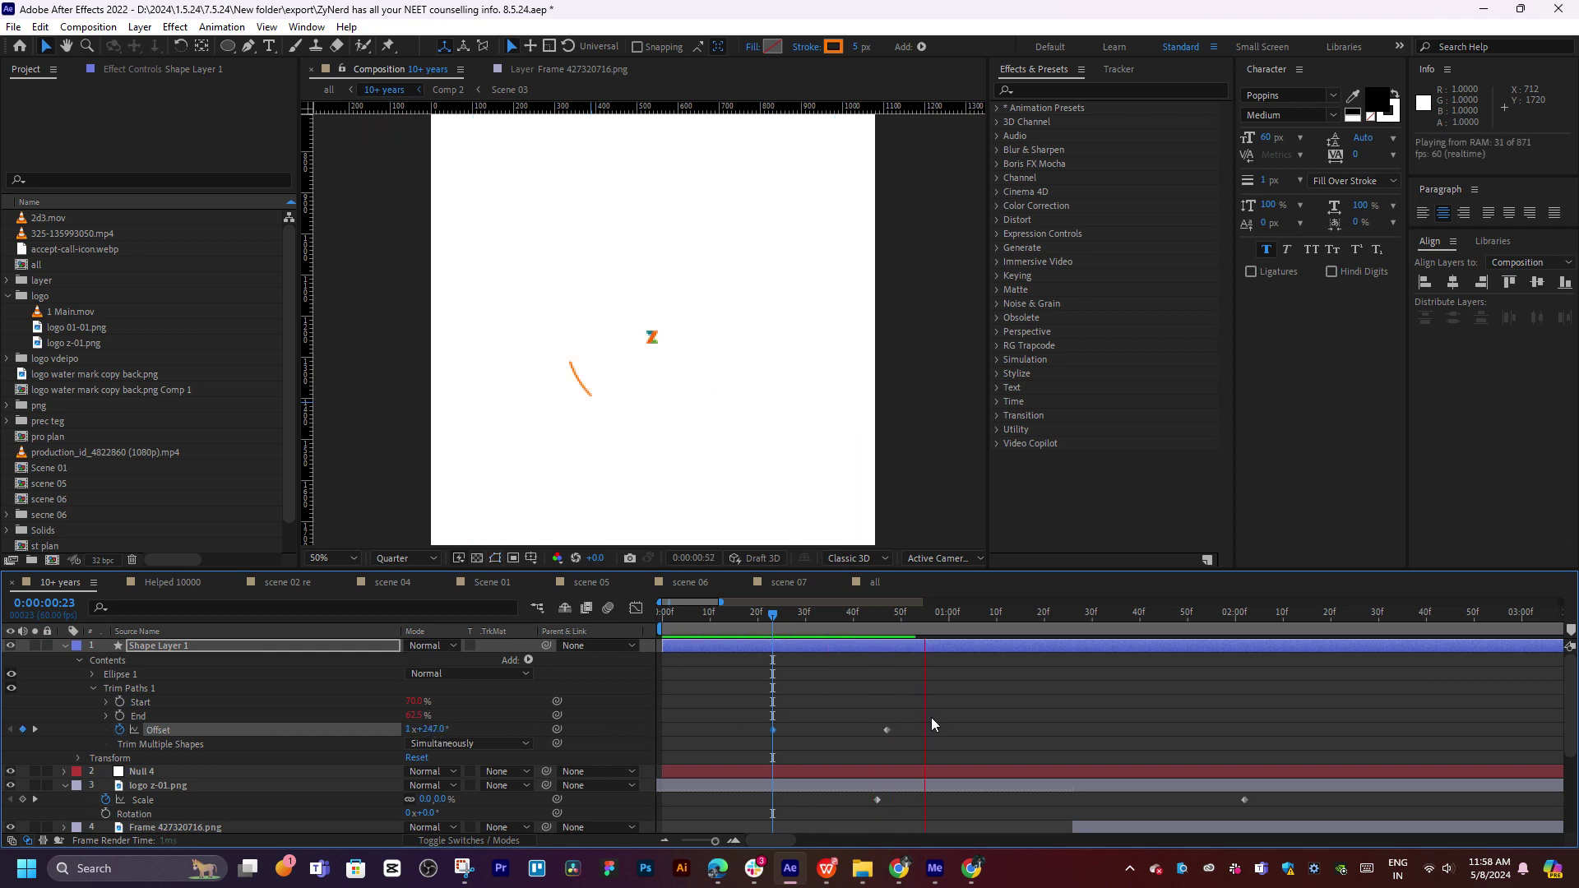
key("space")
left_click_drag(771, 731, 707, 737)
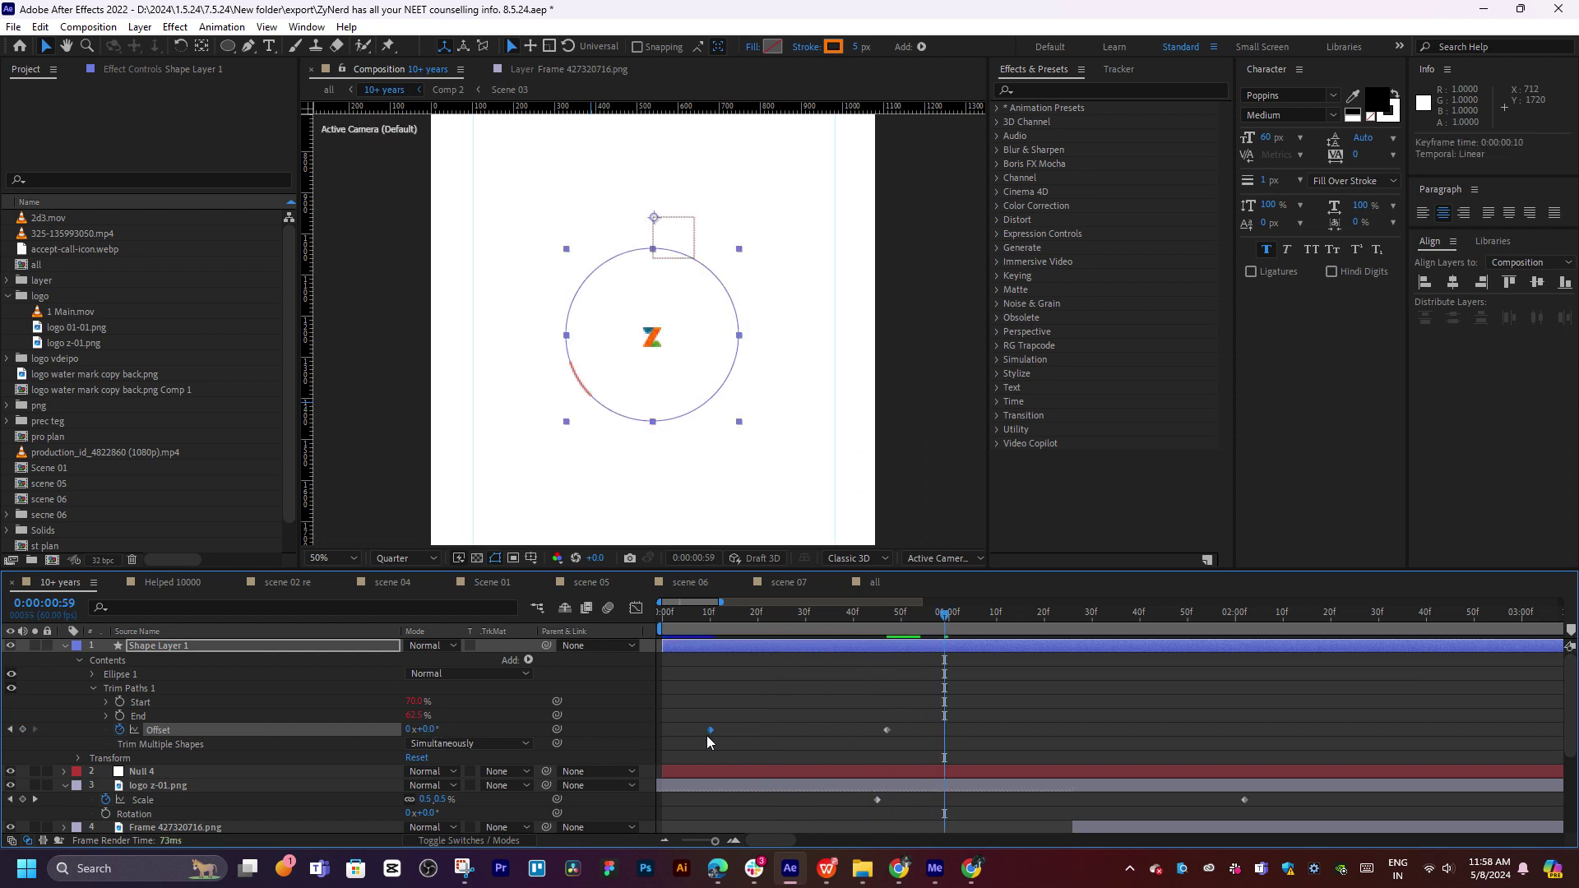
left_click_drag(887, 730, 834, 730)
left_click(716, 628)
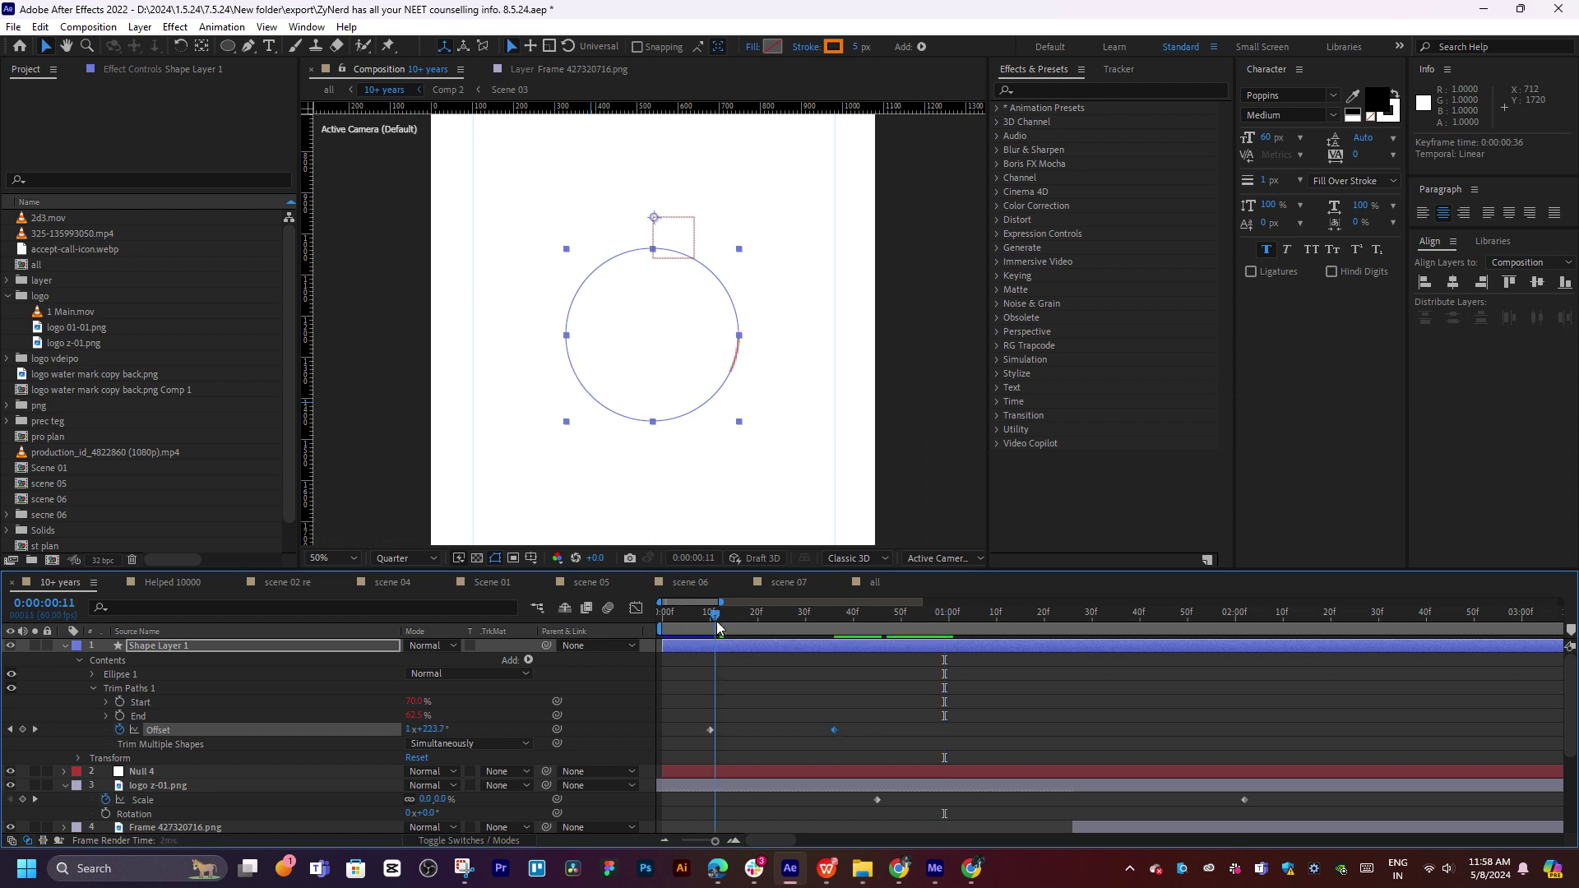
key("space")
key("space")
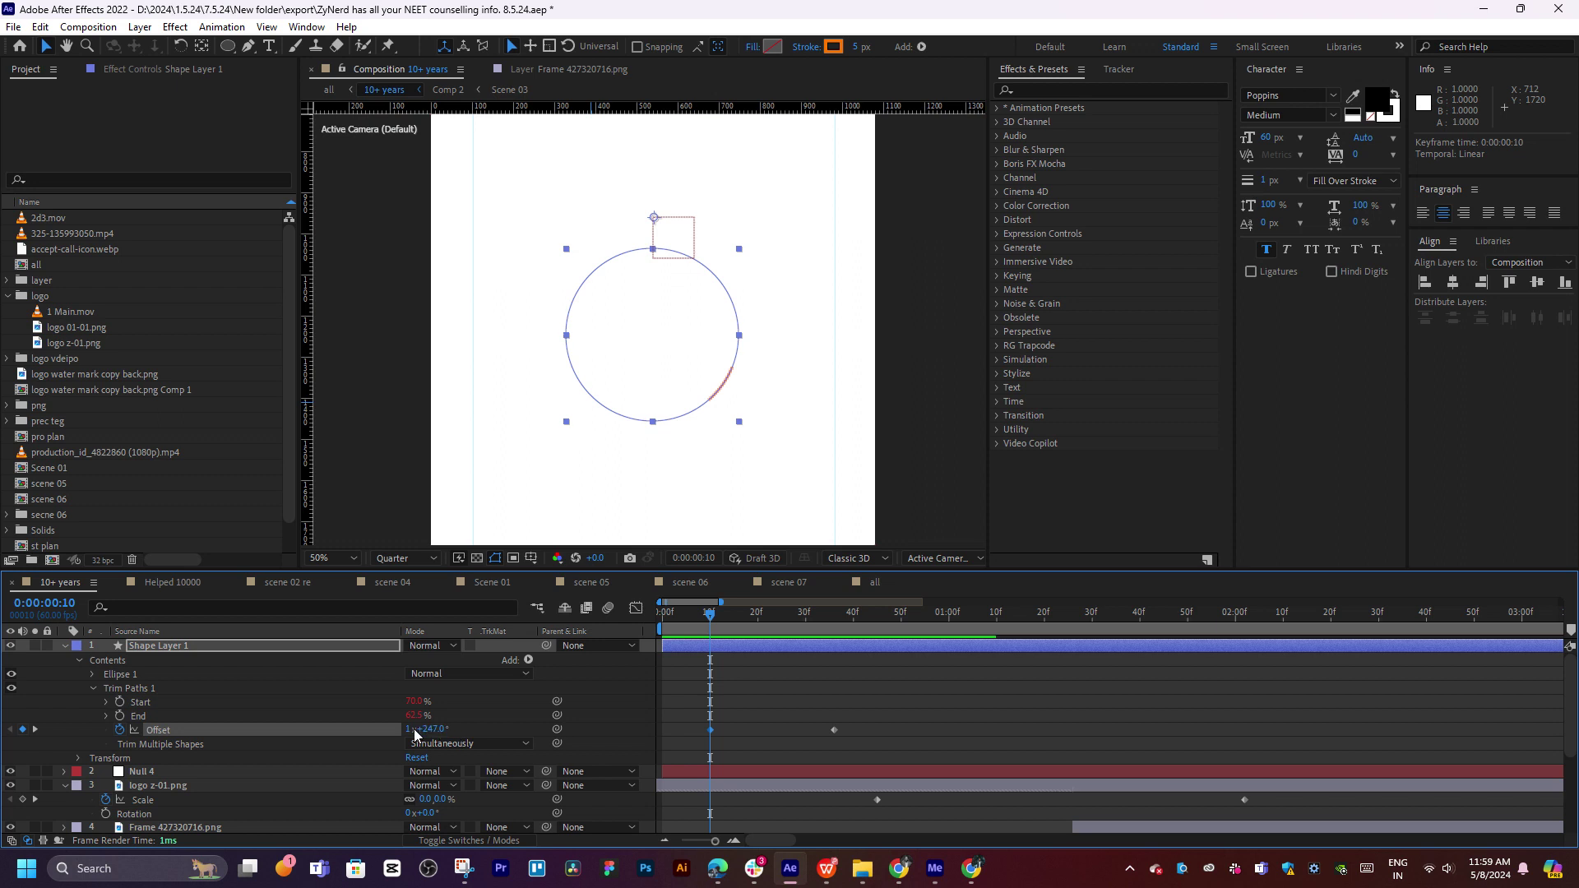
Enter 8 in the Offset degrees field and preview the arc
key("F2")
left_click(408, 731)
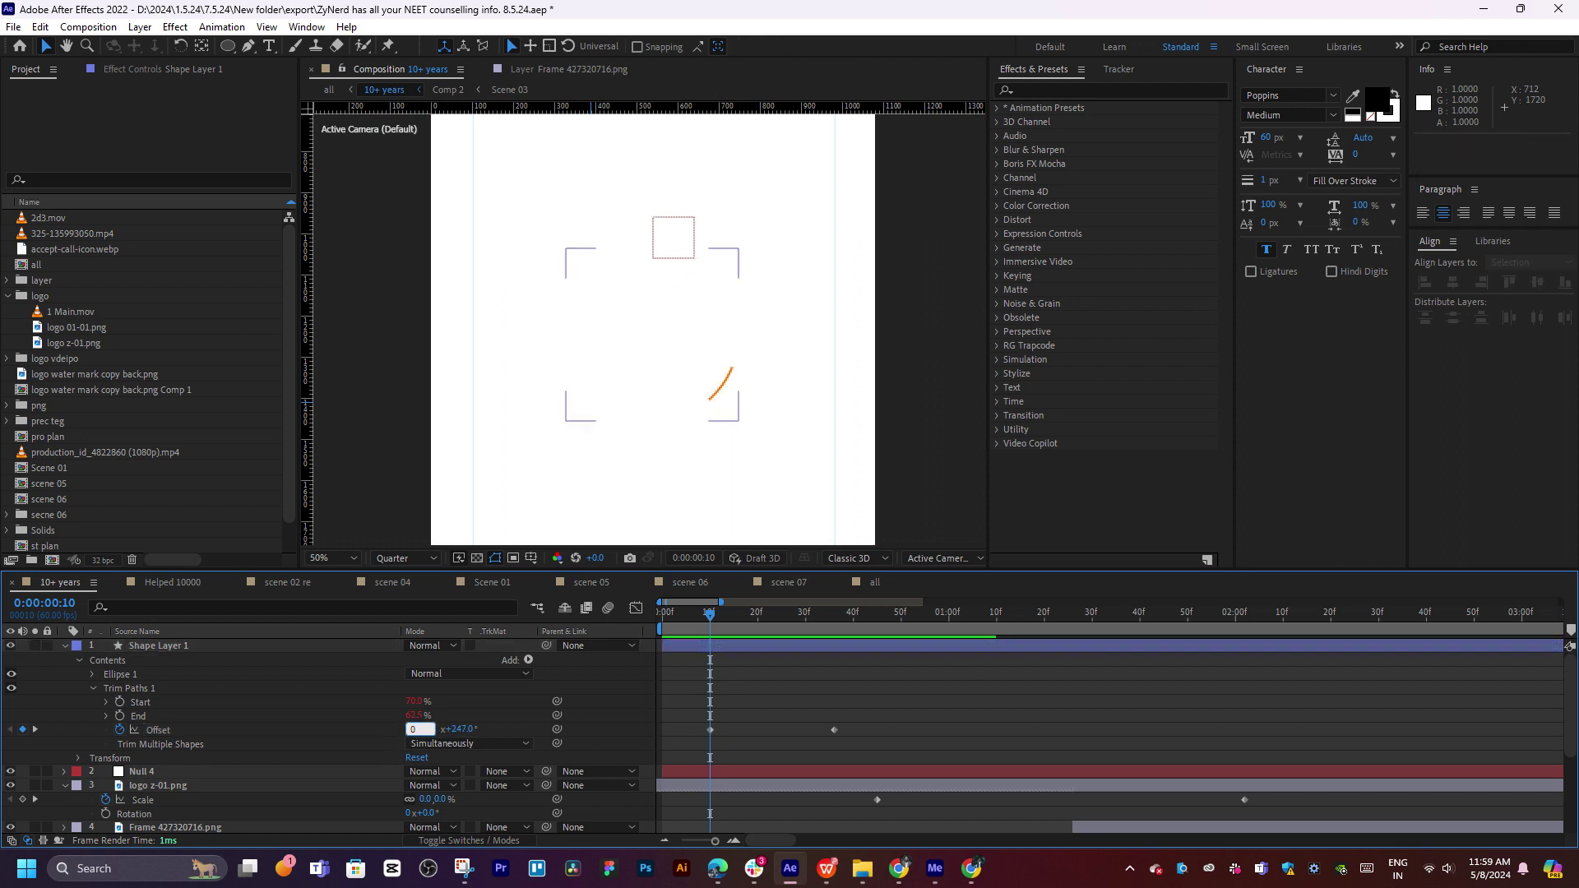
key("Tab")
type("8")
key("Return")
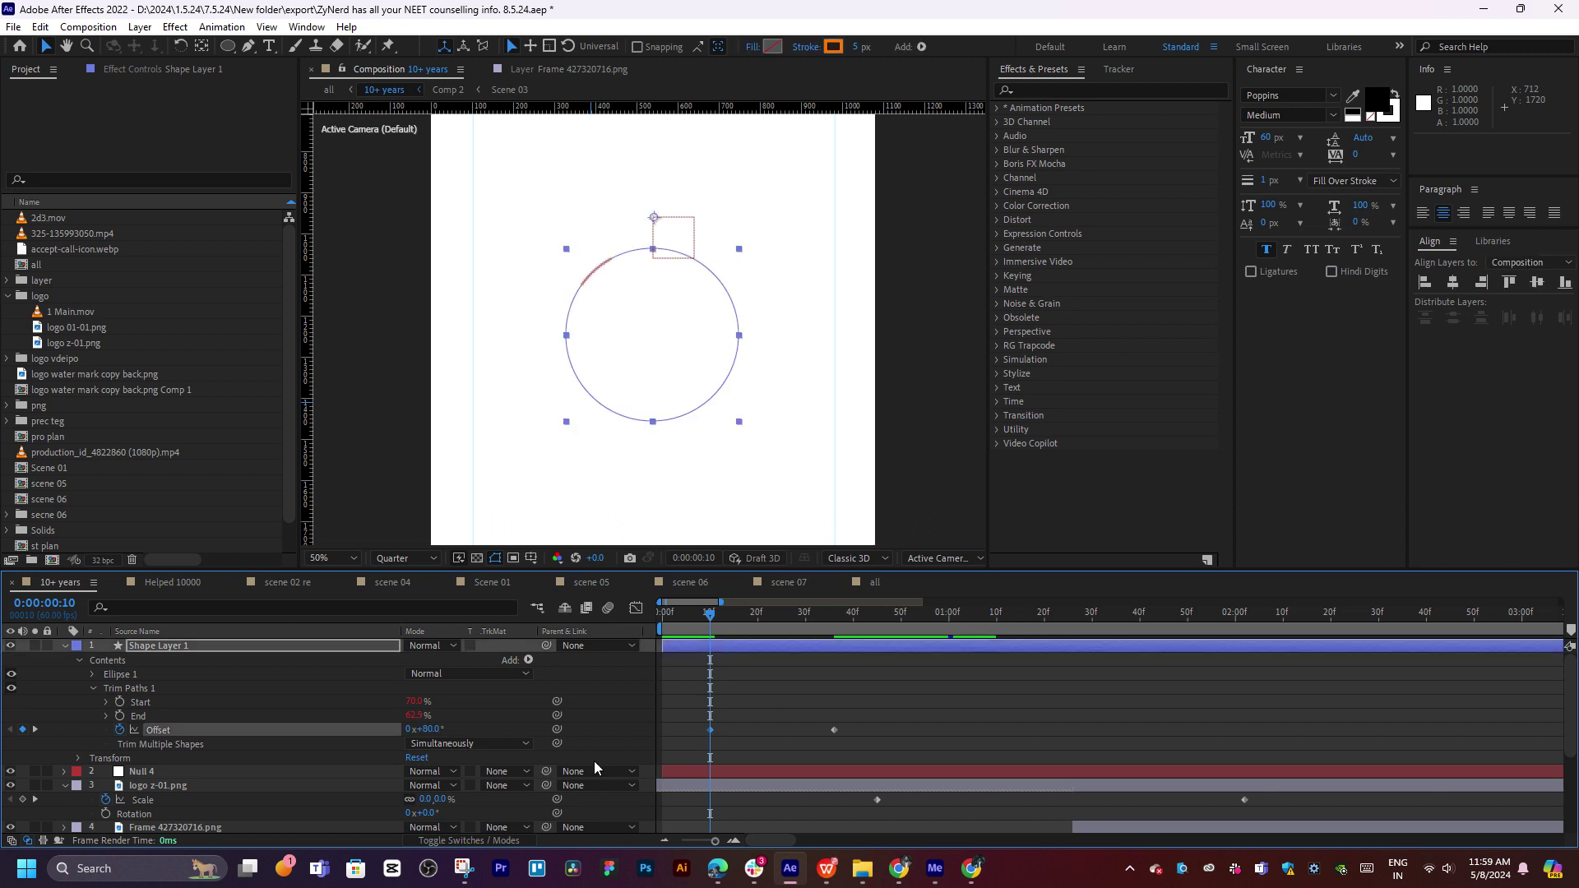
key("space")
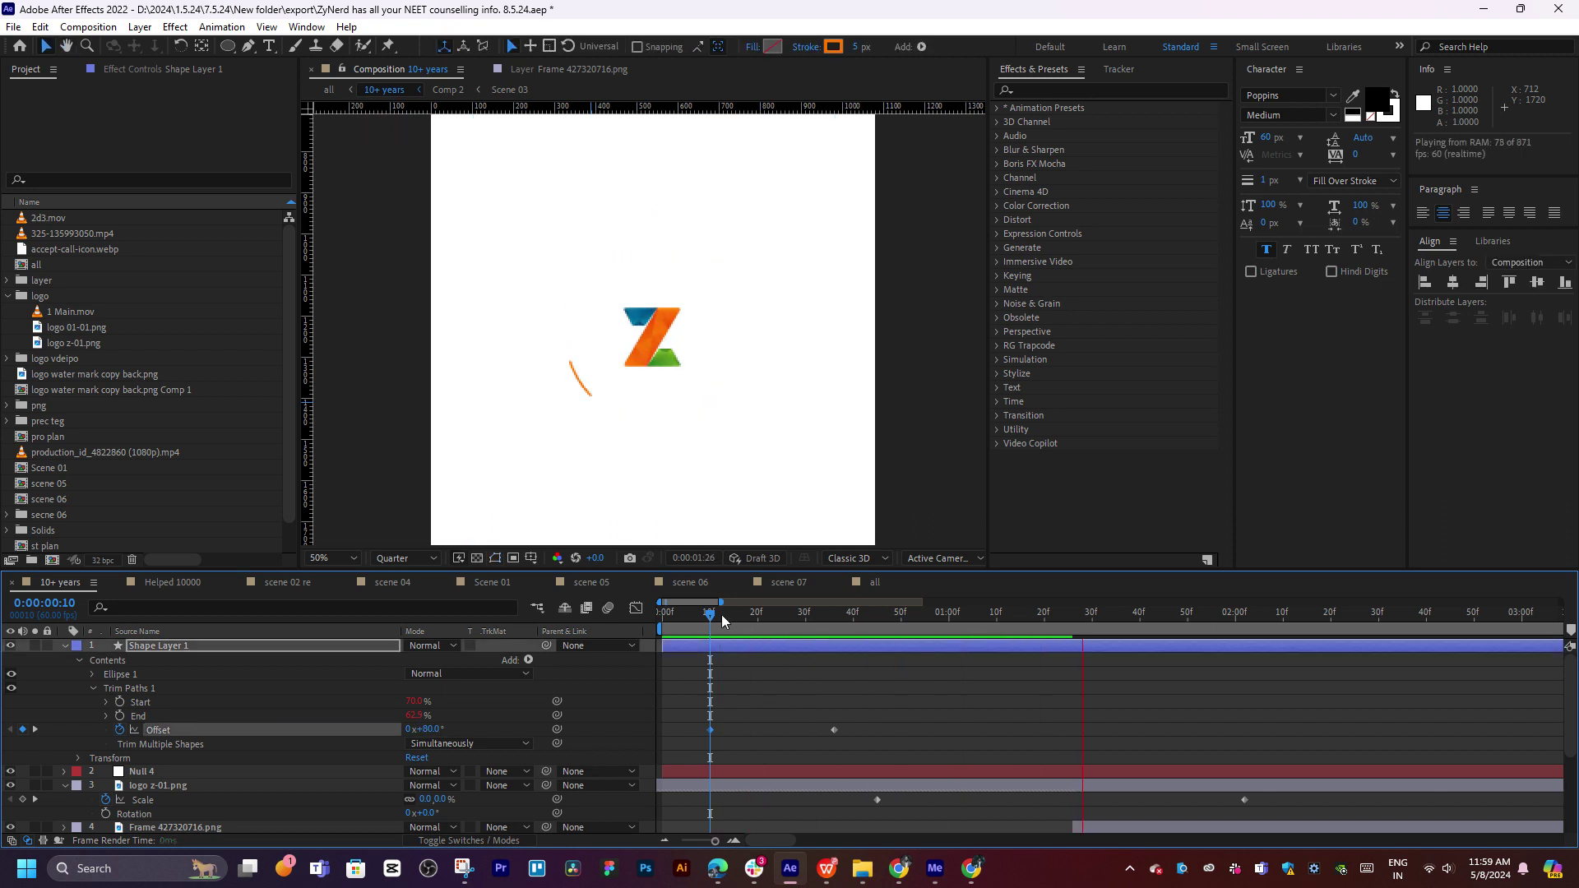
key("space")
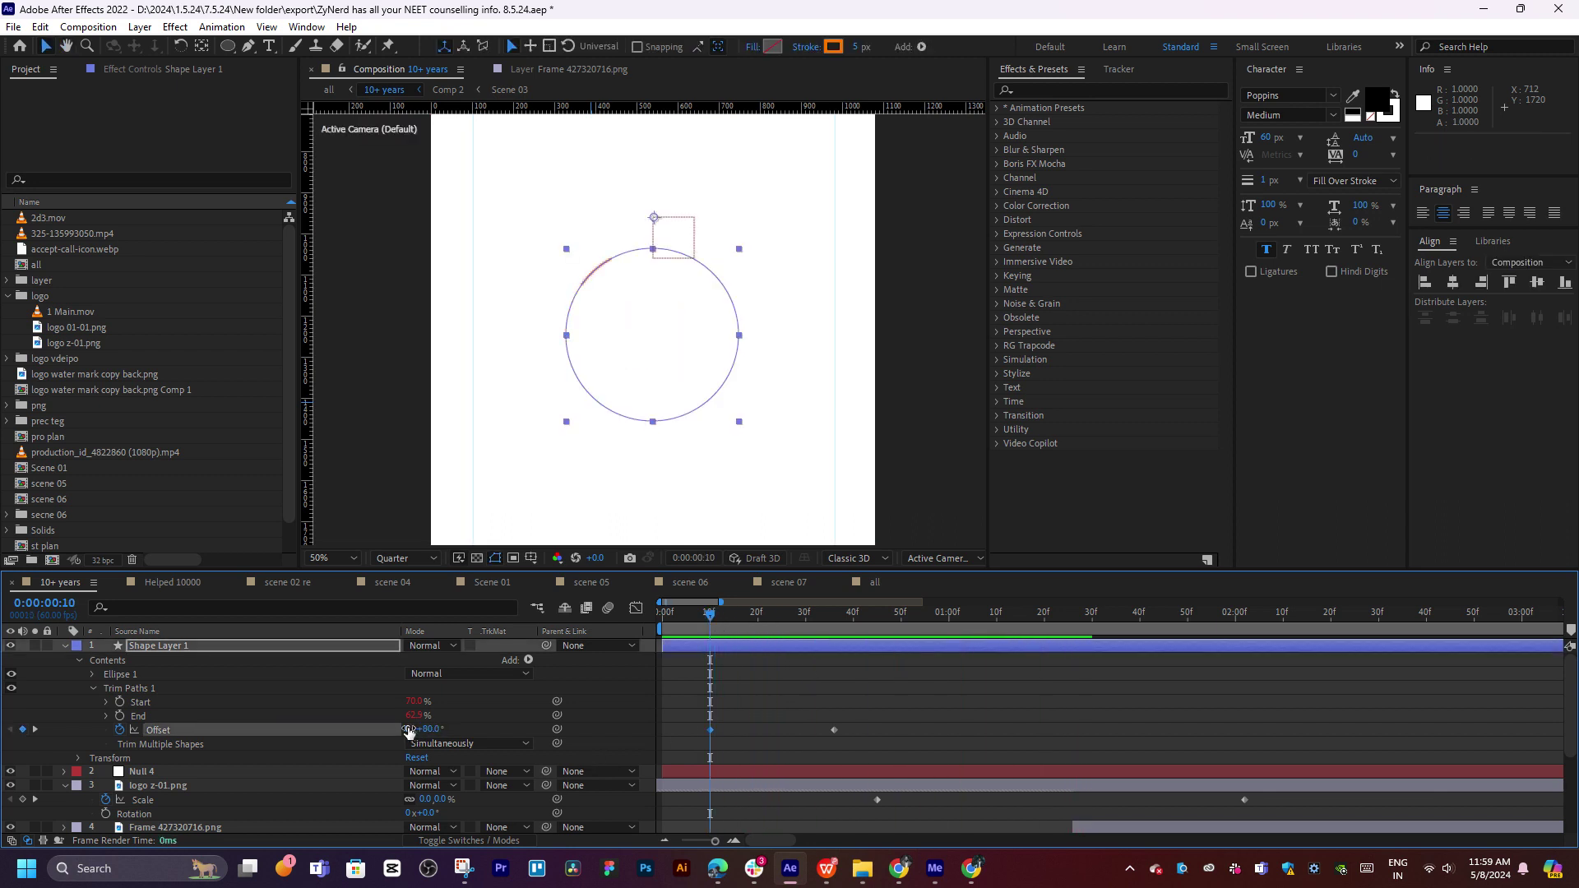
Set the first Offset keyframe to 1x+0.0° and preview the full sweep
type("1")
key("Return")
key("space")
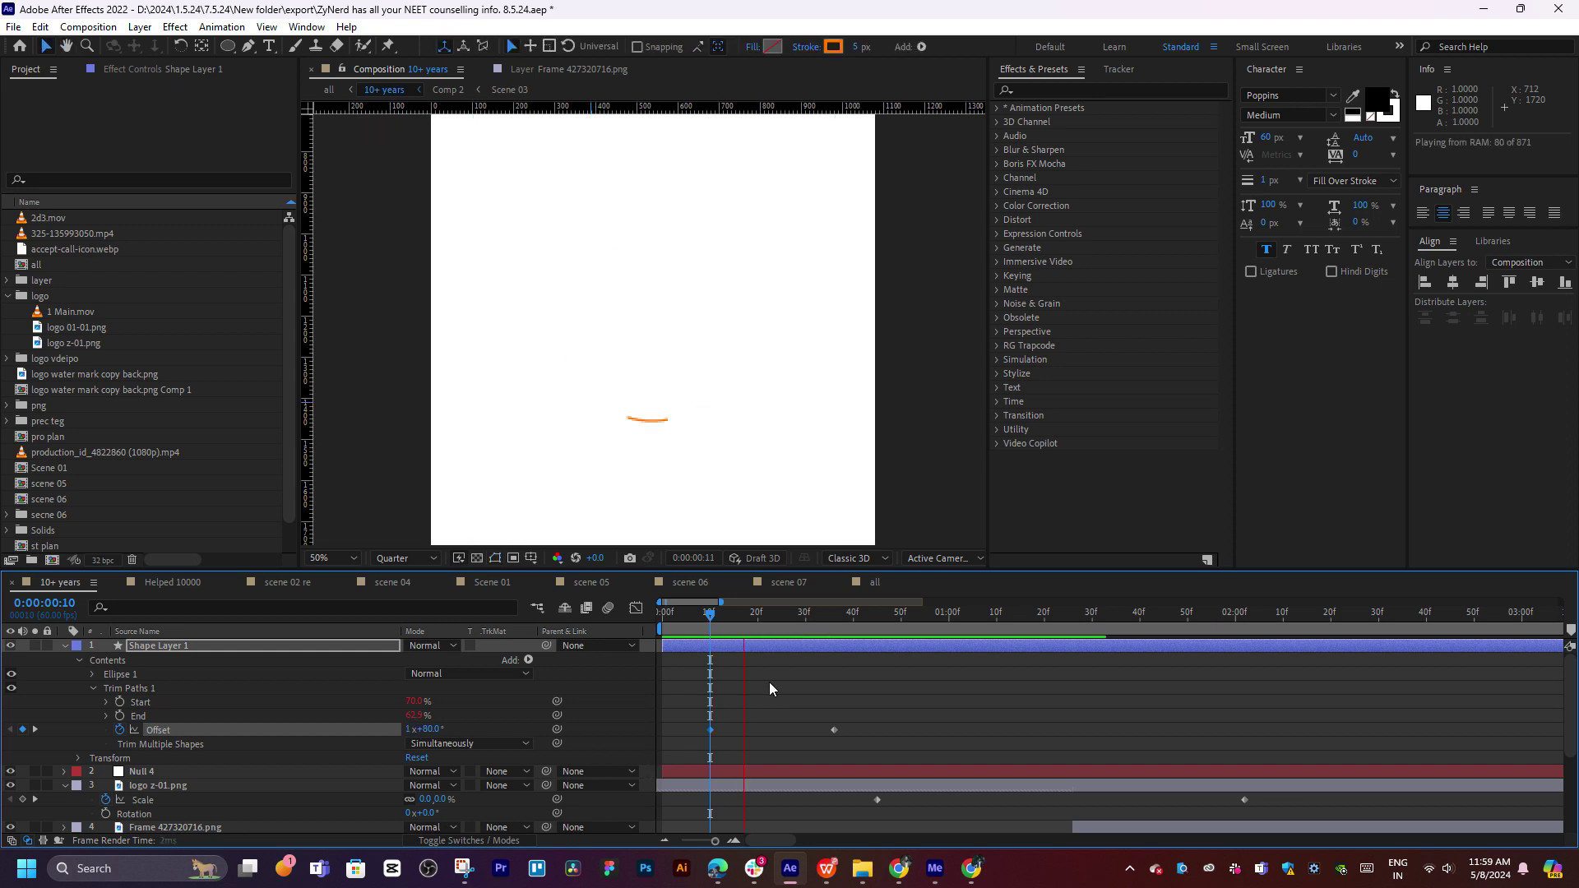
left_click_drag(744, 613, 710, 623)
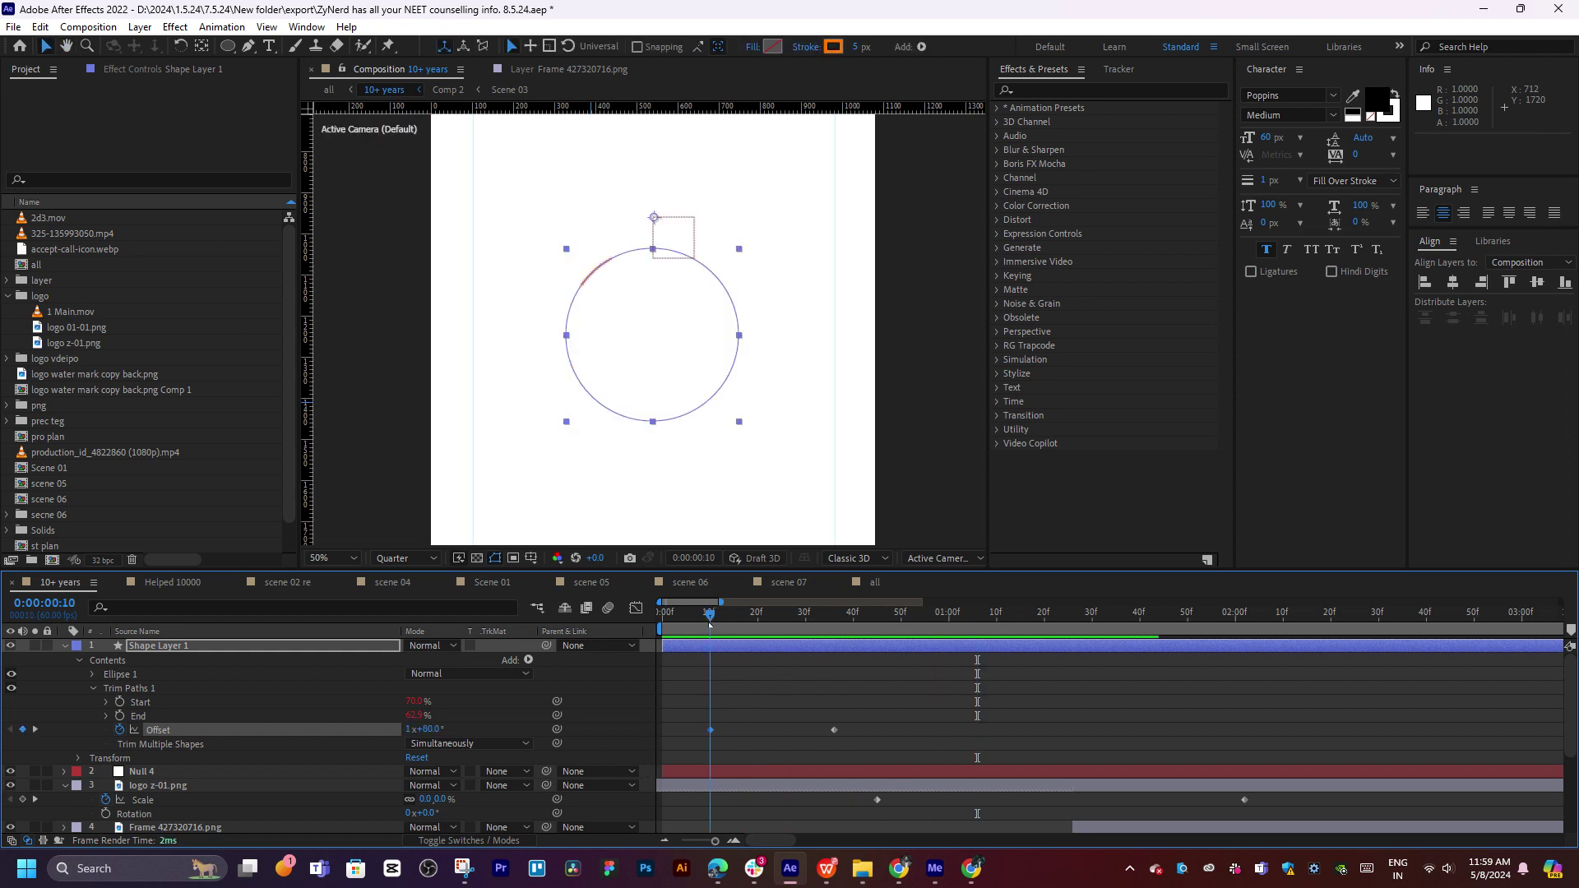
left_click(427, 729)
type("0")
key("Return")
key("space")
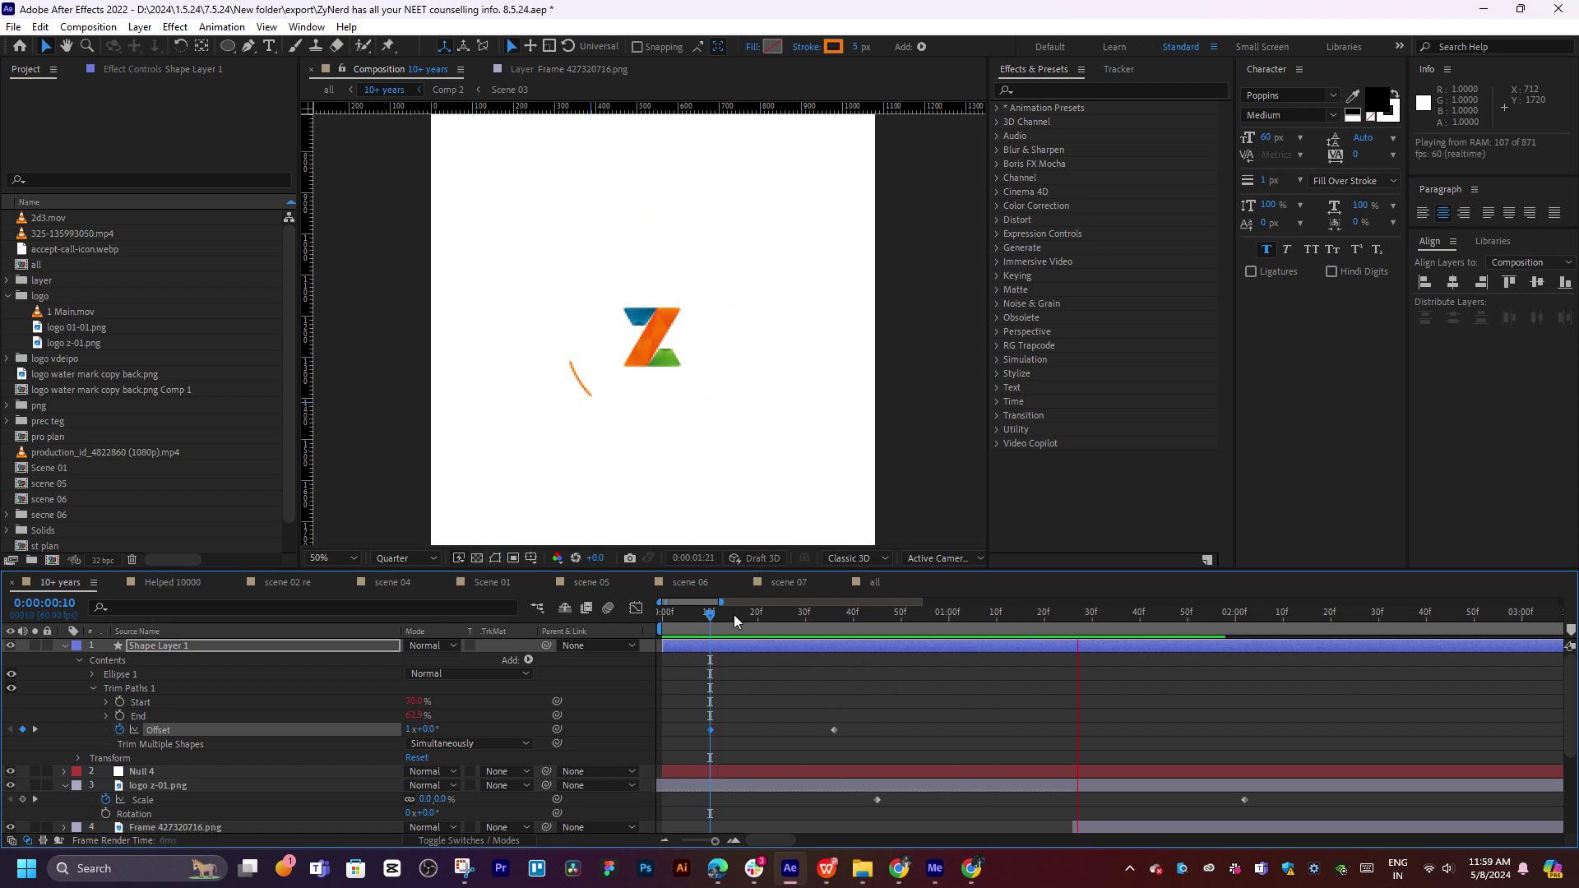
key("space")
key("space")
key("space")
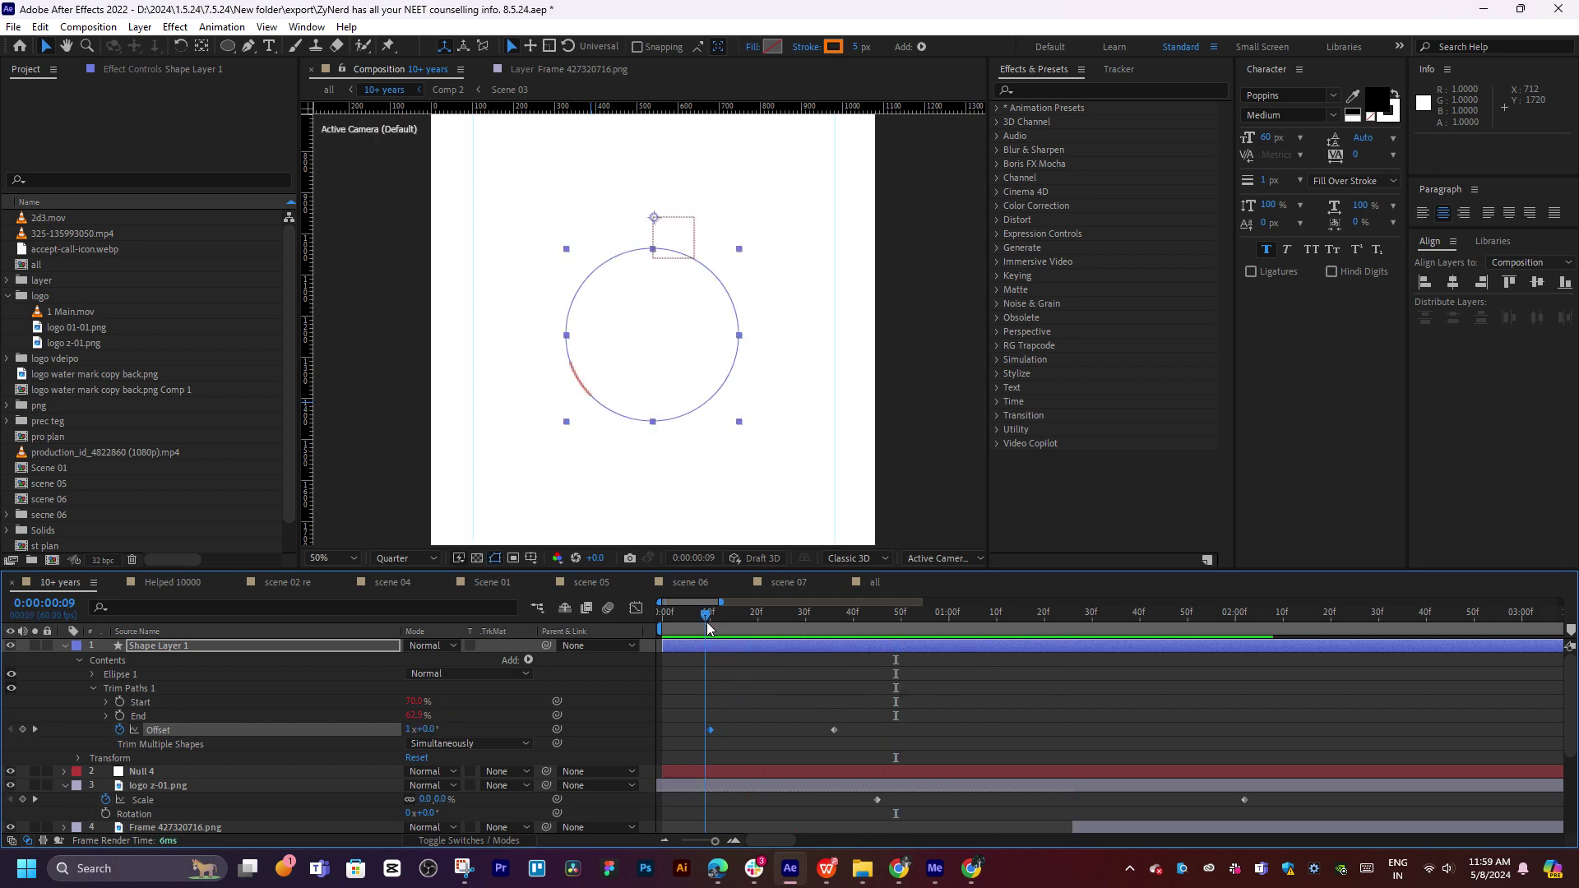
Add a loopOutDuration(type = "cycle") expression to the Offset property
left_click(120, 730, "alt")
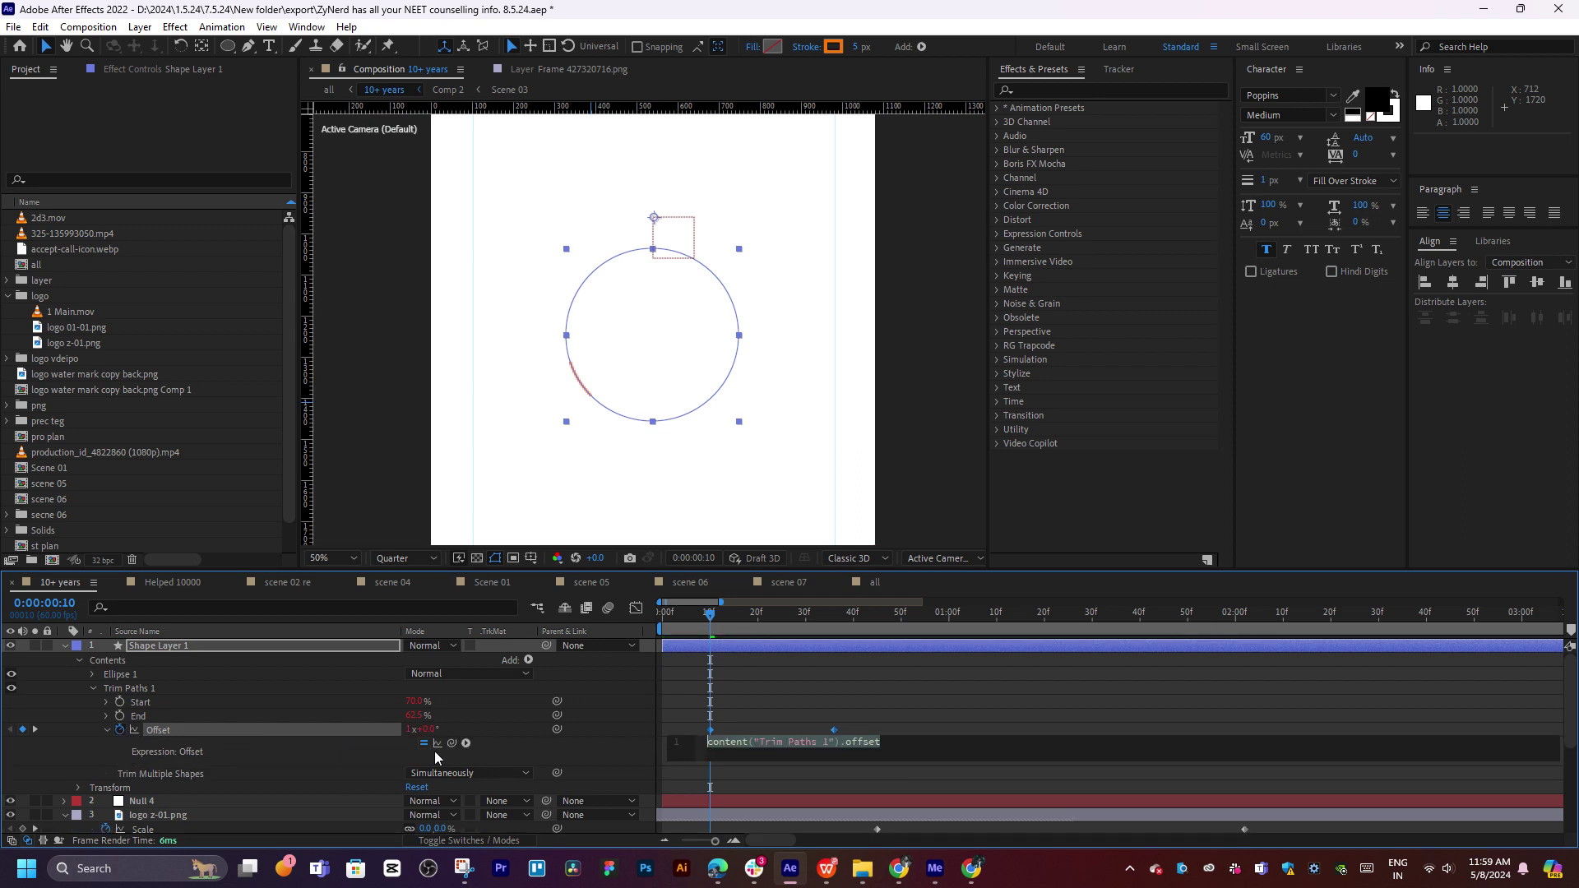
left_click(464, 743)
mouse_move(542, 625)
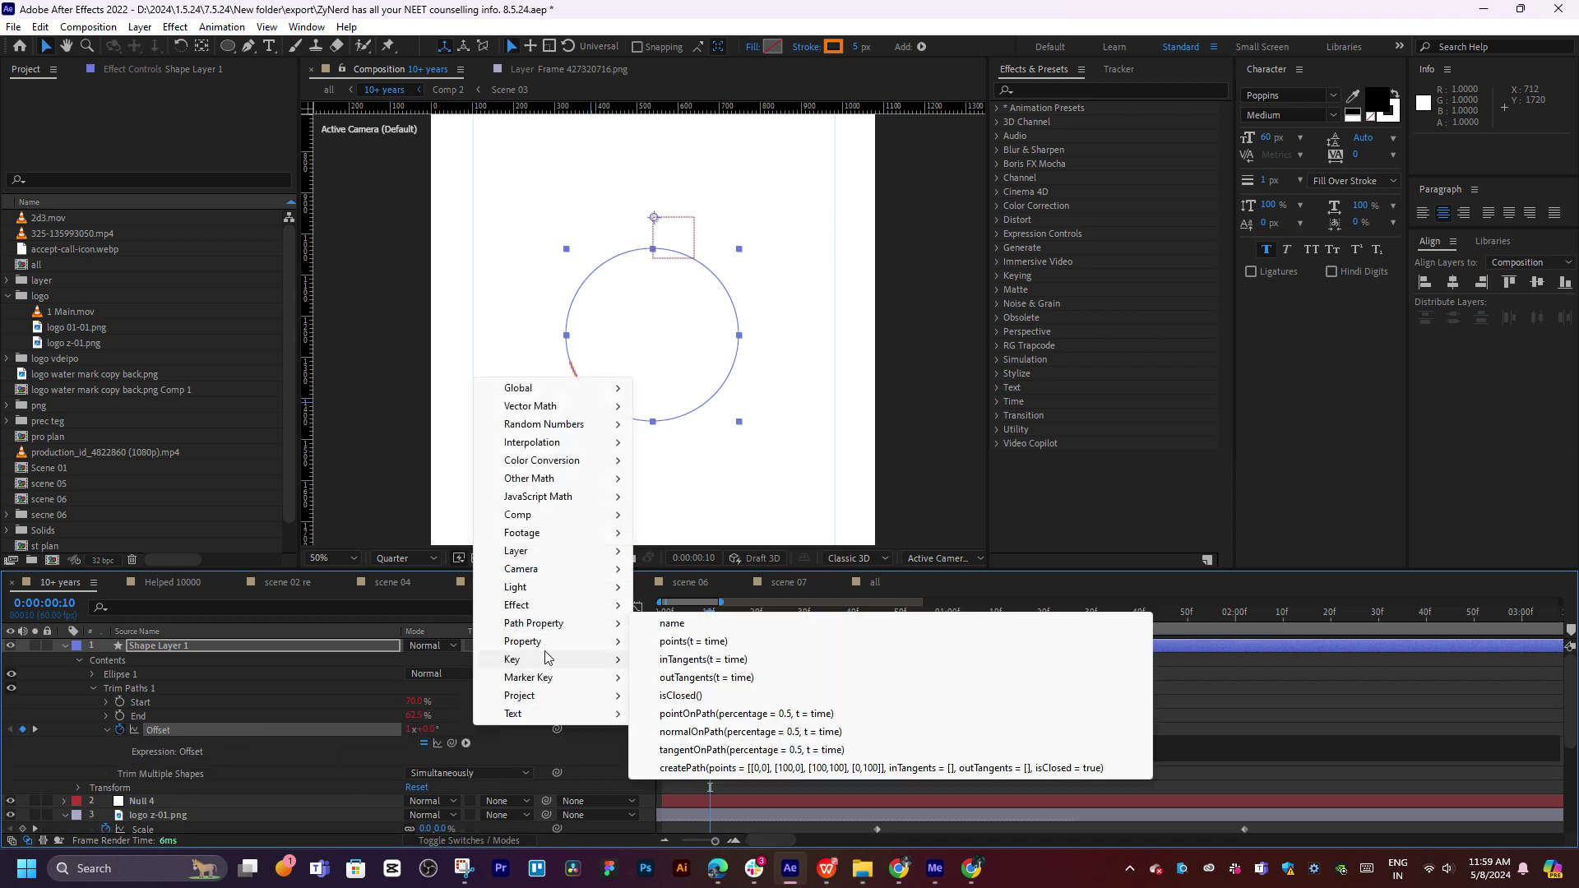
left_click(758, 668)
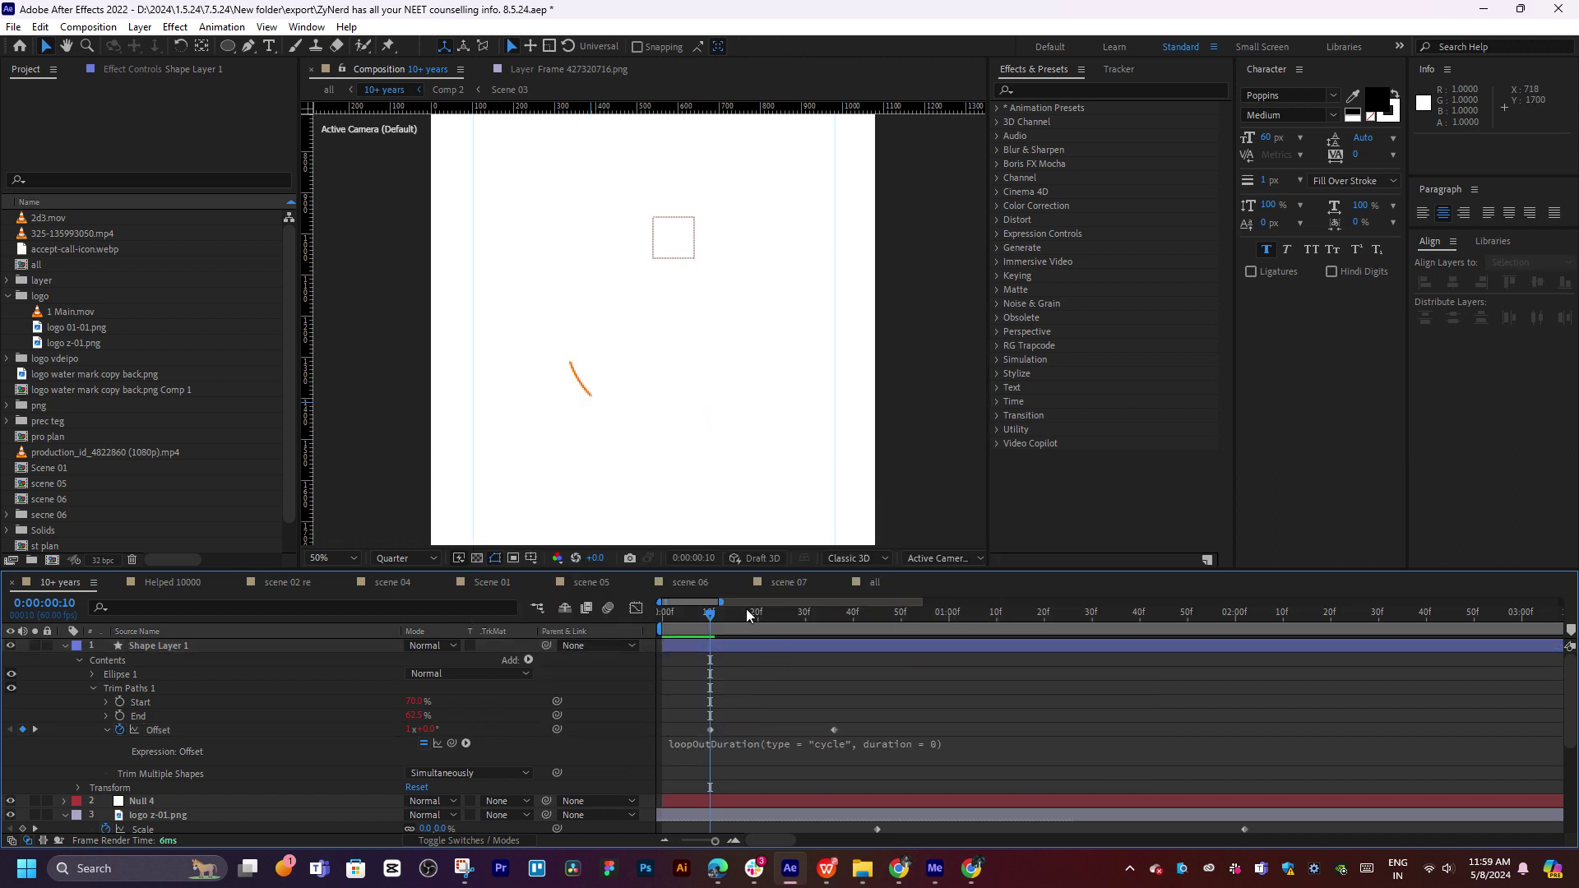
Scrub and preview to confirm the orange arc keeps looping around the logo
left_click_drag(728, 617, 1030, 630)
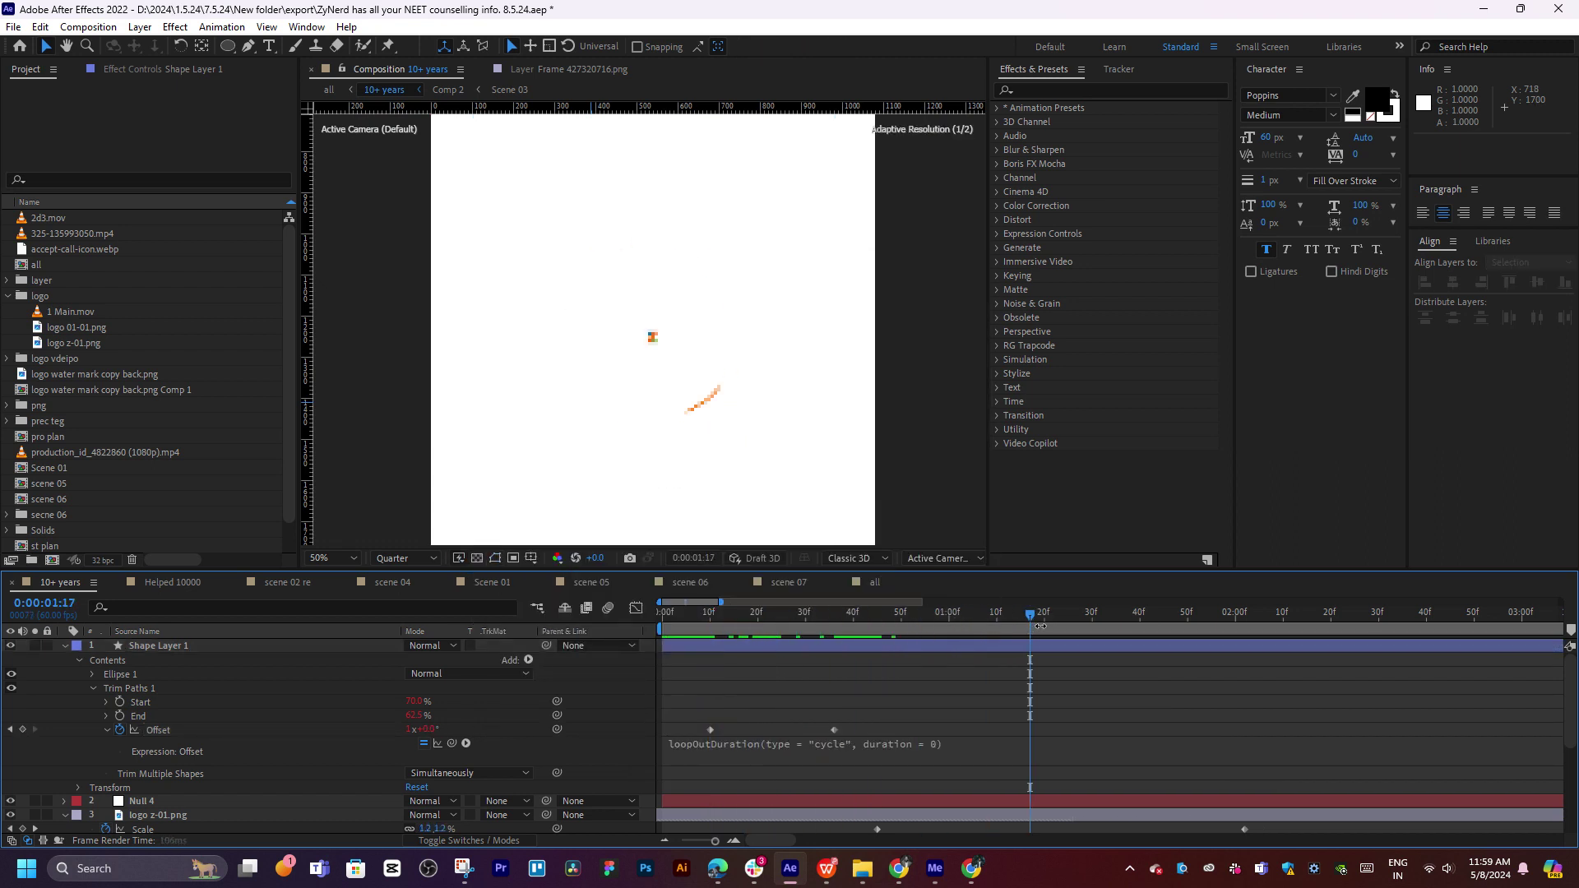
left_click(820, 615)
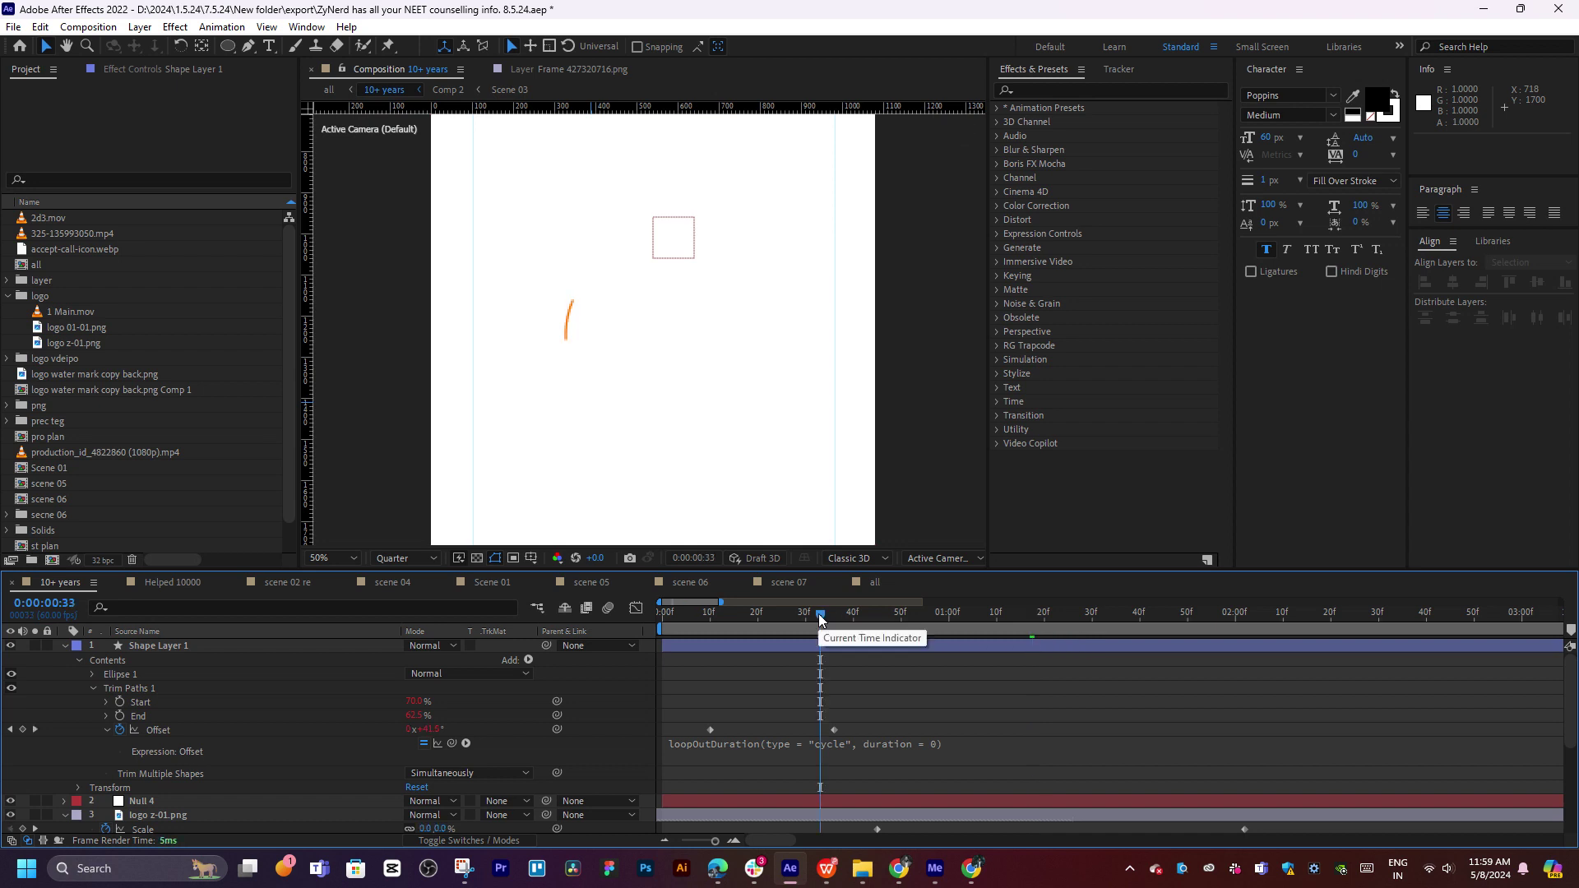
key("space")
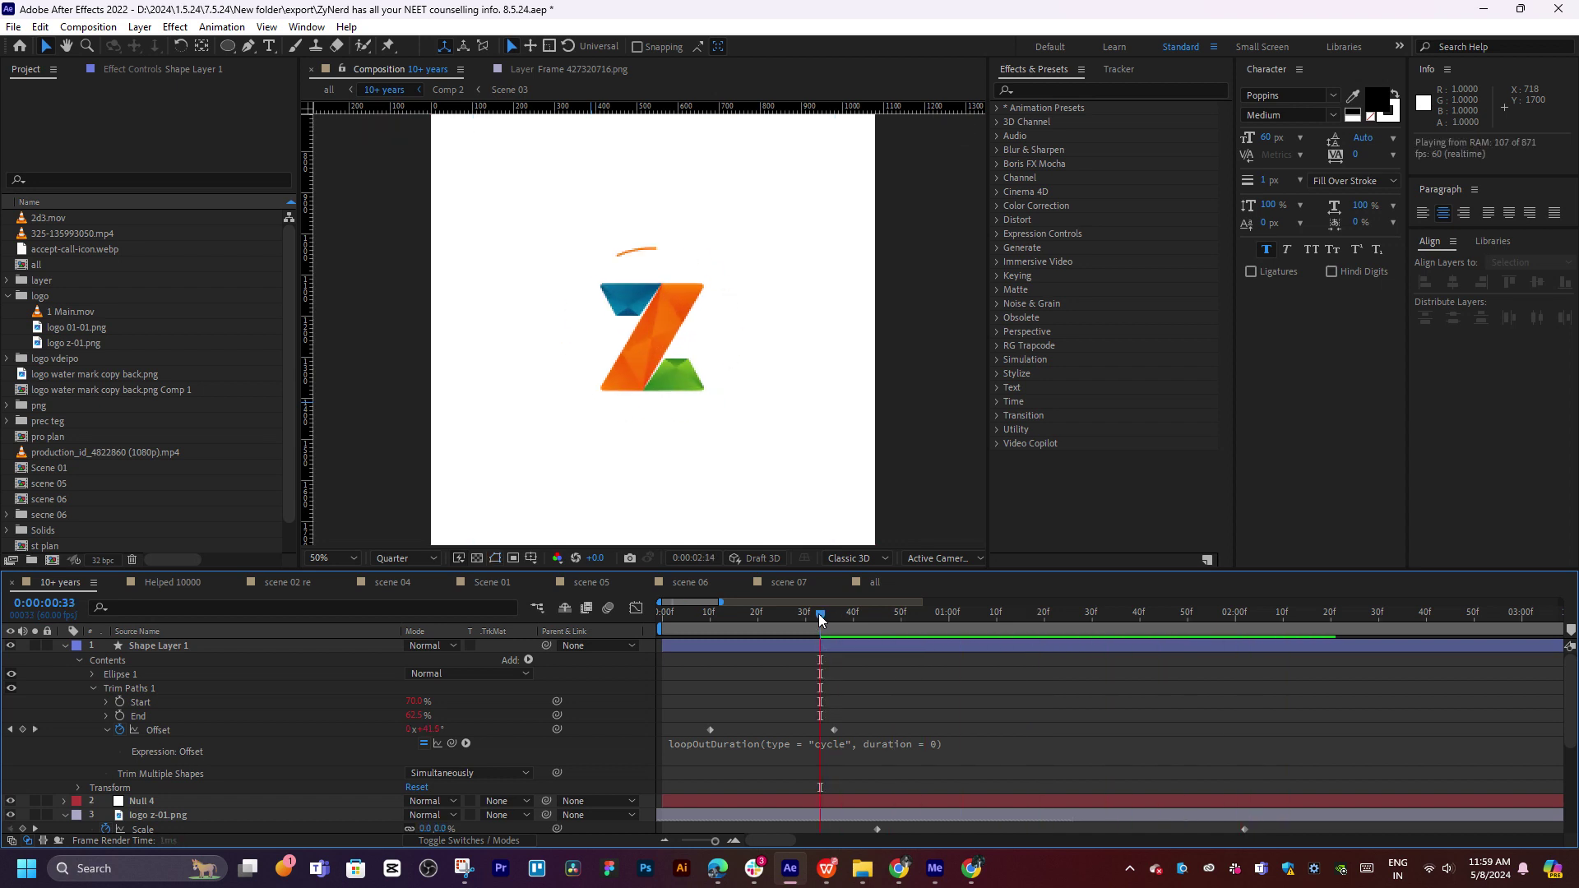
key("space")
key("space")
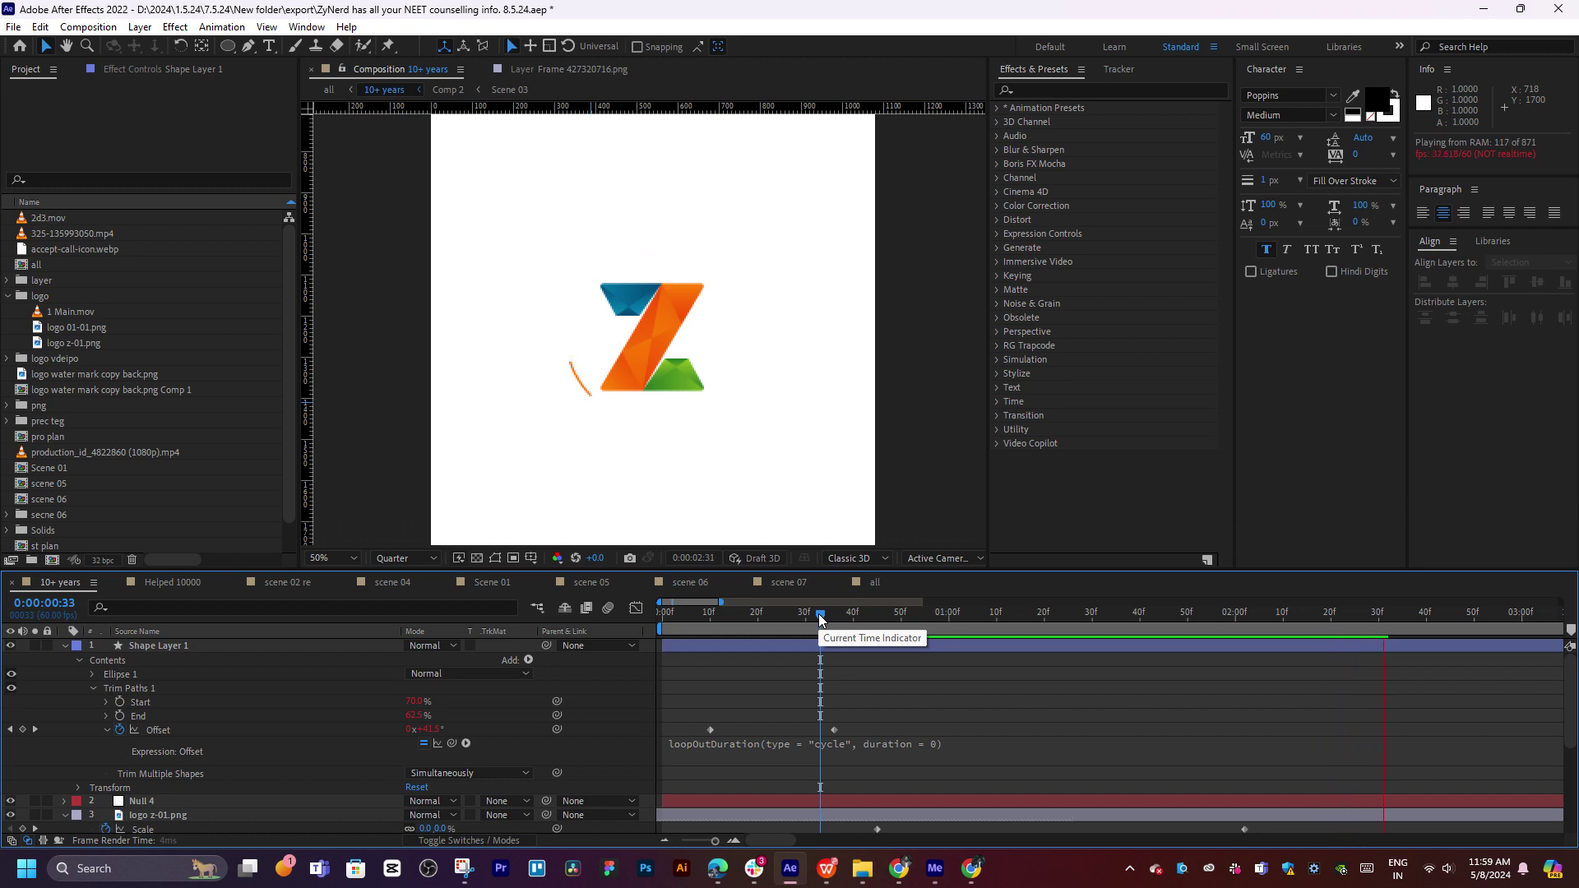
key("space")
key("space")
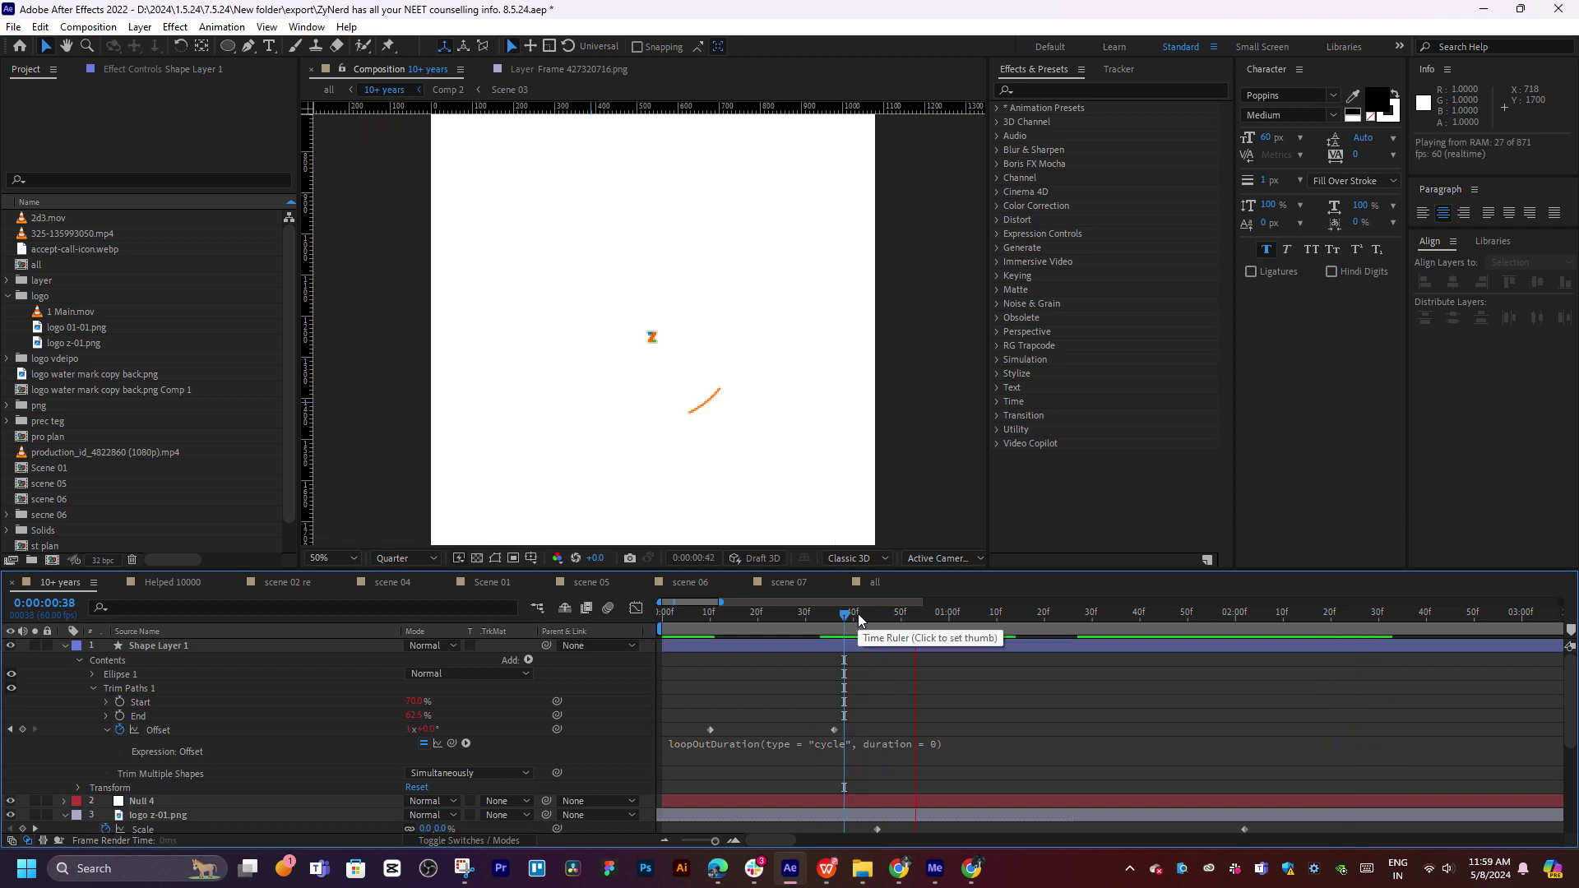
key("space")
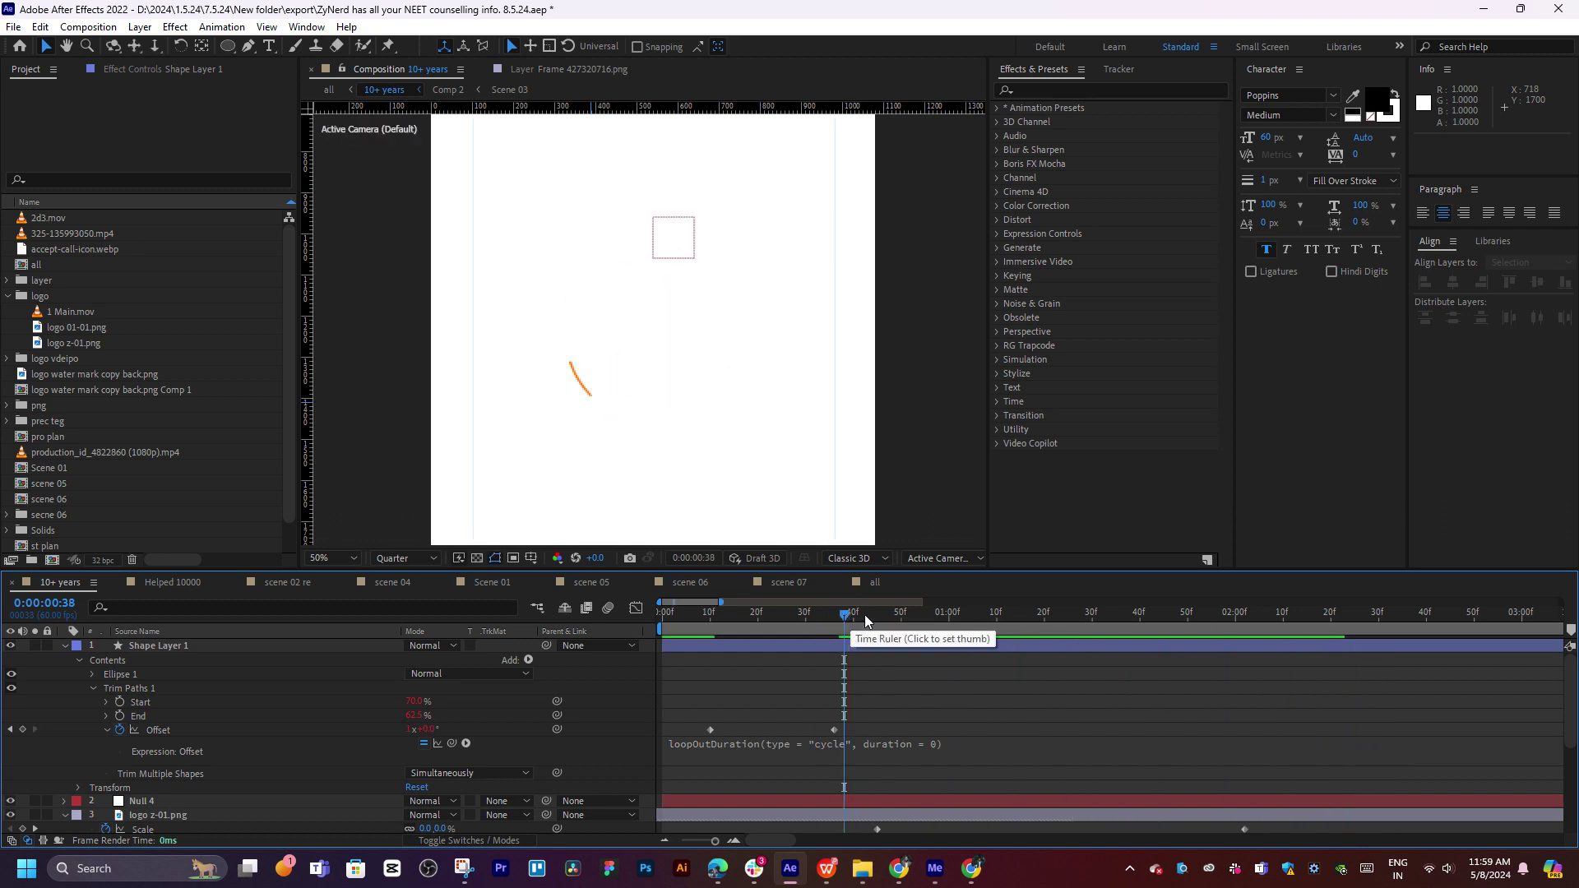
left_click(796, 648)
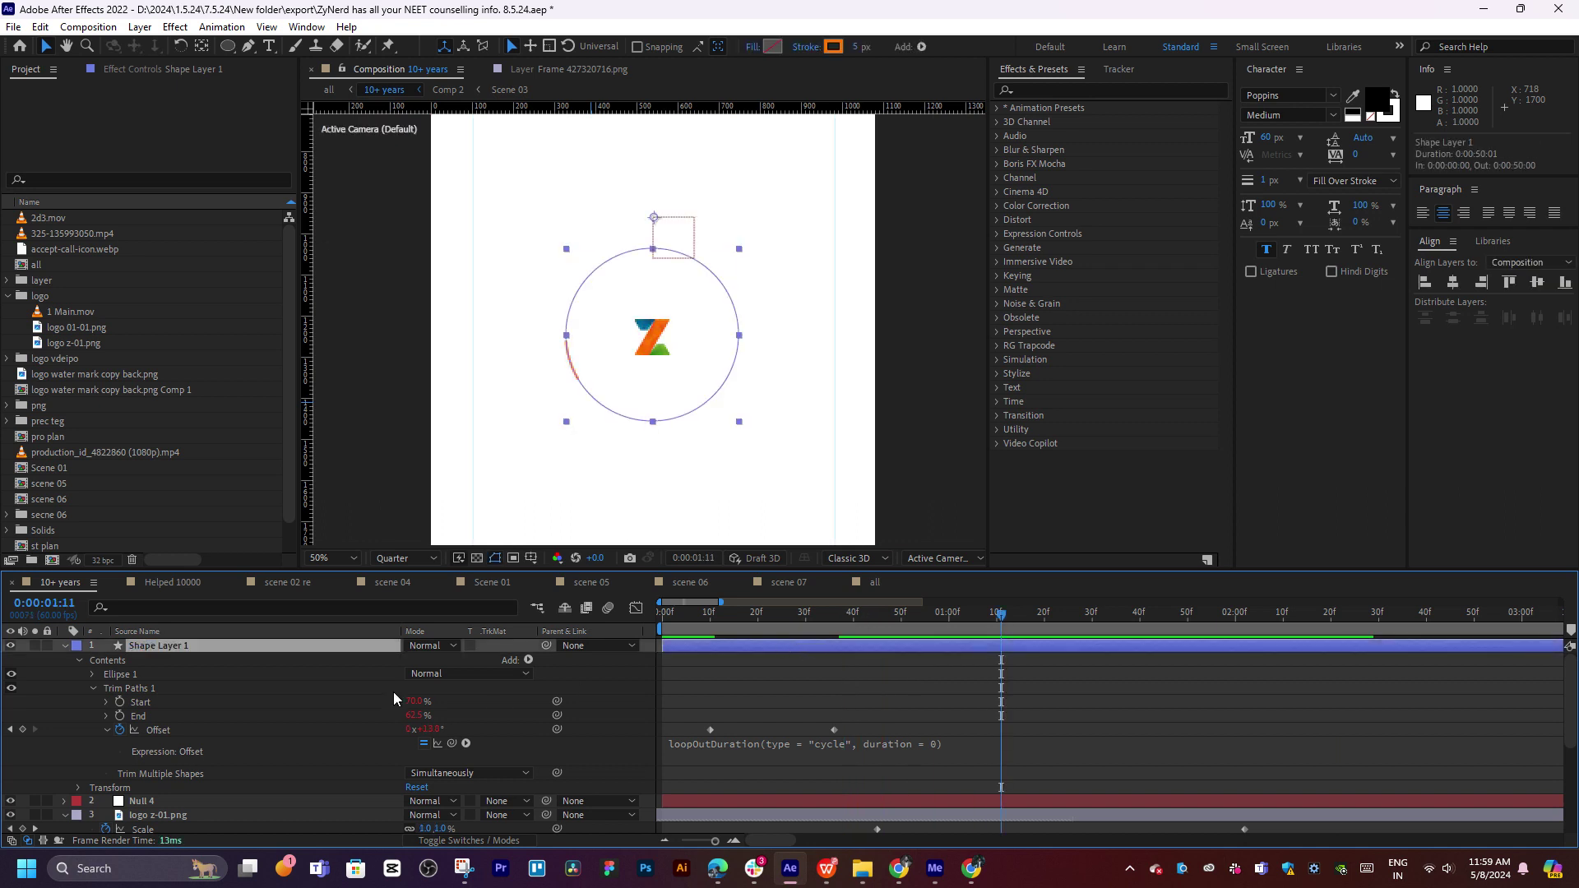
Duplicate Shape Layer 1 and undo a trial rotation on the copy
left_click(79, 660)
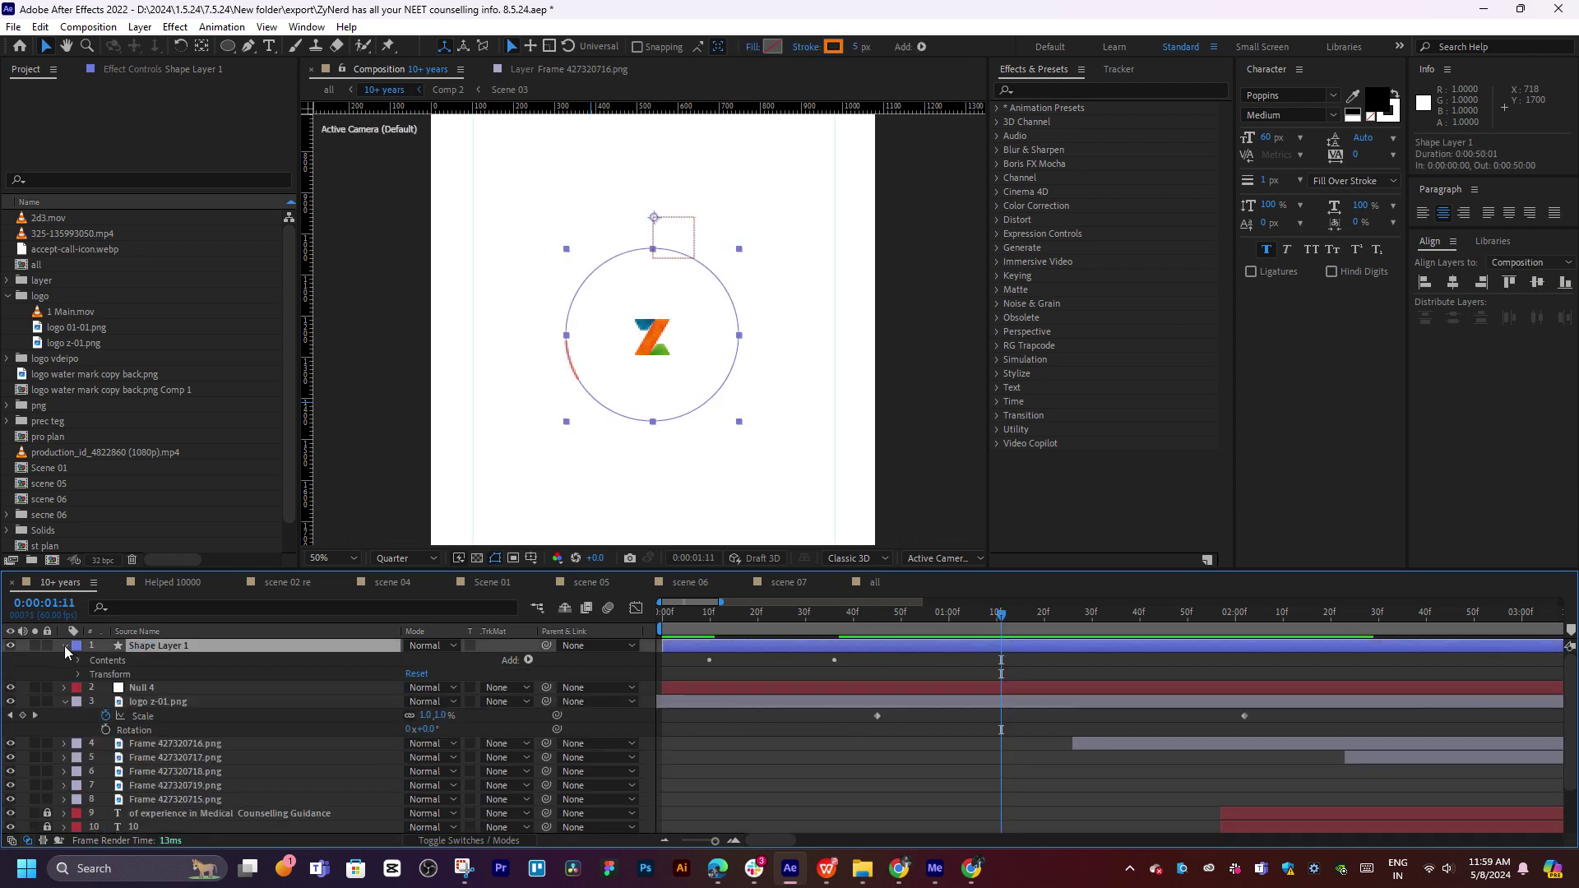
left_click(64, 646)
key("ctrl+d")
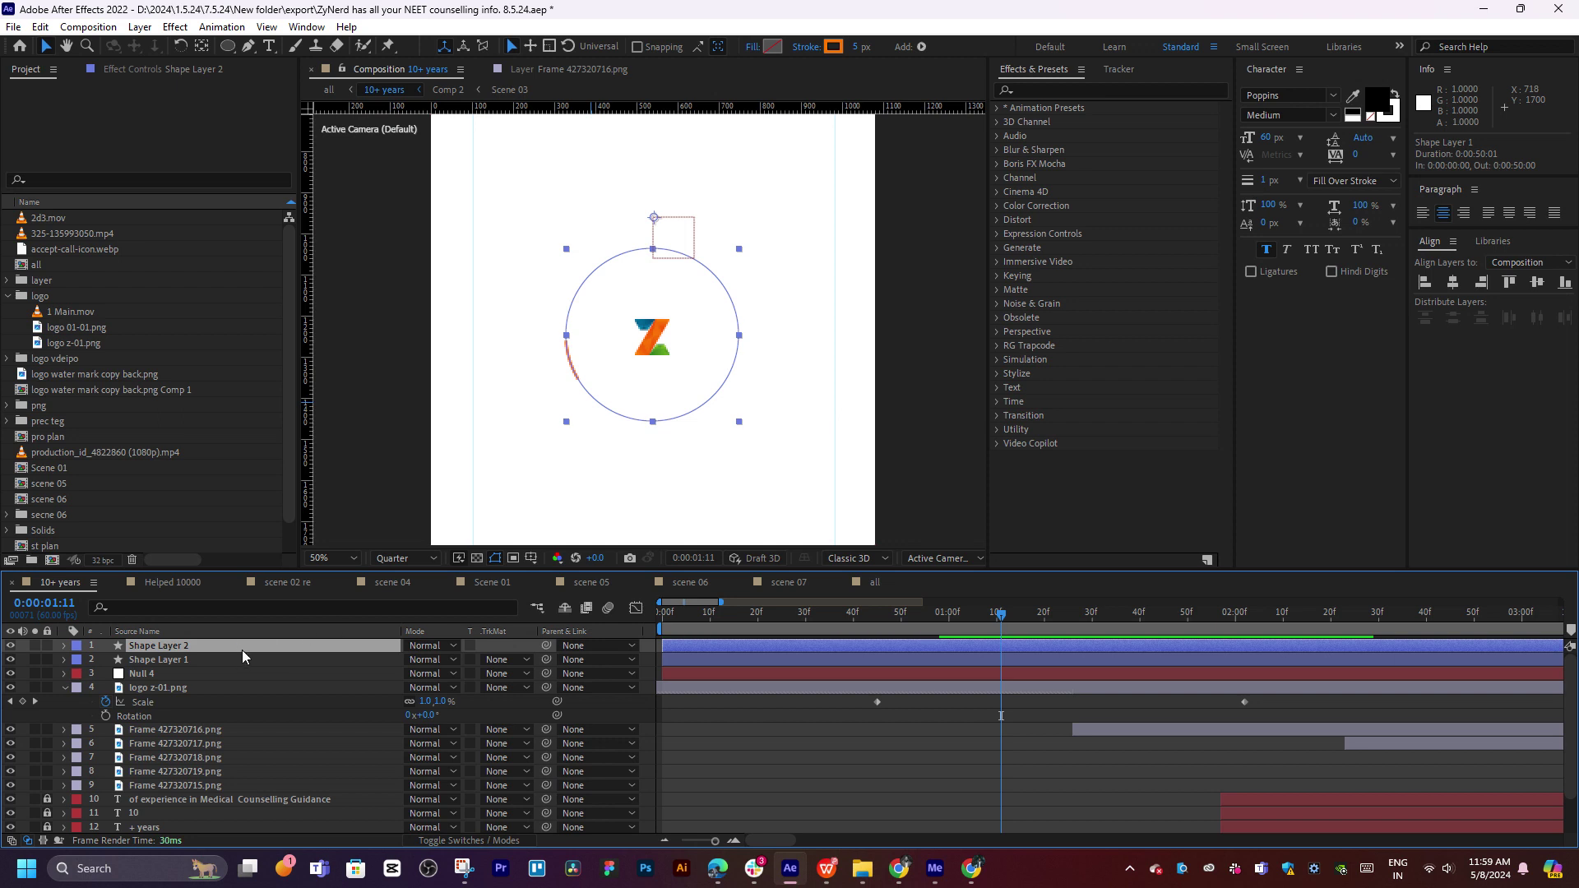
key("r")
left_click_drag(426, 660, 470, 655)
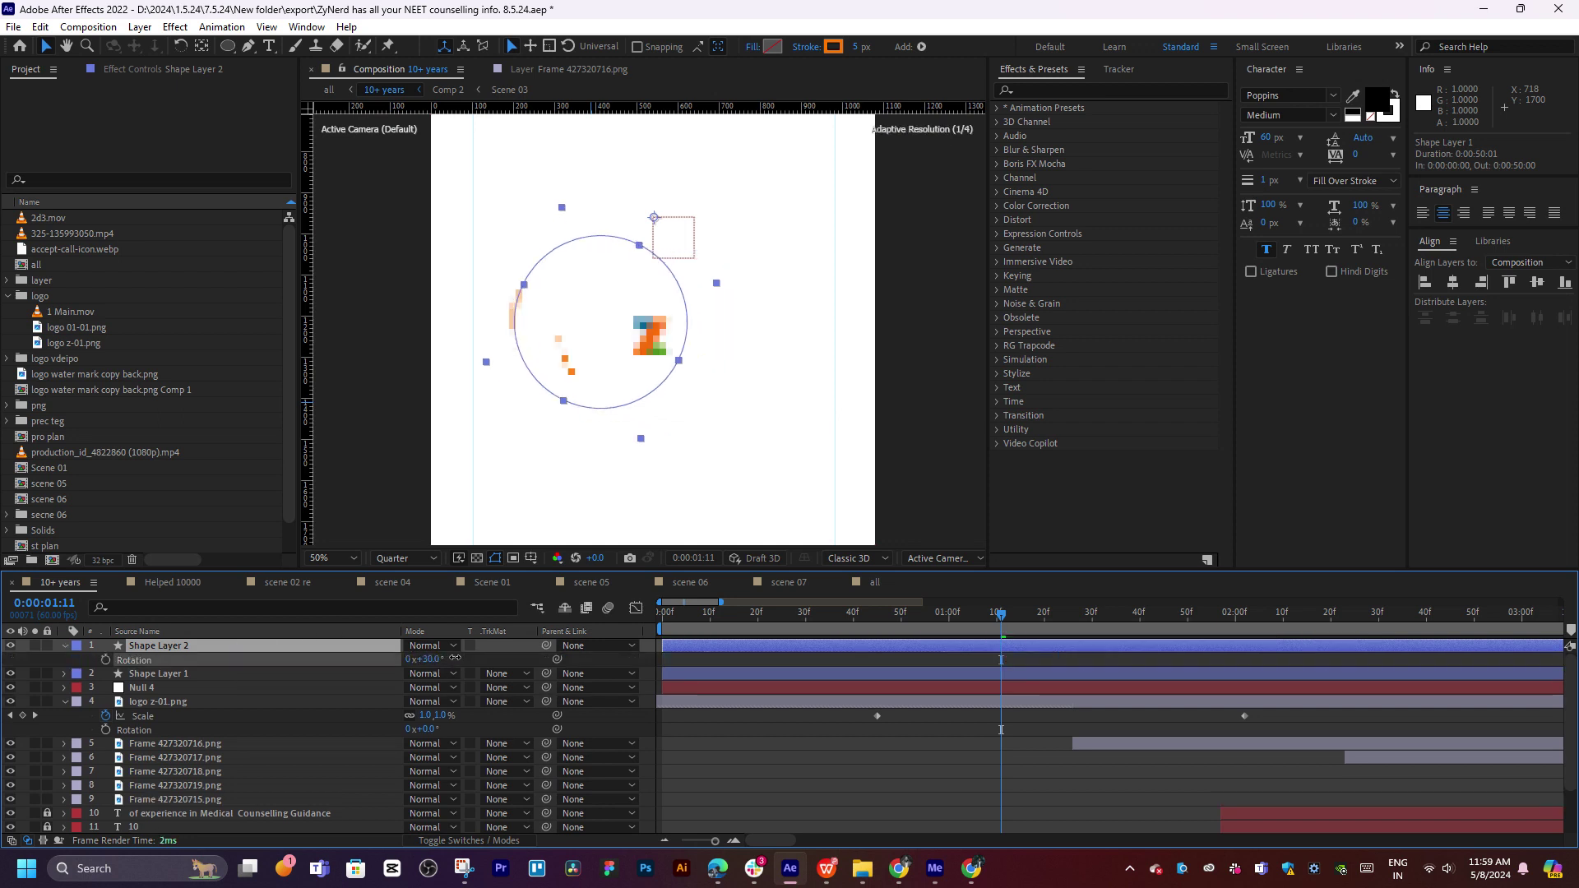
key("ctrl+z")
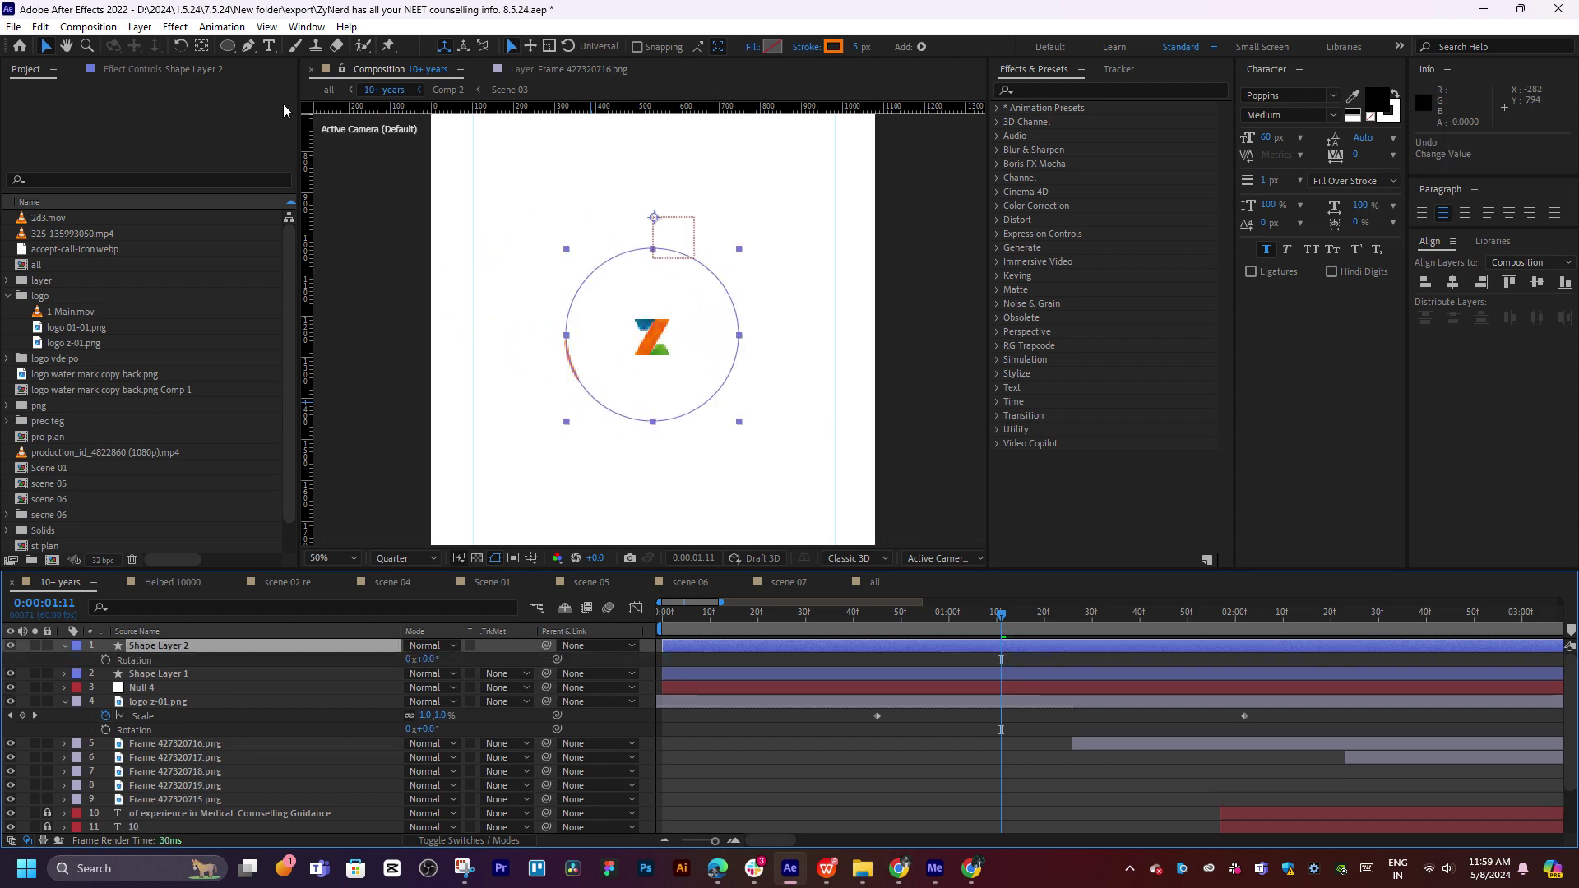
Move both shape layers' anchor points onto the Z logo centre with Pan Behind
left_click(202, 47)
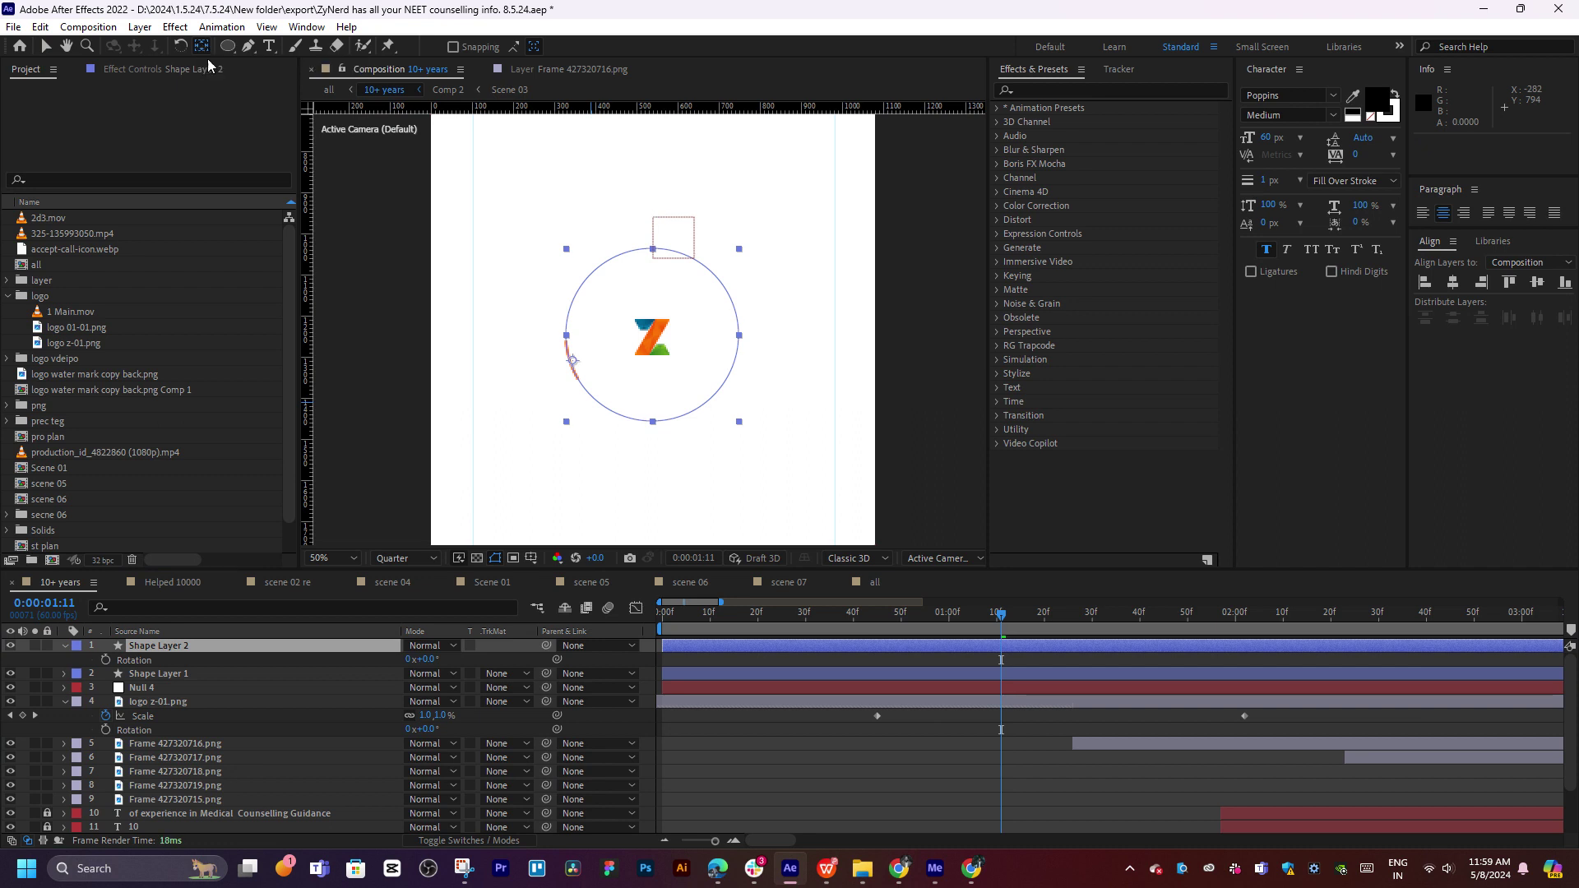
left_click_drag(573, 363, 655, 338)
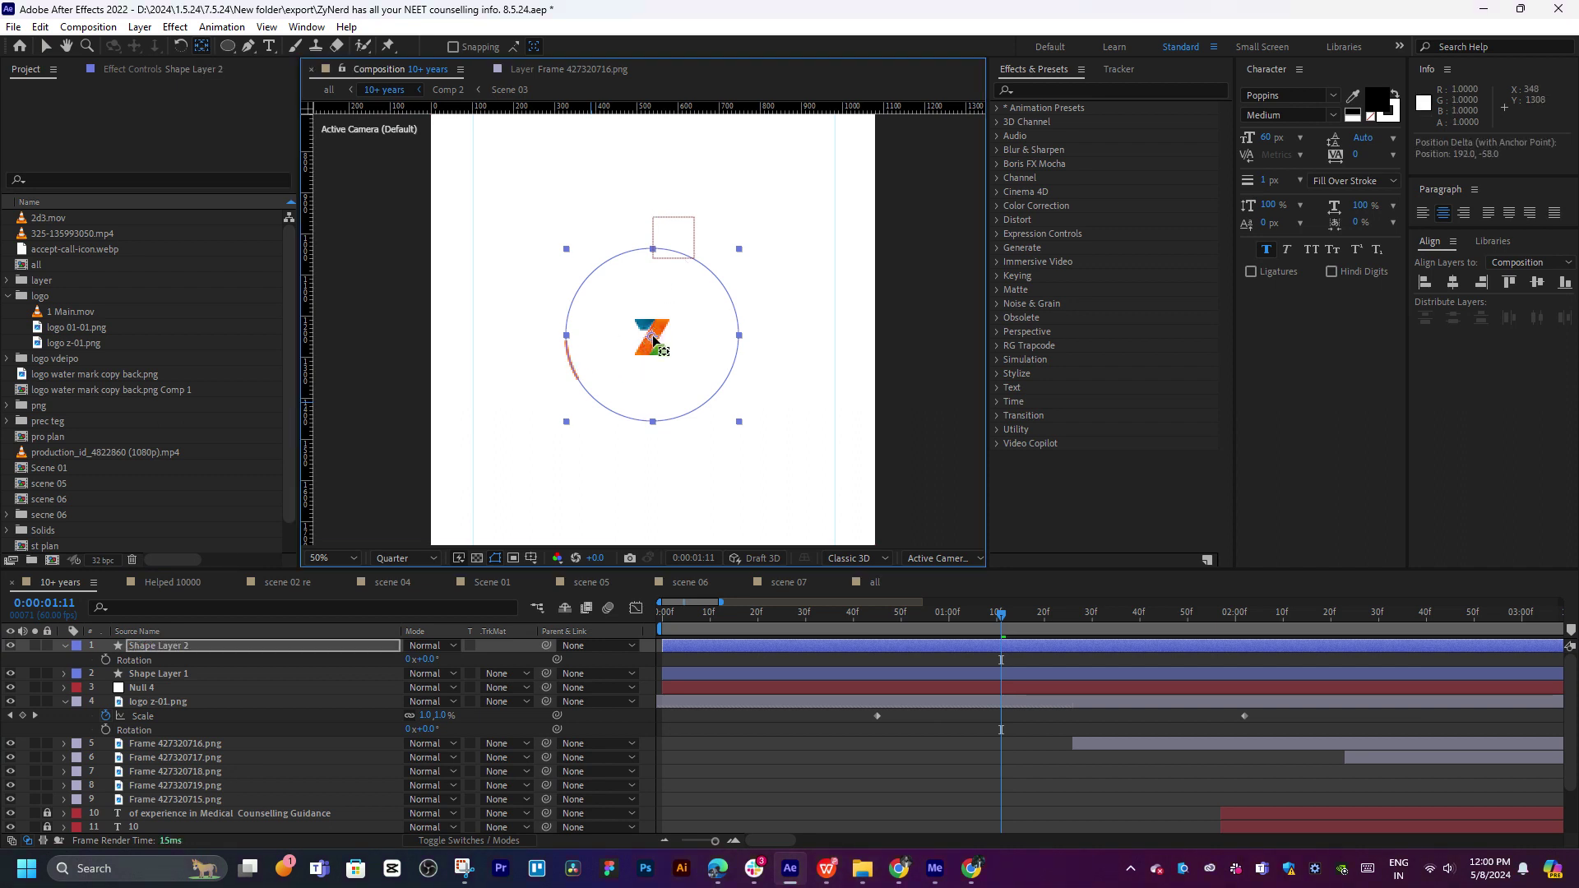
left_click_drag(656, 339, 652, 342)
left_click_drag(429, 659, 513, 652)
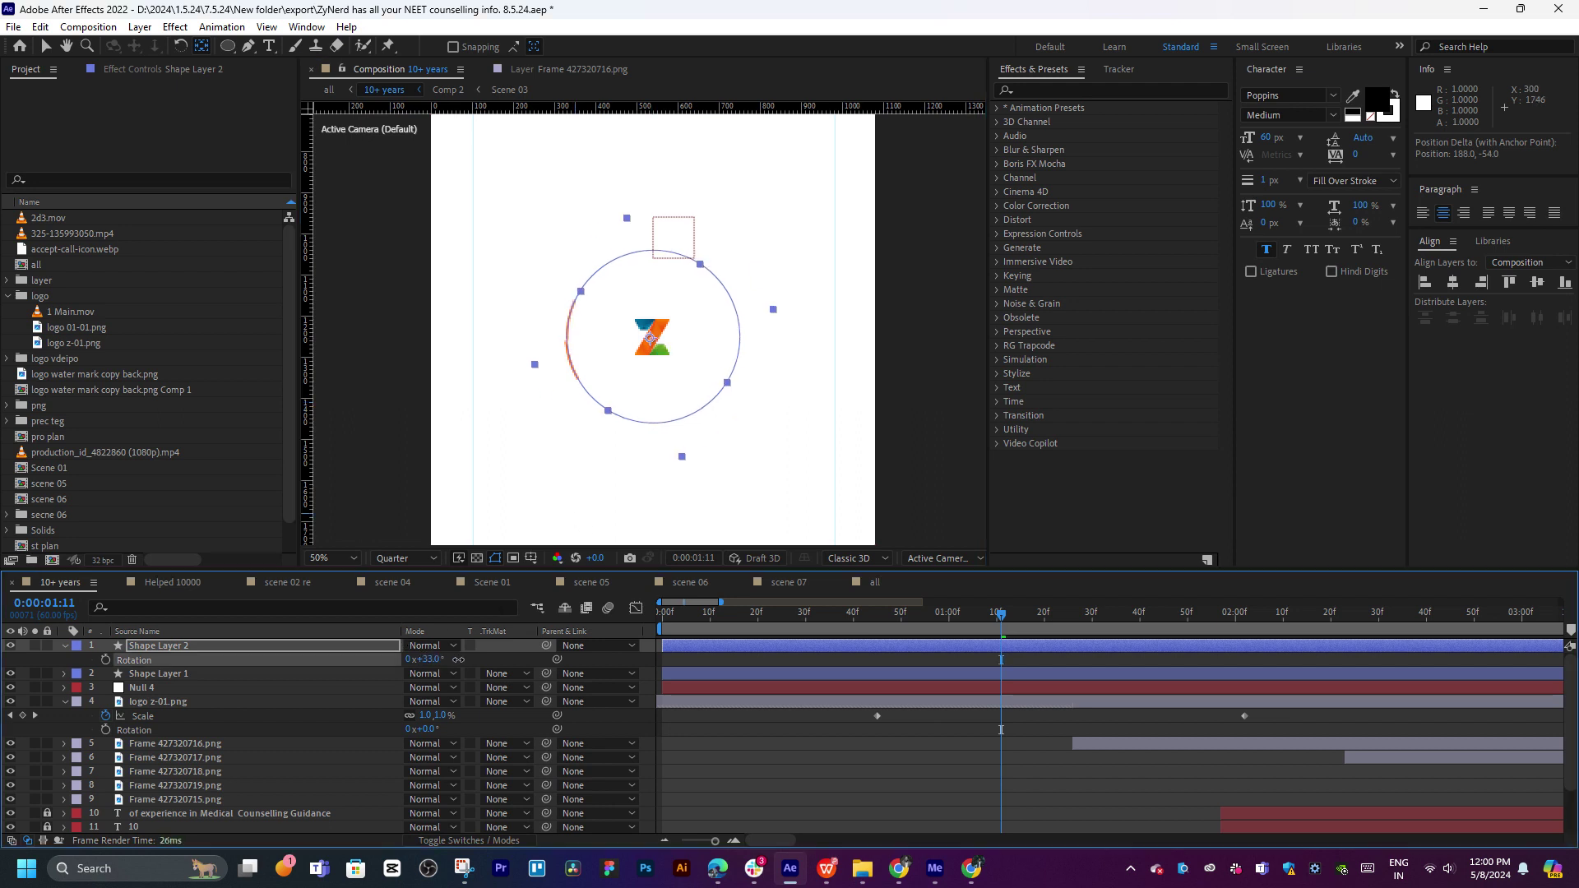
key("ctrl+z")
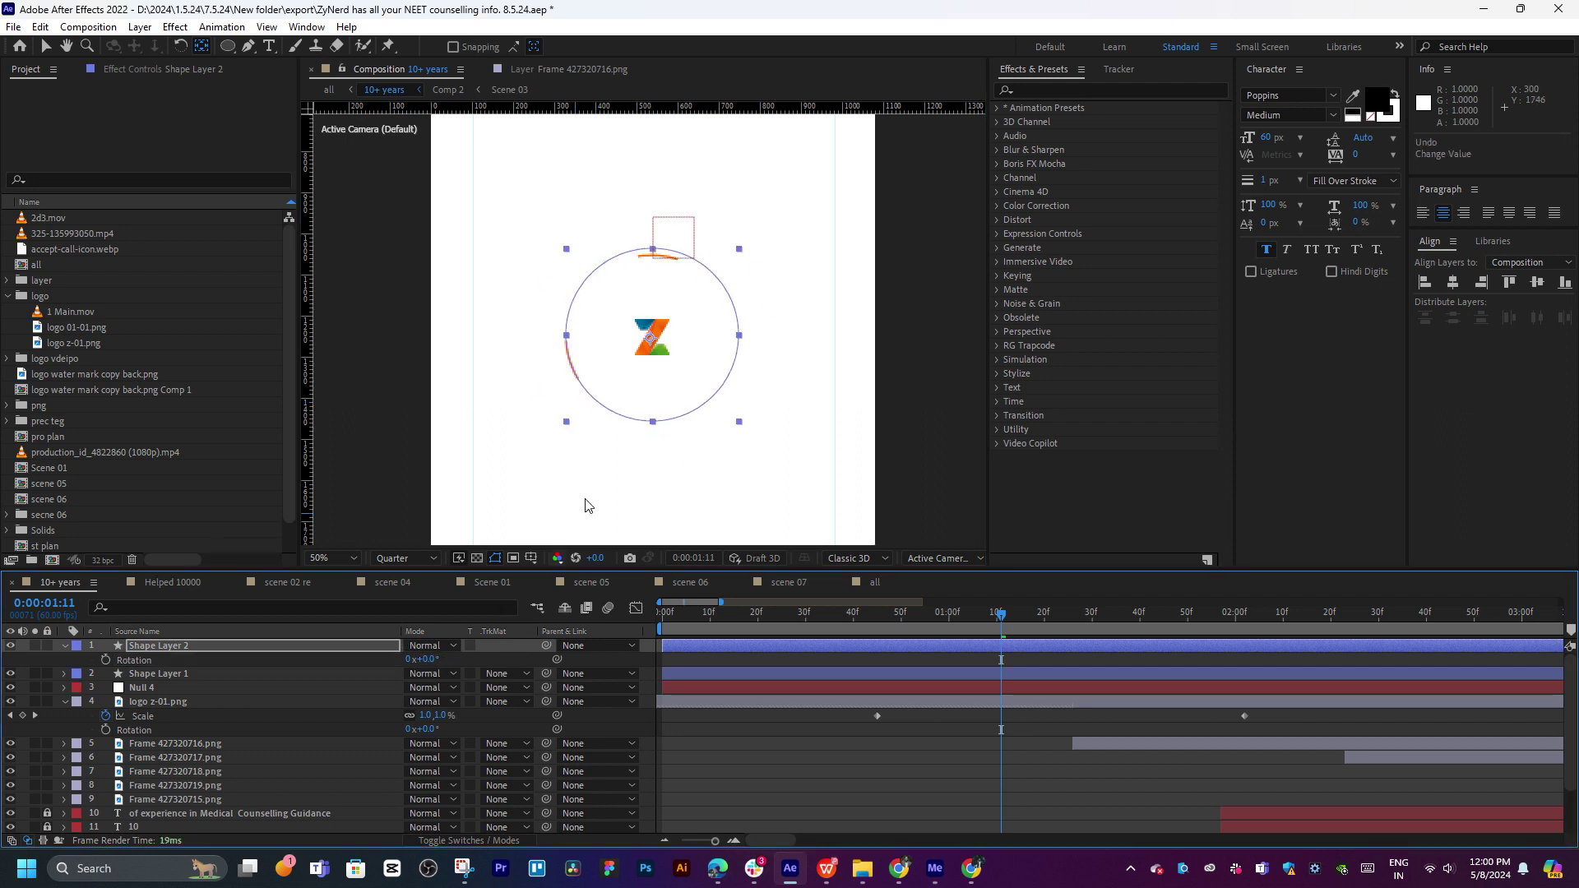
key("period")
key("period")
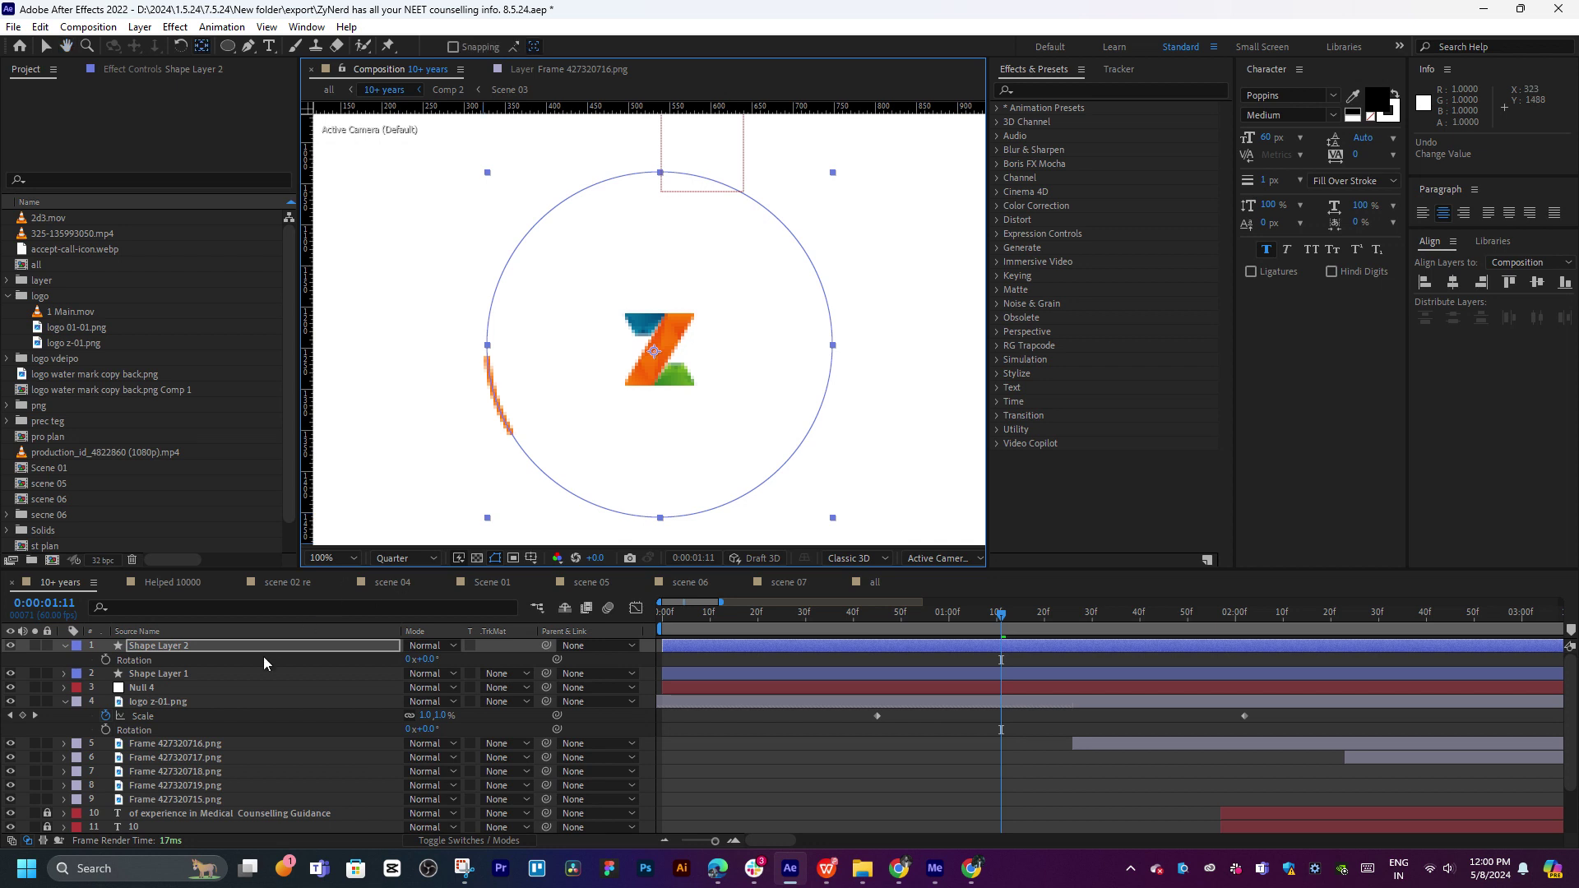
left_click(229, 673)
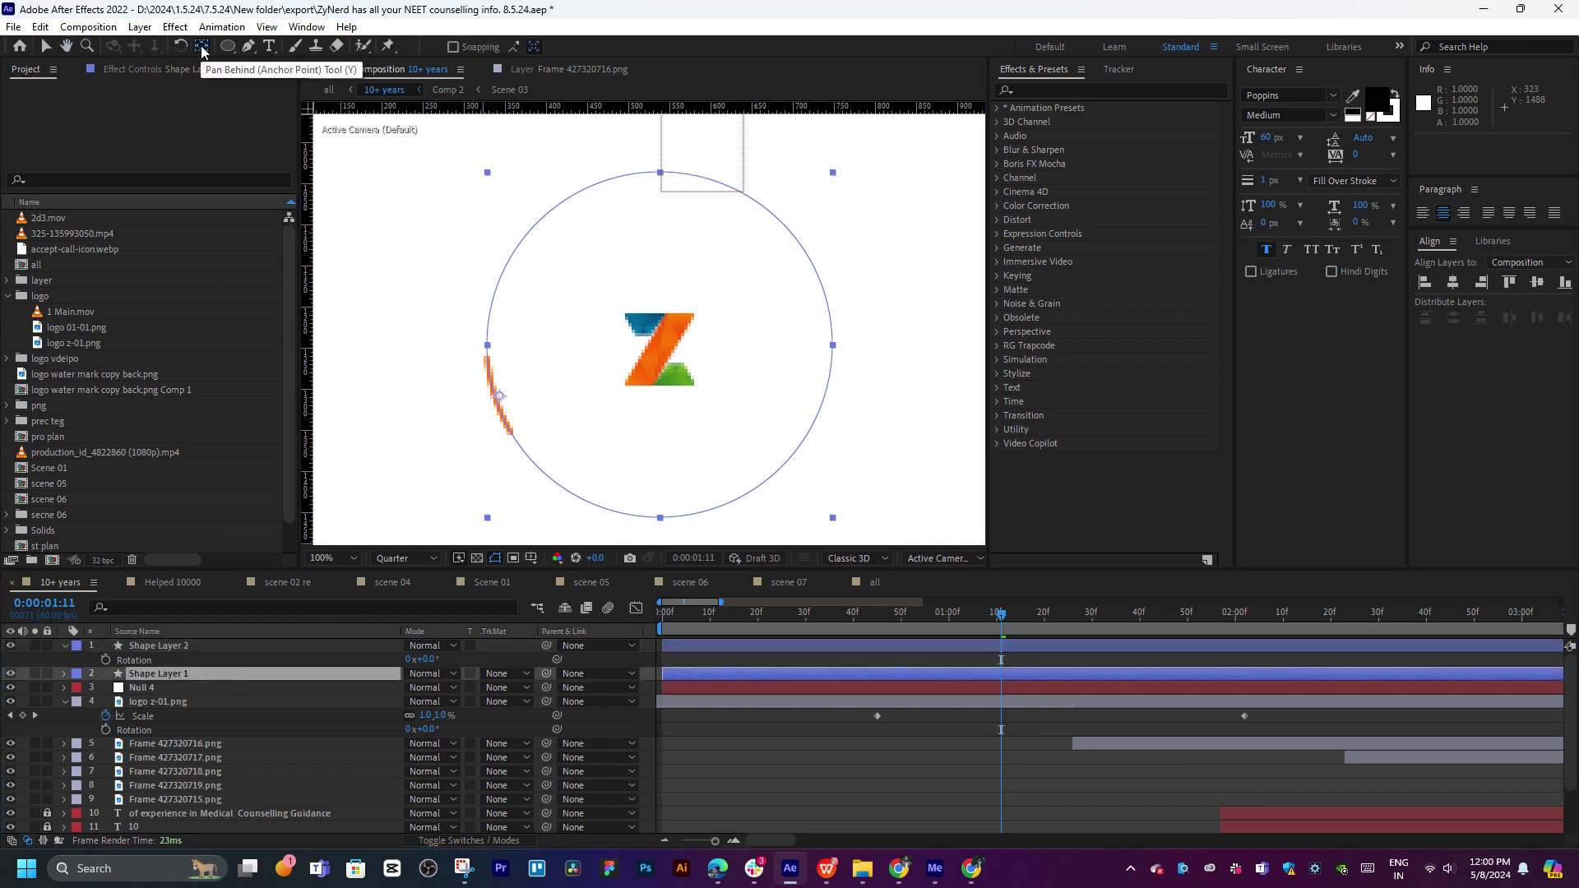
left_click_drag(499, 395, 663, 351)
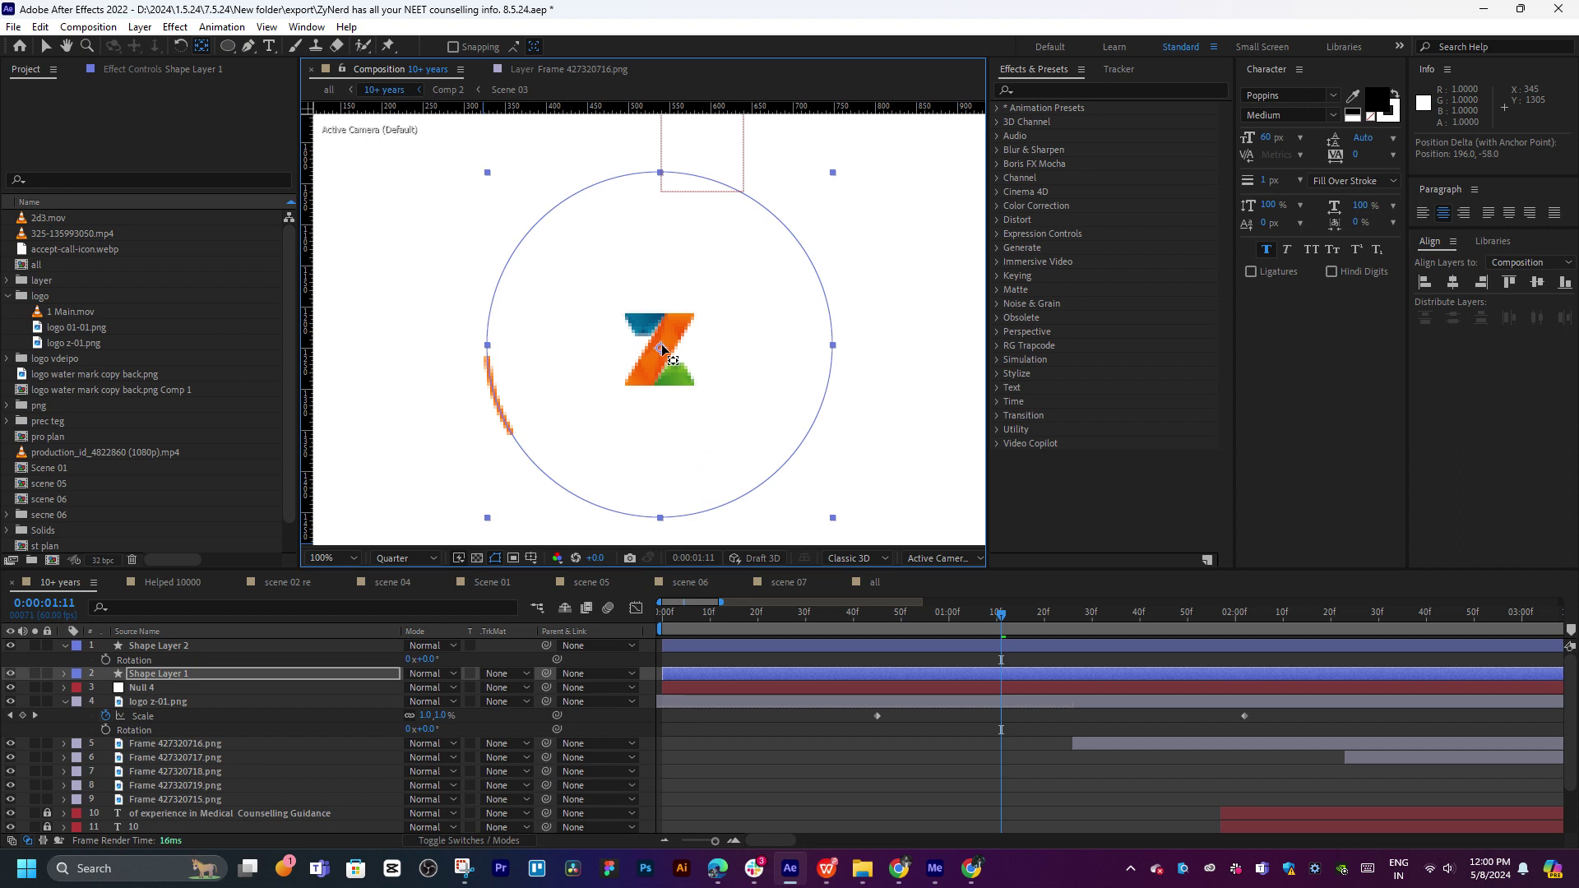
left_click_drag(1148, 614, 1378, 623)
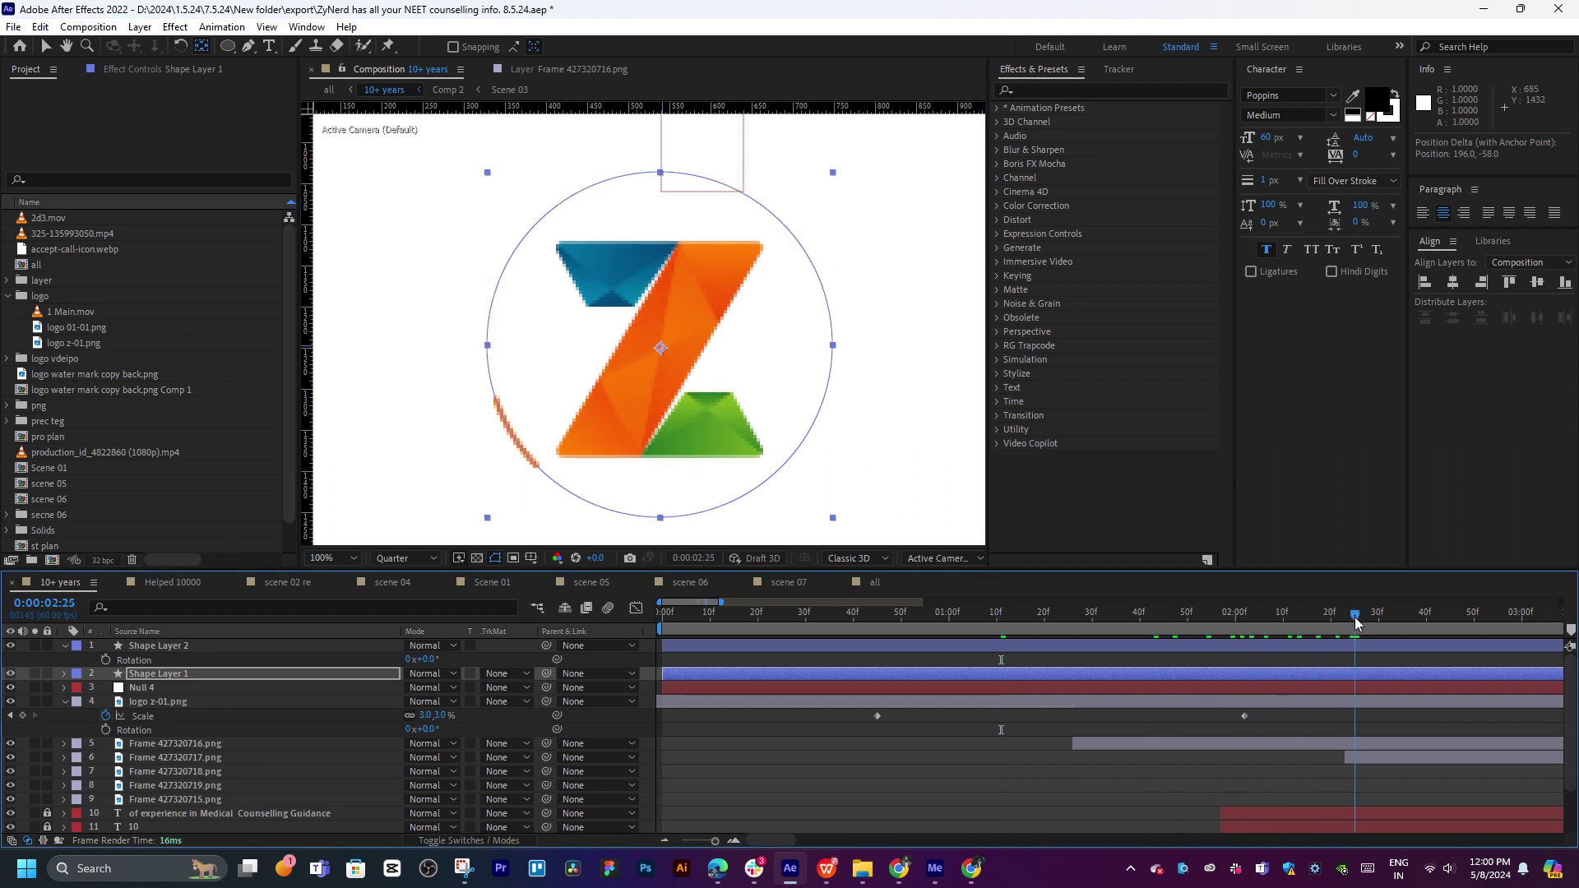